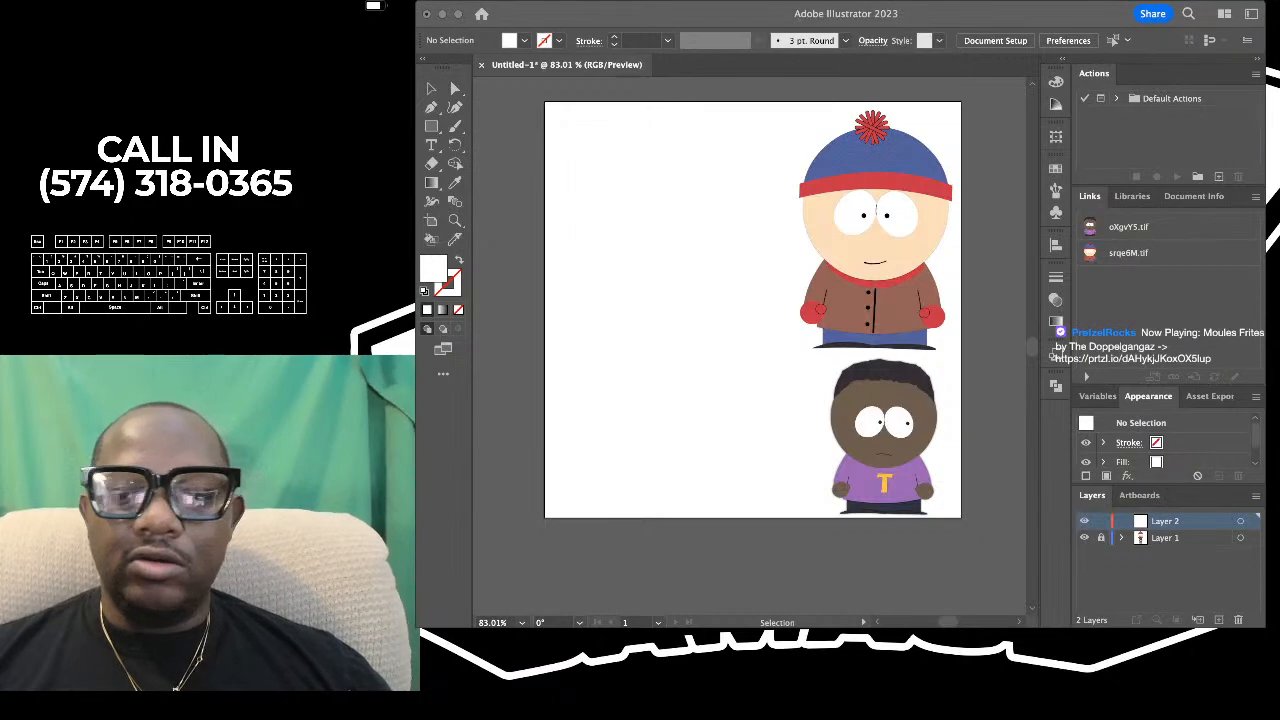
pyautogui.press('super+Tab')
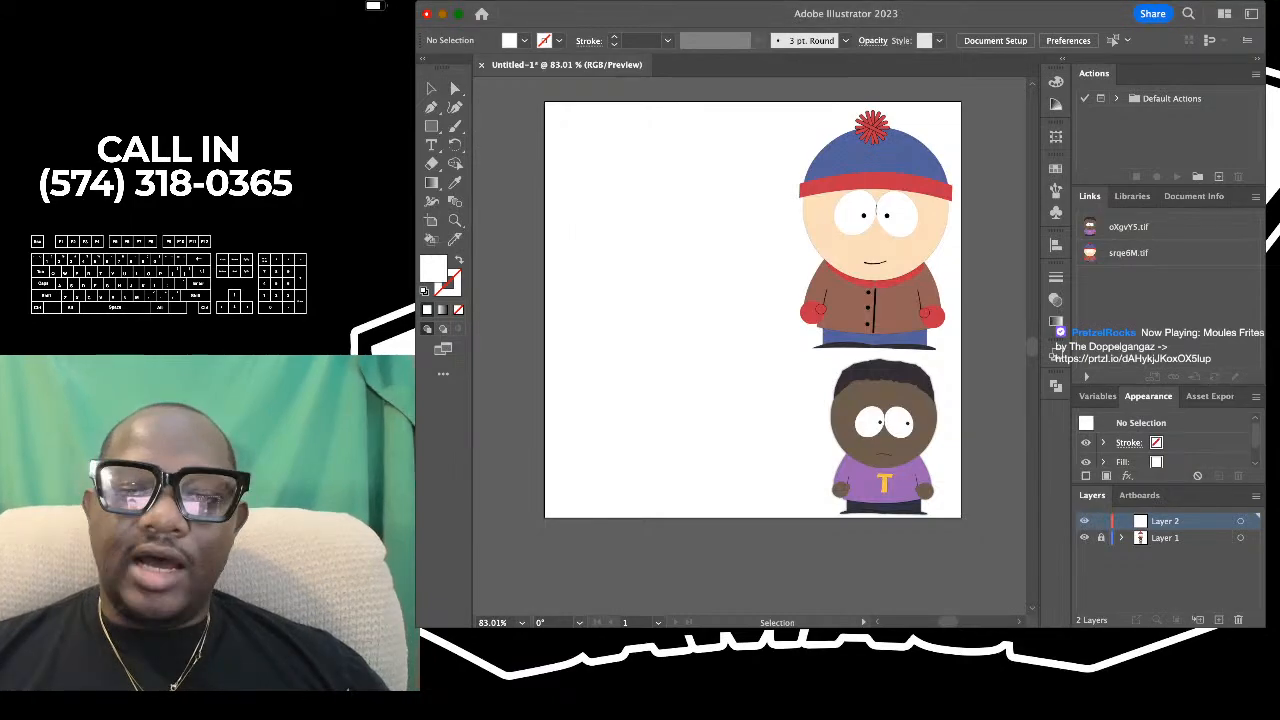
pyautogui.press('super+0')
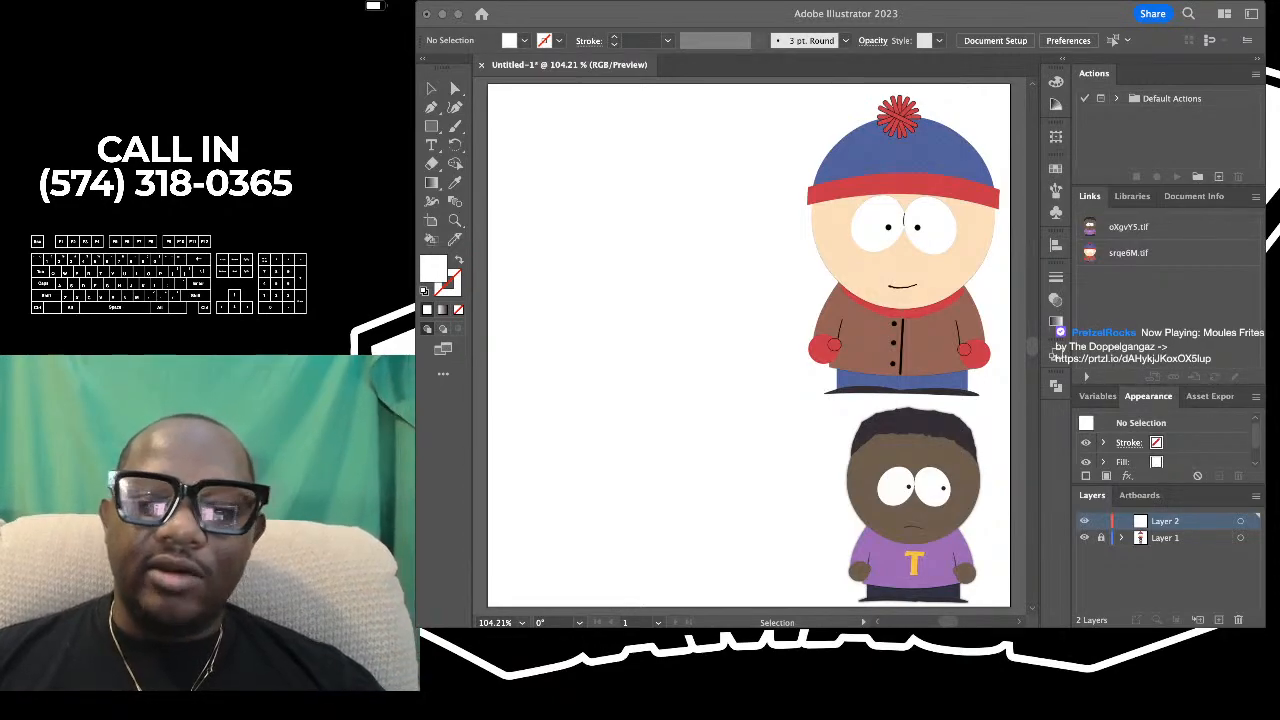
pyautogui.click(888, 285)
pyautogui.scroll(5, 888, 285)
pyautogui.hscroll(3, 888, 285)
pyautogui.scroll(2, 888, 285)
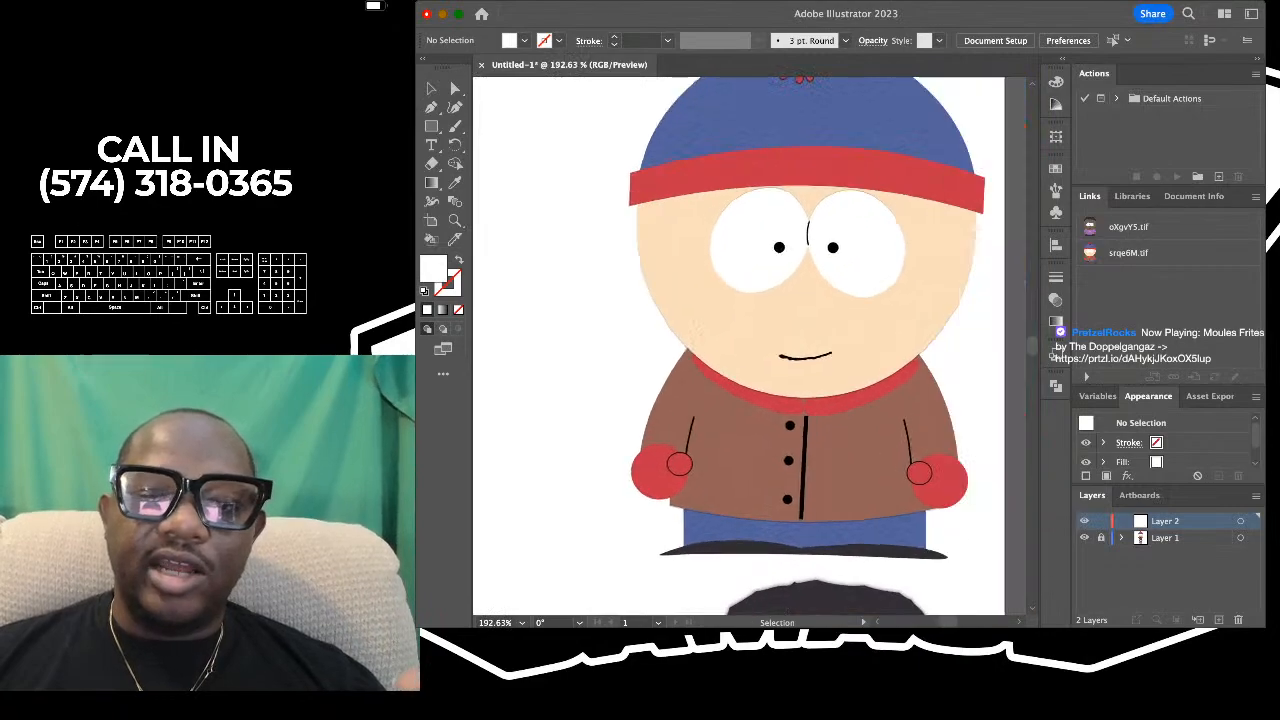
pyautogui.scroll(-4, 886, 265)
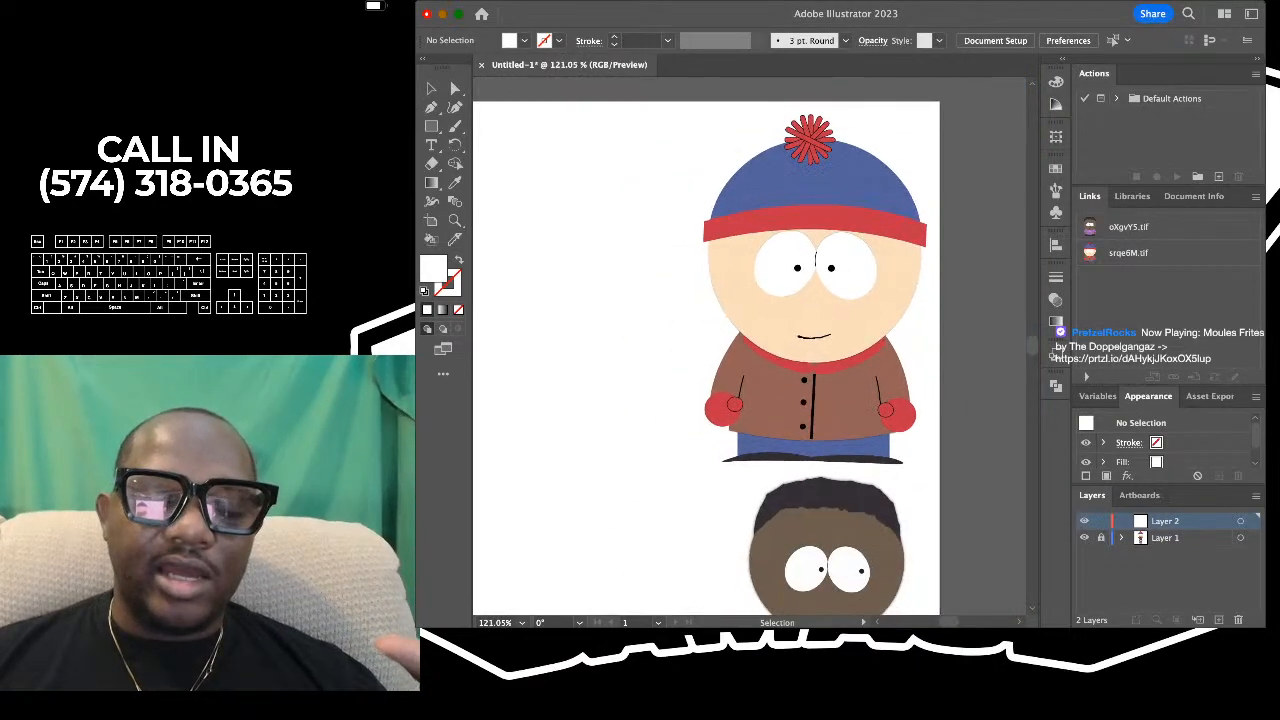
pyautogui.scroll(-2, 893, 273)
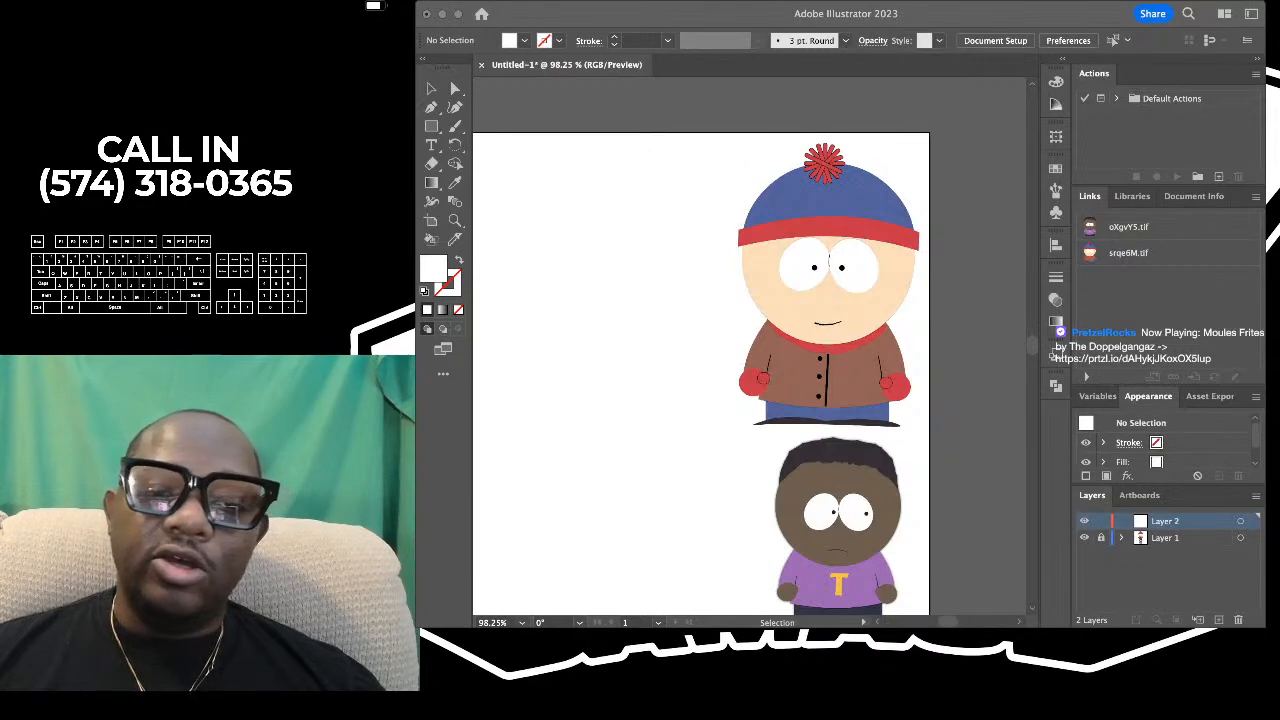
pyautogui.press('super+Tab')
pyautogui.scroll(-2, 790, 320)
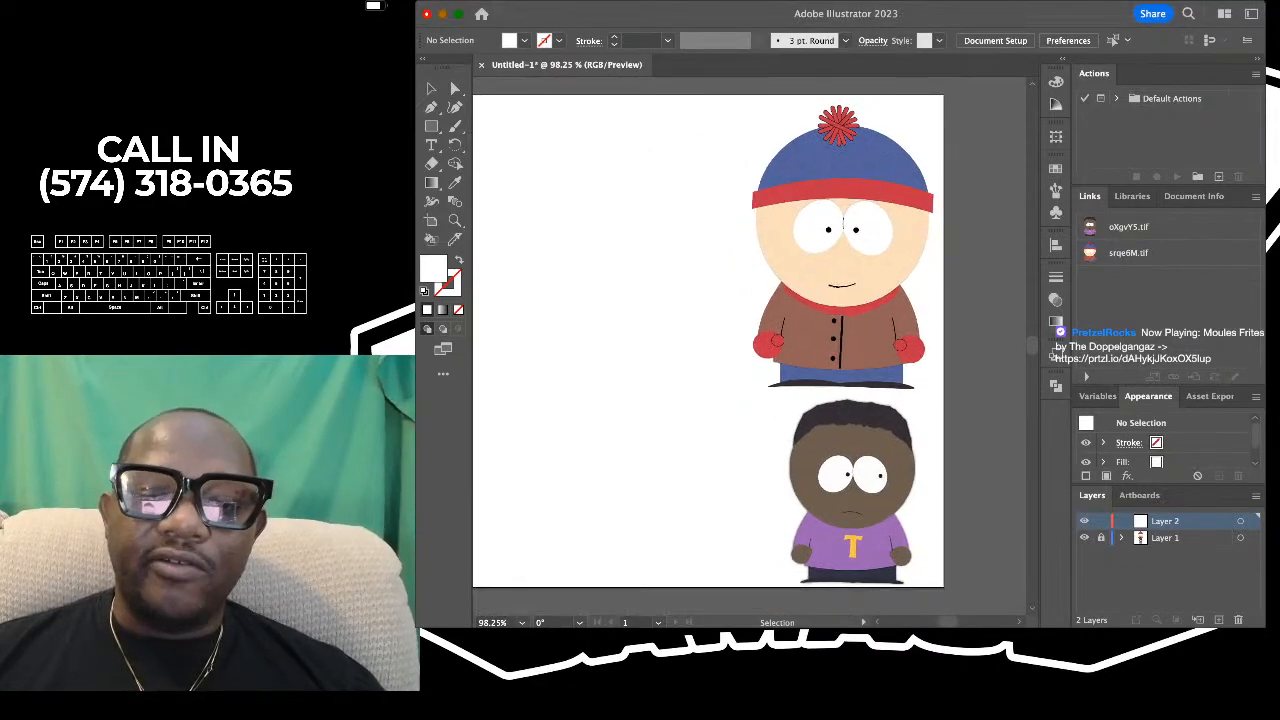
pyautogui.scroll(2, 790, 320)
pyautogui.scroll(-3, 800, 300)
pyautogui.scroll(3, 628, 338)
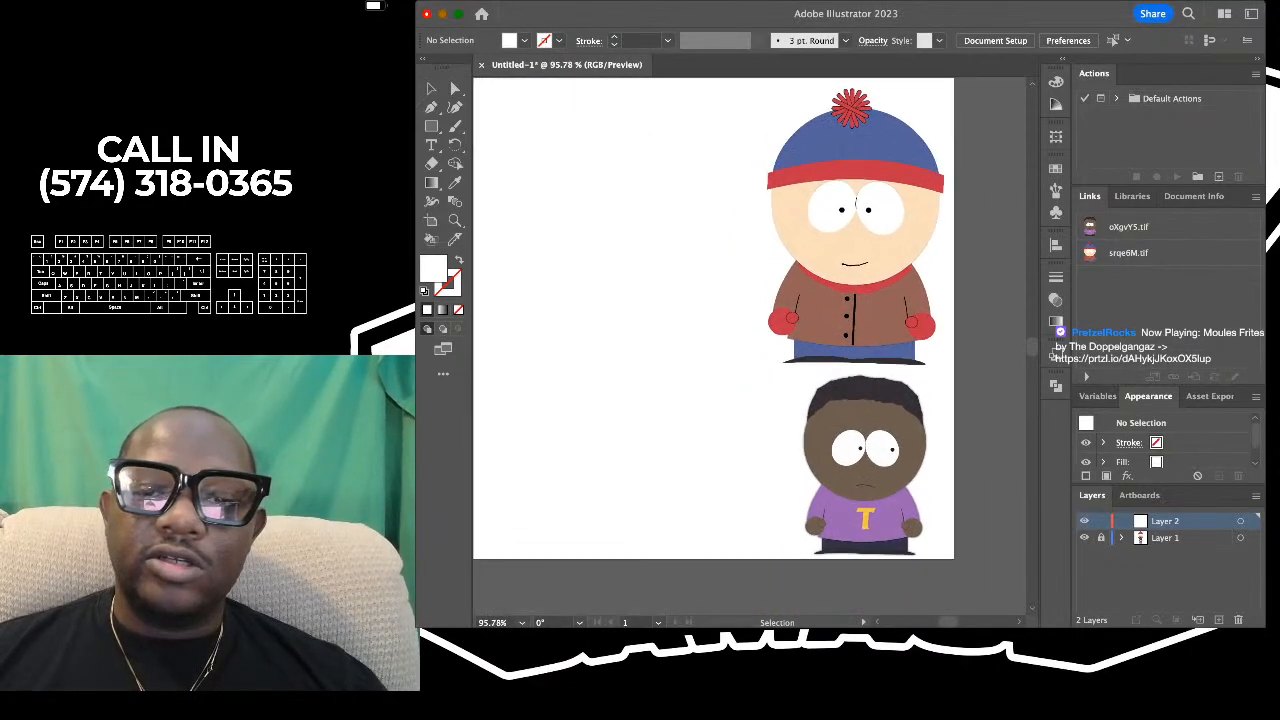
pyautogui.scroll(1, 628, 338)
pyautogui.press('super+Tab')
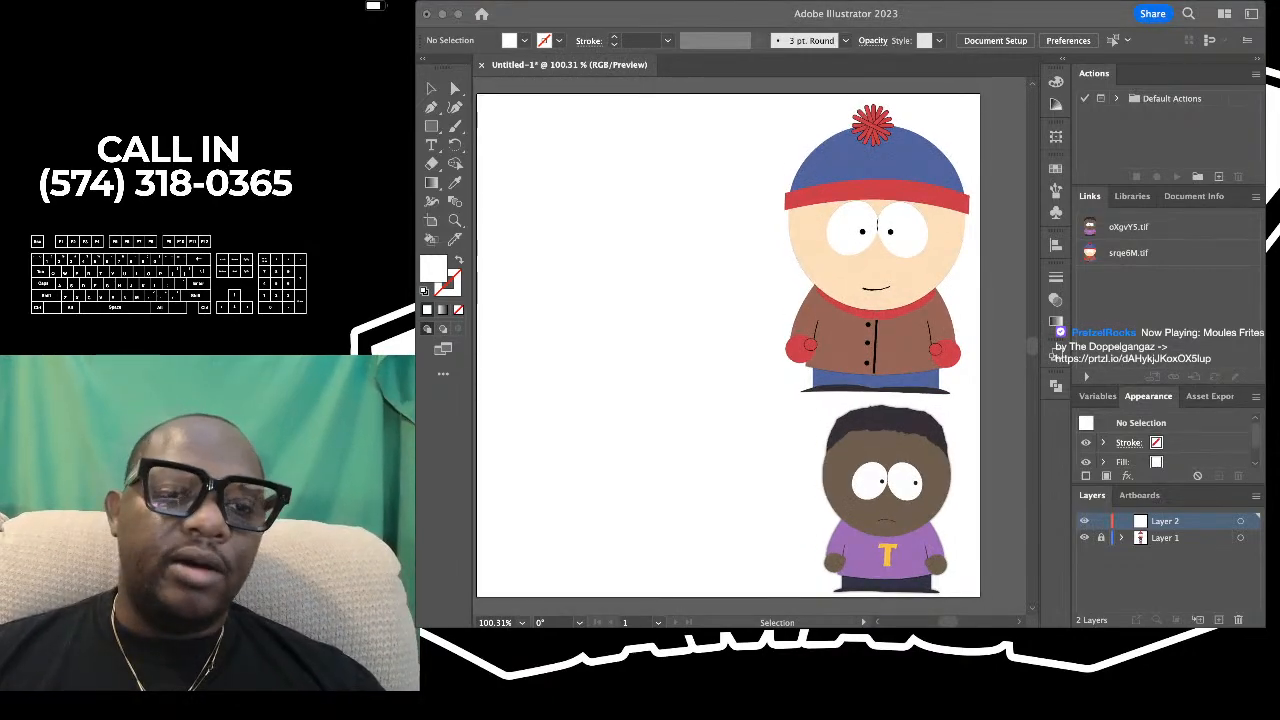
pyautogui.press('super+Tab')
pyautogui.press('super+Tab')
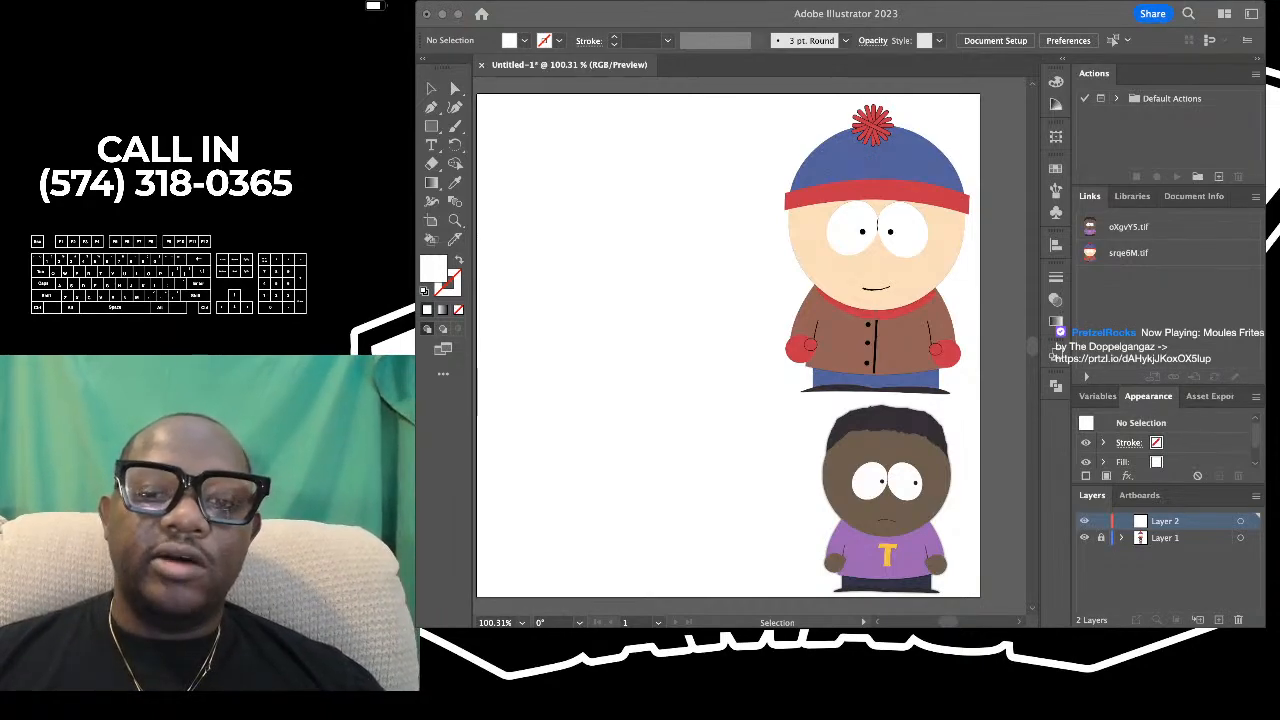
# - Examine the overall shapes of the reference character in the blue hat and brown jacket
pyautogui.press('super+Tab')
pyautogui.hscroll(3, 785, 235)
pyautogui.scroll(4, 785, 235)
pyautogui.scroll(1, 785, 235)
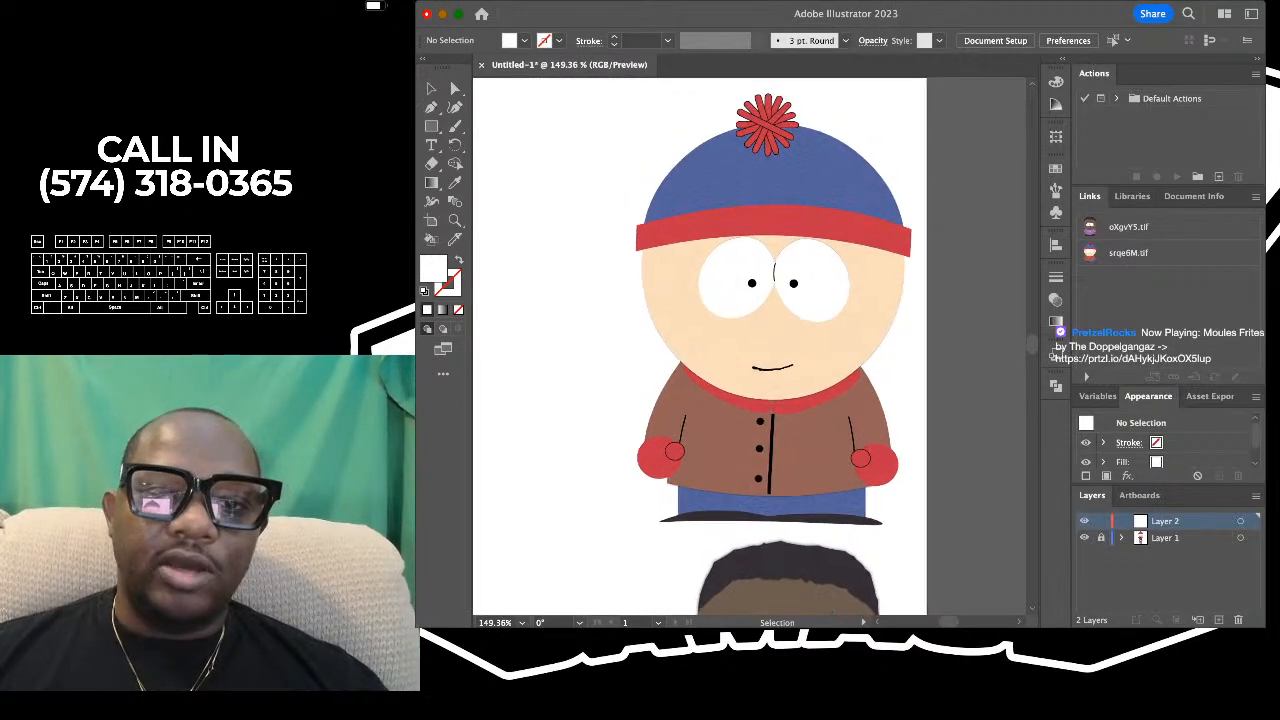
pyautogui.scroll(2, 780, 225)
pyautogui.scroll(1, 780, 225)
pyautogui.scroll(-4, 780, 260)
pyautogui.scroll(5, 780, 260)
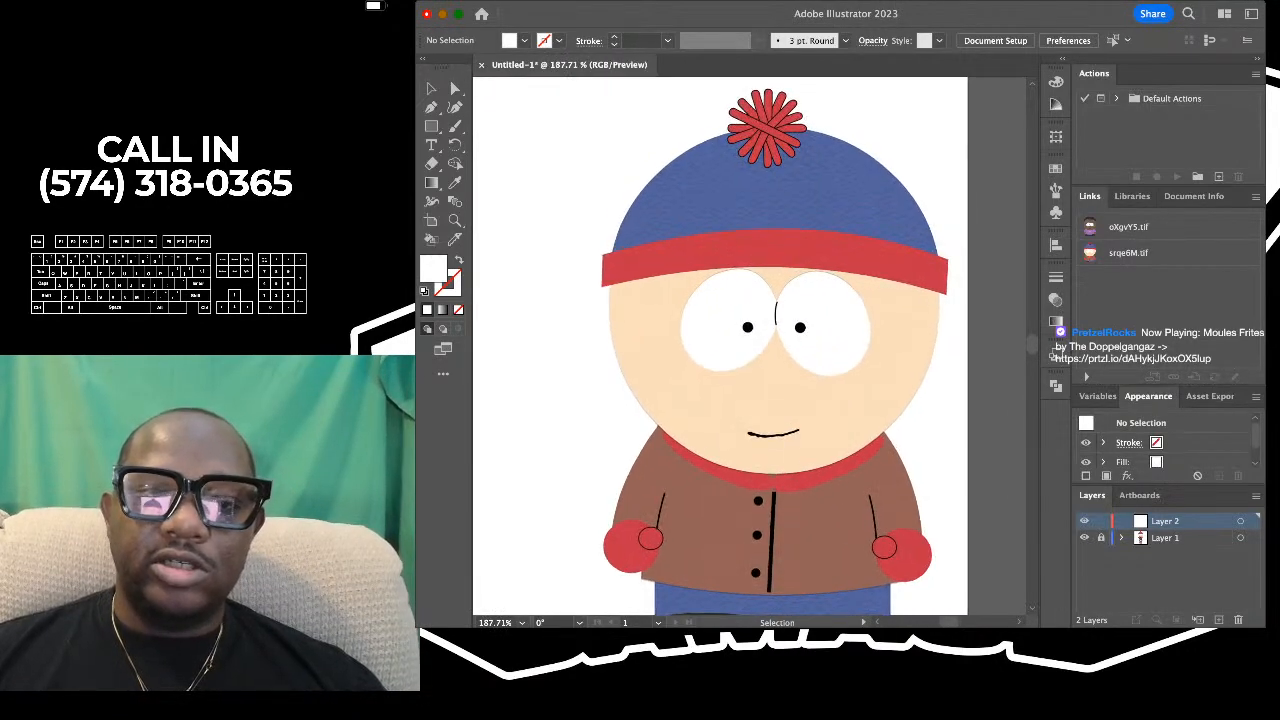
pyautogui.scroll(-3, 780, 260)
pyautogui.scroll(3, 780, 260)
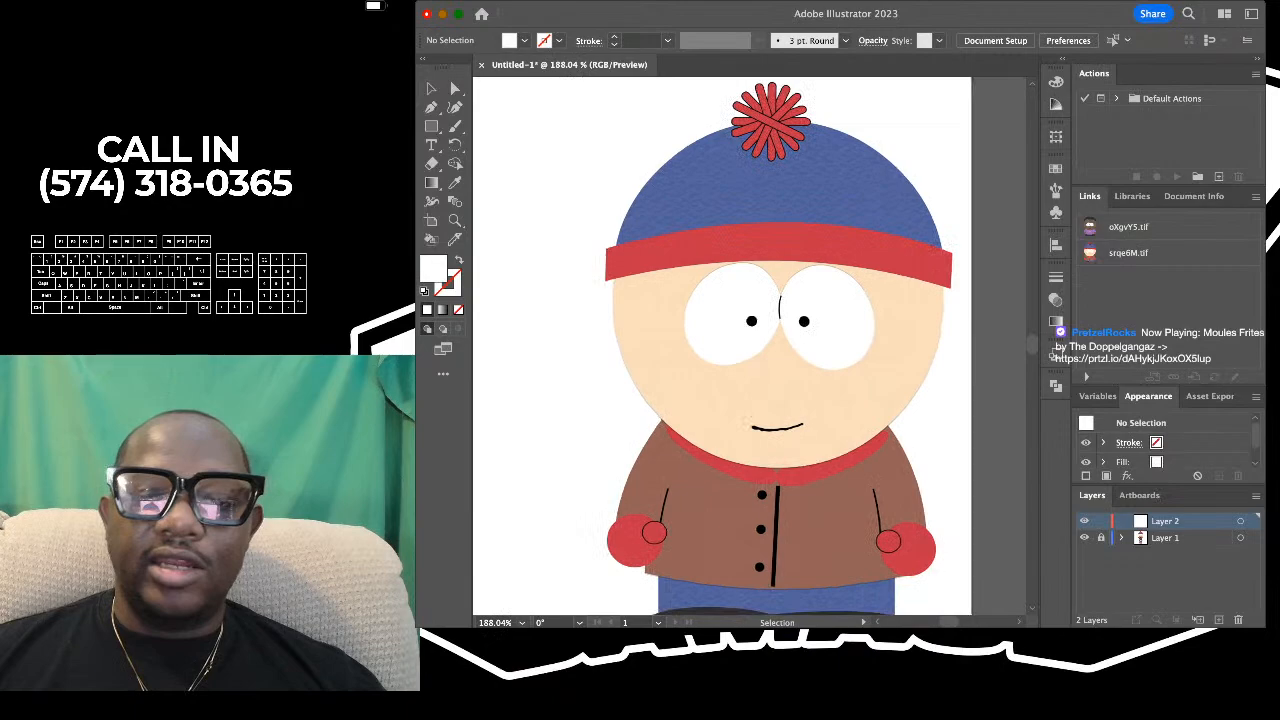
pyautogui.scroll(-3, 780, 260)
pyautogui.scroll(3, 780, 260)
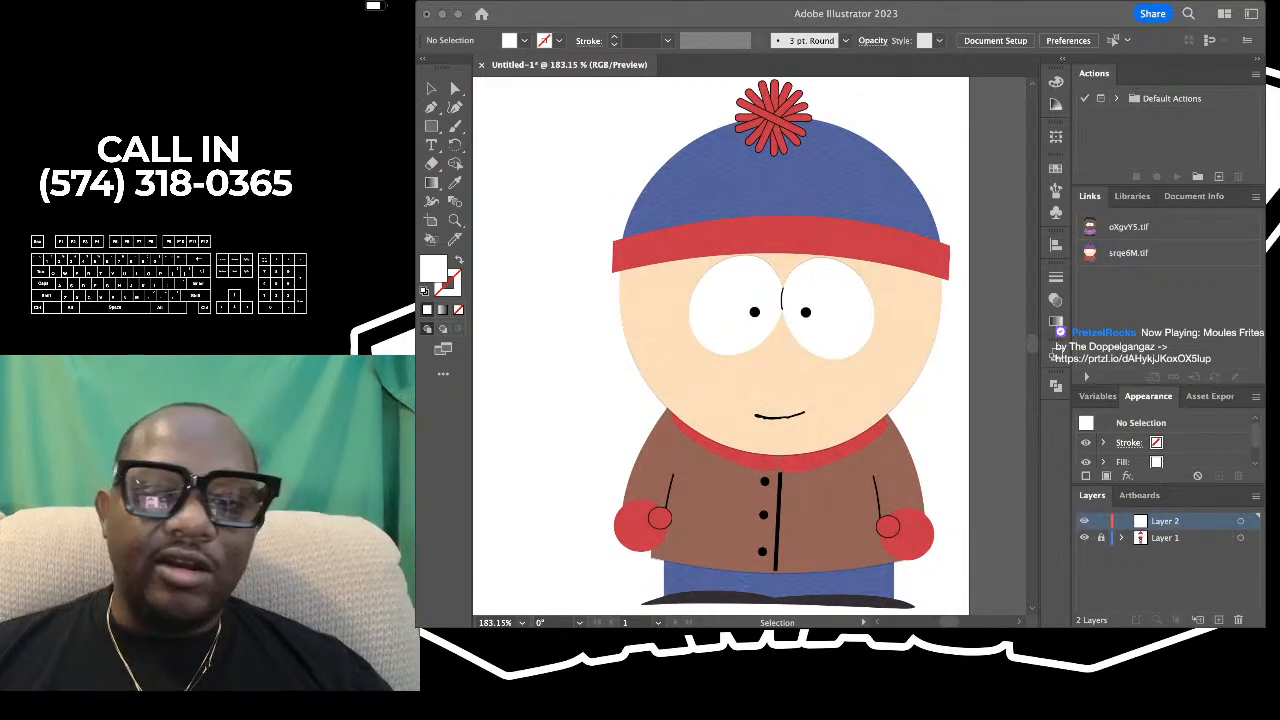
# - Examine the outlined red pom-pom and the paper texture on the reference character's blue hat at close range
pyautogui.scroll(1, 750, 200)
pyautogui.scroll(10, 745, 160)
pyautogui.hscroll(3, 745, 250)
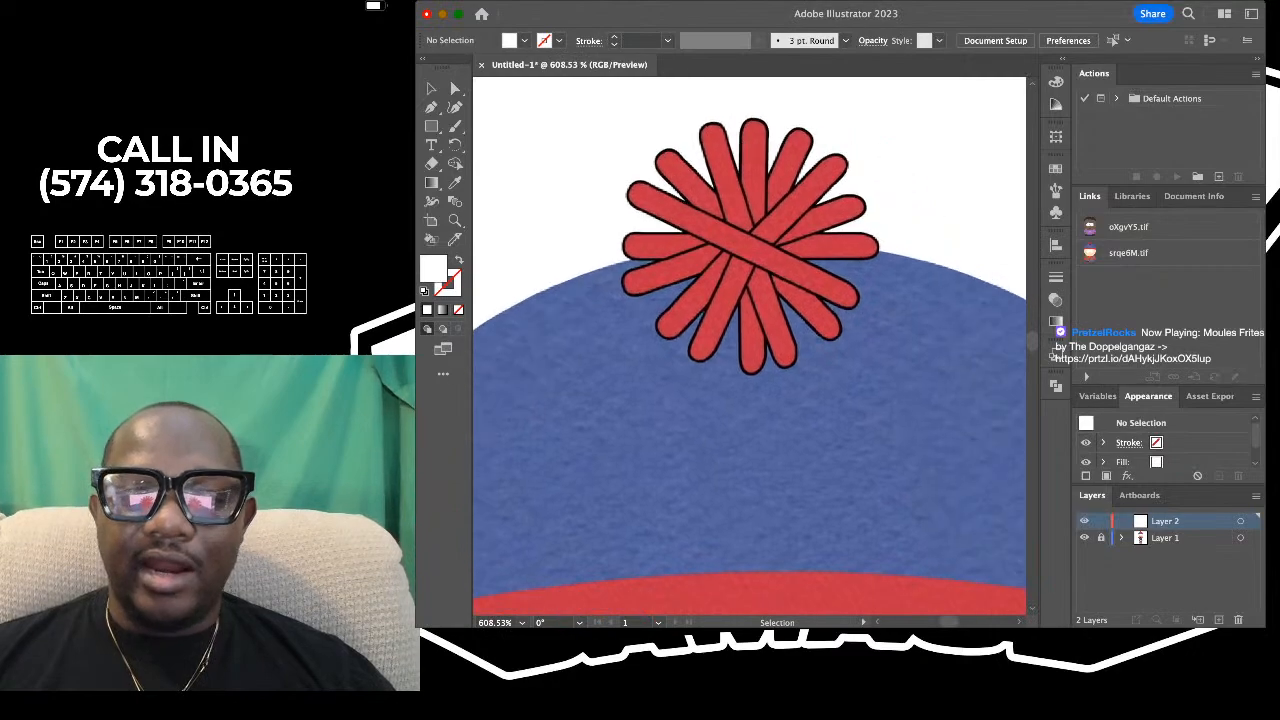
pyautogui.scroll(3, 757, 183)
pyautogui.scroll(-9, 765, 178)
pyautogui.scroll(5, 765, 177)
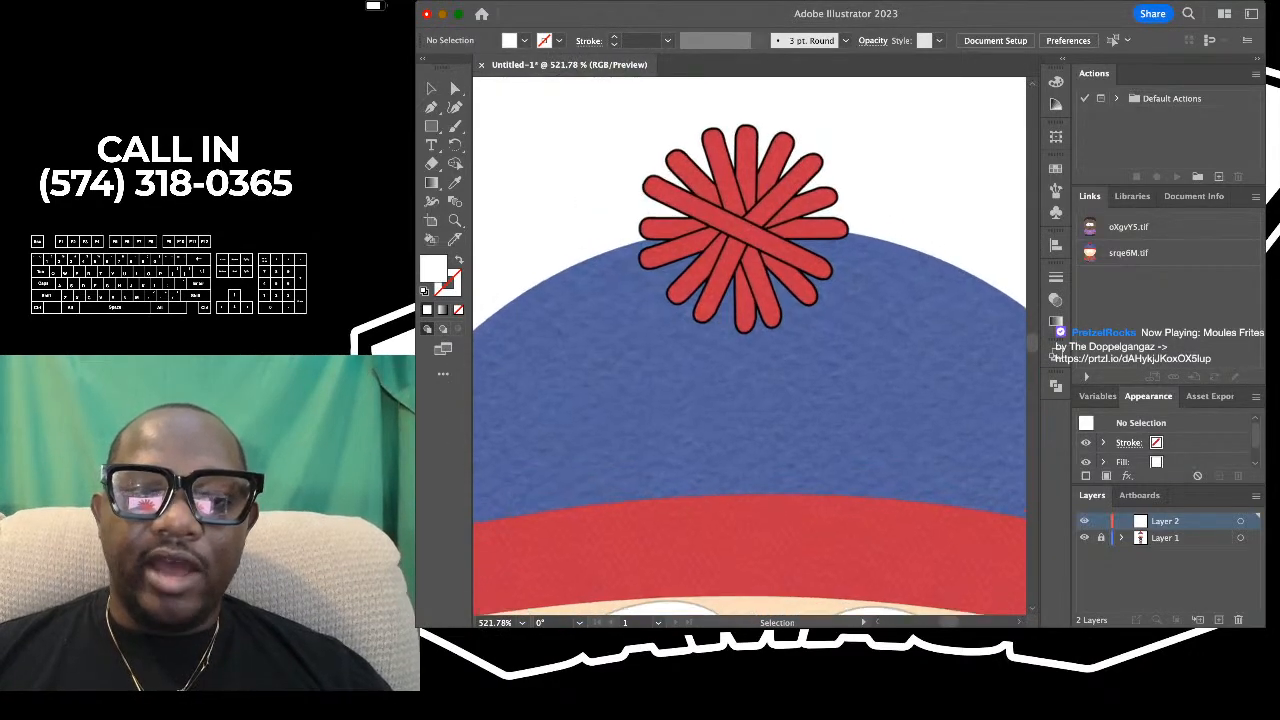
pyautogui.scroll(3, 738, 162)
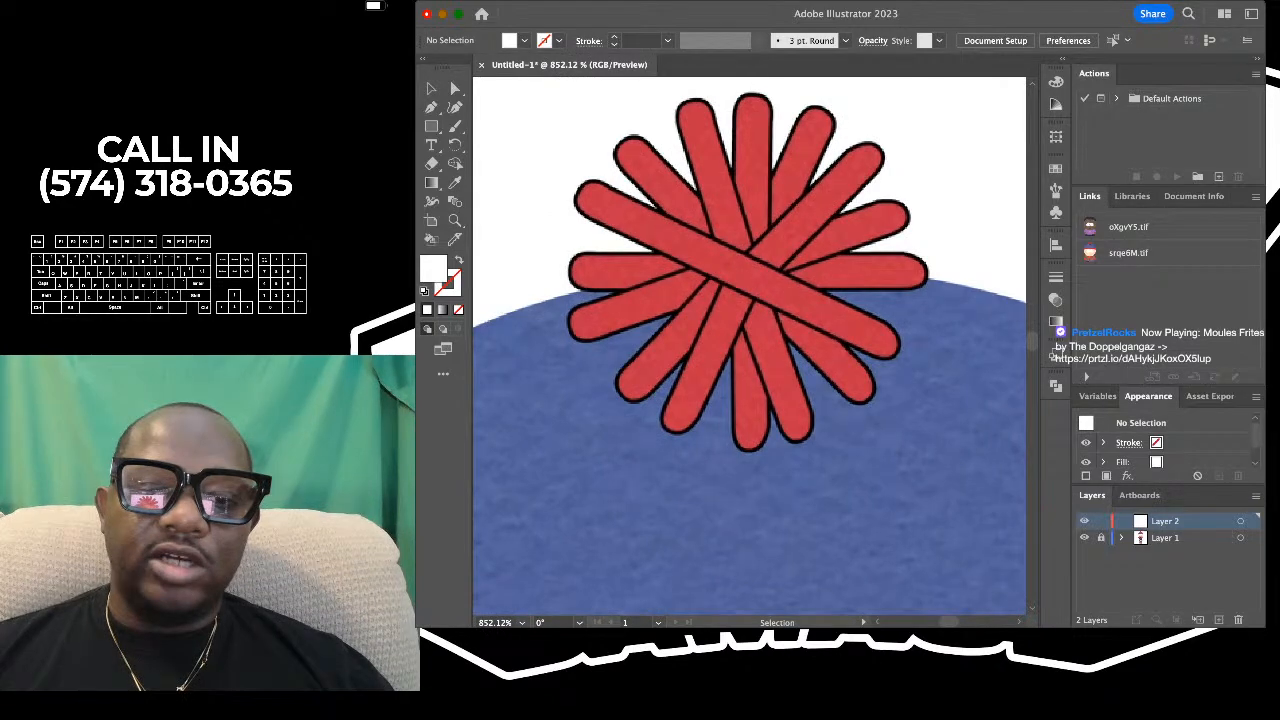
pyautogui.scroll(-8, 775, 130)
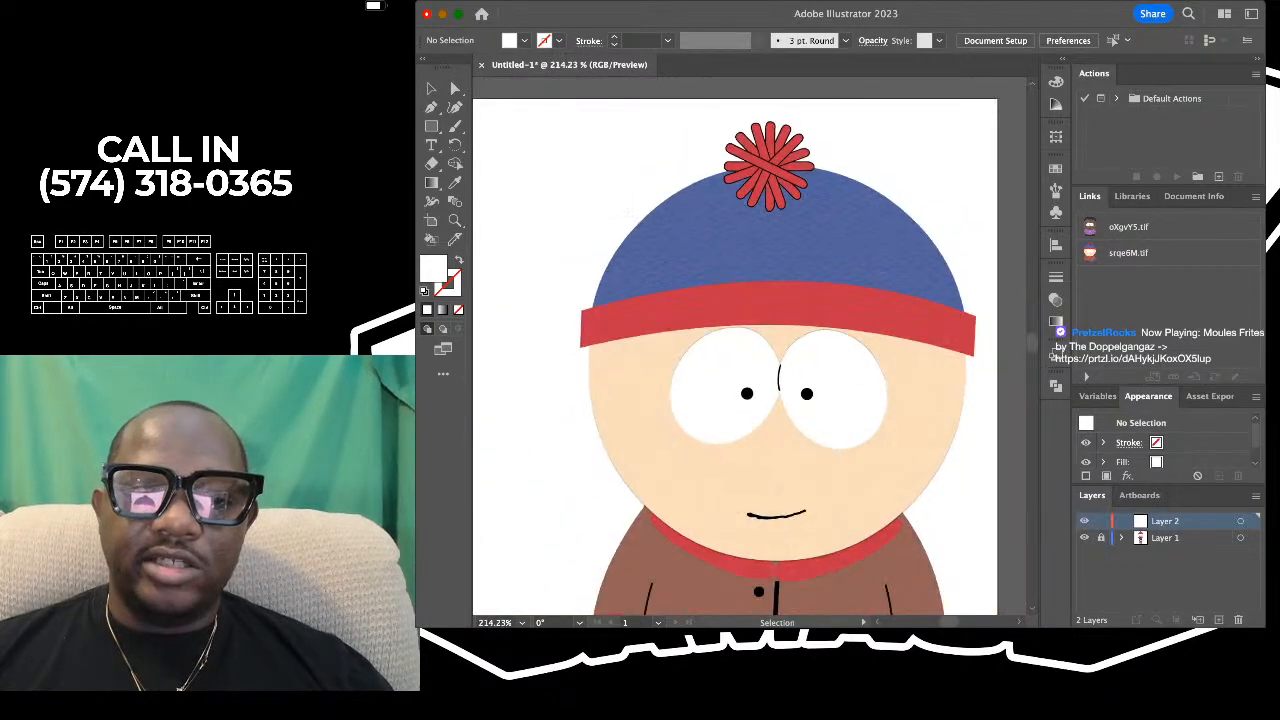
# - Examine the blue-hat character's eyes, mouth, red collar, jacket buttons and mittens up close
pyautogui.scroll(1, 770, 390)
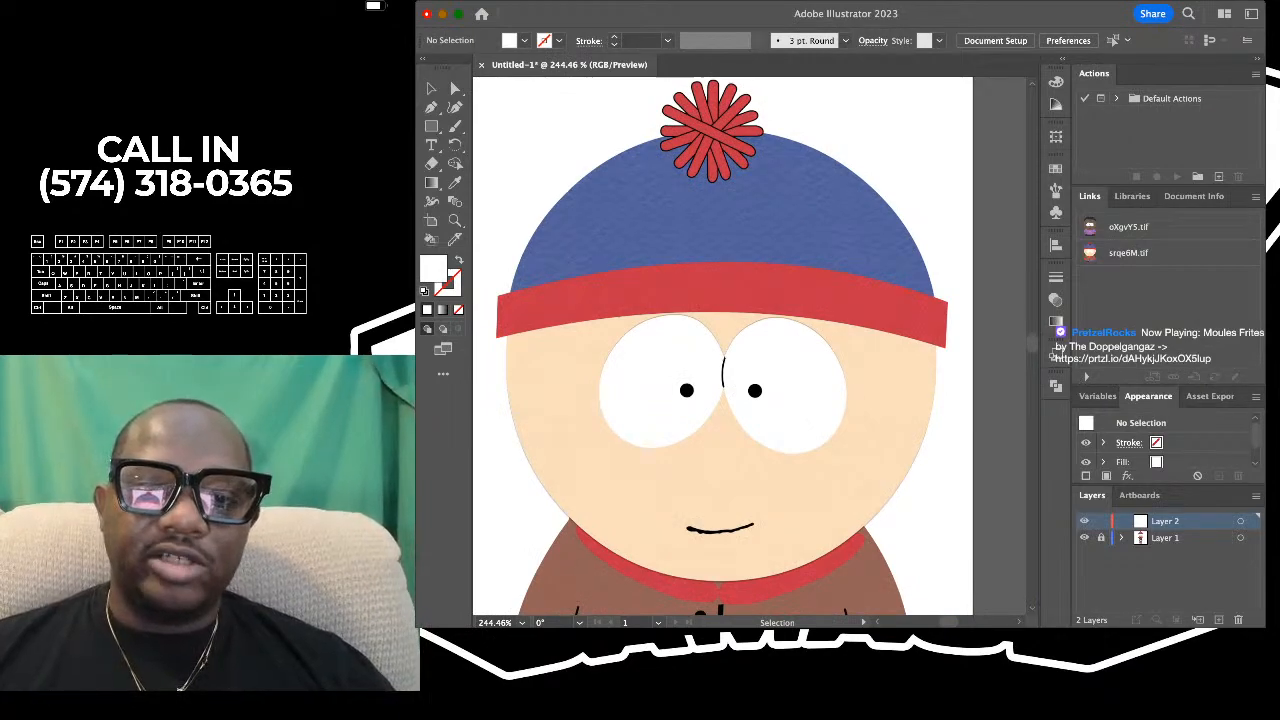
pyautogui.scroll(-2, 750, 345)
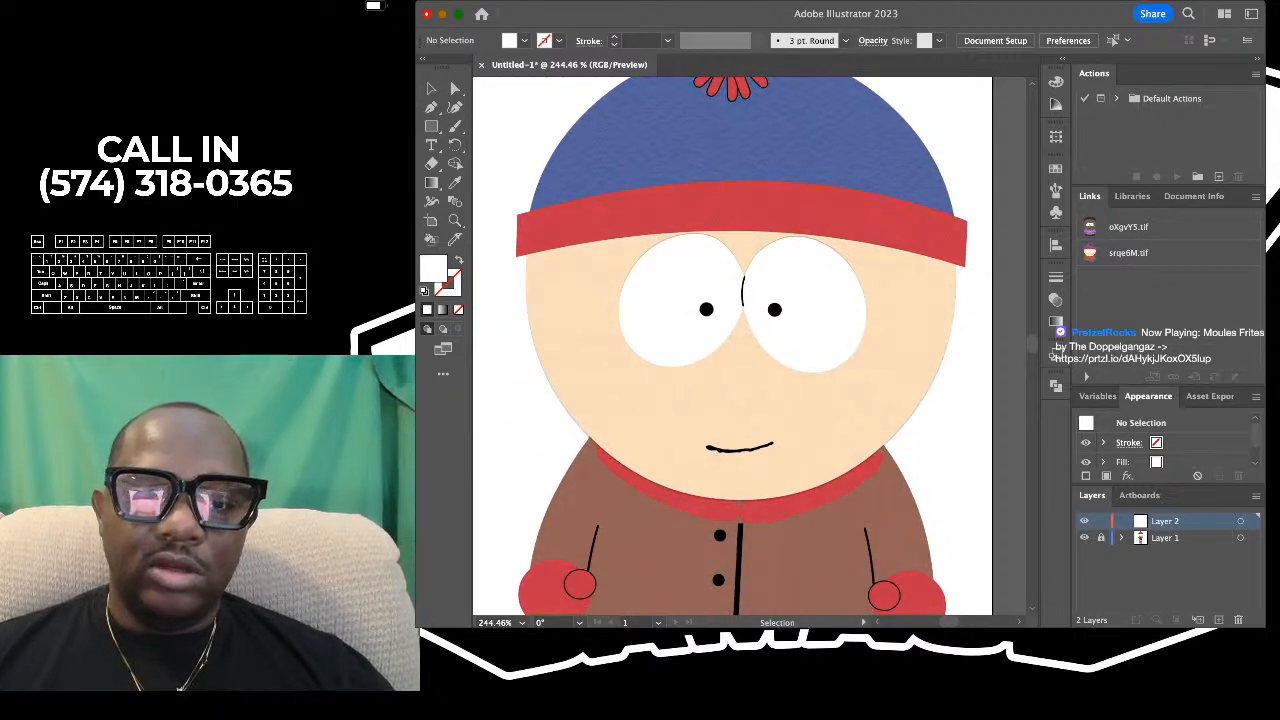
pyautogui.scroll(-4, 750, 345)
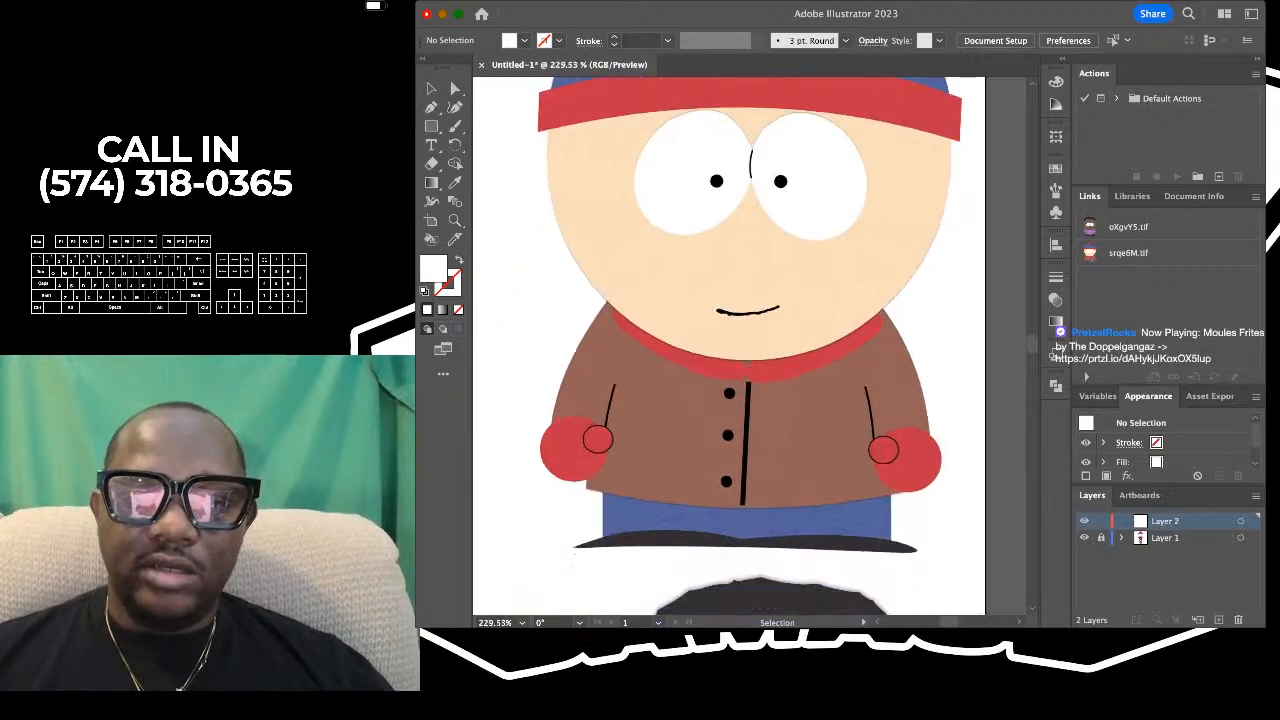
pyautogui.scroll(3, 763, 117)
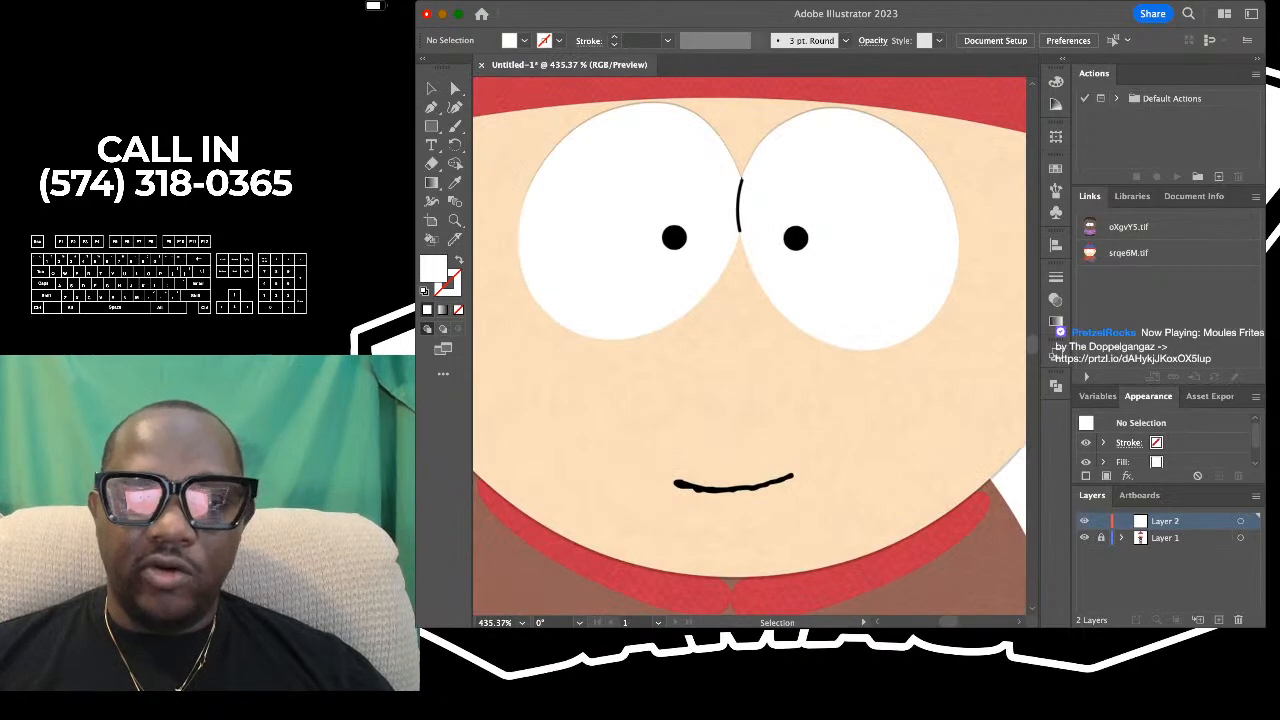
pyautogui.scroll(-3, 735, 345)
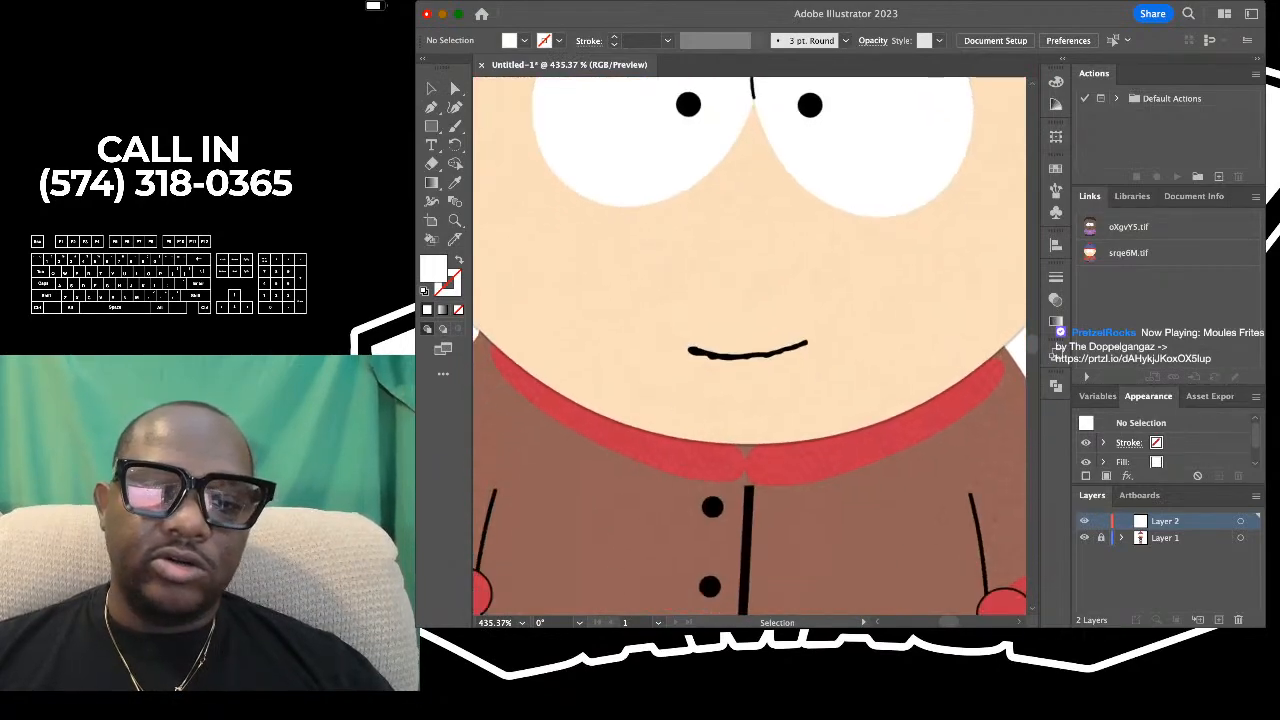
pyautogui.scroll(-3, 720, 345)
pyautogui.scroll(4, 720, 350)
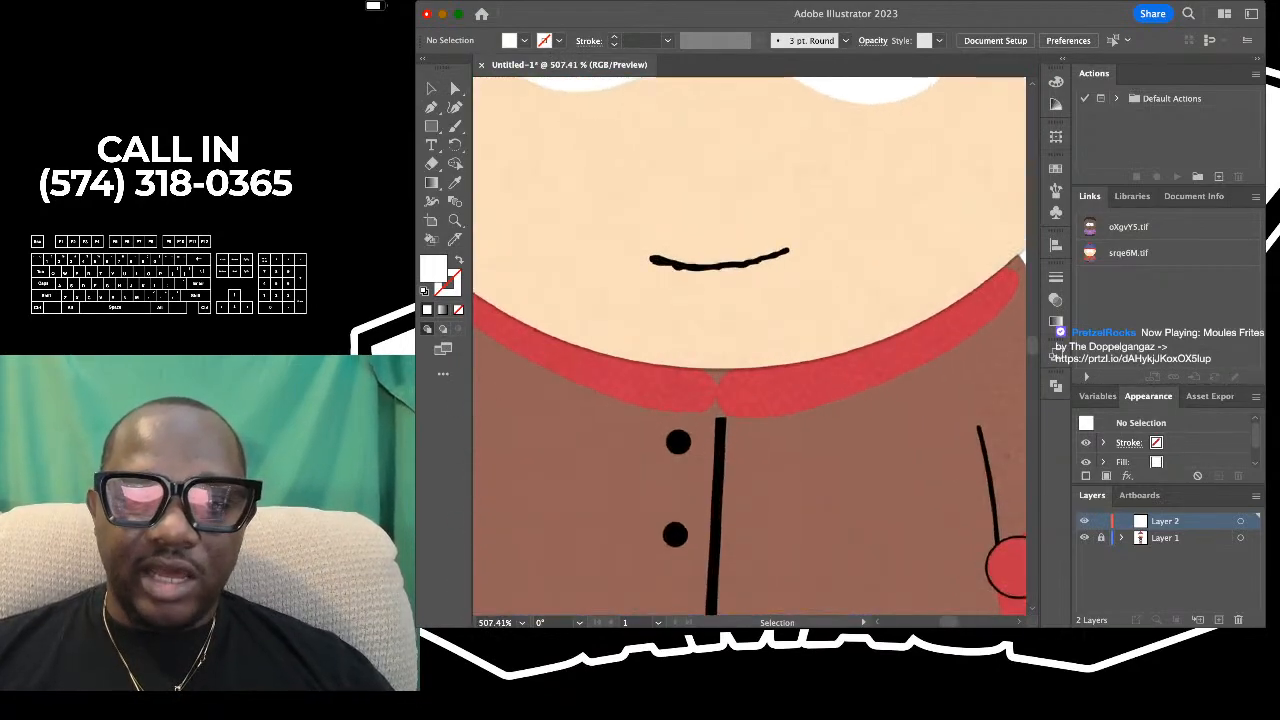
pyautogui.scroll(-4, 750, 345)
pyautogui.scroll(-3, 750, 345)
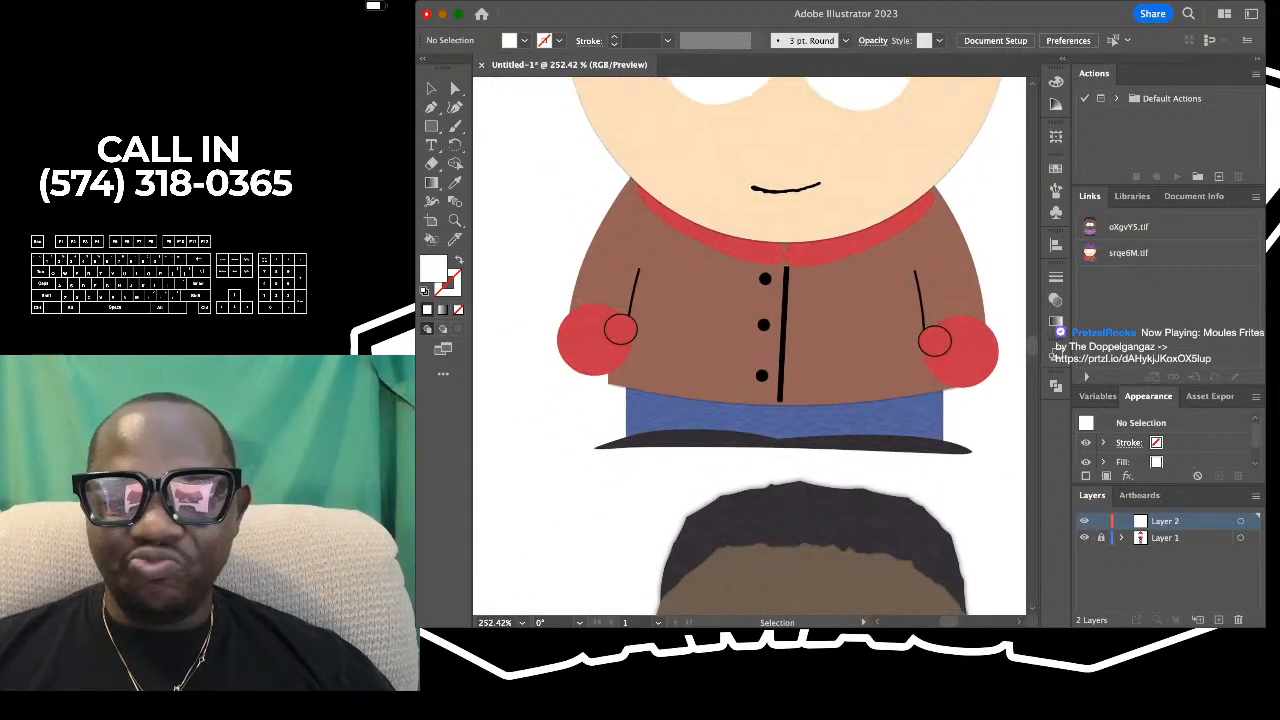
# - Examine the second reference character in the purple shirt, including its hair, face and hands
pyautogui.scroll(-4, 750, 345)
pyautogui.scroll(-3, 750, 345)
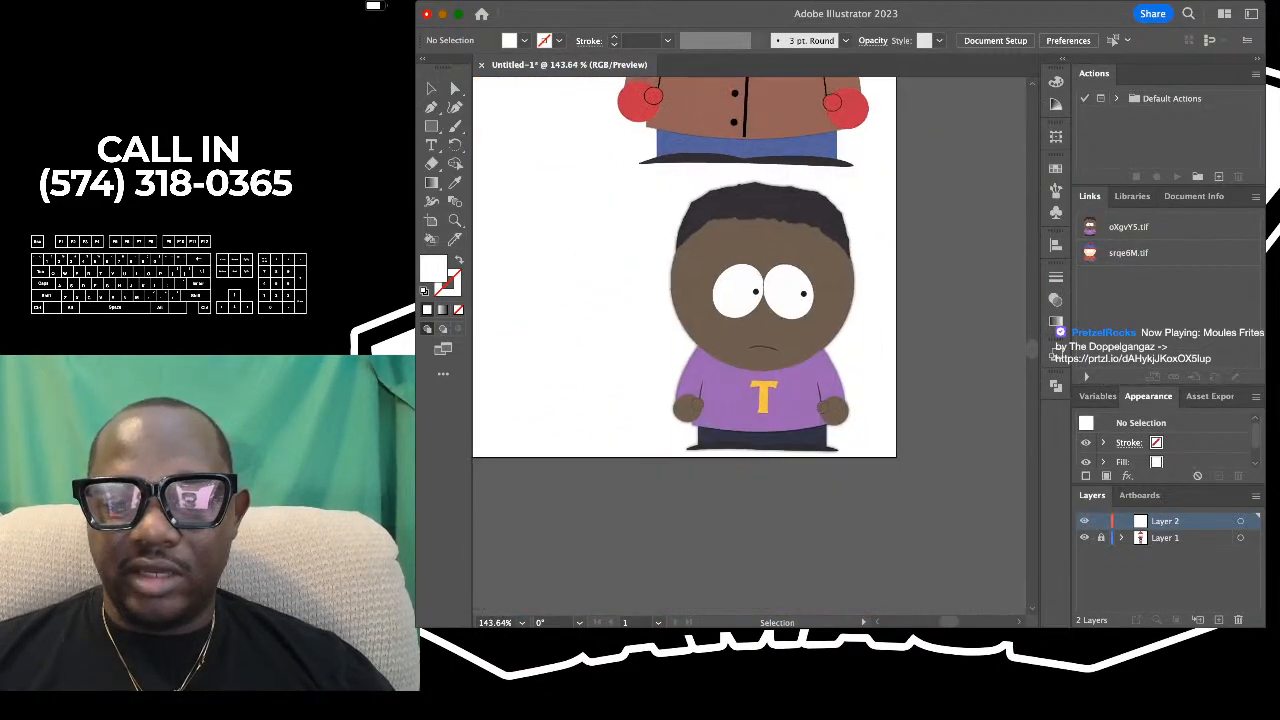
pyautogui.scroll(5, 740, 250)
pyautogui.scroll(-3, 740, 270)
pyautogui.scroll(-2, 740, 300)
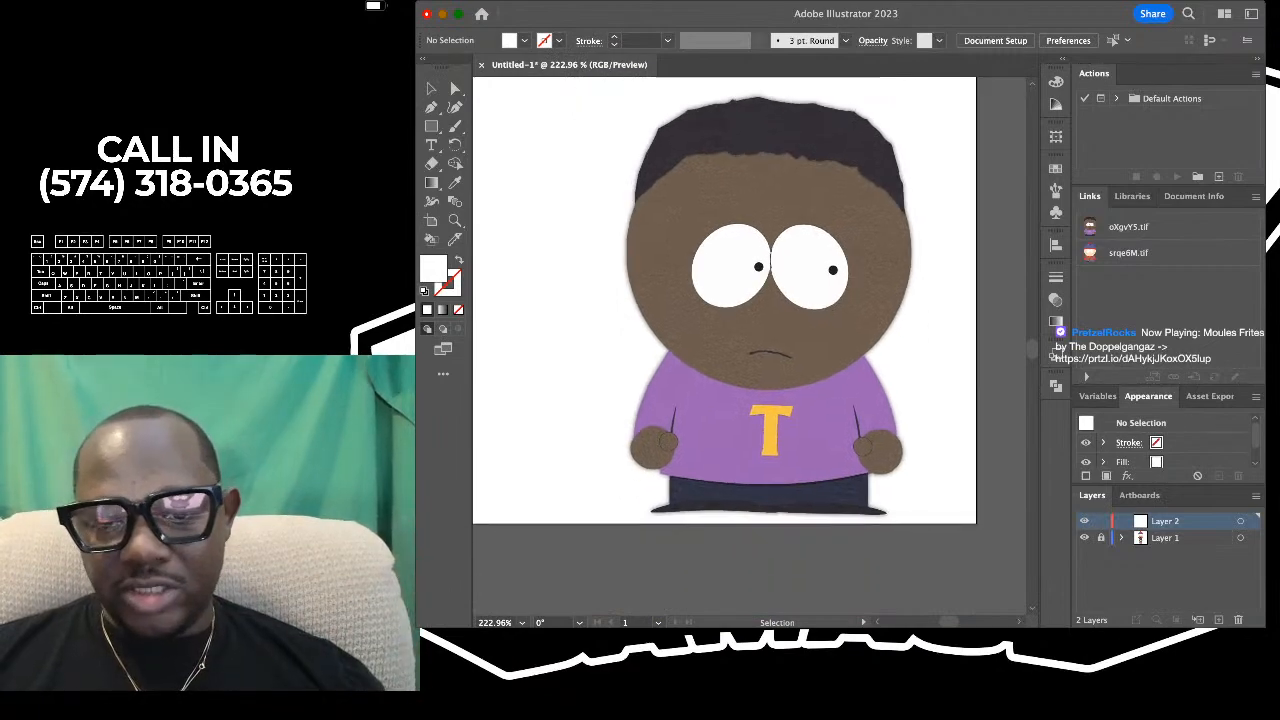
pyautogui.scroll(-3, 750, 320)
pyautogui.scroll(3, 750, 320)
pyautogui.scroll(-5, 750, 320)
pyautogui.scroll(2, 750, 320)
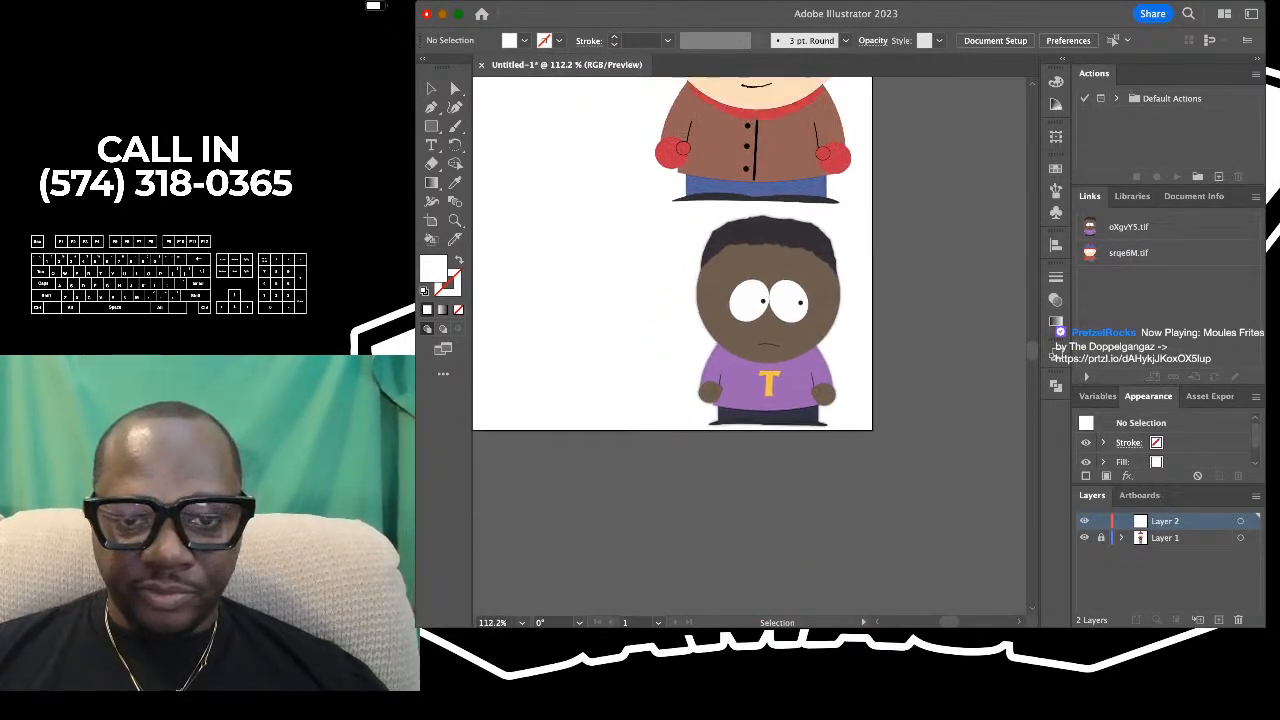
pyautogui.scroll(2, 750, 300)
pyautogui.scroll(-2, 750, 300)
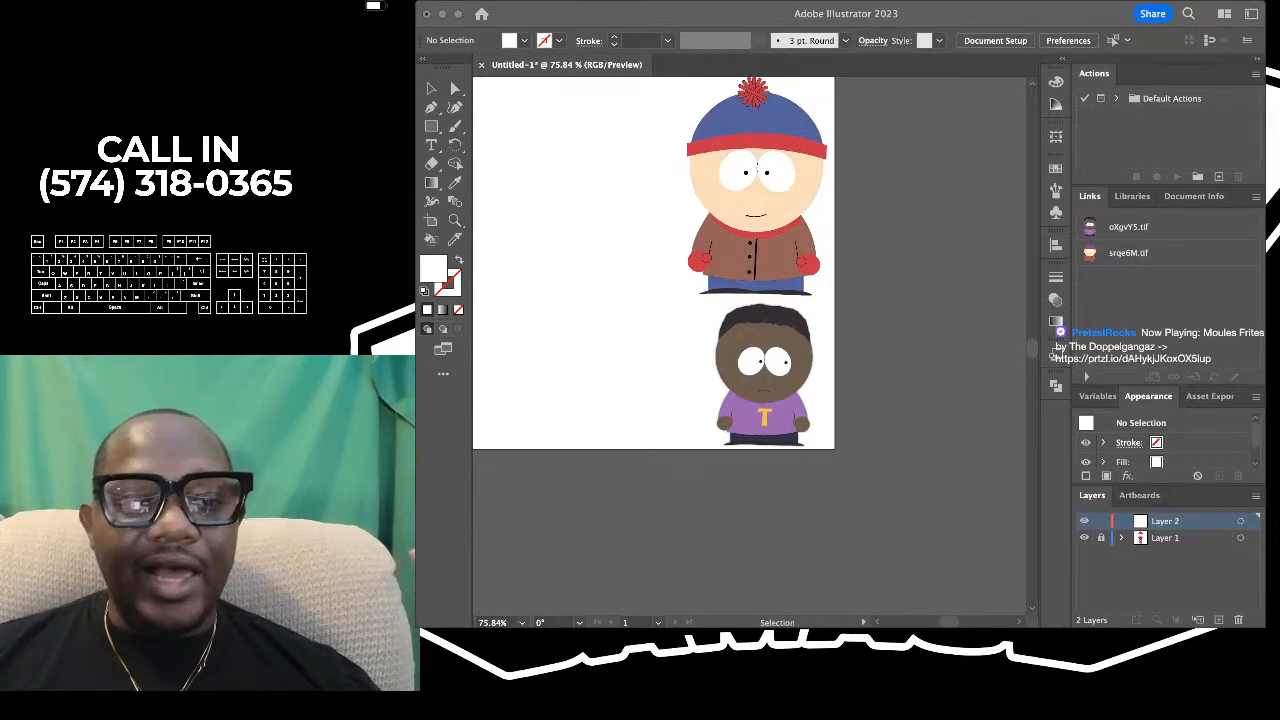
# - Show the document grid with the whole artboard in view
pyautogui.press('super+Tab')
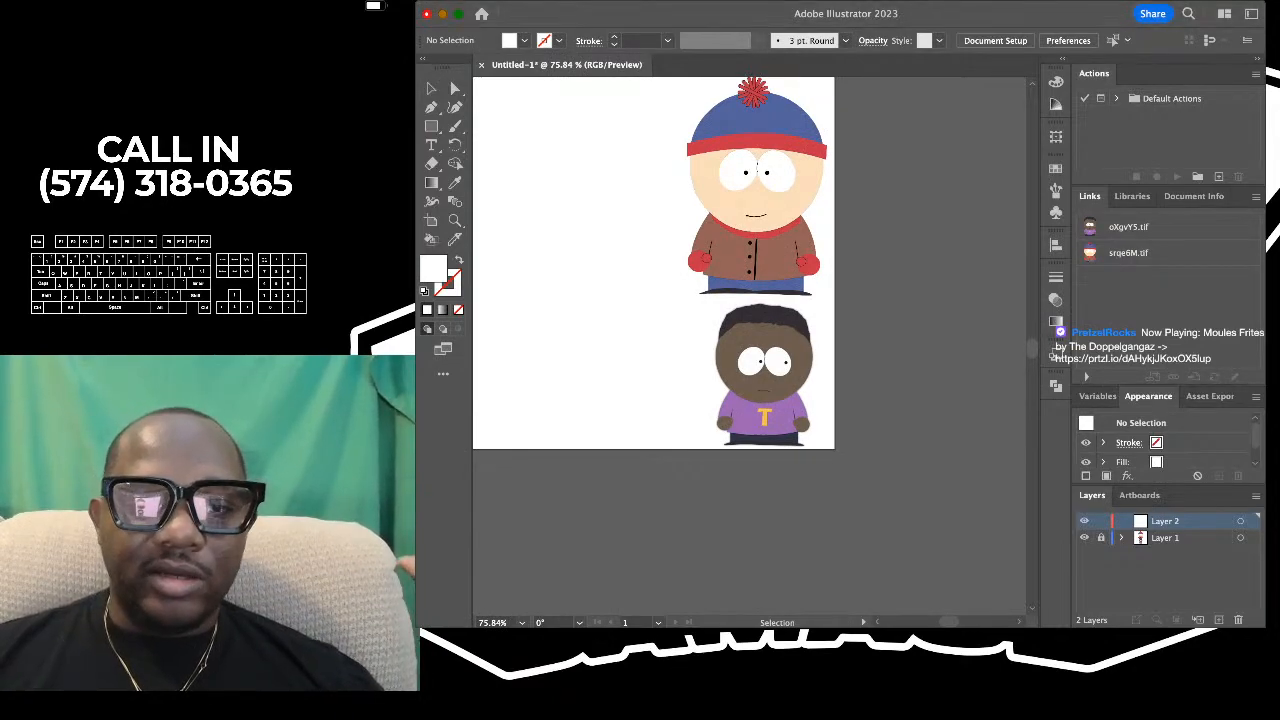
pyautogui.scroll(2, 852, 268)
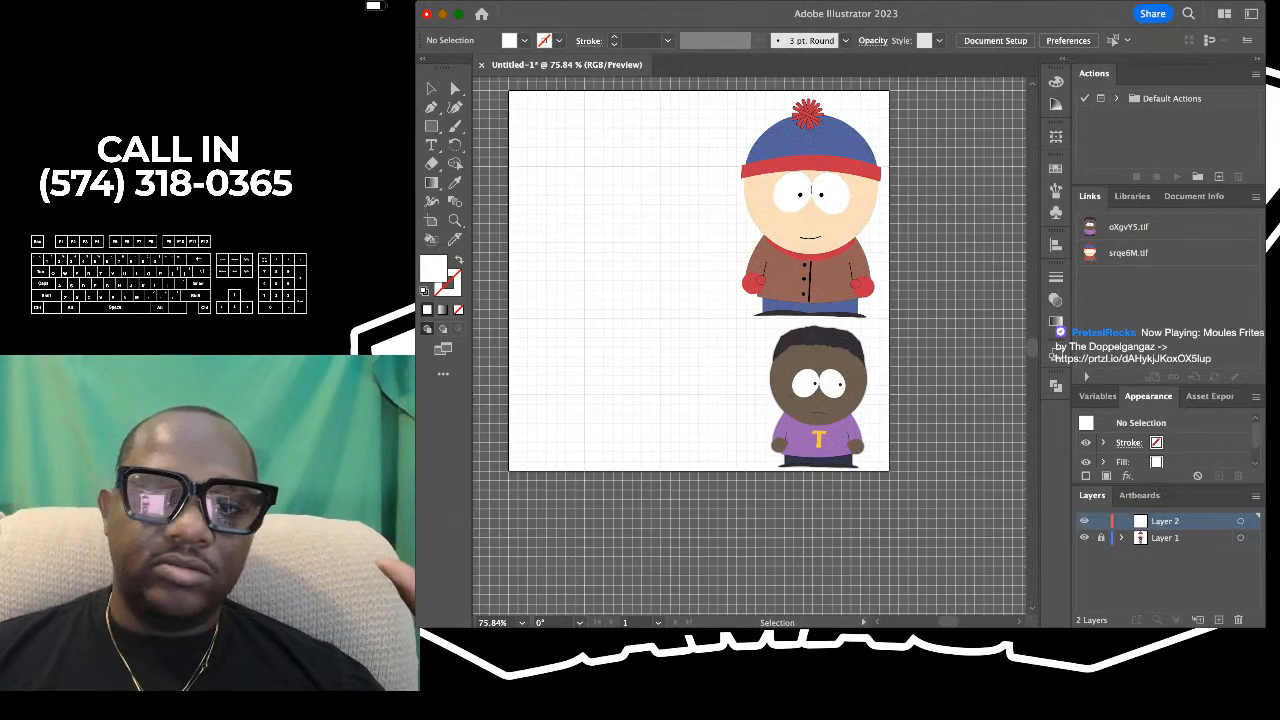
pyautogui.press('super+apostrophe')
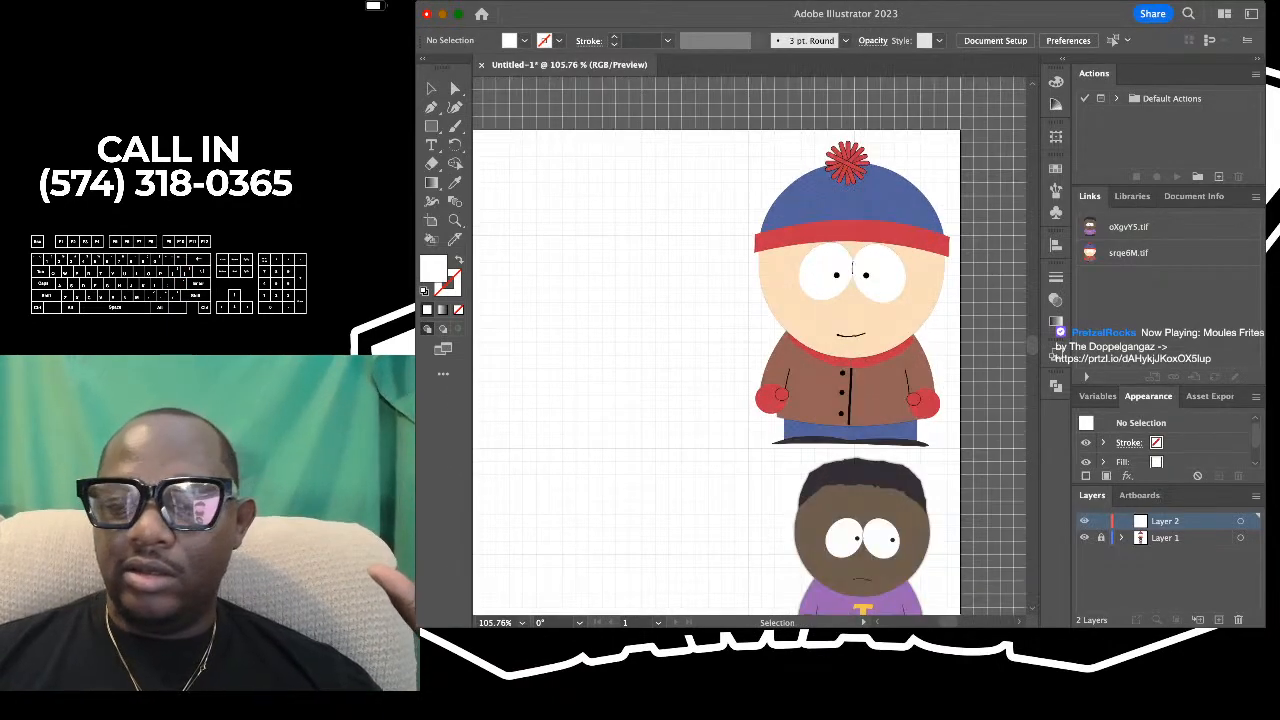
# - Unlock Layer 1 and delete the reference image of the character in the blue hat
pyautogui.click(852, 268)
pyautogui.press('Delete')
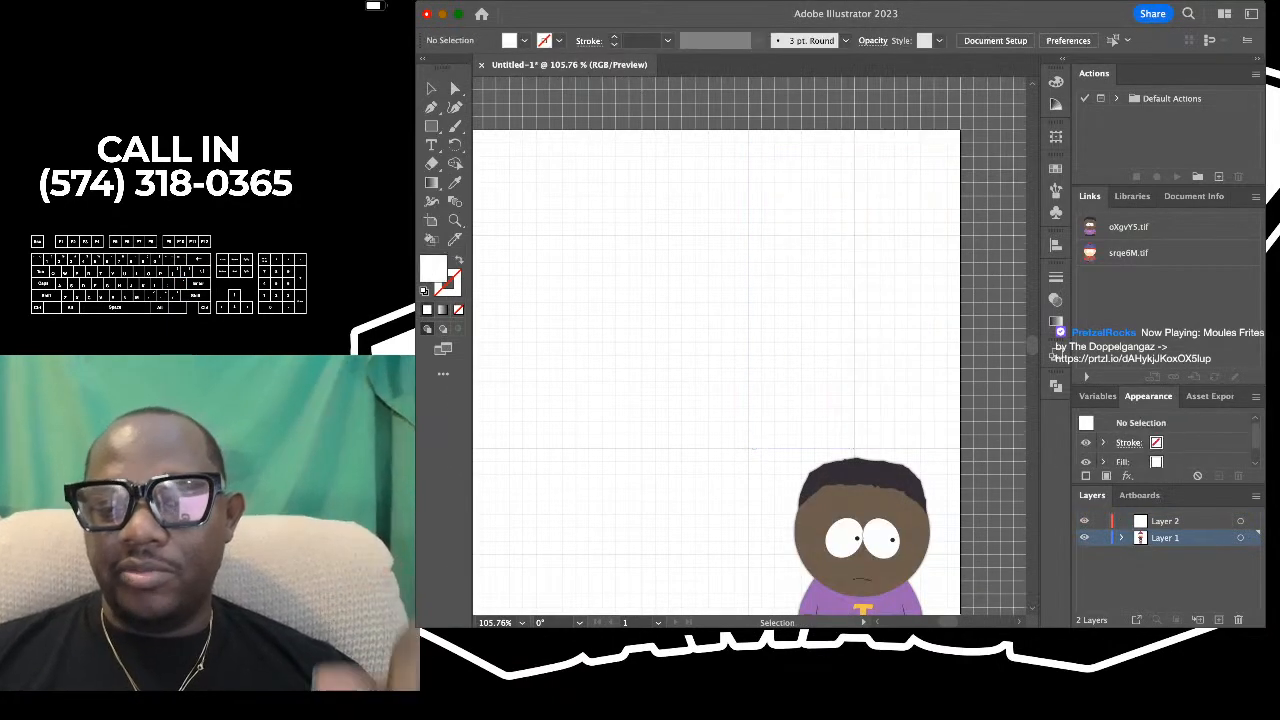
# - Enlarge the purple-shirt reference character to about half the artboard's width and place it in the artboard's right half
pyautogui.scroll(-3, 863, 432)
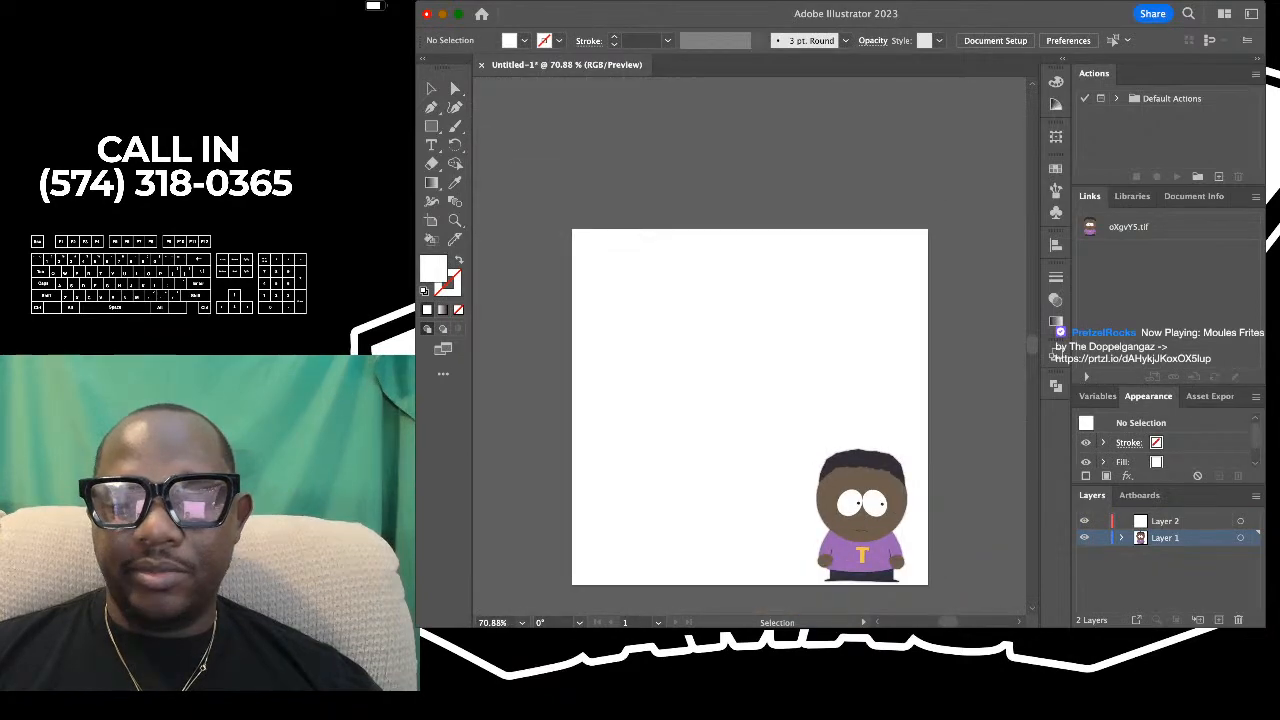
pyautogui.scroll(-1, 863, 432)
pyautogui.click(862, 480)
pyautogui.moveTo(862, 448); pyautogui.dragTo(832, 422)
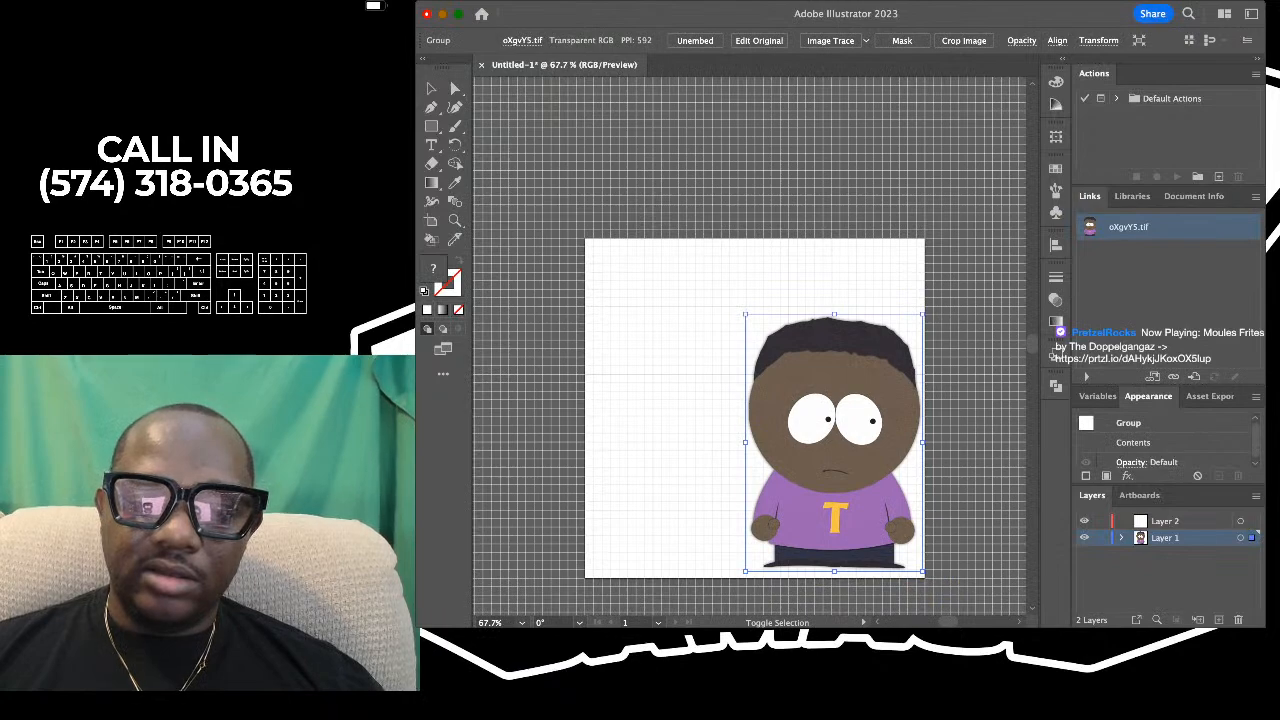
pyautogui.moveTo(834, 314); pyautogui.dragTo(834, 342)
pyautogui.moveTo(834, 450); pyautogui.dragTo(838, 383)
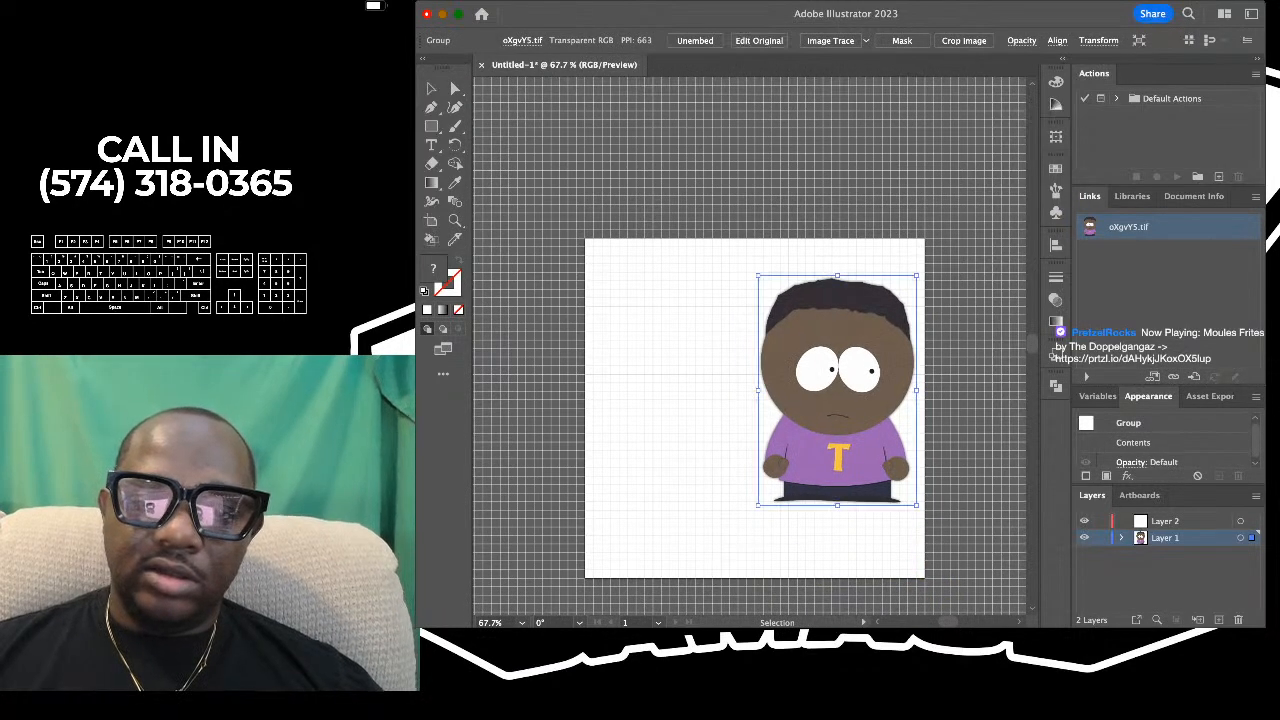
# - Shrink the purple-shirt reference proportionally to about 40% of the artboard's width near the artboard's right edge and deselect it
pyautogui.scroll(4, 840, 307)
pyautogui.scroll(-2, 840, 307)
pyautogui.scroll(-6, 838, 303)
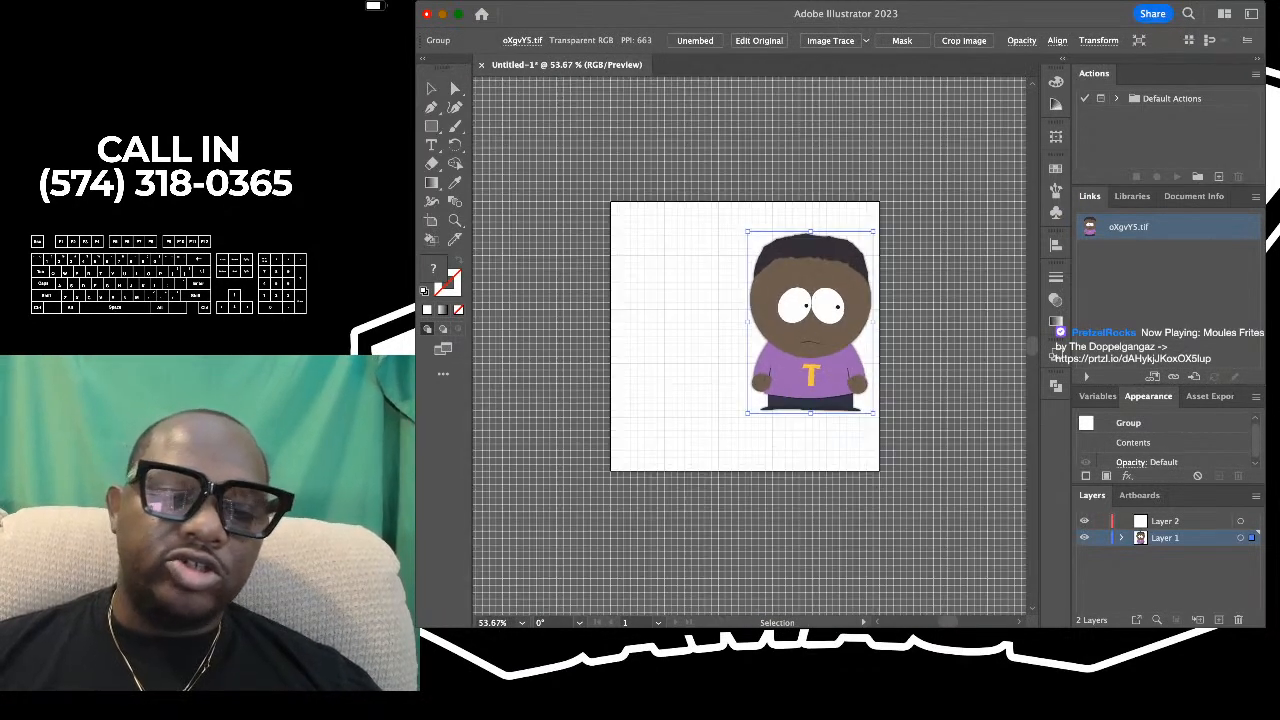
pyautogui.scroll(2, 838, 304)
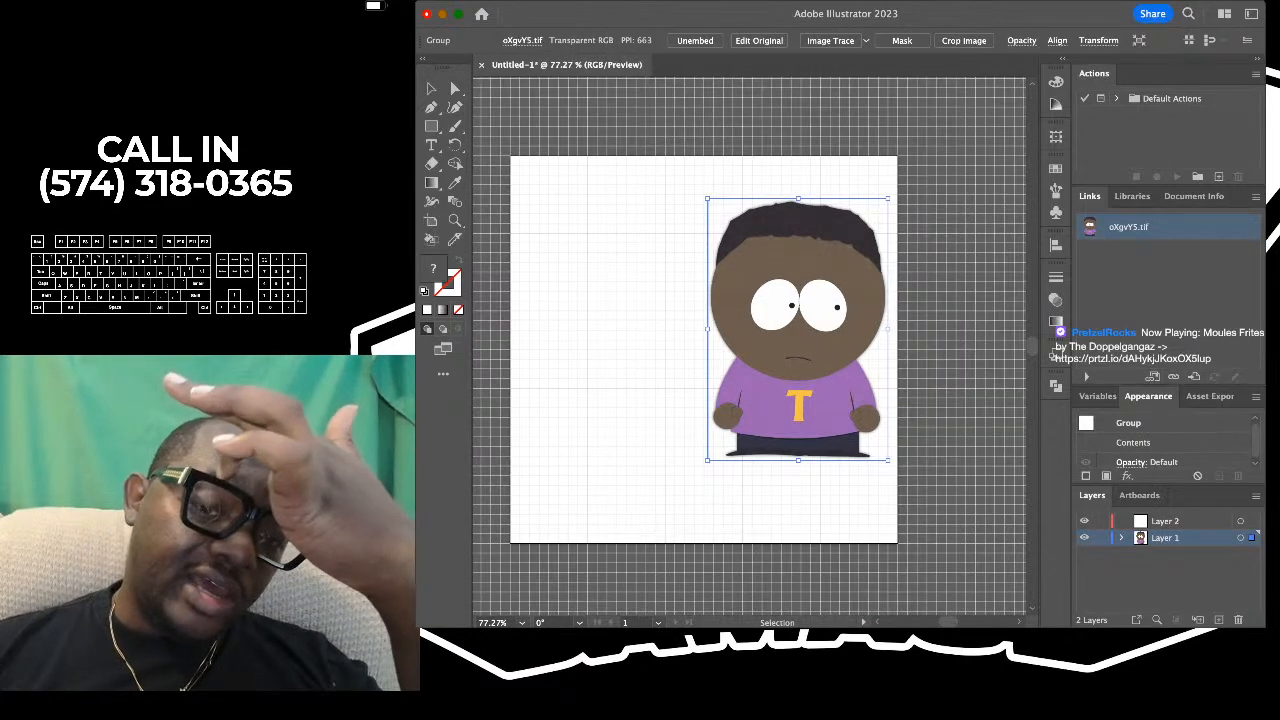
pyautogui.scroll(1, 800, 323)
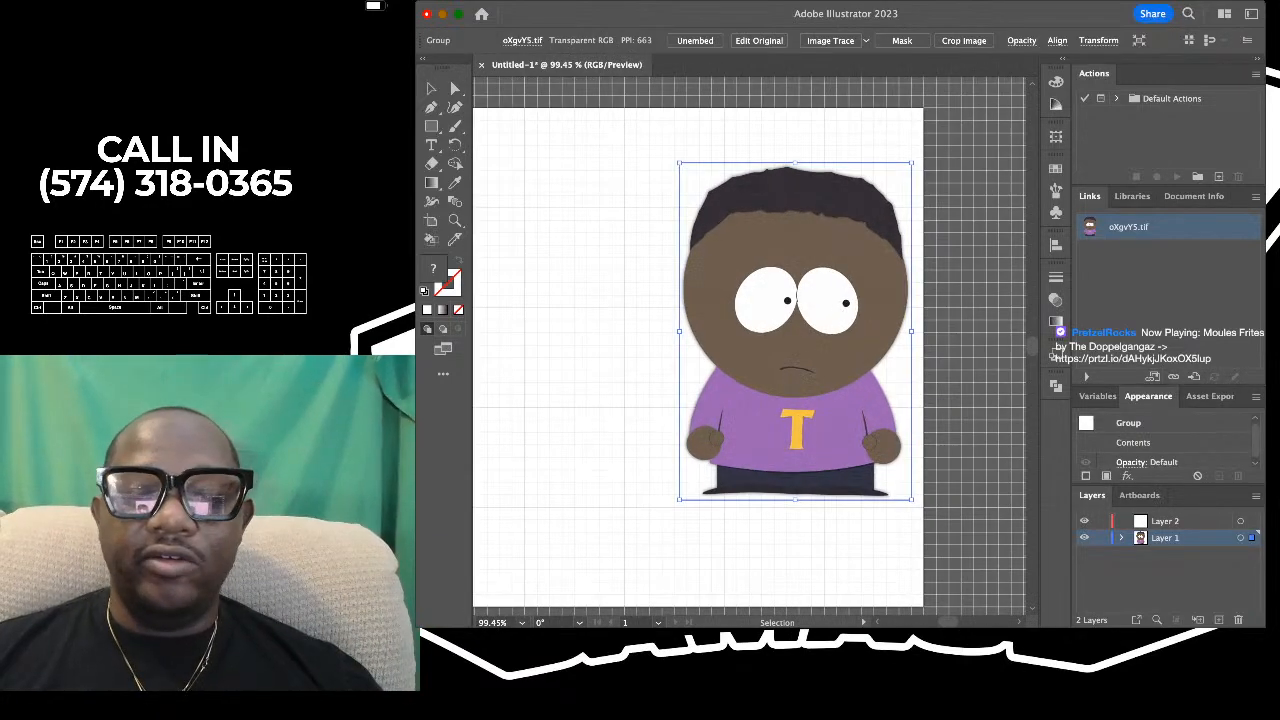
pyautogui.scroll(-2, 803, 323)
pyautogui.scroll(2, 803, 323)
pyautogui.hscroll(-1, 803, 323)
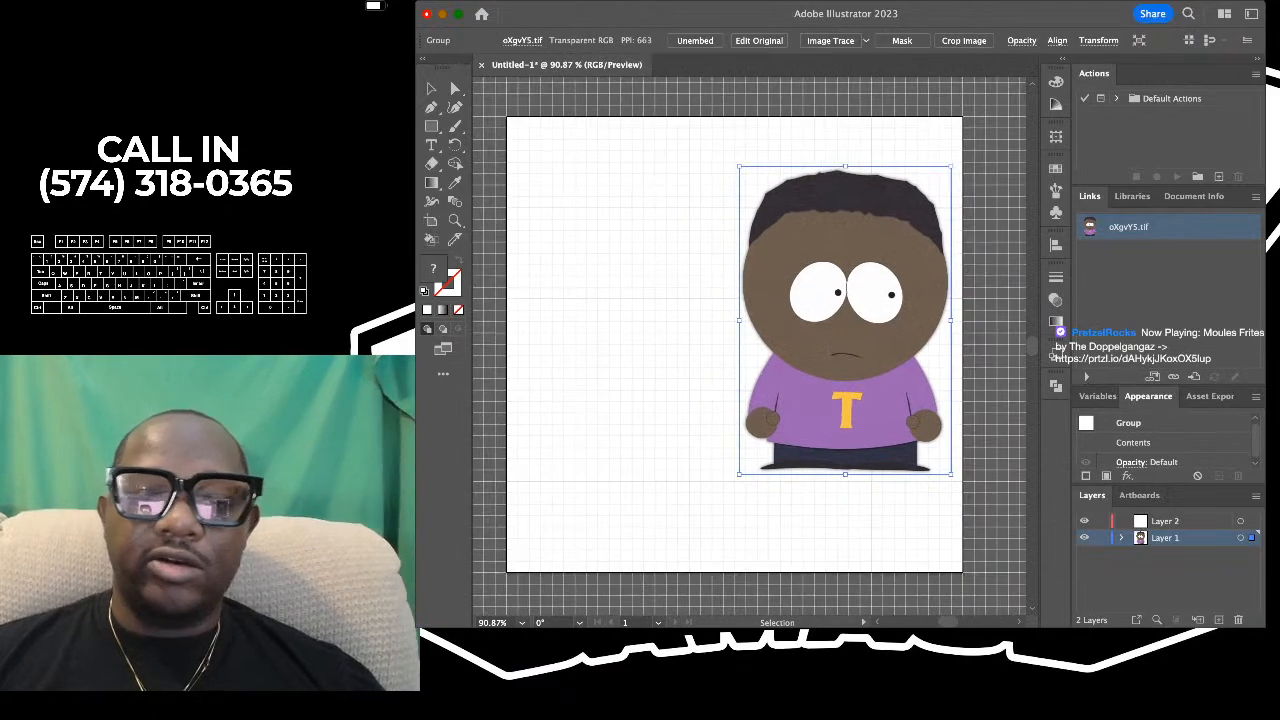
pyautogui.hscroll(-1, 750, 346)
pyautogui.scroll(1, 750, 346)
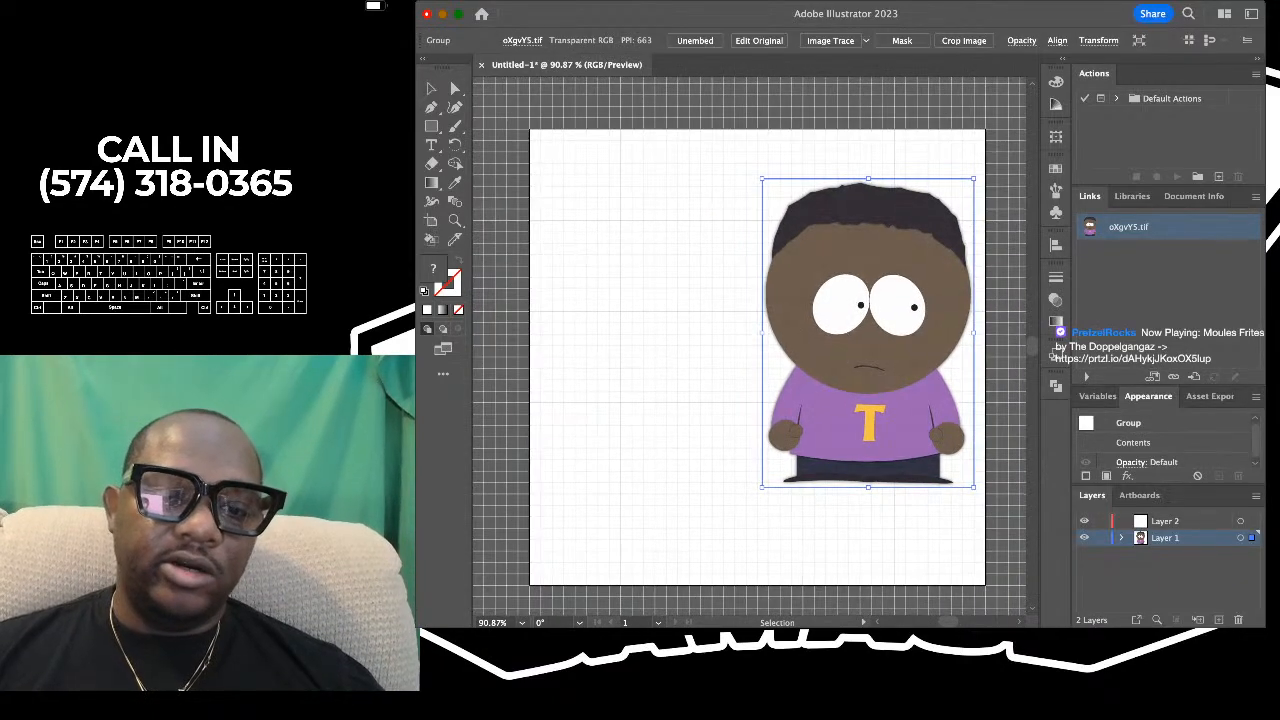
pyautogui.moveTo(762, 333); pyautogui.dragTo(792, 333)
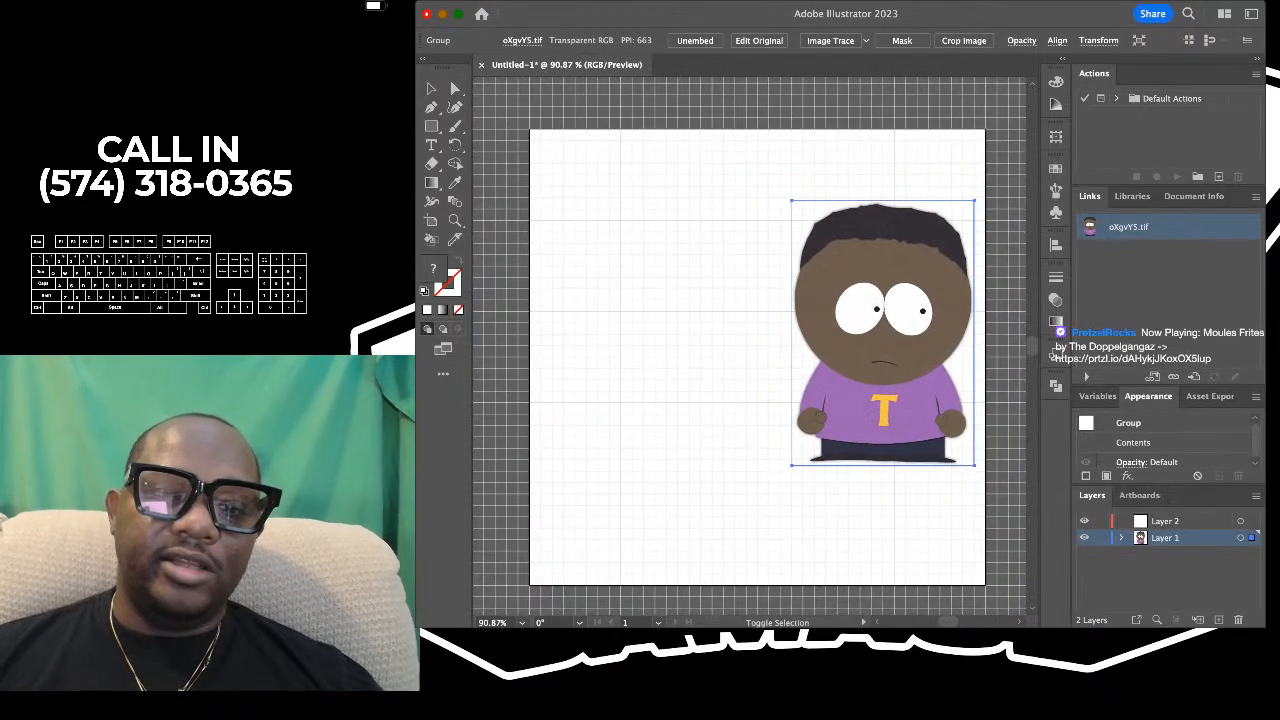
pyautogui.press('super+shift+a')
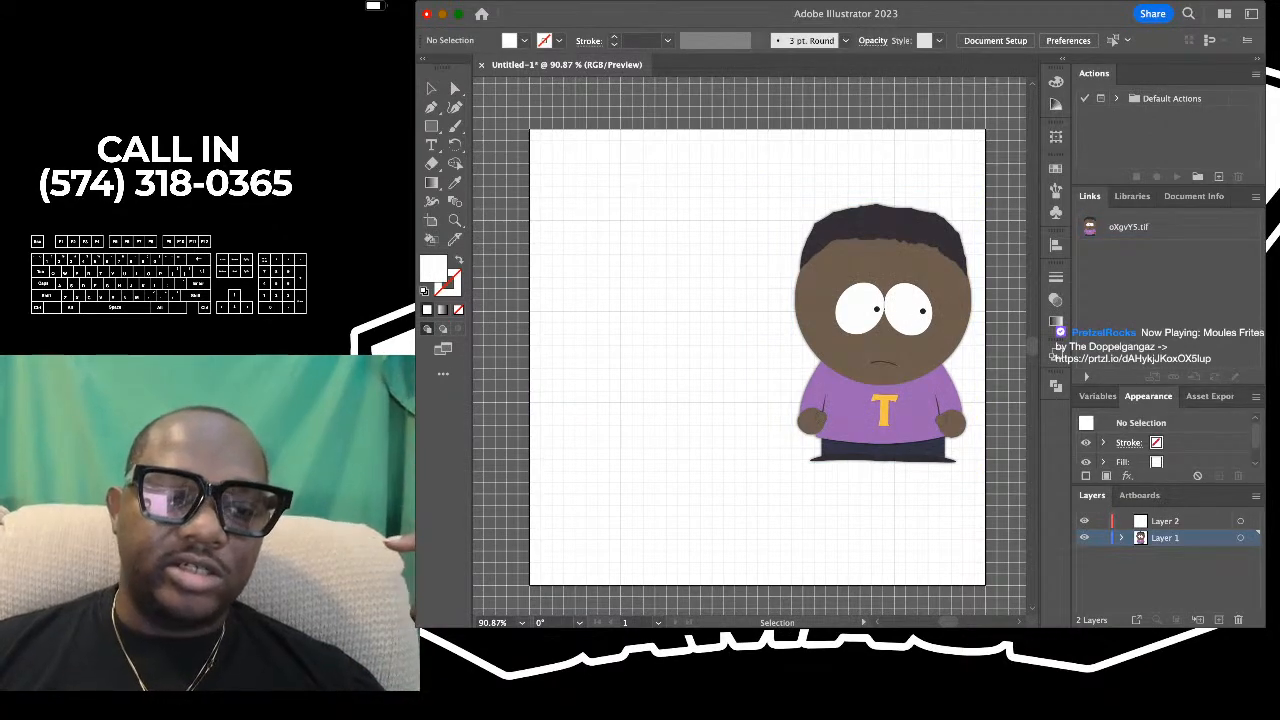
pyautogui.press('super+Tab')
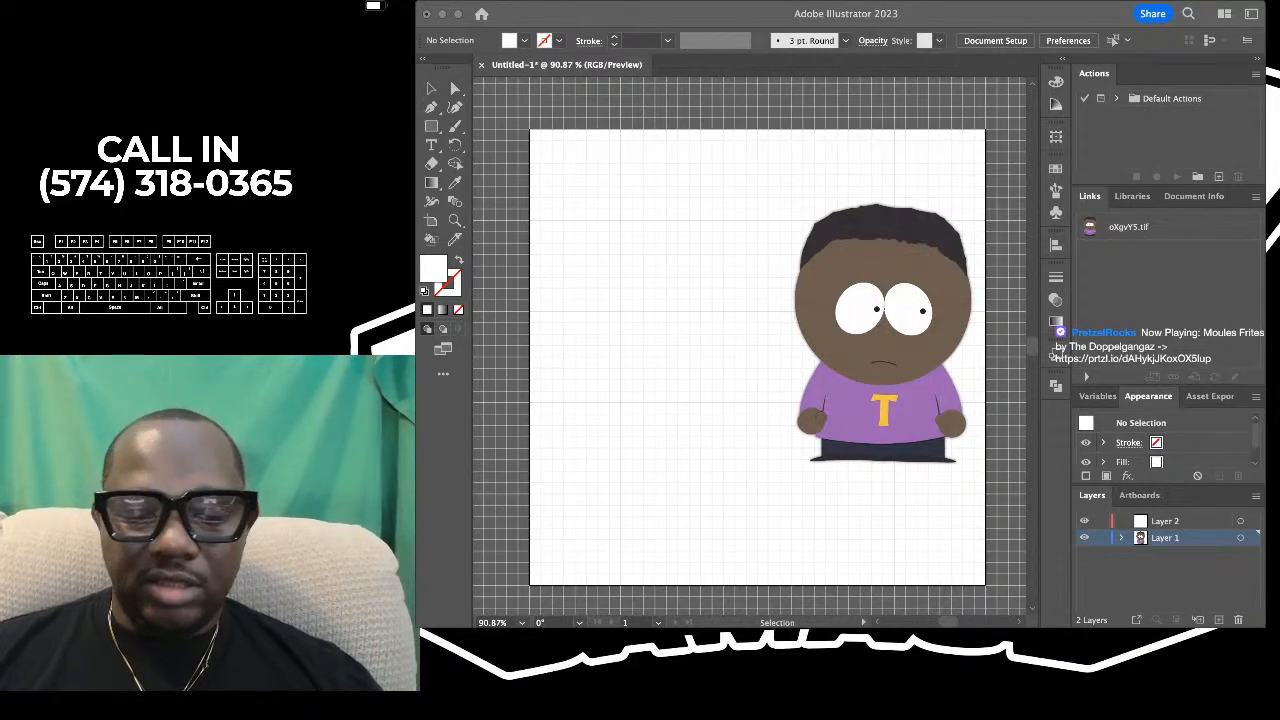
pyautogui.write('ti')
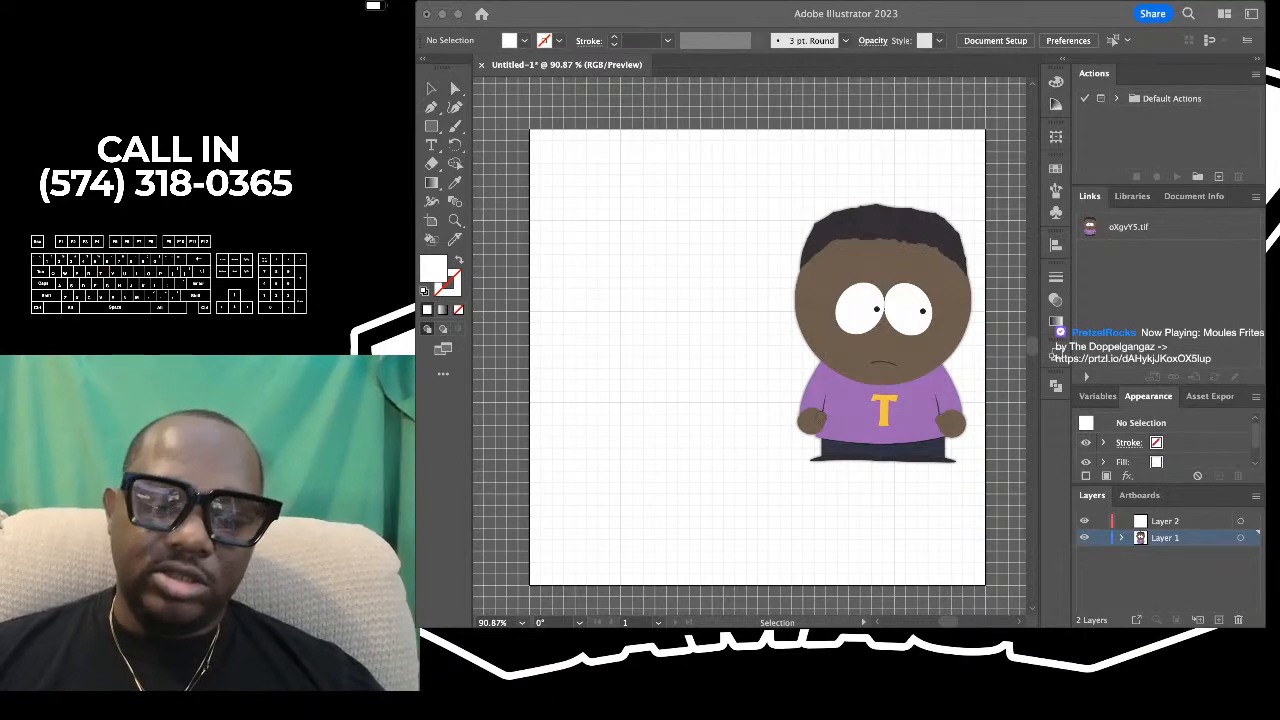
pyautogui.write('h')
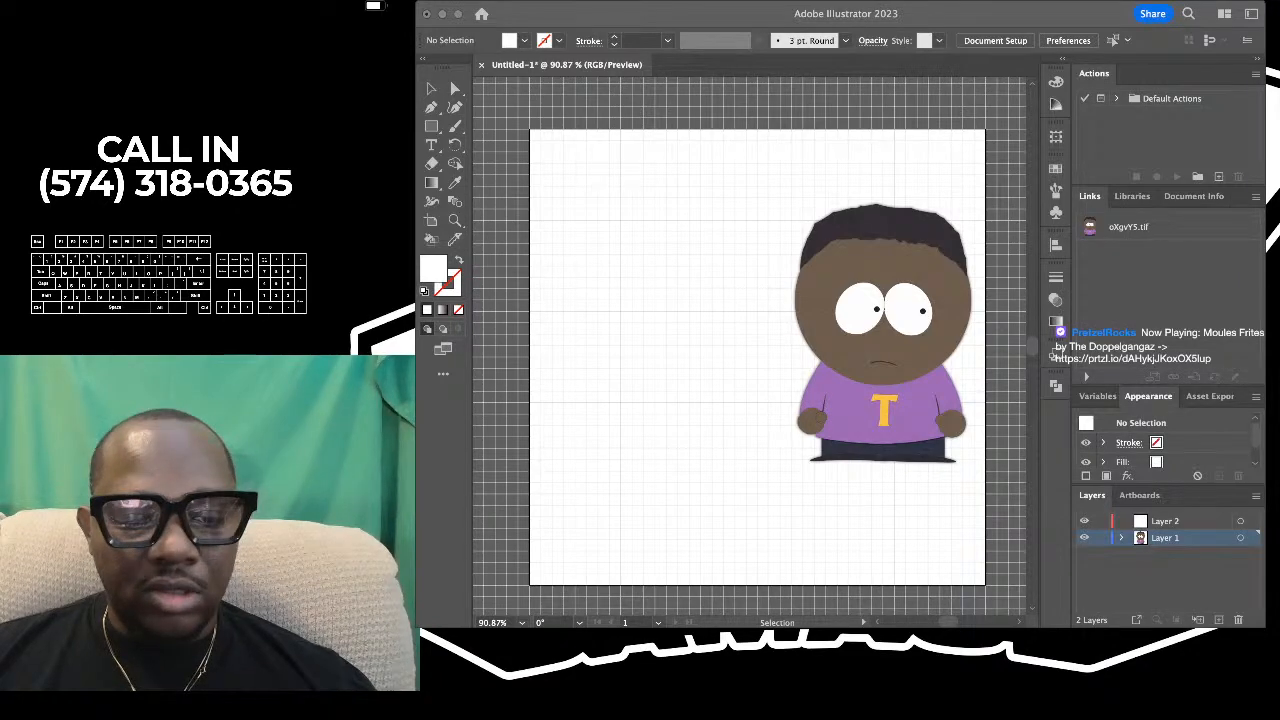
pyautogui.press('super+Tab')
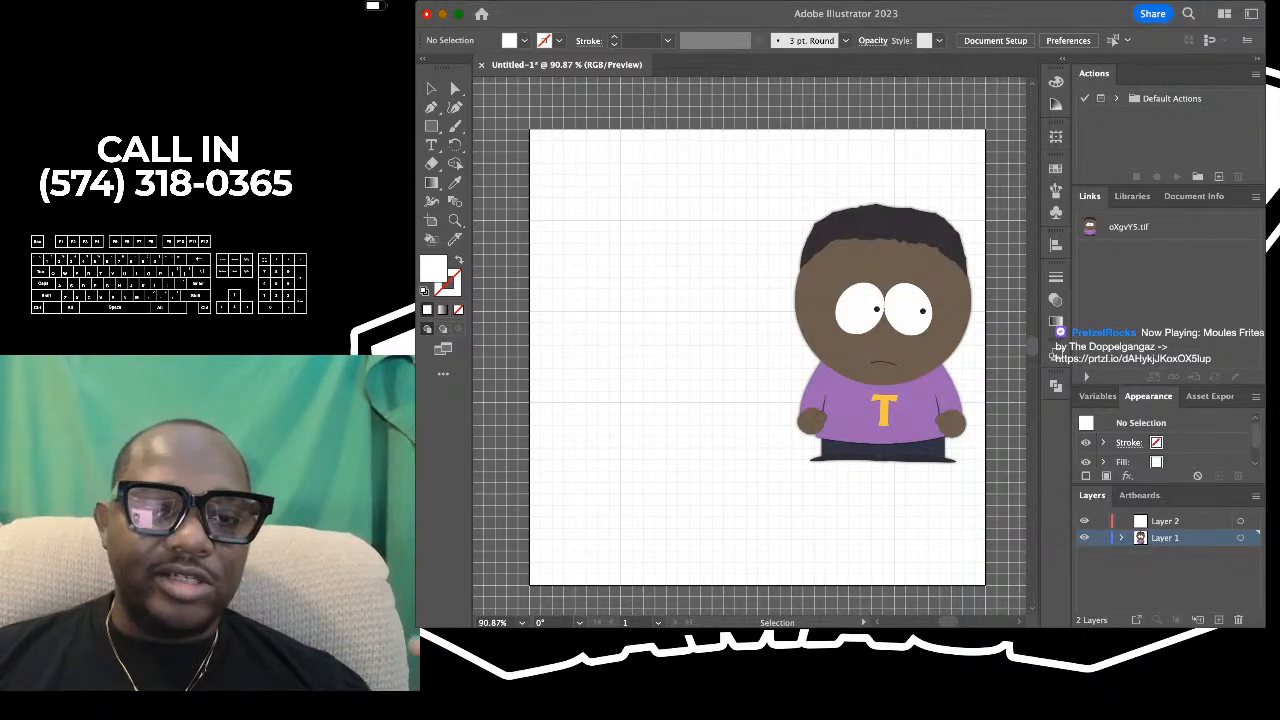
pyautogui.scroll(-2, 656, 501)
pyautogui.press('super+Tab')
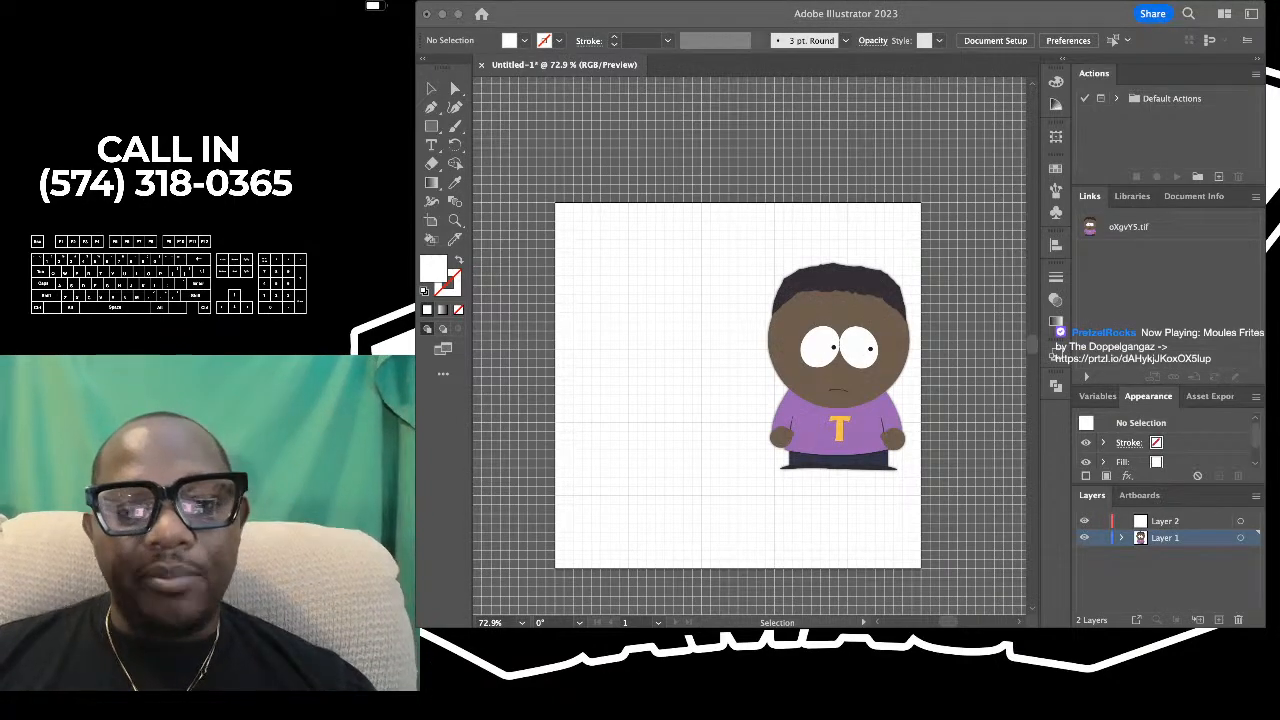
pyautogui.press('super+Tab')
pyautogui.scroll(2, 764, 293)
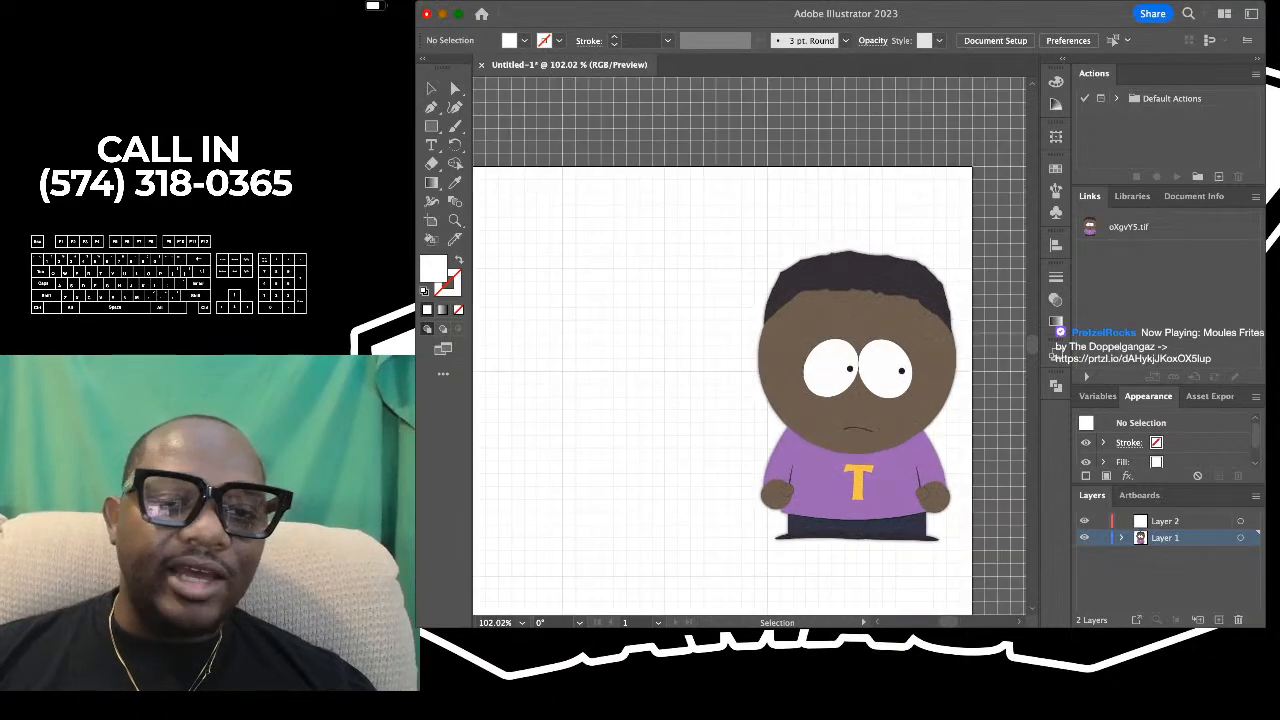
pyautogui.press('super+Tab')
pyautogui.press('super+Tab')
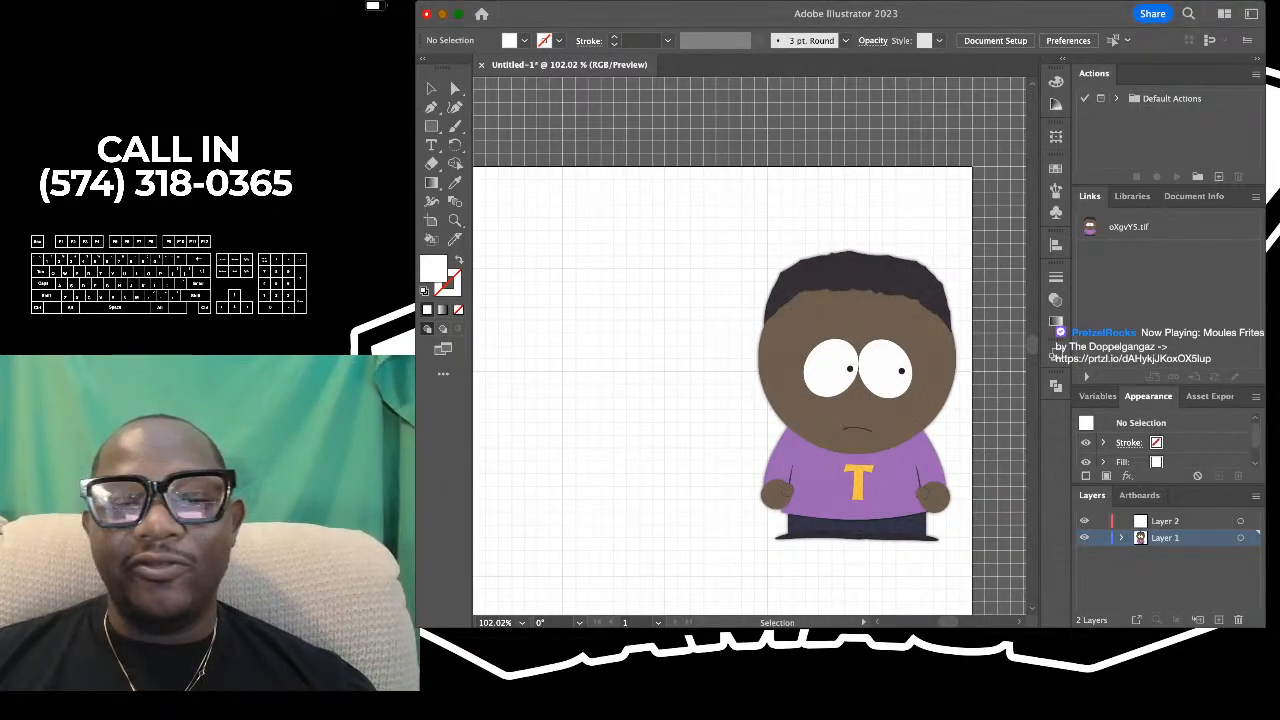
pyautogui.scroll(-2, 860, 353)
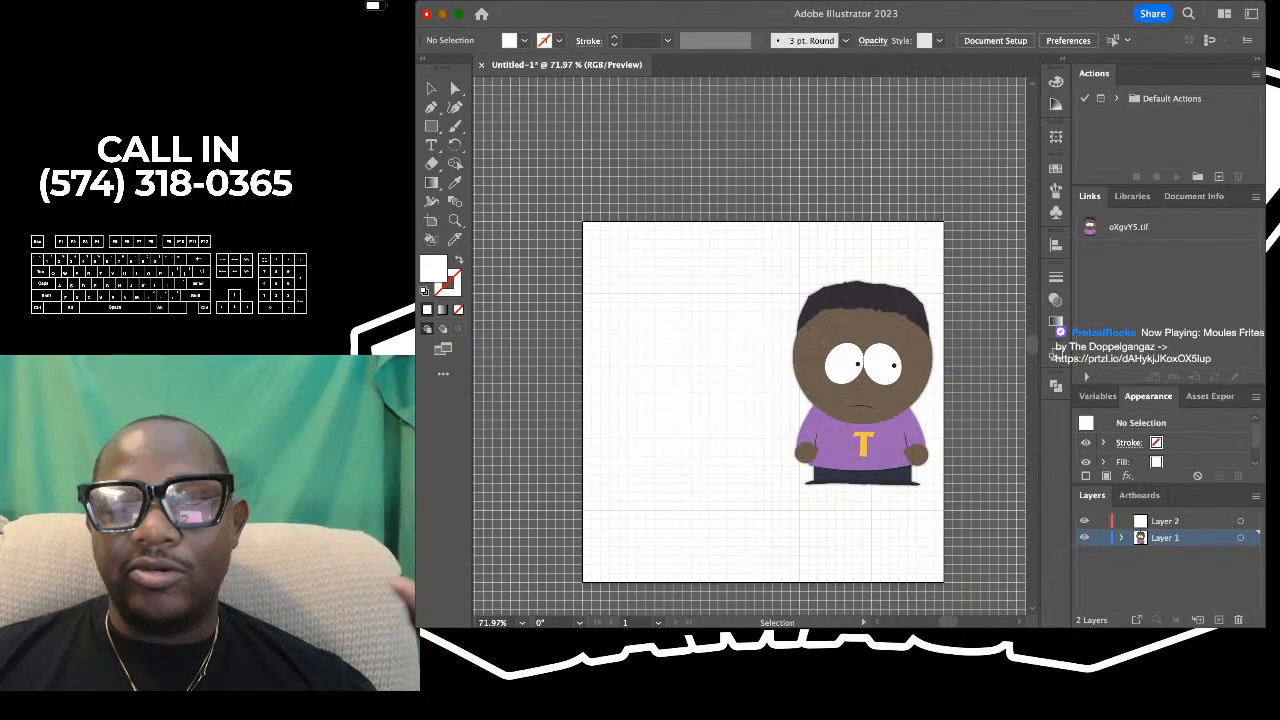
pyautogui.scroll(2, 855, 575)
pyautogui.press('super+Tab')
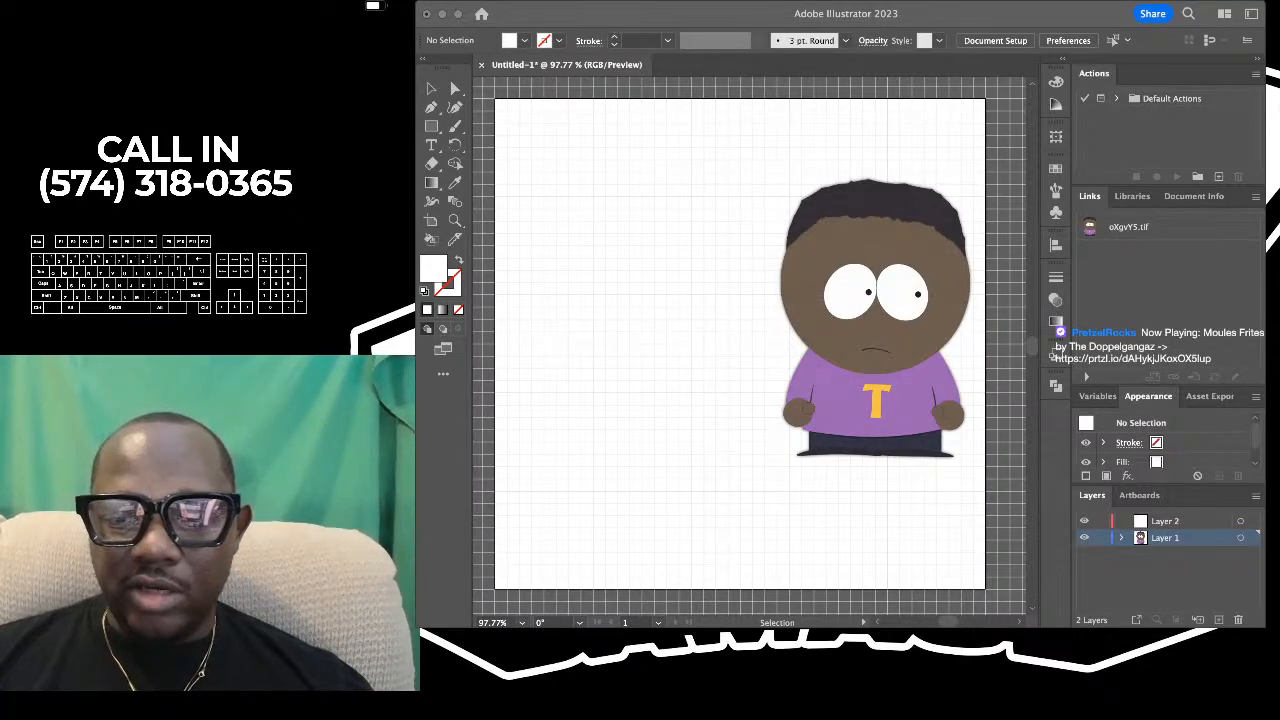
pyautogui.press('super+Tab')
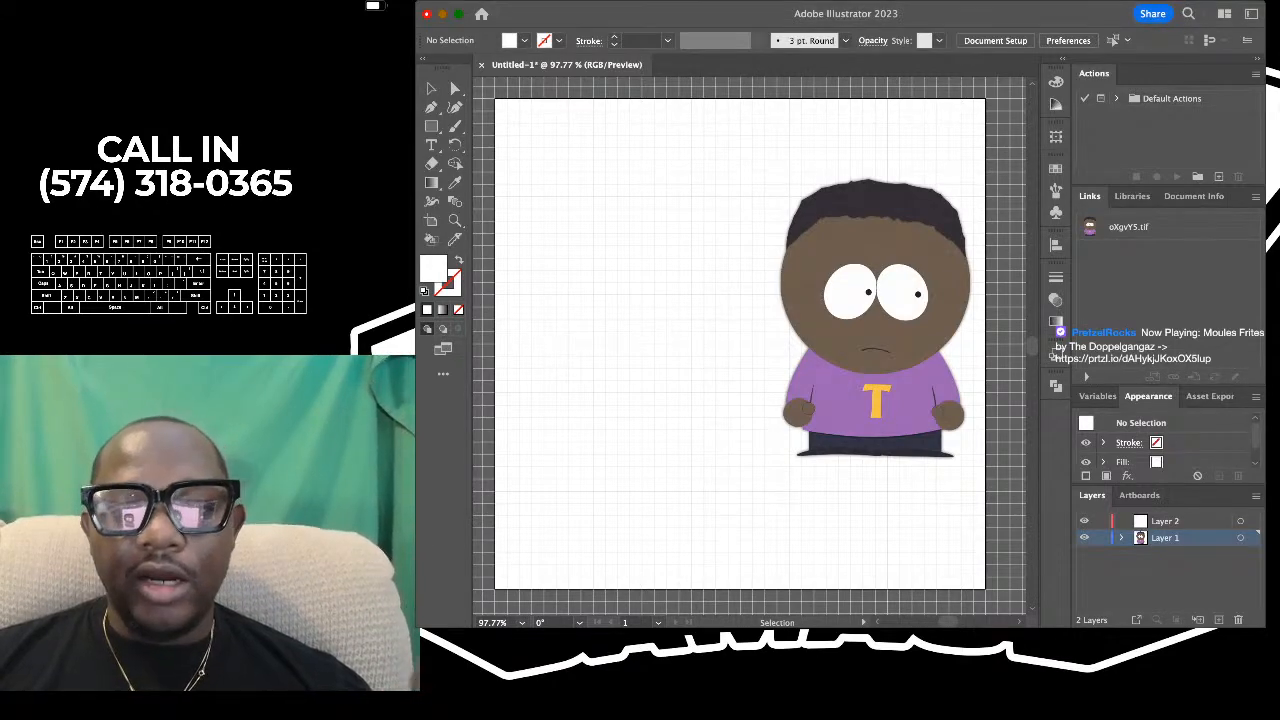
pyautogui.scroll(3, 750, 346)
pyautogui.scroll(-2, 750, 346)
pyautogui.hscroll(2, 750, 346)
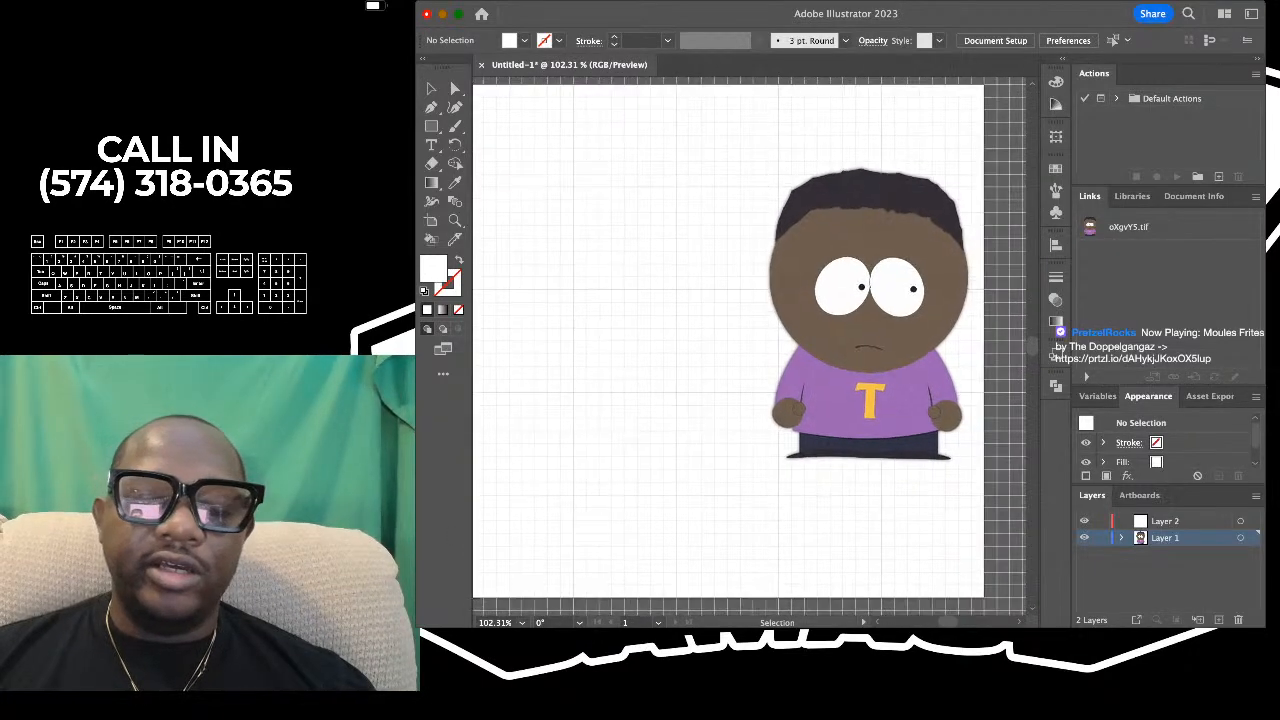
pyautogui.hscroll(-2, 750, 346)
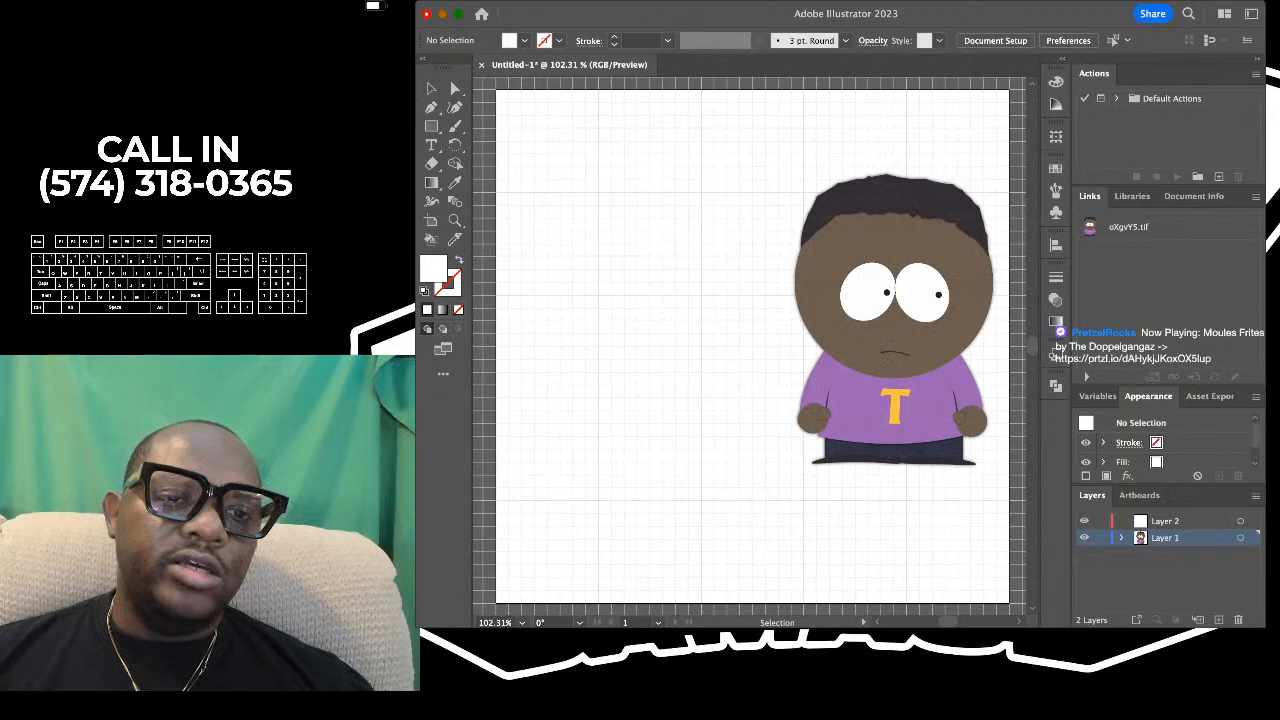
# - Sample the brown skin colour from the reference character's face with the Eyedropper as the current fill
pyautogui.press('i')
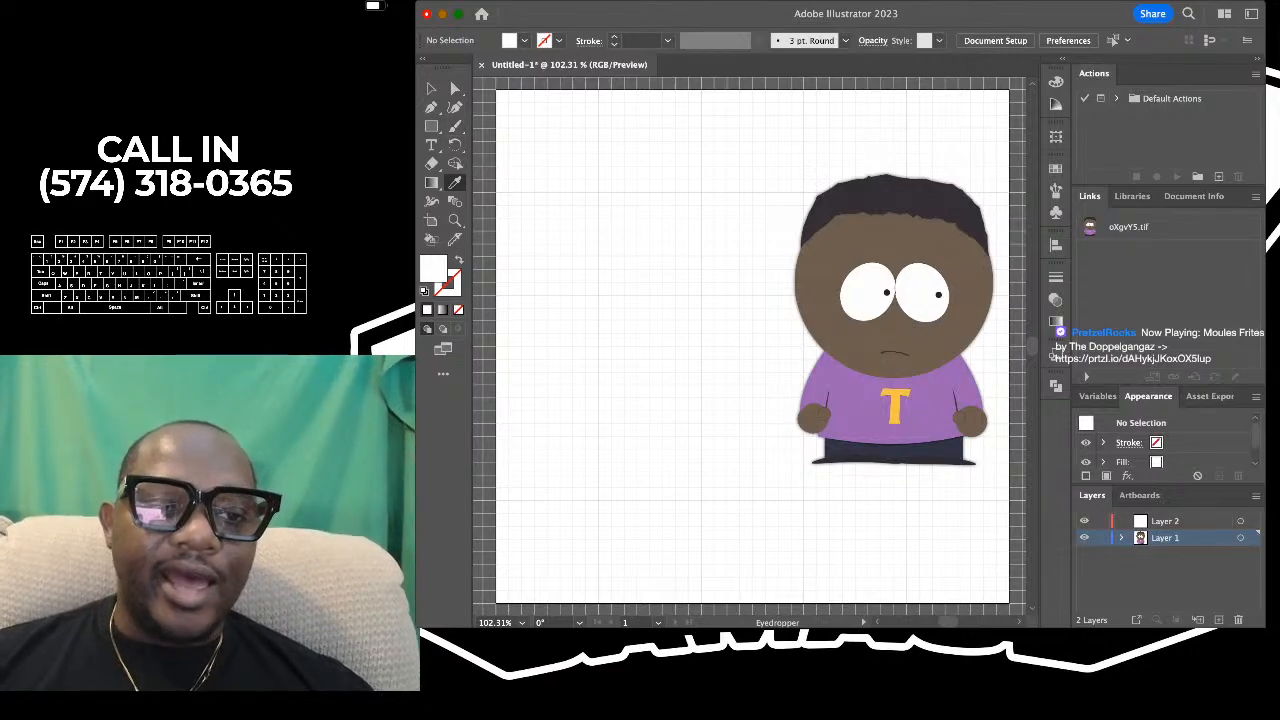
pyautogui.press('super+equal')
pyautogui.press('super+equal')
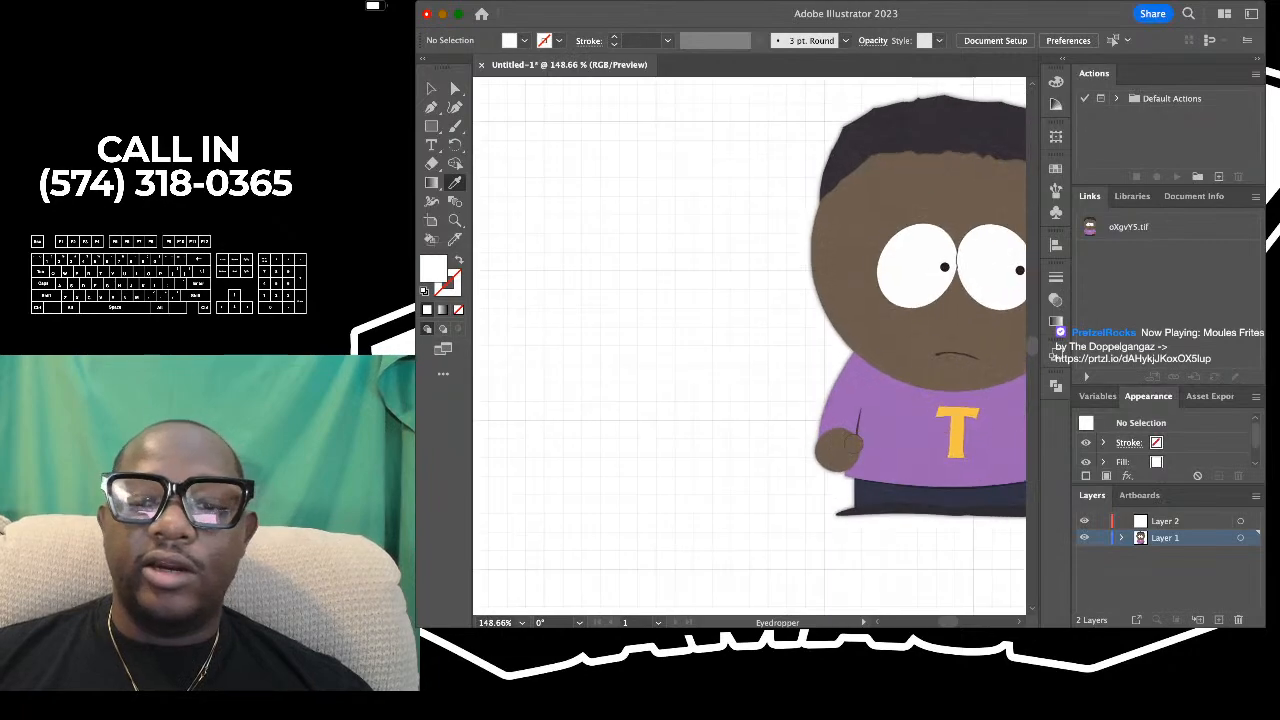
pyautogui.press('super+minus')
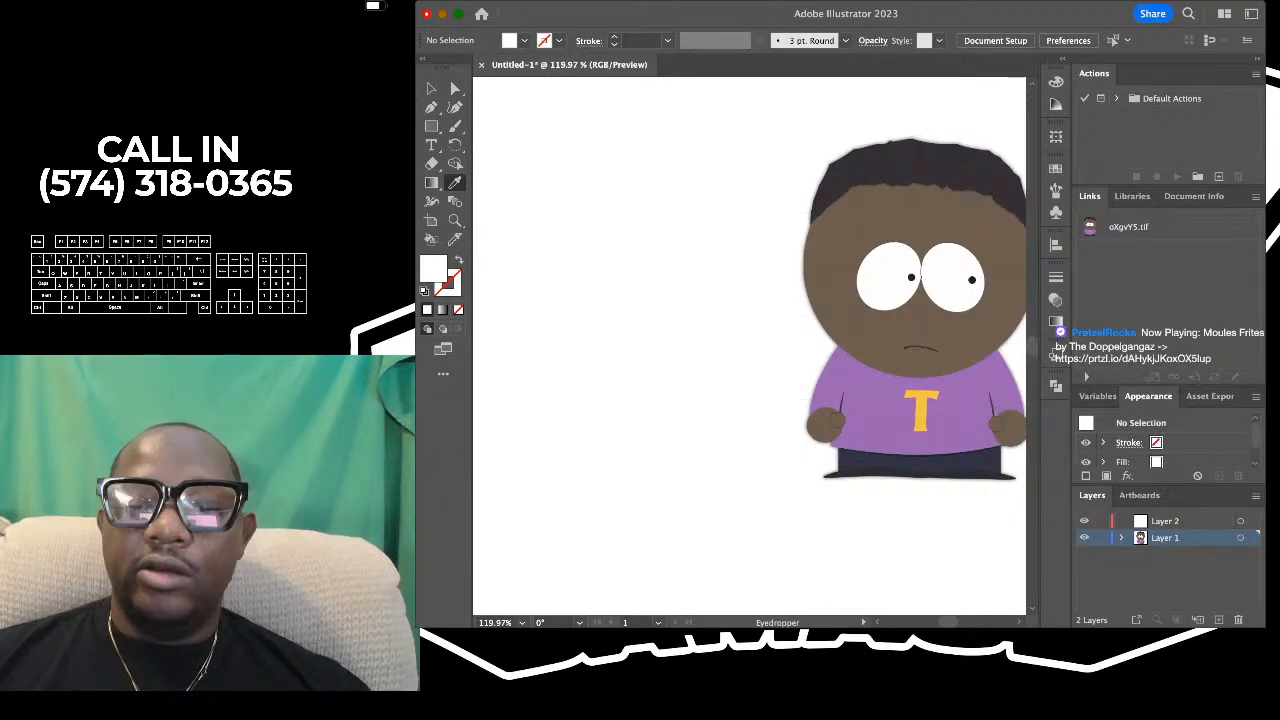
pyautogui.press('super+minus')
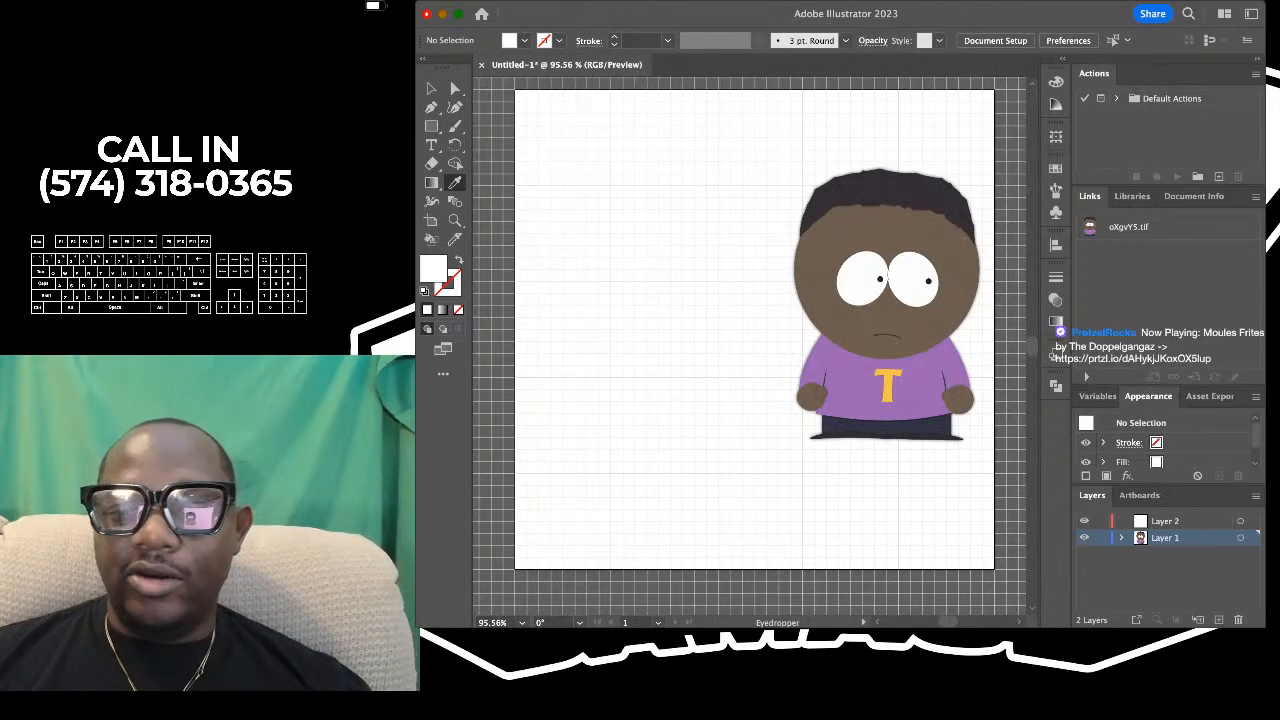
pyautogui.hscroll(1, 810, 285)
pyautogui.scroll(5, 810, 285)
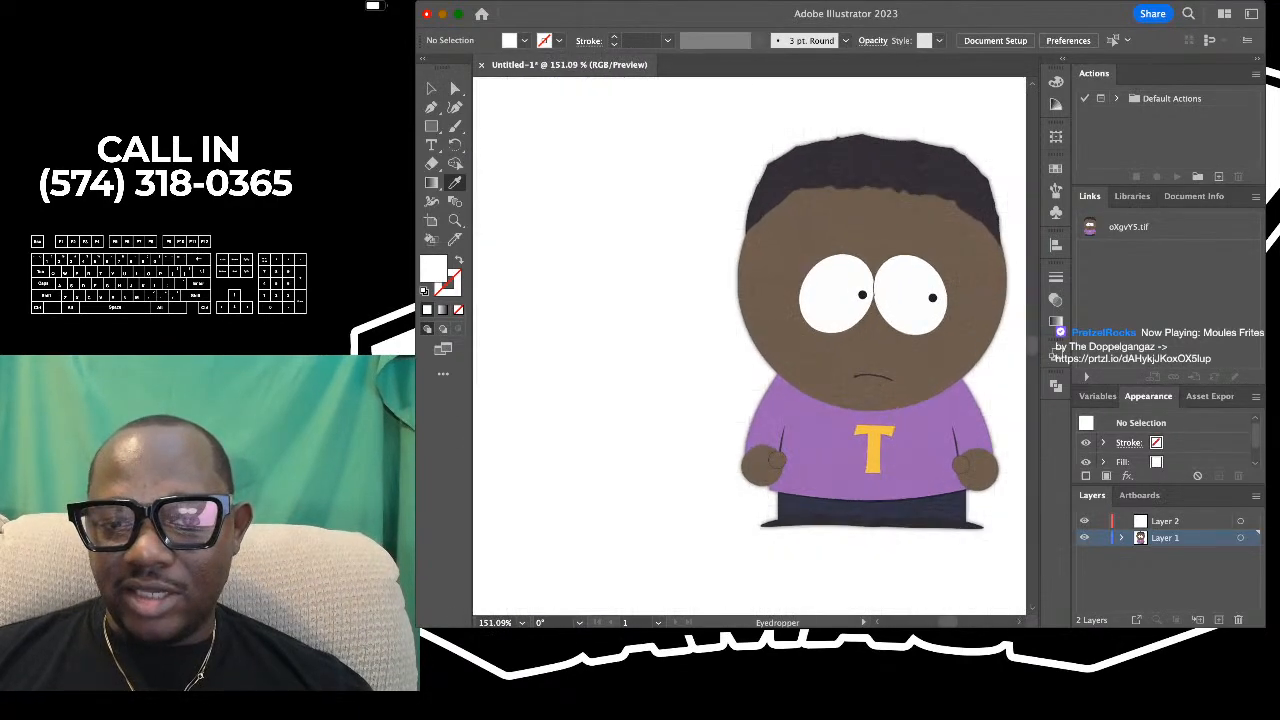
pyautogui.scroll(-6, 865, 160)
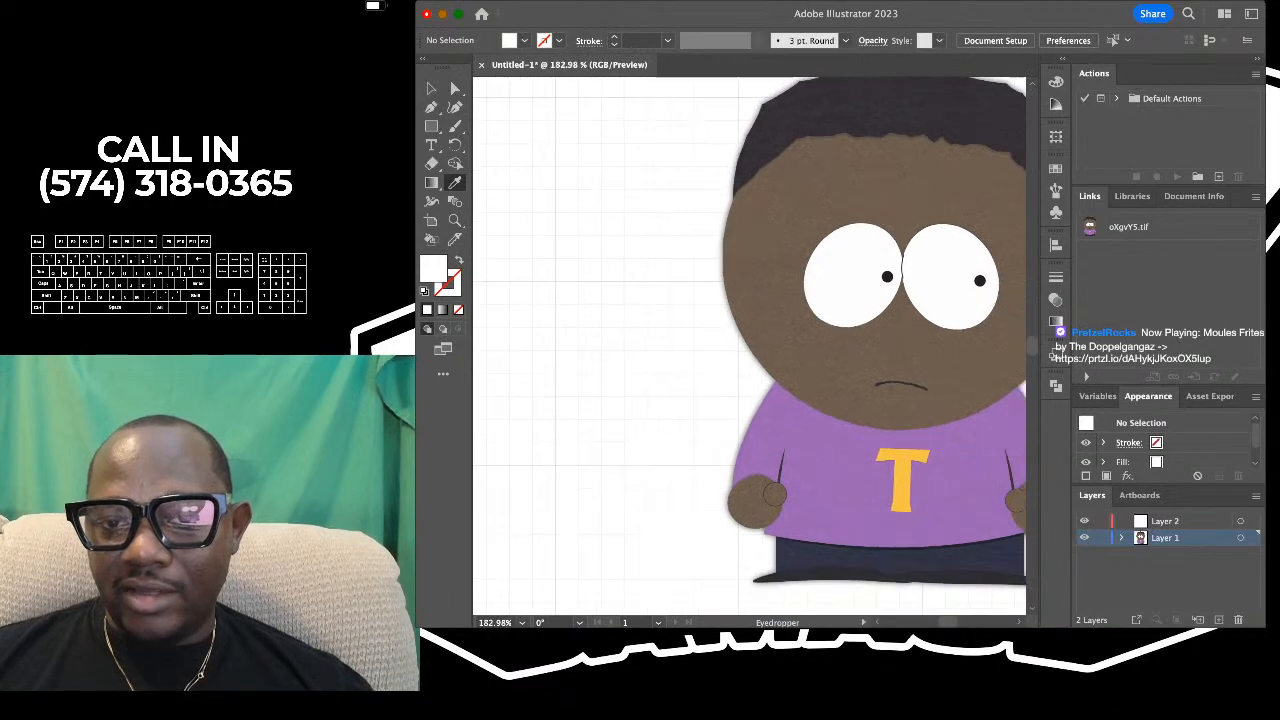
pyautogui.scroll(3, 880, 137)
pyautogui.scroll(1, 749, 347)
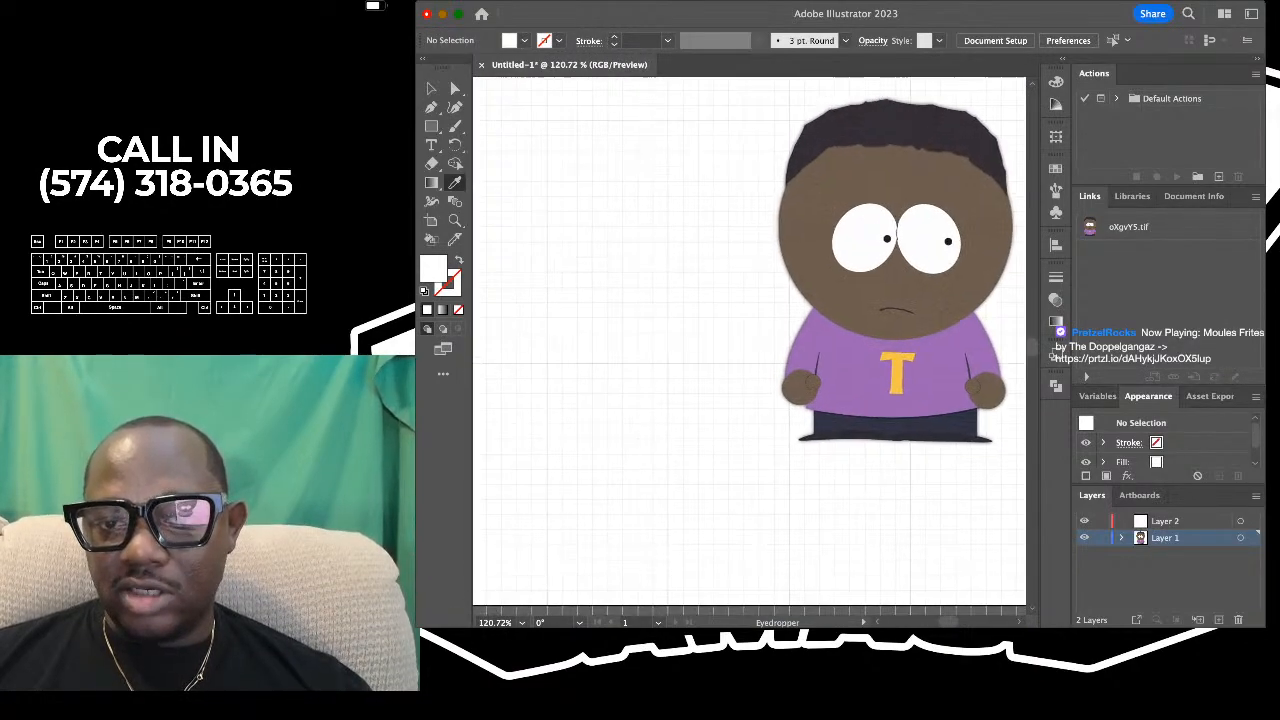
pyautogui.click(880, 190)
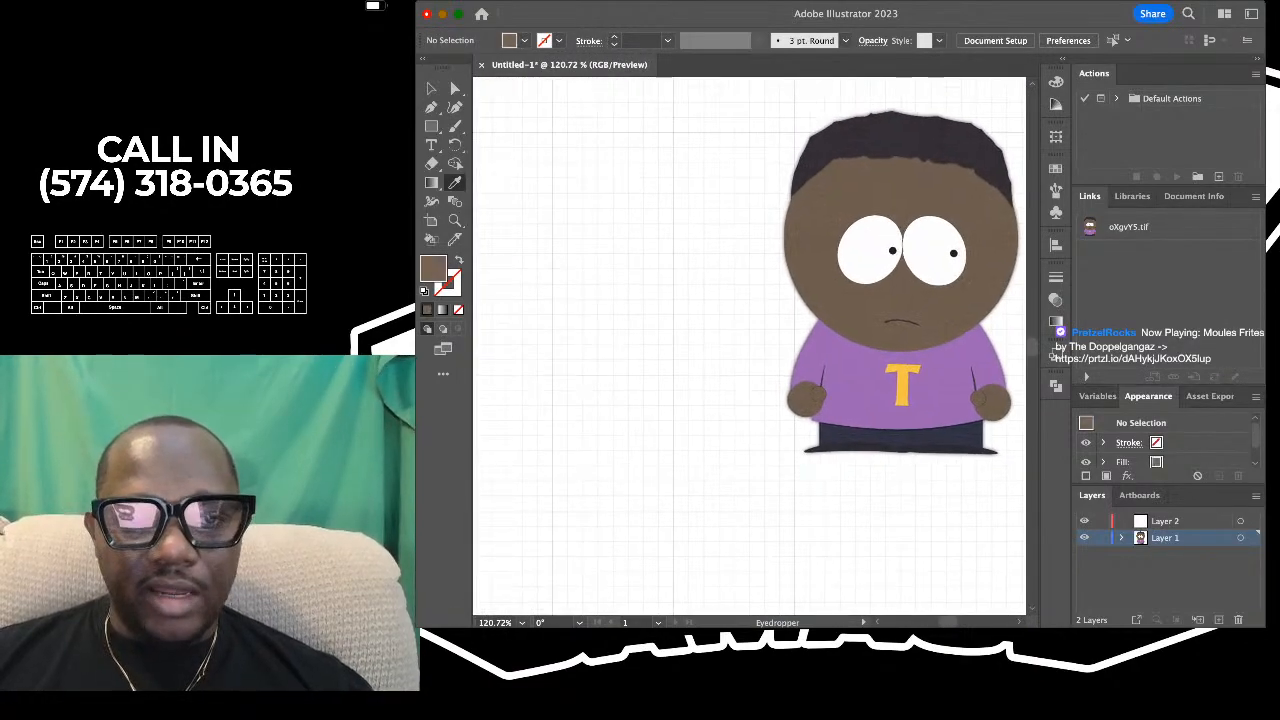
# - Choose the Ellipse tool and examine the reference character's round head, facial features and body proportions
pyautogui.scroll(-1, 710, 242)
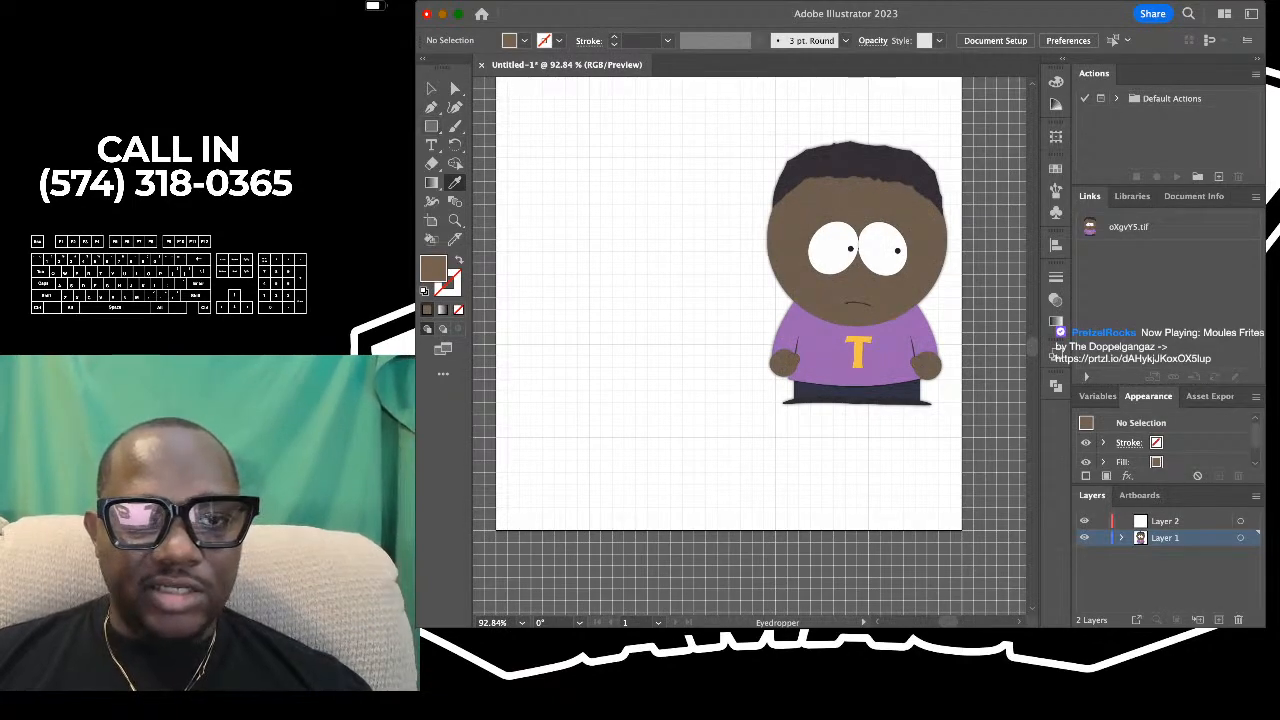
pyautogui.press('l')
pyautogui.hscroll(-2, 749, 347)
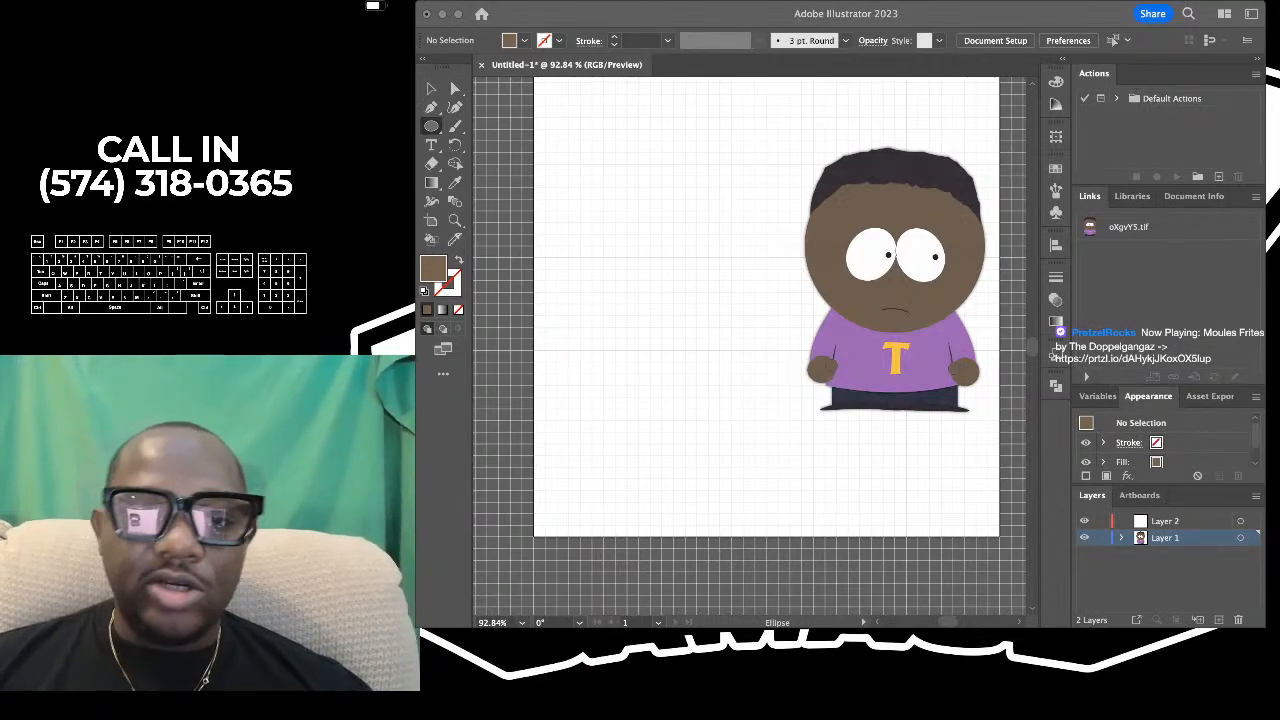
pyautogui.press('super+Tab')
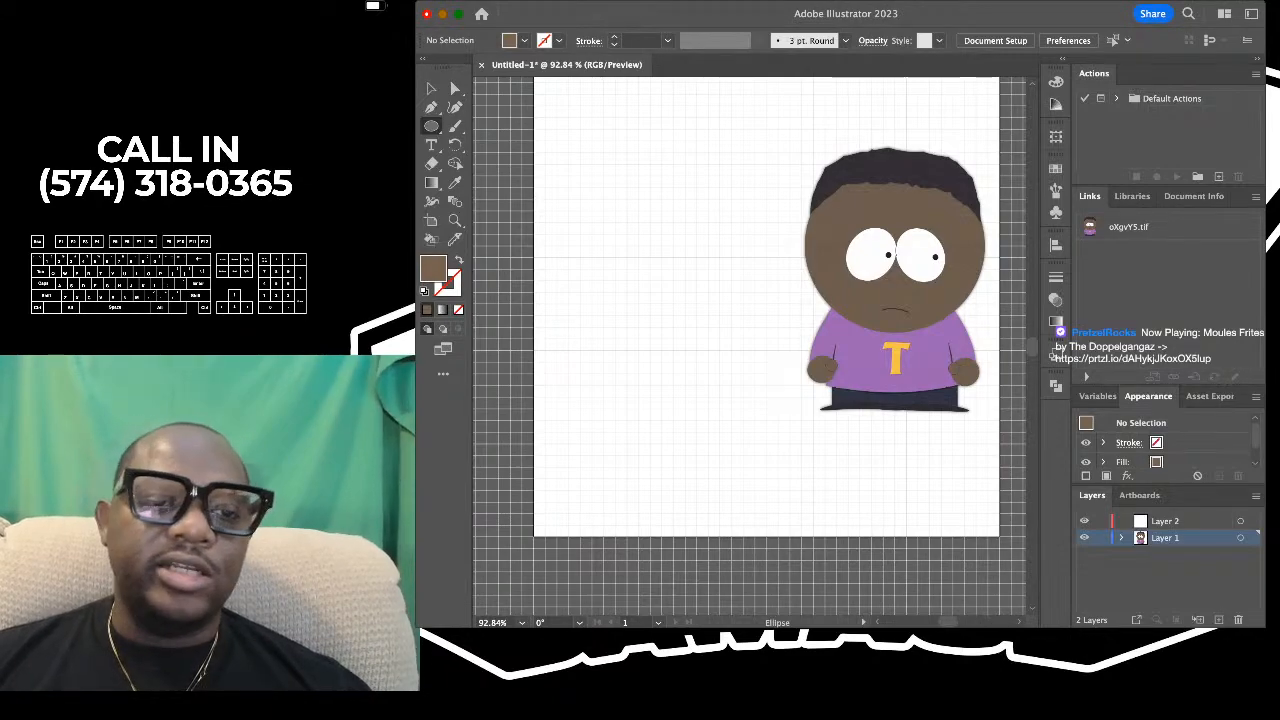
pyautogui.hscroll(1, 750, 346)
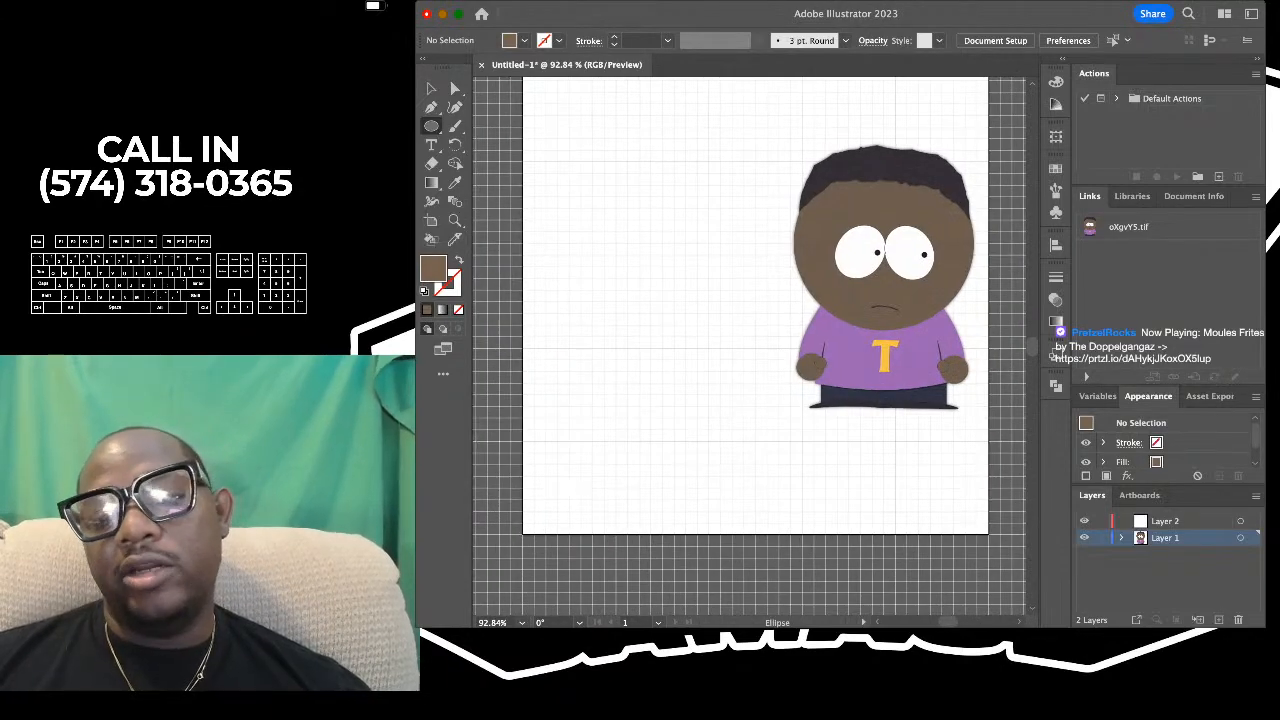
pyautogui.scroll(1, 750, 346)
pyautogui.scroll(2, 750, 346)
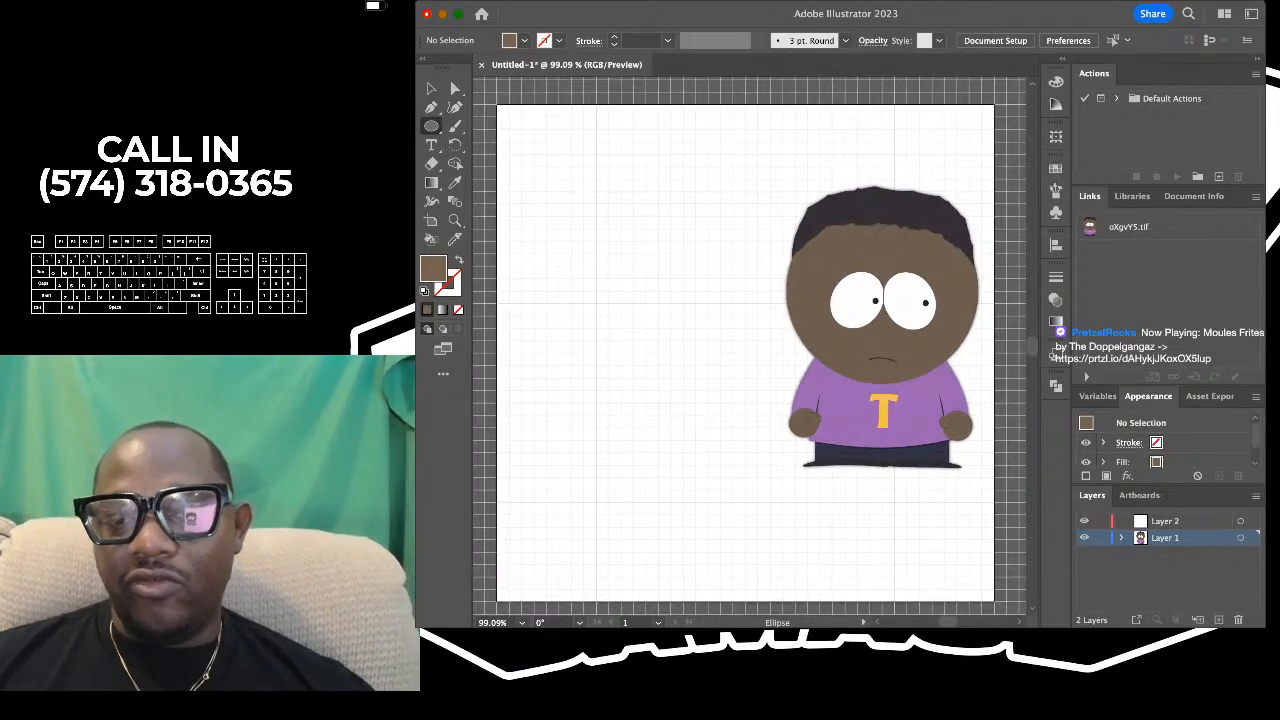
pyautogui.scroll(4, 750, 346)
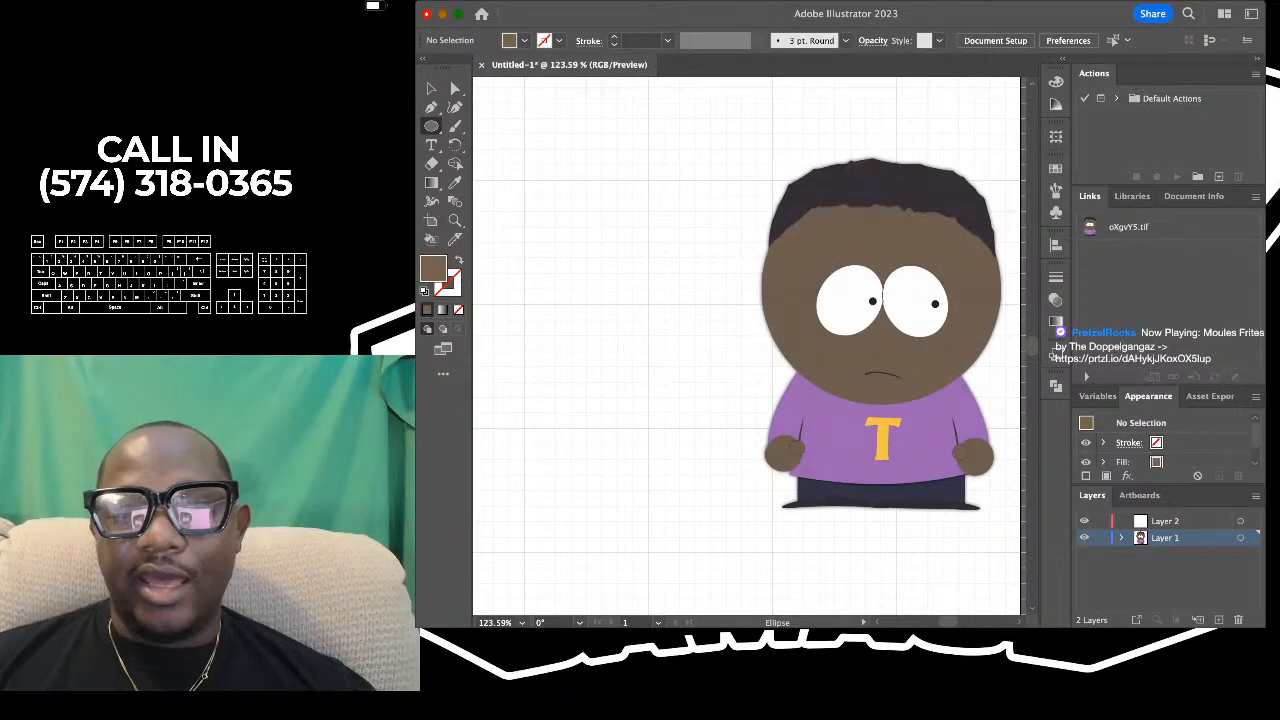
pyautogui.scroll(-3, 750, 346)
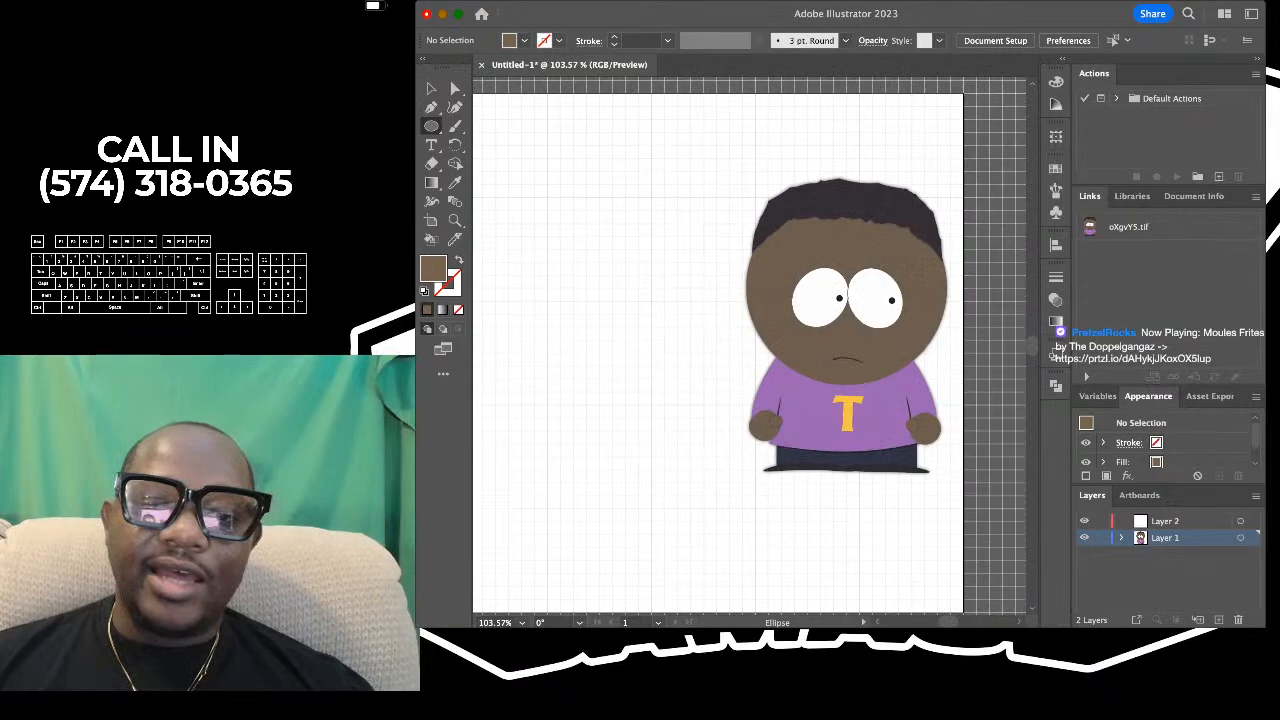
pyautogui.scroll(-2, 750, 346)
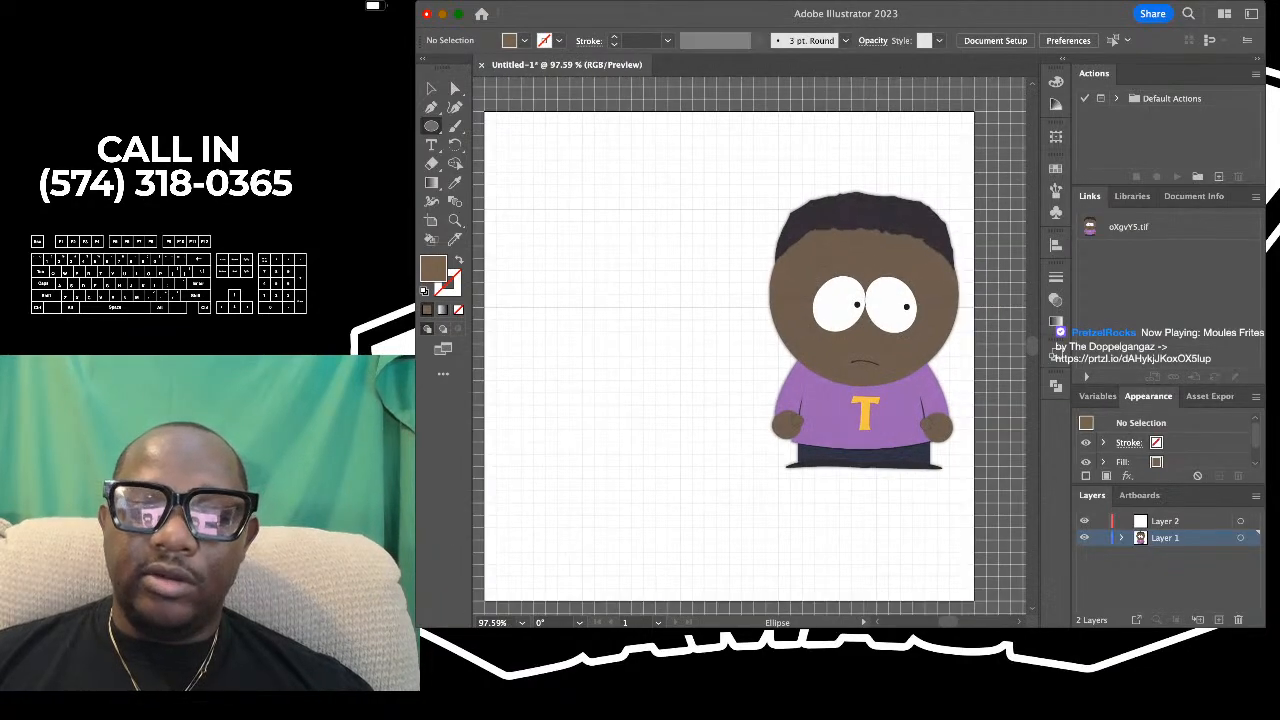
pyautogui.scroll(3, 891, 380)
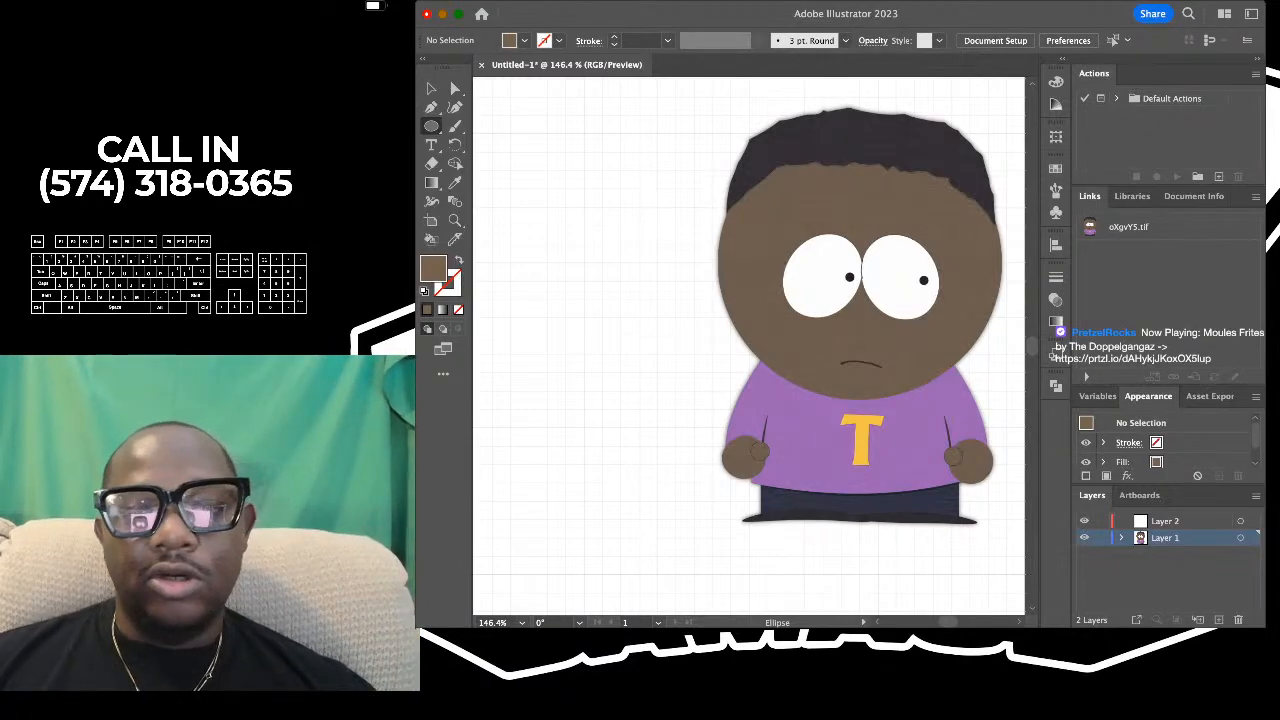
pyautogui.scroll(-2, 655, 225)
pyautogui.hscroll(-1, 655, 225)
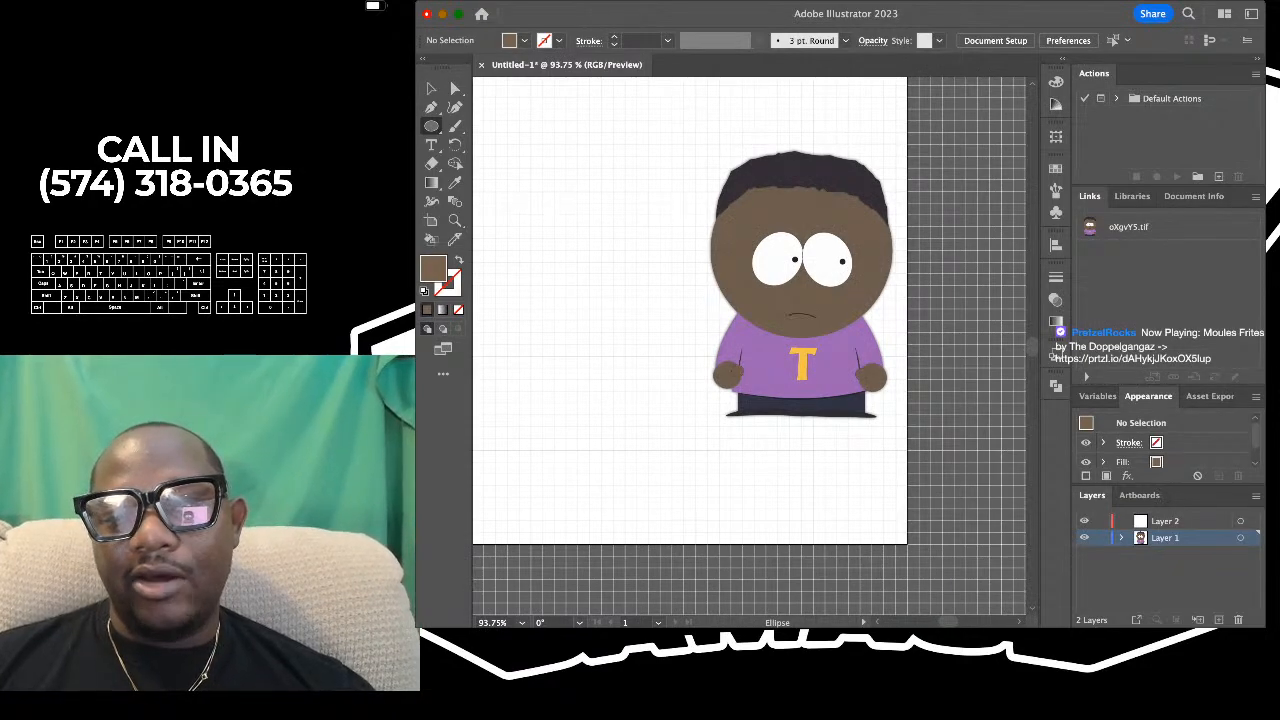
# - Draw a brown circle about as wide as the reference character's head and align it over the face, touching the shirt collar
pyautogui.moveTo(713, 176); pyautogui.dragTo(892, 348)
pyautogui.press('v')
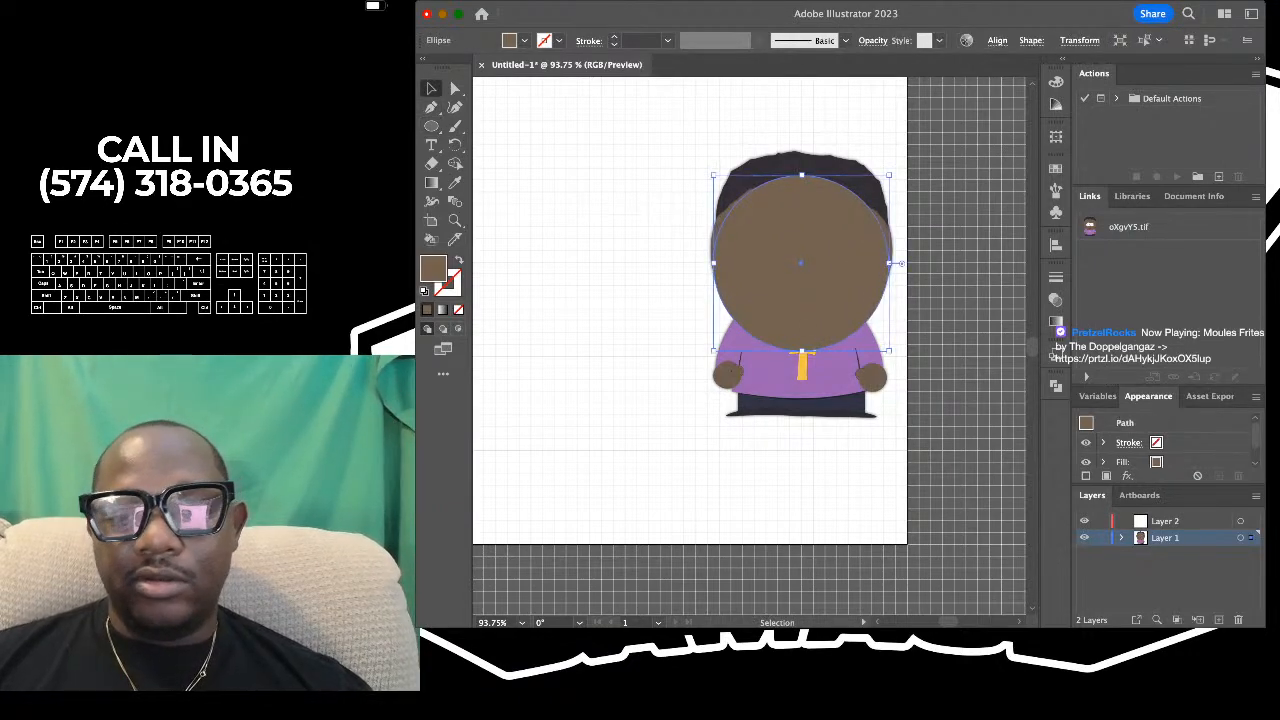
pyautogui.moveTo(801, 263)
pyautogui.mouseDown()
pyautogui.moveTo(805, 225)
pyautogui.moveTo(801, 248)
pyautogui.mouseUp()
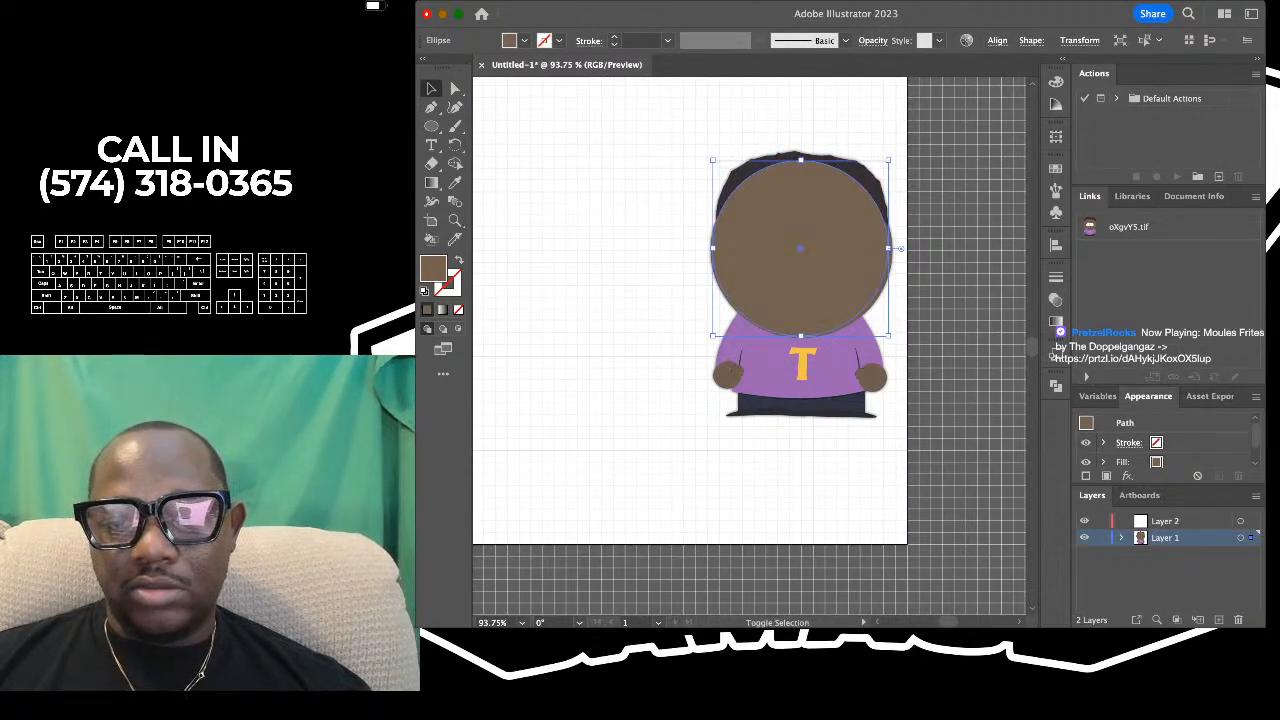
pyautogui.press('super+shift+a')
pyautogui.click(801, 248)
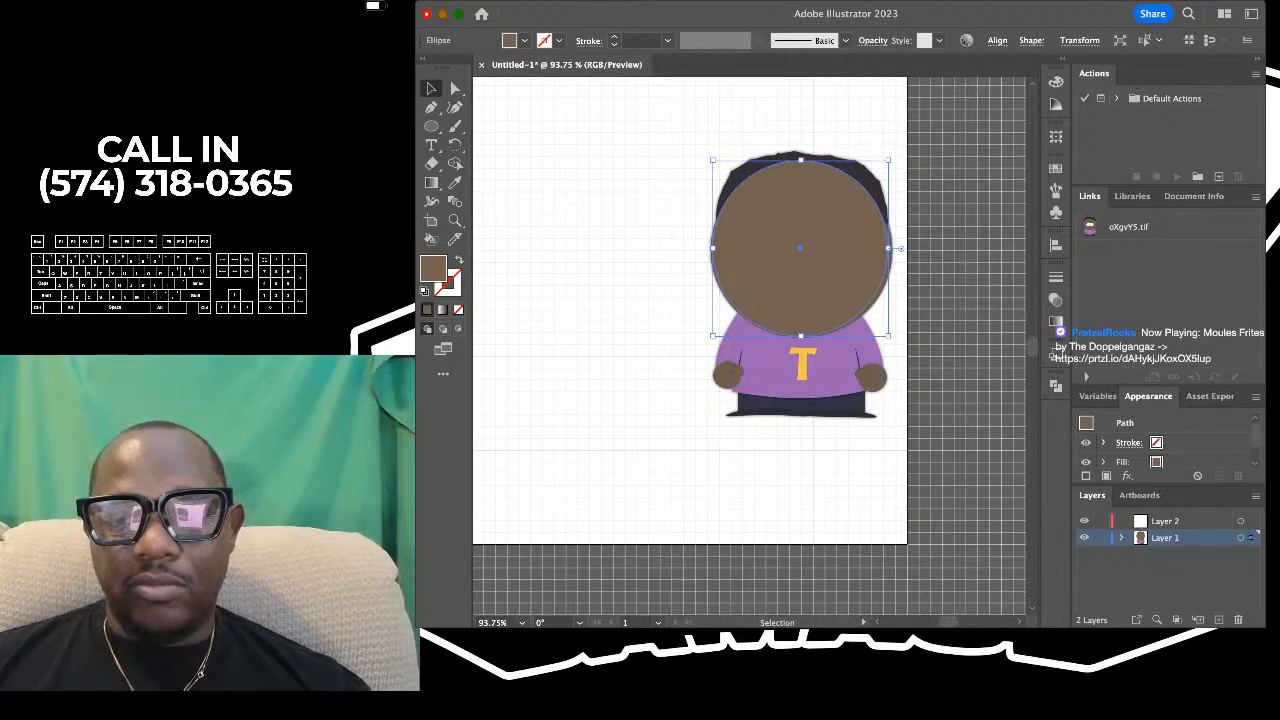
# - Move the brown circle straight across to the empty left half of the artboard, level with the reference head, and deselect it
pyautogui.moveTo(801, 248); pyautogui.dragTo(552, 248)
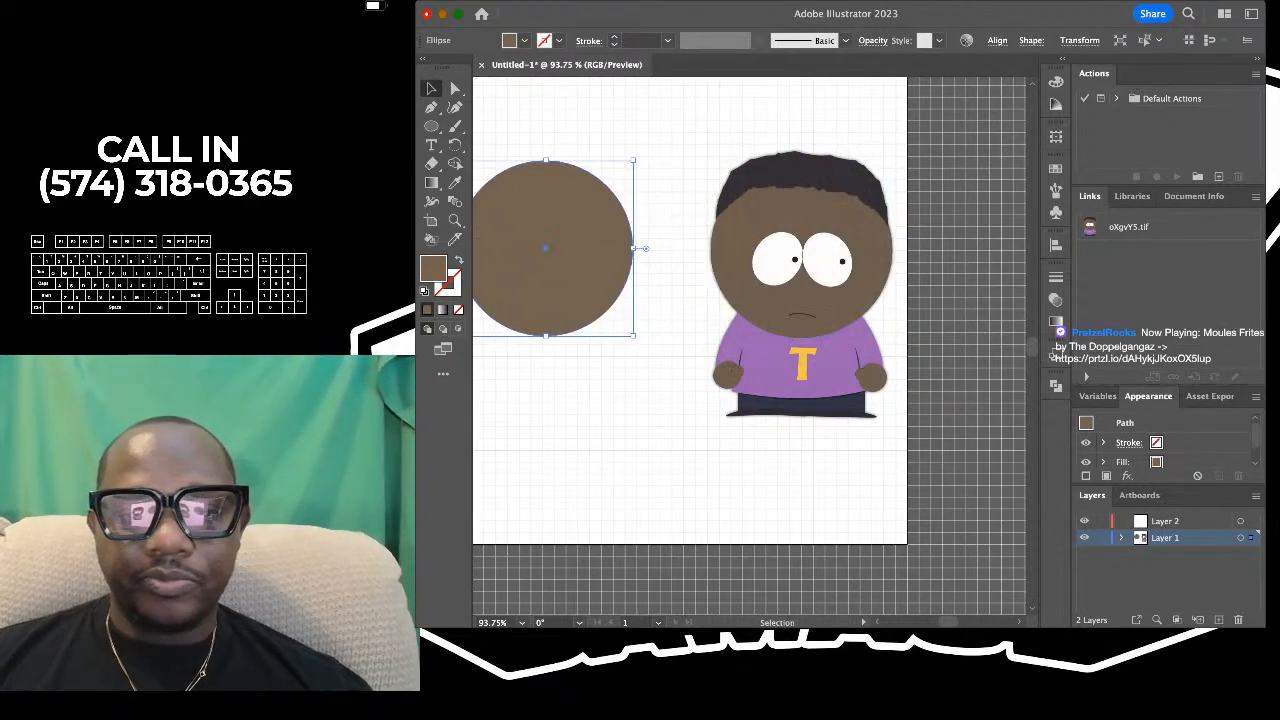
pyautogui.hscroll(-3, 552, 248)
pyautogui.scroll(1, 552, 248)
pyautogui.scroll(5, 644, 245)
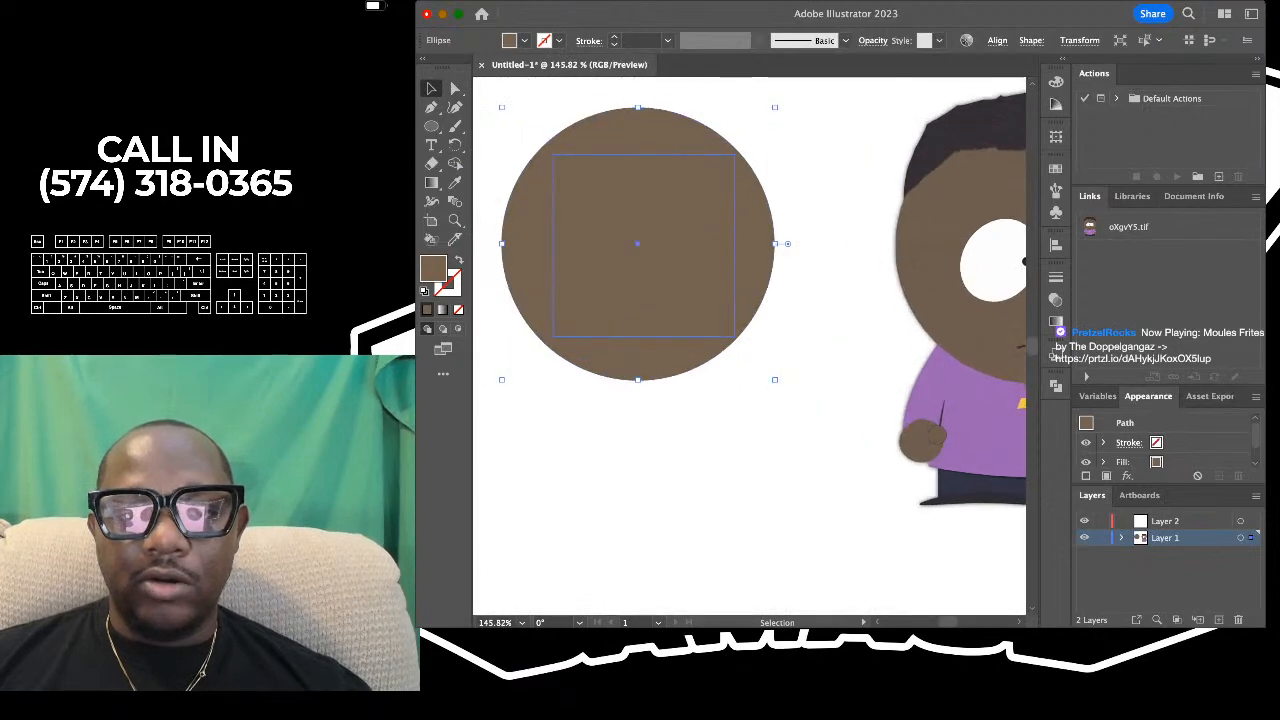
pyautogui.scroll(-5, 644, 245)
pyautogui.press('super+shift+a')
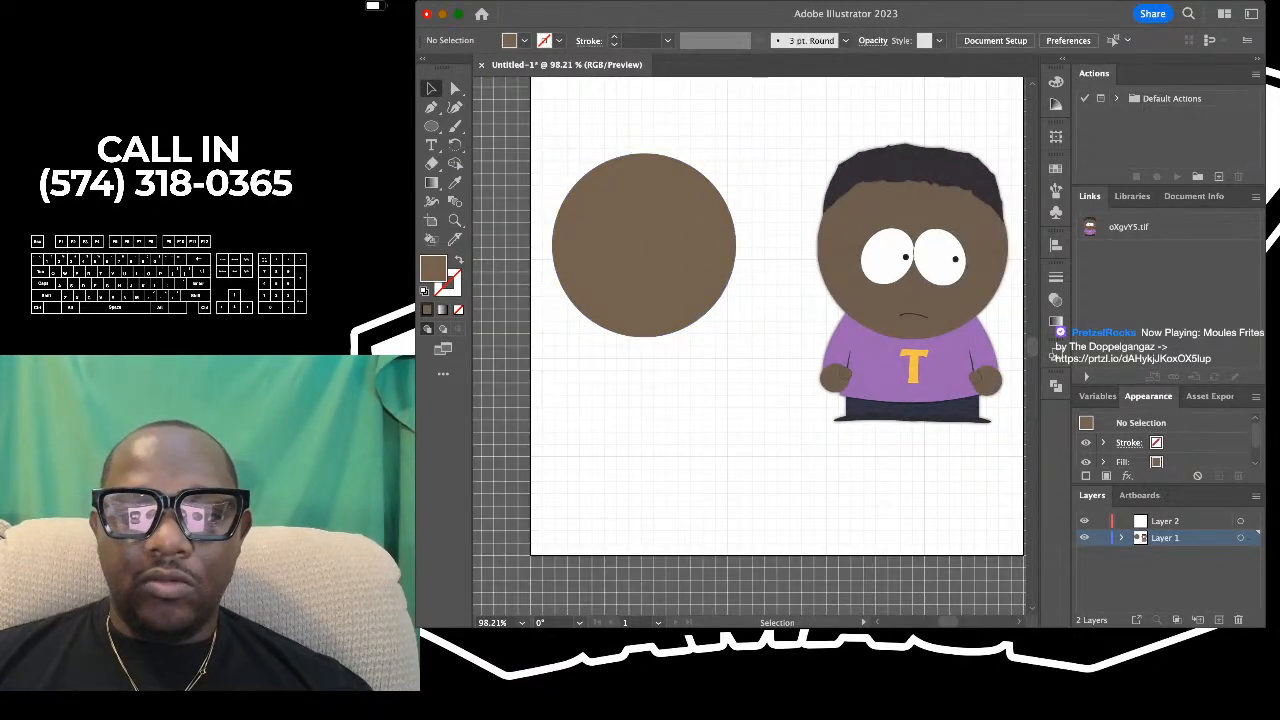
pyautogui.scroll(4, 781, 162)
pyautogui.scroll(-4, 781, 162)
pyautogui.hscroll(2, 781, 162)
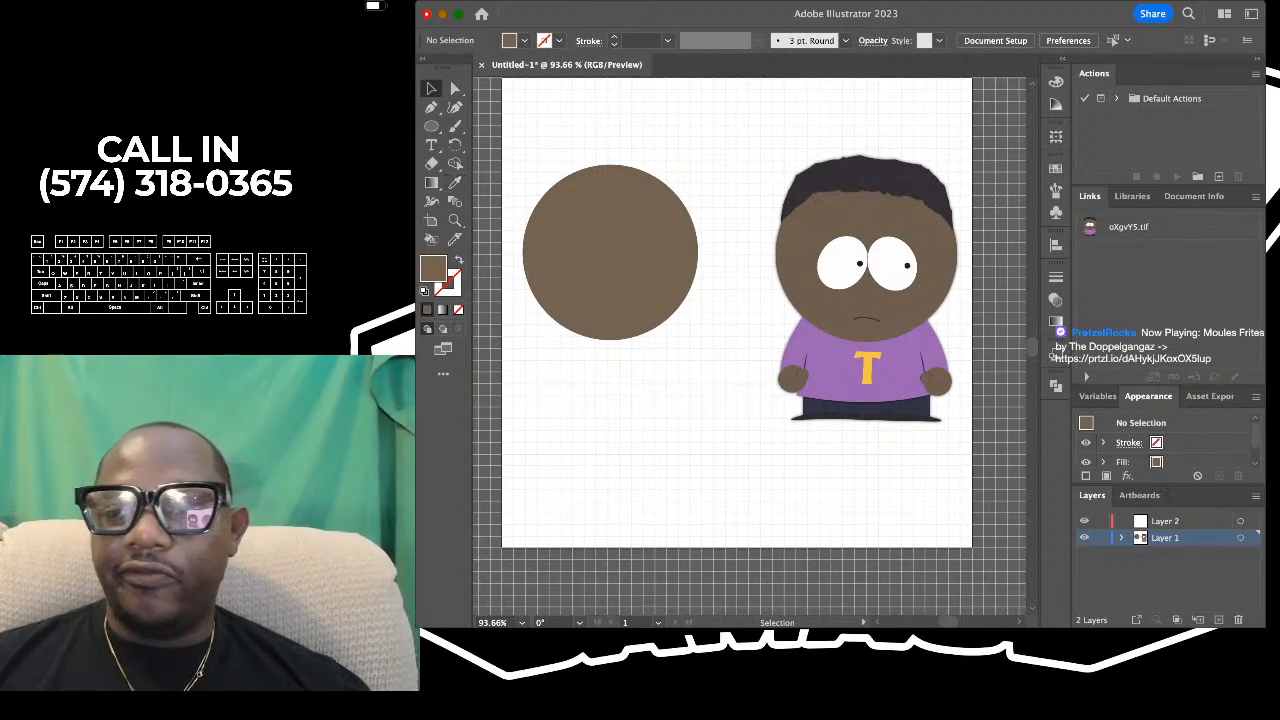
# - Sample the dark colour from the reference character's hair with the Eyedropper
pyautogui.press('super+Tab')
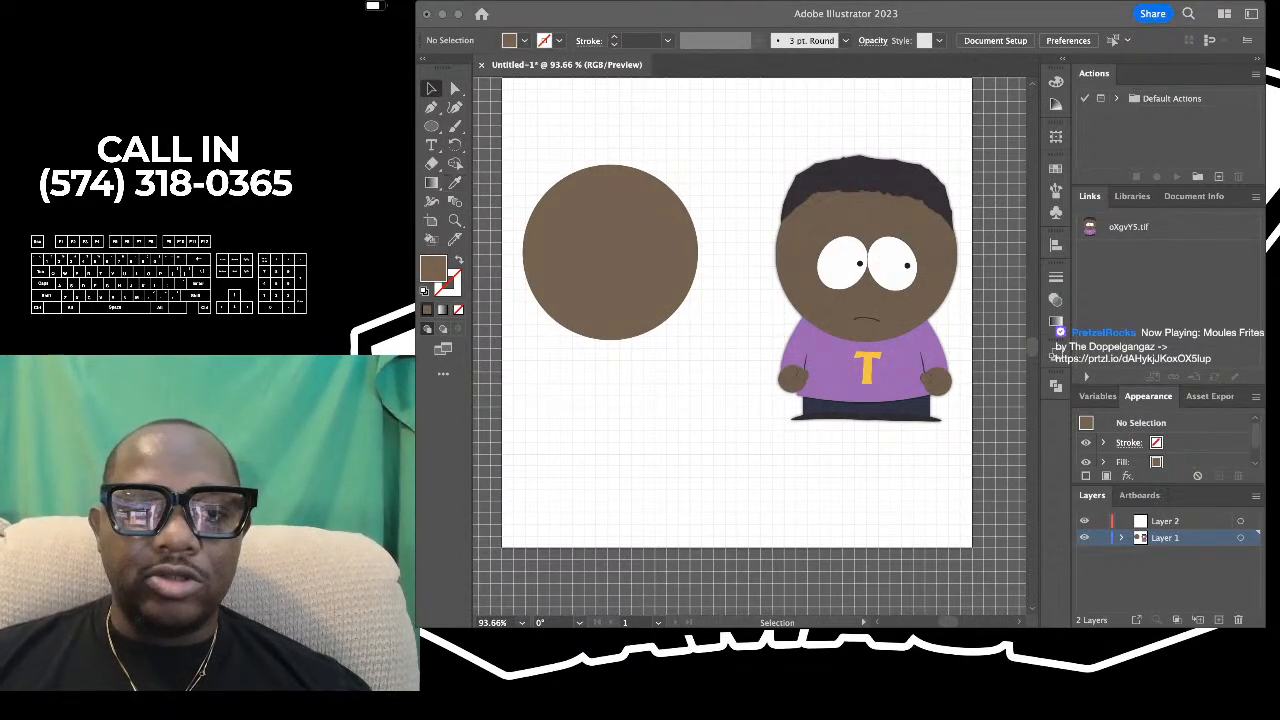
pyautogui.press('super+Tab')
pyautogui.click(455, 183)
pyautogui.hscroll(2, 750, 346)
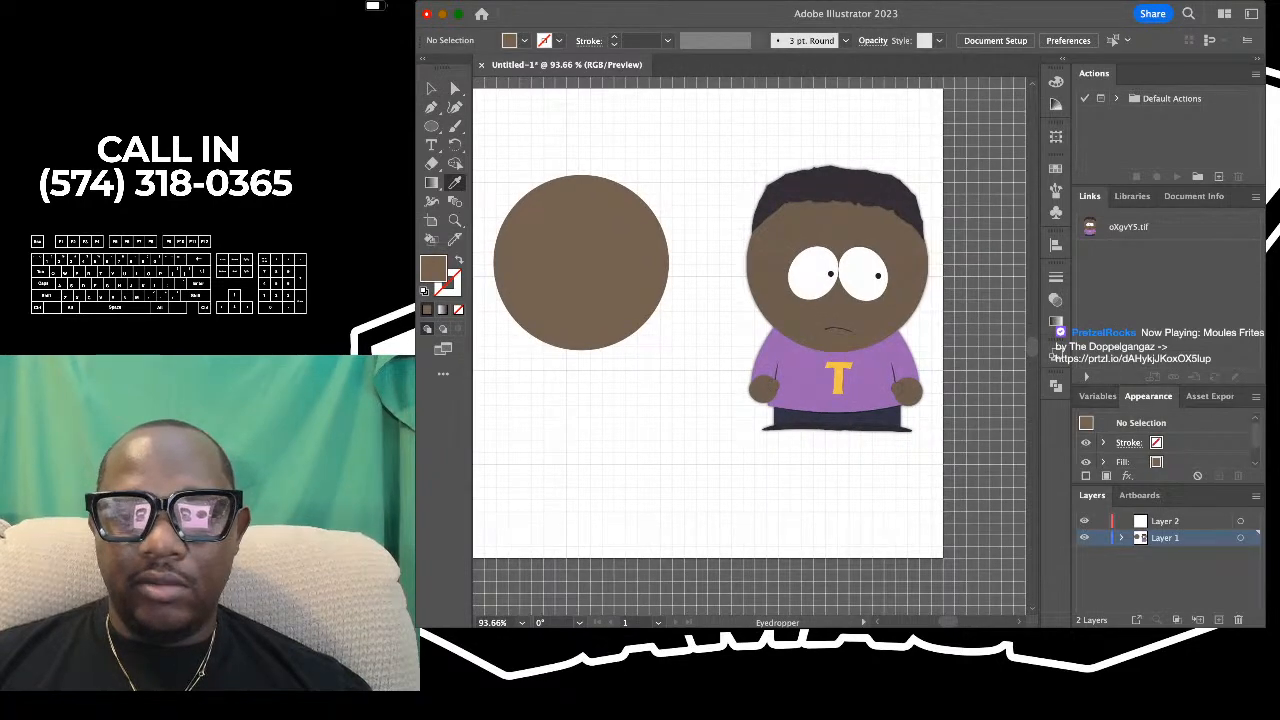
pyautogui.click(836, 187)
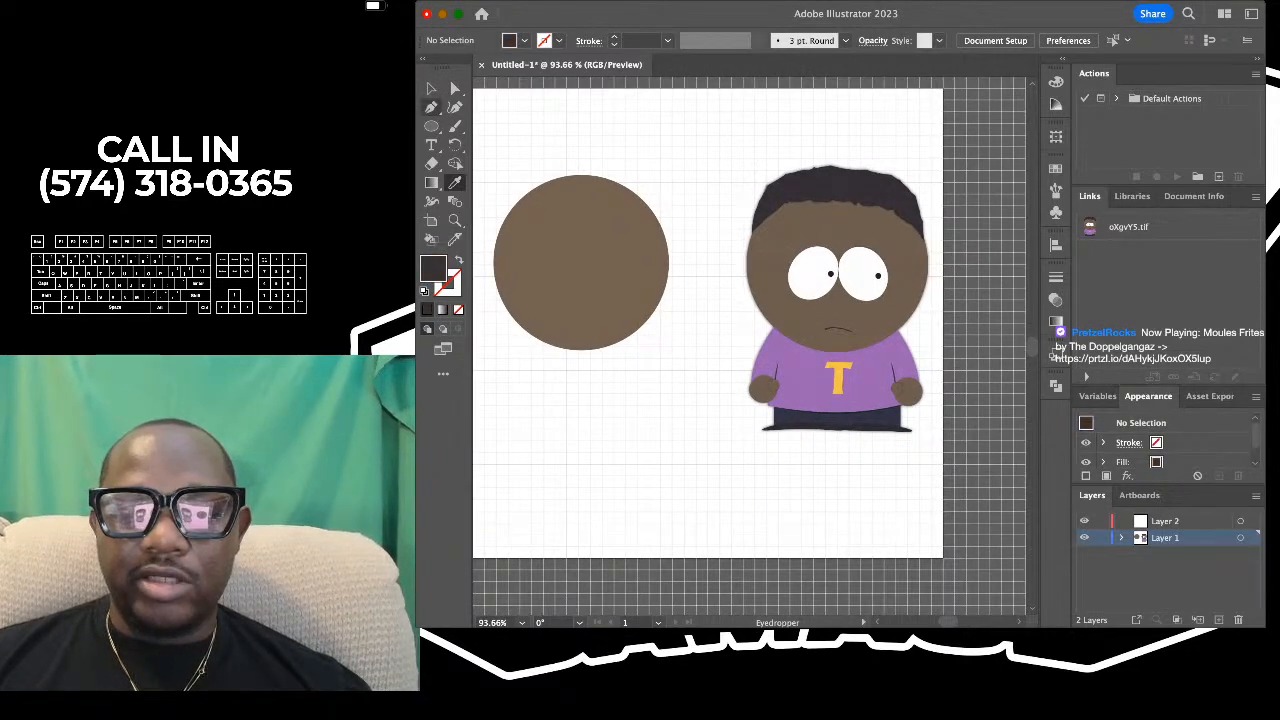
# - Transfer the brown head circle from Layer 1 to Layer 2 in the same place, lock Layer 1 and deselect
pyautogui.click(431, 89)
pyautogui.click(575, 263)
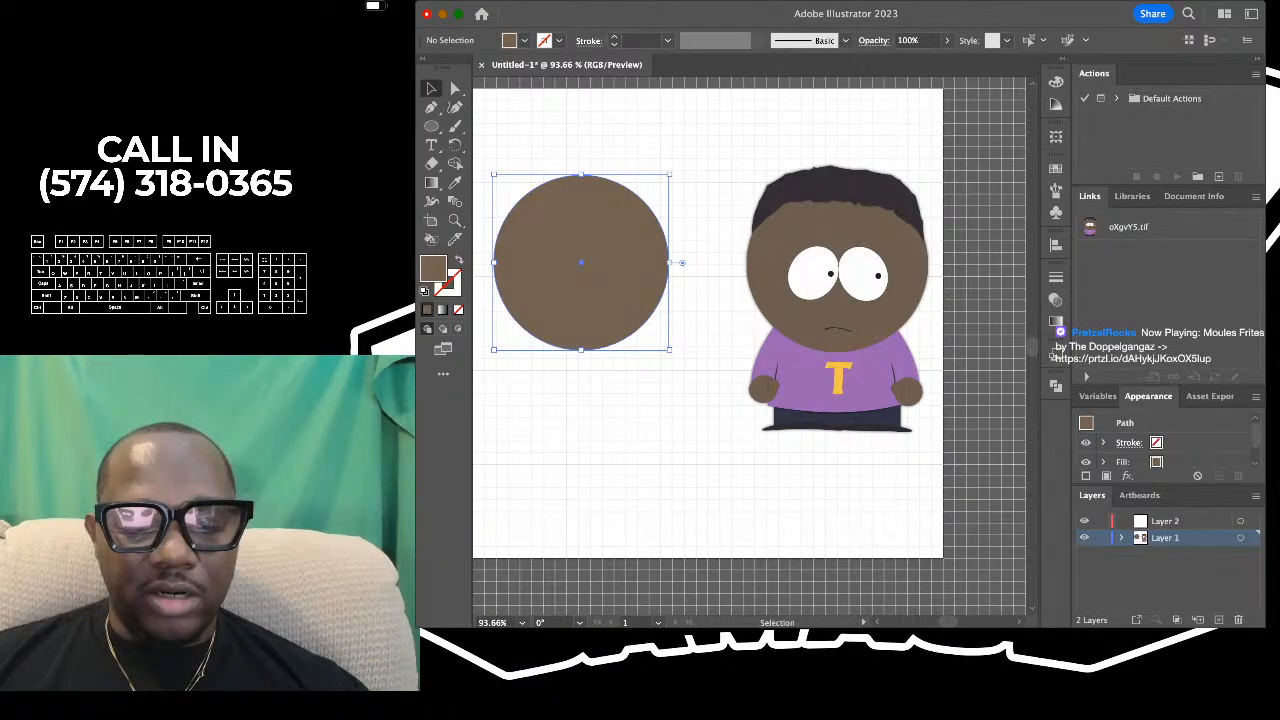
pyautogui.press('BackSpace')
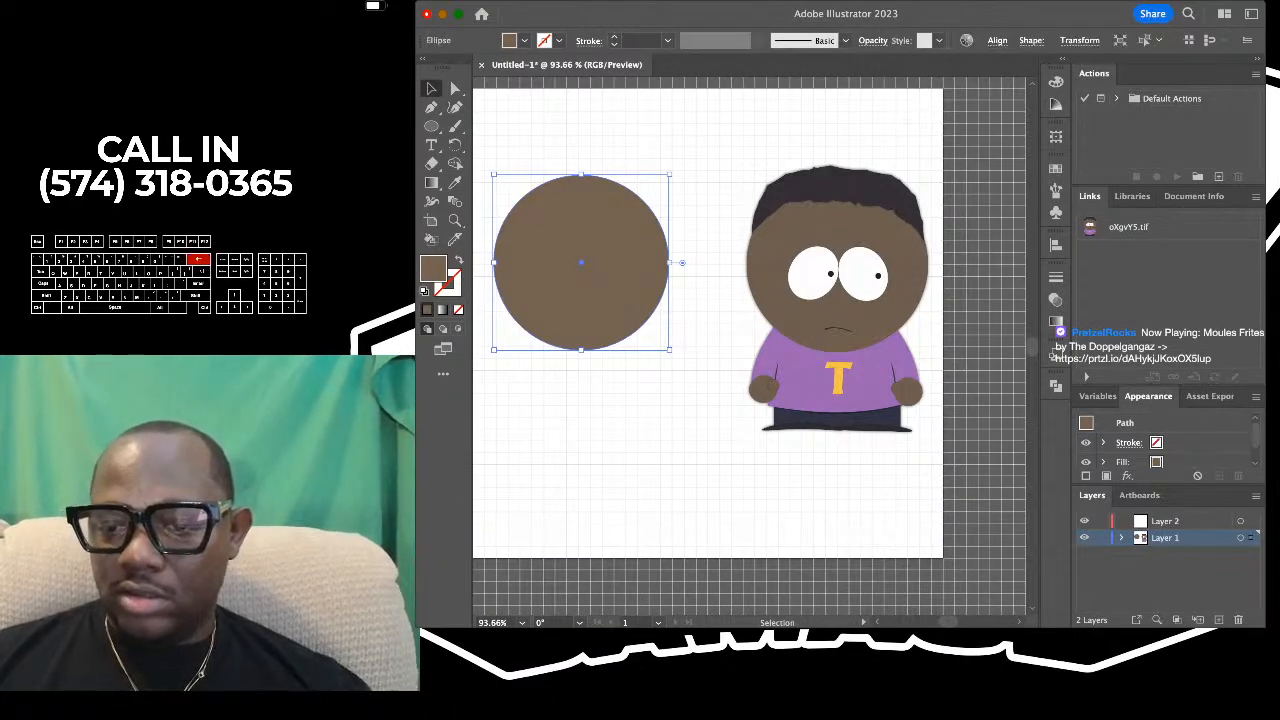
pyautogui.click(1165, 521)
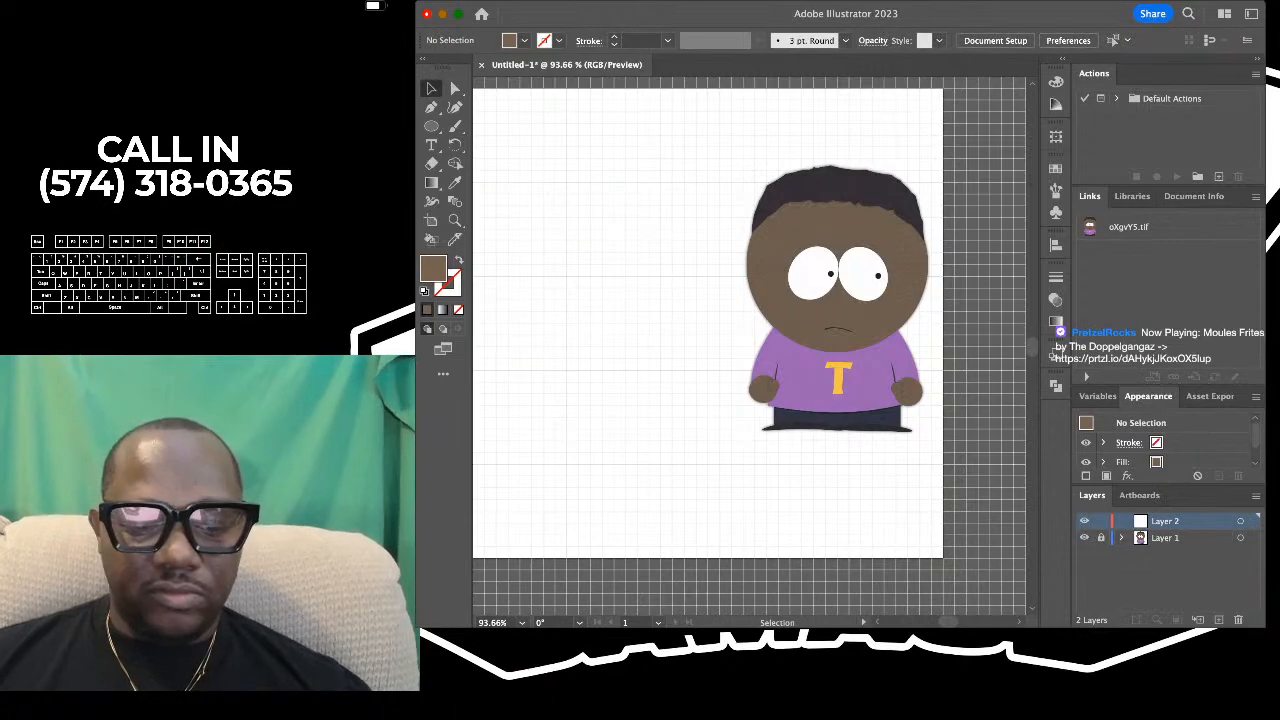
pyautogui.press('super+f')
pyautogui.press('super+shift+a')
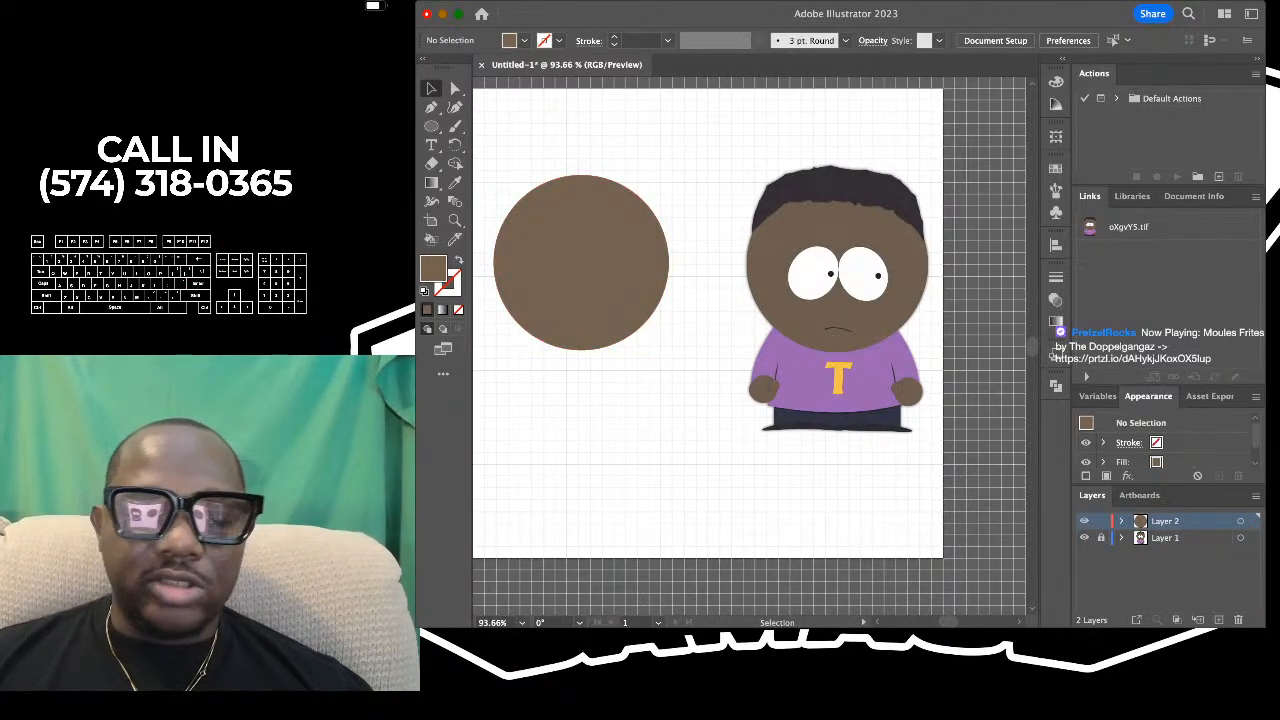
# - With Layer 2 active, sample the reference character's dark hair colour with the Eyedropper as the current fill
pyautogui.scroll(5, 714, 320)
pyautogui.scroll(-4, 722, 310)
pyautogui.hscroll(-2, 722, 310)
pyautogui.scroll(1, 722, 310)
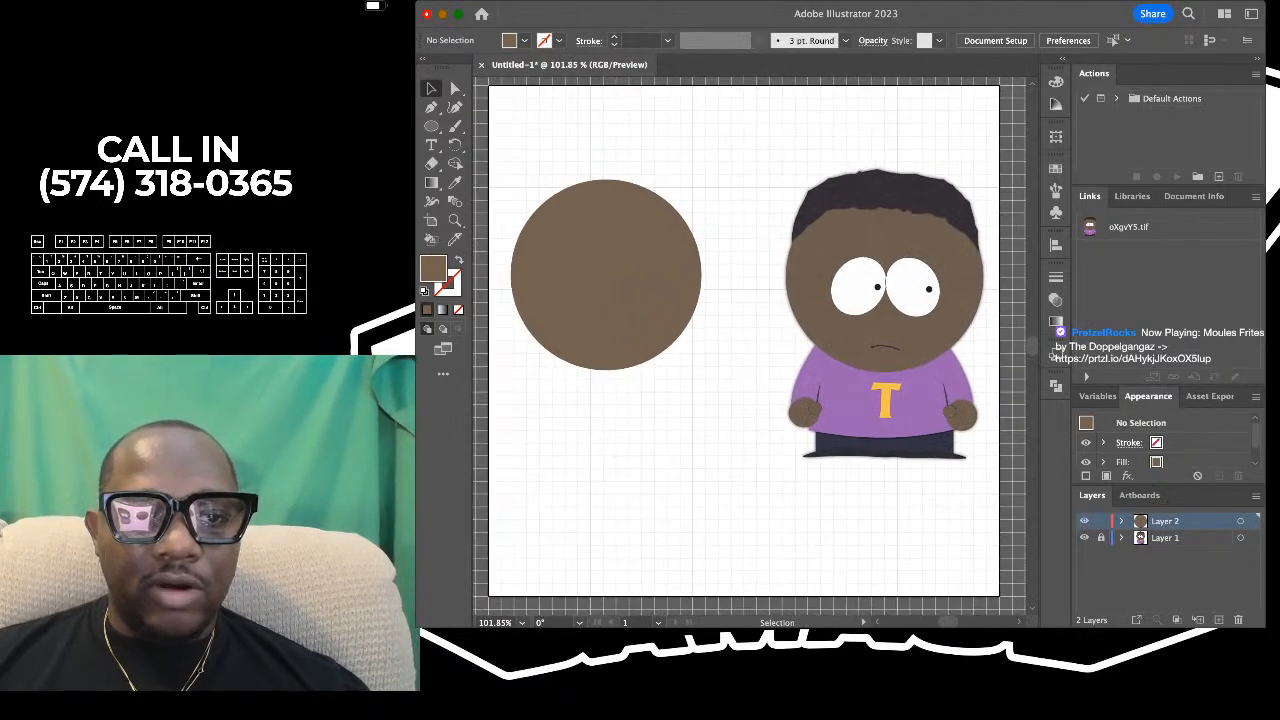
pyautogui.press('i')
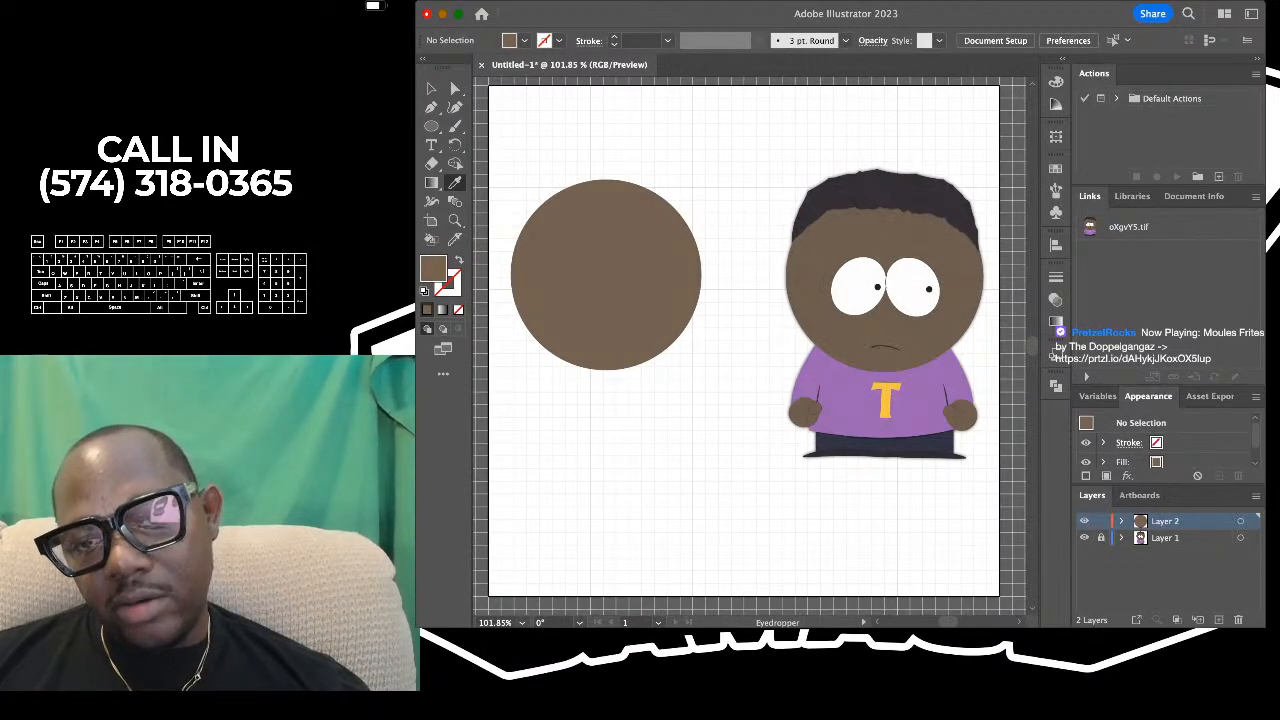
pyautogui.click(878, 193)
# - Trace the reference hair's outer edge with the Pen tool from its lower left tip up to the peak at the top
pyautogui.press('p')
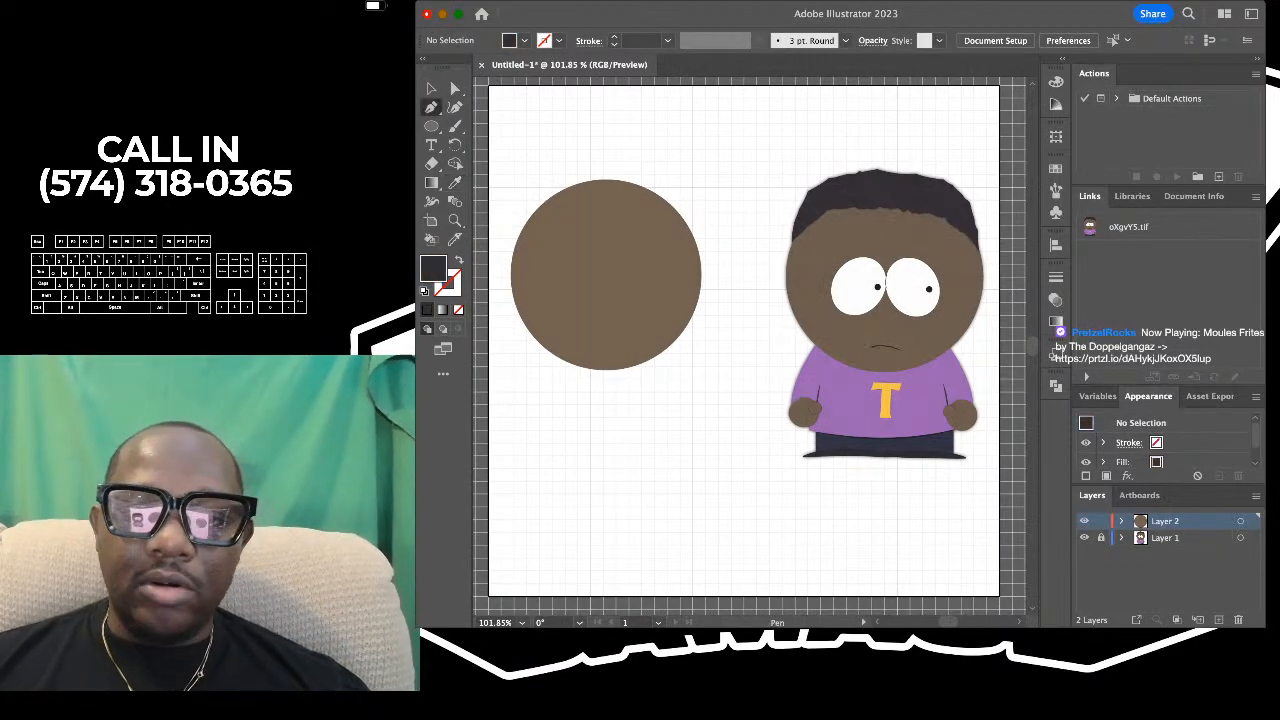
pyautogui.scroll(3, 988, 155)
pyautogui.scroll(5, 760, 202)
pyautogui.scroll(-4, 760, 205)
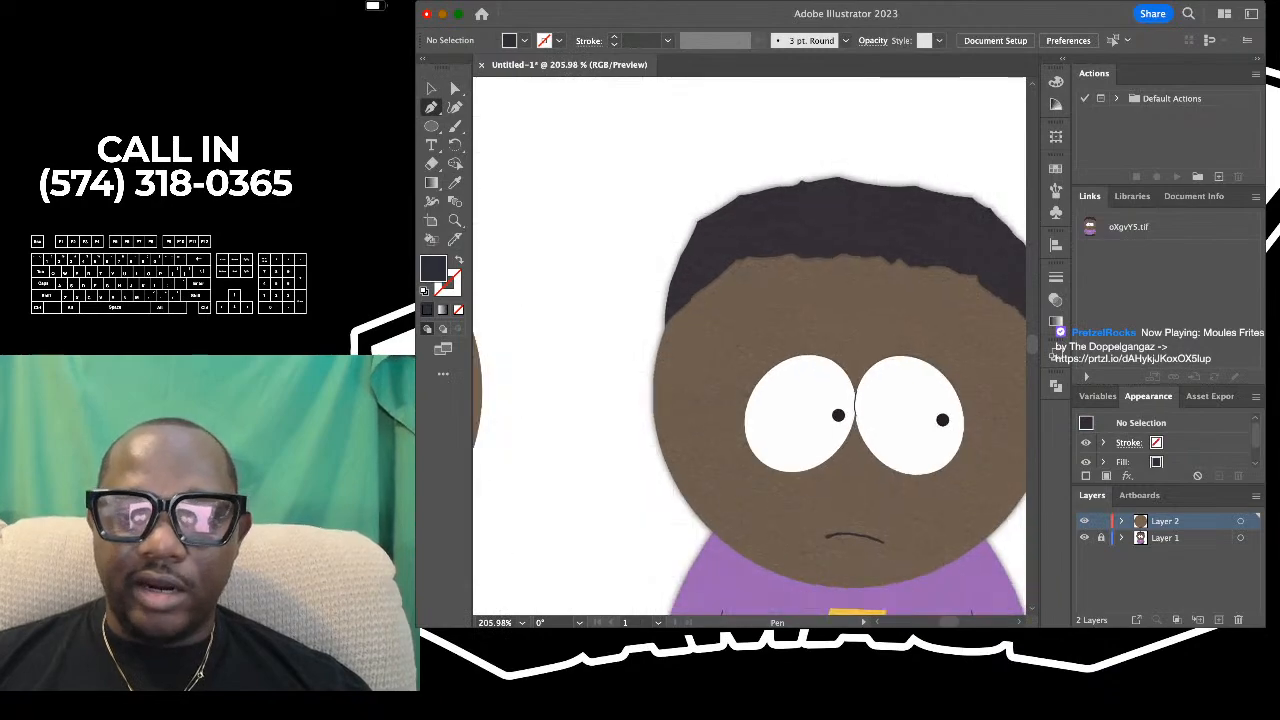
pyautogui.hscroll(1, 765, 205)
pyautogui.scroll(5, 778, 204)
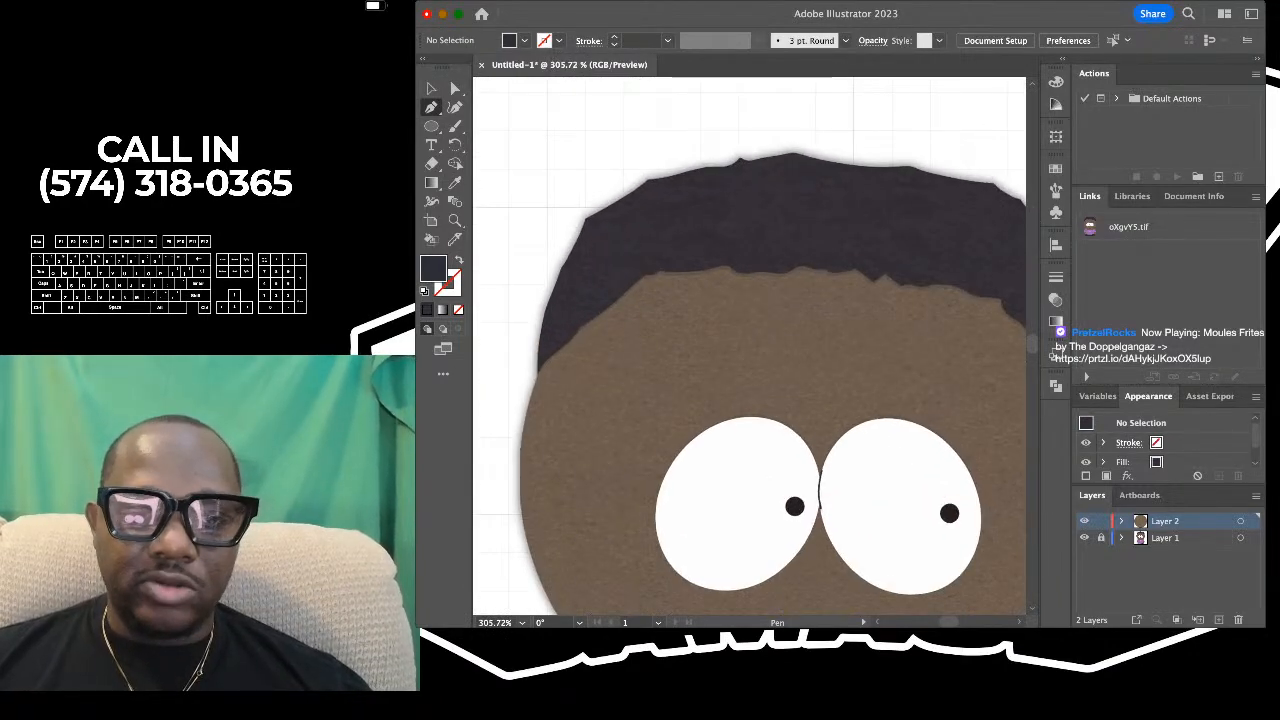
pyautogui.click(572, 248)
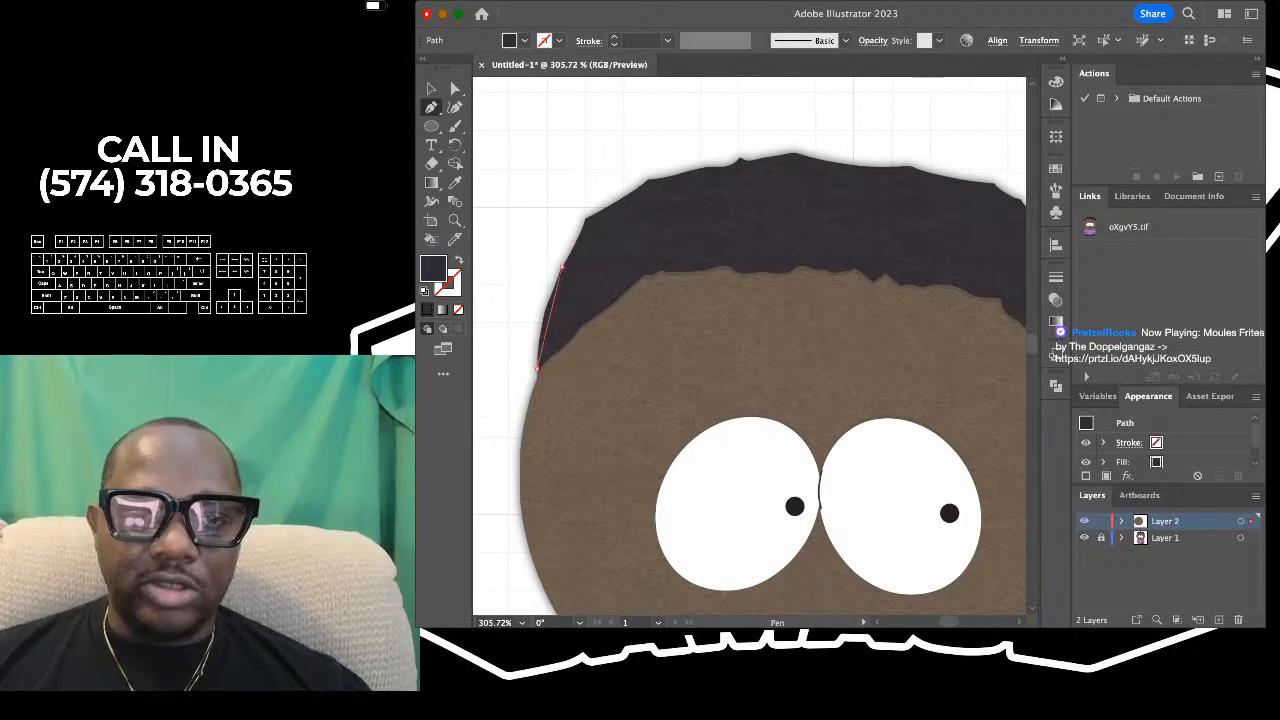
pyautogui.click(537, 368)
pyautogui.click(561, 267)
pyautogui.click(586, 216)
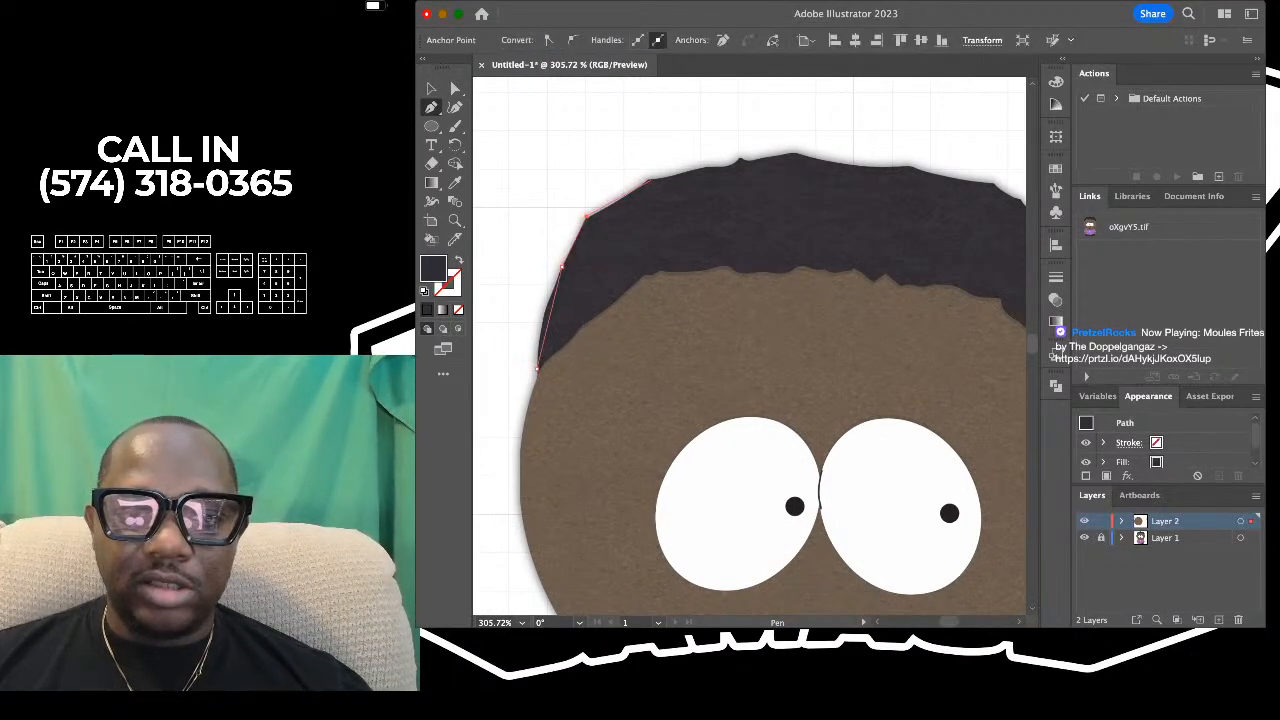
pyautogui.click(648, 182)
pyautogui.click(738, 157)
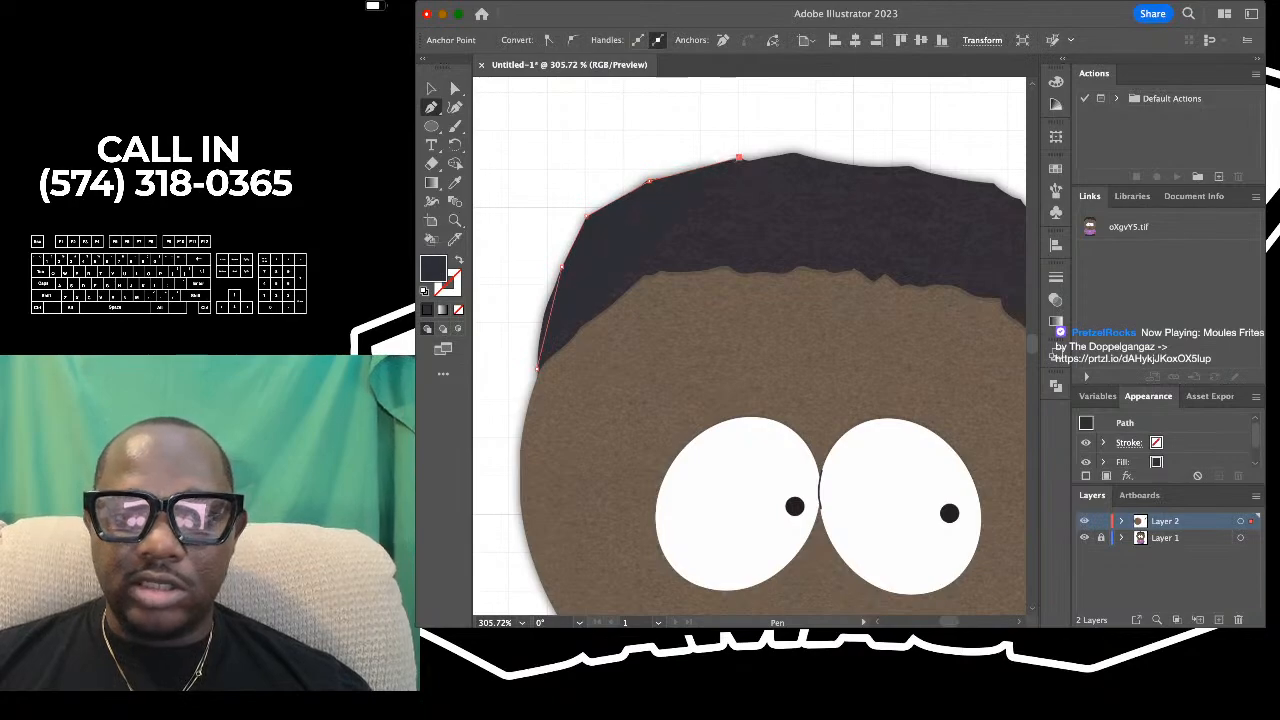
pyautogui.click(797, 153)
# - Set the hair path's fill to none and trace the reference hair's outer edge with the Pen tool from the peak down the right side
pyautogui.scroll(-1, 640, 167)
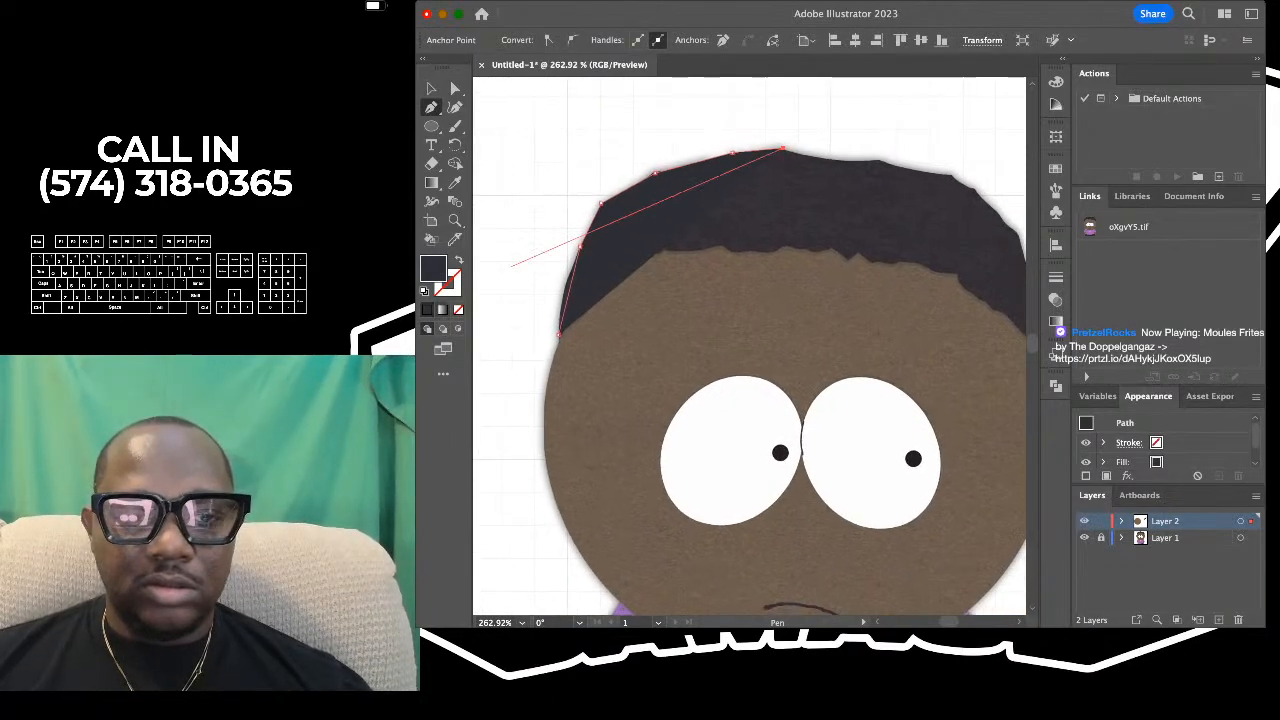
pyautogui.click(458, 309)
pyautogui.hscroll(1, 1016, 245)
pyautogui.scroll(2, 850, 181)
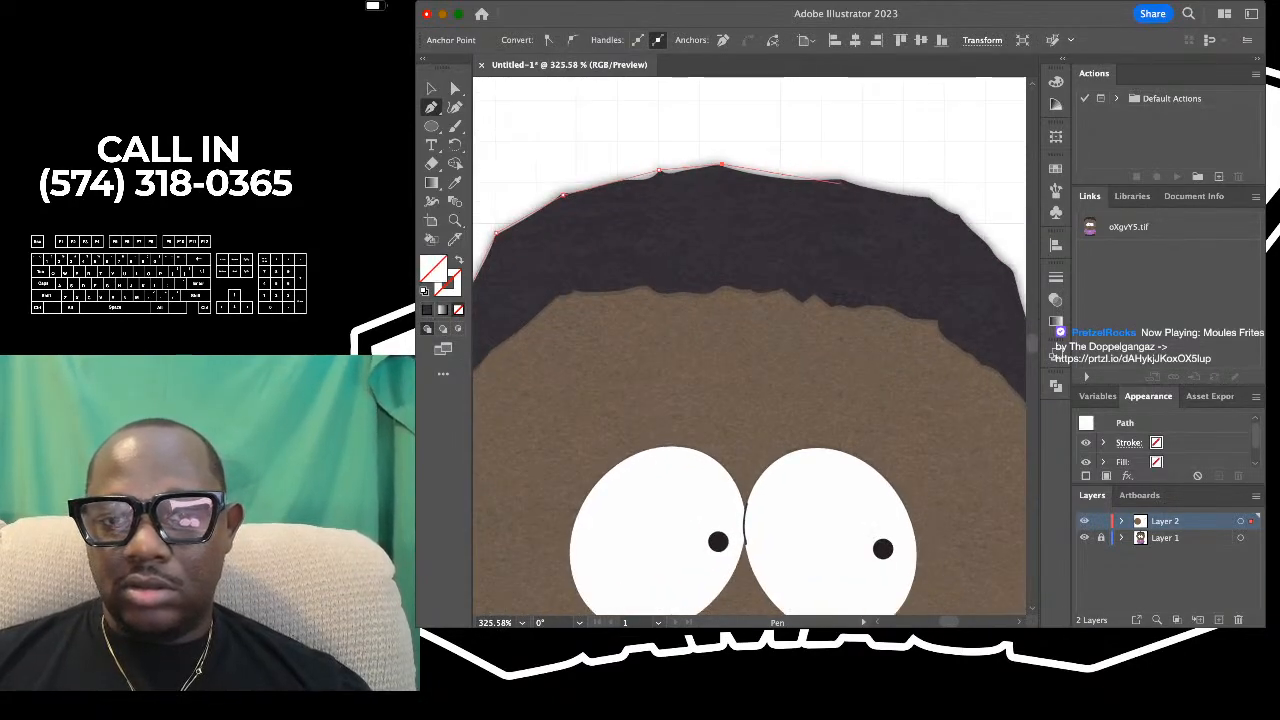
pyautogui.click(840, 180)
pyautogui.hscroll(1, 875, 205)
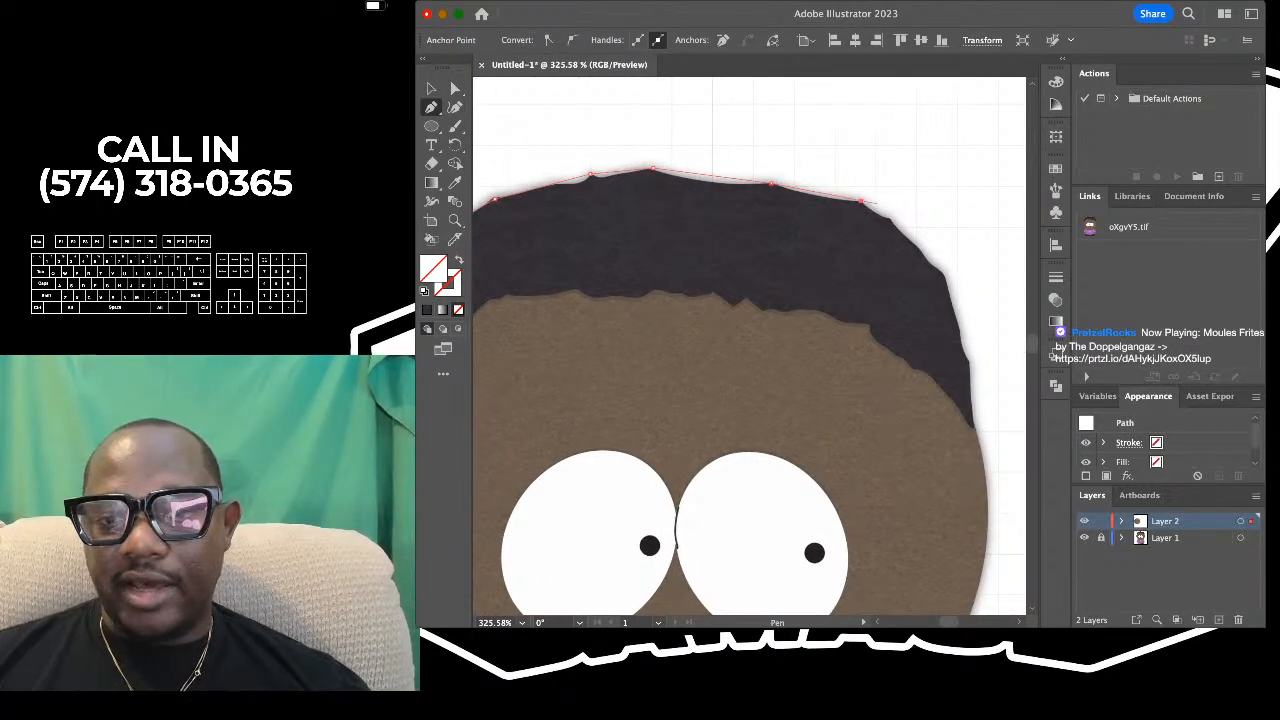
pyautogui.click(891, 218)
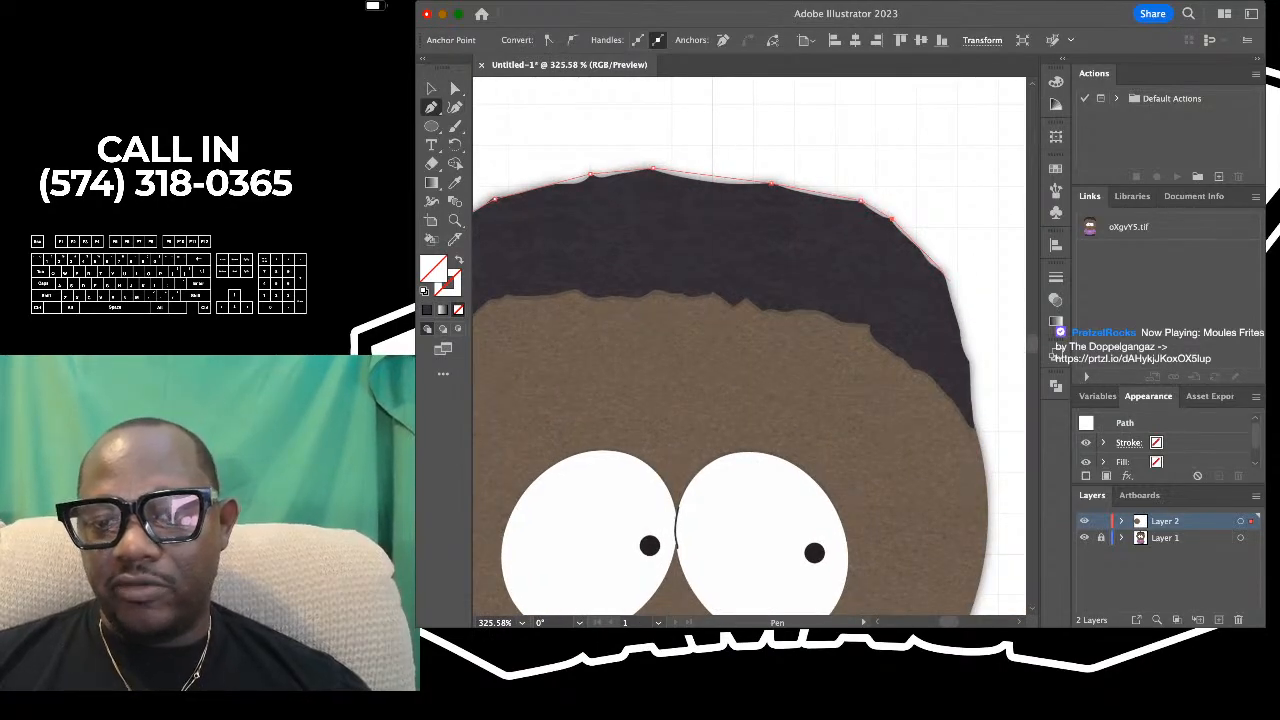
pyautogui.click(968, 358)
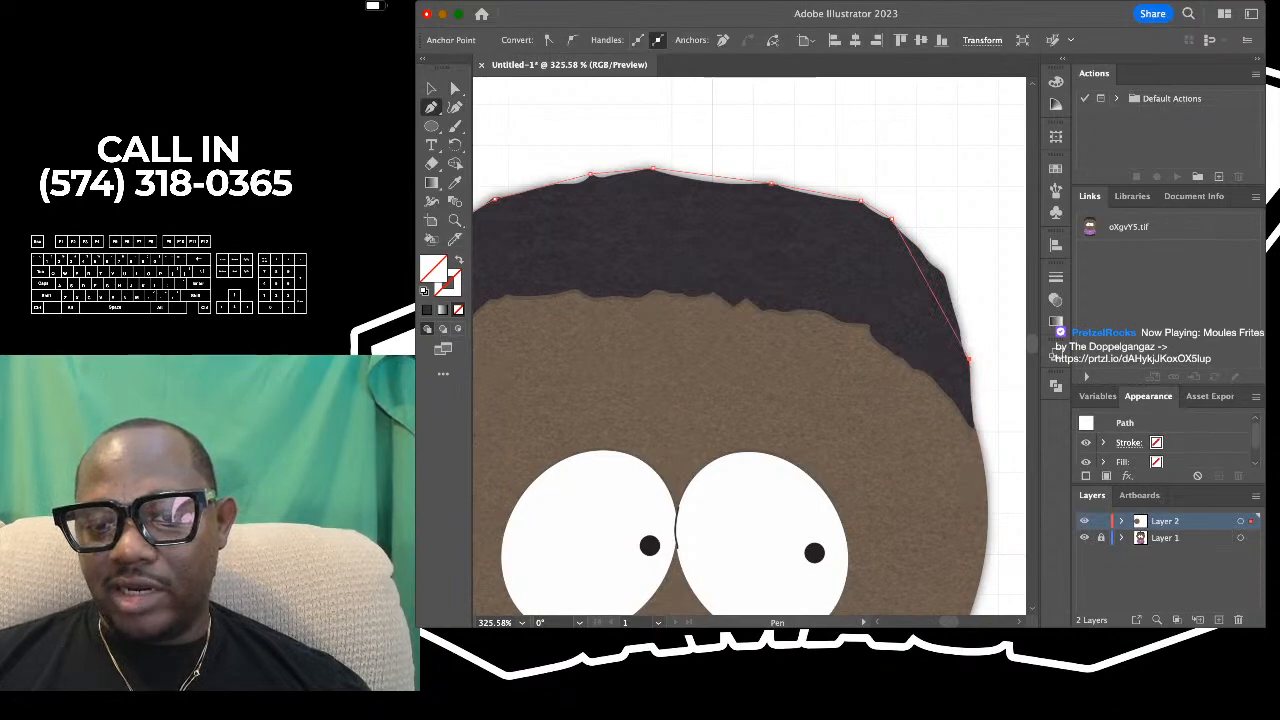
# - Trace the jagged lower hairline from the right tip back to the starting point at the left tip, closing the hair path
pyautogui.click(914, 369)
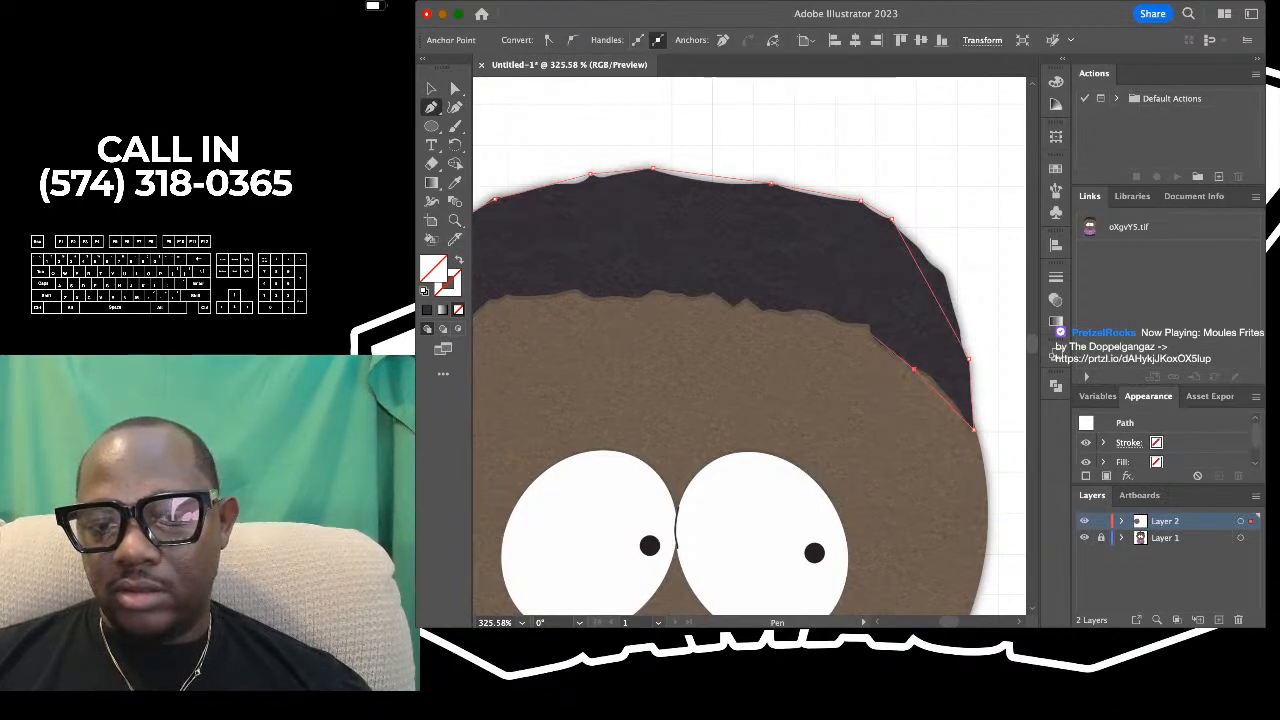
pyautogui.click(869, 325)
pyautogui.click(786, 312)
pyautogui.click(763, 312)
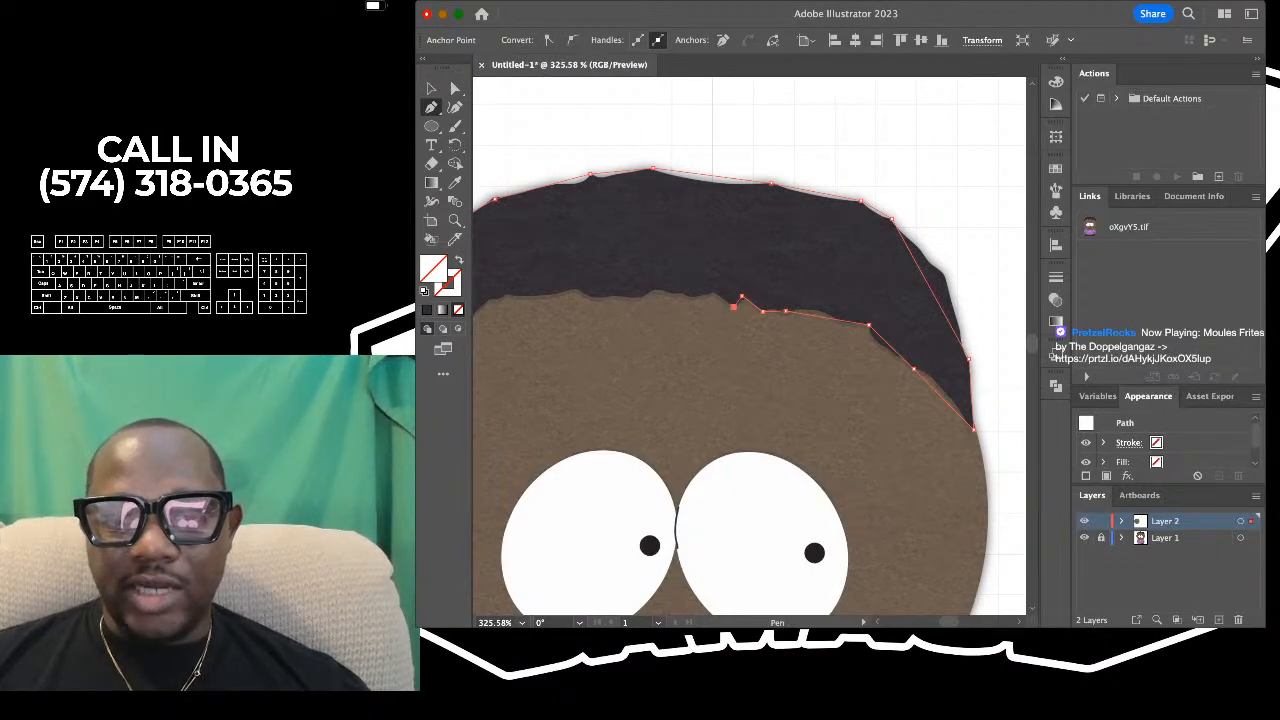
pyautogui.click(712, 285)
pyautogui.hscroll(-2, 712, 287)
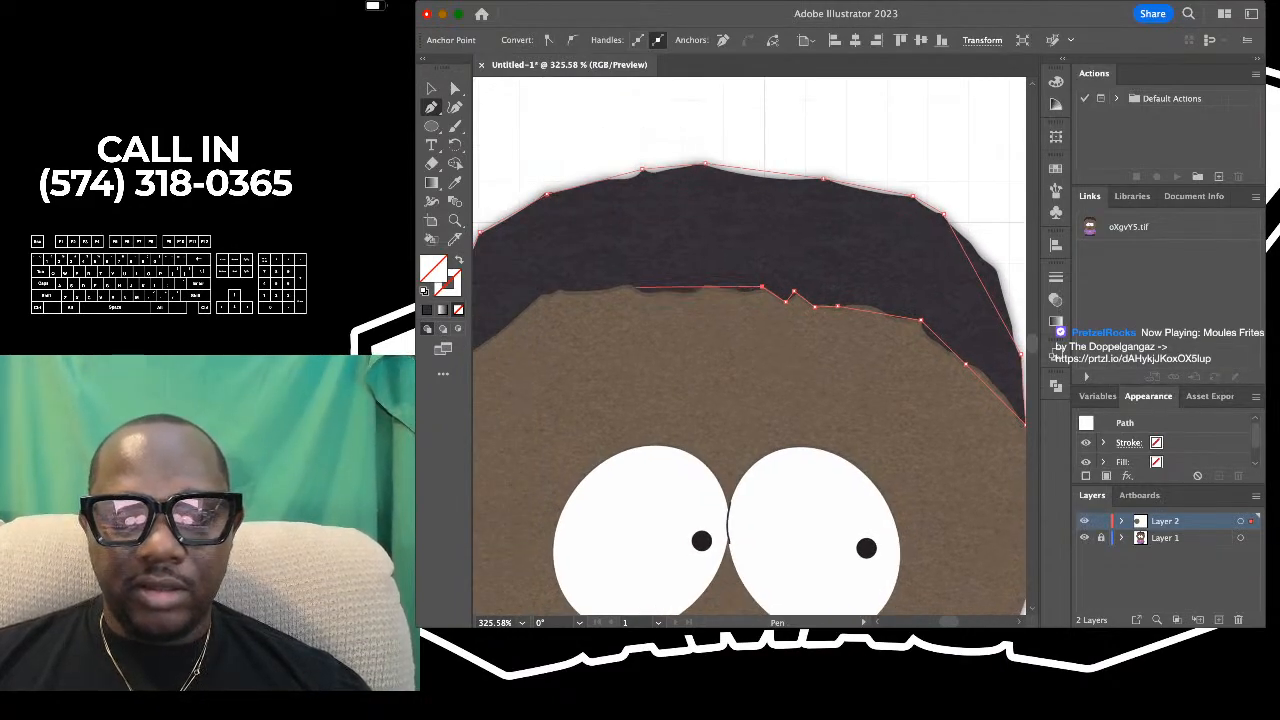
pyautogui.click(625, 285)
pyautogui.hscroll(-2, 625, 285)
pyautogui.click(603, 282)
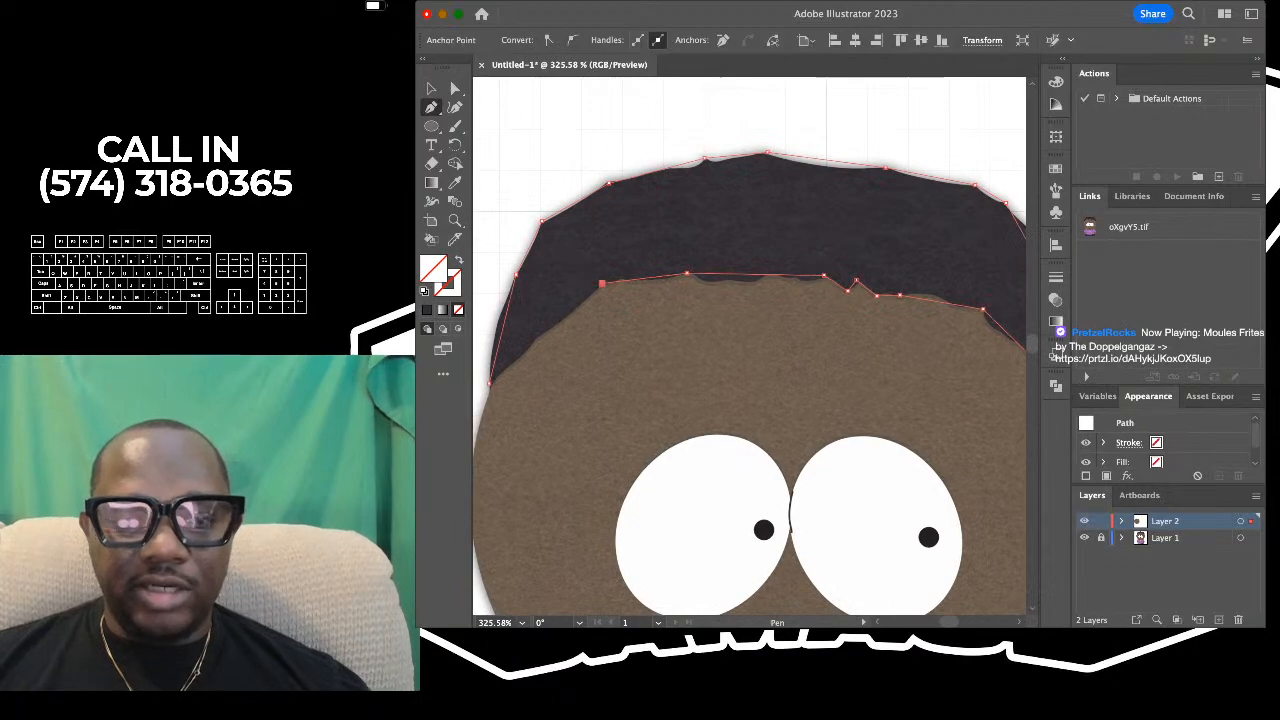
pyautogui.hscroll(-1, 603, 282)
pyautogui.hscroll(-3, 603, 282)
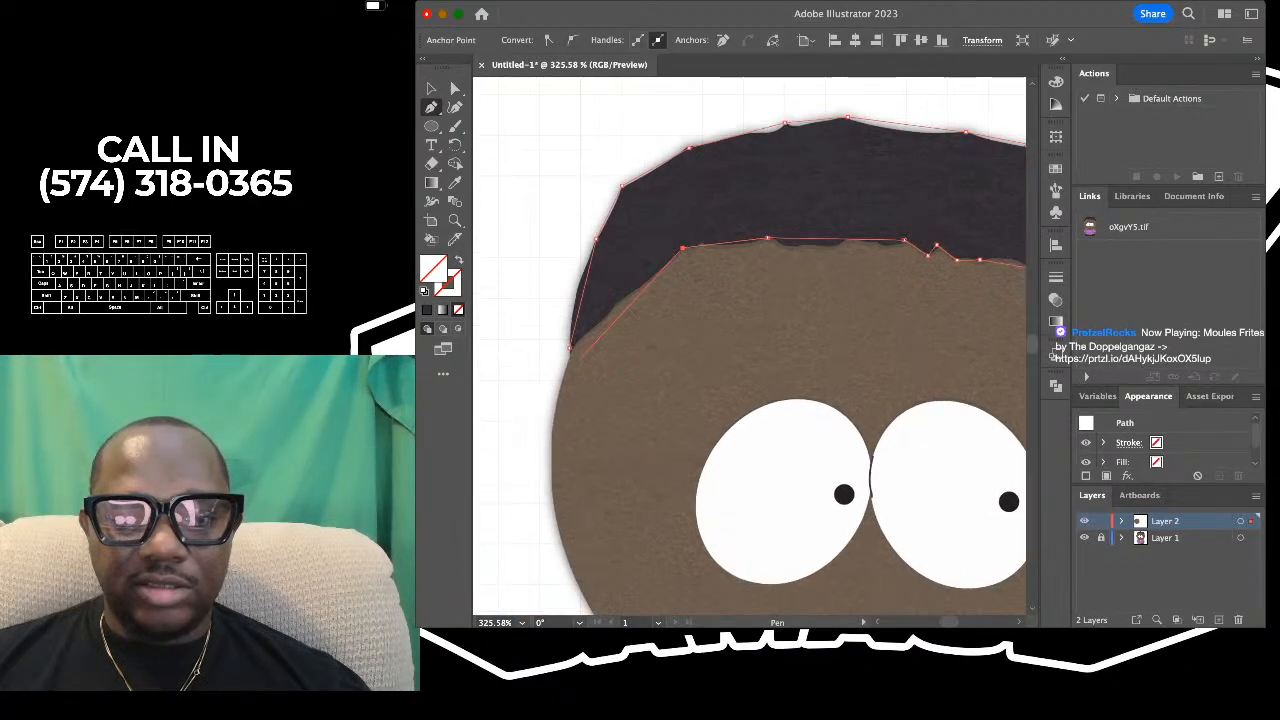
# - Fit the left part of the hair path's outer edge to the reference up to the peak by adding points with the Curvature tool
pyautogui.hotkey('shift', '`')
pyautogui.click(577, 295)
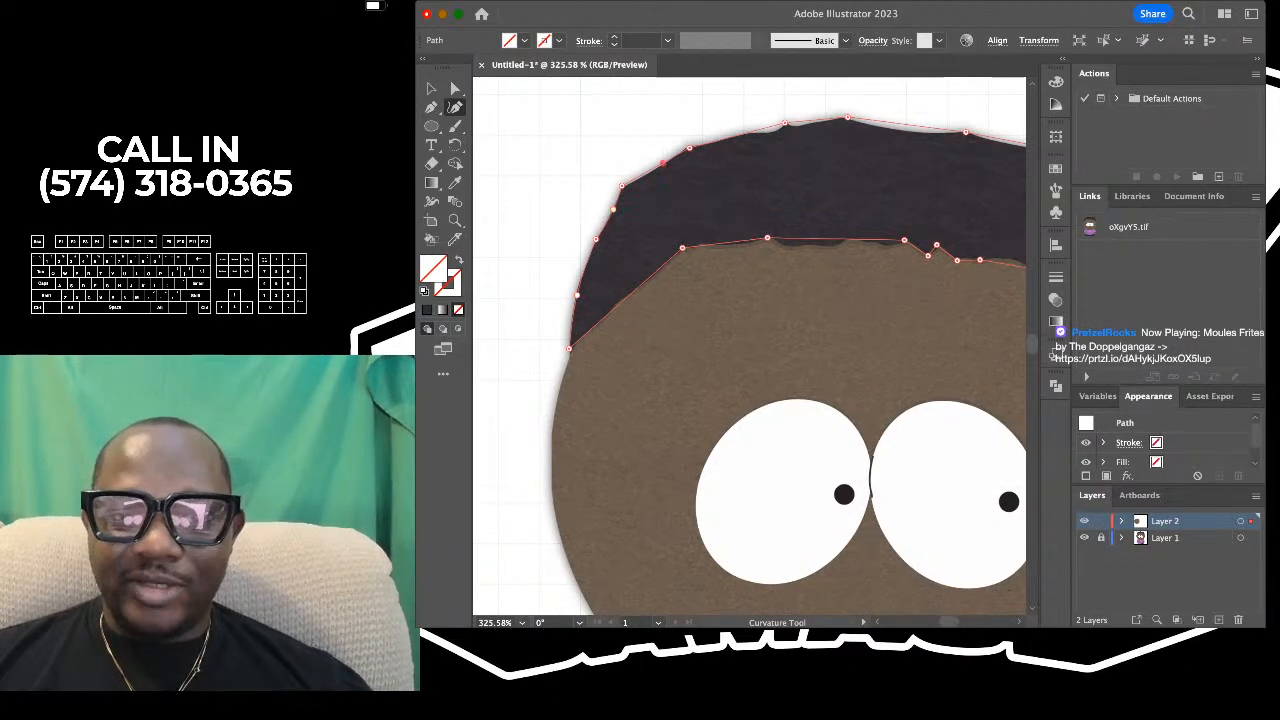
pyautogui.click(613, 209)
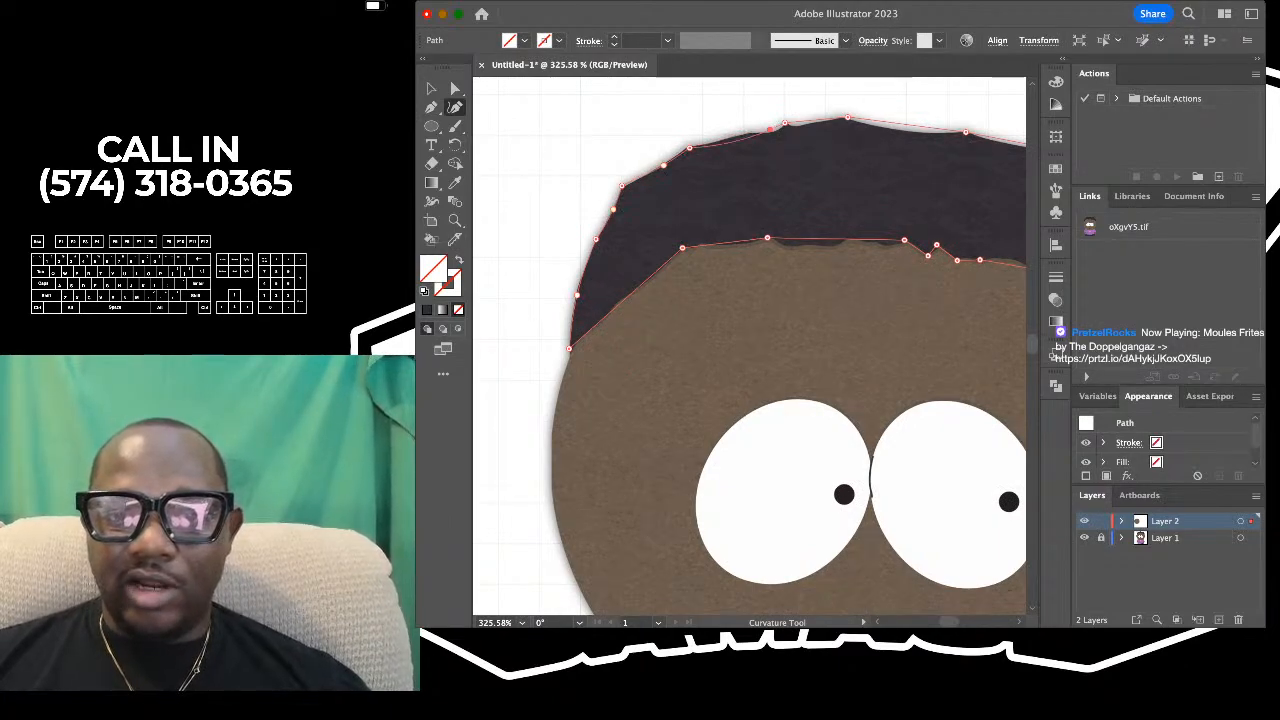
pyautogui.click(745, 133)
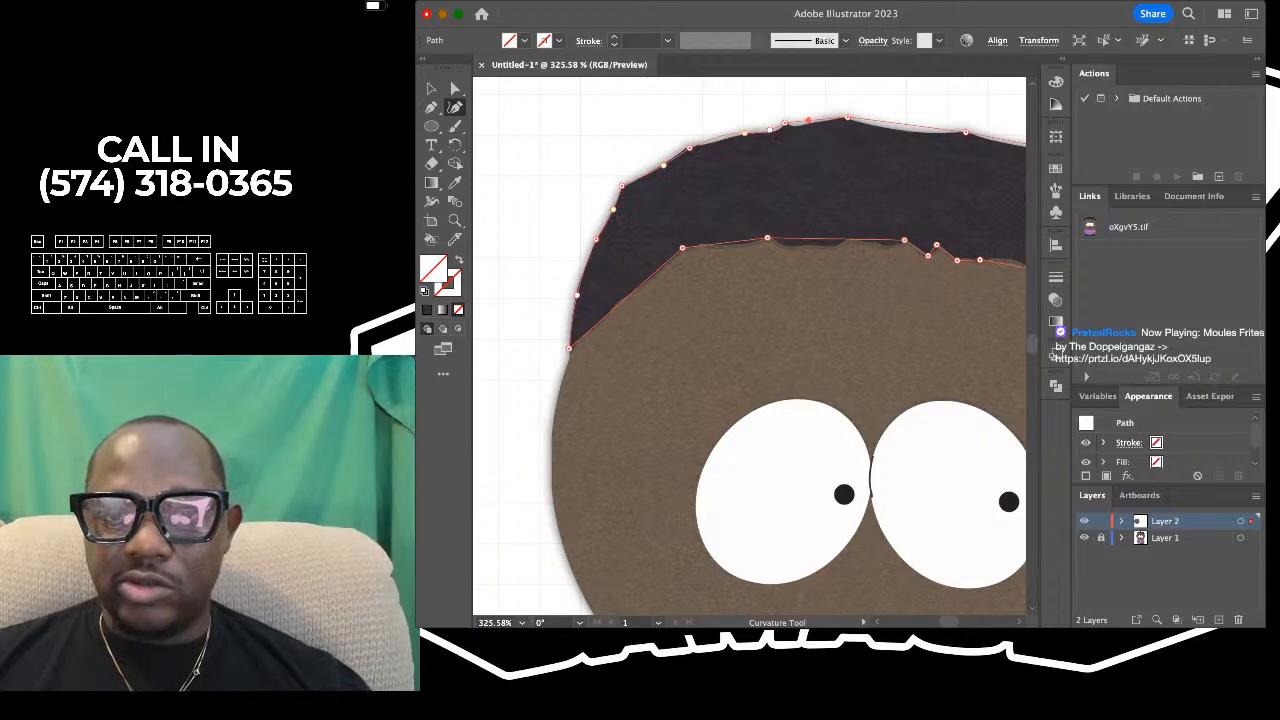
pyautogui.moveTo(808, 120); pyautogui.dragTo(798, 126)
pyautogui.click(818, 120)
# - Add and adjust curvature points along the outer edge from the peak to the upper right corner so the path follows the reference hair
pyautogui.hscroll(1, 818, 120)
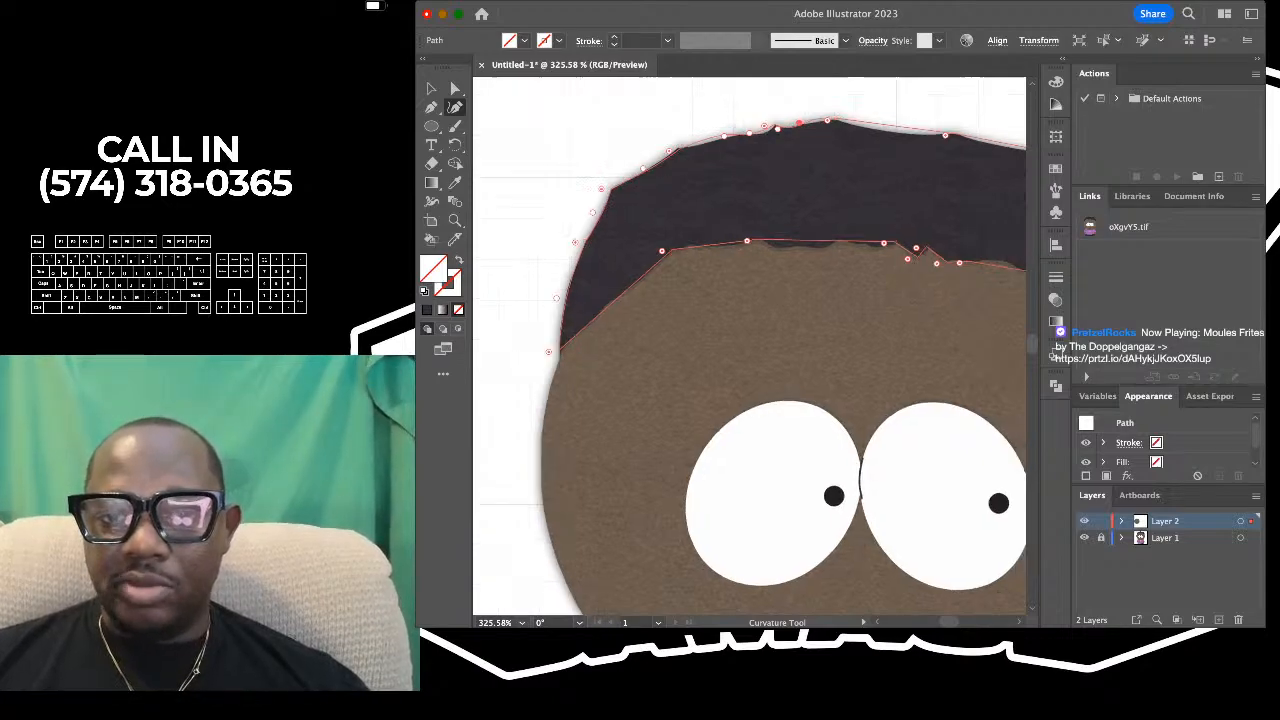
pyautogui.hscroll(2, 790, 140)
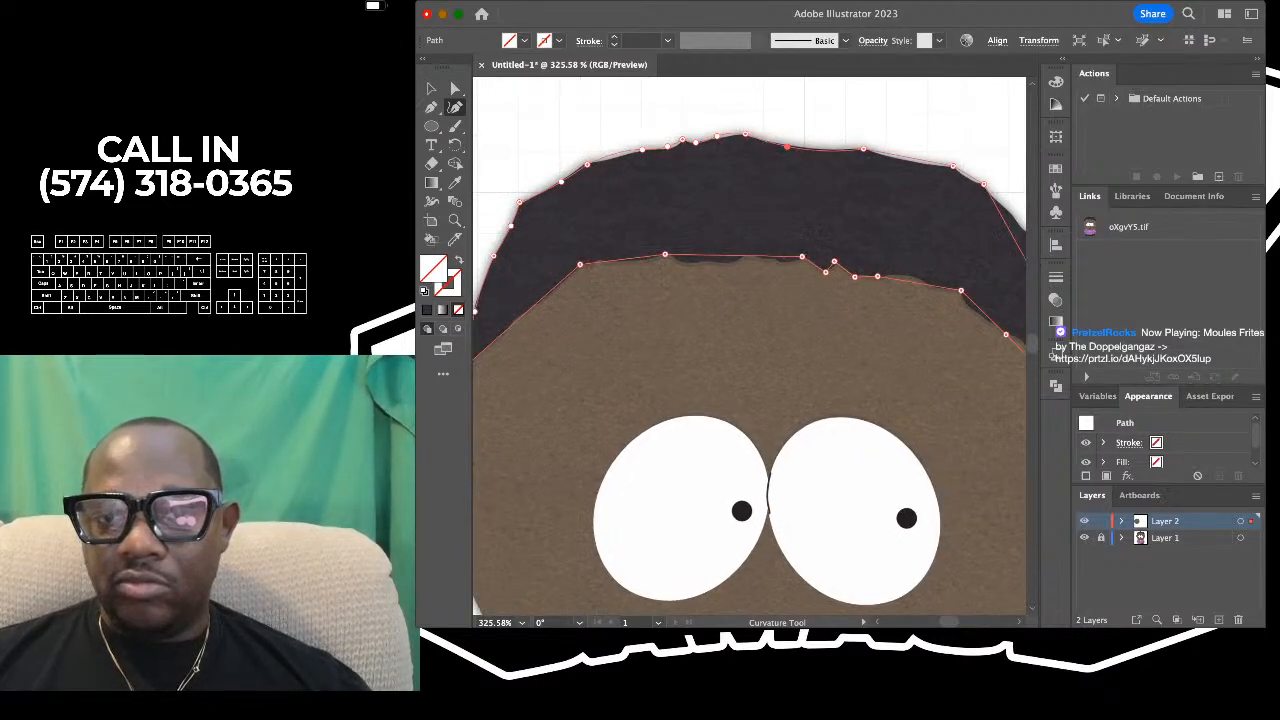
pyautogui.hscroll(4, 901, 156)
pyautogui.scroll(4, 901, 156)
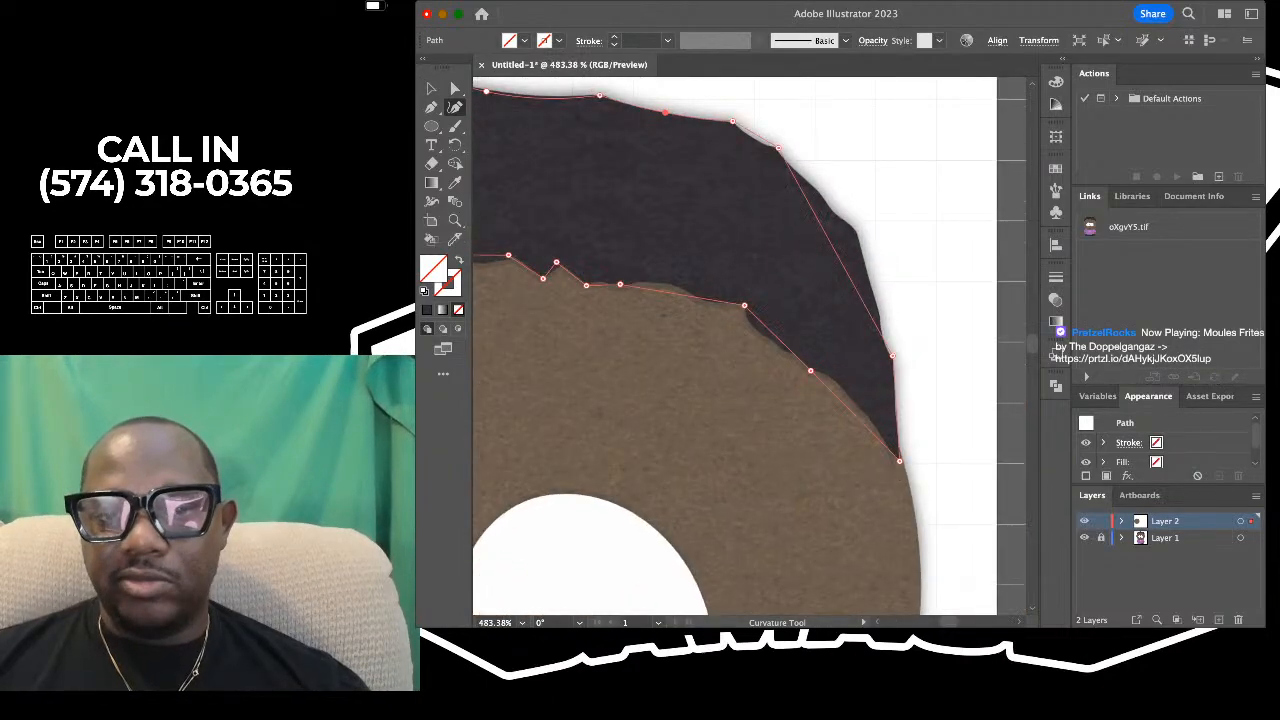
pyautogui.click(822, 189)
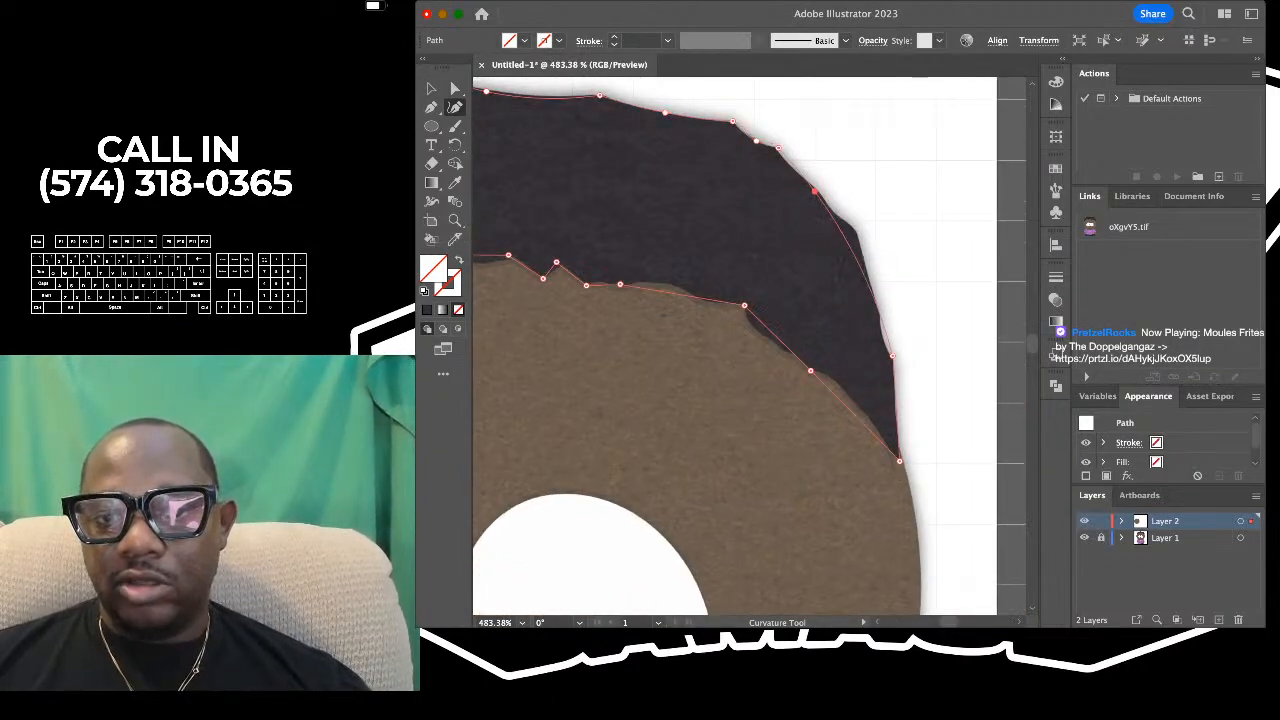
pyautogui.click(830, 210)
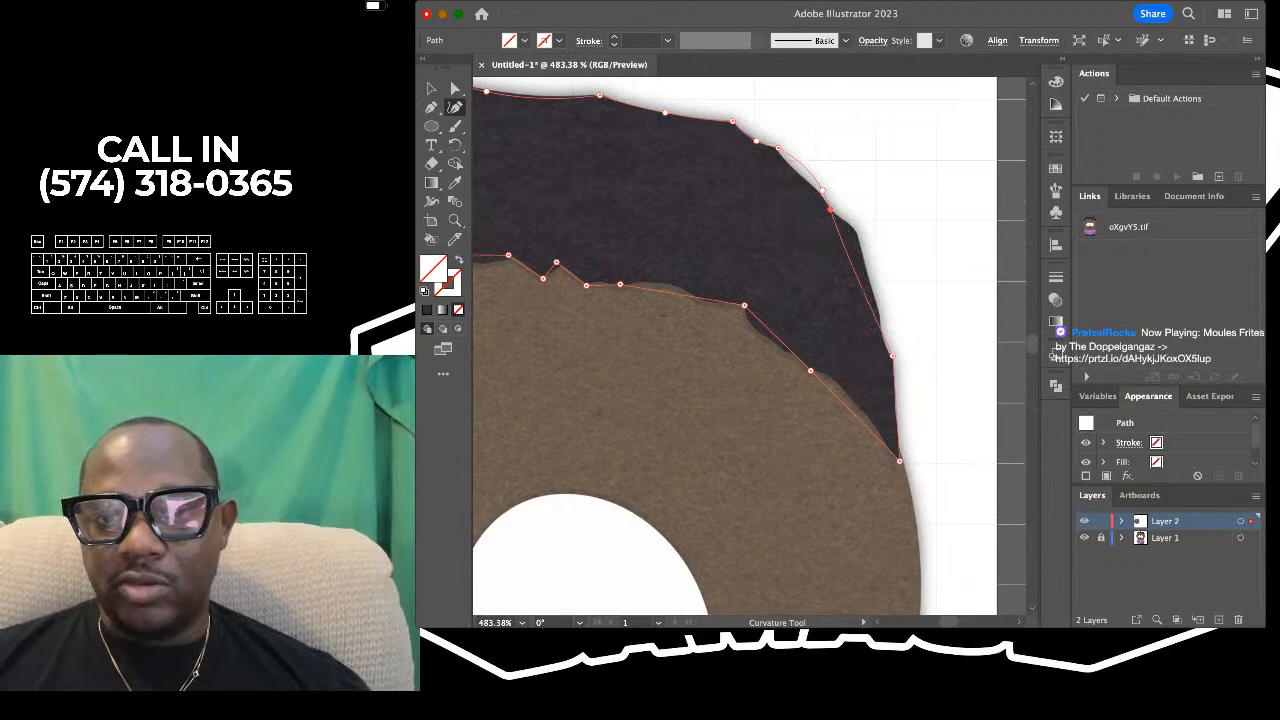
pyautogui.click(800, 172)
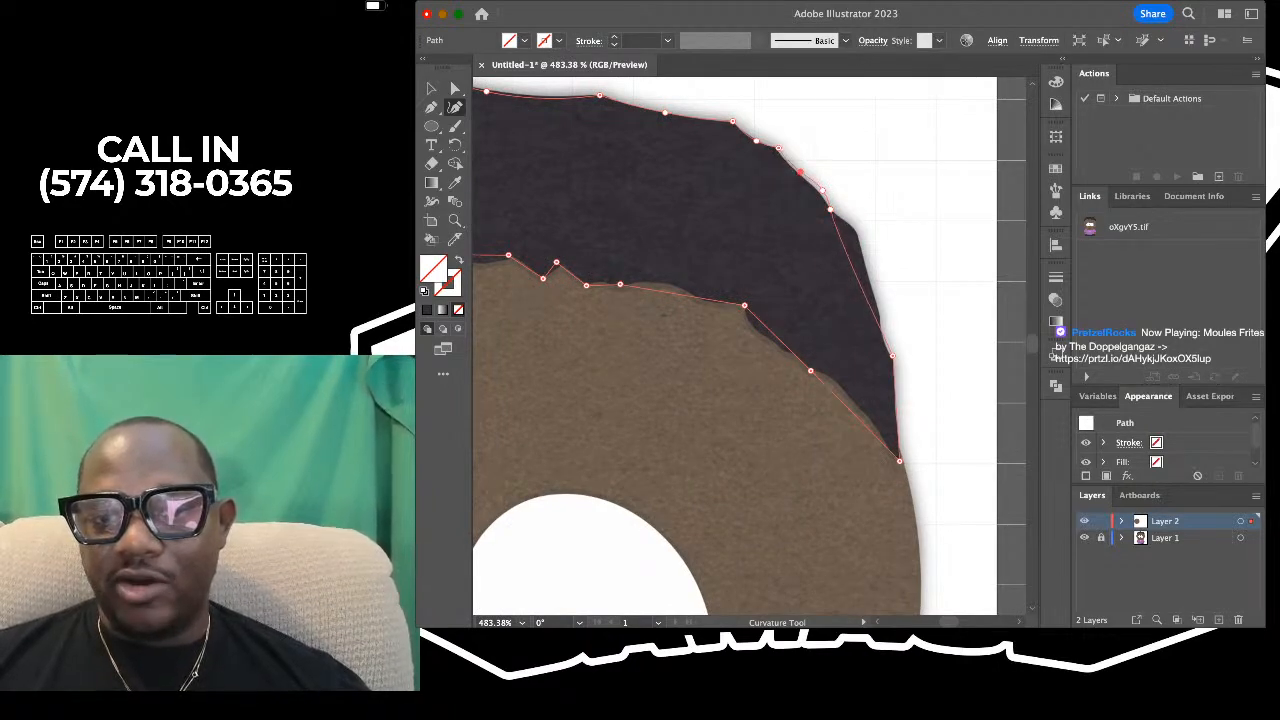
pyautogui.moveTo(841, 236); pyautogui.dragTo(852, 226)
pyautogui.scroll(-2, 852, 226)
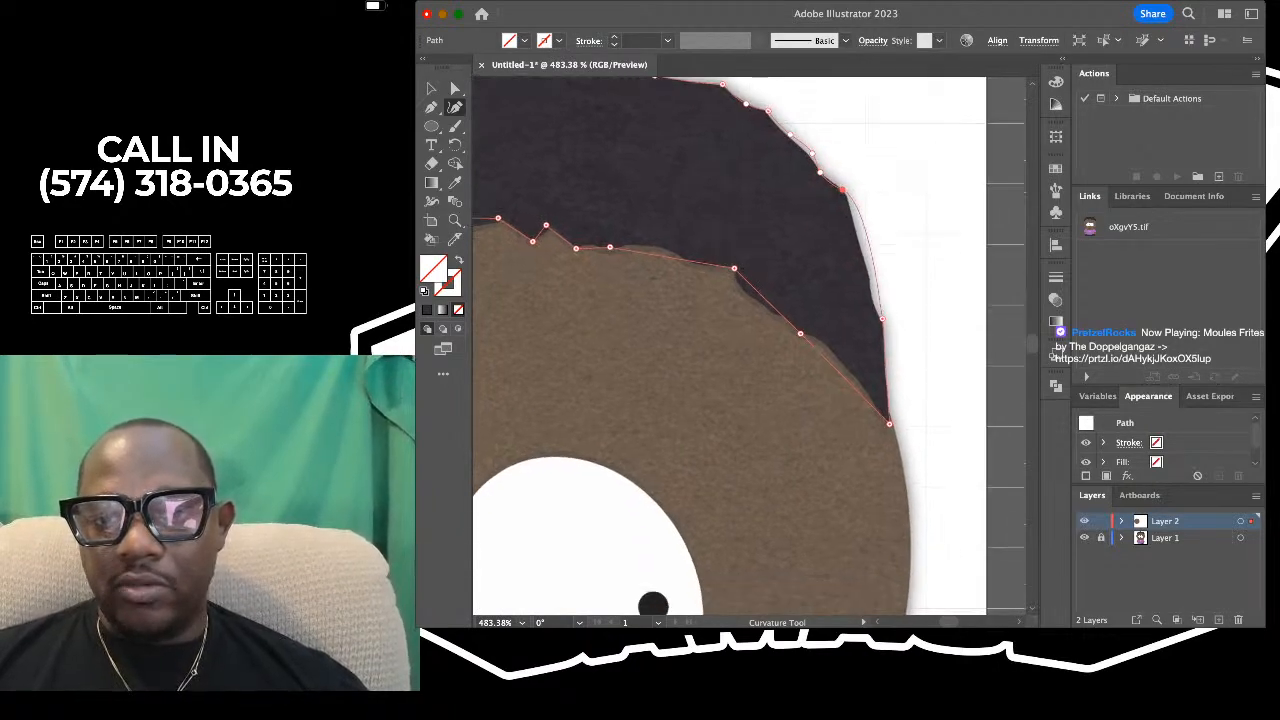
pyautogui.click(850, 209)
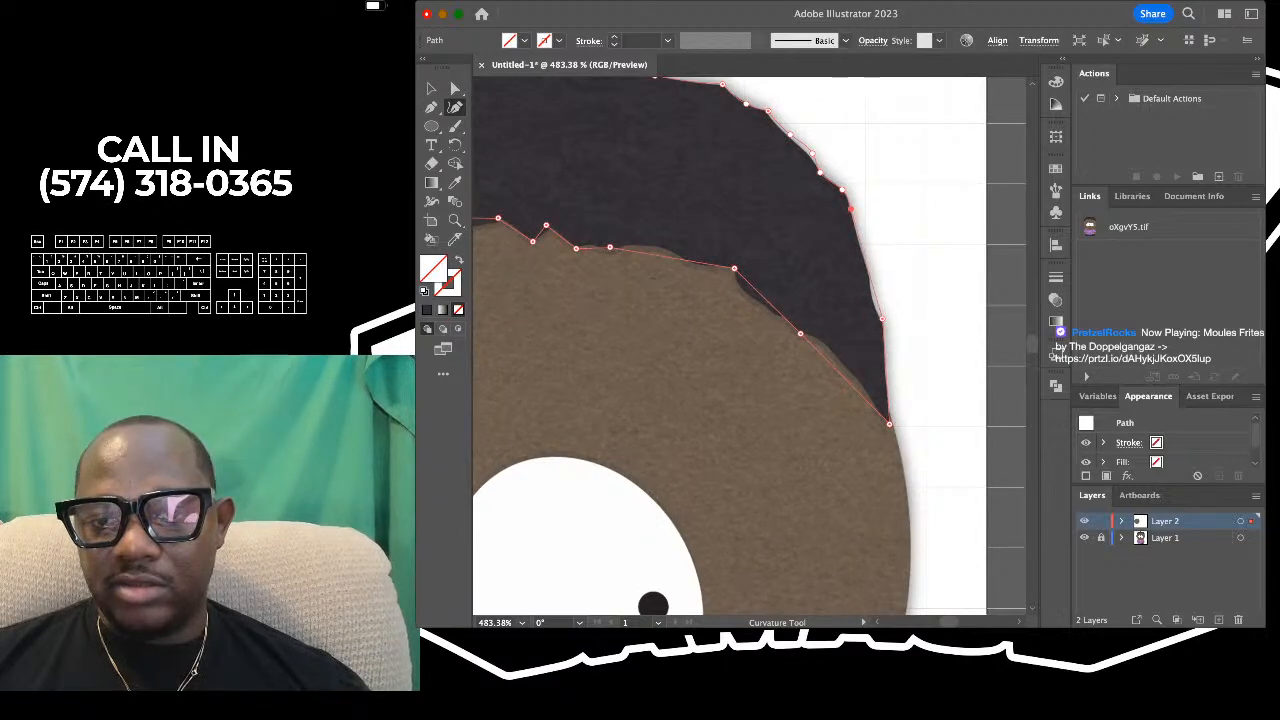
# - Refine the lower right outer edge of the hair path with curvature points down to the right tip
pyautogui.scroll(3, 882, 279)
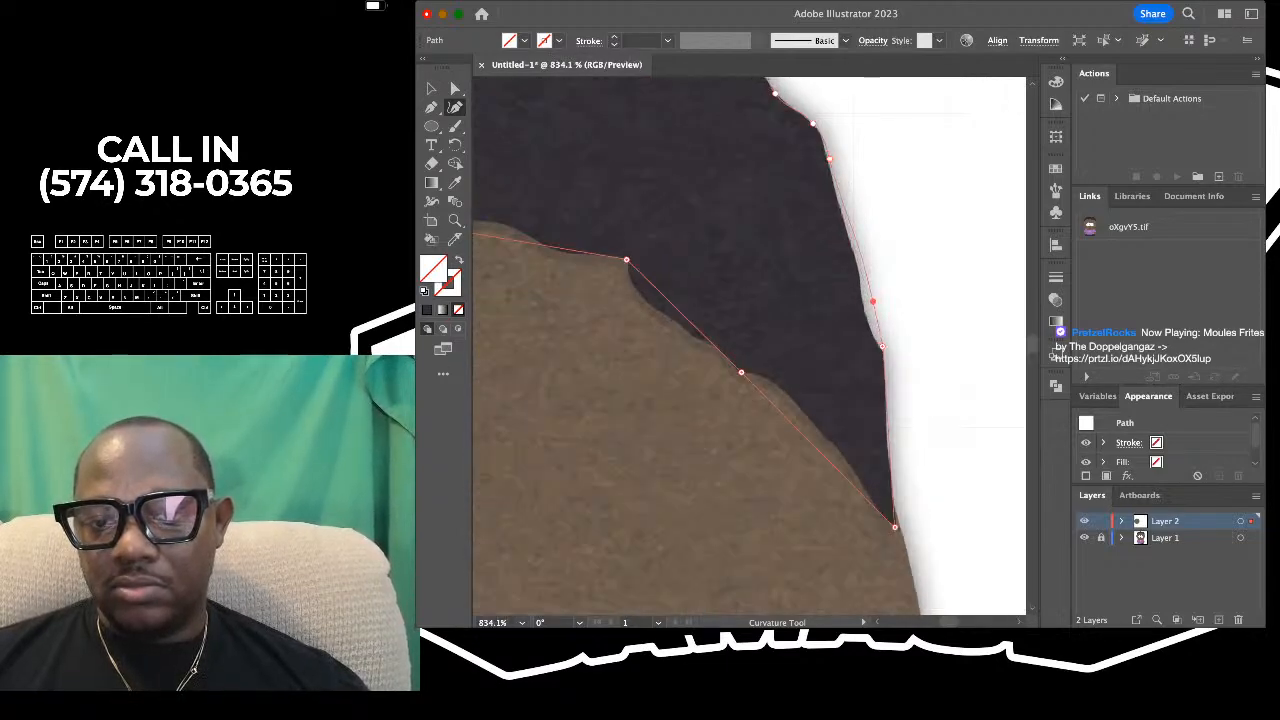
pyautogui.click(857, 258)
pyautogui.scroll(-3, 858, 258)
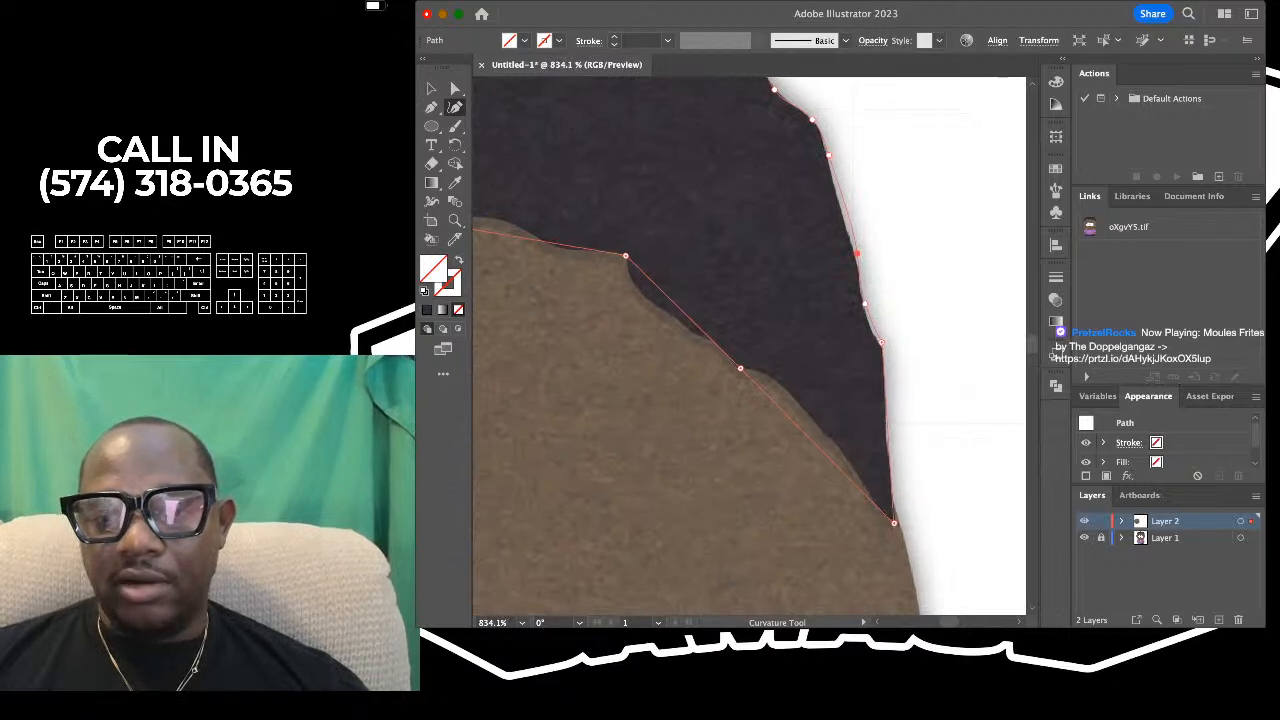
pyautogui.moveTo(867, 264); pyautogui.dragTo(865, 266)
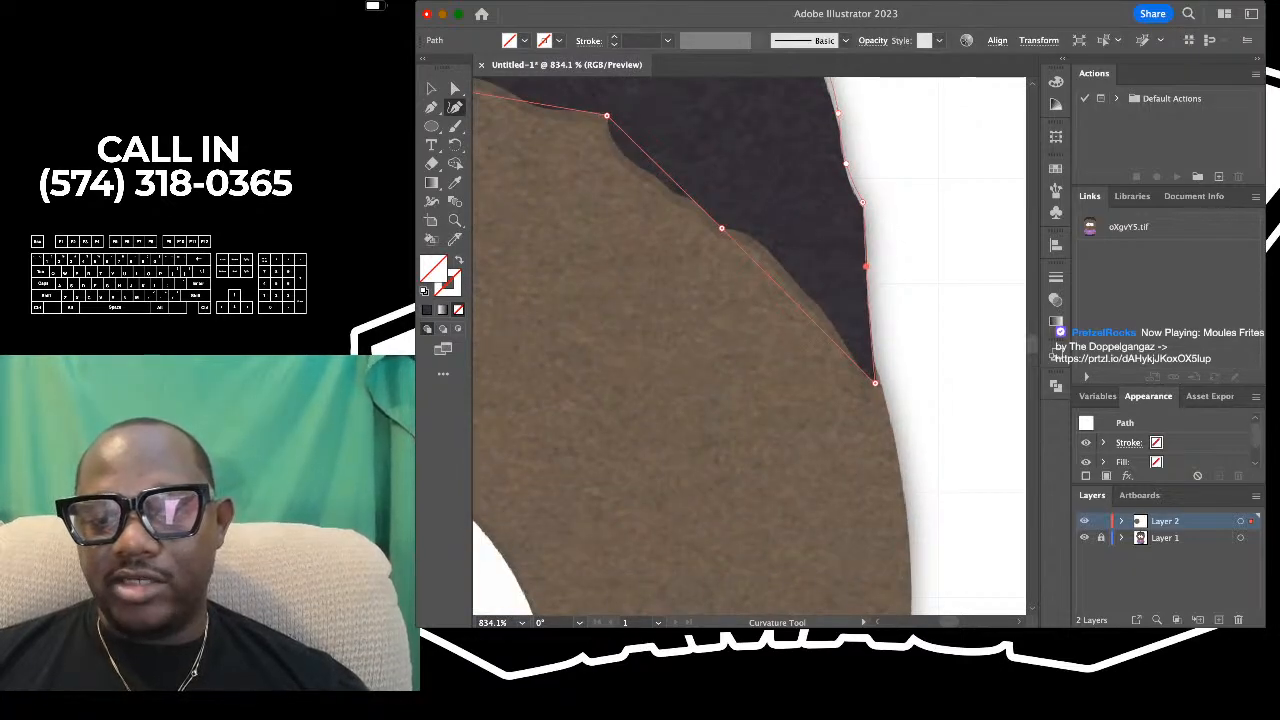
# - Shape the hairline from the right tip up to the first corner with curvature points that follow its bumps
pyautogui.moveTo(801, 306)
pyautogui.mouseDown()
pyautogui.moveTo(829, 292)
pyautogui.moveTo(801, 288)
pyautogui.mouseUp()
pyautogui.moveTo(840, 328); pyautogui.dragTo(837, 331)
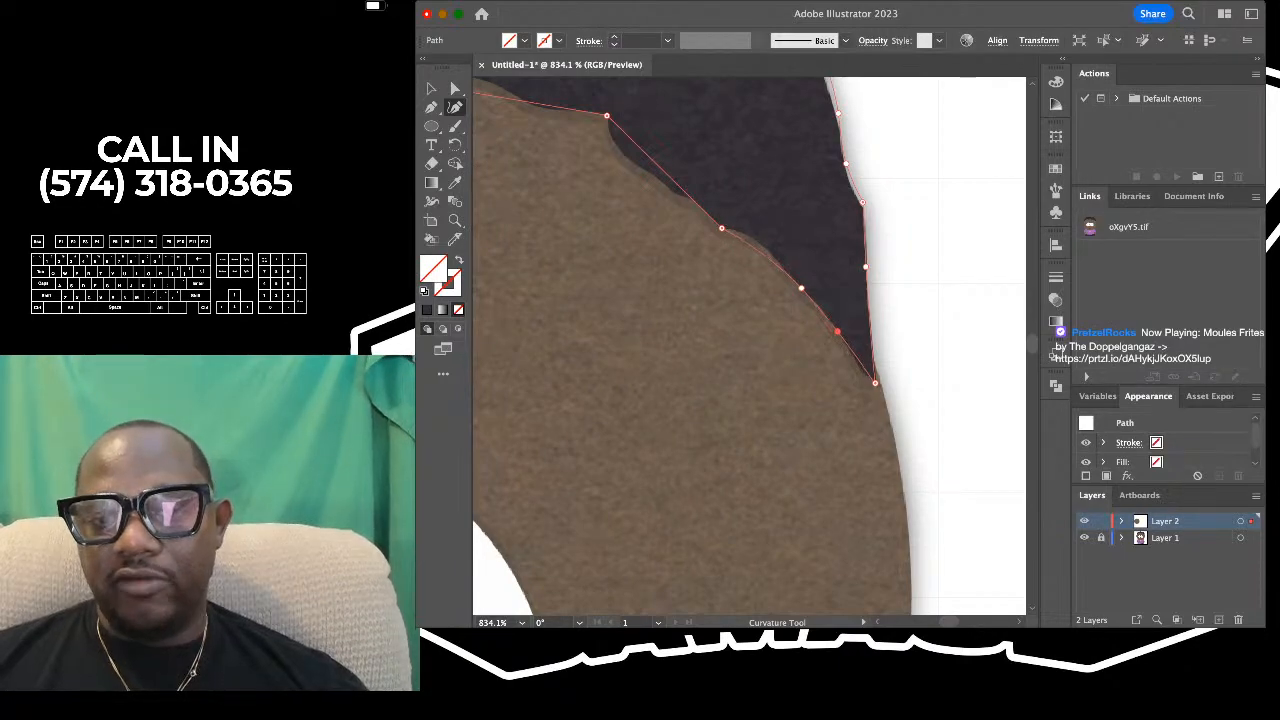
pyautogui.moveTo(757, 247); pyautogui.dragTo(836, 277)
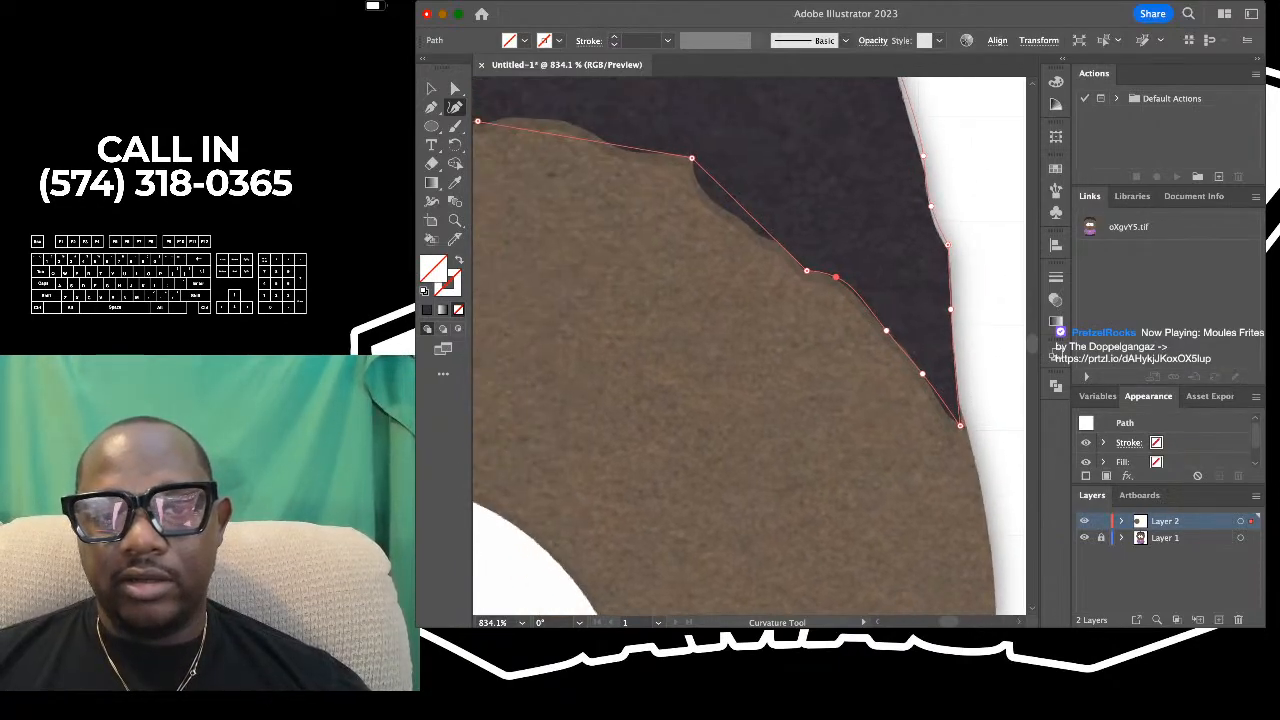
pyautogui.moveTo(727, 194); pyautogui.dragTo(696, 178)
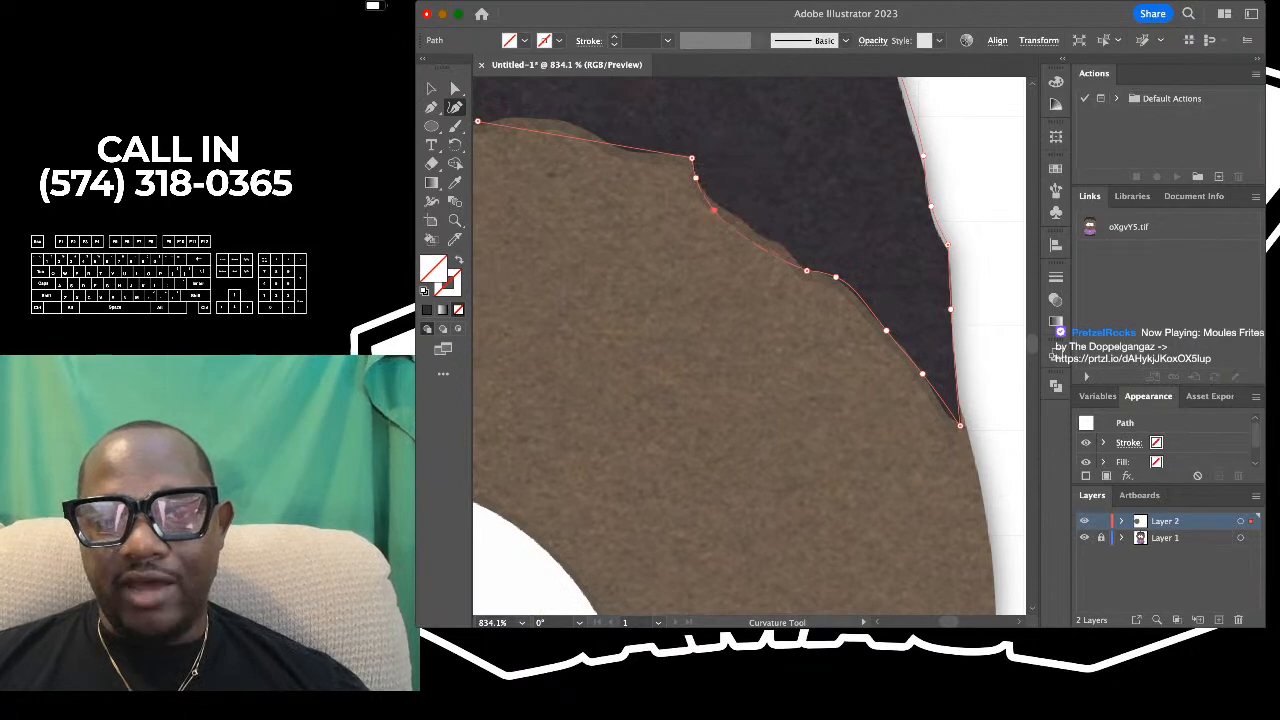
pyautogui.click(741, 218)
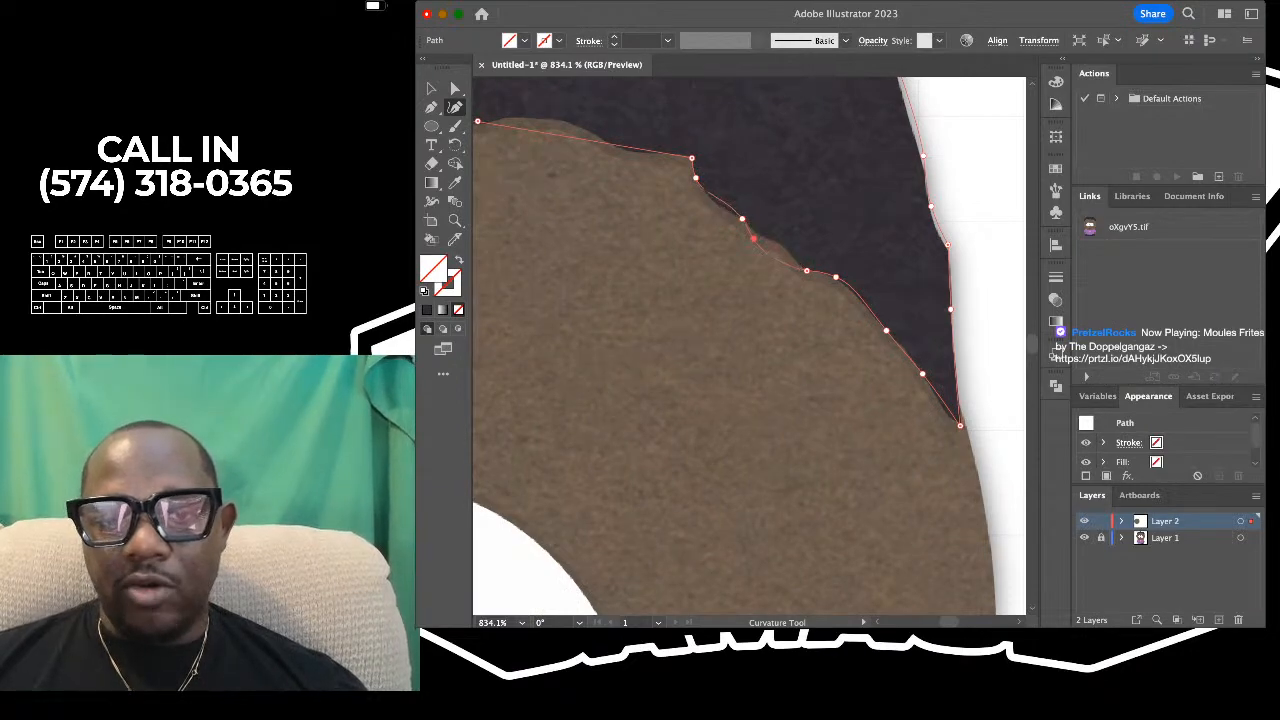
pyautogui.click(755, 237)
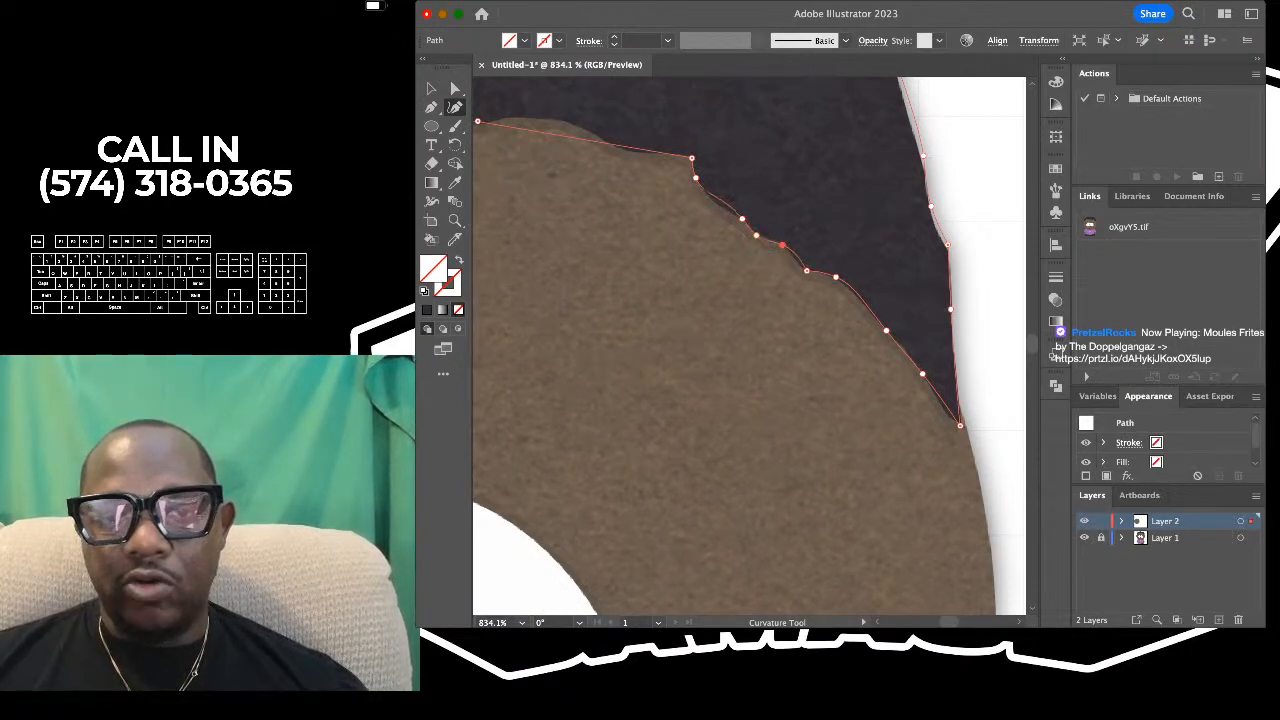
# - Bend the hairline segment left of that corner with curvature points to match the wavy edge above the right eye
pyautogui.scroll(-5, 782, 245)
pyautogui.scroll(5, 584, 177)
pyautogui.click(800, 197)
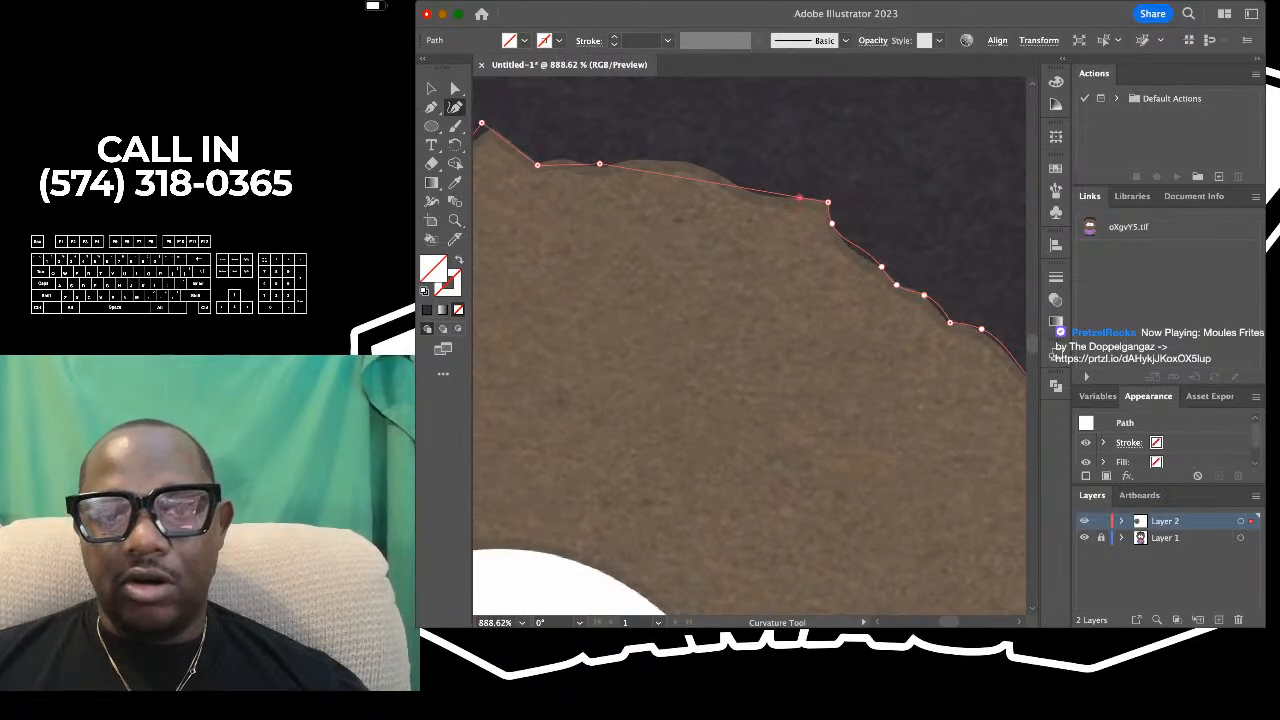
pyautogui.moveTo(800, 197); pyautogui.dragTo(764, 196)
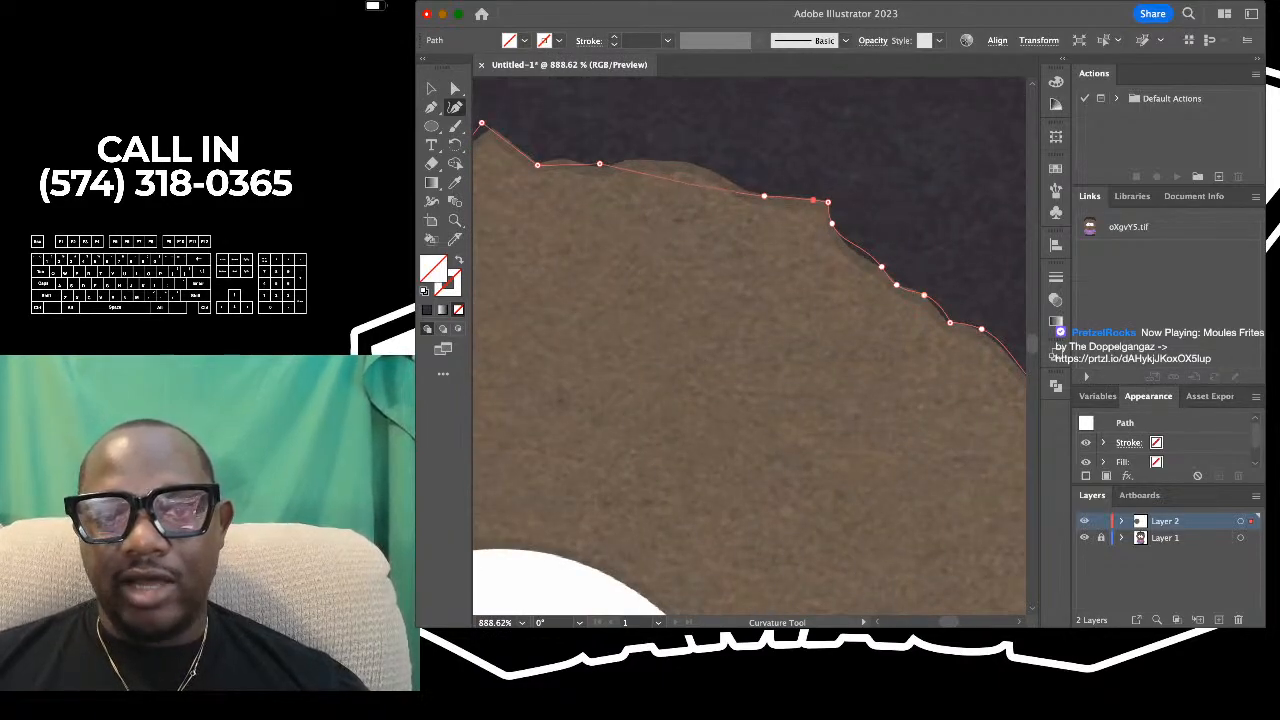
pyautogui.moveTo(682, 181); pyautogui.dragTo(682, 162)
pyautogui.scroll(-4, 679, 163)
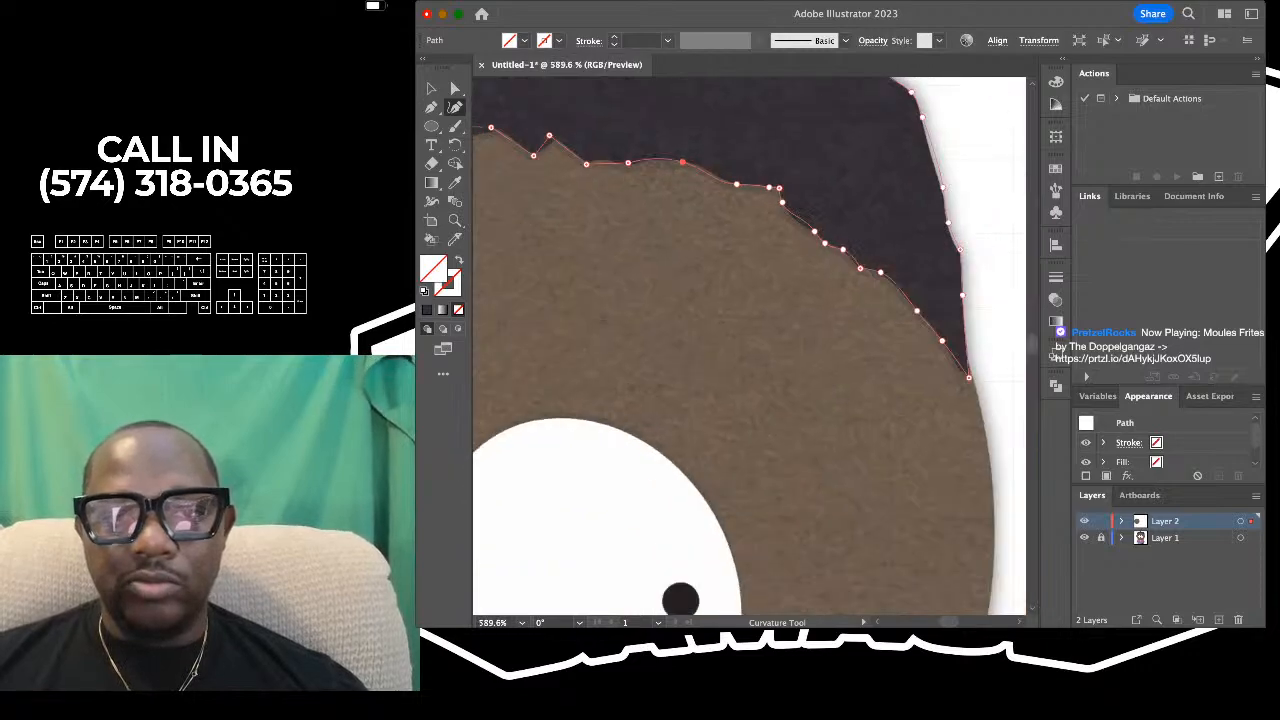
# - Reshape the small waves beside the hairline's zigzag notch and move the notch's peak point onto the reference edge
pyautogui.scroll(6, 524, 163)
pyautogui.scroll(1, 690, 165)
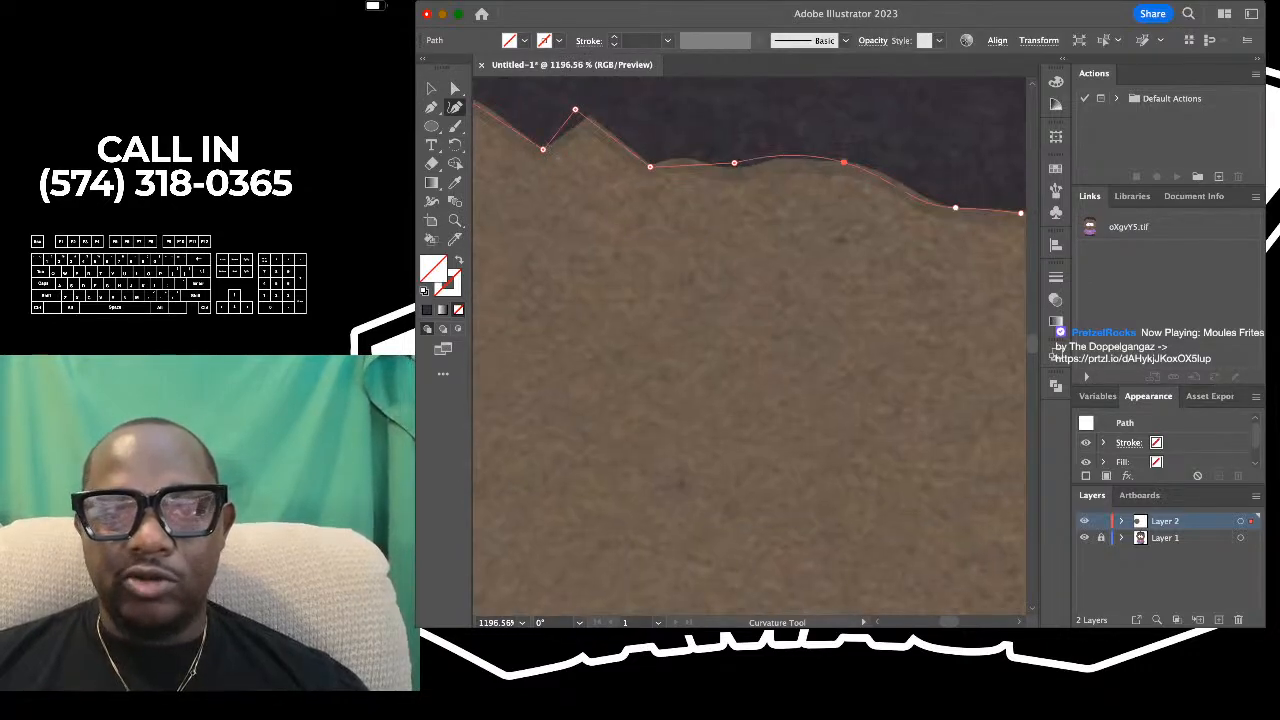
pyautogui.moveTo(734, 162); pyautogui.dragTo(769, 159)
pyautogui.hscroll(-3, 769, 160)
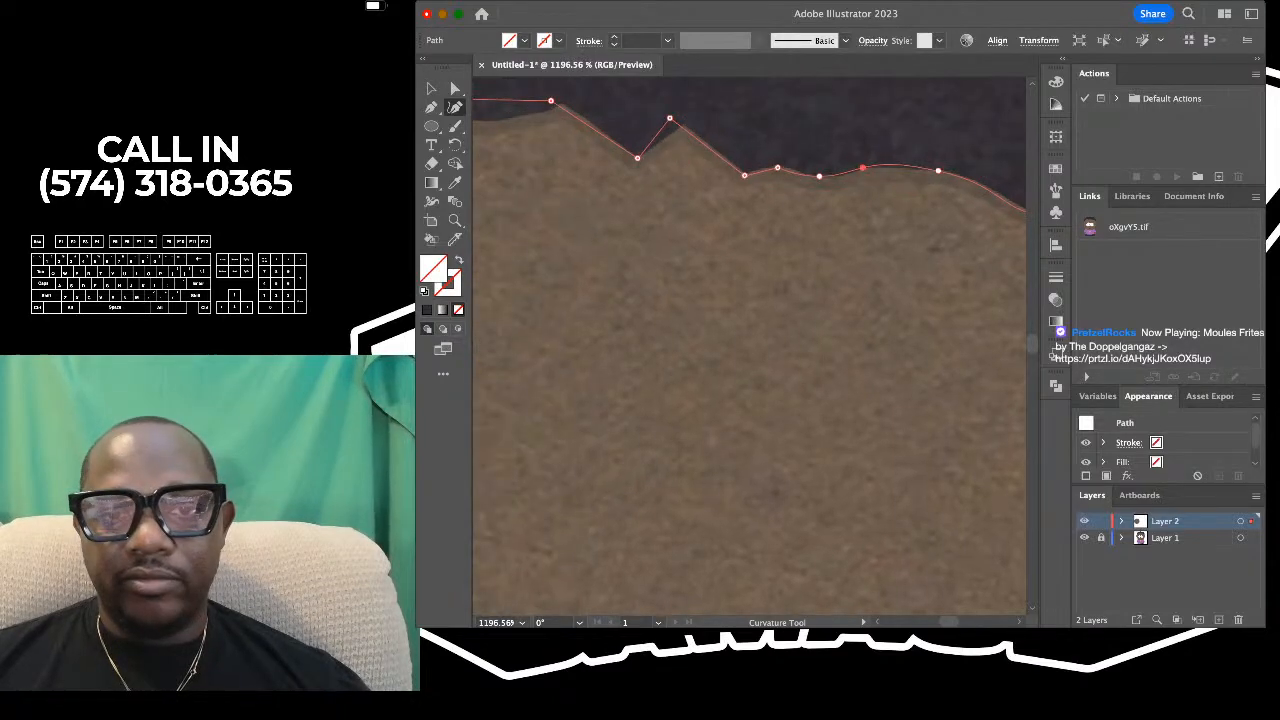
pyautogui.moveTo(670, 118); pyautogui.dragTo(688, 121)
pyautogui.scroll(-5, 690, 124)
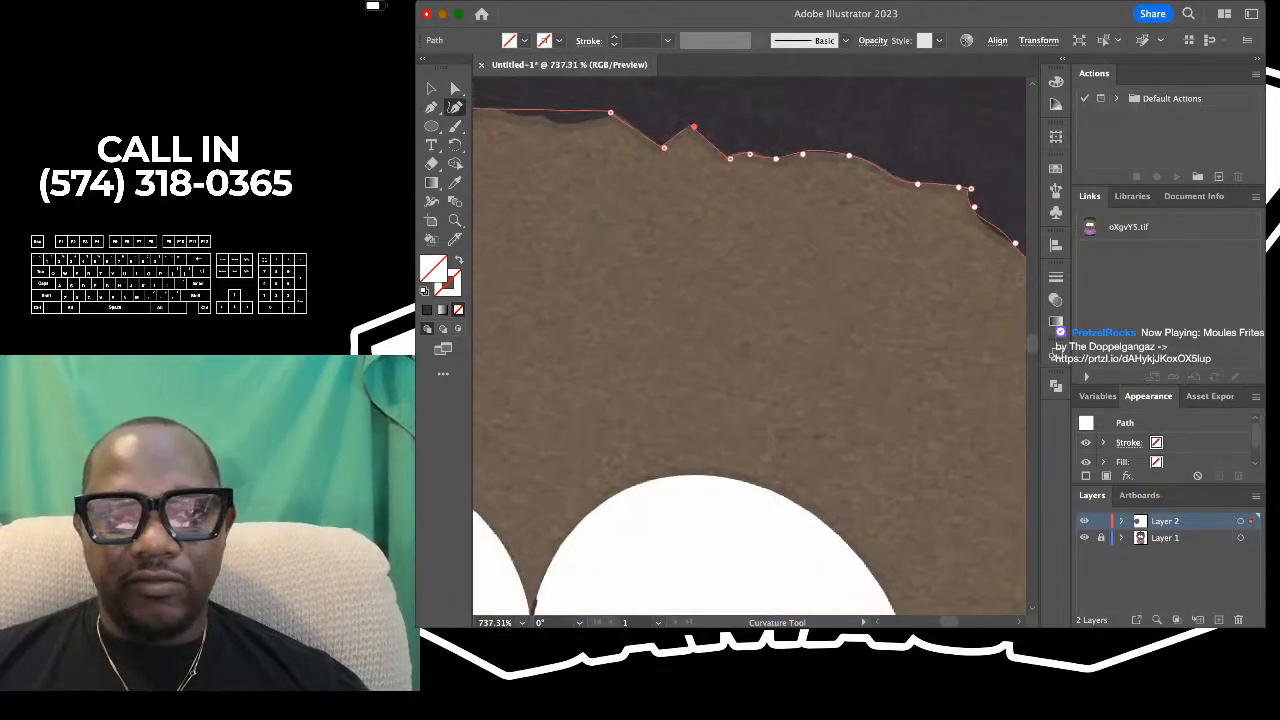
# - Bend the hairline just left of the zigzag notch with curvature points to follow the reference's shallow waves
pyautogui.scroll(4, 660, 150)
pyautogui.scroll(1, 692, 118)
pyautogui.moveTo(722, 172); pyautogui.dragTo(774, 177)
pyautogui.moveTo(692, 202); pyautogui.dragTo(607, 177)
pyautogui.hscroll(-2, 664, 184)
pyautogui.hscroll(-5, 610, 176)
pyautogui.moveTo(672, 131); pyautogui.dragTo(661, 159)
# - Shape the dip between the next two hairline bumps by pulling its curvature points down onto the hair's edge
pyautogui.scroll(-3, 661, 159)
pyautogui.hscroll(-5, 661, 159)
pyautogui.scroll(3, 663, 158)
pyautogui.moveTo(757, 169); pyautogui.dragTo(644, 160)
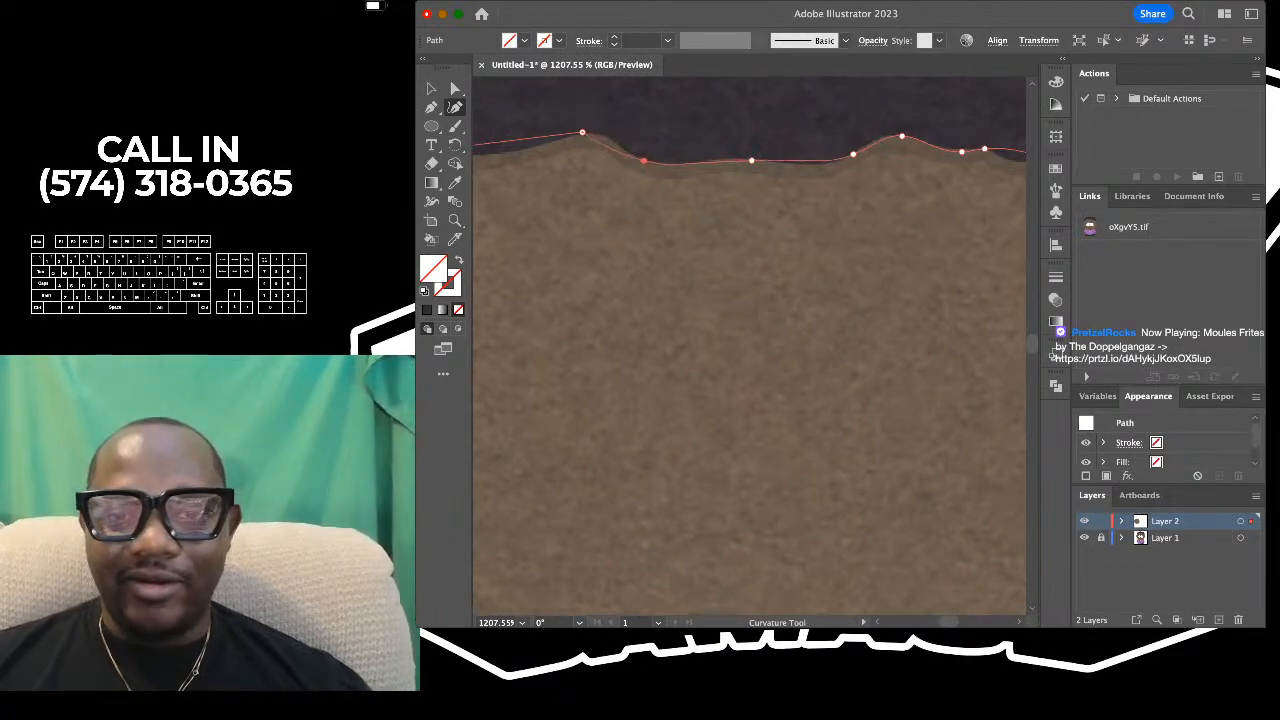
pyautogui.moveTo(853, 154); pyautogui.dragTo(826, 168)
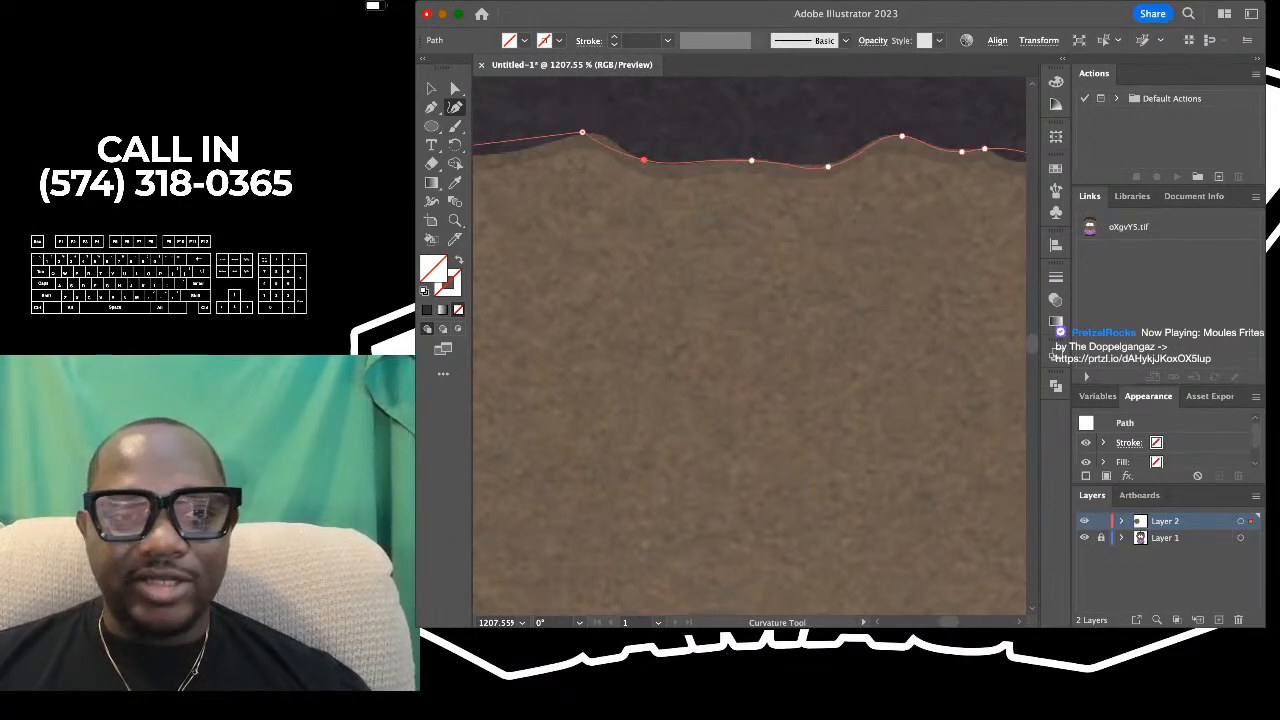
# - Fit the remaining upper hairline to the reference with curvature points up to the left corner
pyautogui.hscroll(-5, 826, 168)
pyautogui.moveTo(728, 160); pyautogui.dragTo(597, 180)
pyautogui.hscroll(-5, 734, 161)
pyautogui.hscroll(-5, 767, 169)
pyautogui.click(675, 167)
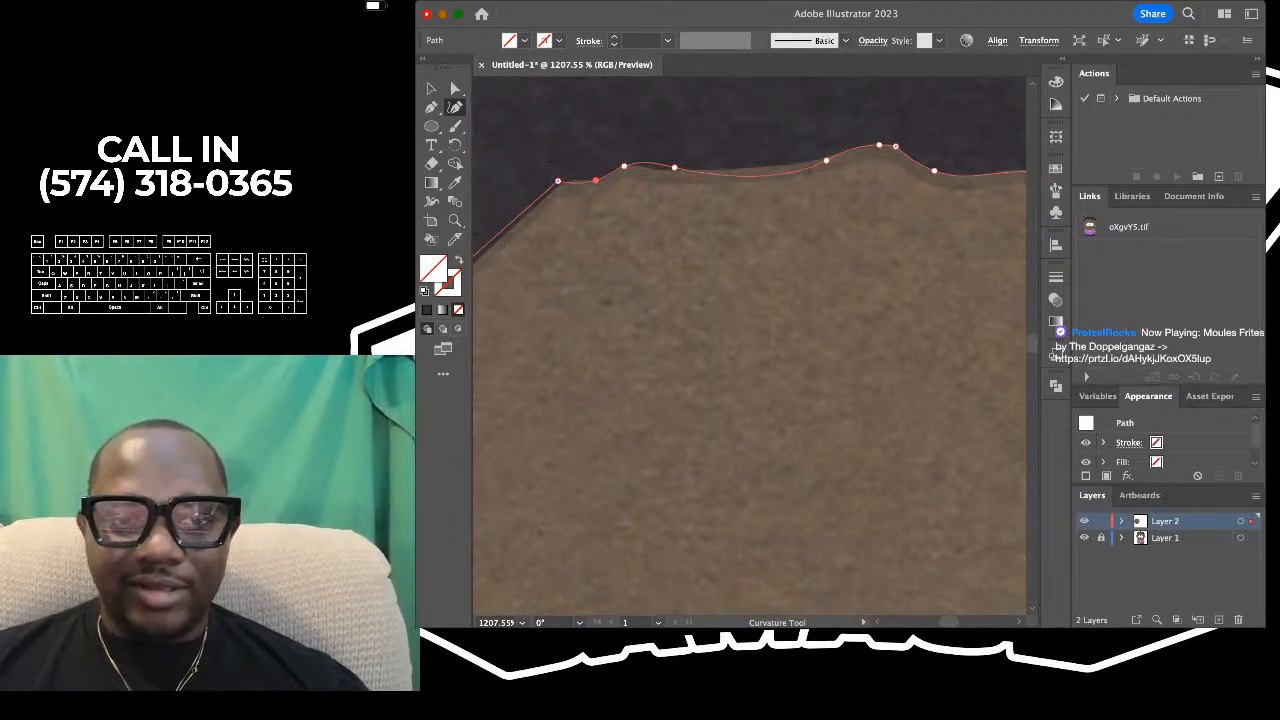
# - Curve the diagonal hairline below the left corner with curvature points that follow its small bump
pyautogui.scroll(-2, 597, 180)
pyautogui.scroll(4, 597, 180)
pyautogui.hscroll(-4, 597, 180)
pyautogui.moveTo(662, 209); pyautogui.dragTo(669, 213)
pyautogui.scroll(-5, 669, 213)
pyautogui.scroll(3, 669, 213)
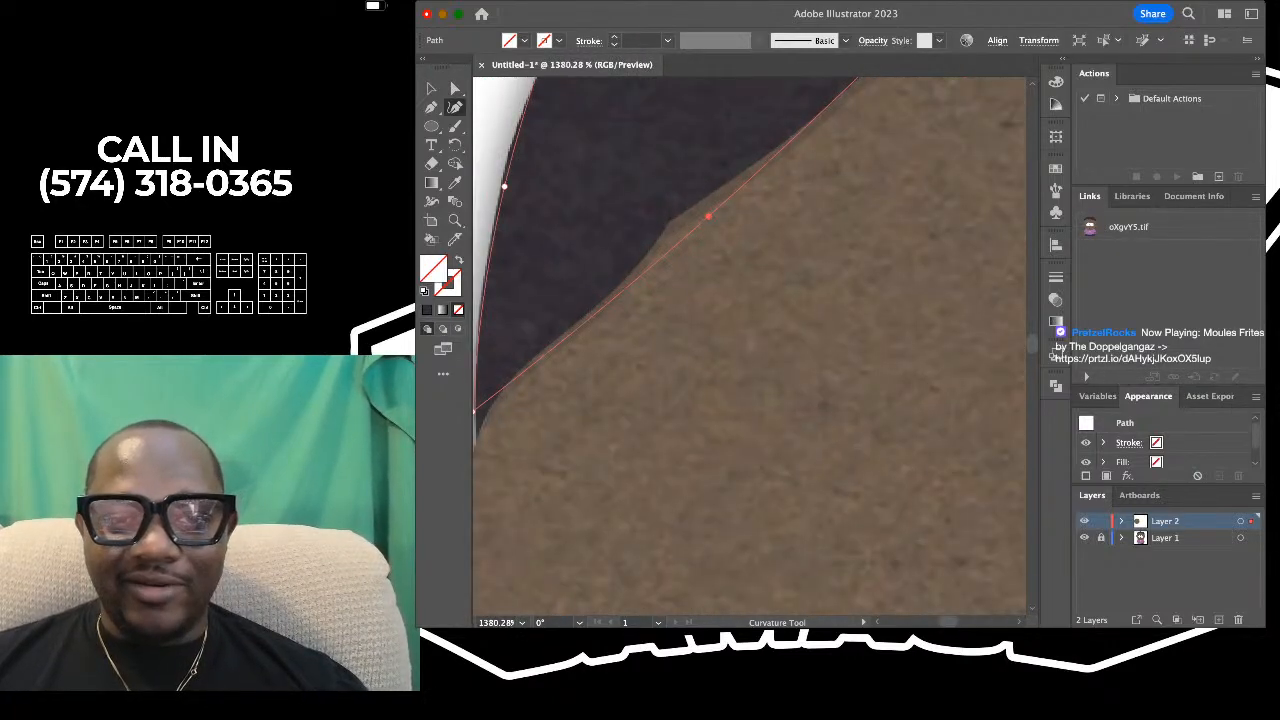
pyautogui.moveTo(711, 188); pyautogui.dragTo(717, 217)
pyautogui.hscroll(-4, 717, 191)
pyautogui.scroll(-2, 717, 191)
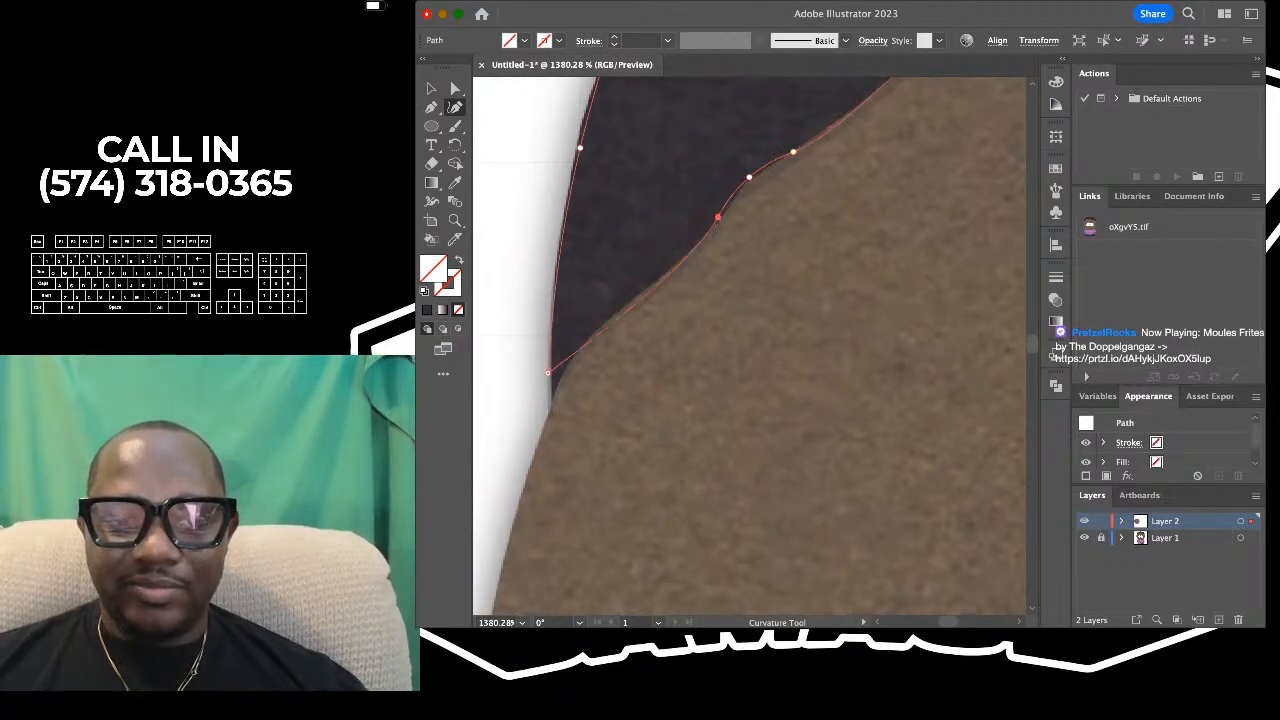
# - Move the hair path's left tip down to the reference tip and curve the hairline segment beside it
pyautogui.scroll(-4, 717, 217)
pyautogui.scroll(2, 717, 217)
pyautogui.moveTo(572, 252); pyautogui.dragTo(575, 291)
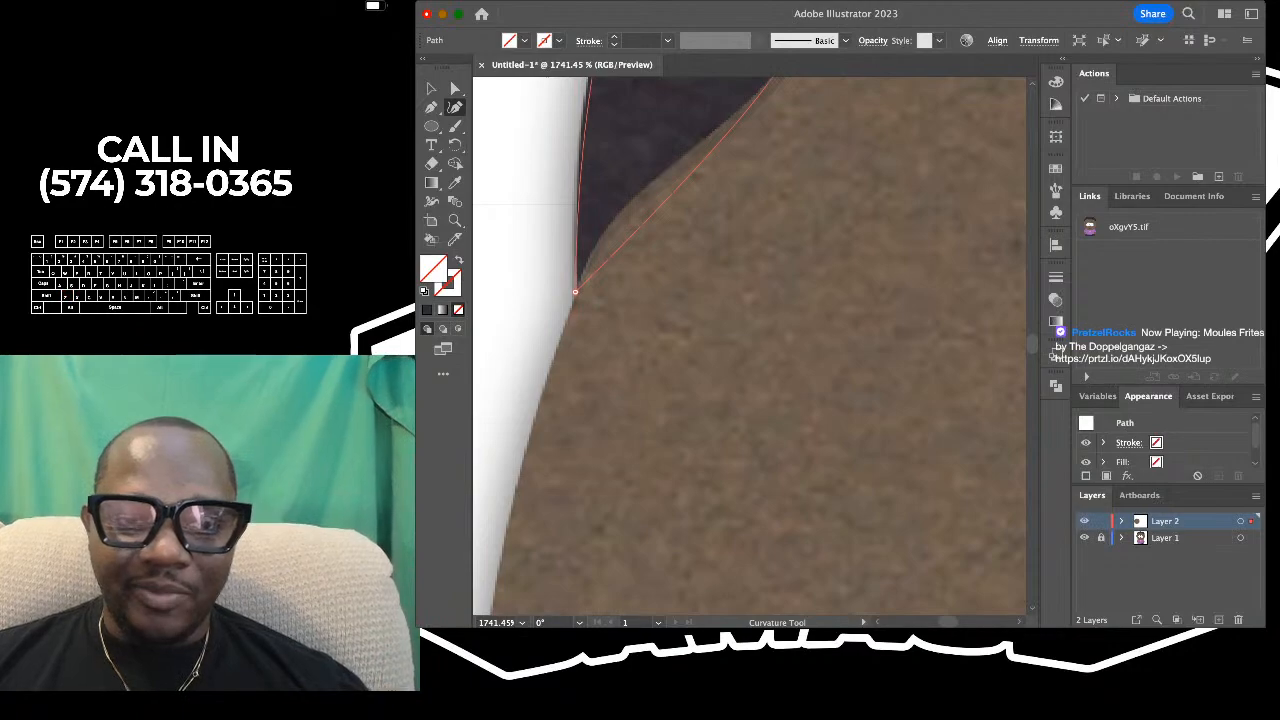
pyautogui.moveTo(606, 261); pyautogui.dragTo(596, 251)
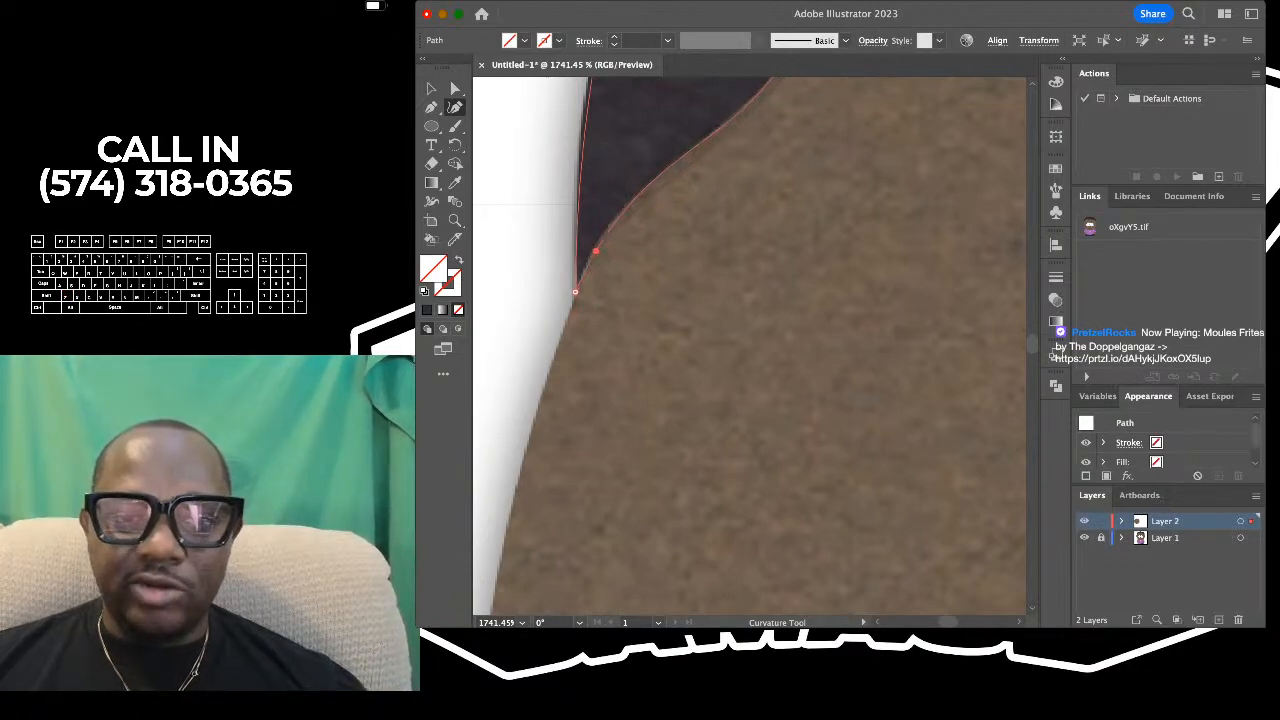
# - Fill the finished hair path with the dark hair color sampled from the reference using the Eyedropper
pyautogui.scroll(-5, 596, 251)
pyautogui.scroll(-6, 596, 251)
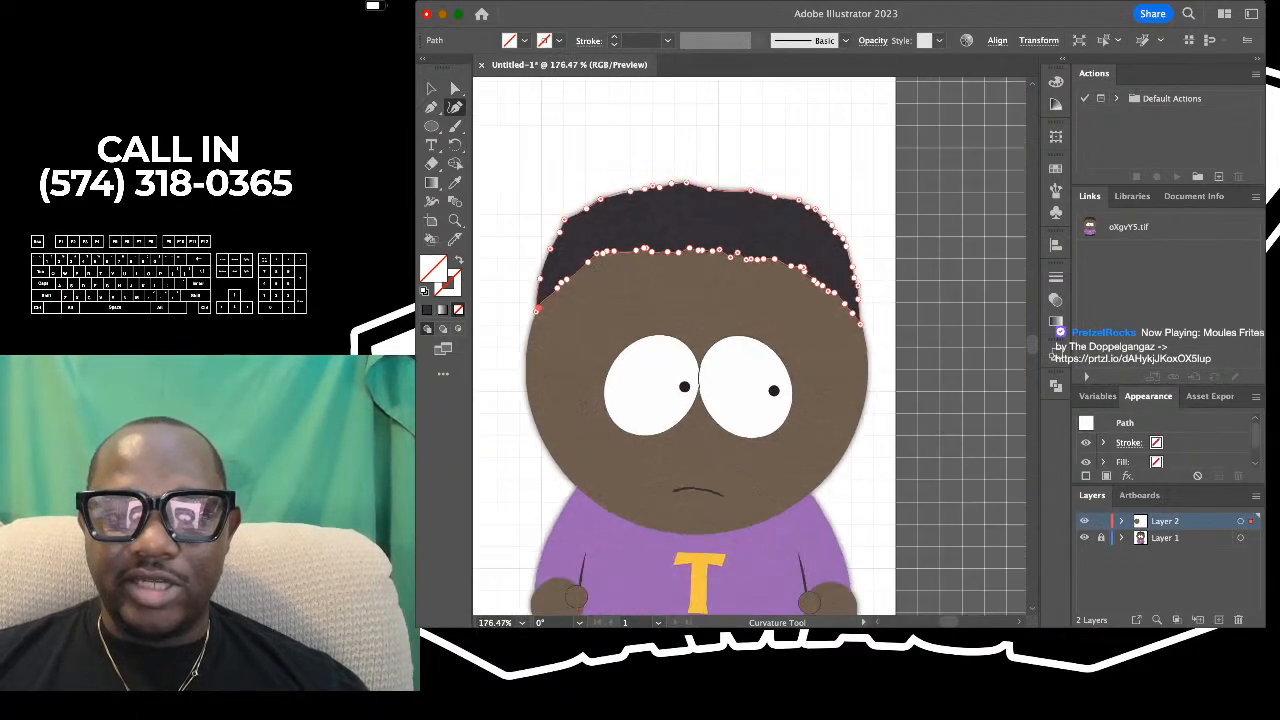
pyautogui.scroll(4, 632, 133)
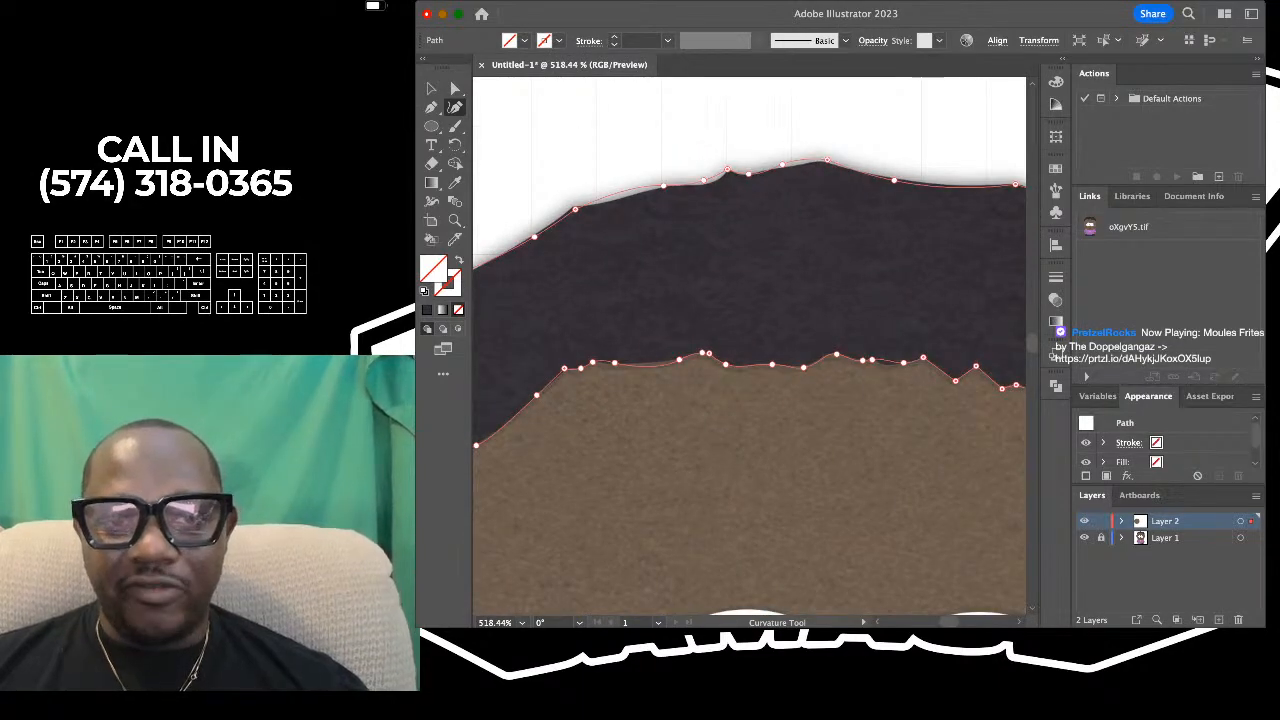
pyautogui.scroll(-5, 625, 195)
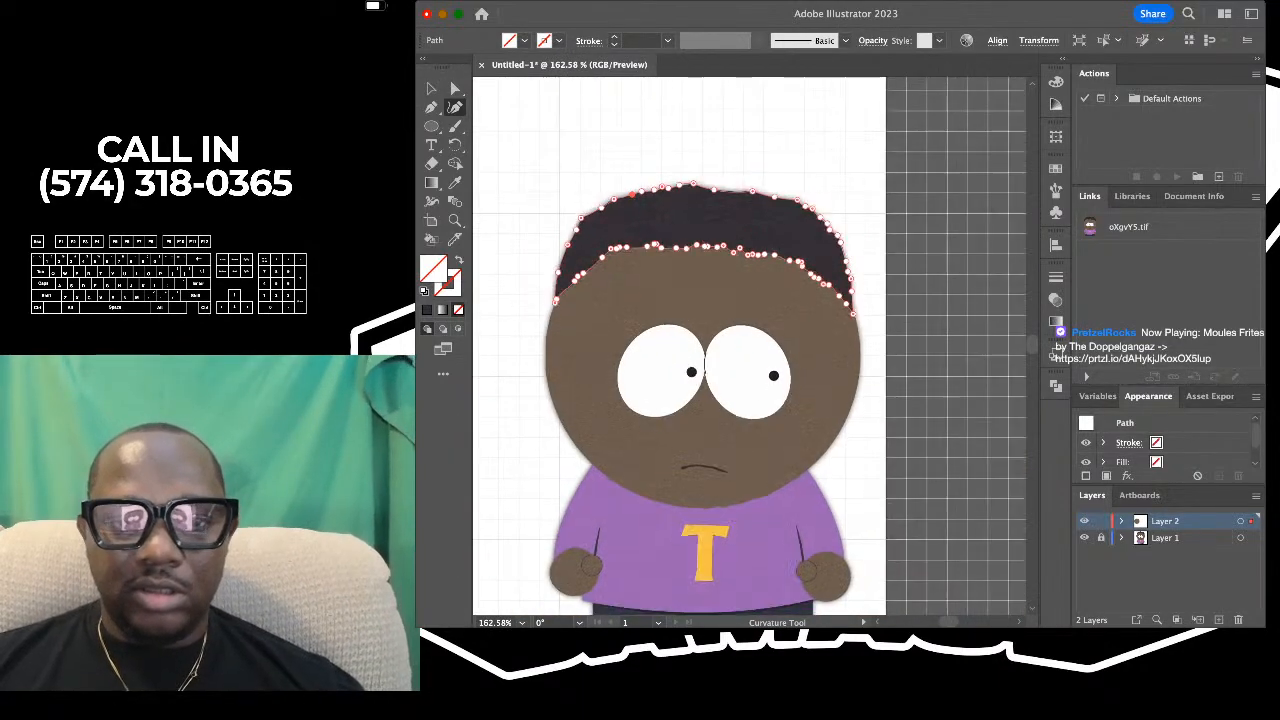
pyautogui.scroll(-3, 880, 132)
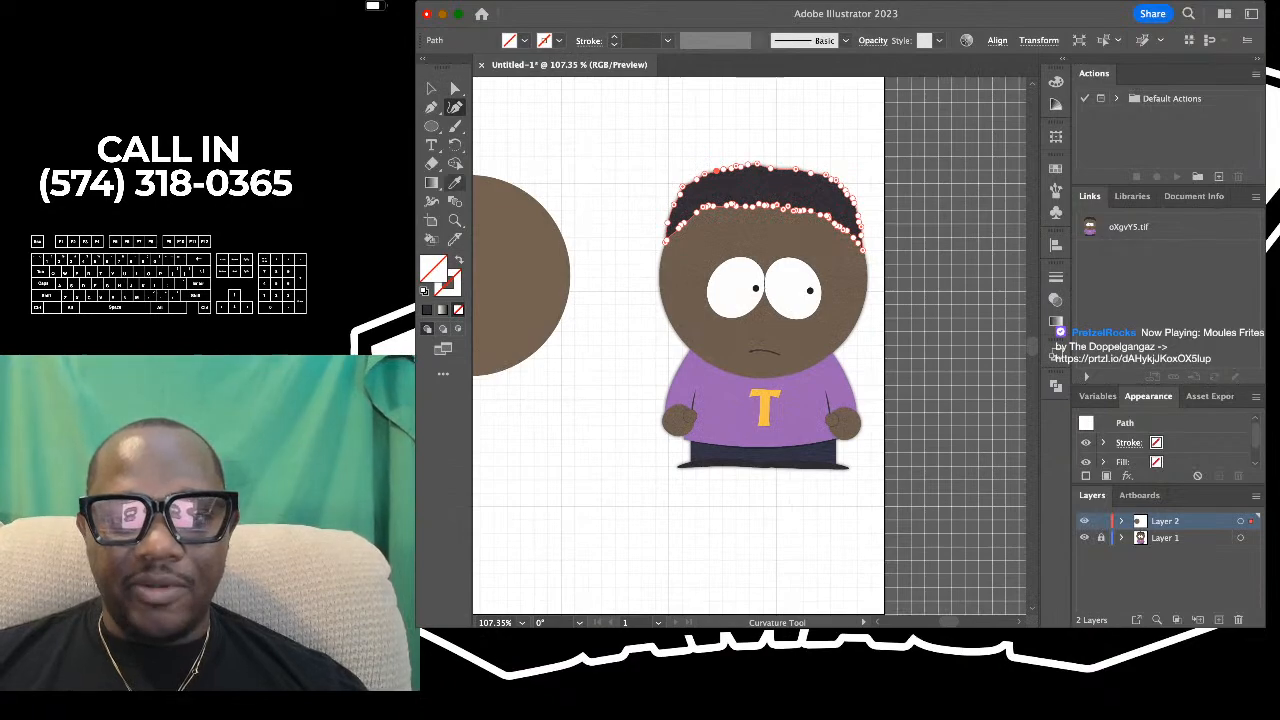
pyautogui.click(455, 182)
pyautogui.scroll(4, 729, 176)
pyautogui.click(729, 178)
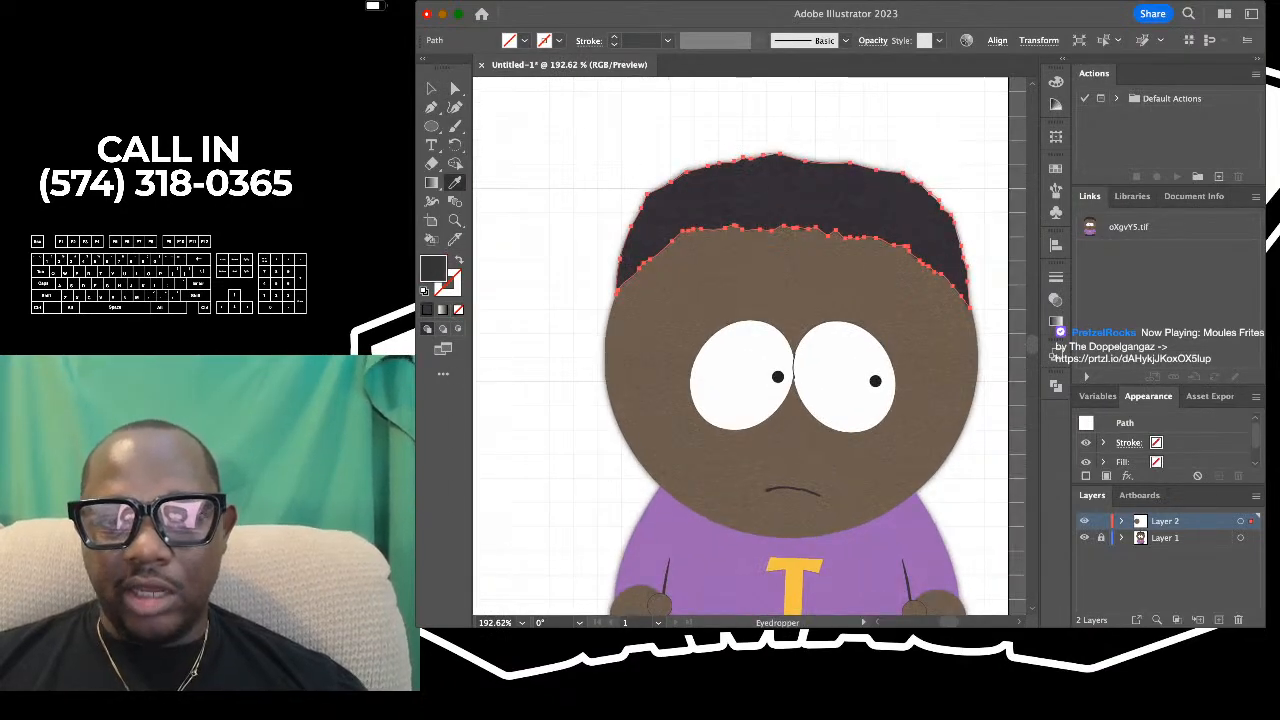
# - Move the filled hair shape from the reference onto the top of the brown head circle and deselect it
pyautogui.scroll(-4, 795, 198)
pyautogui.press('v')
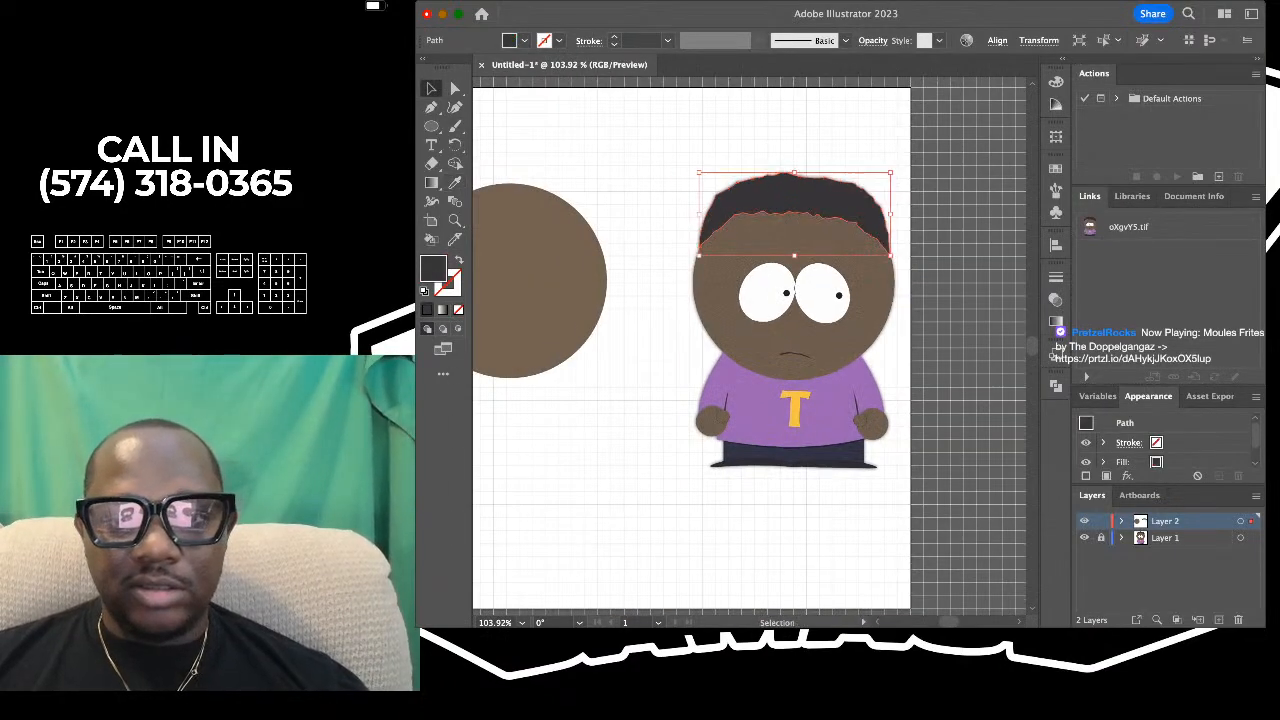
pyautogui.scroll(-2, 750, 346)
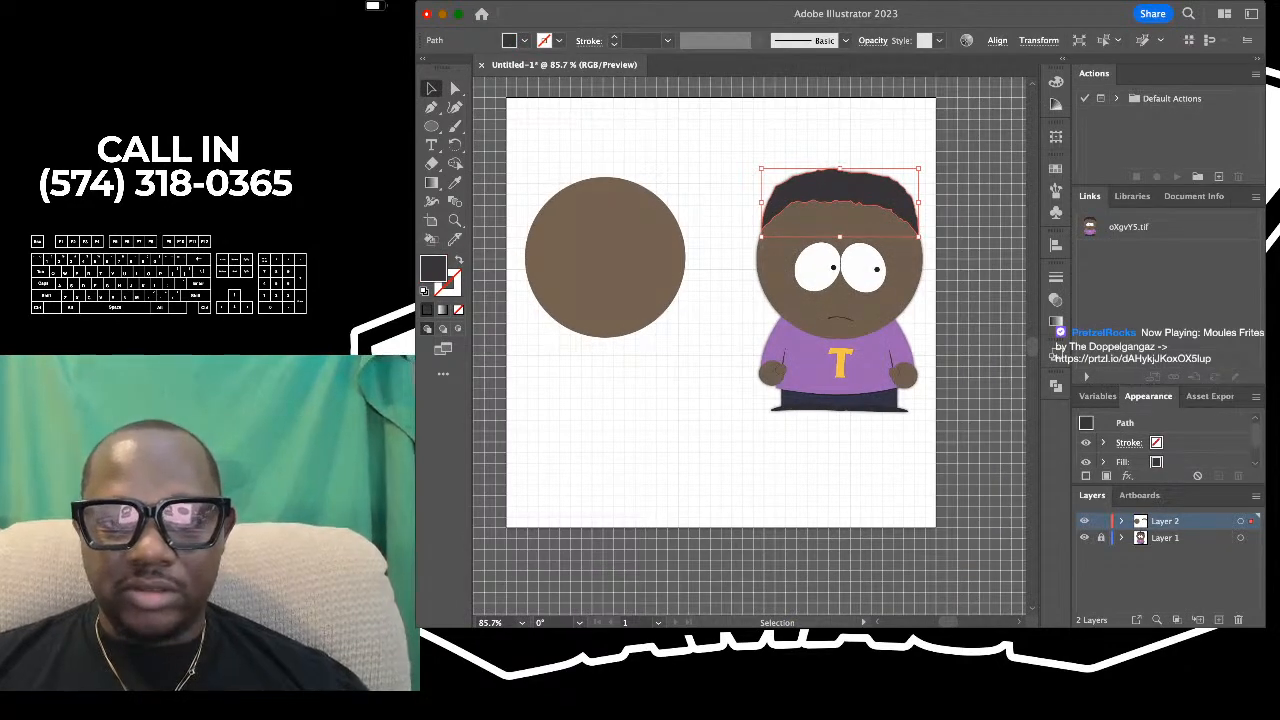
pyautogui.moveTo(840, 187); pyautogui.dragTo(612, 187)
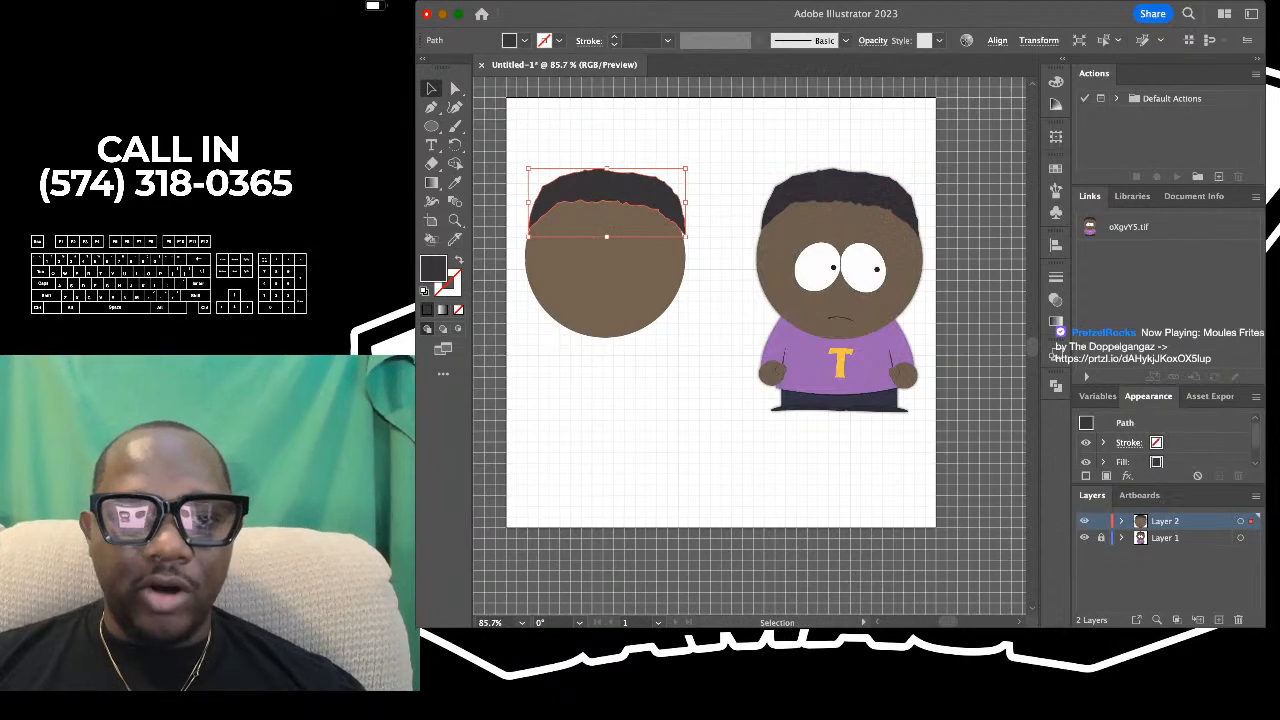
pyautogui.scroll(3, 525, 209)
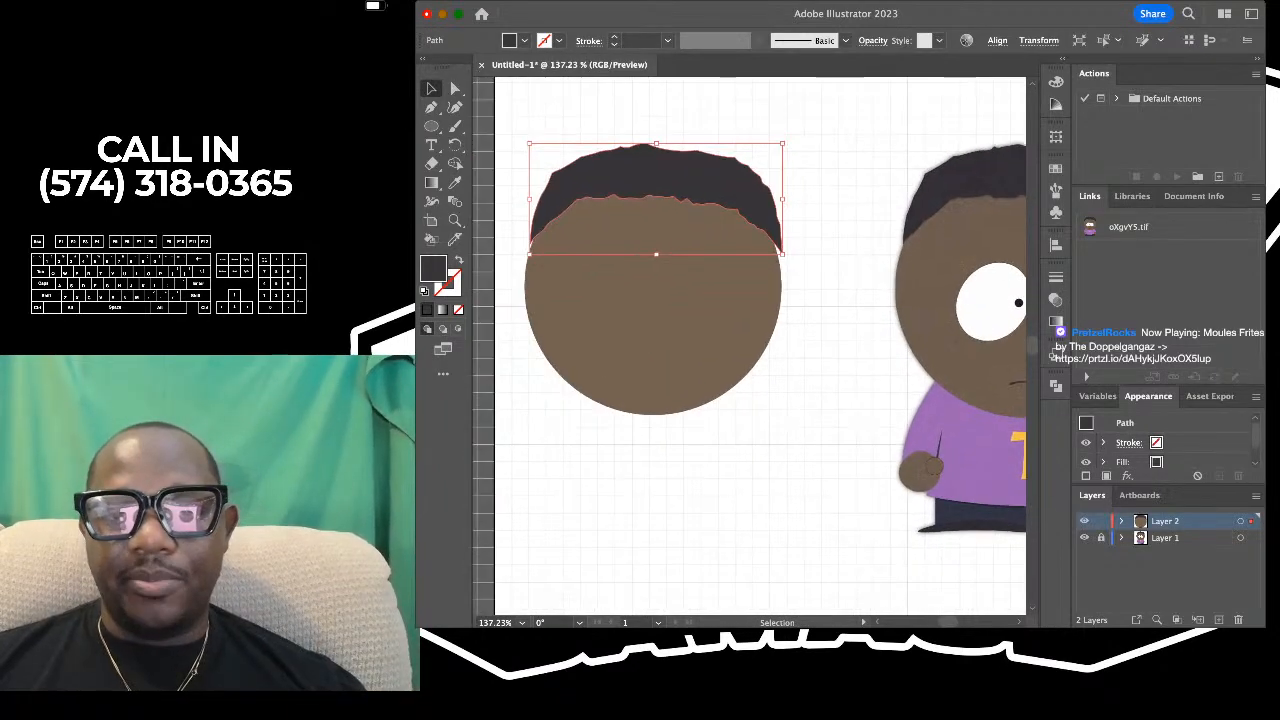
pyautogui.press('super+shift+a')
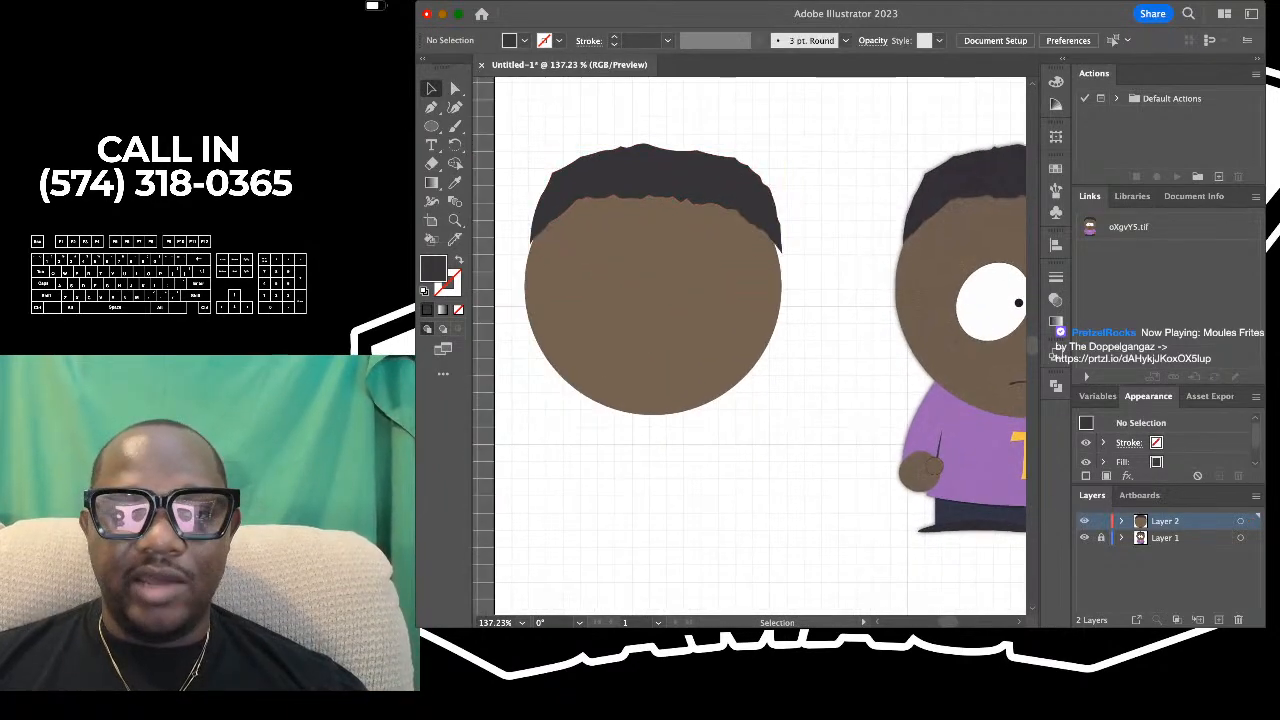
# - Send the hair shape behind the brown head circle and bring it back to the front
pyautogui.scroll(-4, 718, 220)
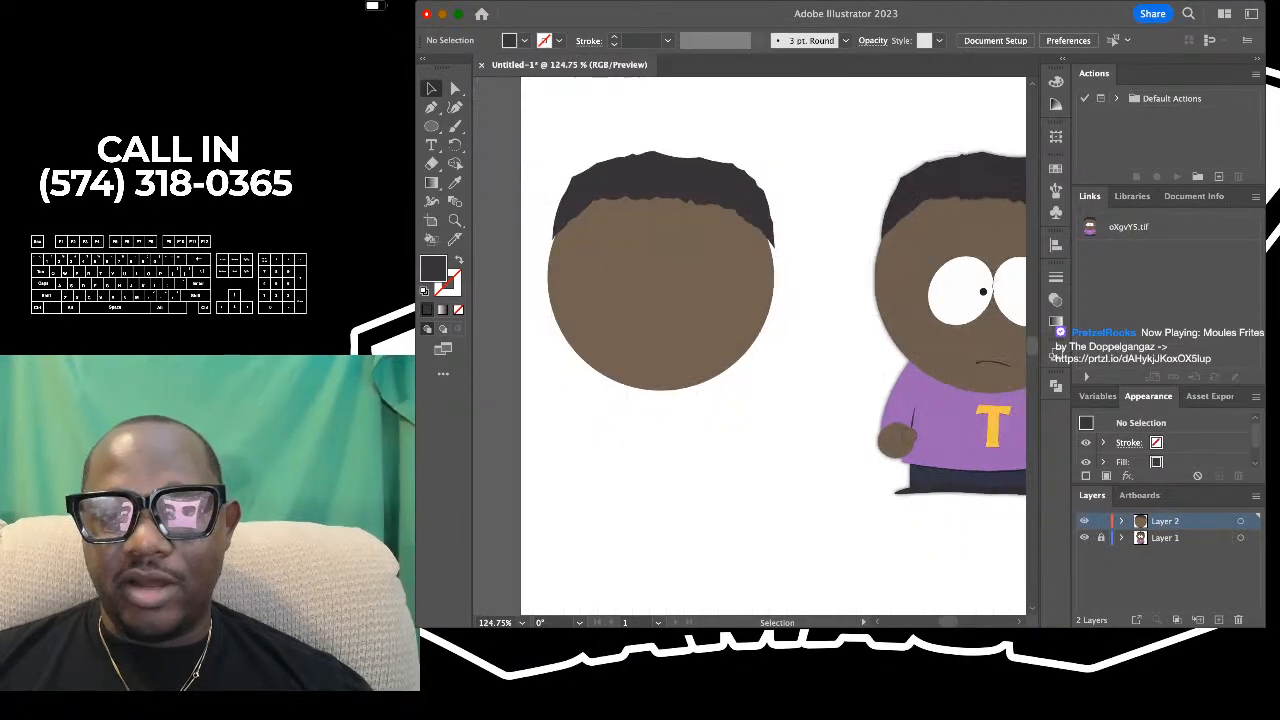
pyautogui.scroll(2, 718, 215)
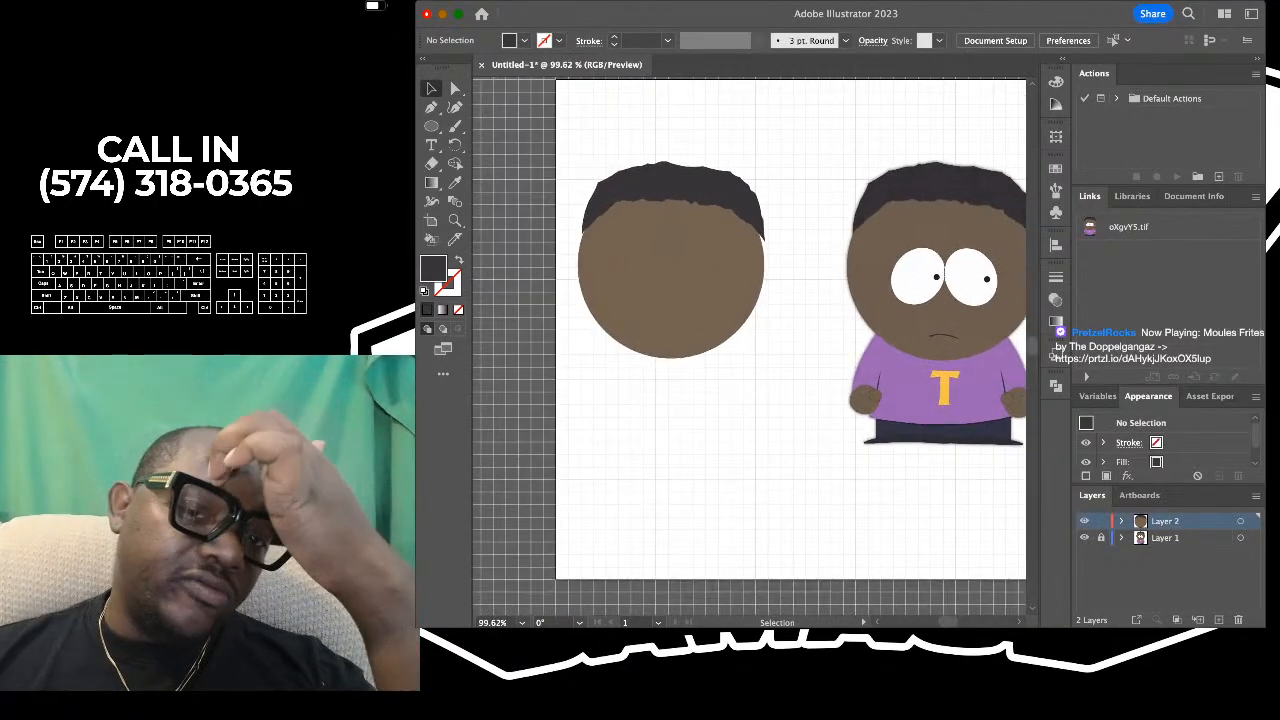
pyautogui.hscroll(-1, 719, 188)
pyautogui.scroll(4, 719, 188)
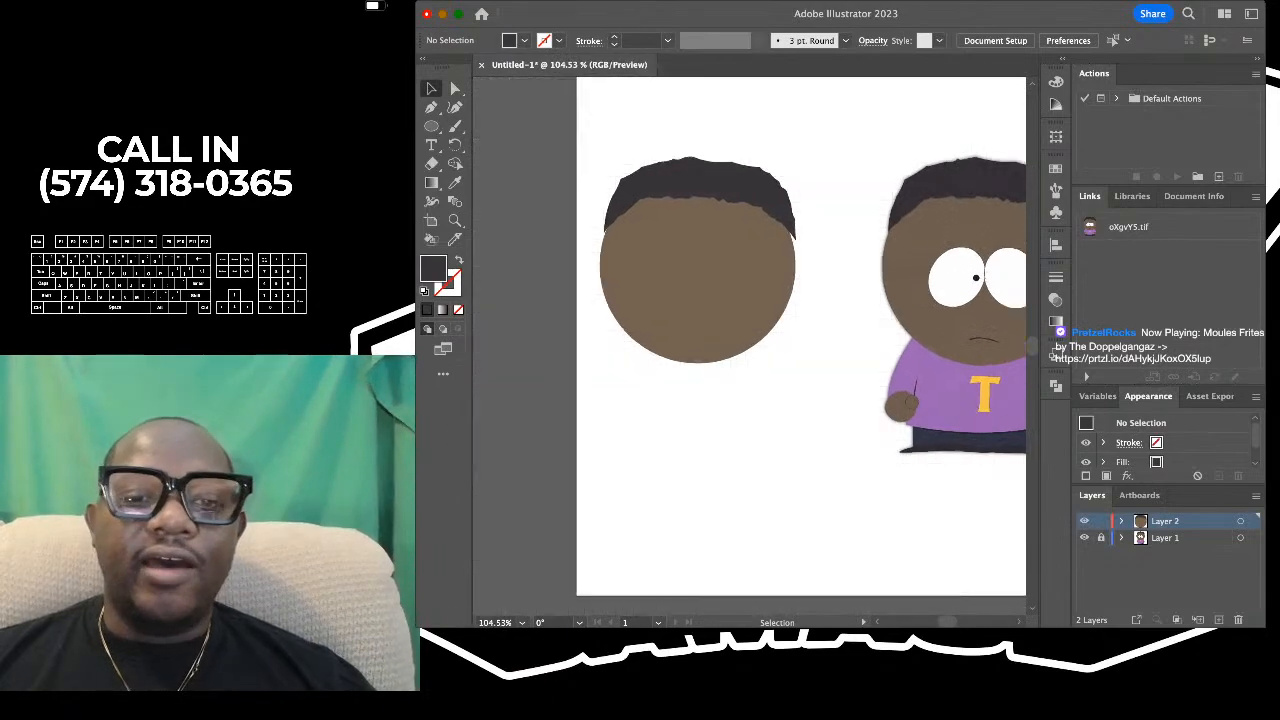
pyautogui.click(717, 175)
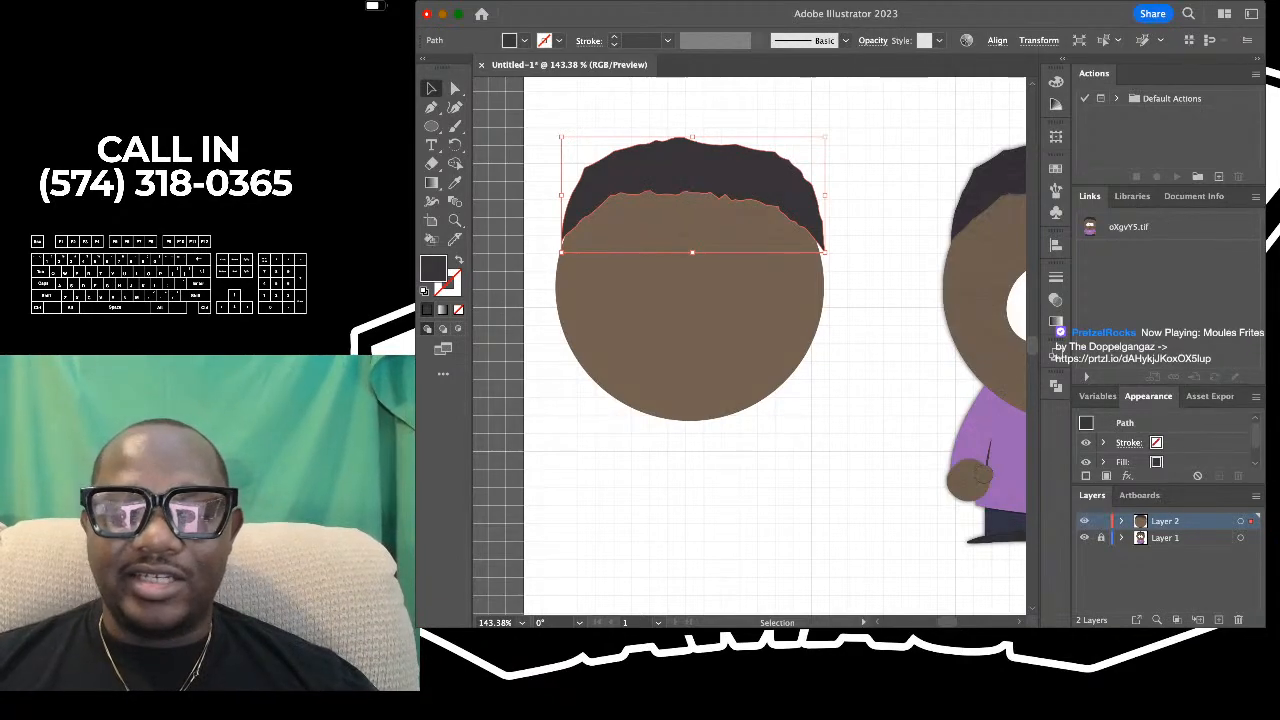
pyautogui.press('super+shift+bracketleft')
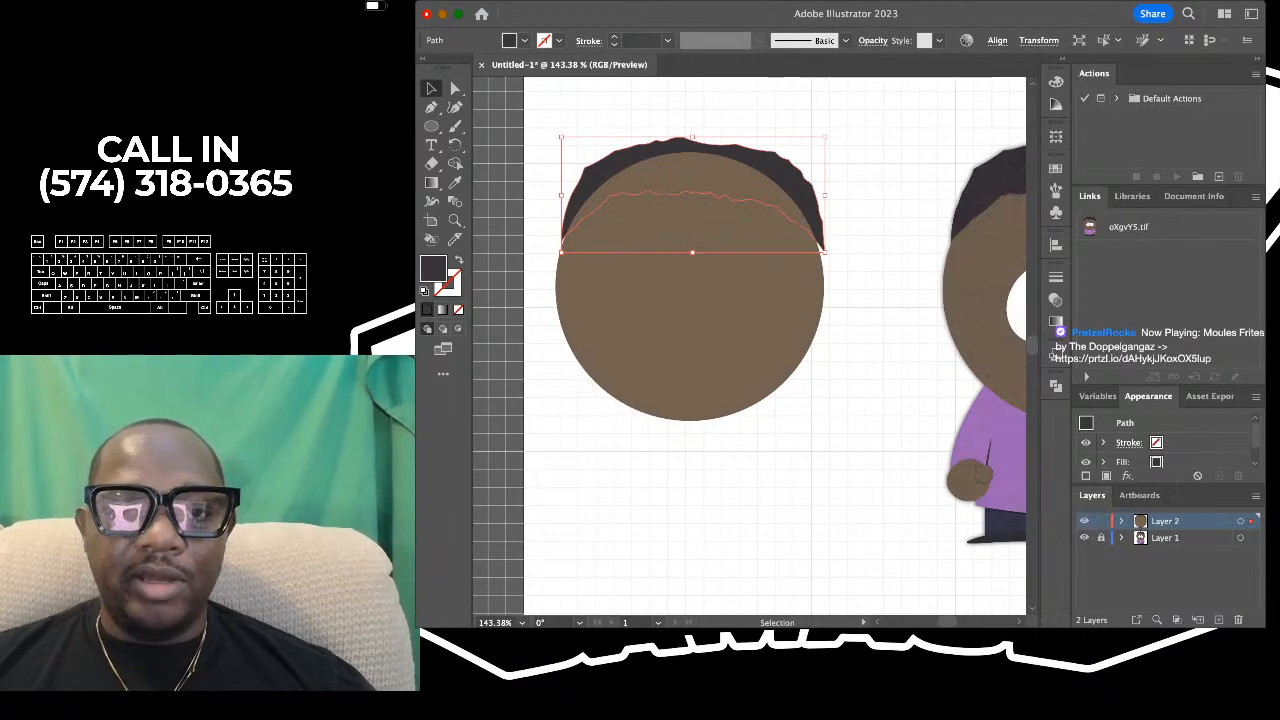
pyautogui.press('super+shift+a')
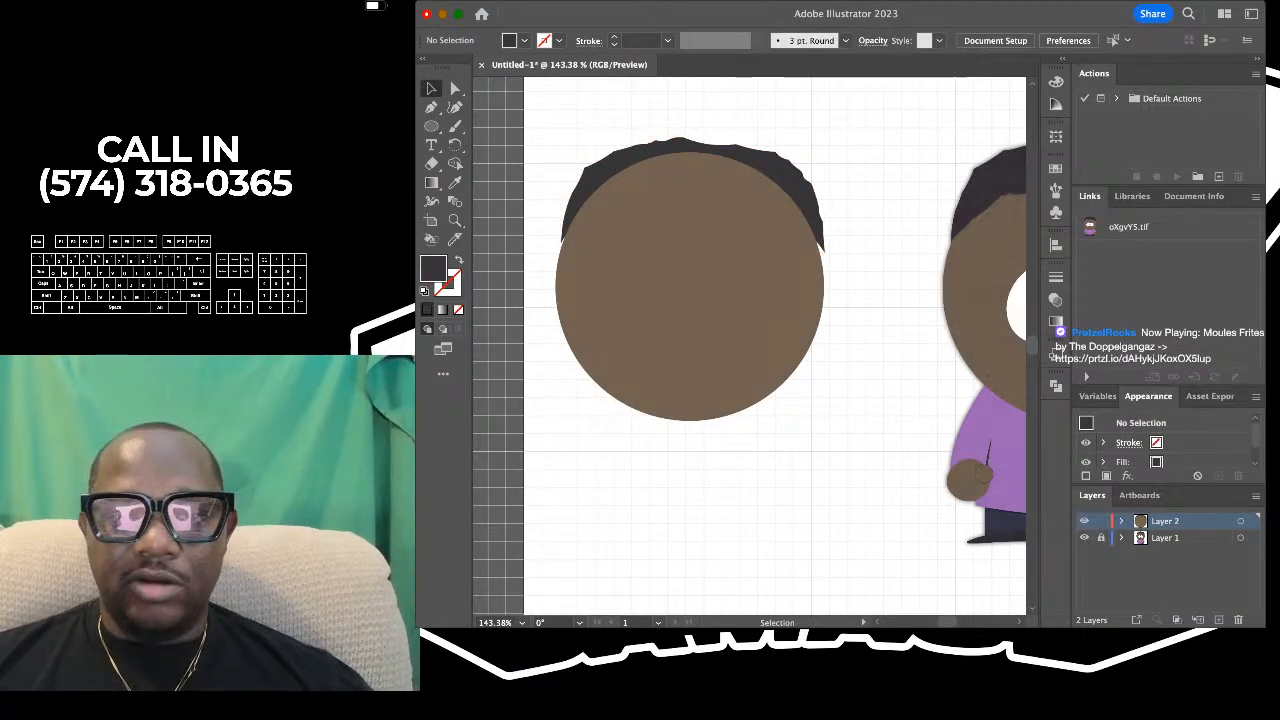
pyautogui.click(598, 172)
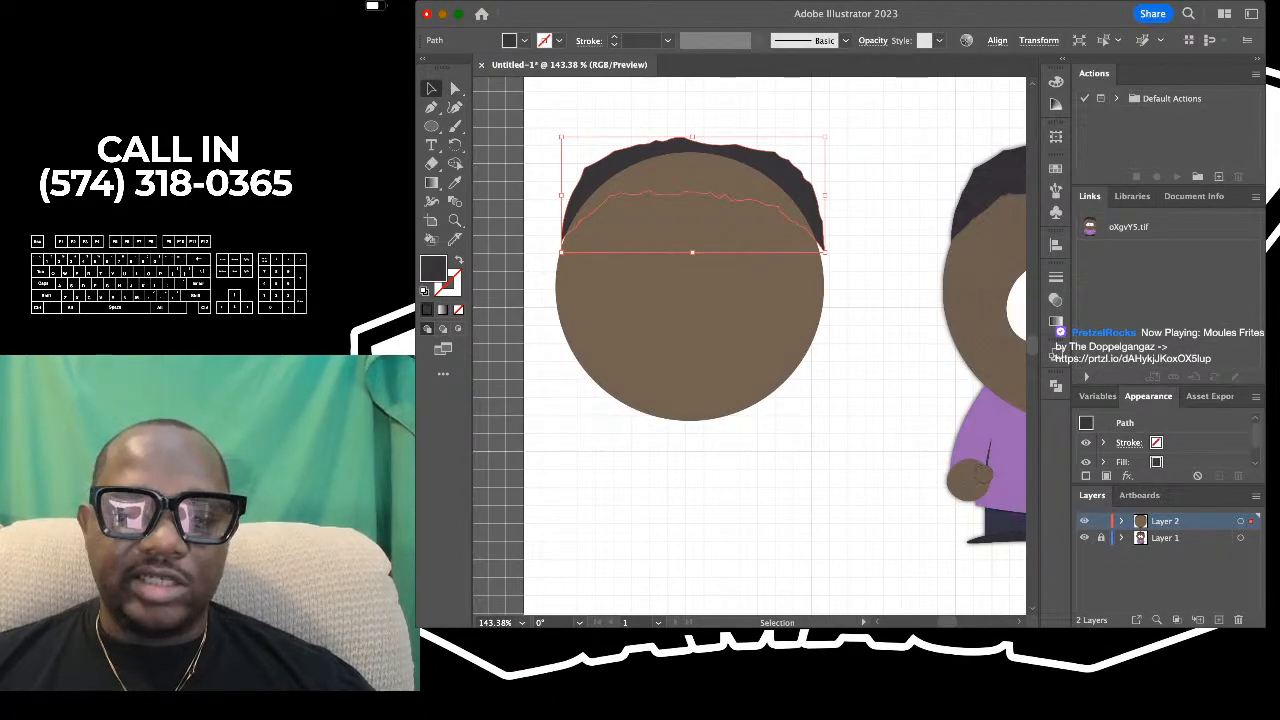
pyautogui.press('super+shift+bracketright')
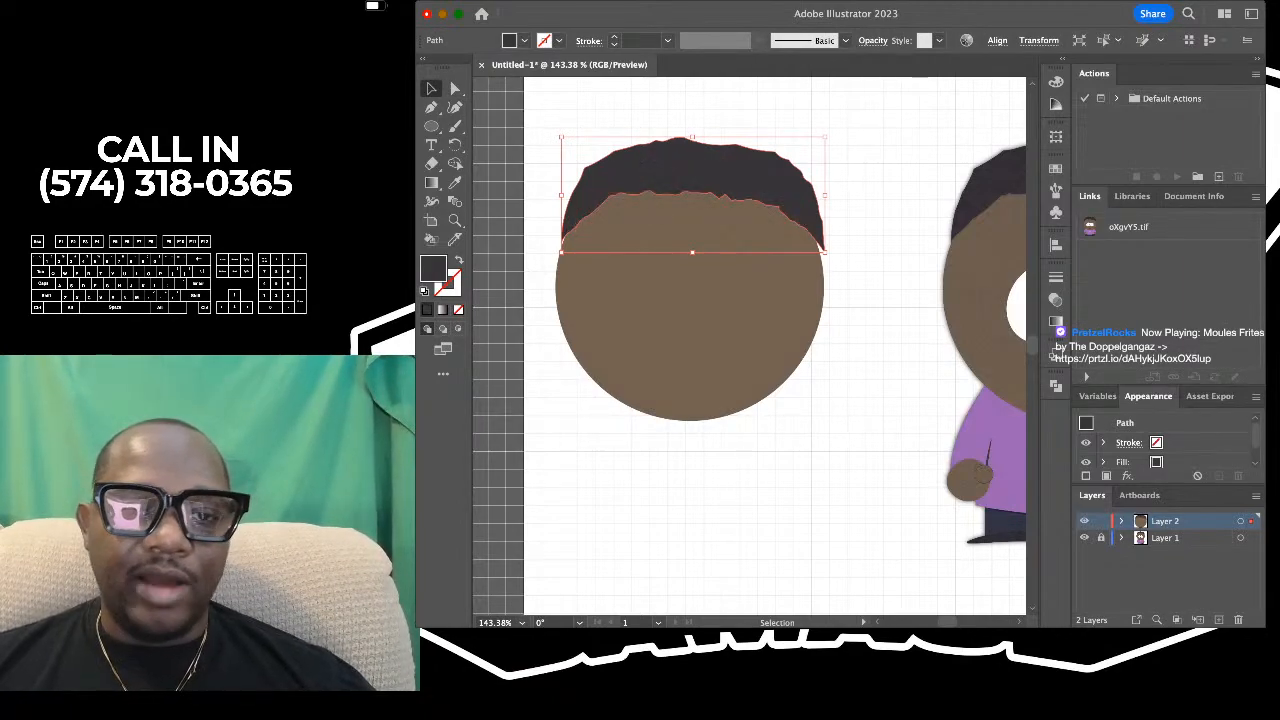
pyautogui.click(850, 315)
# - Enlarge the brown head circle slightly and proportionally from its right side so it reaches the right hair tip
pyautogui.scroll(-3, 850, 315)
pyautogui.hscroll(2, 850, 315)
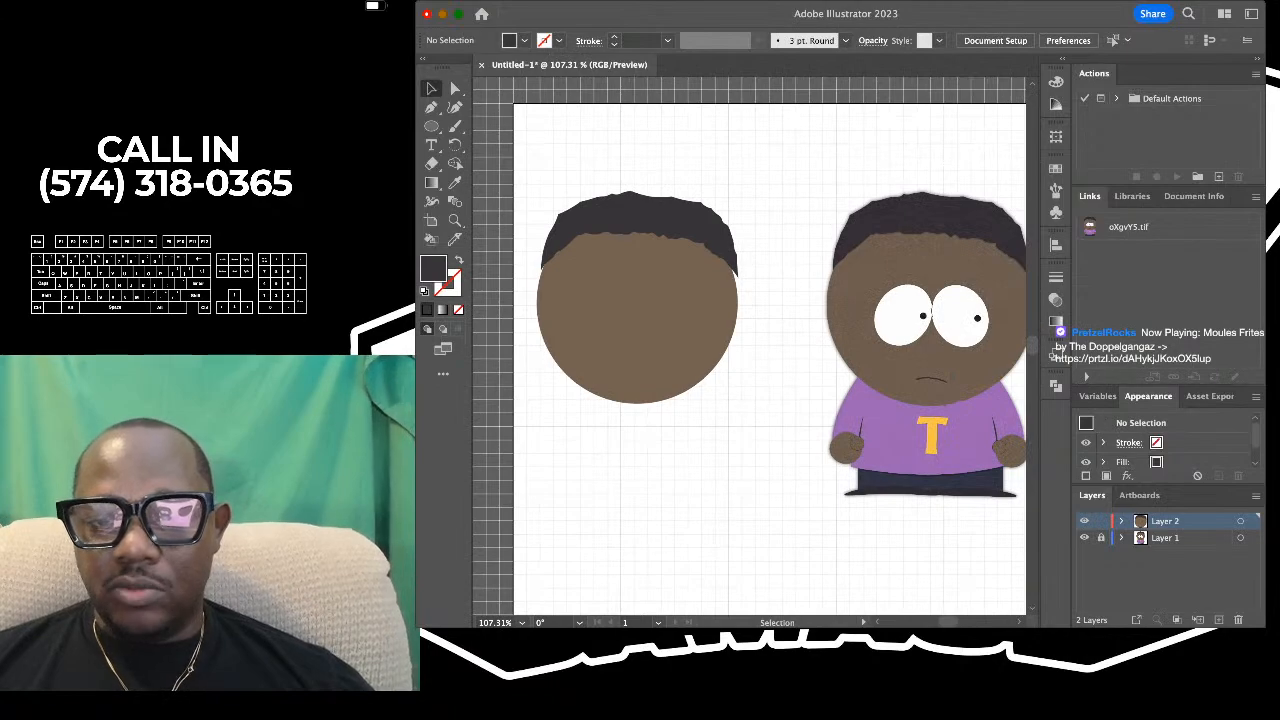
pyautogui.hscroll(2, 750, 345)
pyautogui.hscroll(-1, 750, 345)
pyautogui.click(628, 320)
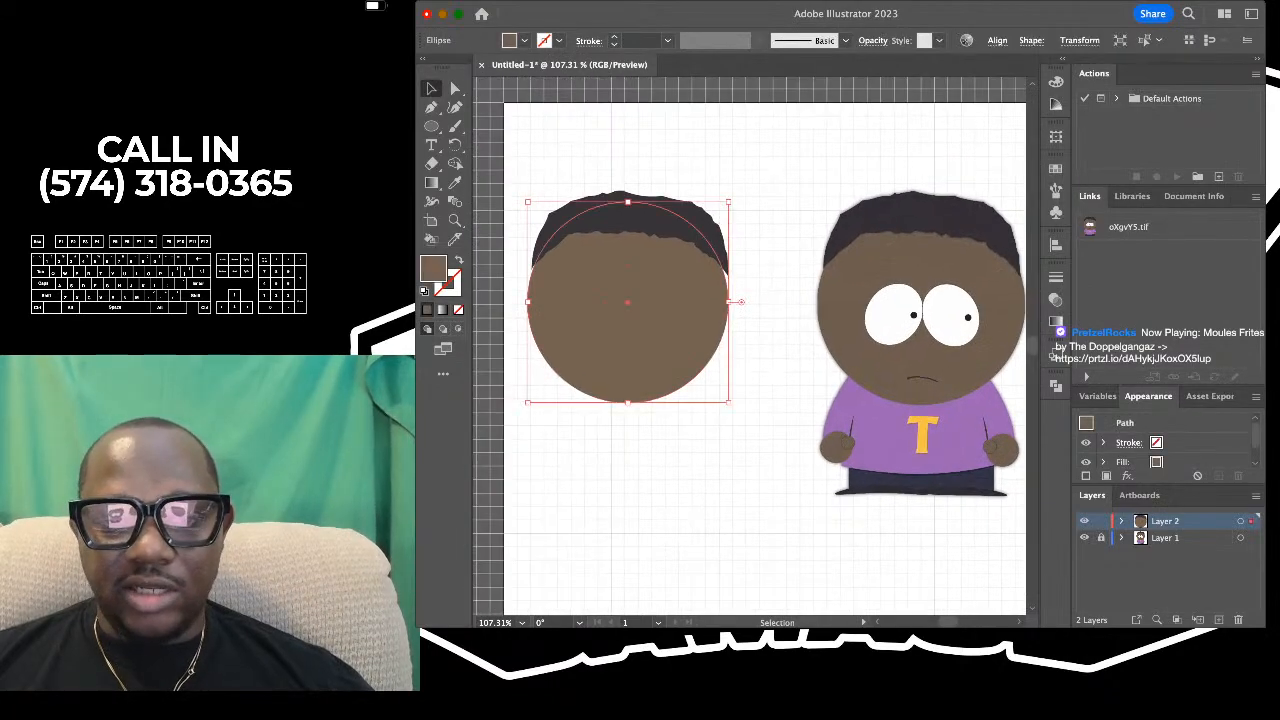
pyautogui.scroll(2, 677, 288)
pyautogui.scroll(-1, 677, 288)
pyautogui.hscroll(-1, 677, 288)
pyautogui.scroll(1, 677, 288)
pyautogui.scroll(-2, 675, 291)
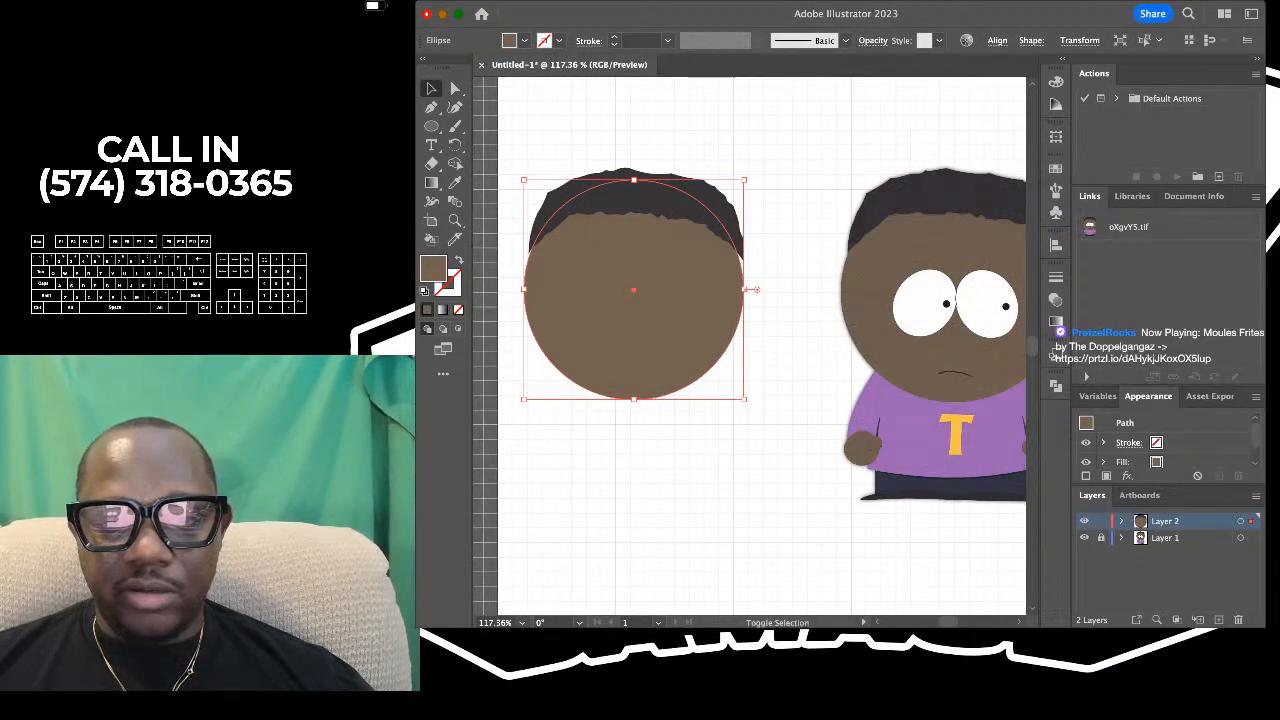
pyautogui.moveTo(755, 289); pyautogui.dragTo(750, 290)
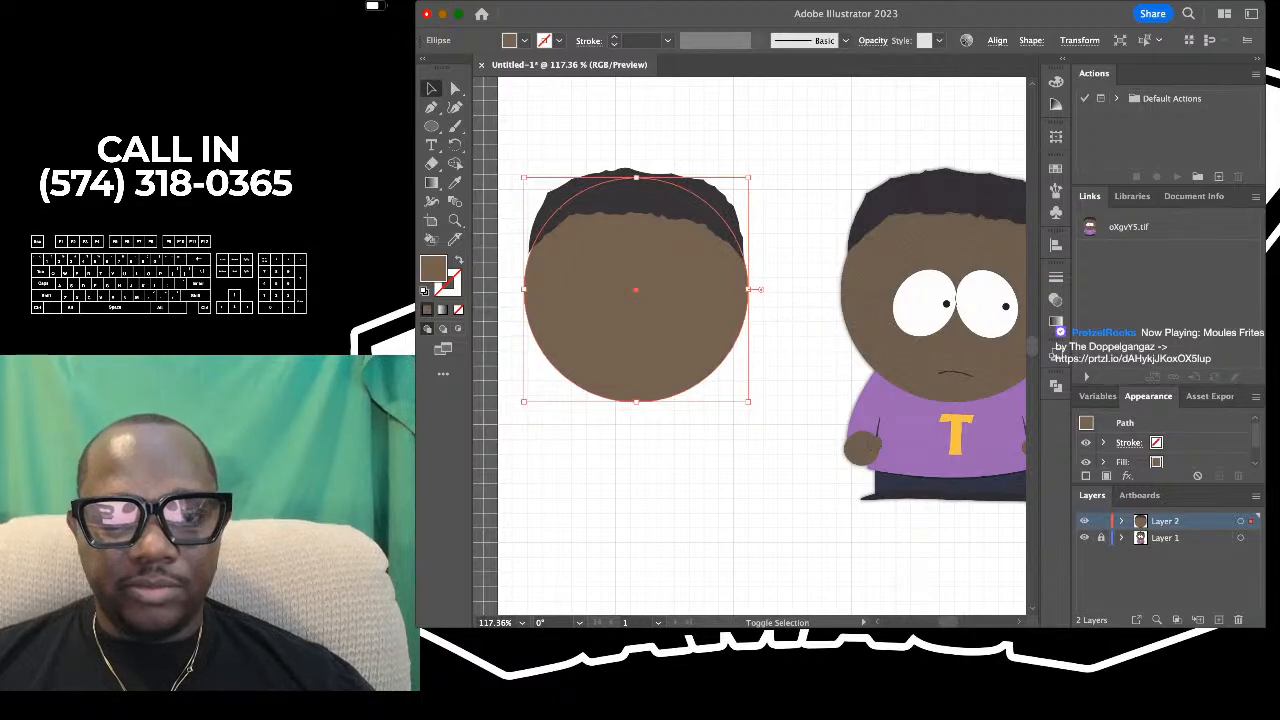
pyautogui.moveTo(524, 290); pyautogui.dragTo(523, 290)
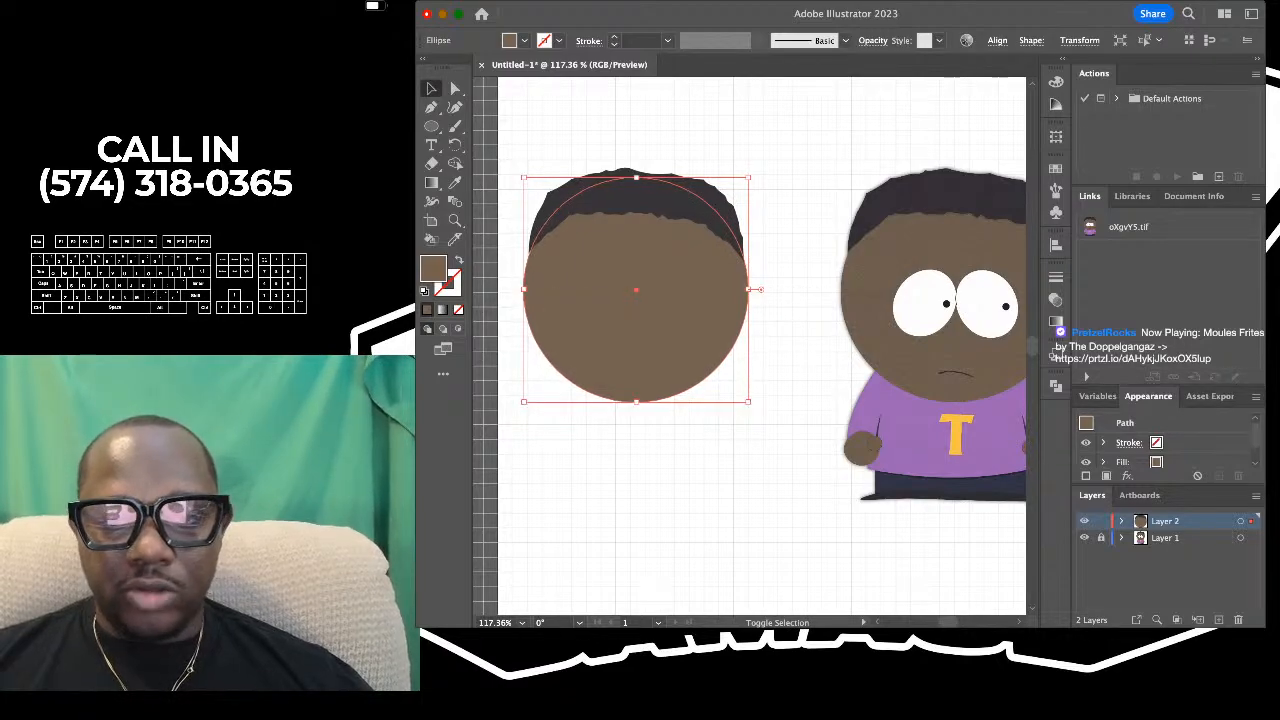
pyautogui.click(775, 285)
pyautogui.scroll(-5, 775, 285)
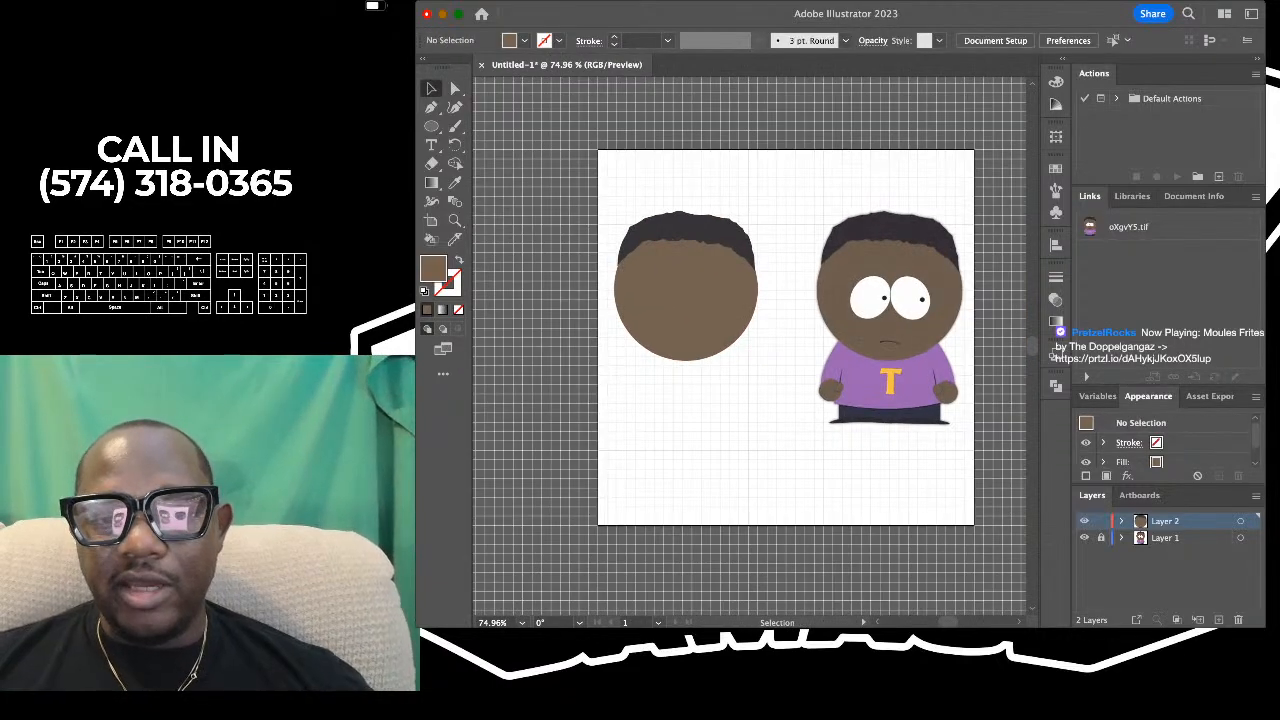
pyautogui.scroll(3, 775, 285)
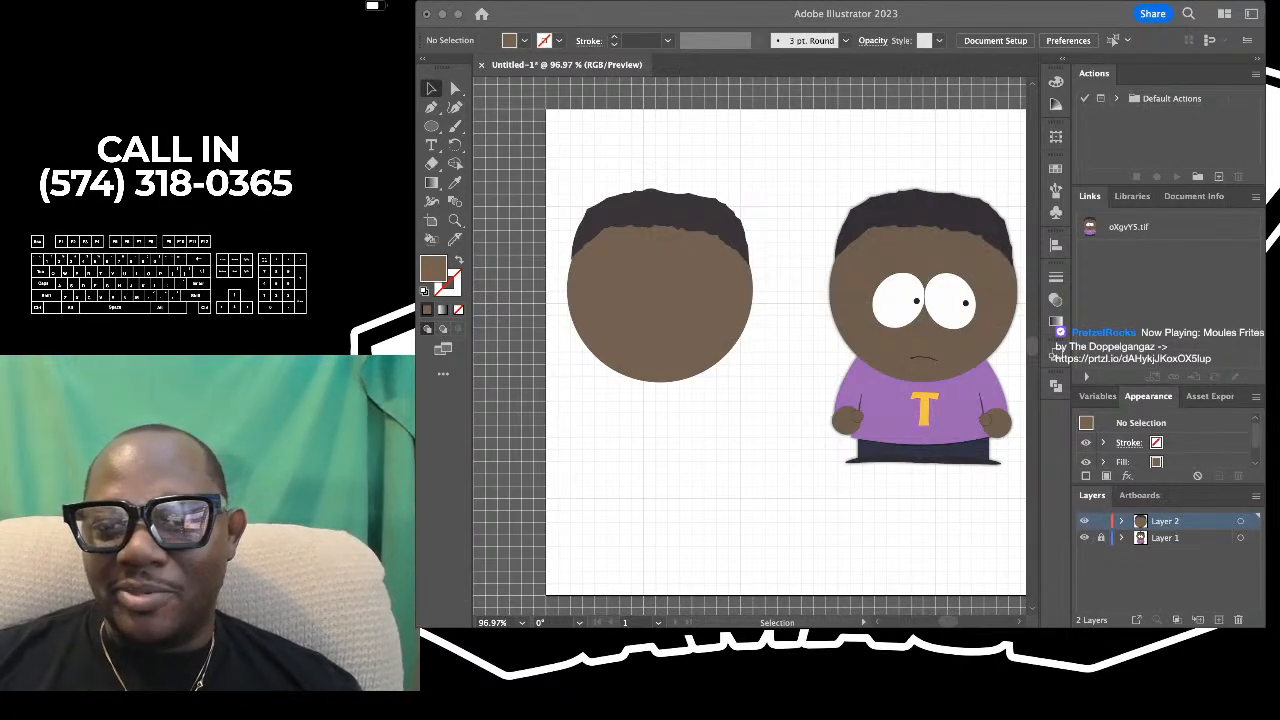
pyautogui.press('super+Tab')
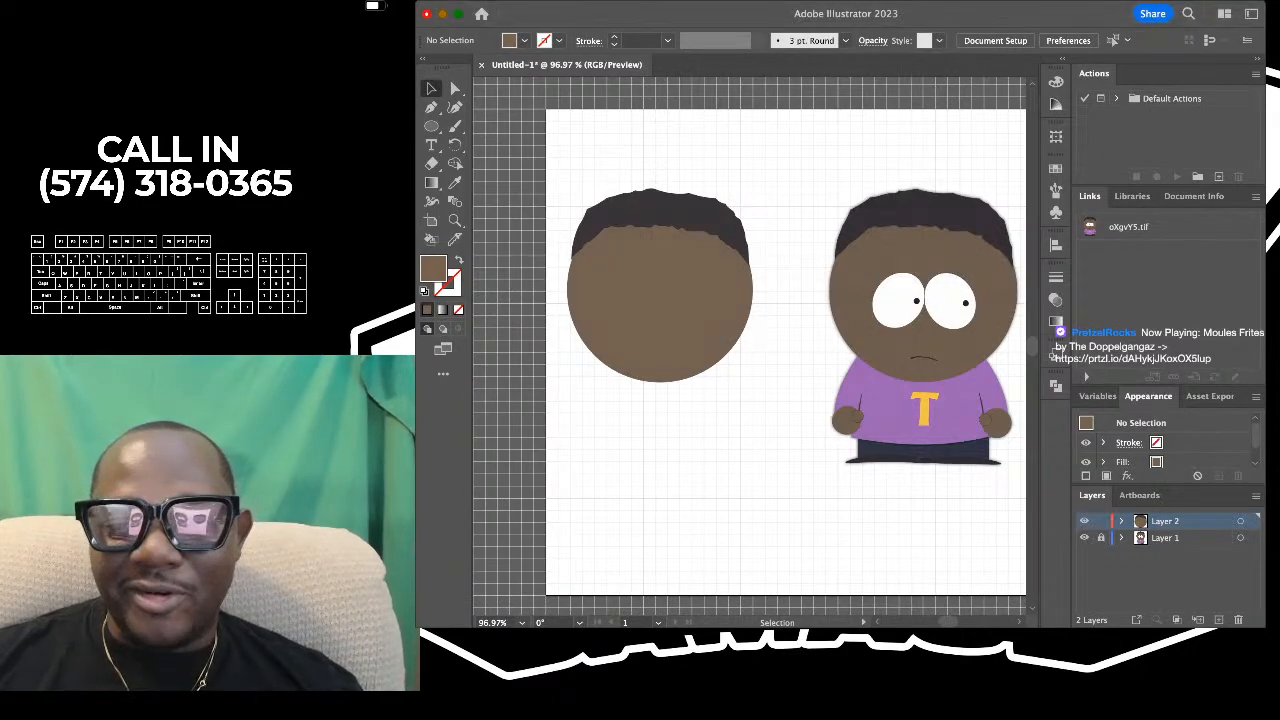
pyautogui.hscroll(1, 750, 346)
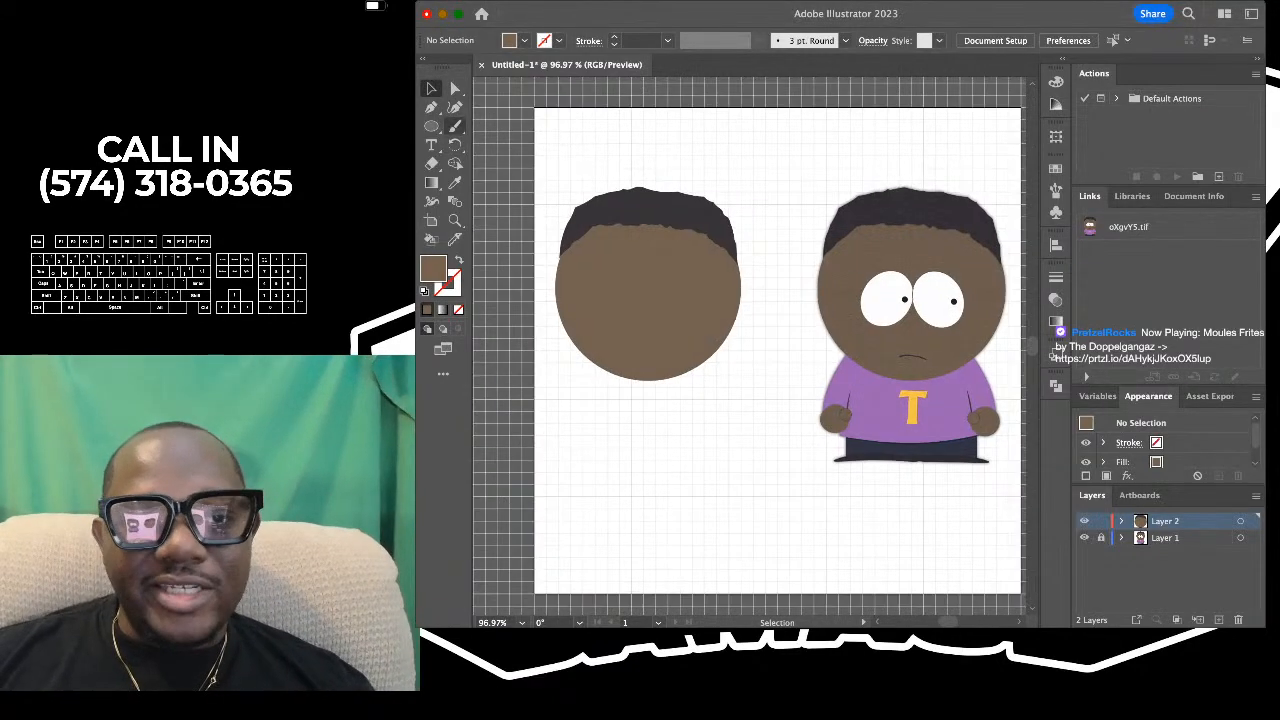
pyautogui.hscroll(1, 940, 311)
pyautogui.scroll(3, 940, 311)
pyautogui.scroll(2, 715, 272)
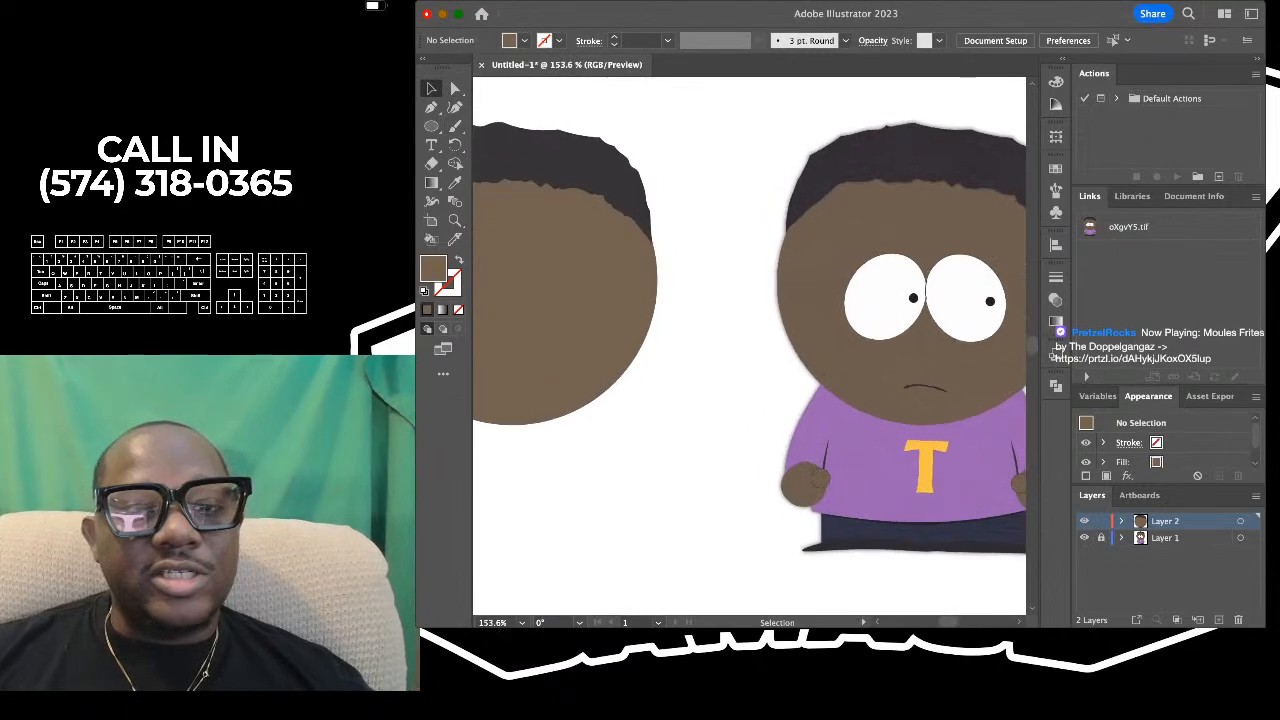
# - Sample the white of the reference character's eye with the Eyedropper as the fill color
pyautogui.scroll(-2, 715, 272)
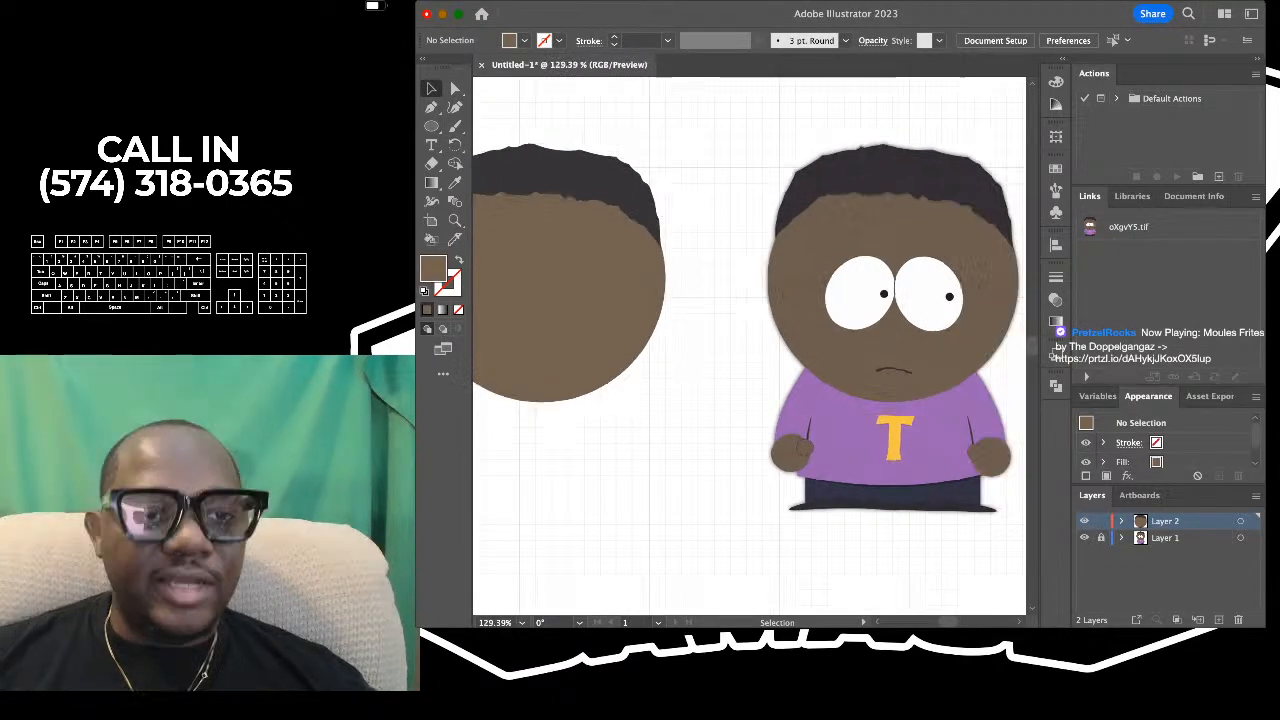
pyautogui.scroll(-2, 748, 346)
pyautogui.press('i')
pyautogui.hscroll(1, 748, 346)
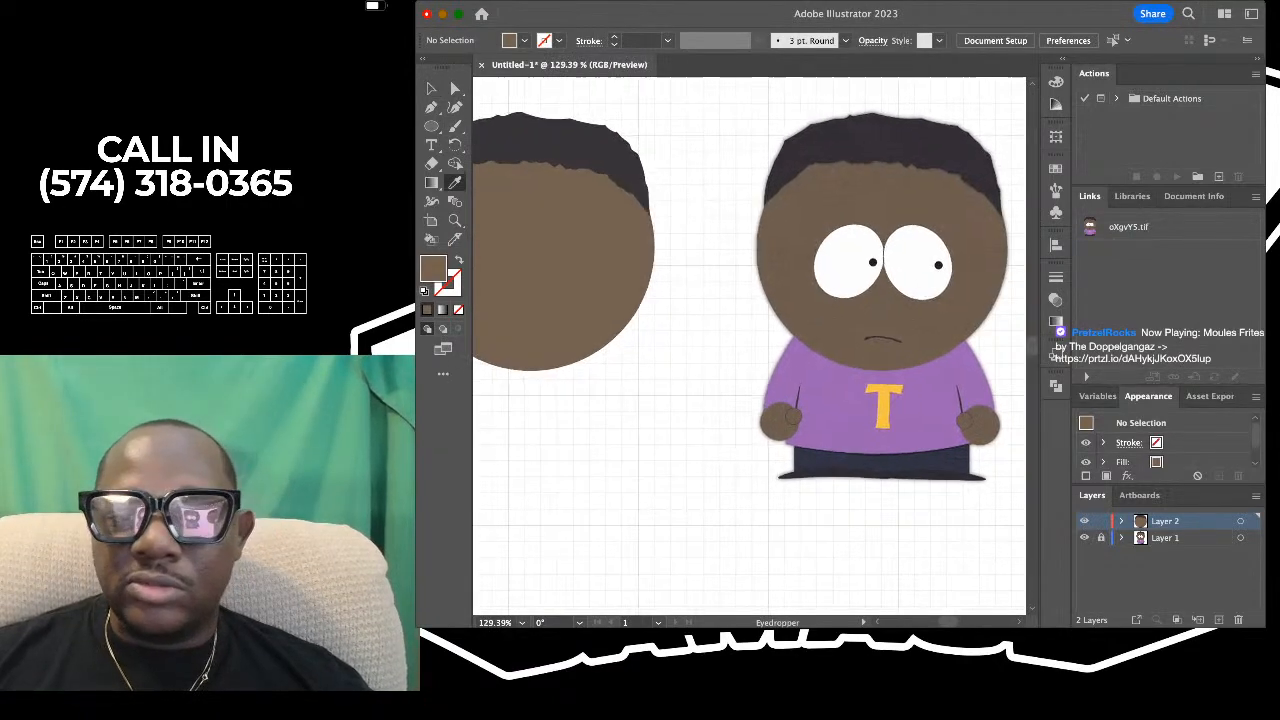
pyautogui.scroll(3, 894, 275)
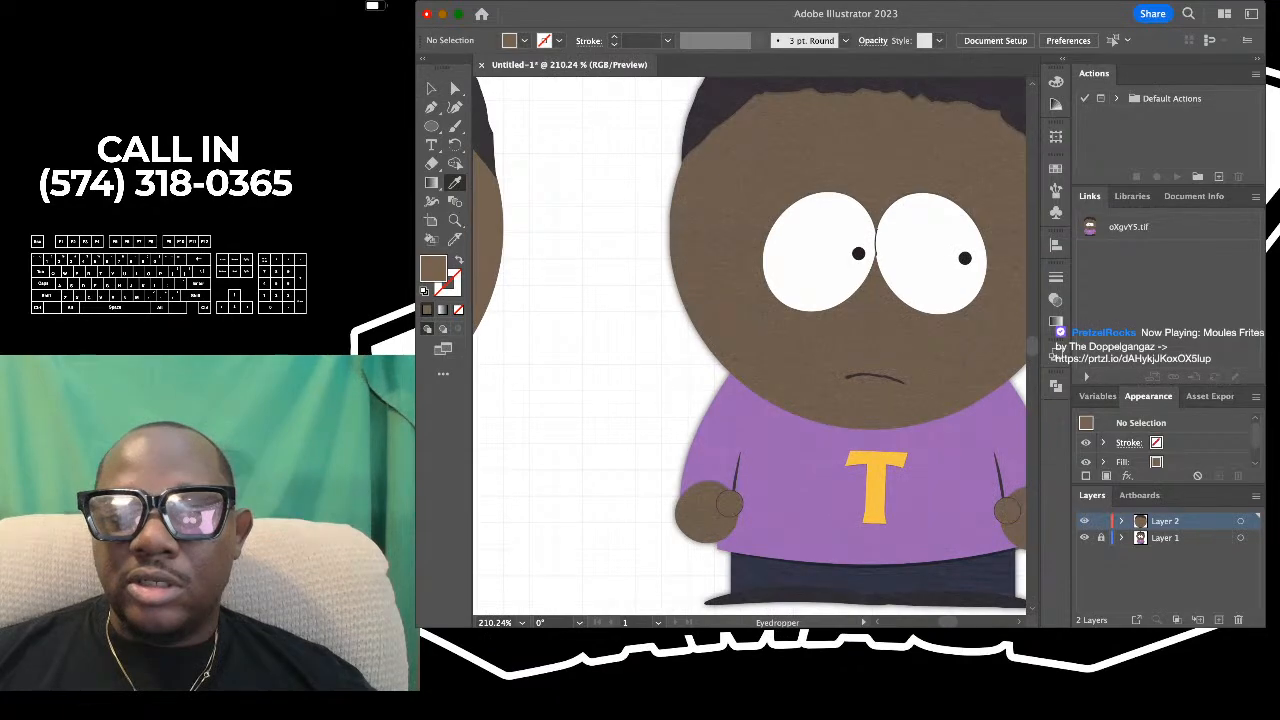
pyautogui.click(897, 274)
pyautogui.scroll(3, 893, 290)
pyautogui.scroll(-1, 885, 285)
pyautogui.scroll(2, 885, 285)
pyautogui.hscroll(2, 885, 285)
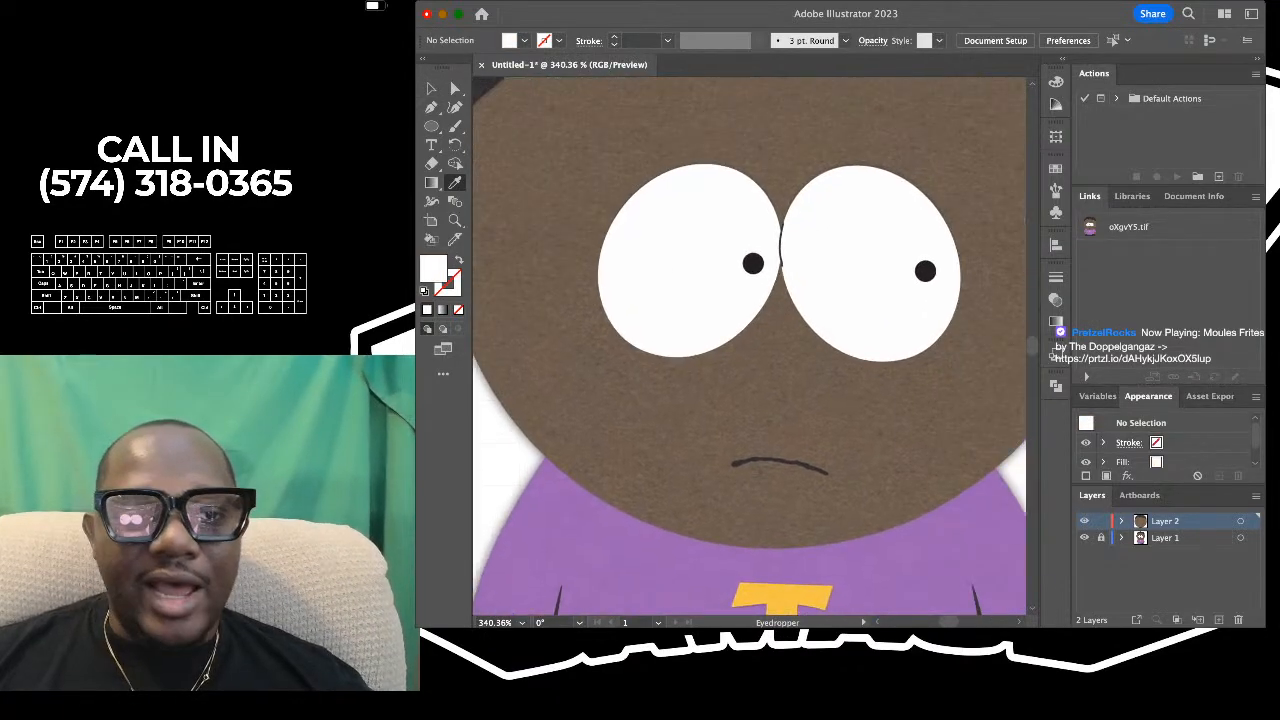
pyautogui.hscroll(-1, 749, 346)
pyautogui.scroll(-1, 567, 177)
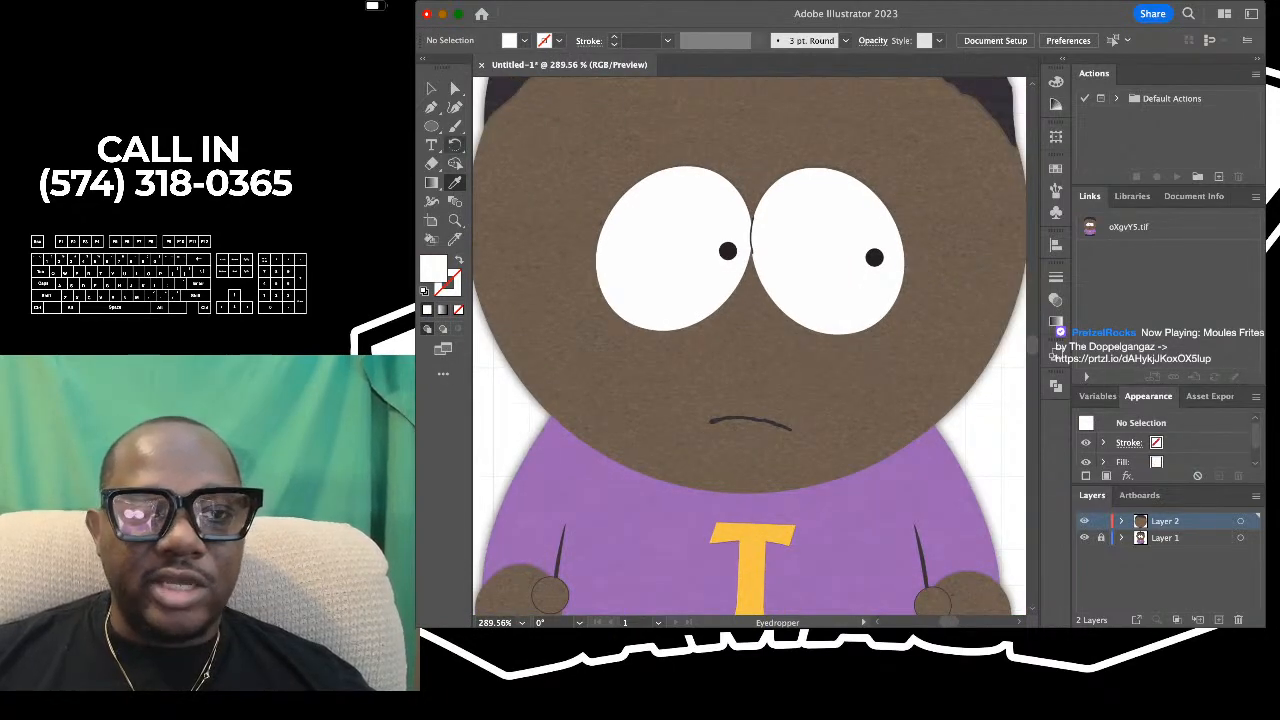
pyautogui.click(431, 126)
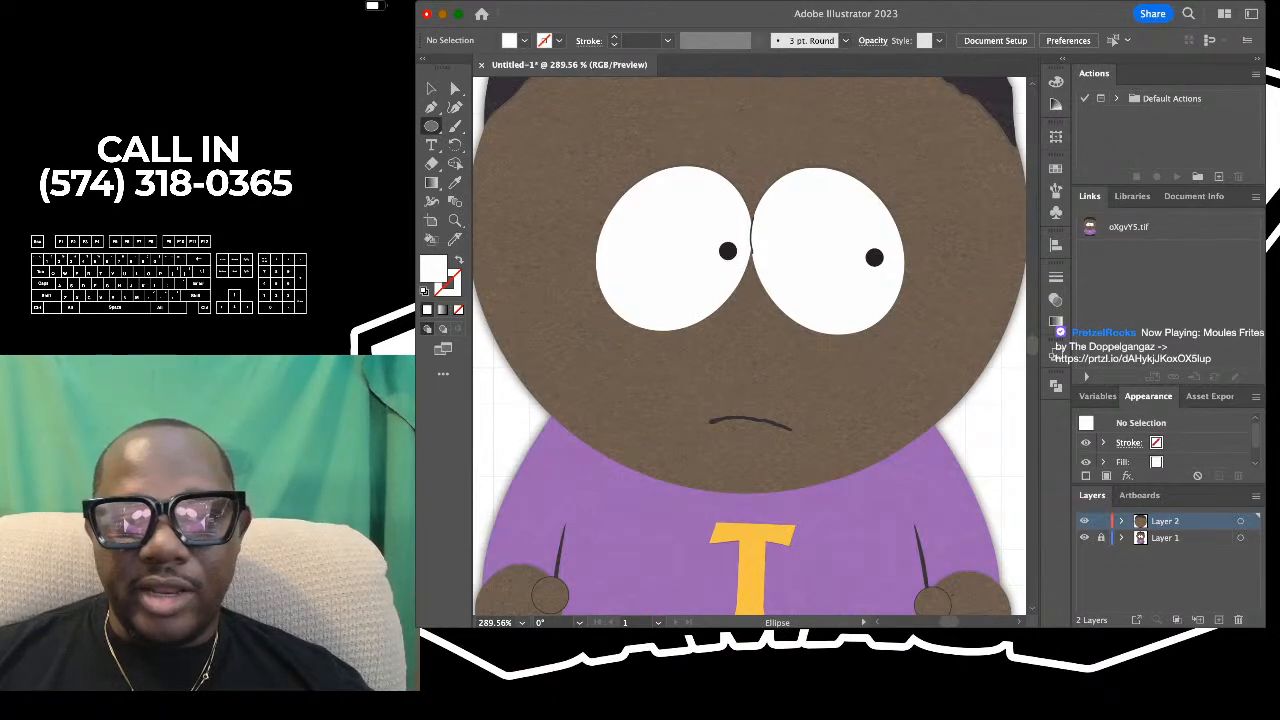
pyautogui.moveTo(598, 168)
pyautogui.mouseDown()
pyautogui.moveTo(746, 309)
pyautogui.moveTo(718, 336)
pyautogui.mouseUp()
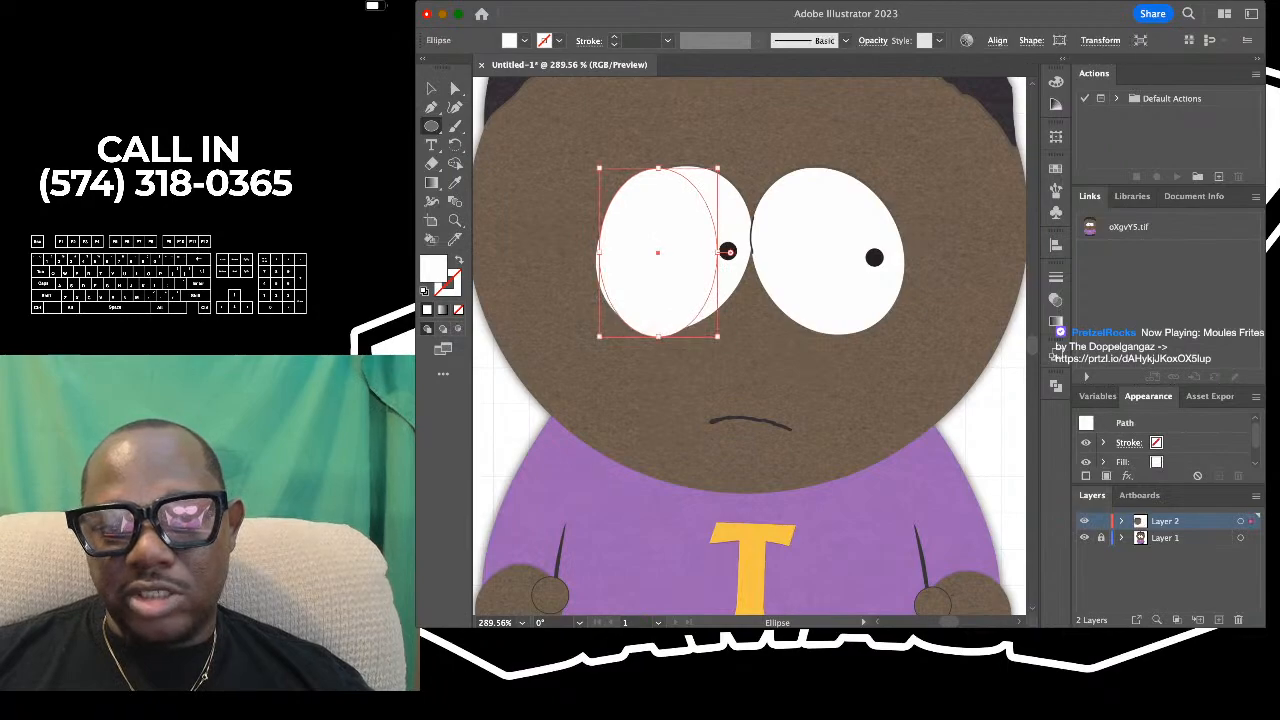
pyautogui.moveTo(729, 252)
pyautogui.mouseDown()
pyautogui.moveTo(752, 172)
pyautogui.moveTo(724, 274)
pyautogui.mouseUp()
pyautogui.moveTo(742, 192); pyautogui.dragTo(778, 190)
pyautogui.press('Delete')
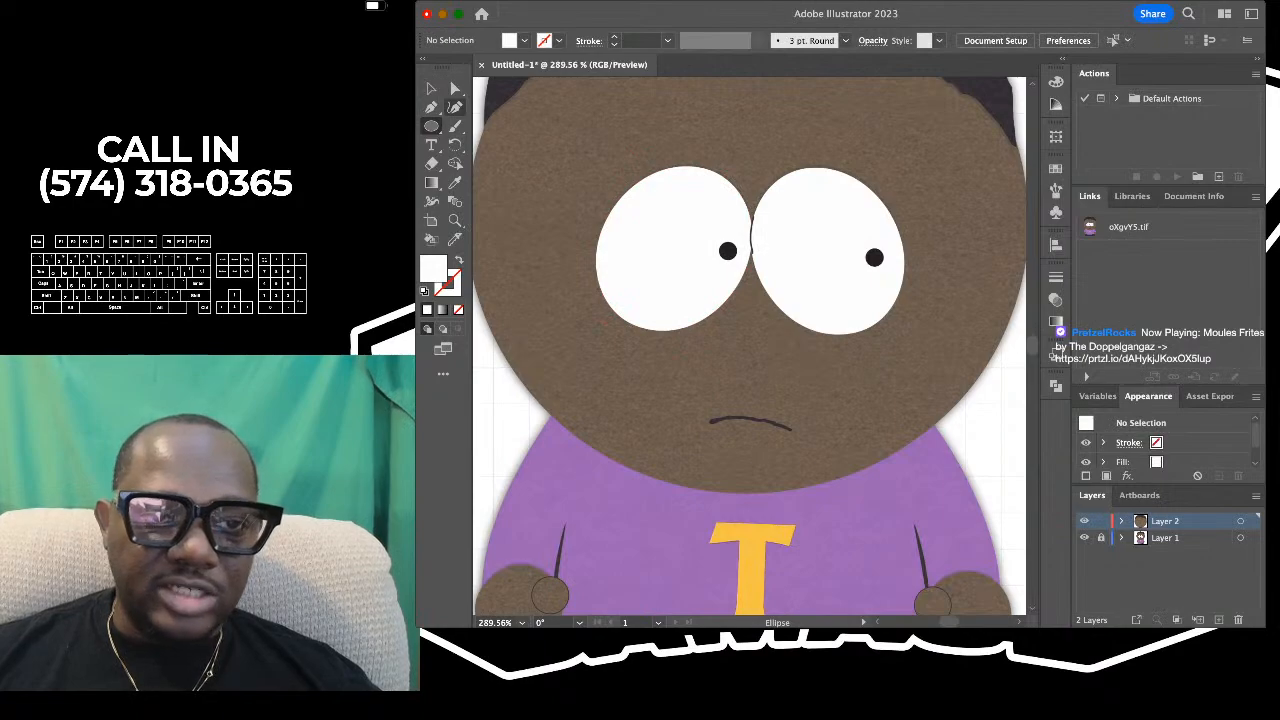
# - Trace the reference's left eye as a closed white shape with the Curvature tool, using five points around its edge
pyautogui.hotkey('shift', '~')
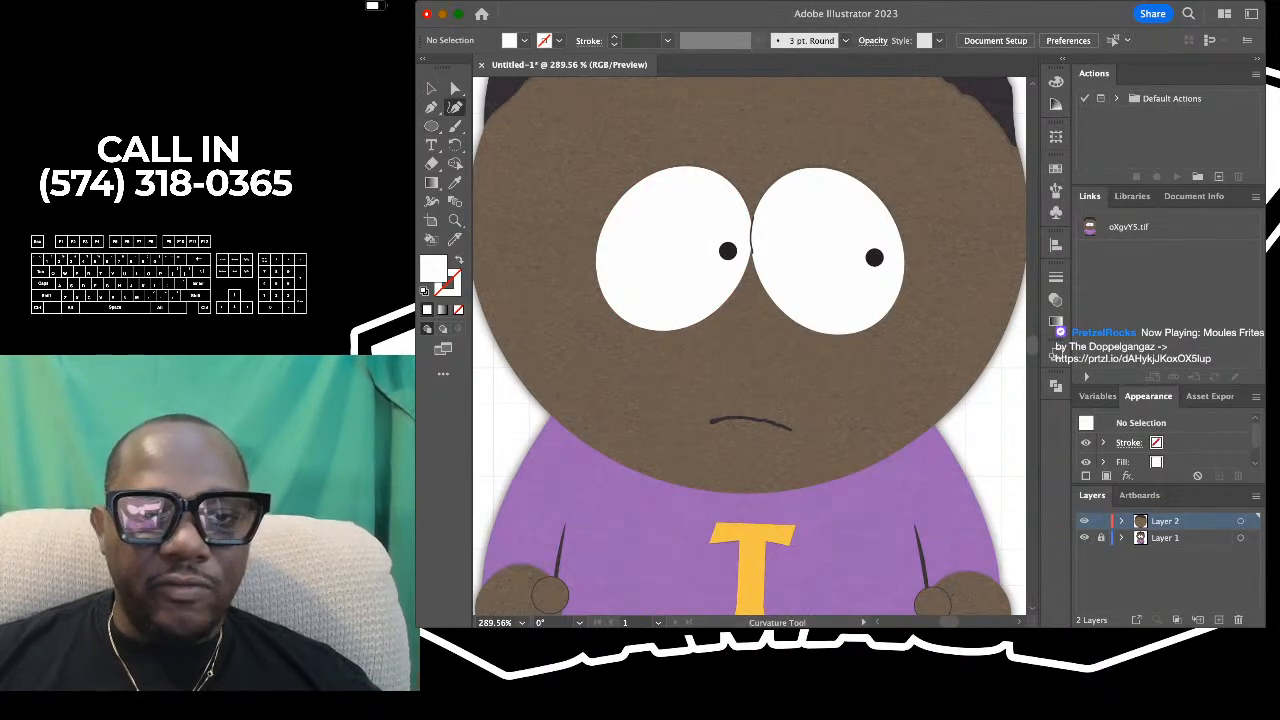
pyautogui.hscroll(-1, 749, 345)
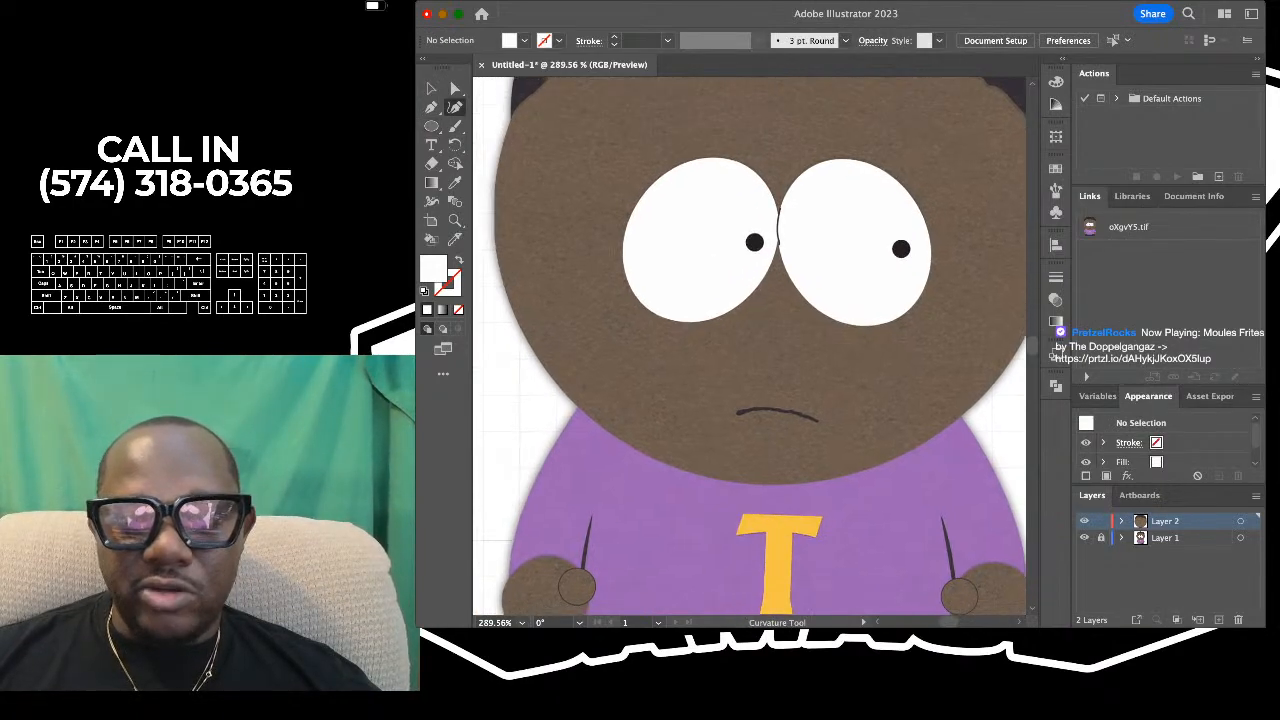
pyautogui.click(740, 161)
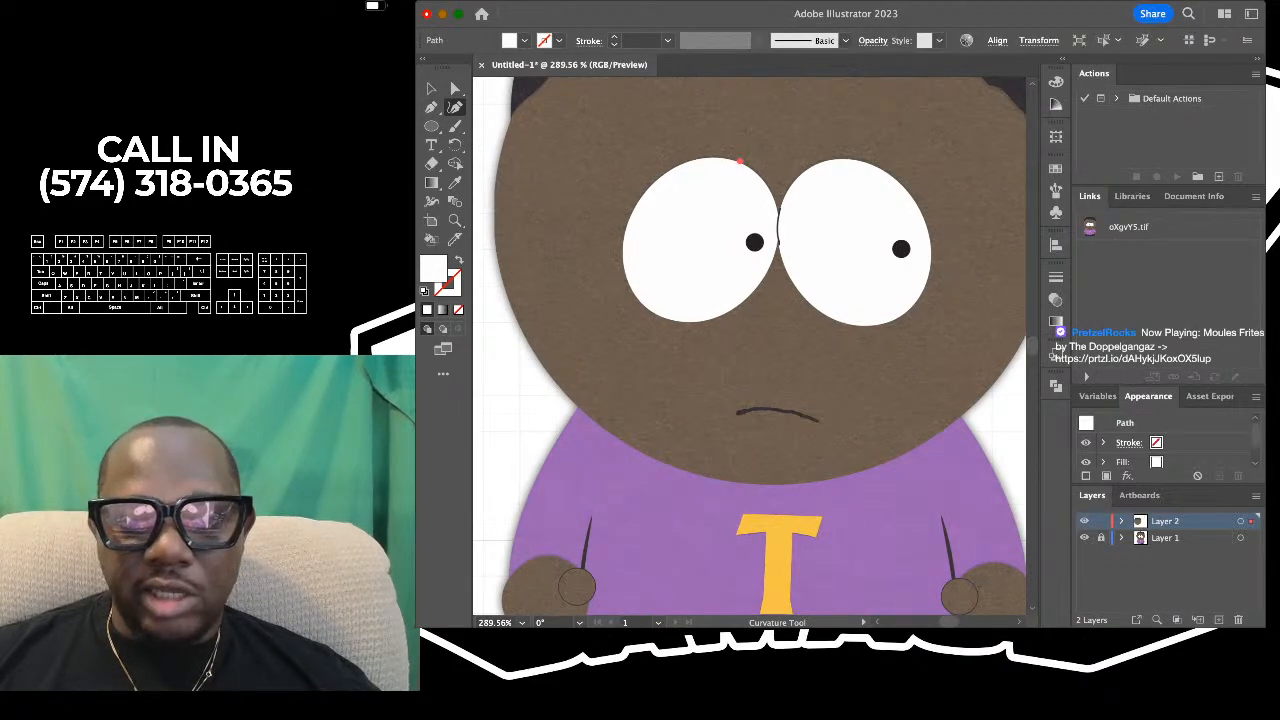
pyautogui.click(640, 198)
pyautogui.click(640, 302)
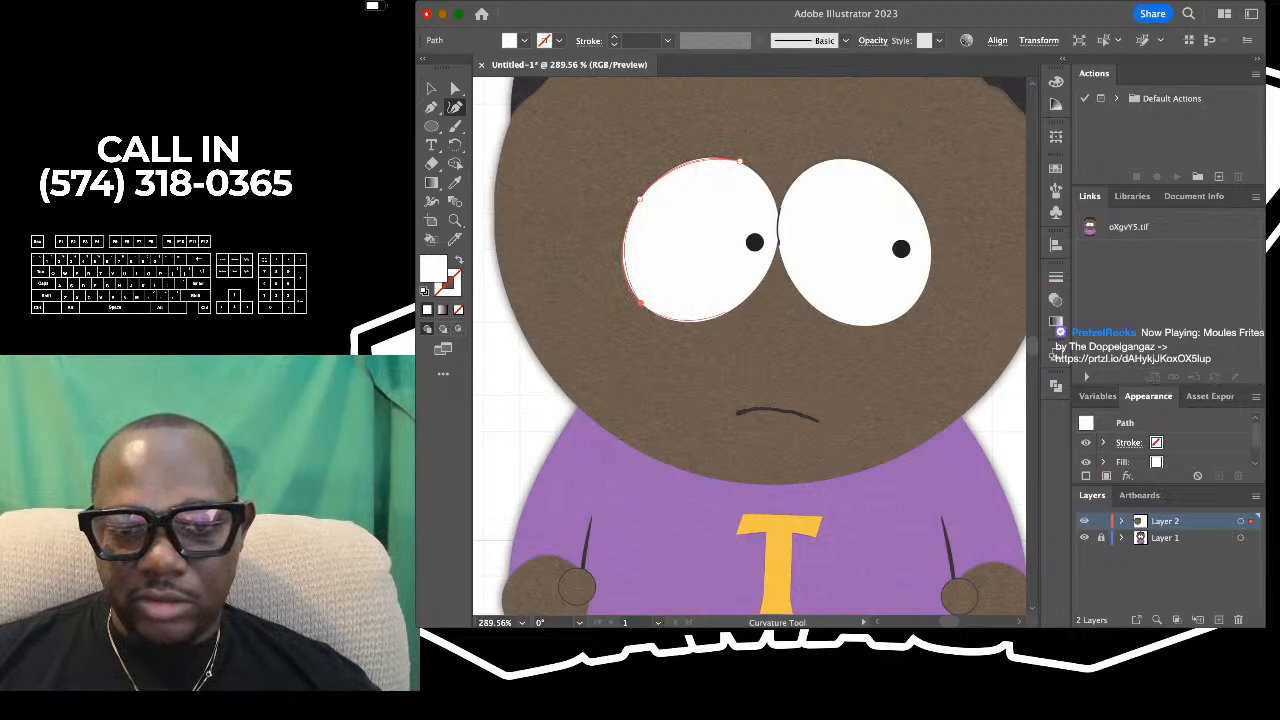
pyautogui.click(727, 312)
pyautogui.click(777, 241)
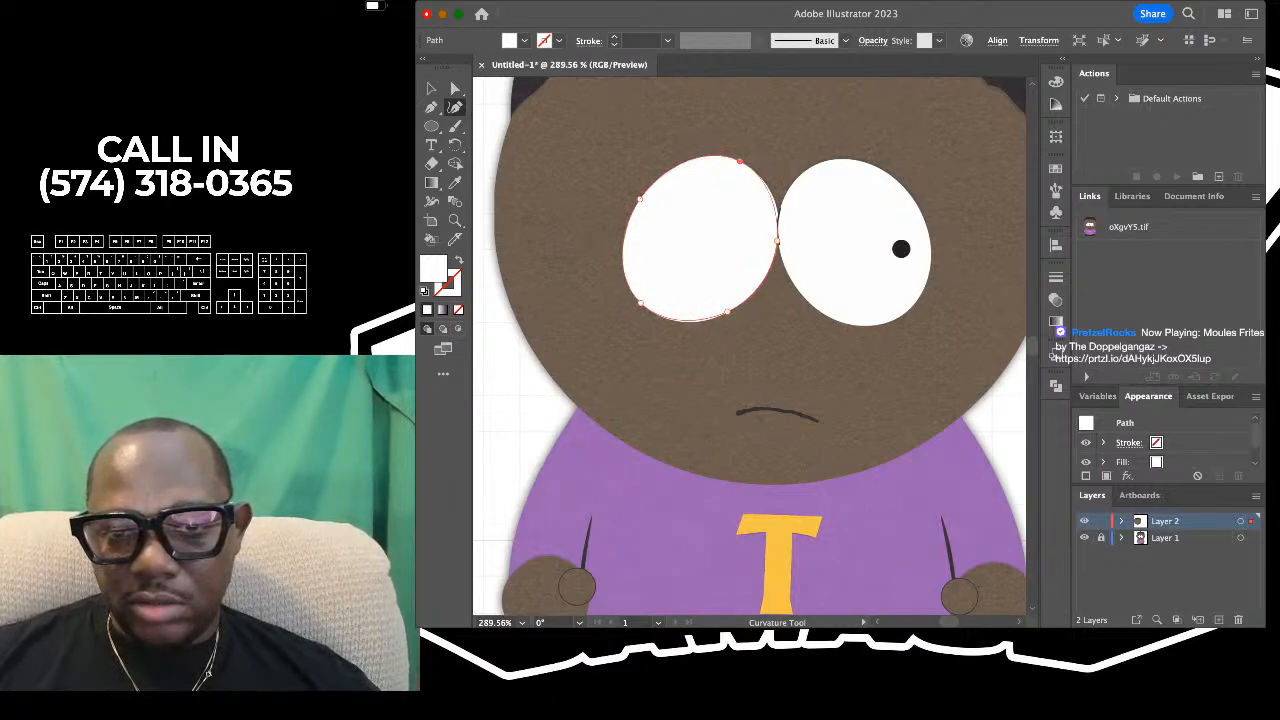
# - Adjust the anchor points of the traced left eye so its curve follows the reference eye's outline more closely
pyautogui.scroll(3, 779, 210)
pyautogui.moveTo(776, 262); pyautogui.dragTo(779, 224)
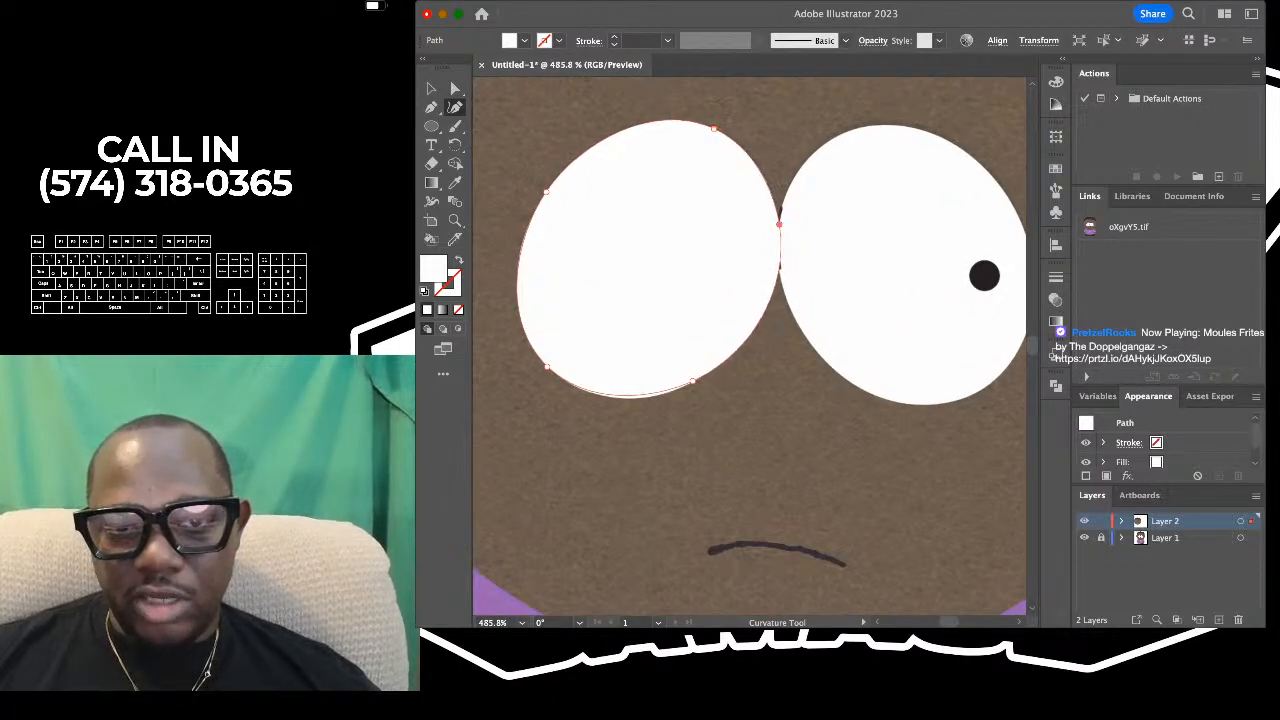
pyautogui.moveTo(714, 128); pyautogui.dragTo(713, 131)
pyautogui.hscroll(-3, 713, 131)
pyautogui.moveTo(601, 175); pyautogui.dragTo(602, 173)
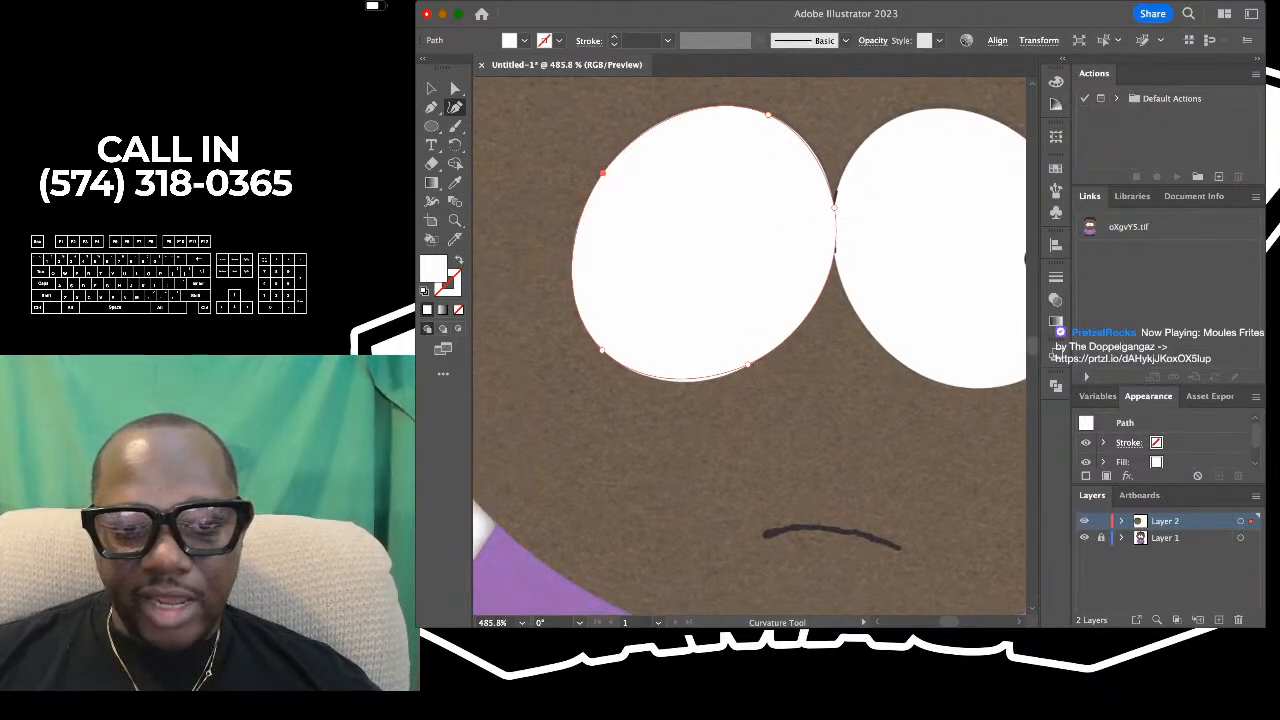
pyautogui.moveTo(601, 350); pyautogui.dragTo(614, 363)
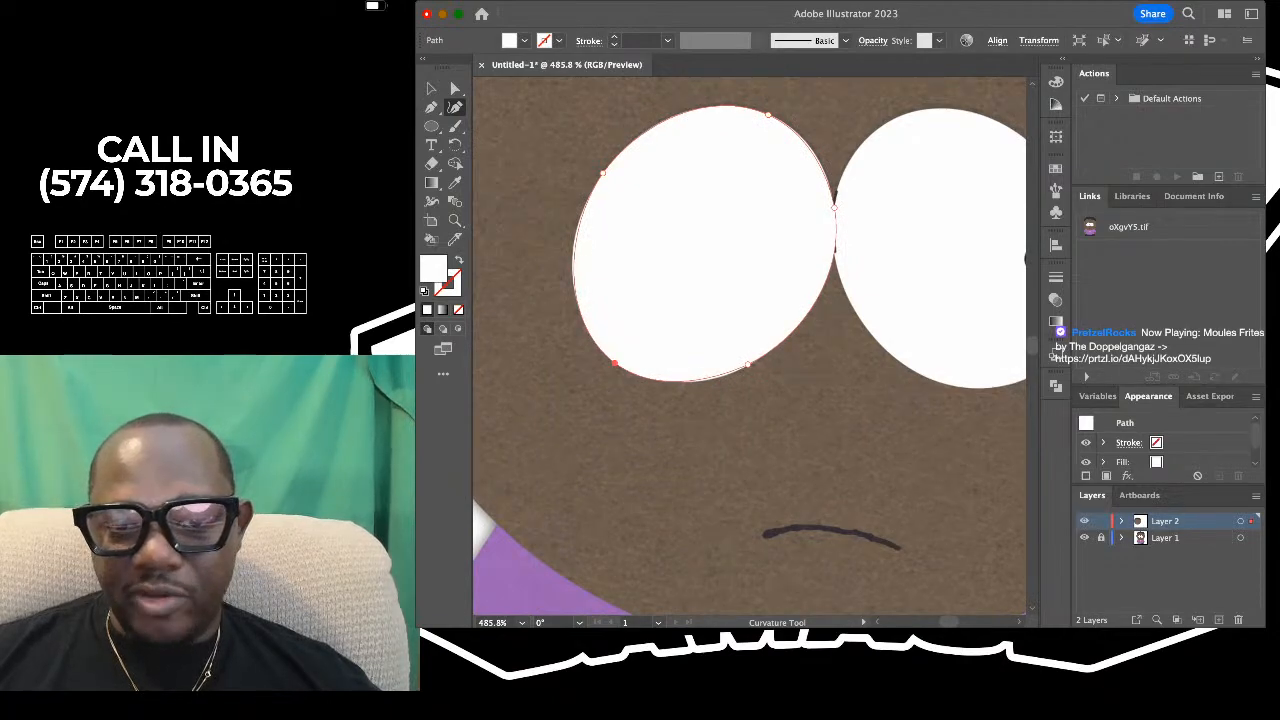
pyautogui.moveTo(748, 364); pyautogui.dragTo(697, 381)
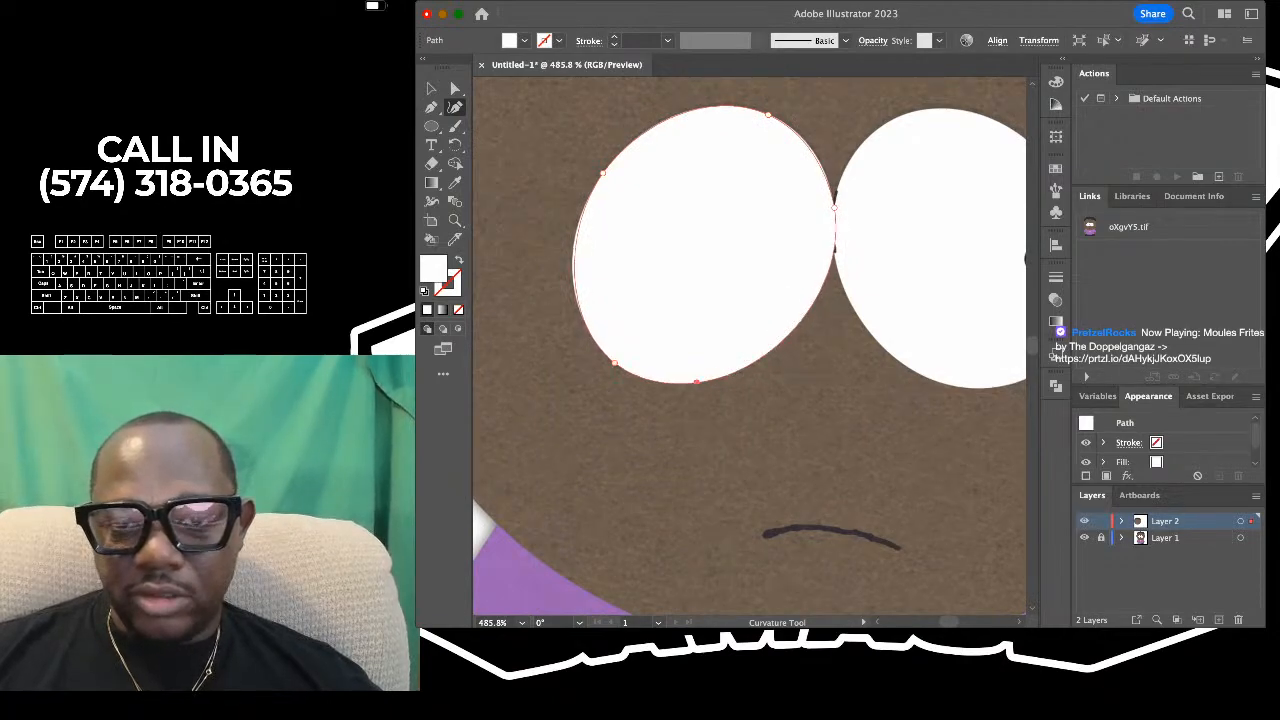
pyautogui.scroll(-5, 734, 503)
pyautogui.scroll(-1, 734, 503)
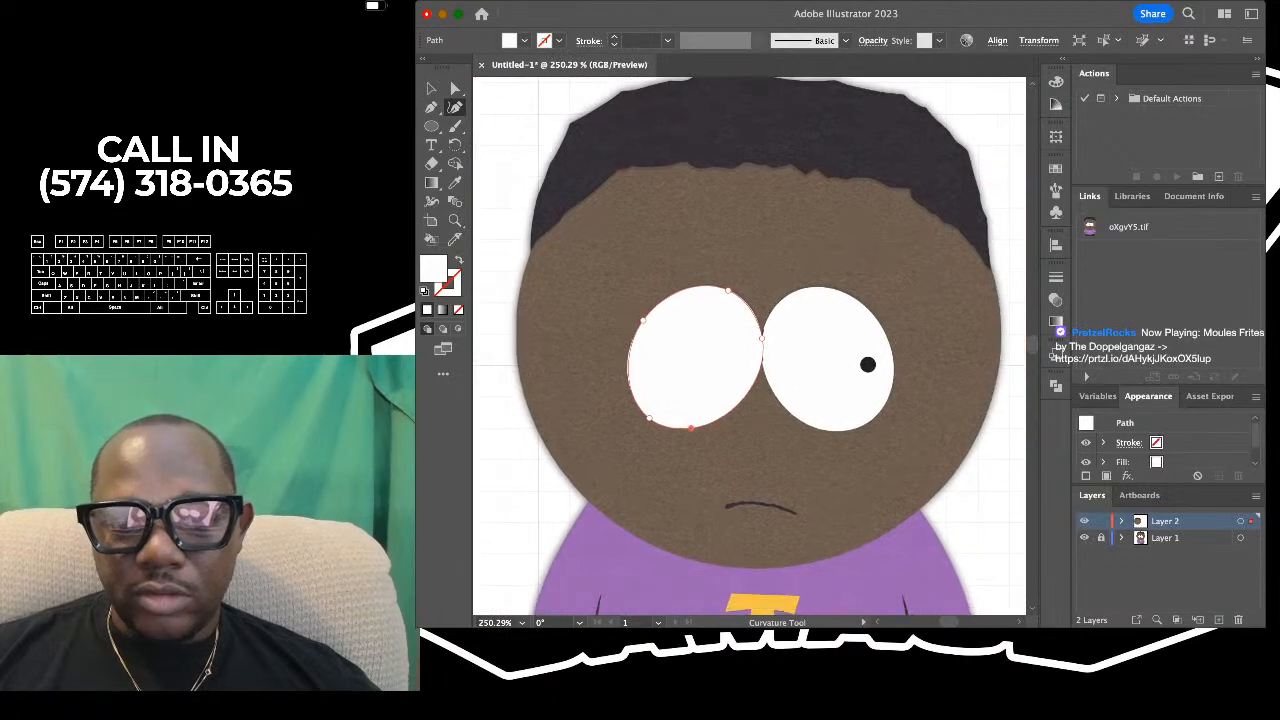
pyautogui.scroll(4, 718, 366)
pyautogui.hscroll(2, 750, 345)
pyautogui.scroll(-1, 750, 345)
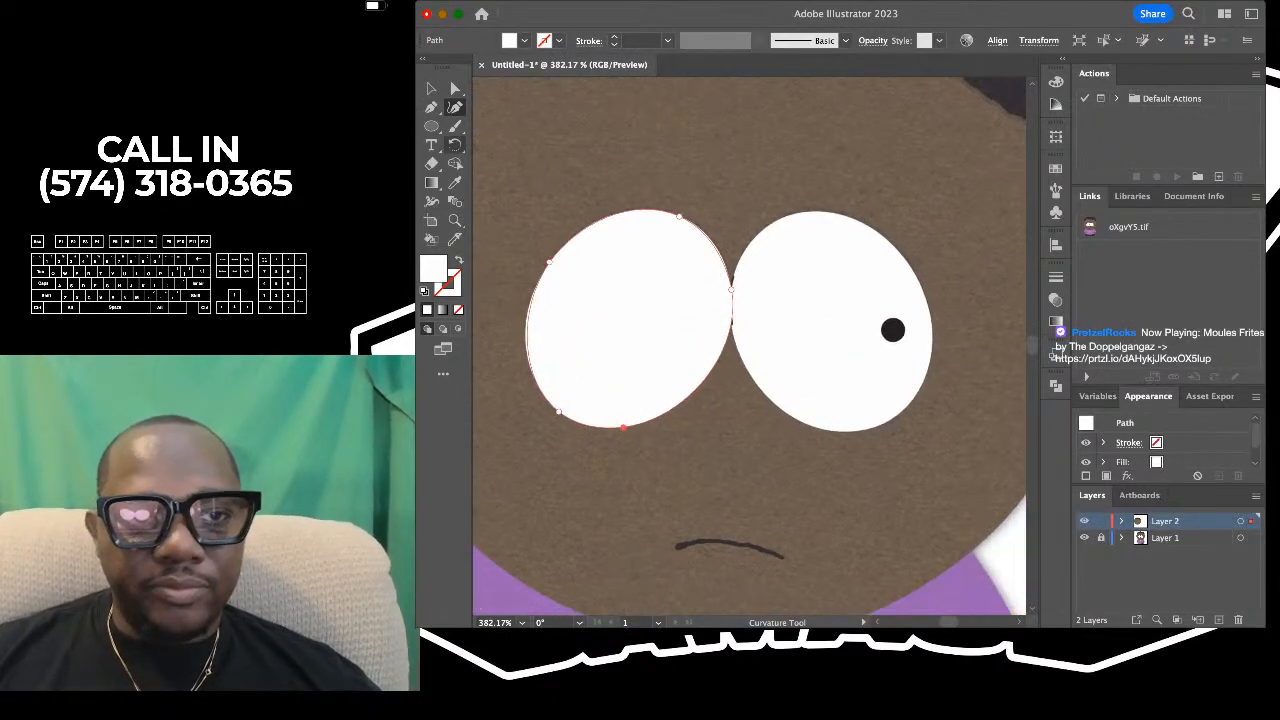
# - Set the traced left eye's fill to None and deselect it so the reference pupil can be seen
pyautogui.click(431, 88)
pyautogui.scroll(-4, 737, 319)
pyautogui.scroll(-4, 840, 282)
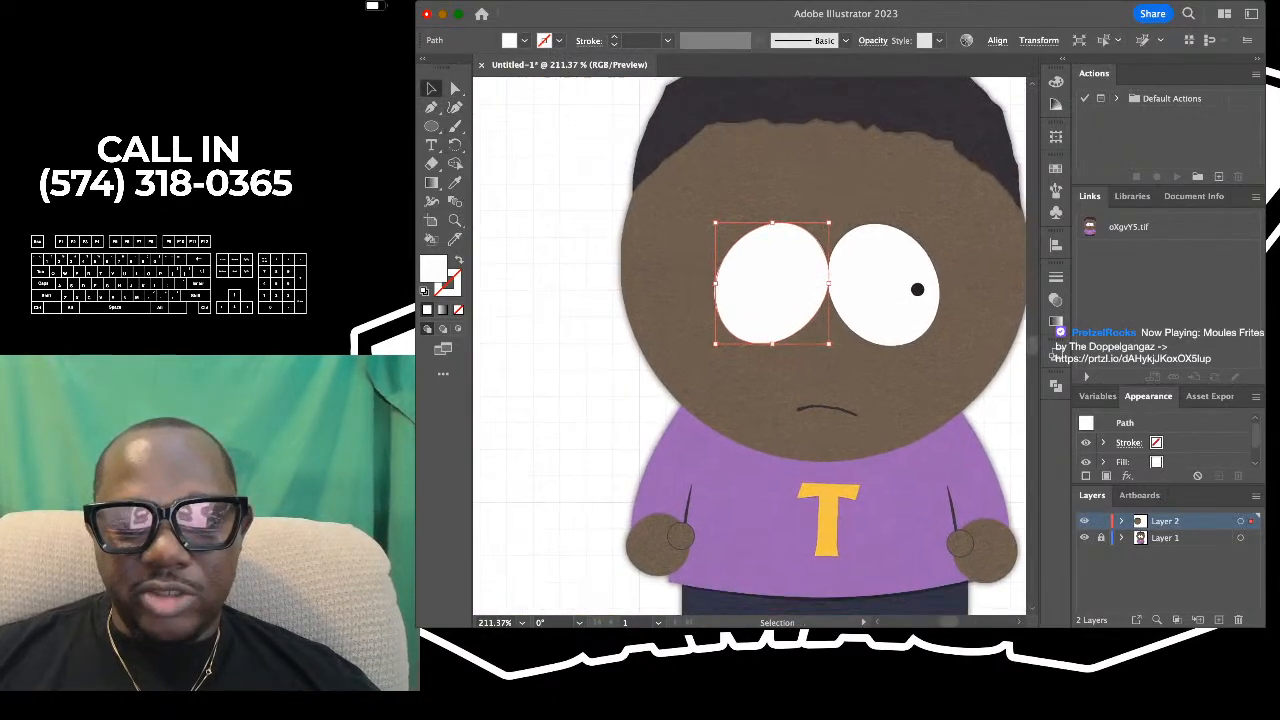
pyautogui.hscroll(-2, 750, 345)
pyautogui.scroll(-1, 750, 345)
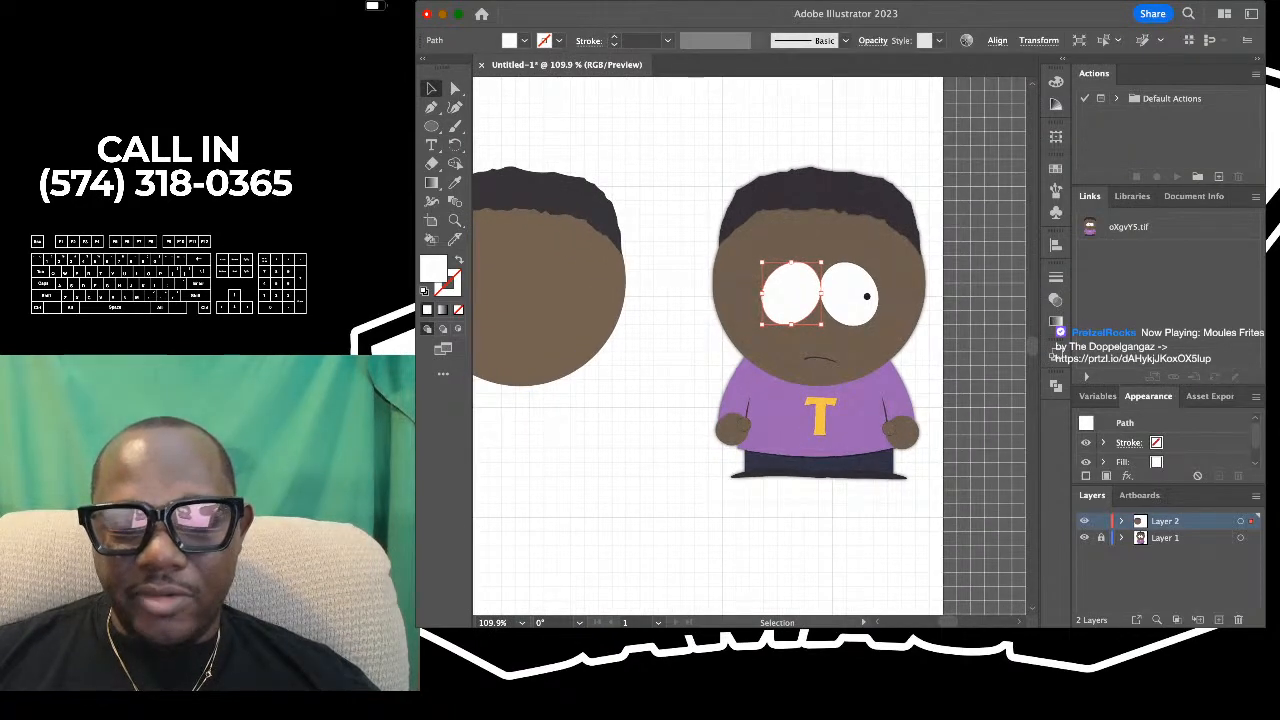
pyautogui.scroll(8, 856, 287)
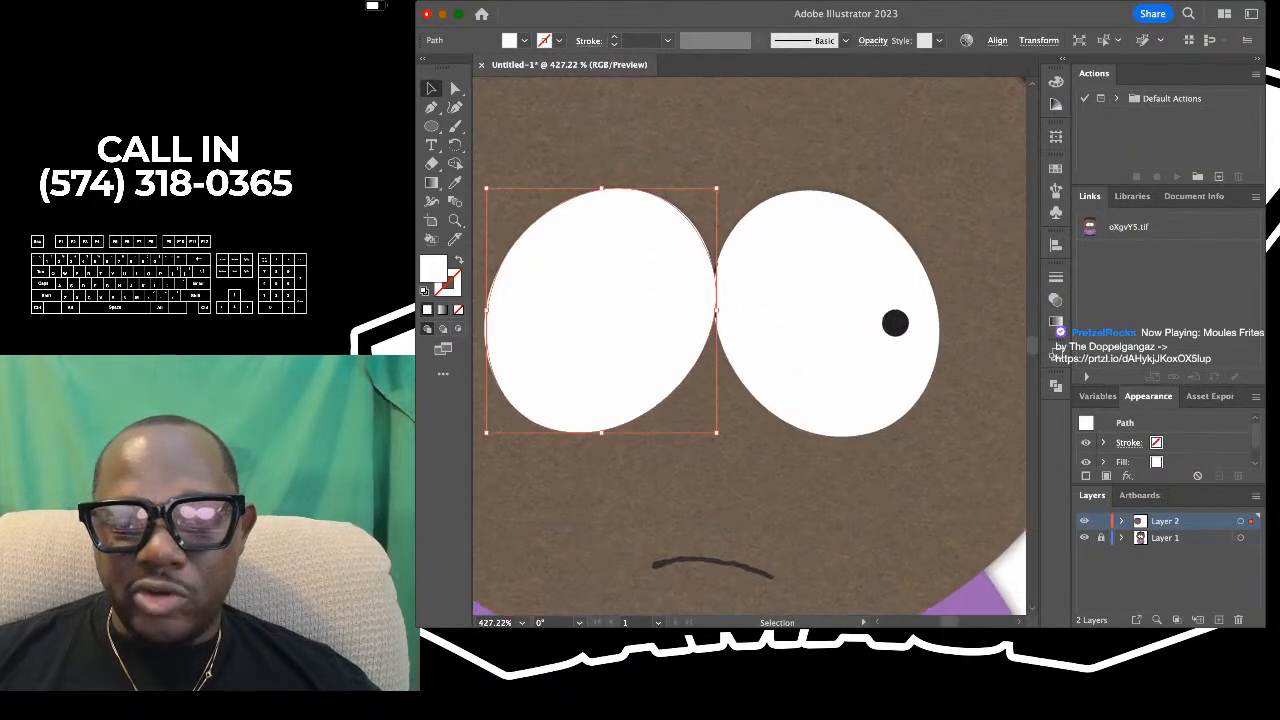
pyautogui.hscroll(-2, 750, 345)
pyautogui.scroll(-1, 750, 345)
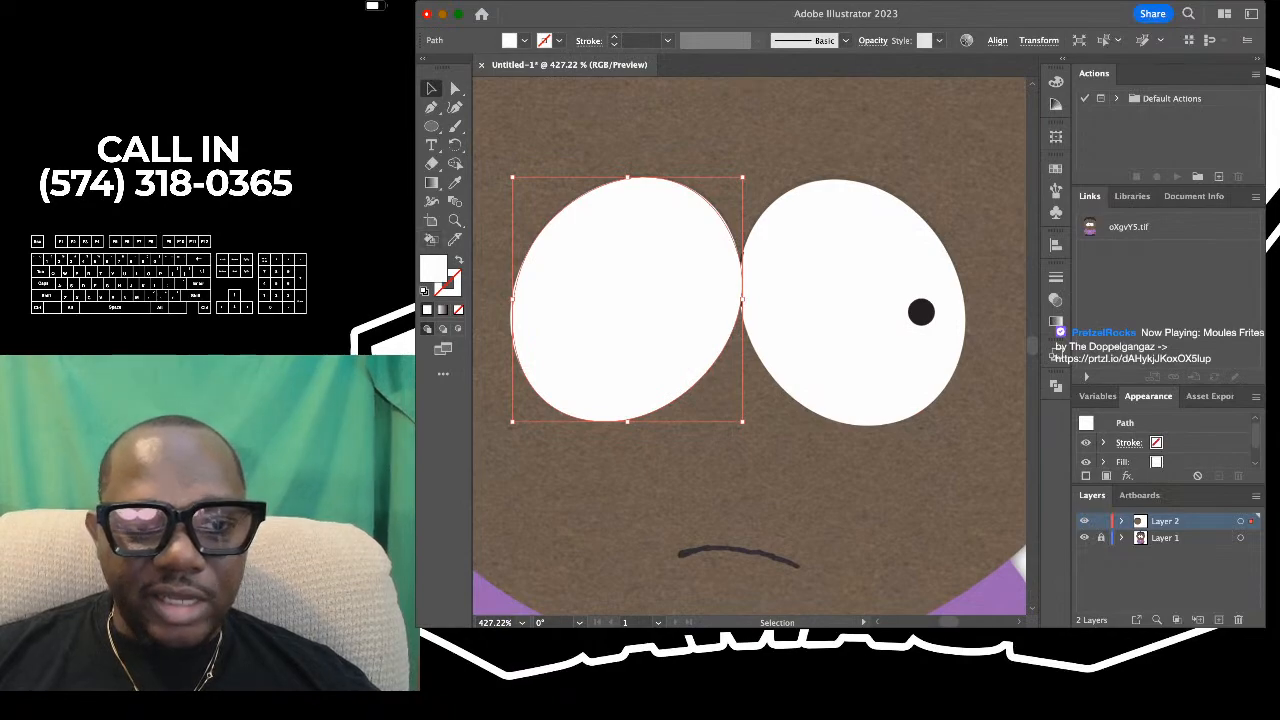
pyautogui.click(458, 310)
pyautogui.click(640, 308)
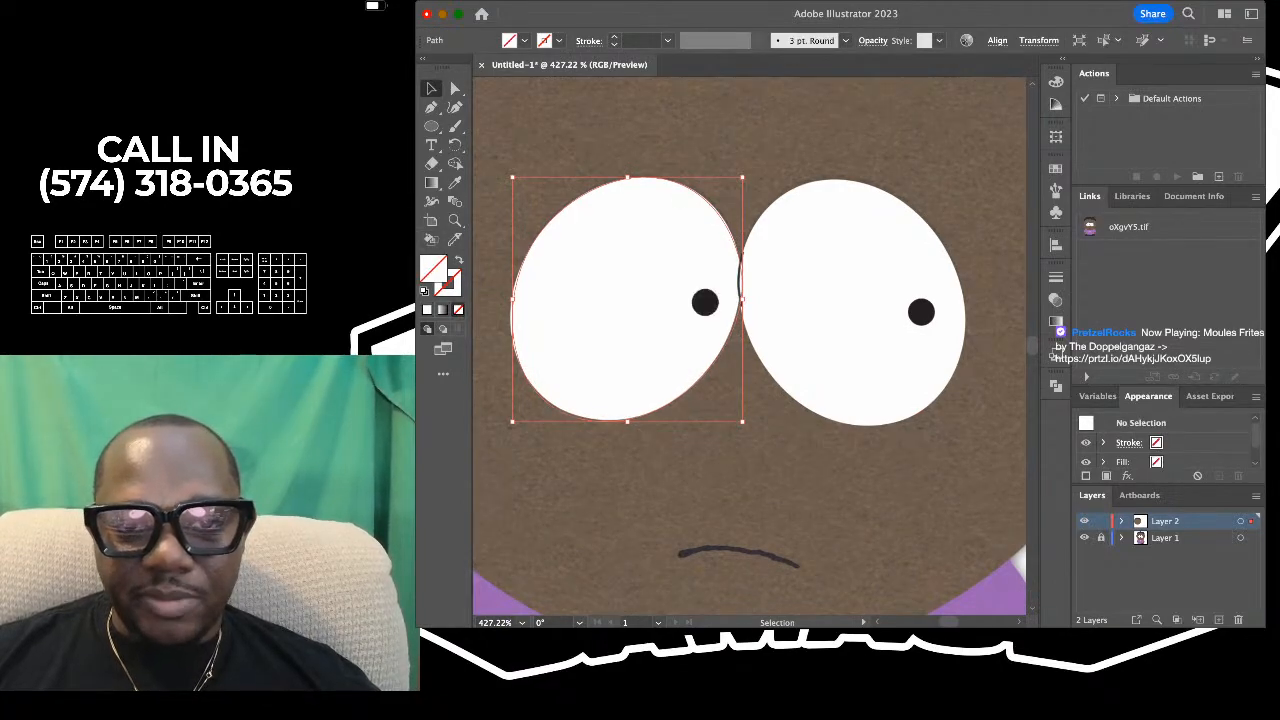
# - Sample the near-black color of the reference's left pupil with the Eyedropper as the fill color
pyautogui.scroll(-3, 640, 308)
pyautogui.hscroll(-1, 640, 308)
pyautogui.scroll(1, 640, 308)
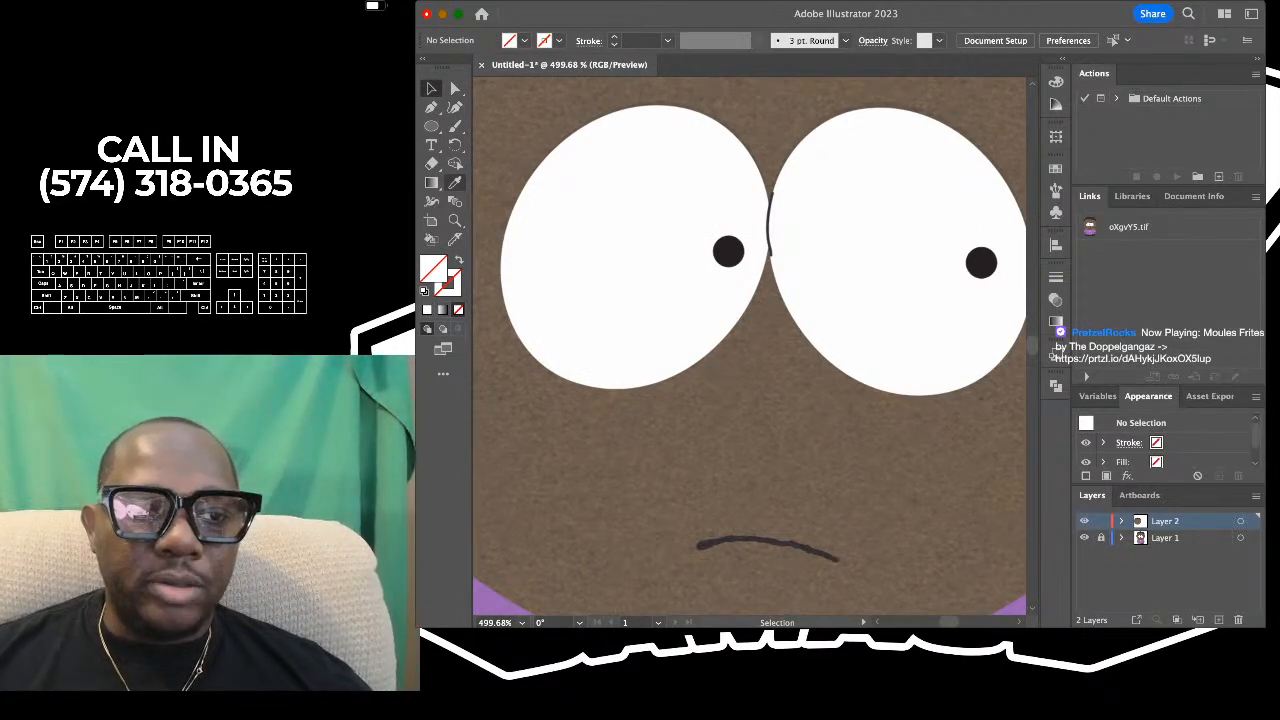
pyautogui.click(455, 182)
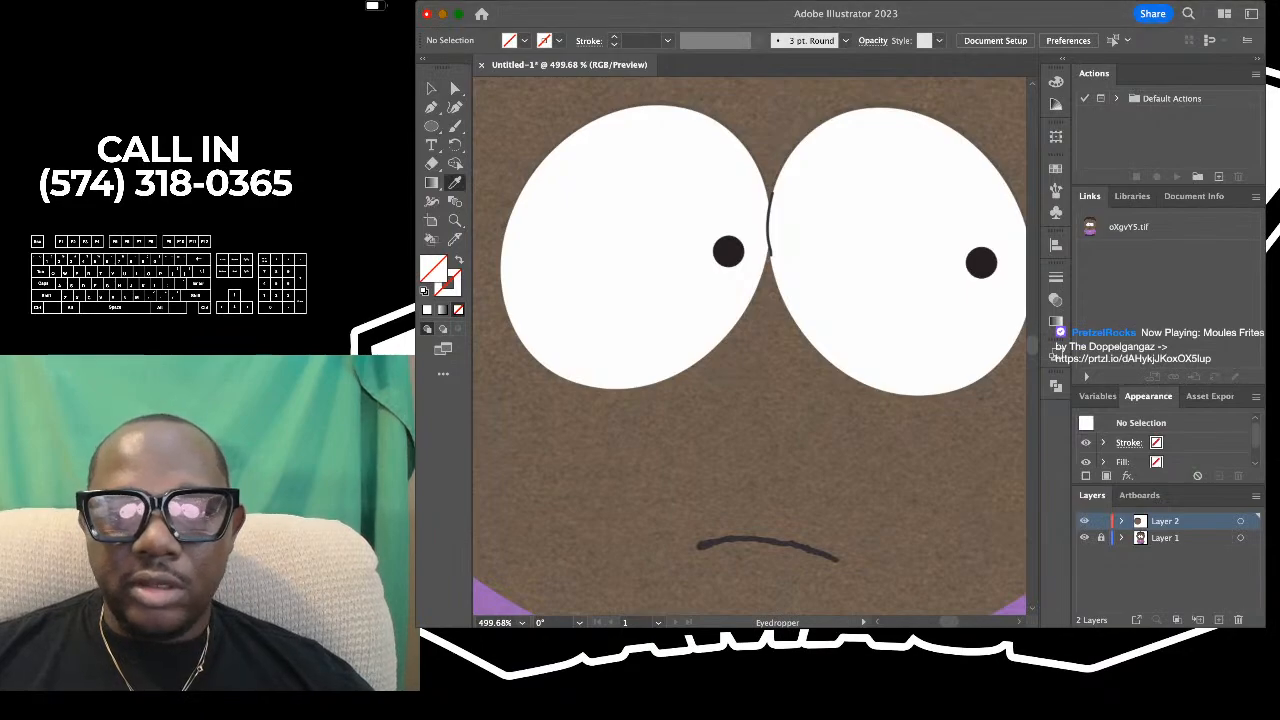
pyautogui.scroll(3, 711, 236)
pyautogui.click(734, 256)
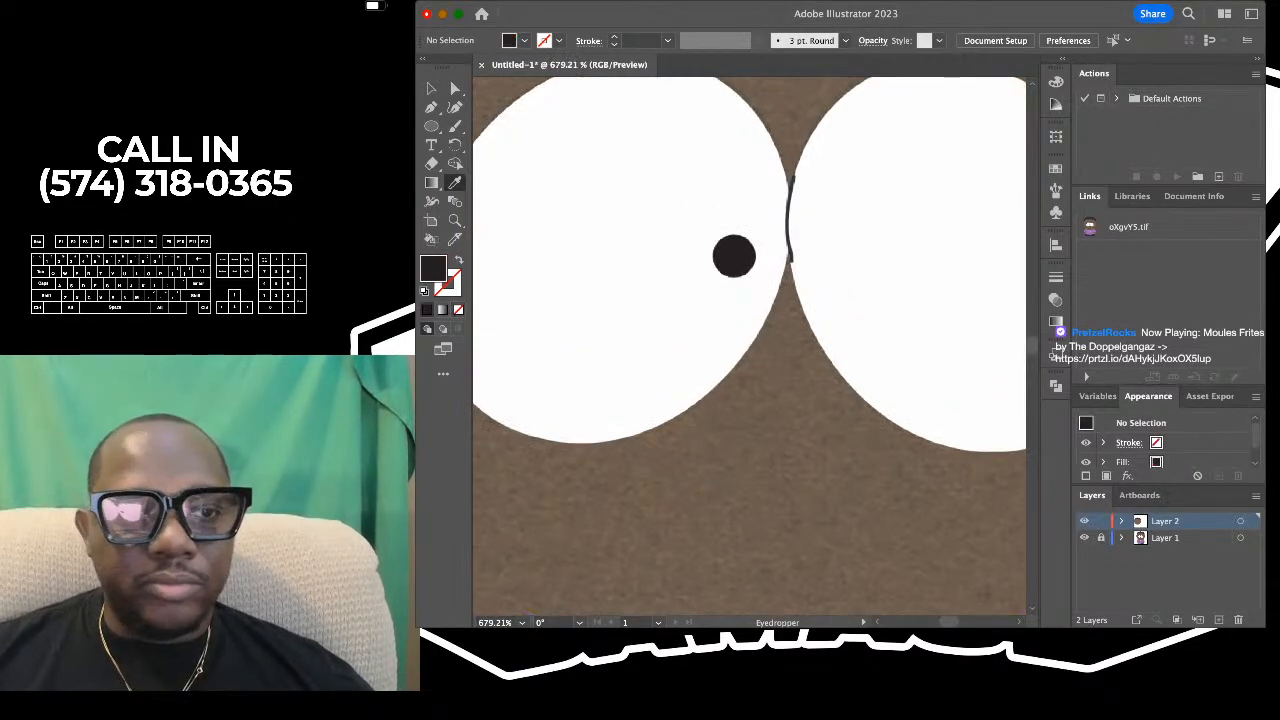
# - Draw a small dark circle with the Ellipse tool over the reference's left pupil and deselect it
pyautogui.press('l')
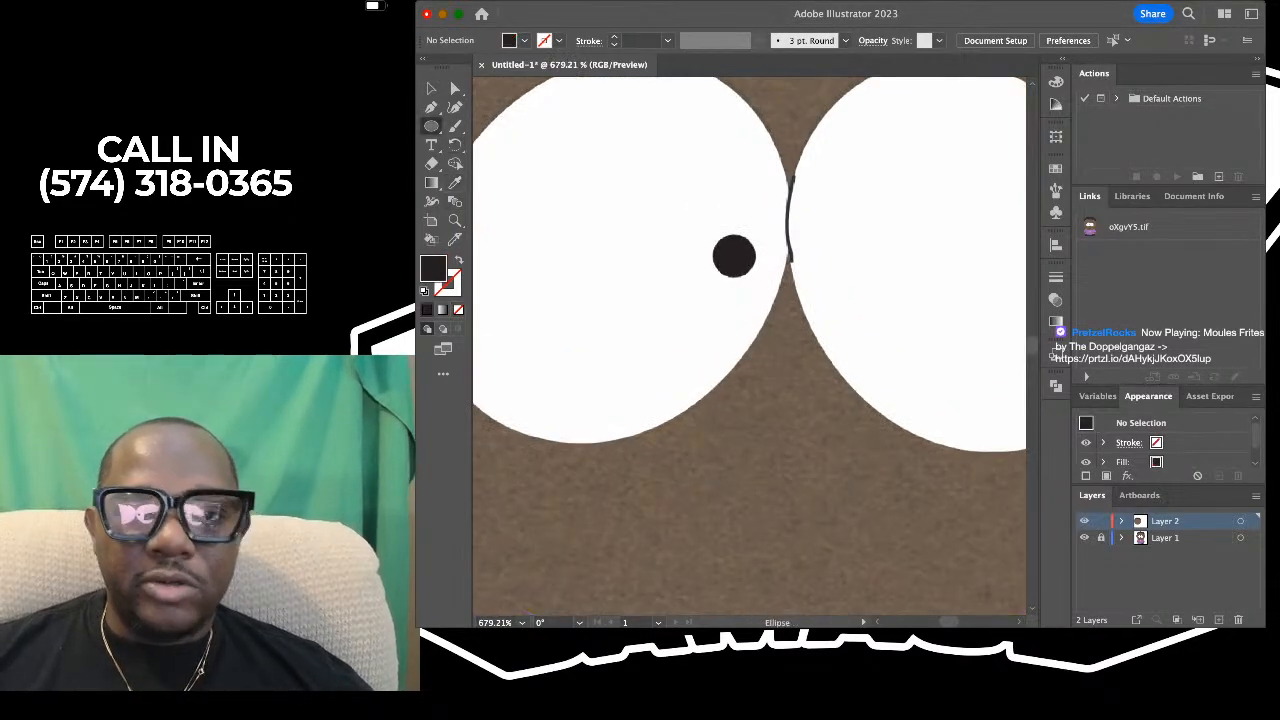
pyautogui.scroll(1, 950, 321)
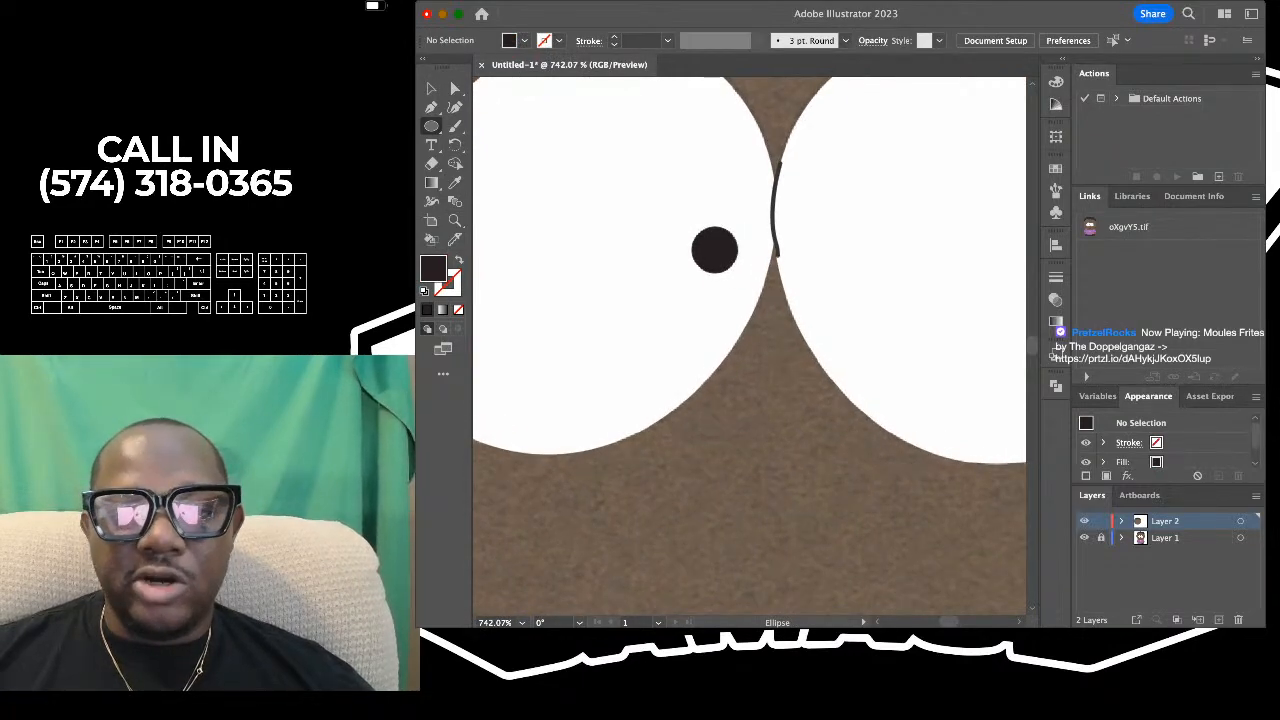
pyautogui.scroll(-3, 686, 245)
pyautogui.scroll(3, 686, 245)
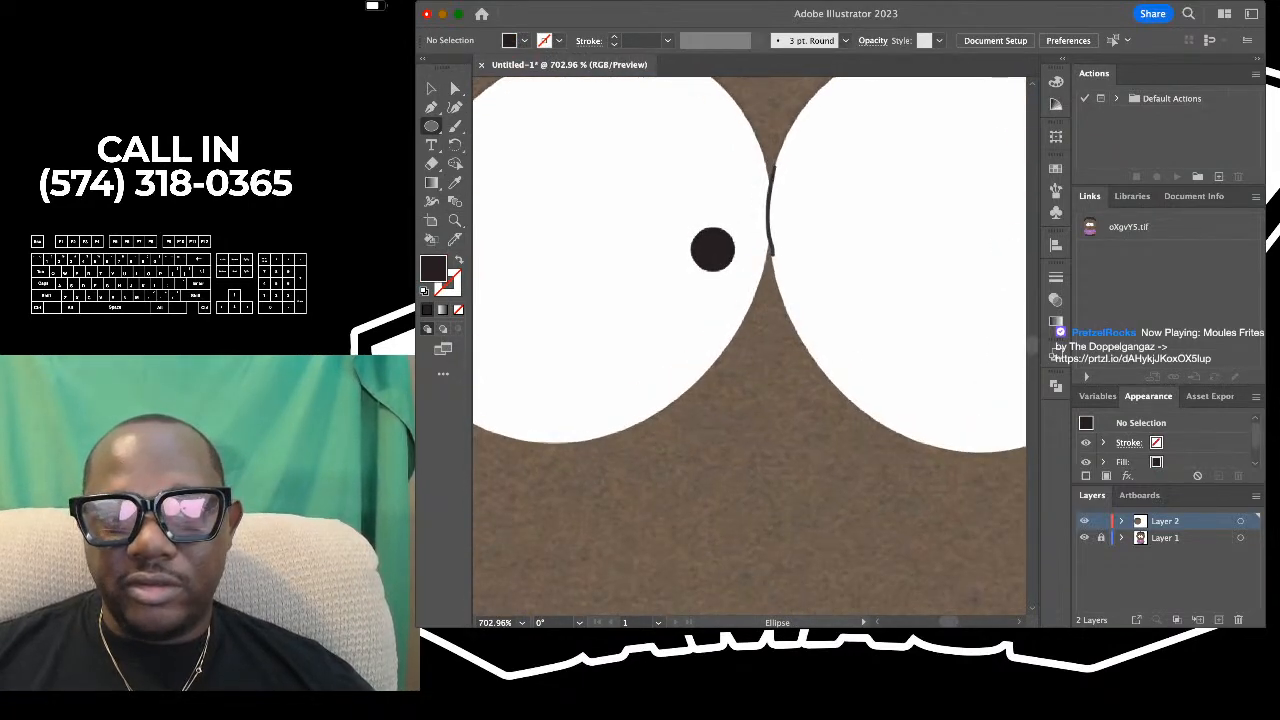
pyautogui.moveTo(690, 224); pyautogui.dragTo(736, 272)
pyautogui.press('v')
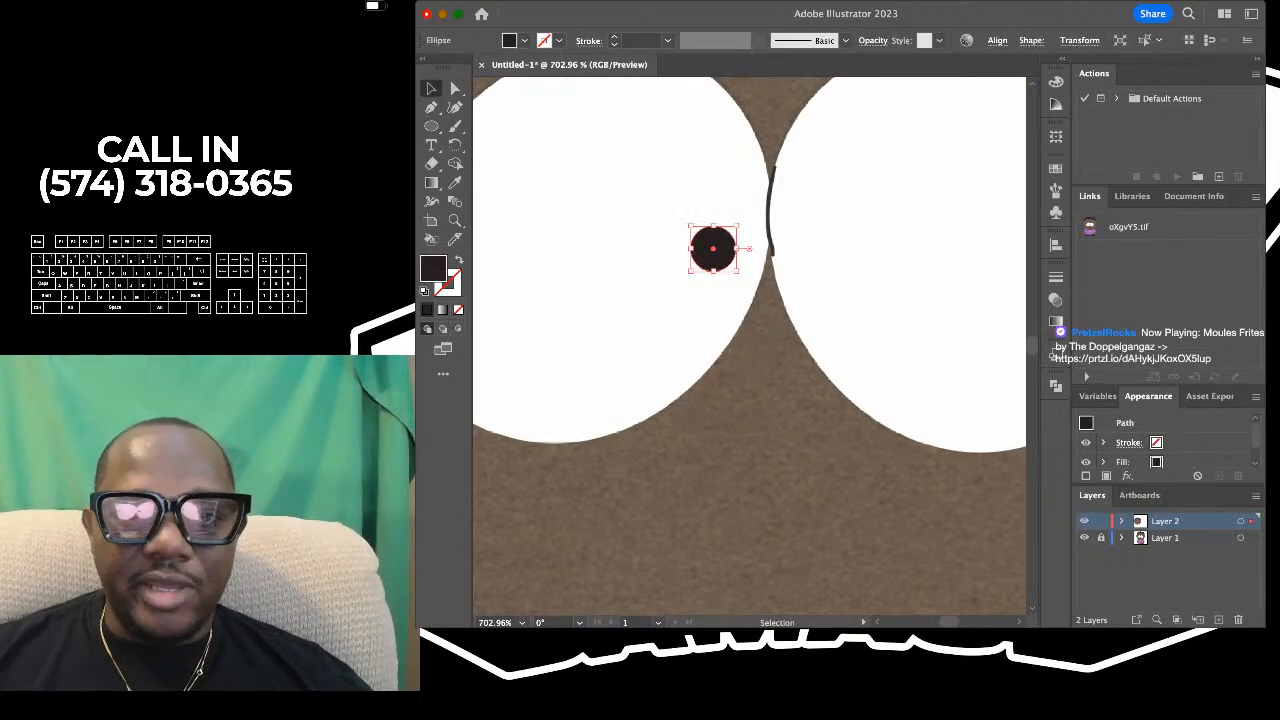
pyautogui.scroll(-4, 658, 199)
pyautogui.hscroll(-2, 749, 346)
pyautogui.press('super+shift+a')
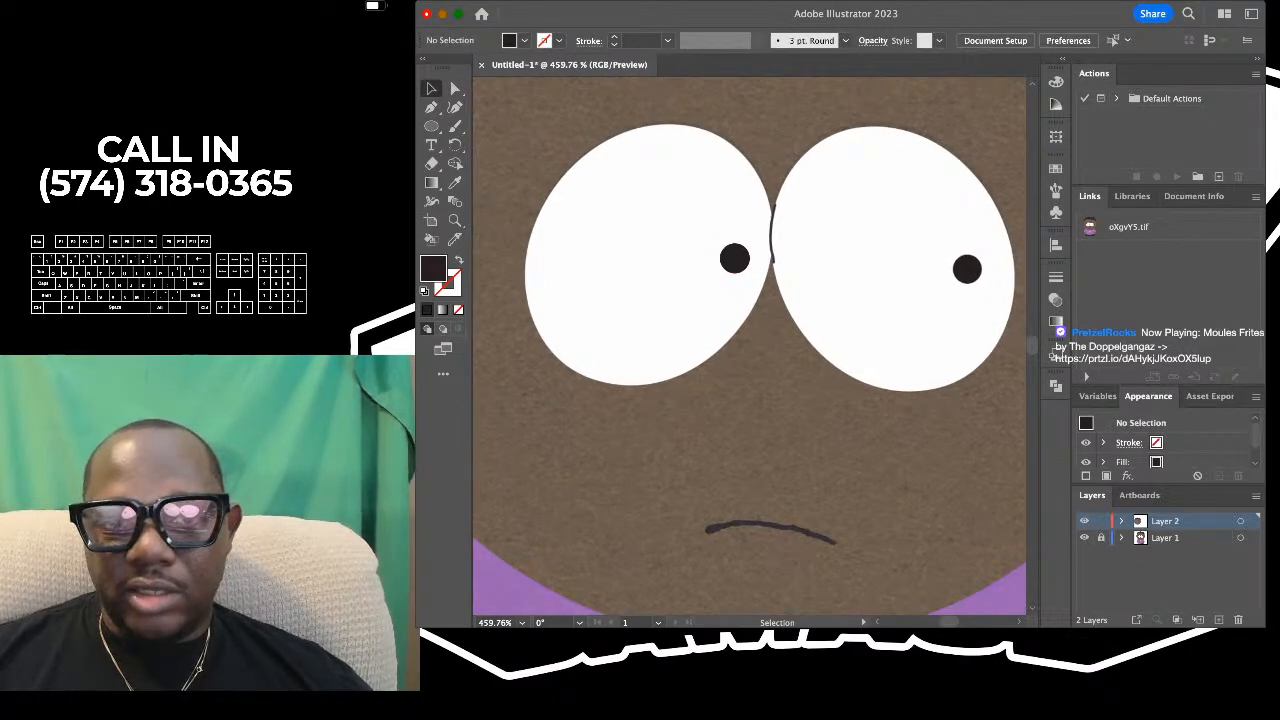
# - Fill the unfilled left eye outline with white sampled from the reference eye, and deselect it
pyautogui.click(771, 225)
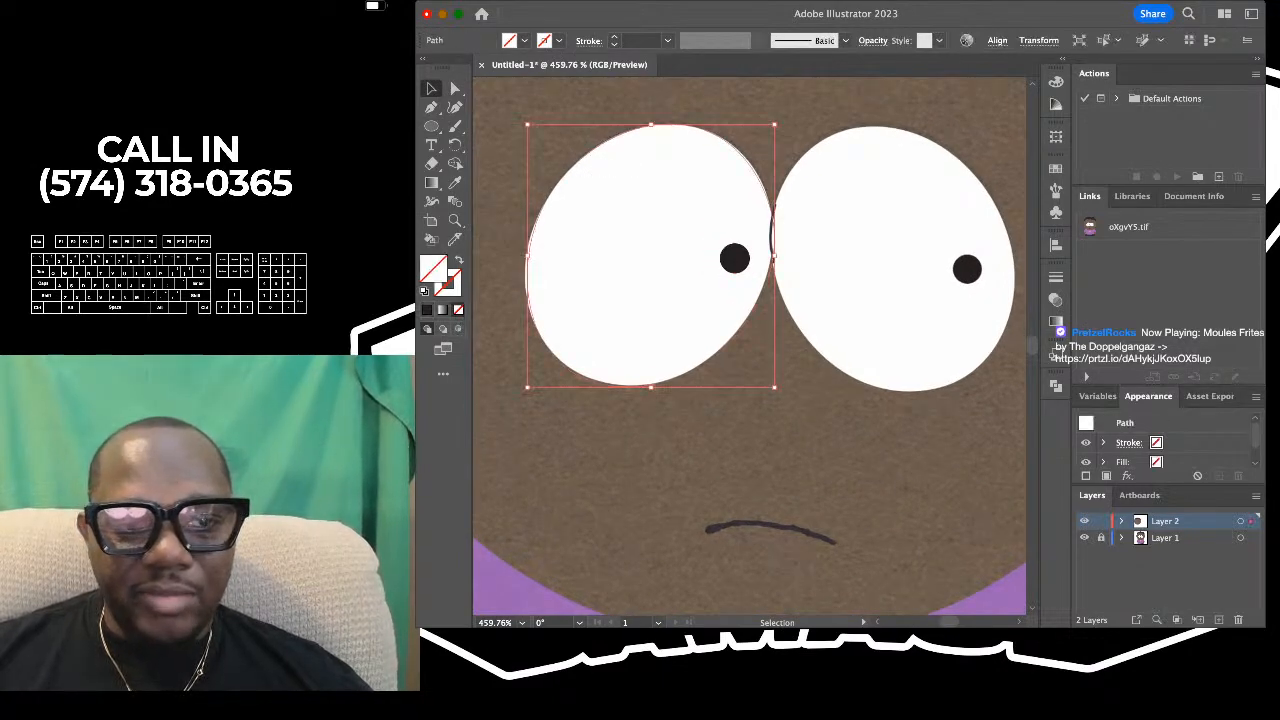
pyautogui.click(455, 183)
pyautogui.click(645, 250)
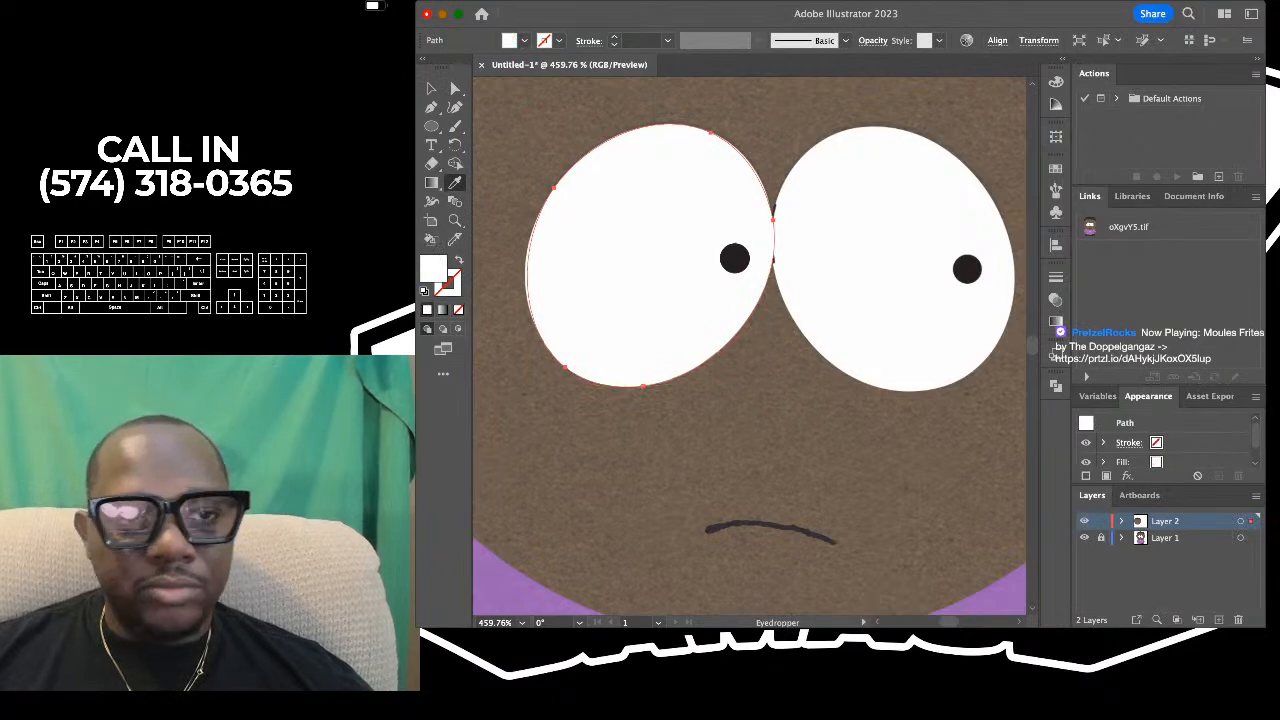
pyautogui.click(431, 89)
pyautogui.press('super+shift+a')
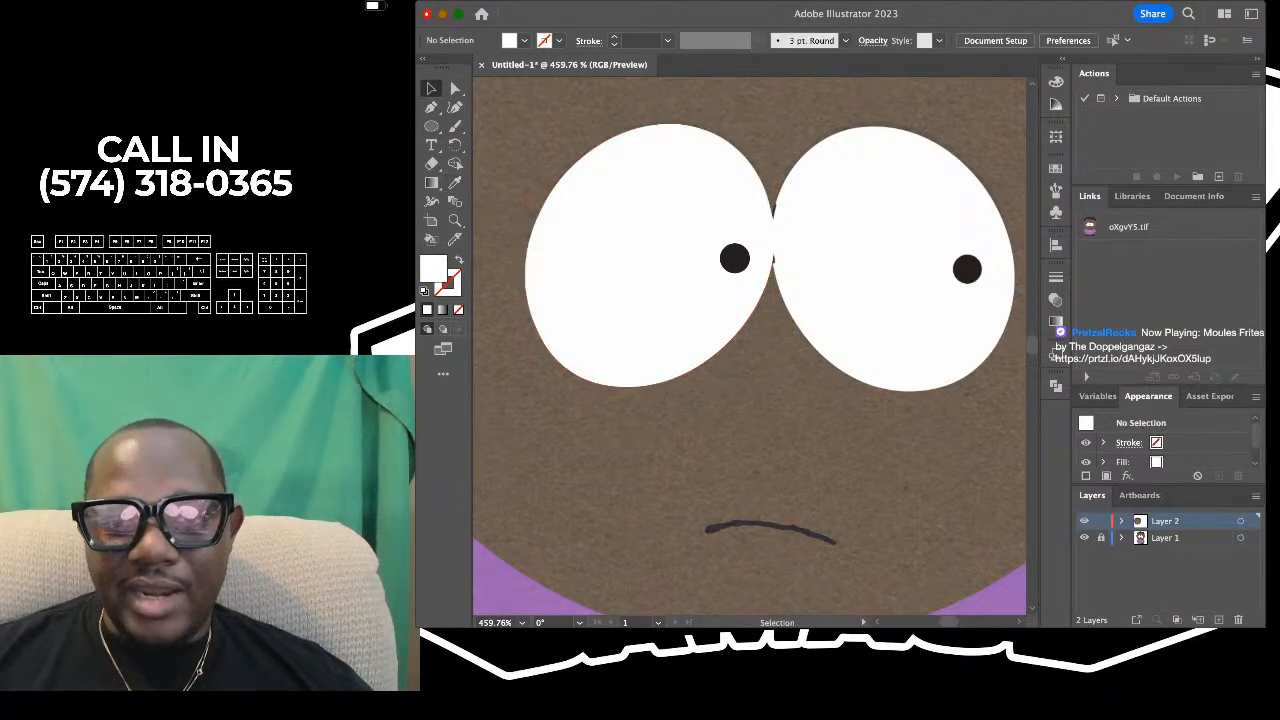
# - Mirror a copy of the traced left eye horizontally and place it over the reference's right eye
pyautogui.scroll(-4, 758, 168)
pyautogui.hscroll(1, 758, 168)
pyautogui.scroll(-2, 762, 167)
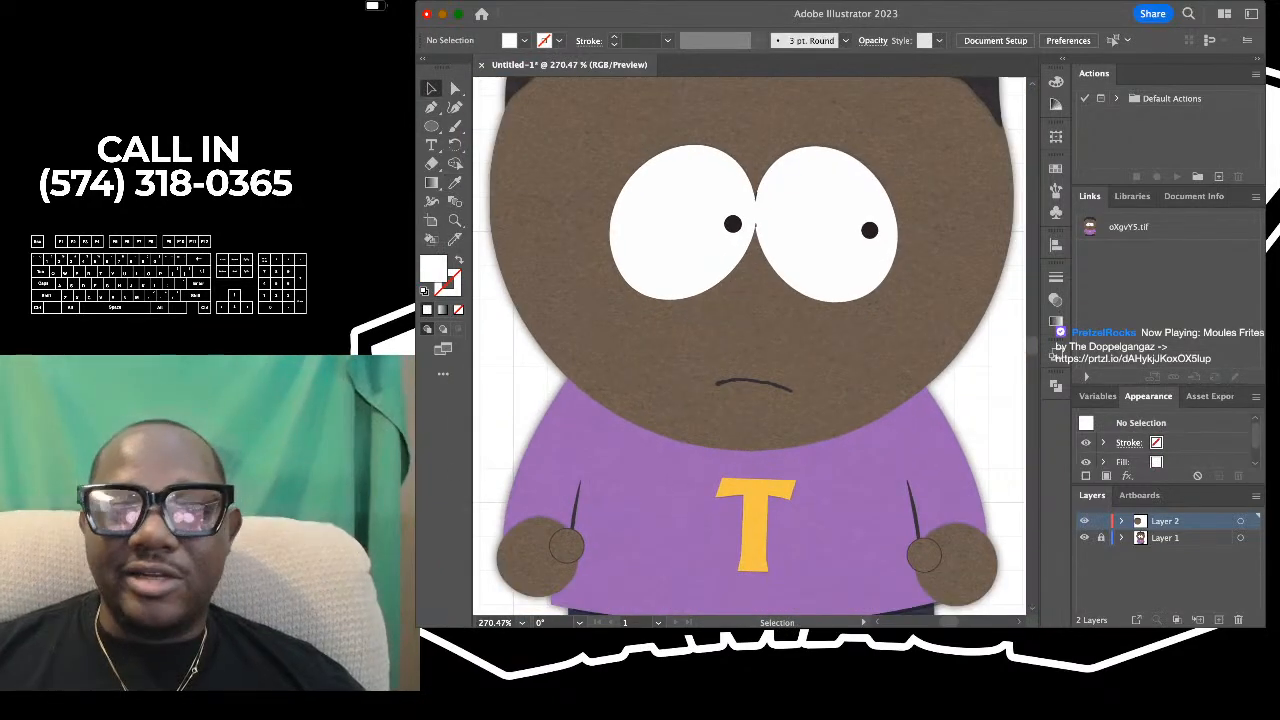
pyautogui.scroll(3, 762, 167)
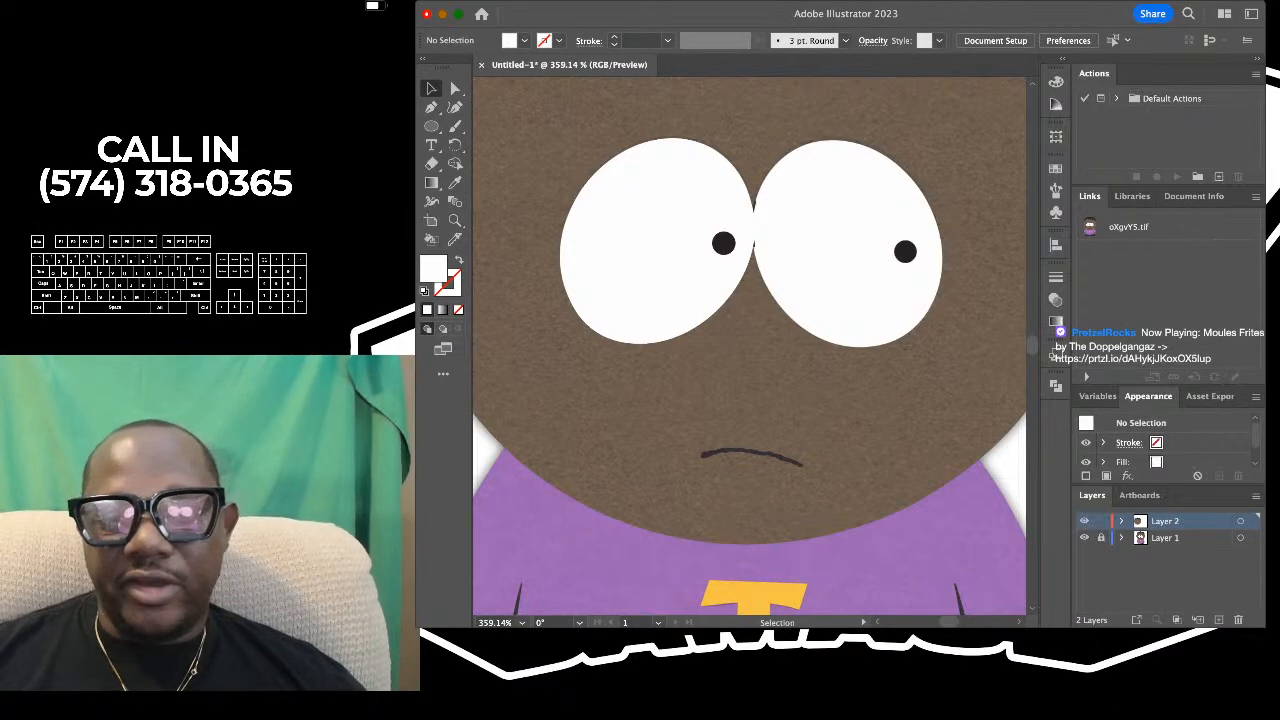
pyautogui.scroll(-3, 777, 145)
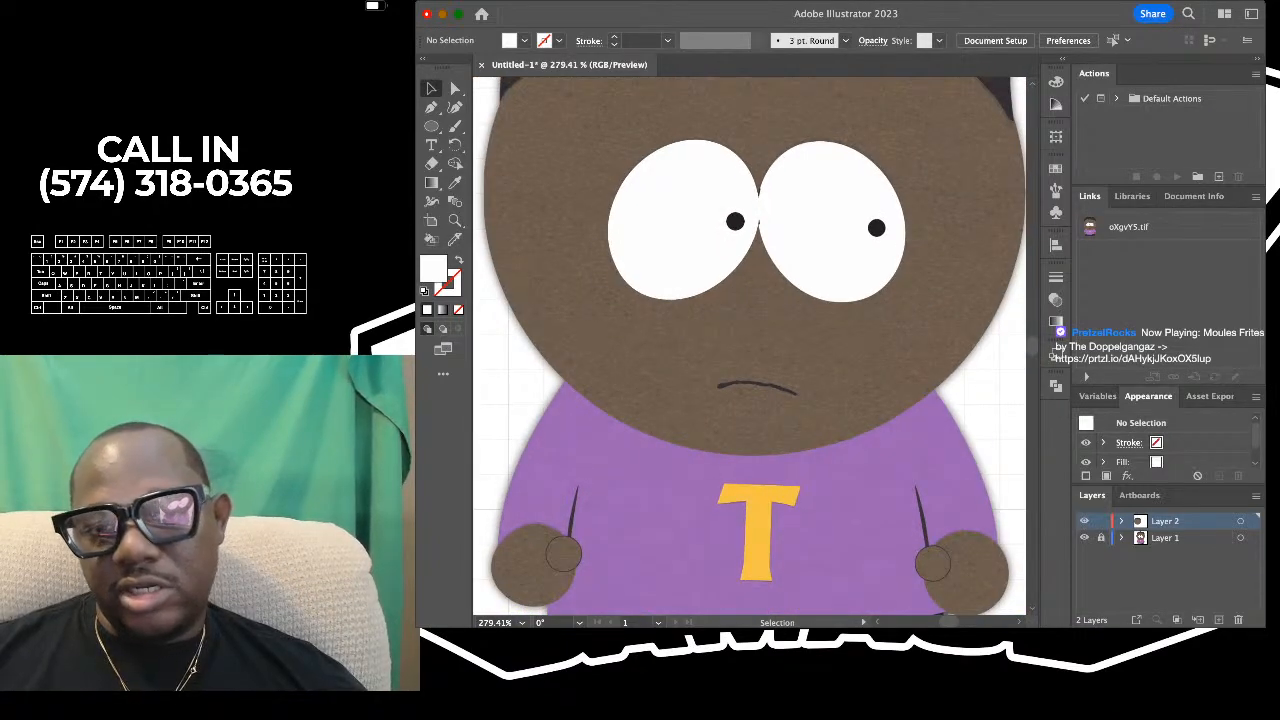
pyautogui.click(680, 222)
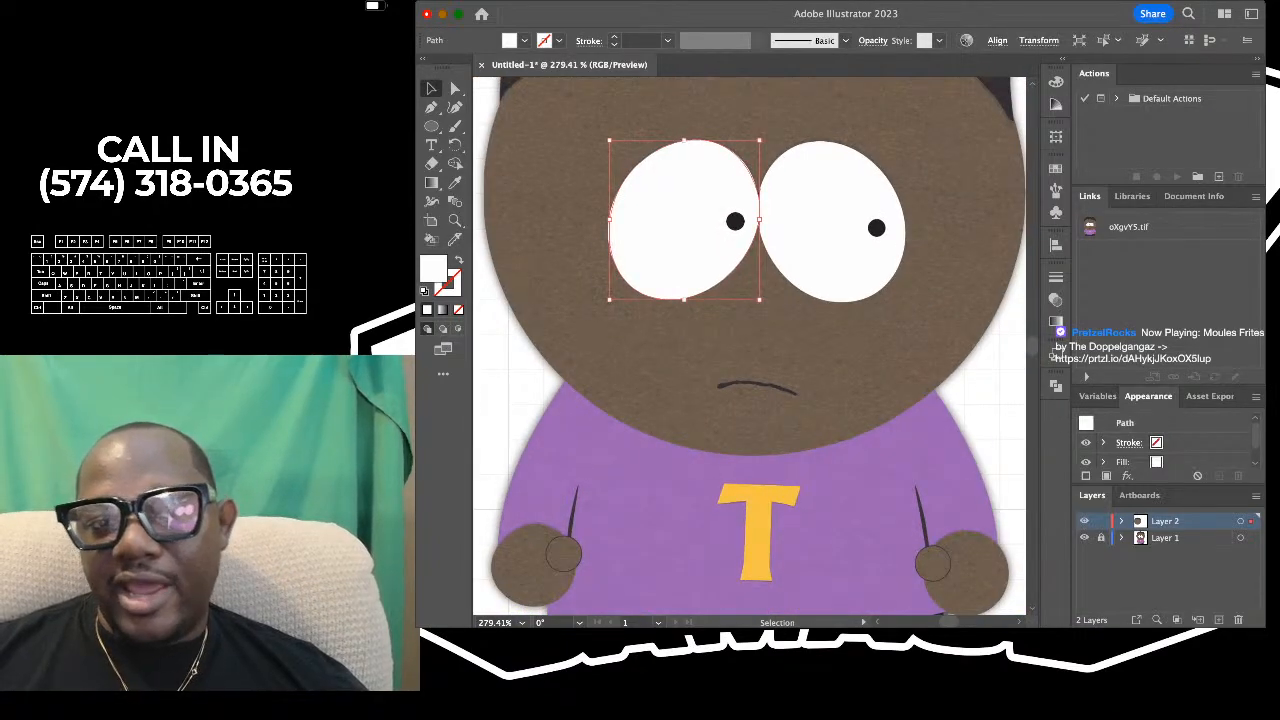
pyautogui.press('a')
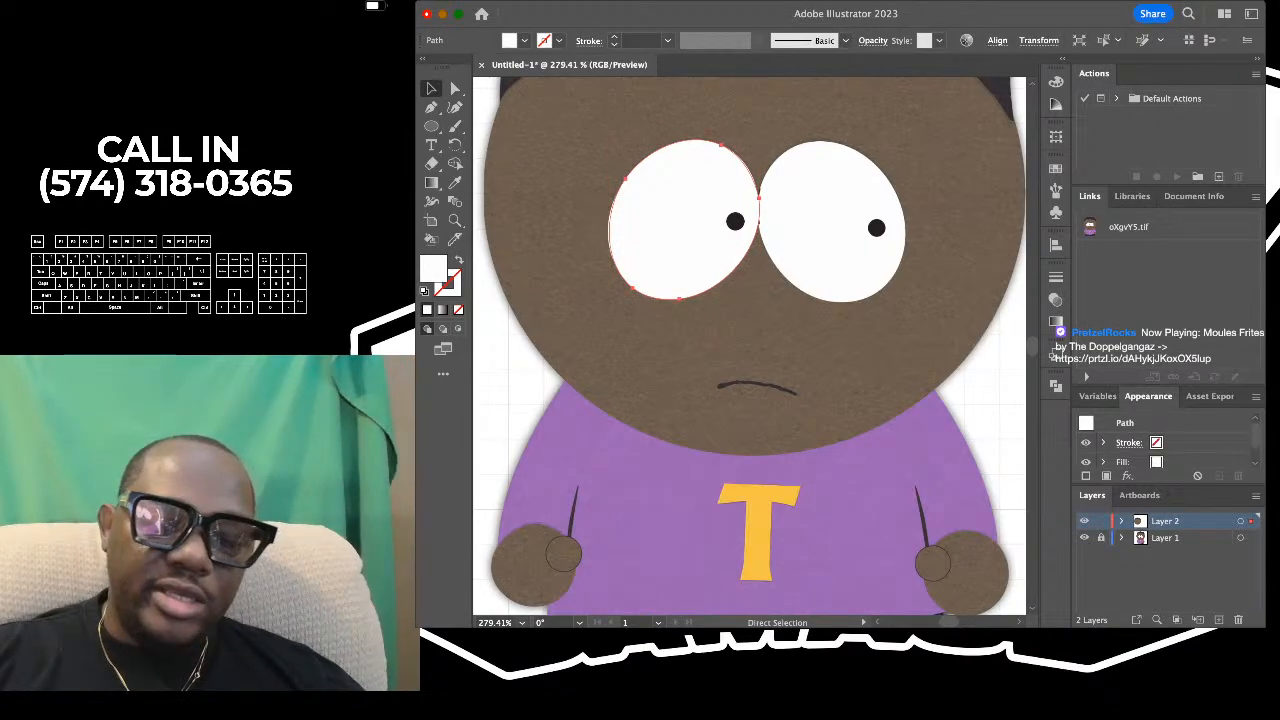
pyautogui.press('v')
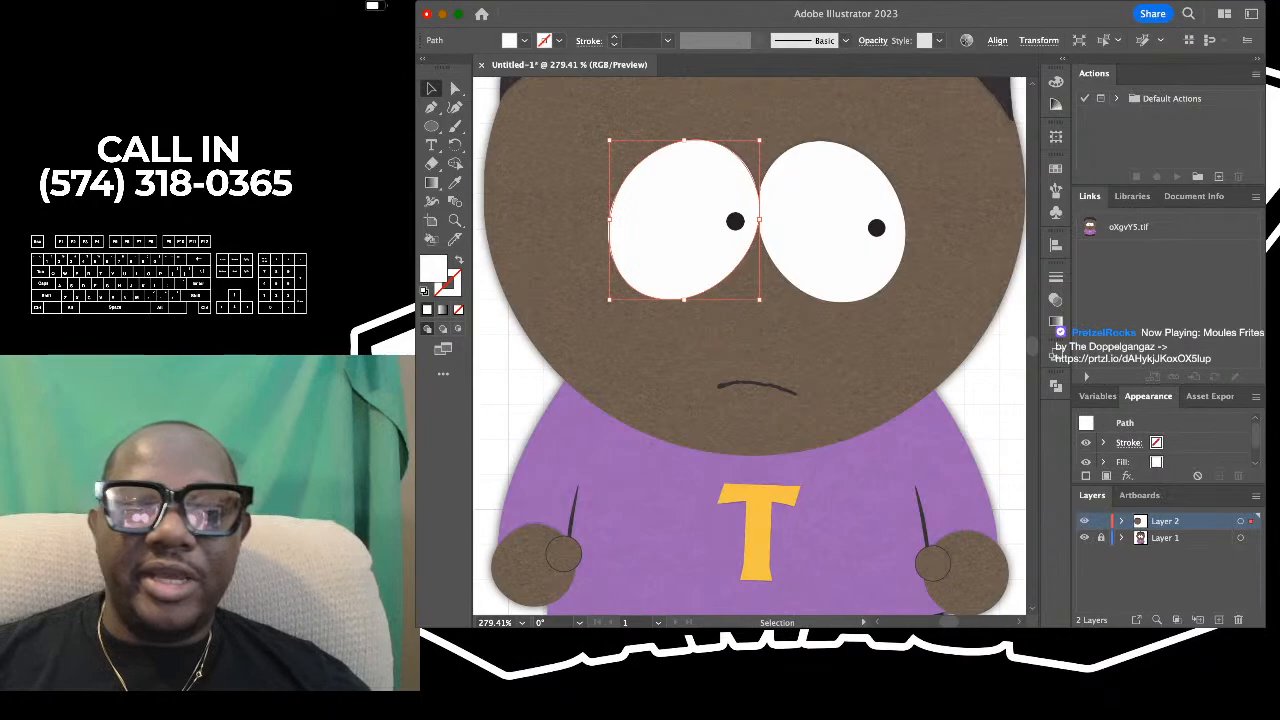
pyautogui.scroll(2, 691, 179)
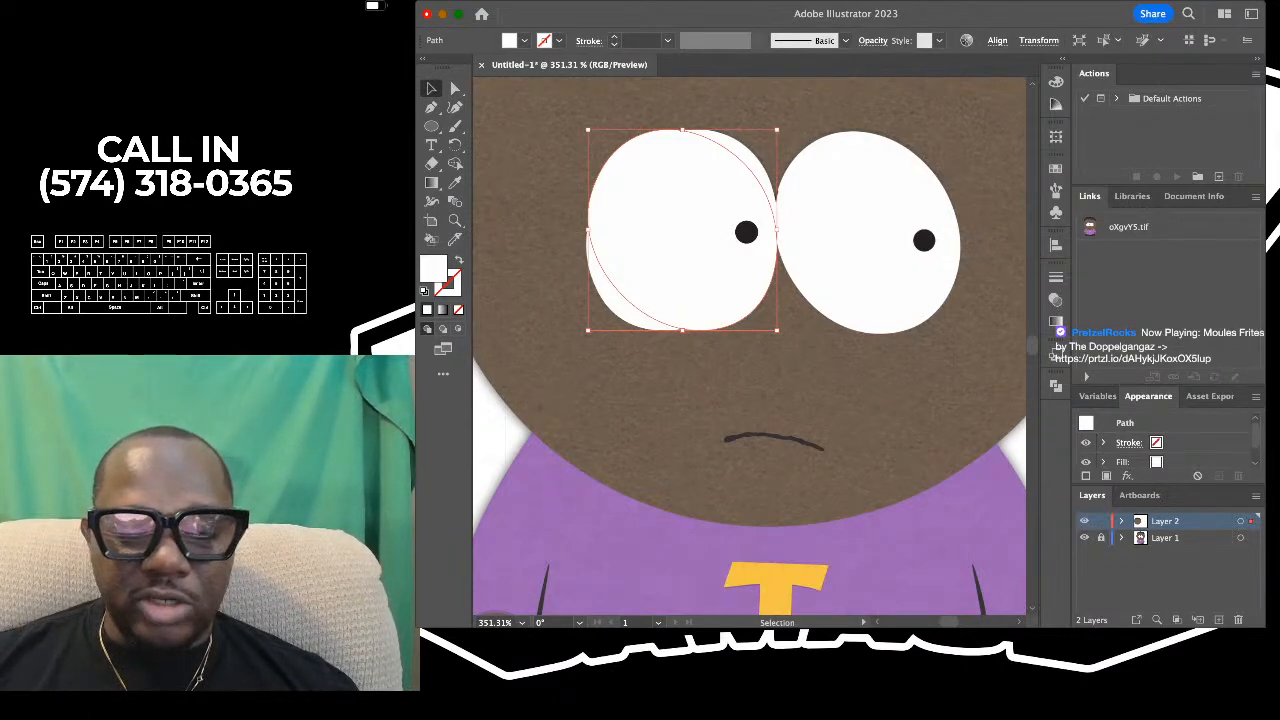
pyautogui.press('super+shift+a')
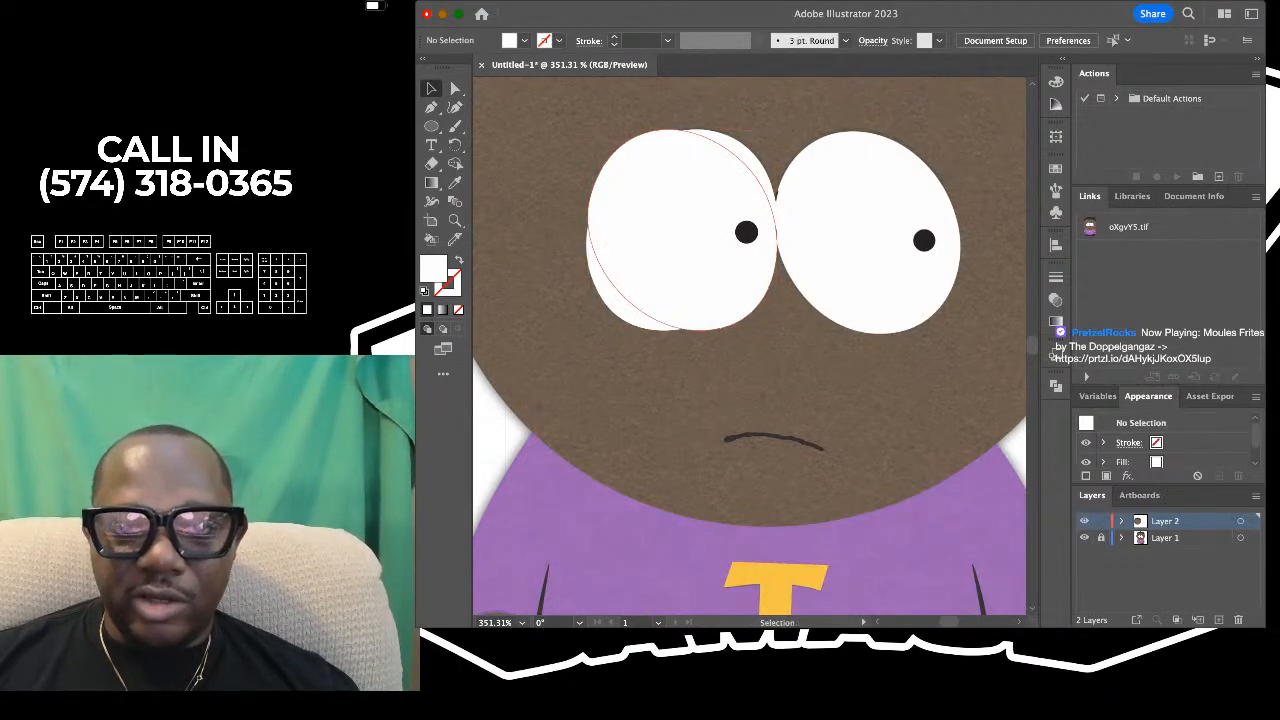
pyautogui.moveTo(682, 230); pyautogui.dragTo(865, 230)
pyautogui.press('super+shift+a')
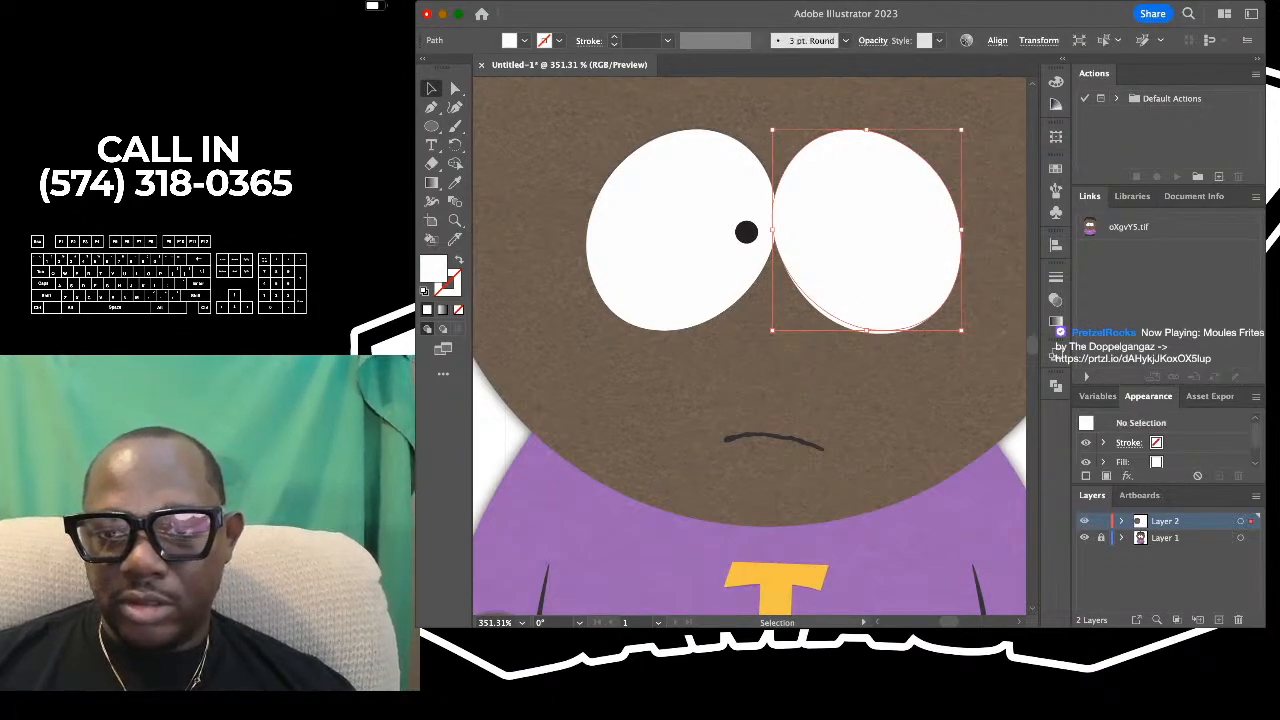
# - Delete the mirrored right eye temporarily to compare with the reference, and undo the deletion
pyautogui.click(866, 230)
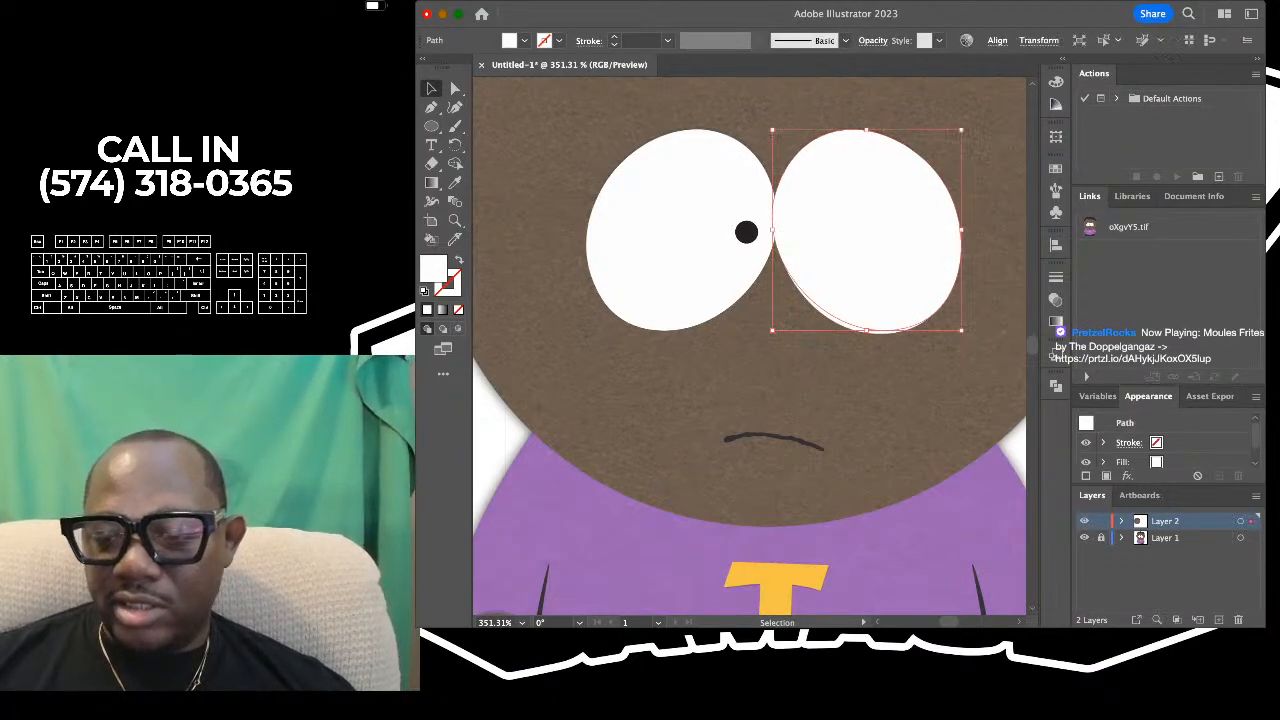
pyautogui.press('Delete')
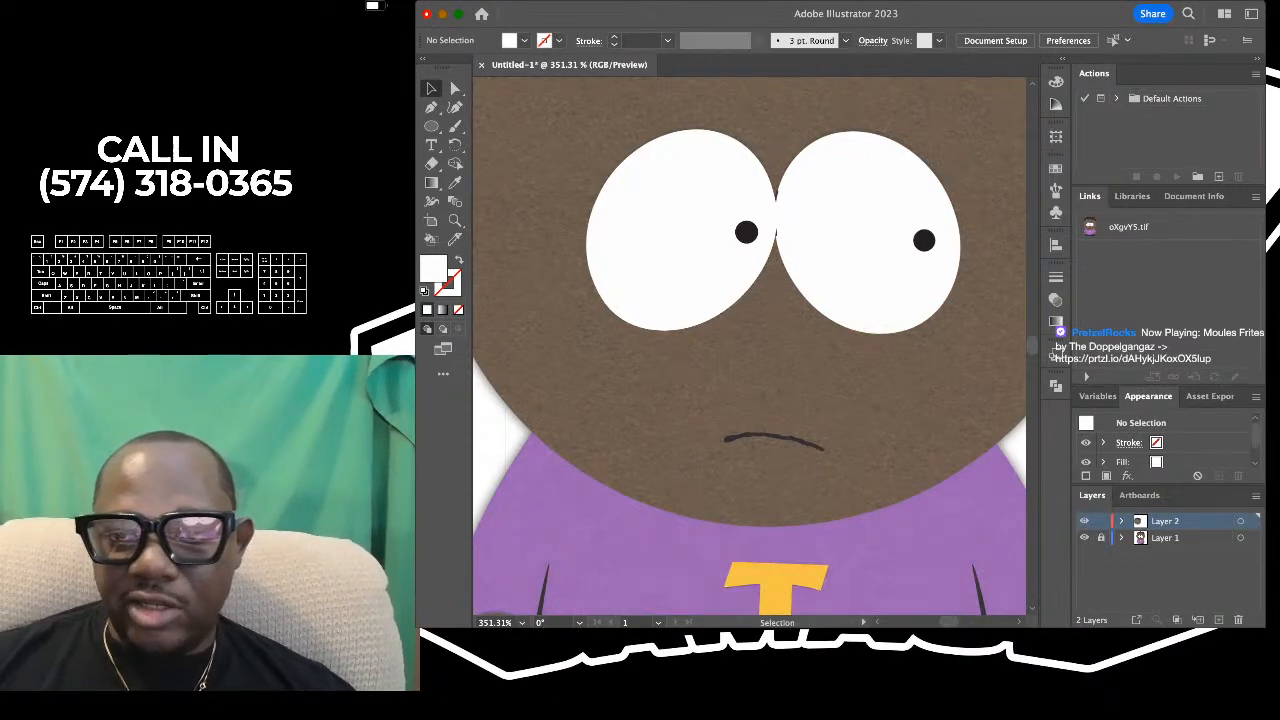
pyautogui.press('super+z')
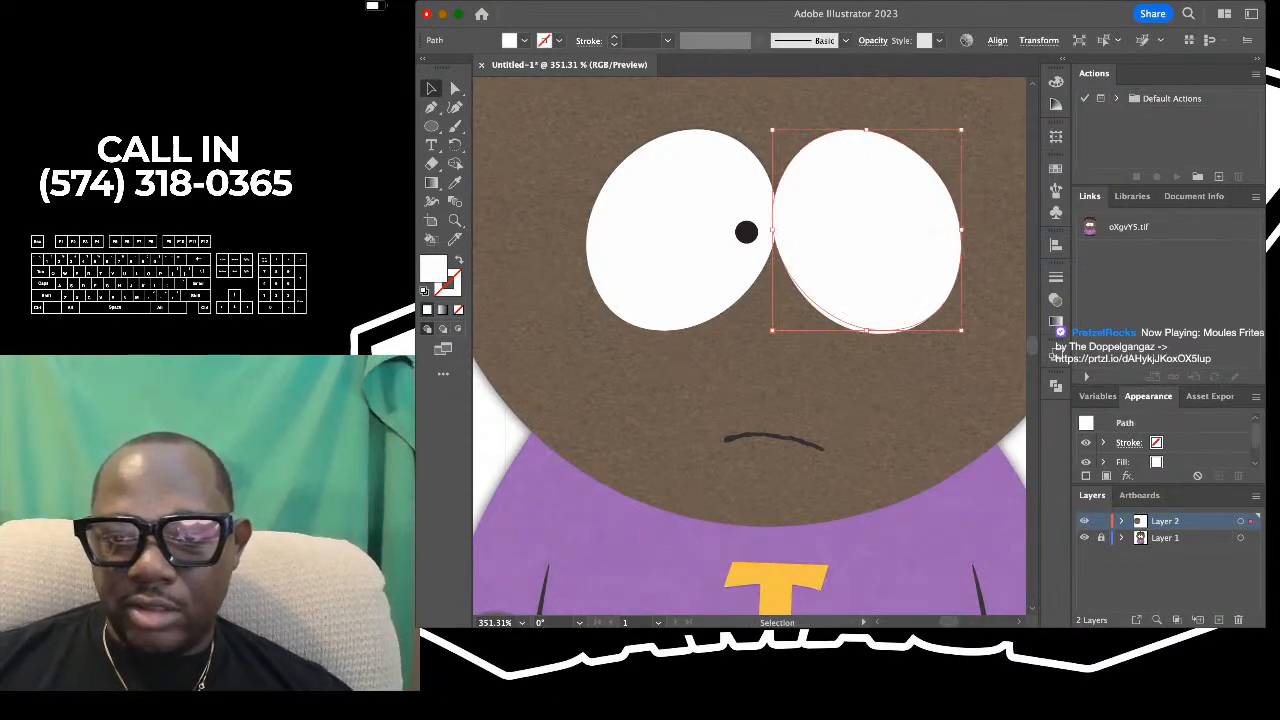
# - Place a copy of the traced left pupil near the outer edge of the right eye and deselect it
pyautogui.click(746, 232)
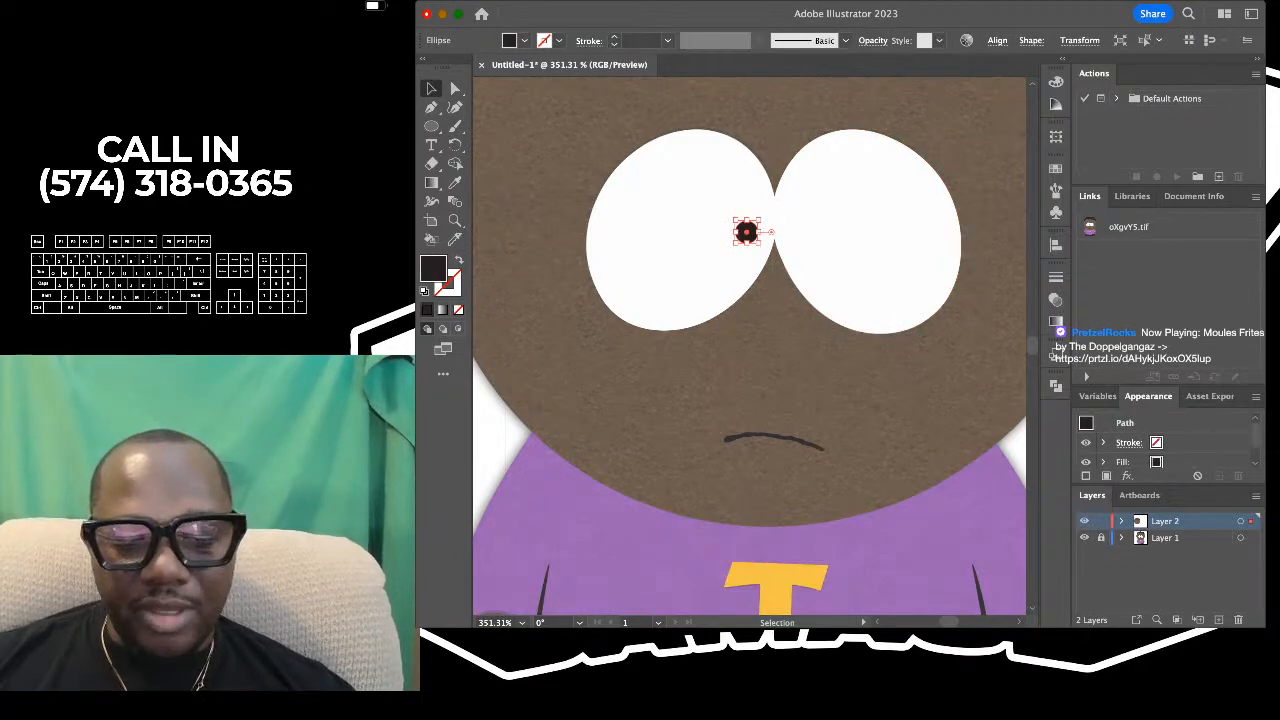
pyautogui.press('a')
pyautogui.press('super+c')
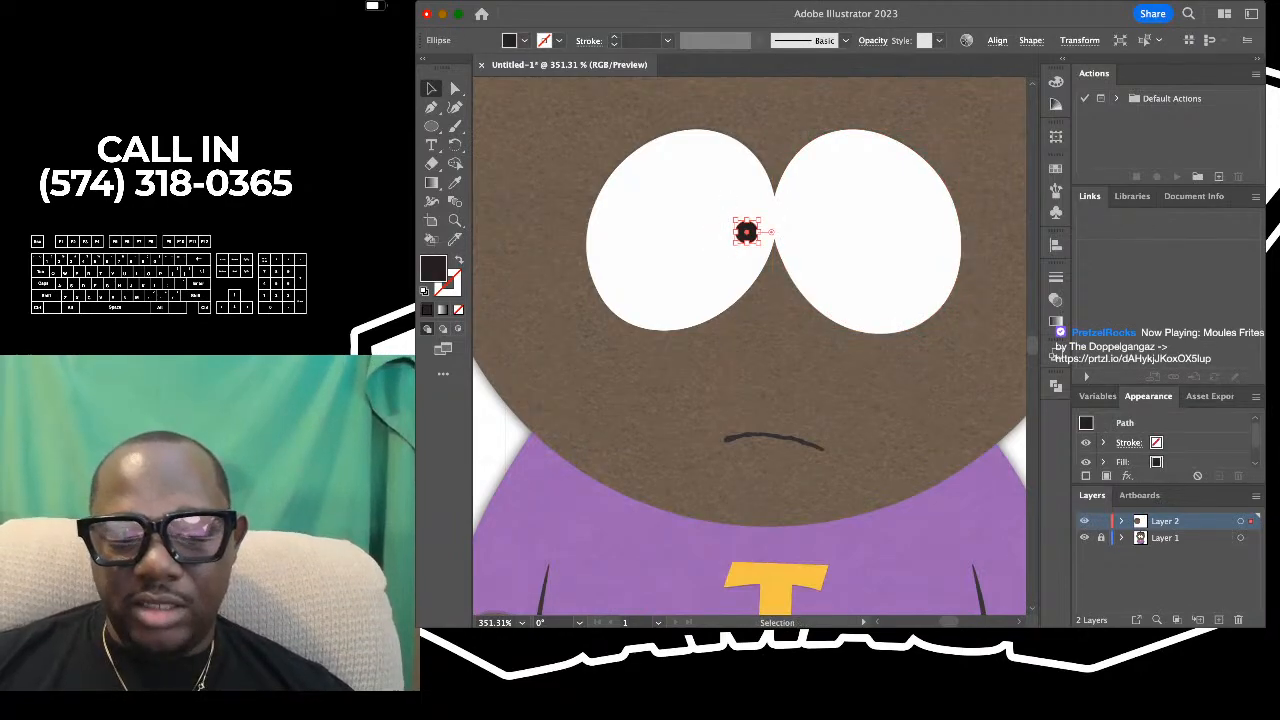
pyautogui.press('super+f')
pyautogui.press('shift+super+a')
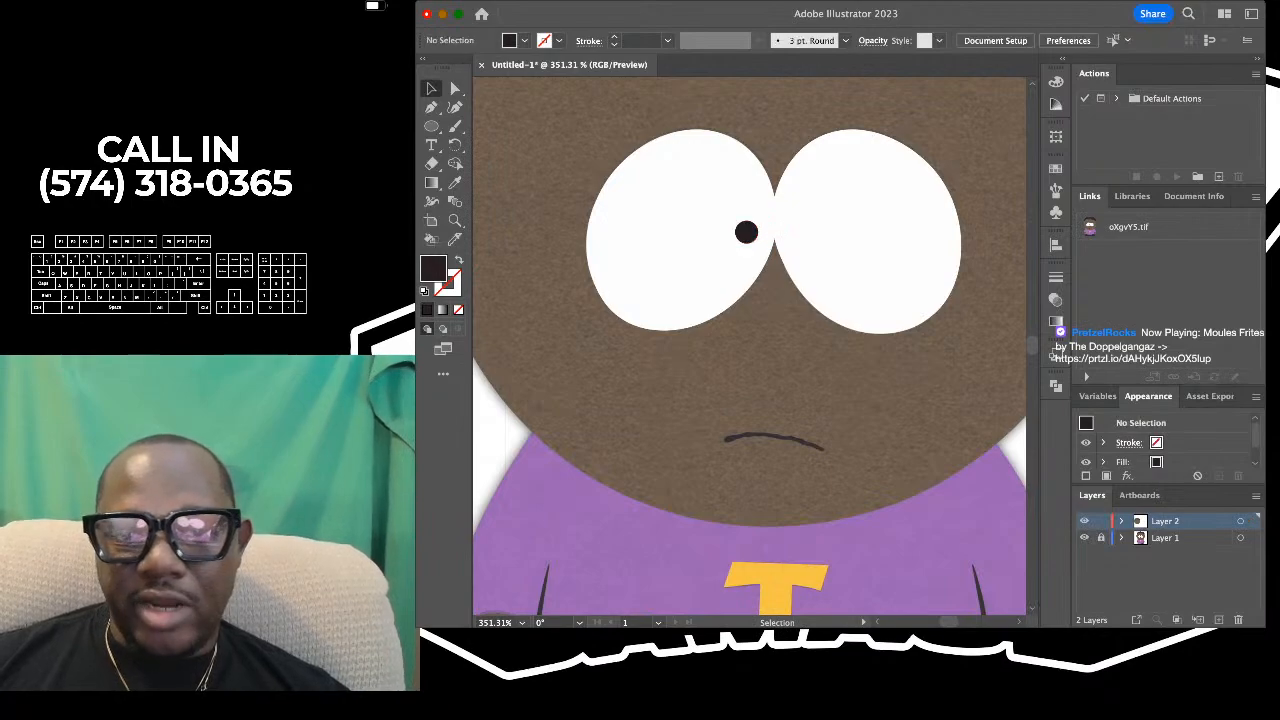
pyautogui.moveTo(746, 232); pyautogui.dragTo(936, 232)
pyautogui.click(980, 152)
# - Delete the traced right eye and its pupil temporarily to compare them with the reference, restore them and deselect
pyautogui.scroll(-6, 978, 152)
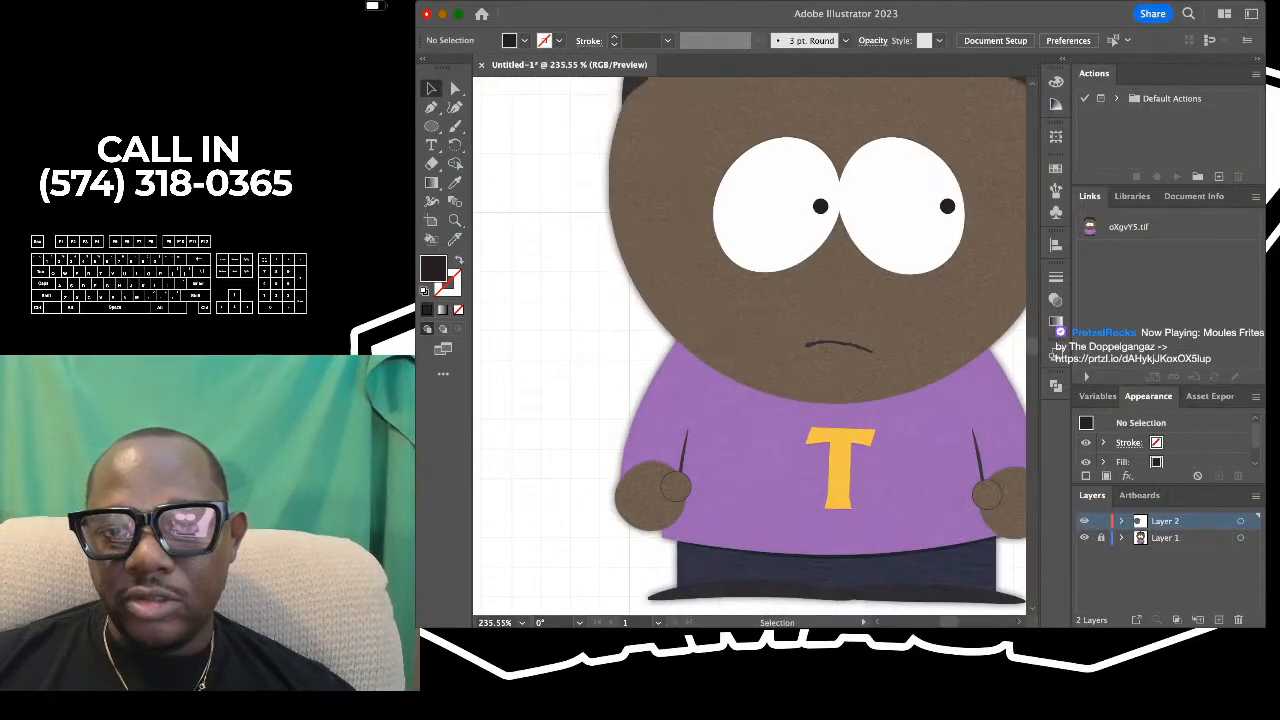
pyautogui.scroll(2, 978, 152)
pyautogui.scroll(2, 970, 152)
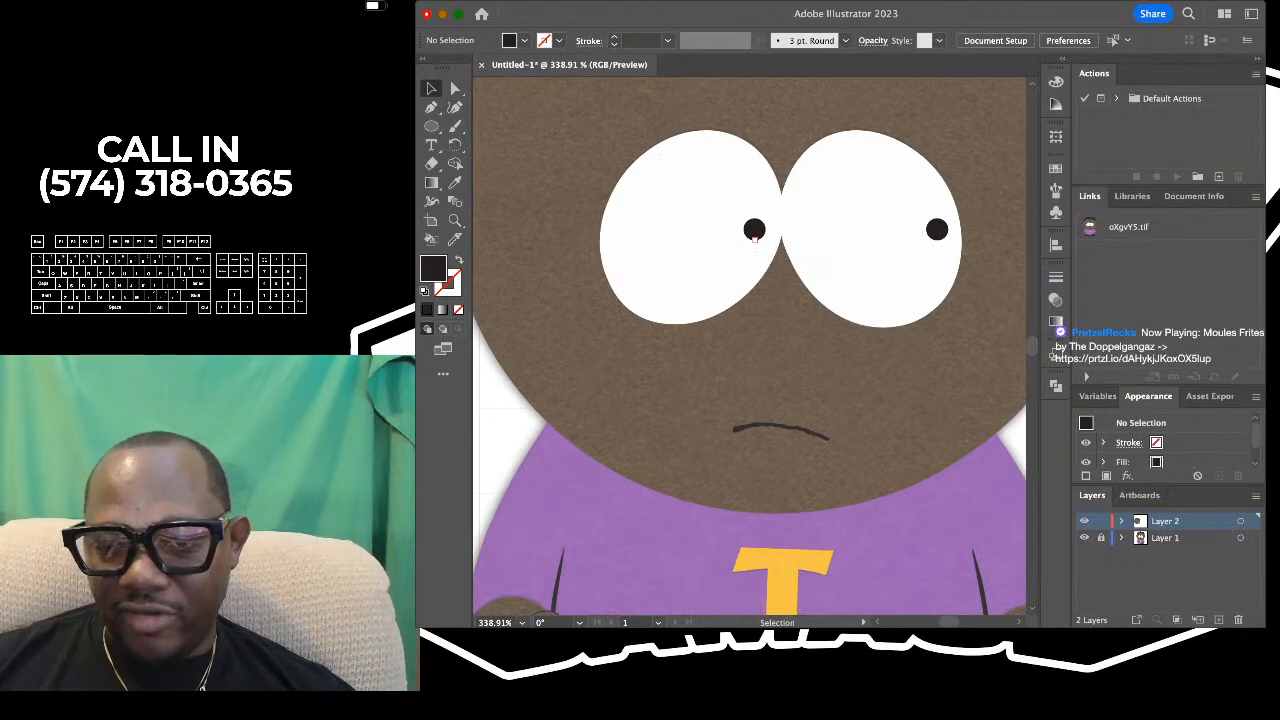
pyautogui.moveTo(978, 154); pyautogui.dragTo(910, 255)
pyautogui.press('Delete')
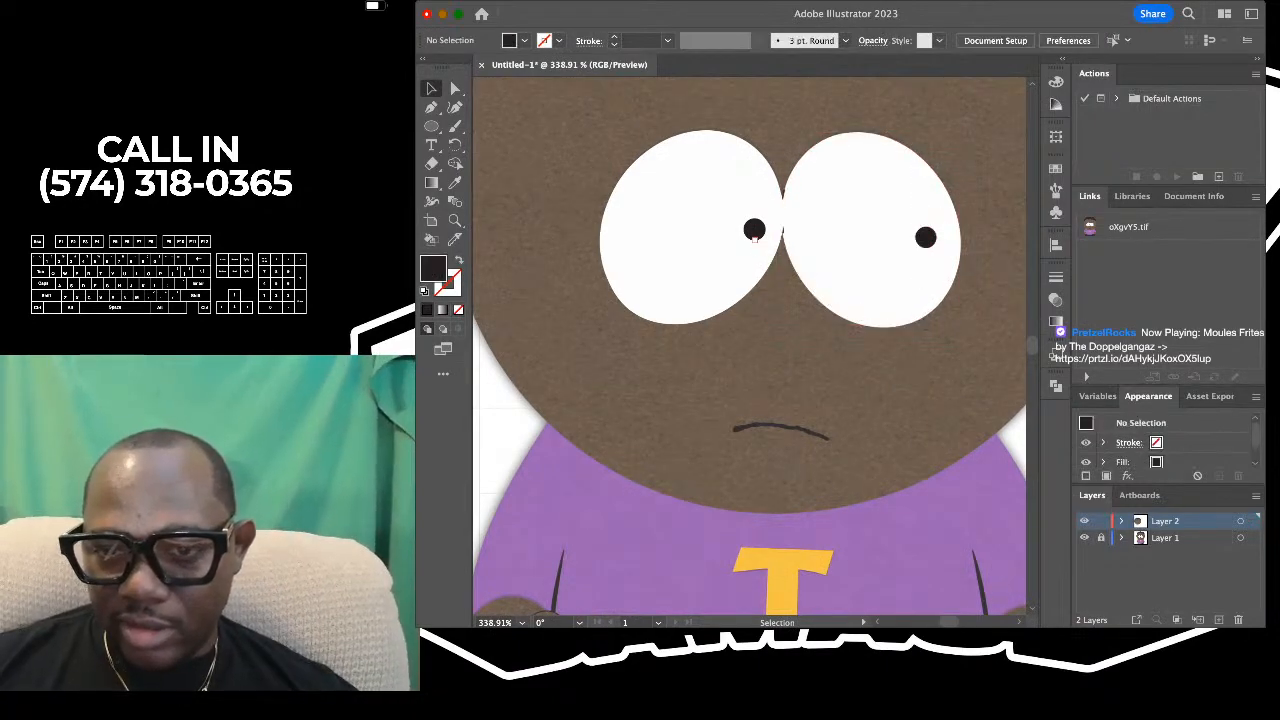
pyautogui.click(937, 226)
pyautogui.scroll(2, 937, 226)
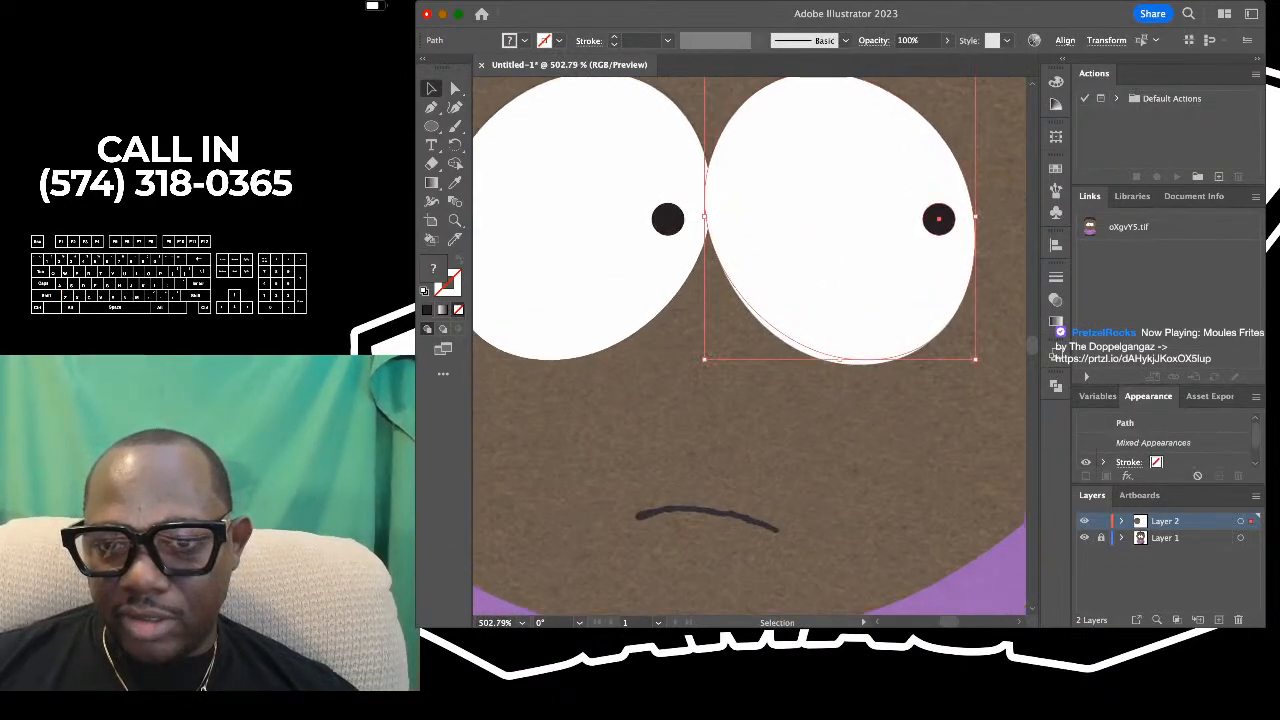
pyautogui.press('Delete')
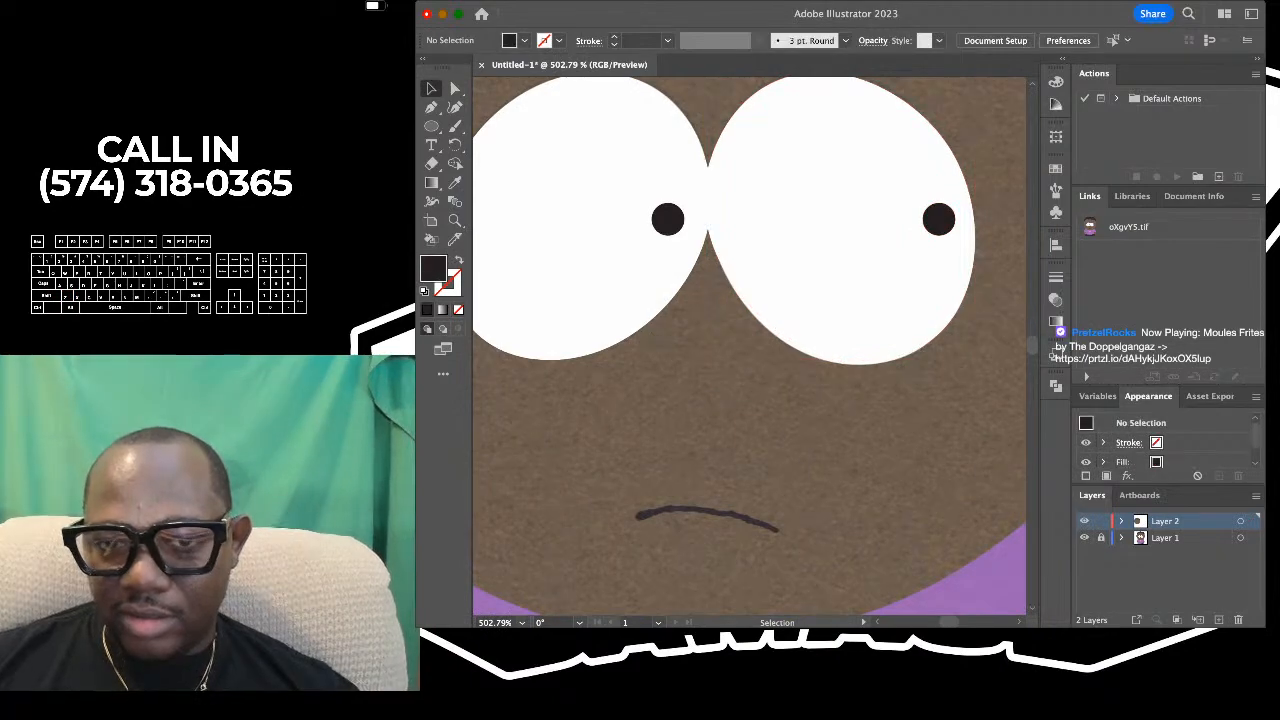
# - Undo the right pupil copy and duplicate the left pupil again into the right eye, level with the original
pyautogui.scroll(-2, 890, 290)
pyautogui.click(676, 246)
pyautogui.press('super+z')
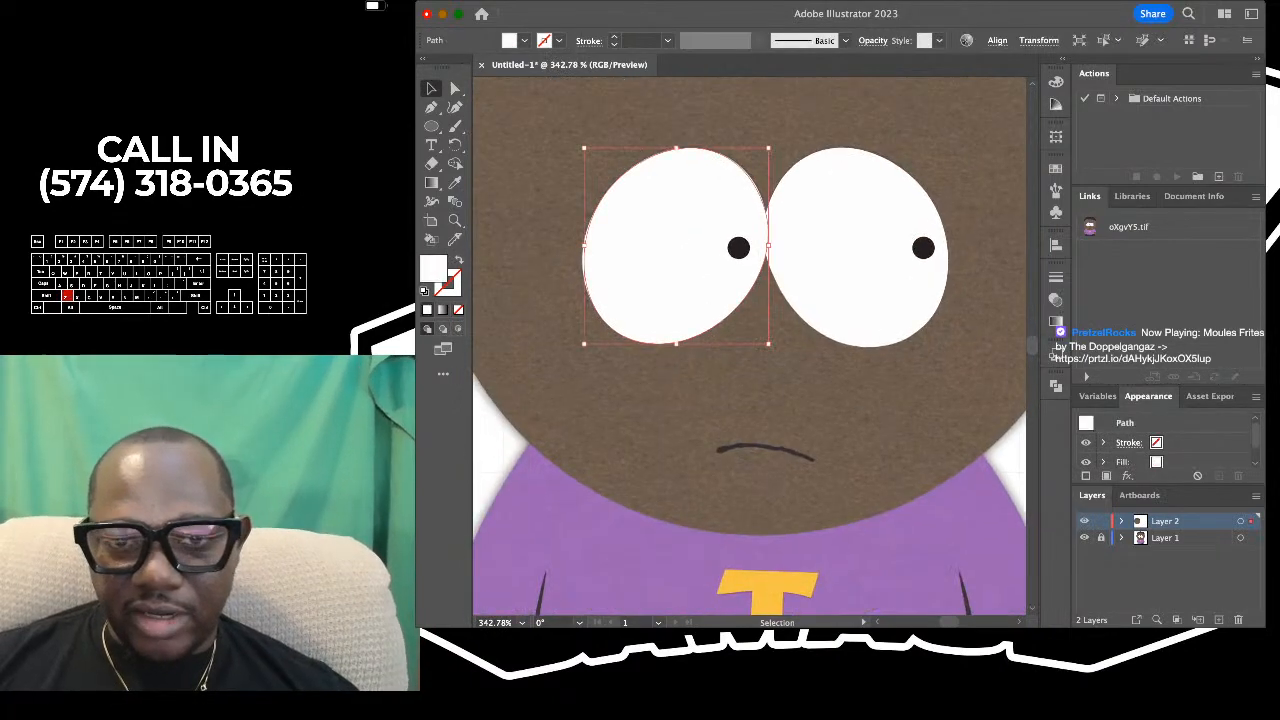
pyautogui.click(738, 247)
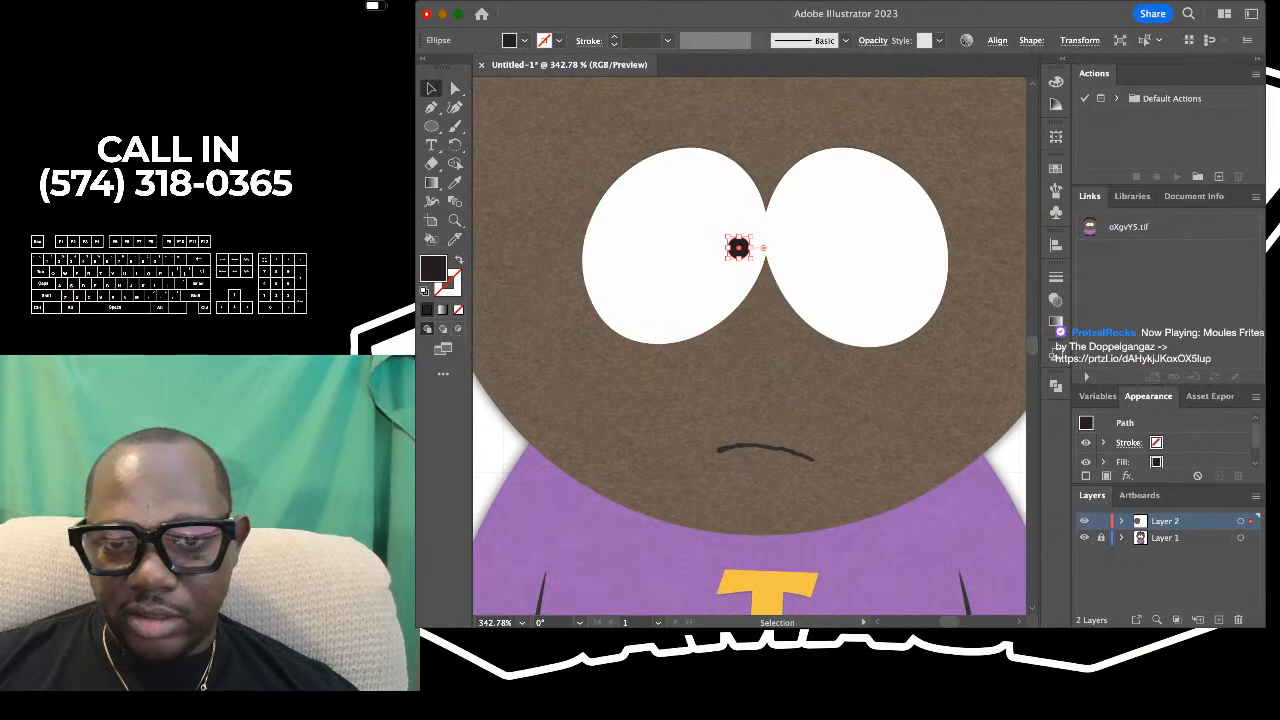
pyautogui.click(678, 247)
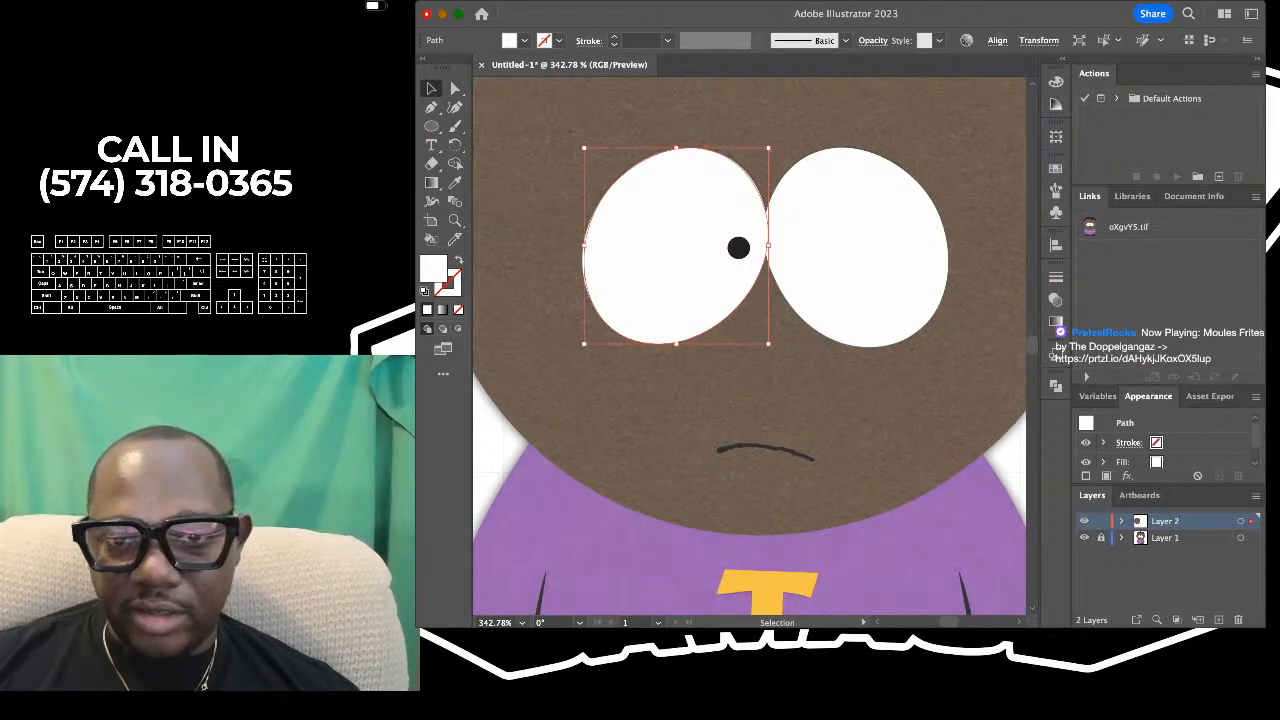
pyautogui.click(738, 247)
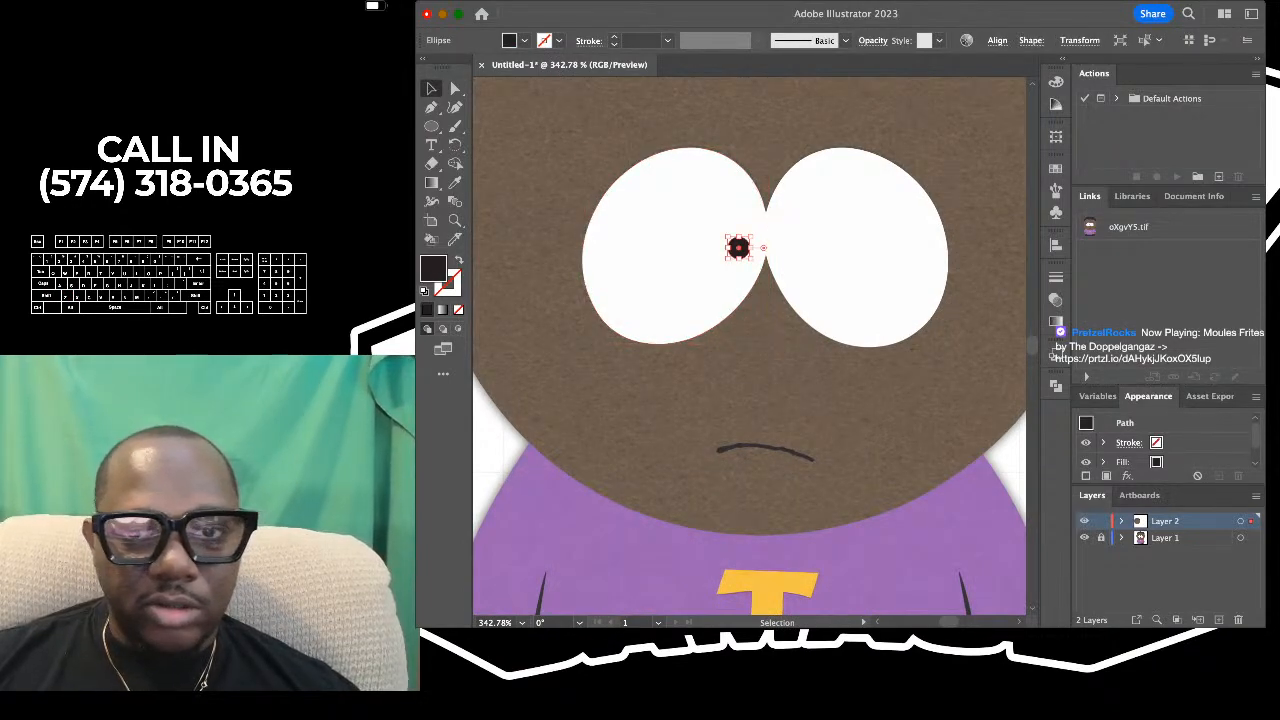
pyautogui.moveTo(738, 247); pyautogui.dragTo(923, 247)
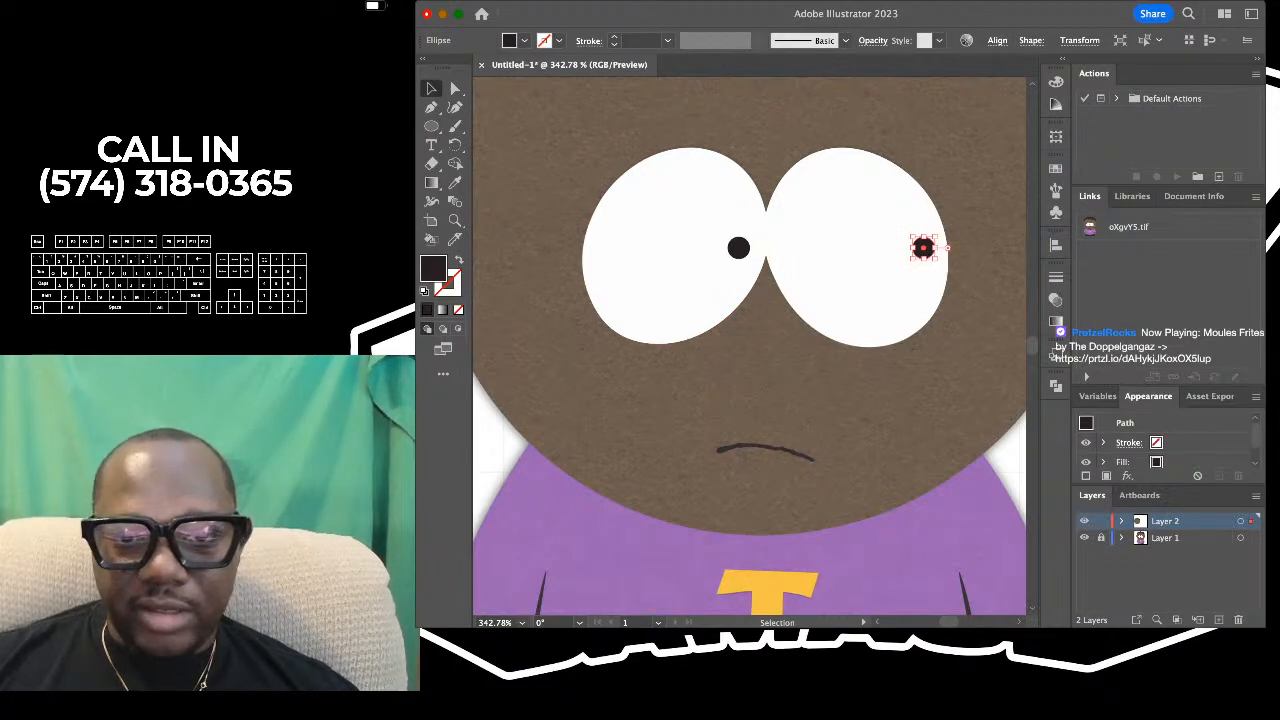
# - Delete all traced eyes and pupils temporarily to compare them with the reference, and undo the deletion
pyautogui.click(768, 300)
pyautogui.moveTo(767, 276); pyautogui.dragTo(619, 227)
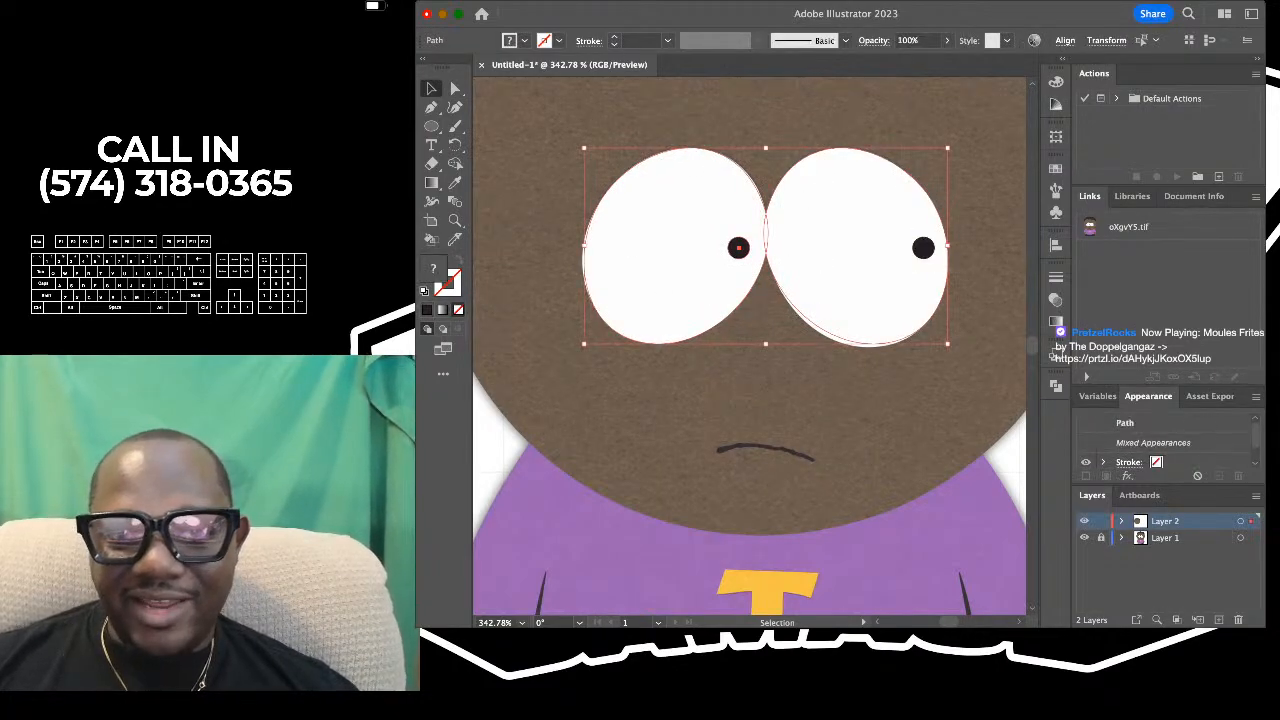
pyautogui.press('super+shift+a')
pyautogui.press('super+a')
pyautogui.press('Delete')
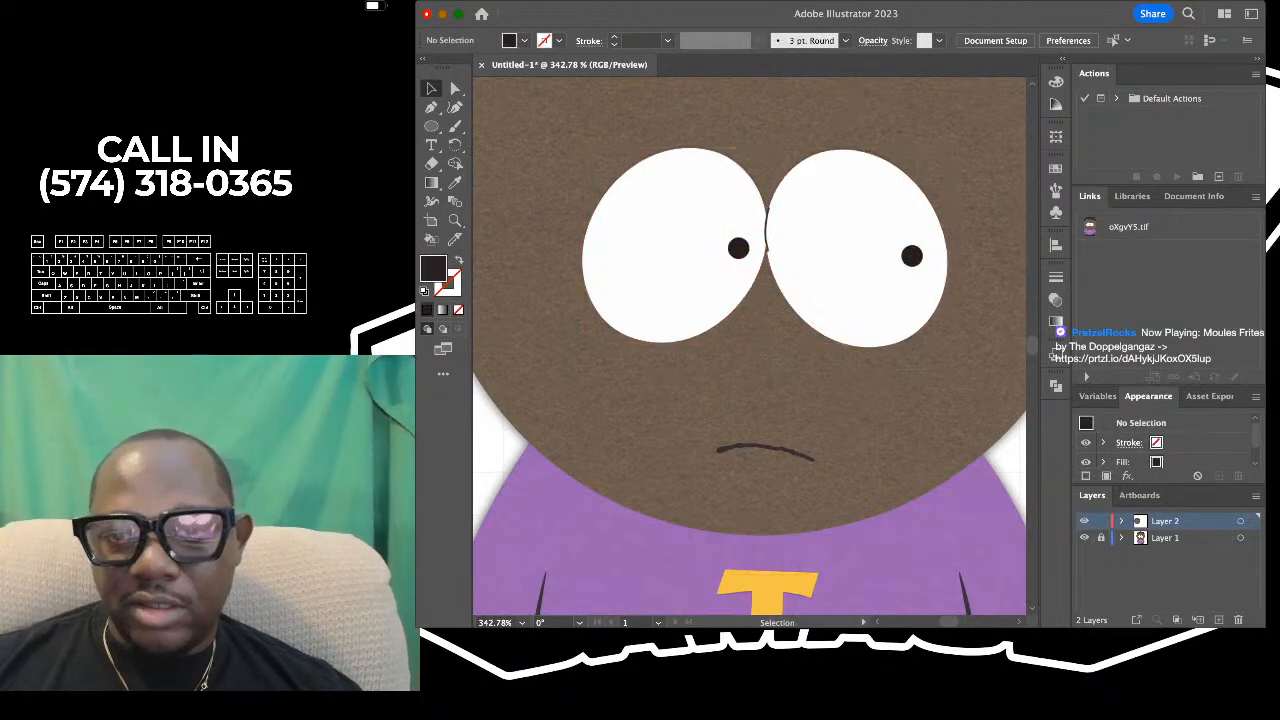
pyautogui.press('super+z')
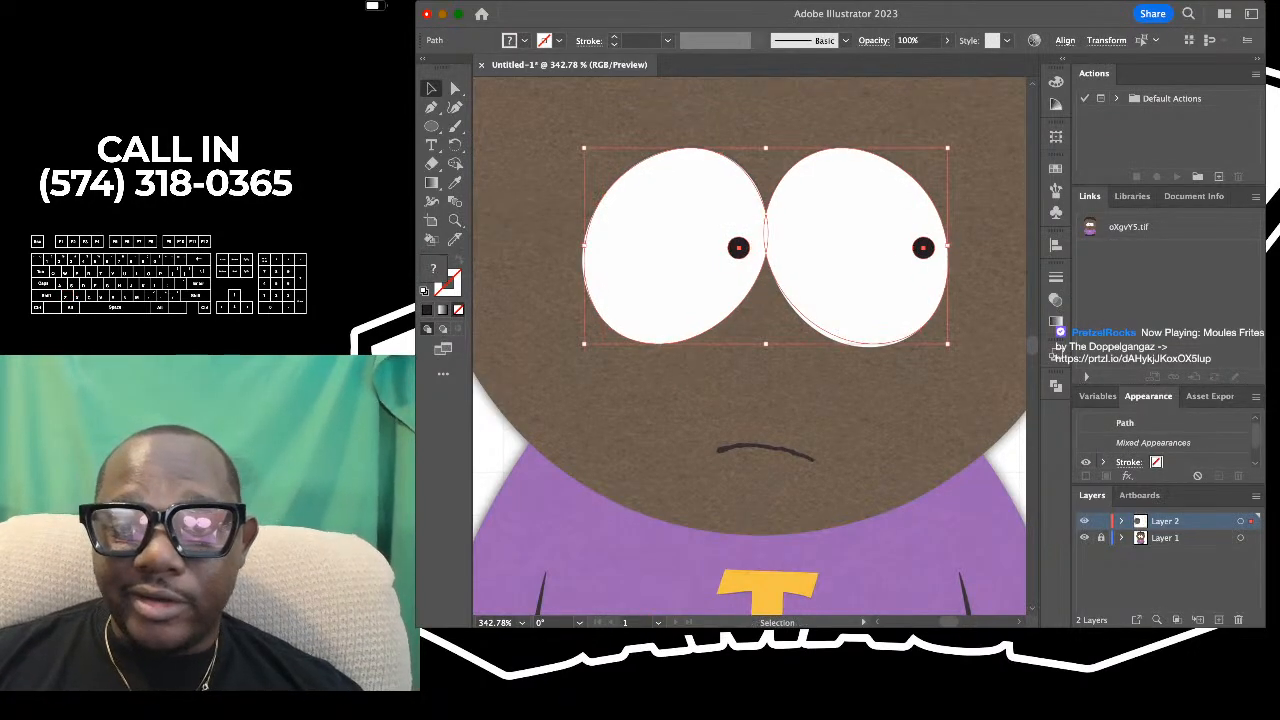
# - Try to shift the right pupil slightly lower, and deselect it
pyautogui.press('super+shift+a')
pyautogui.press('a')
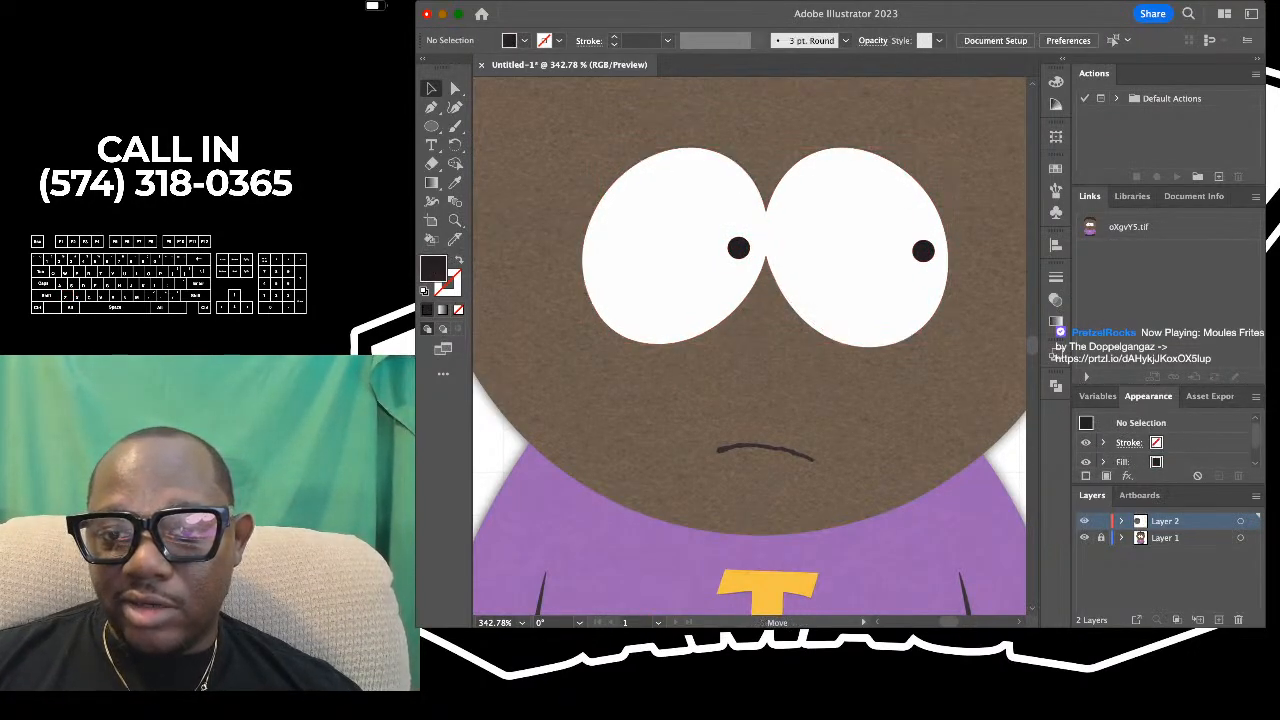
pyautogui.click(923, 248)
pyautogui.press('v')
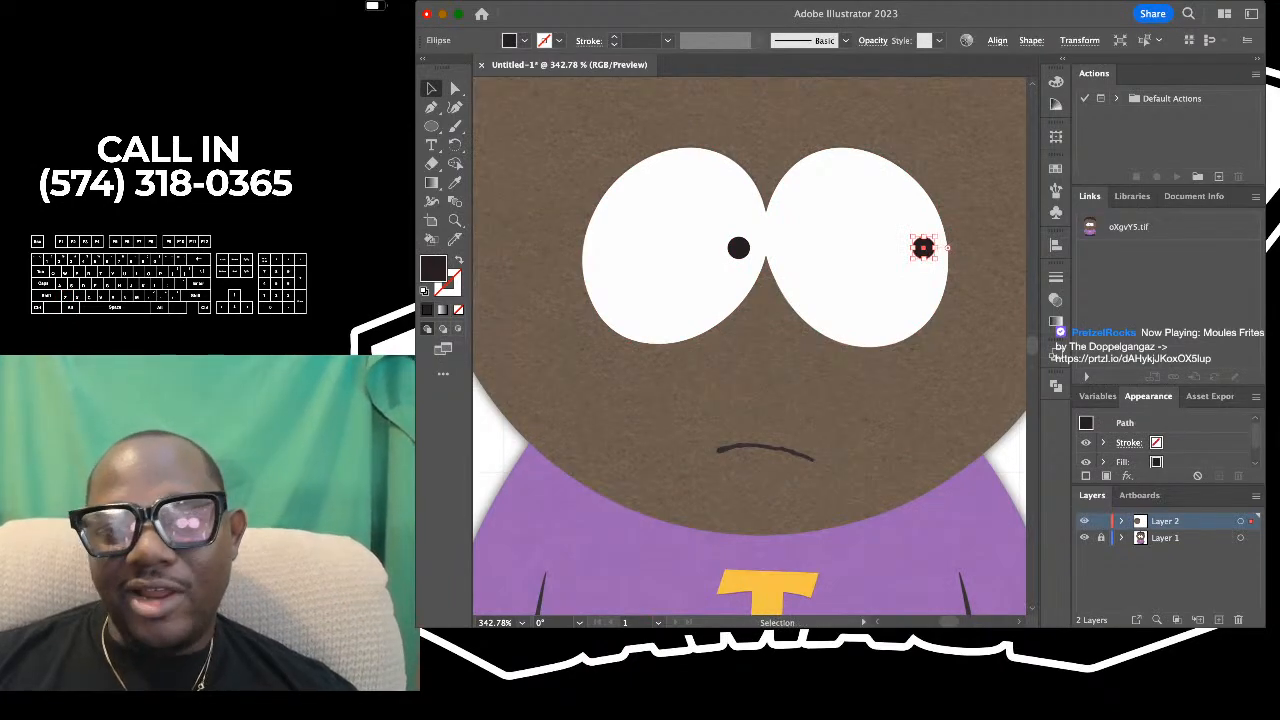
pyautogui.click(974, 178)
# - Move both traced eyes with their pupils onto the drawn brown head beside the reference and deselect them
pyautogui.scroll(-8, 974, 178)
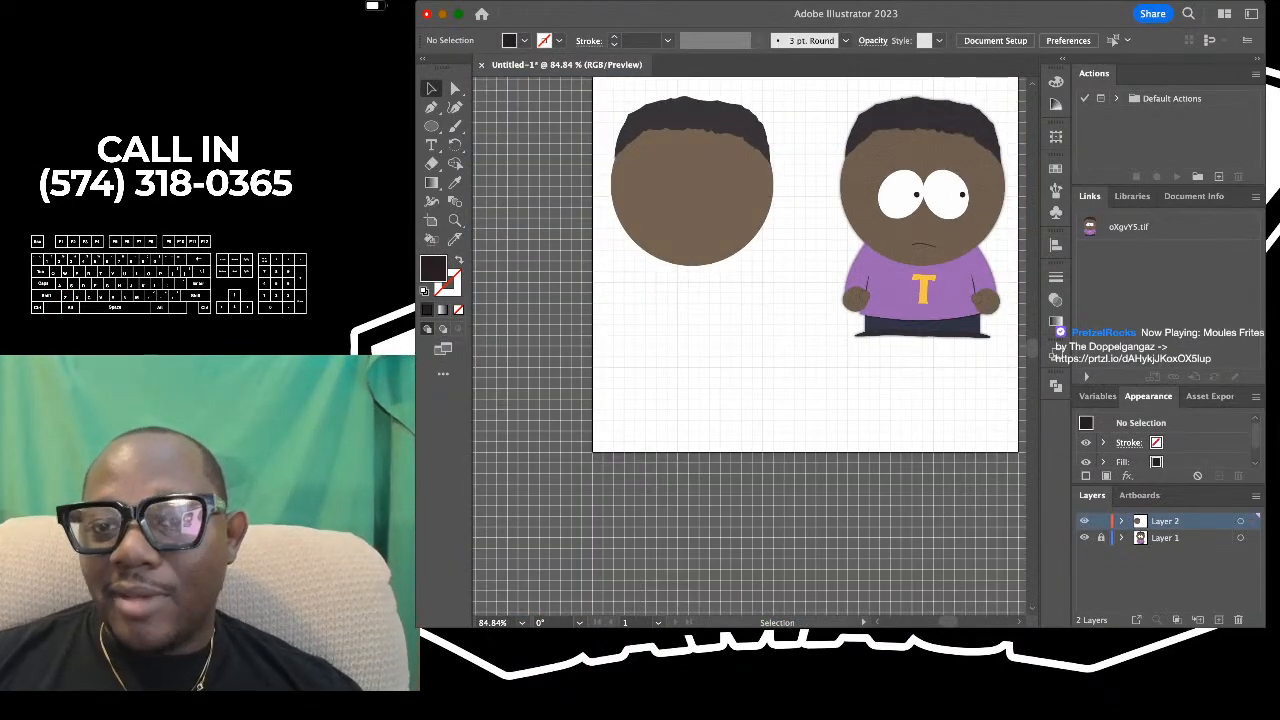
pyautogui.moveTo(980, 163); pyautogui.dragTo(874, 225)
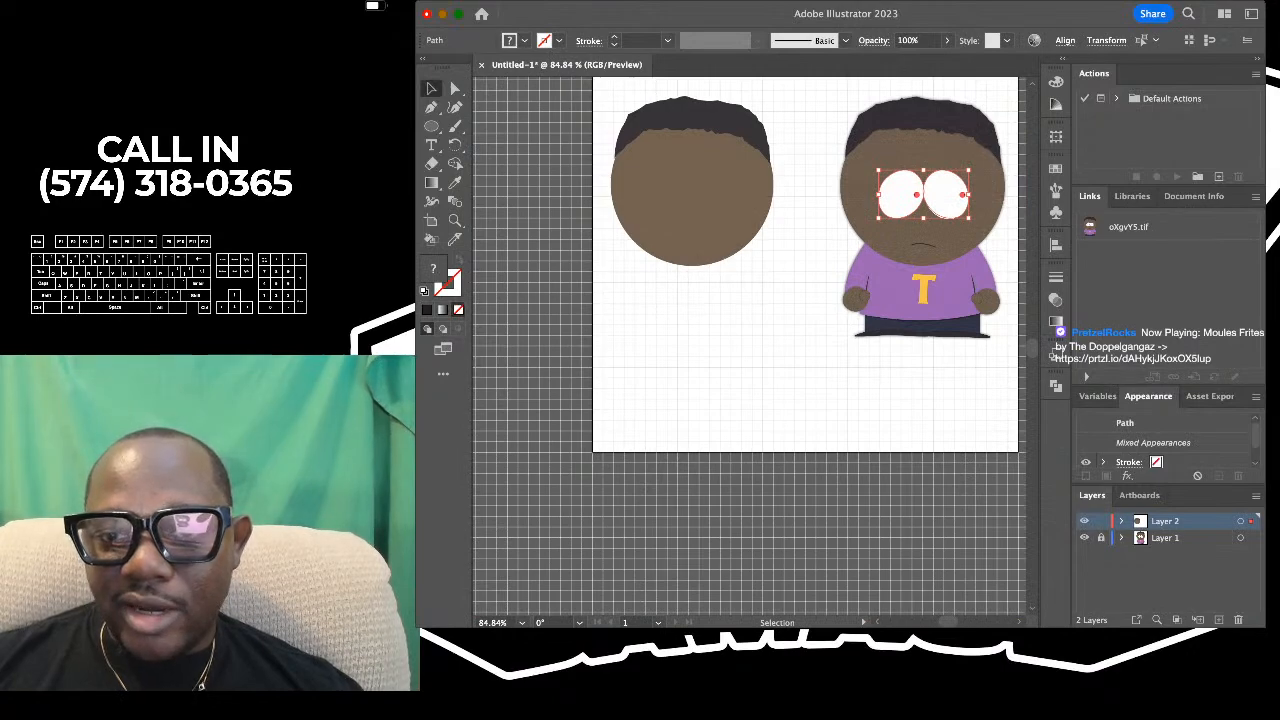
pyautogui.moveTo(940, 200); pyautogui.dragTo(709, 200)
pyautogui.press('super+shift+a')
# - Compare the drawn head and eyes with the reference character, and examine the reference's mouth and shirt
pyautogui.scroll(5, 841, 209)
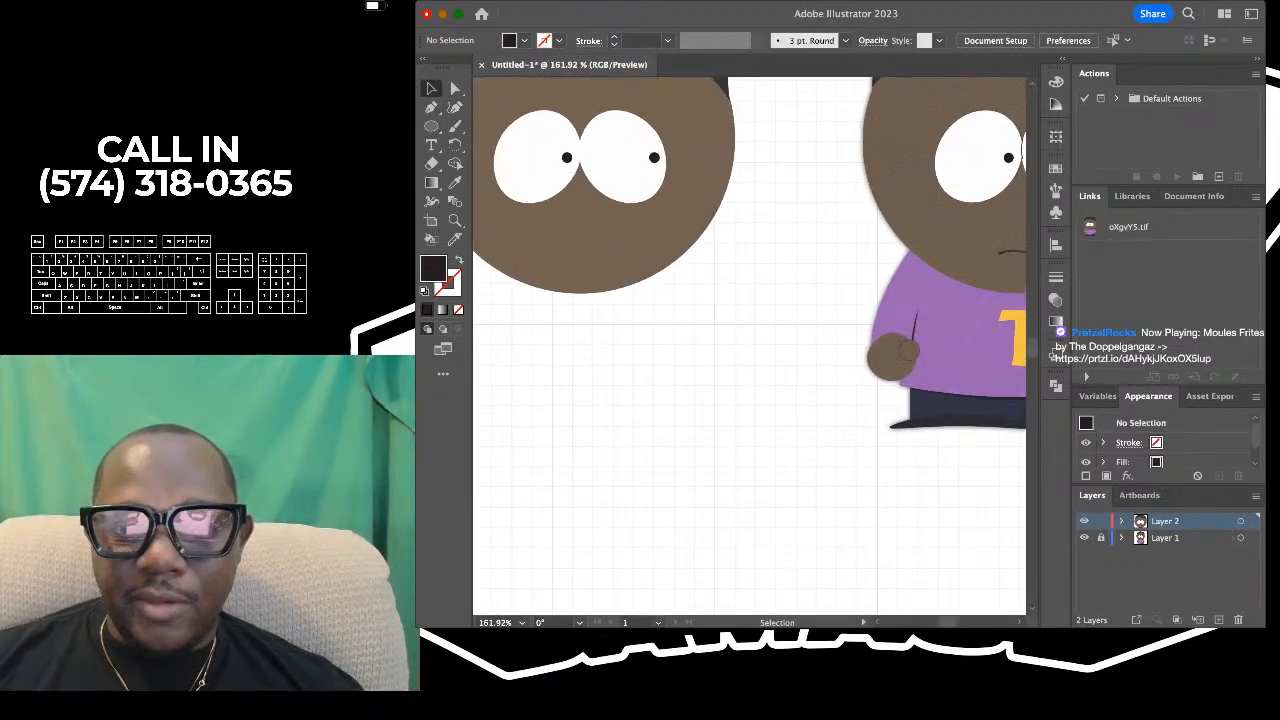
pyautogui.scroll(-4, 841, 209)
pyautogui.scroll(4, 841, 209)
pyautogui.scroll(4, 985, 184)
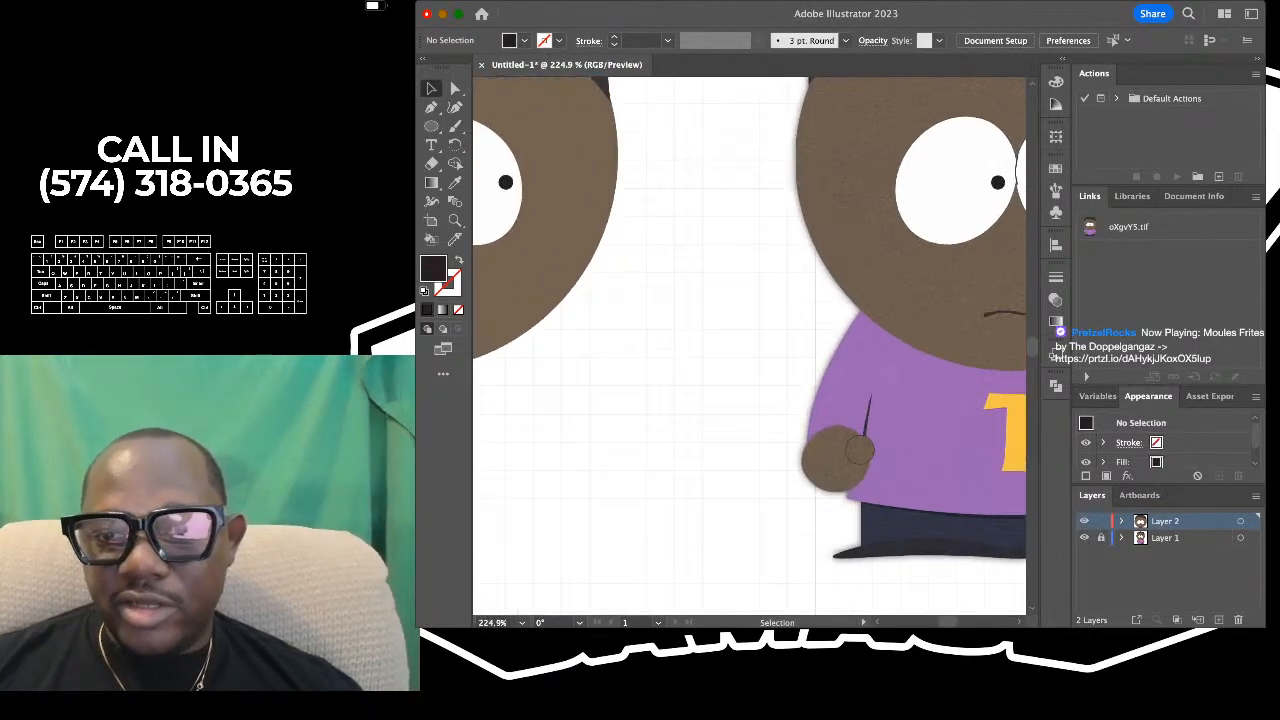
pyautogui.moveTo(985, 184); pyautogui.dragTo(942, 308)
pyautogui.scroll(10, 817, 270)
pyautogui.scroll(-10, 820, 300)
pyautogui.scroll(3, 714, 312)
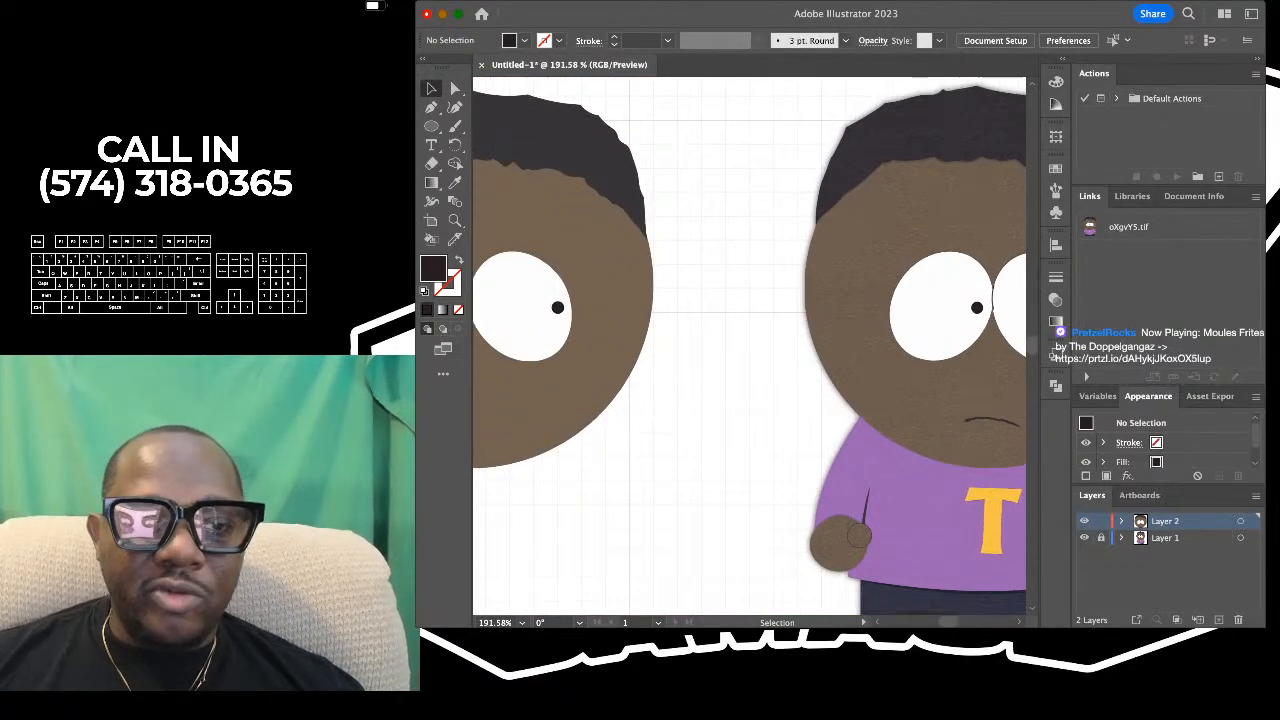
pyautogui.scroll(-5, 750, 312)
pyautogui.hscroll(-3, 750, 312)
pyautogui.scroll(6, 750, 312)
pyautogui.scroll(-6, 750, 312)
pyautogui.hscroll(8, 750, 312)
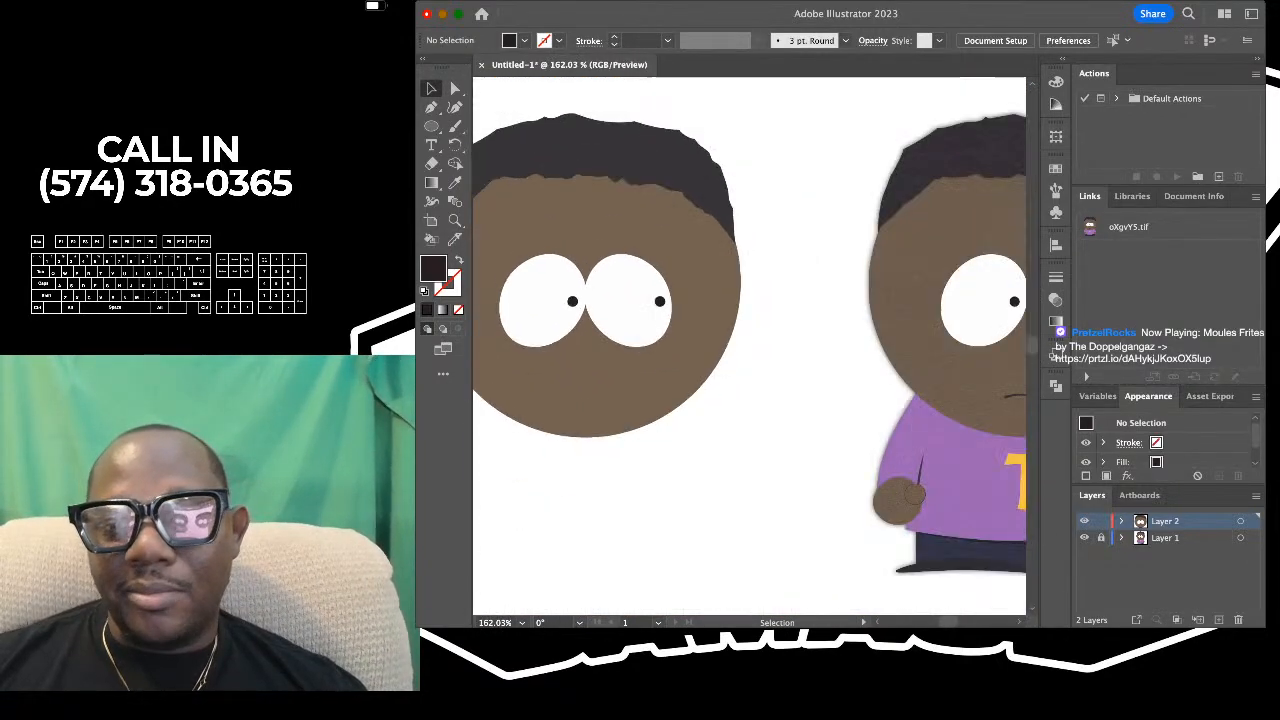
pyautogui.scroll(4, 750, 312)
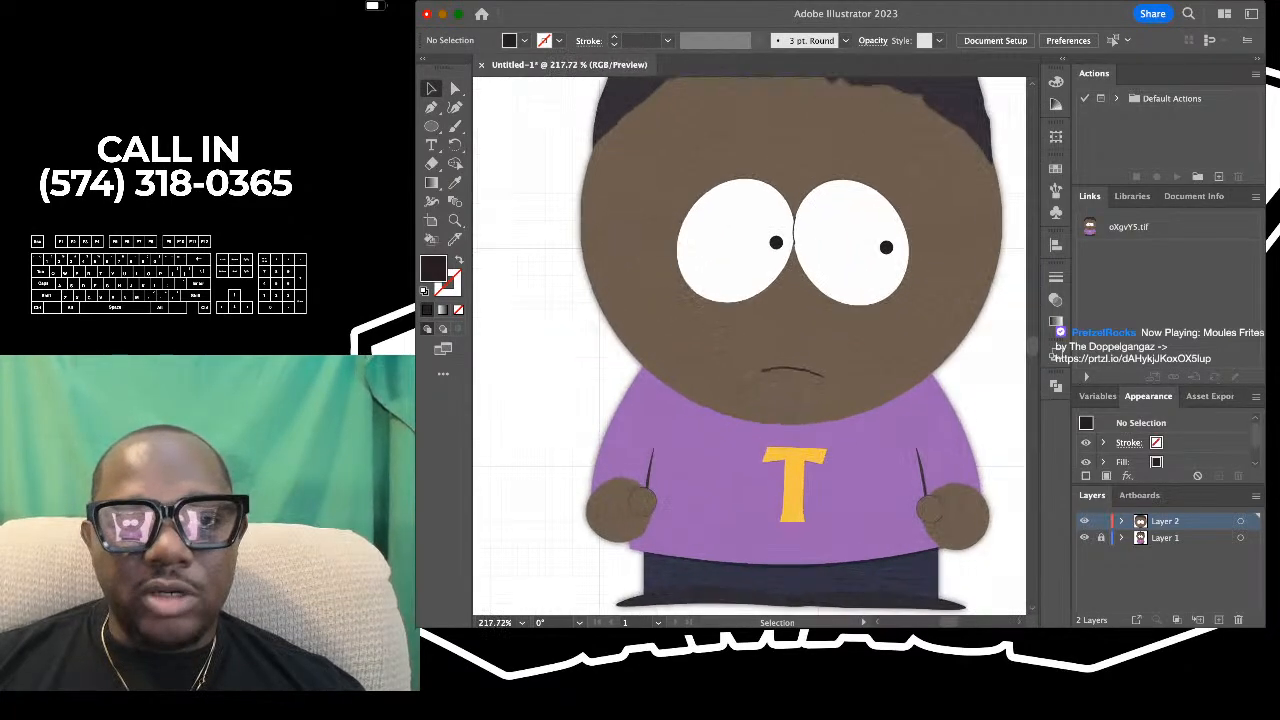
# - Activate the Curvature tool over the reference character and toggle the active color between fill and stroke
pyautogui.hotkey('shift', '~')
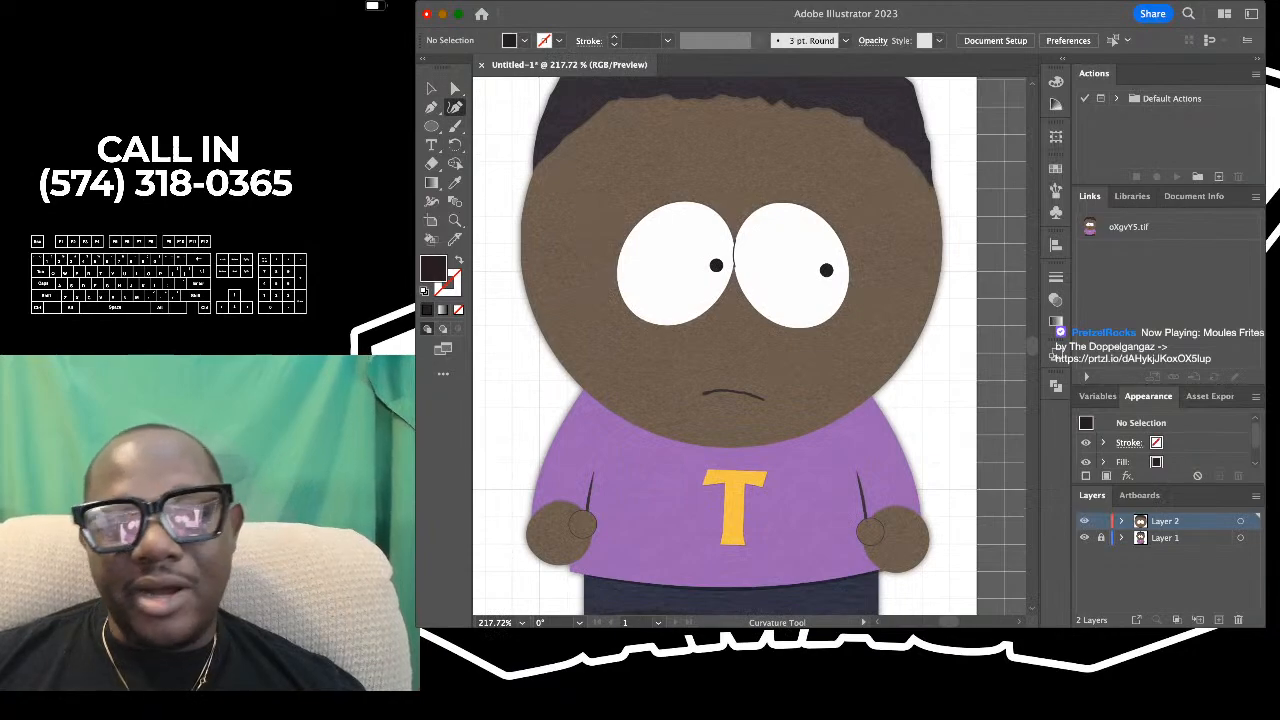
pyautogui.press('x')
pyautogui.press('x')
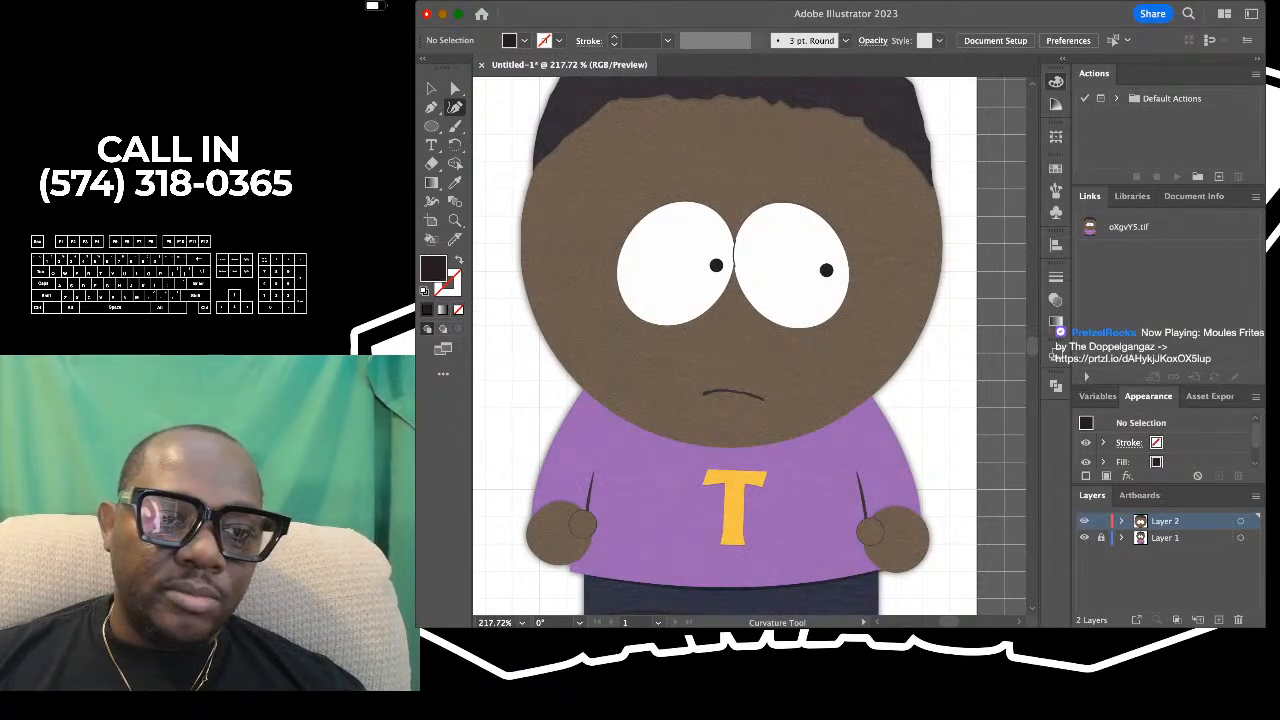
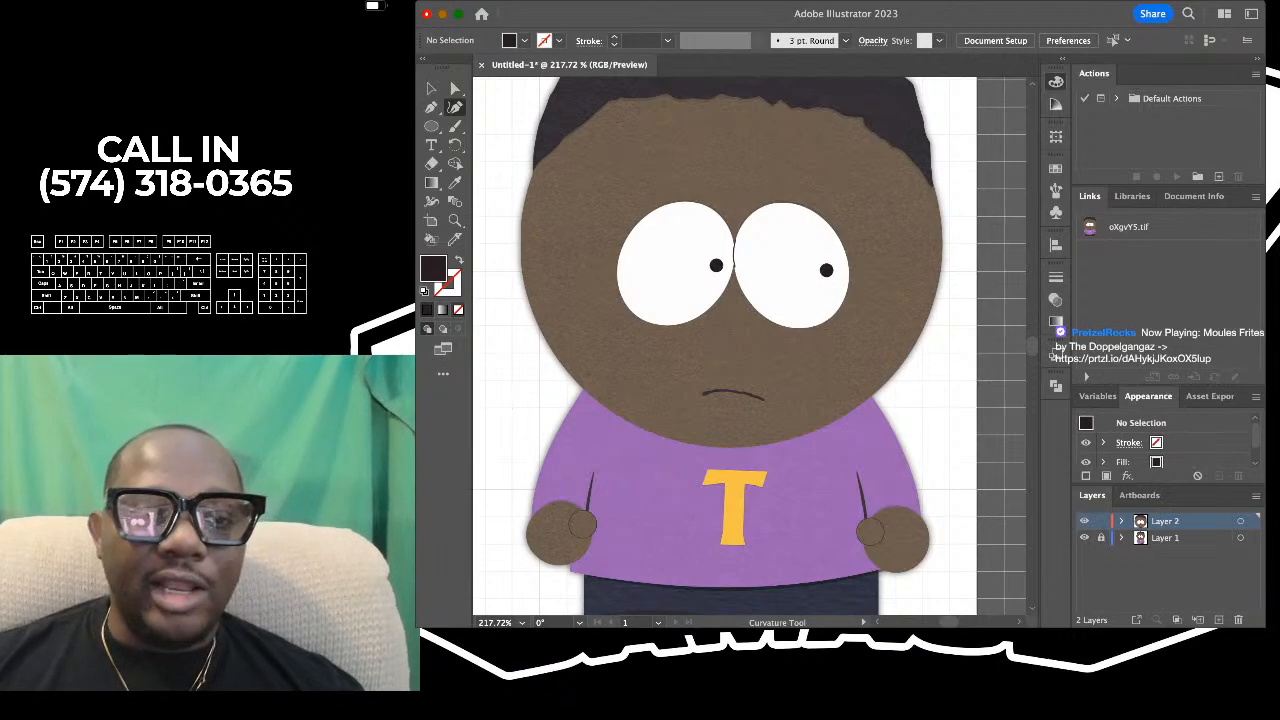
# - Set the drawing colors to no fill with a solid black stroke
pyautogui.press('/')
pyautogui.press('x')
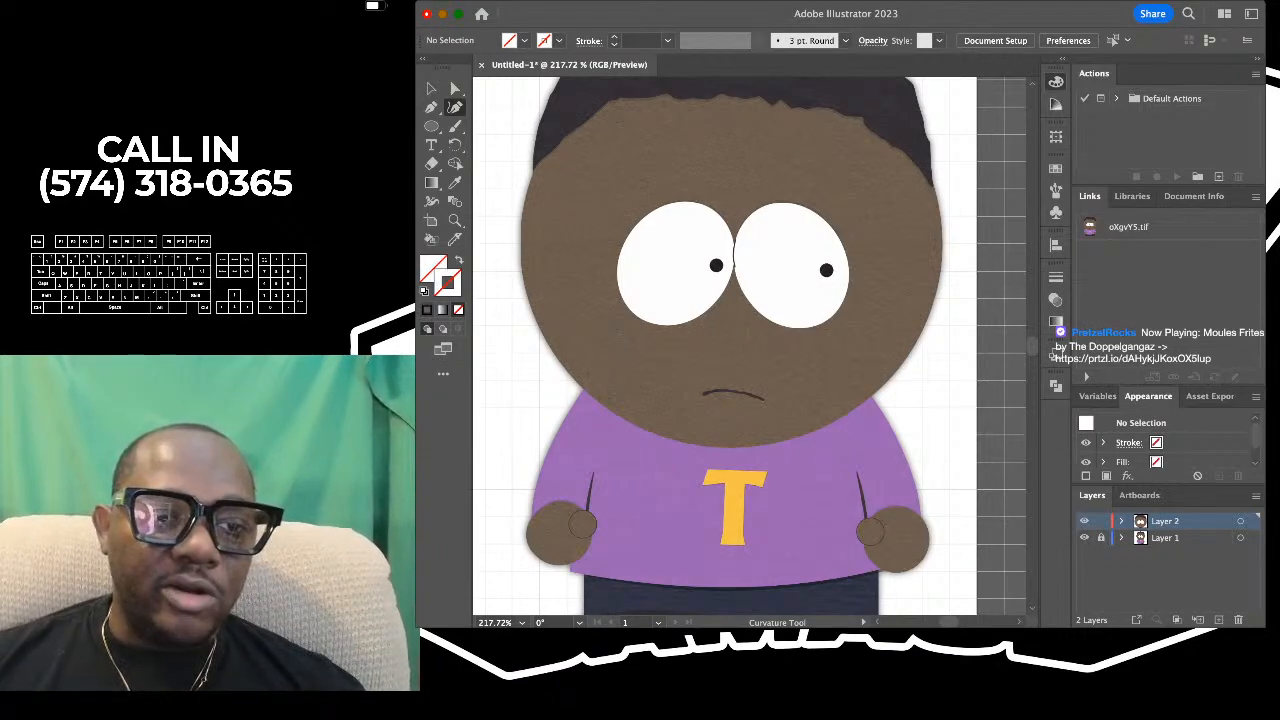
pyautogui.press(',')
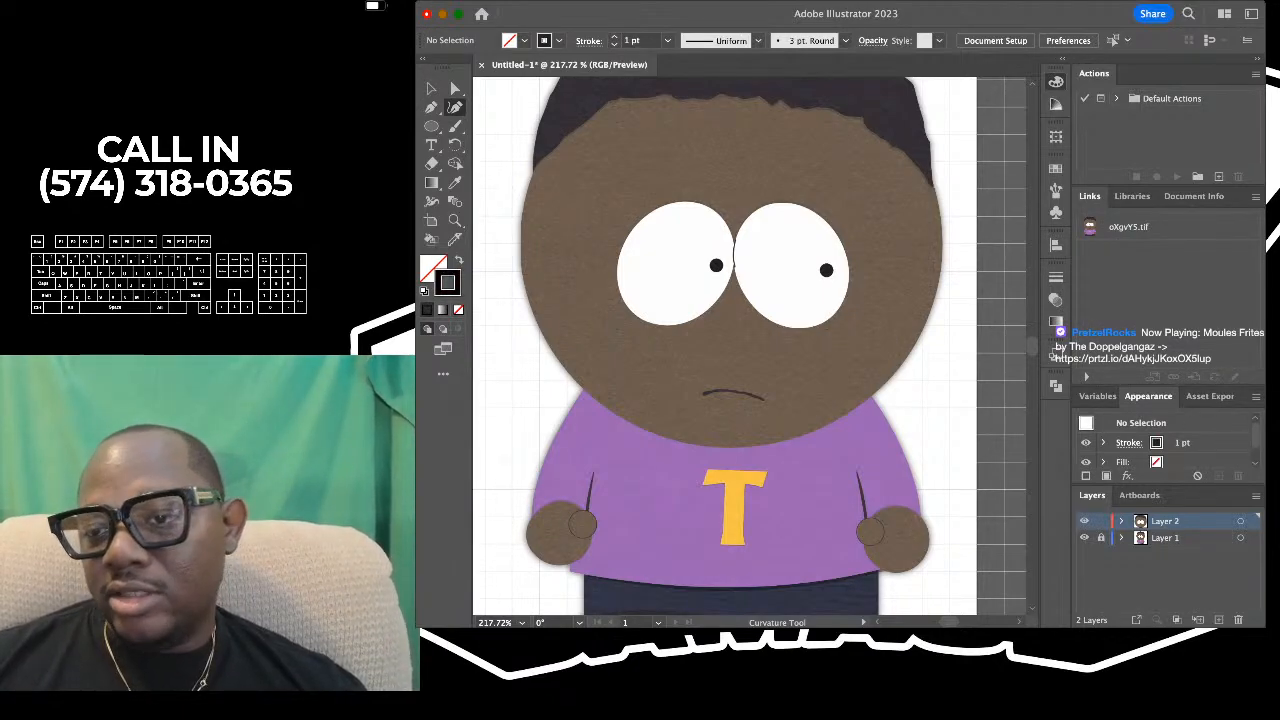
pyautogui.press('super+Tab')
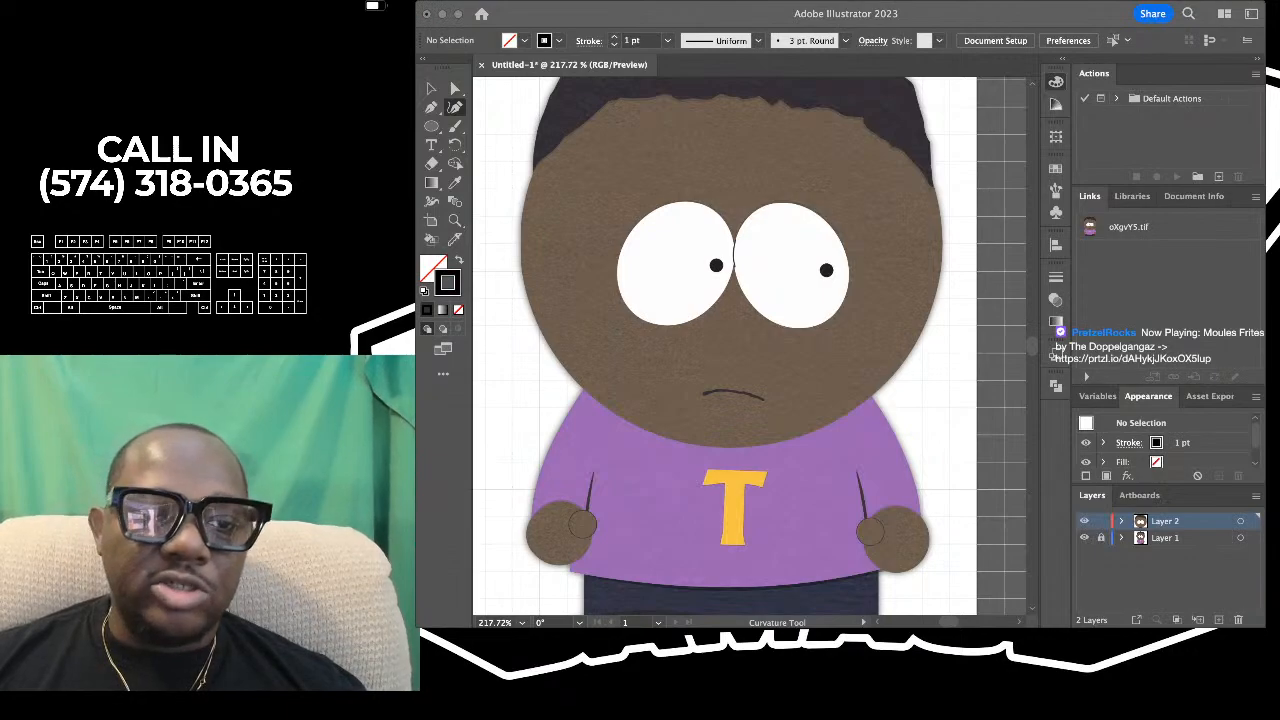
pyautogui.press('super+Tab')
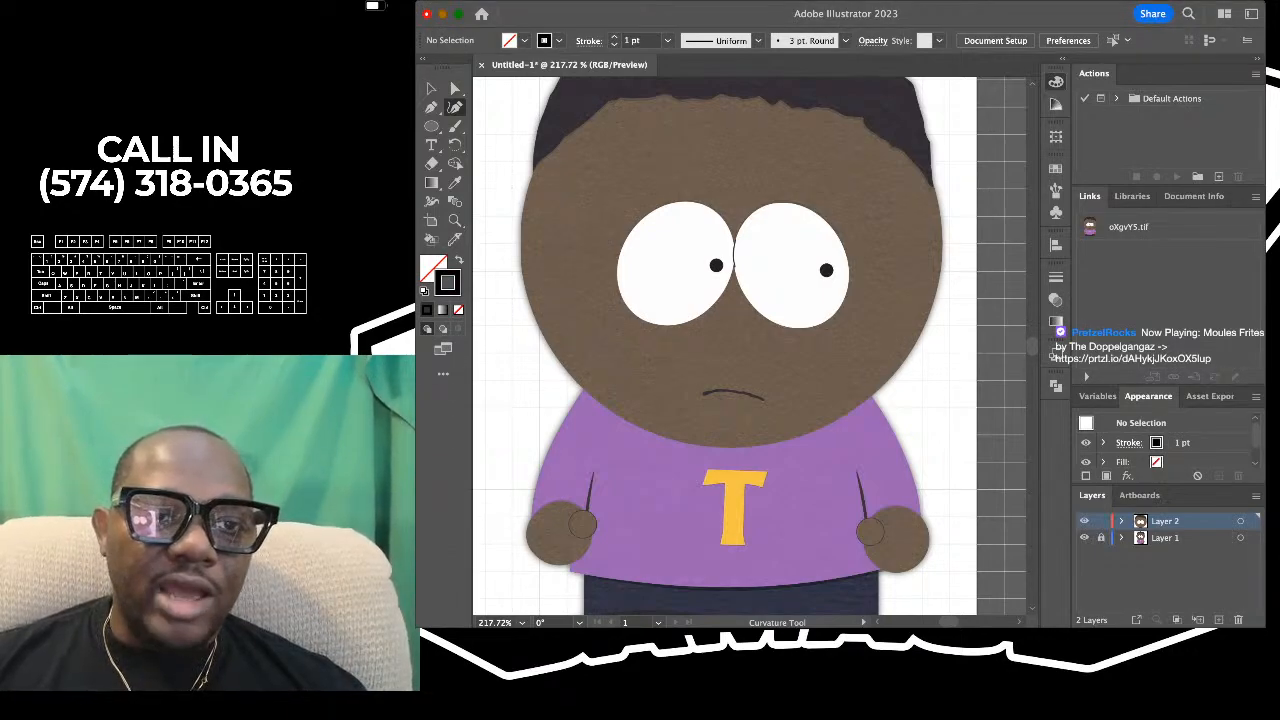
# - Trace the short curved line between the reference's eyes with the Curvature tool, give it a 0.5 pt stroke, and deselect it
pyautogui.scroll(10, 735, 251)
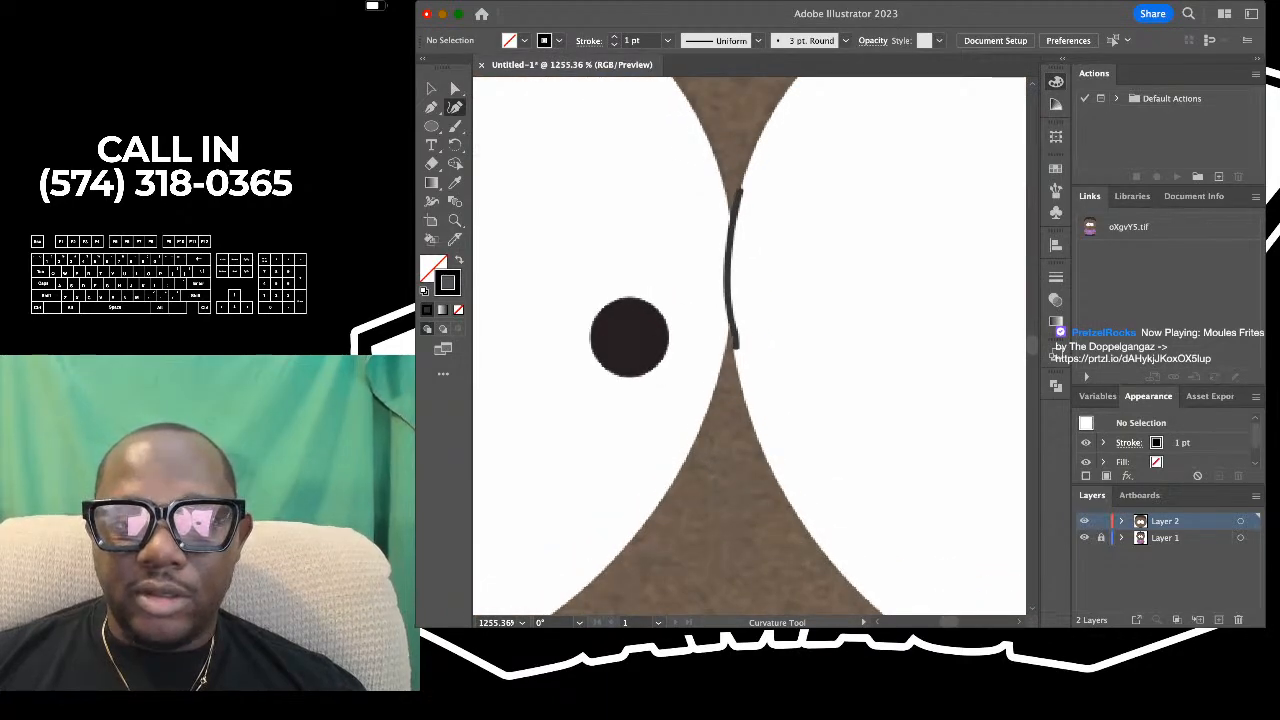
pyautogui.click(739, 185)
pyautogui.click(733, 341)
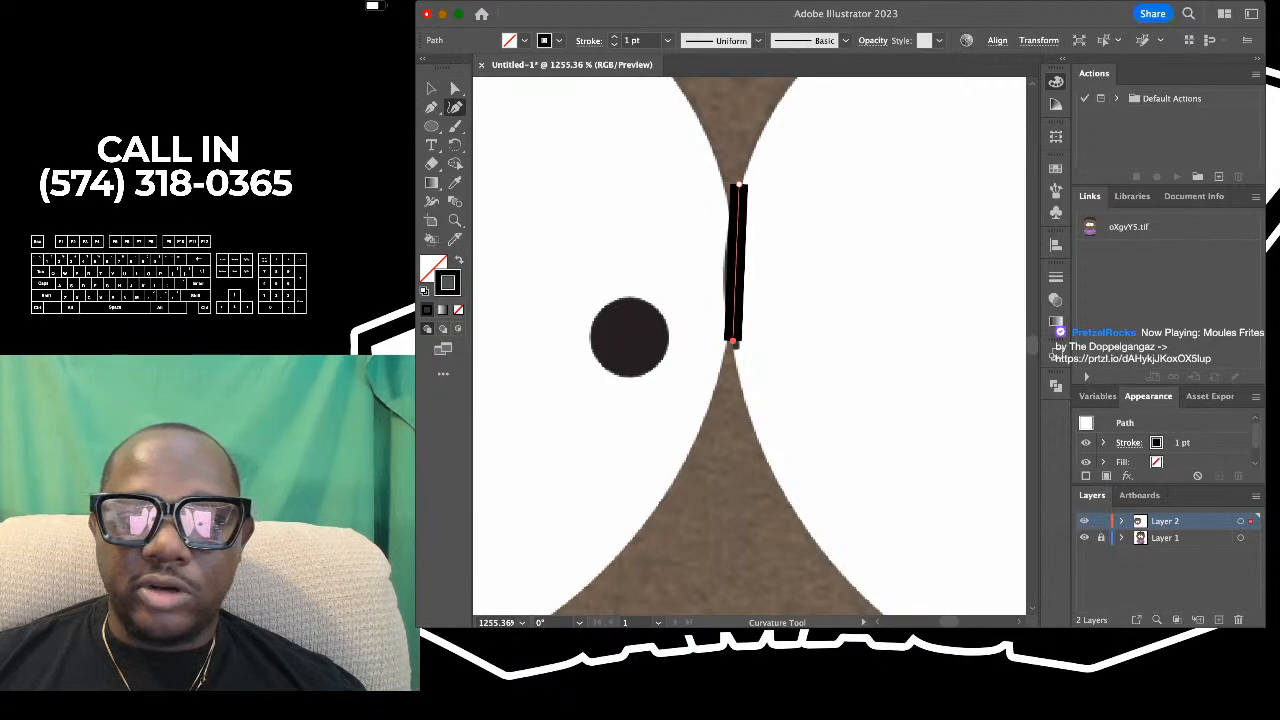
pyautogui.moveTo(736, 264); pyautogui.dragTo(723, 260)
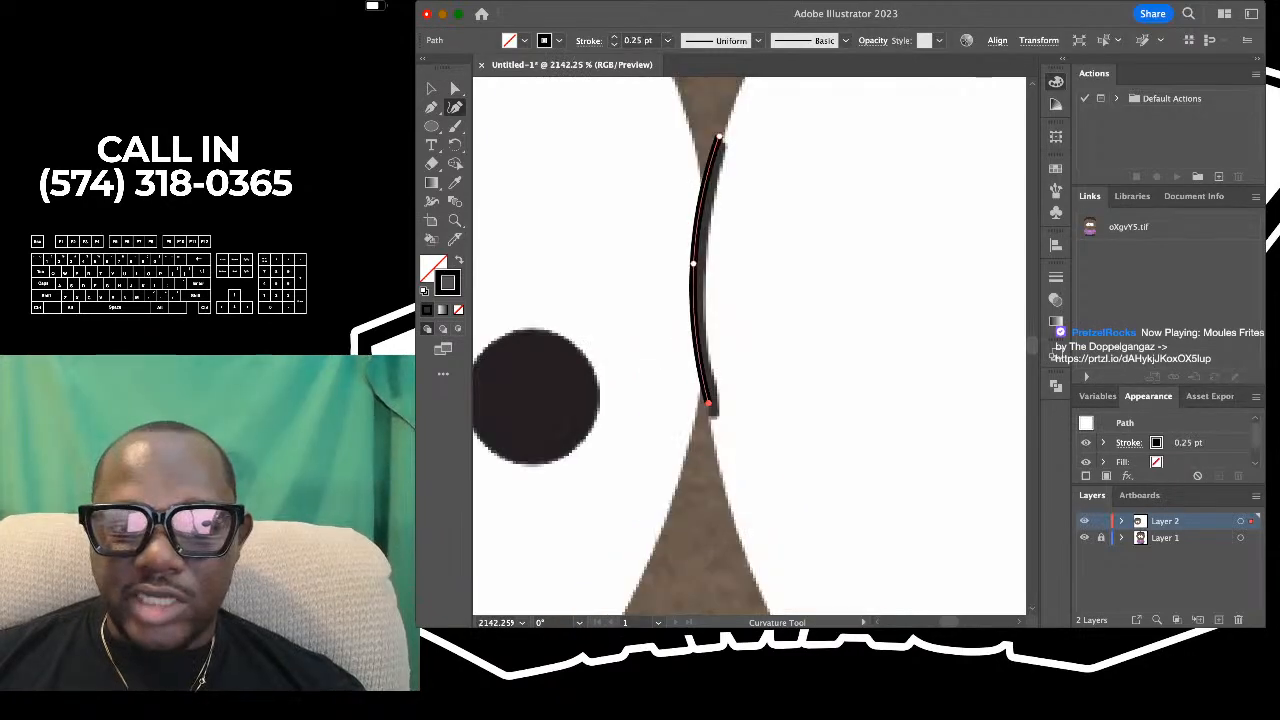
pyautogui.moveTo(693, 263); pyautogui.dragTo(699, 263)
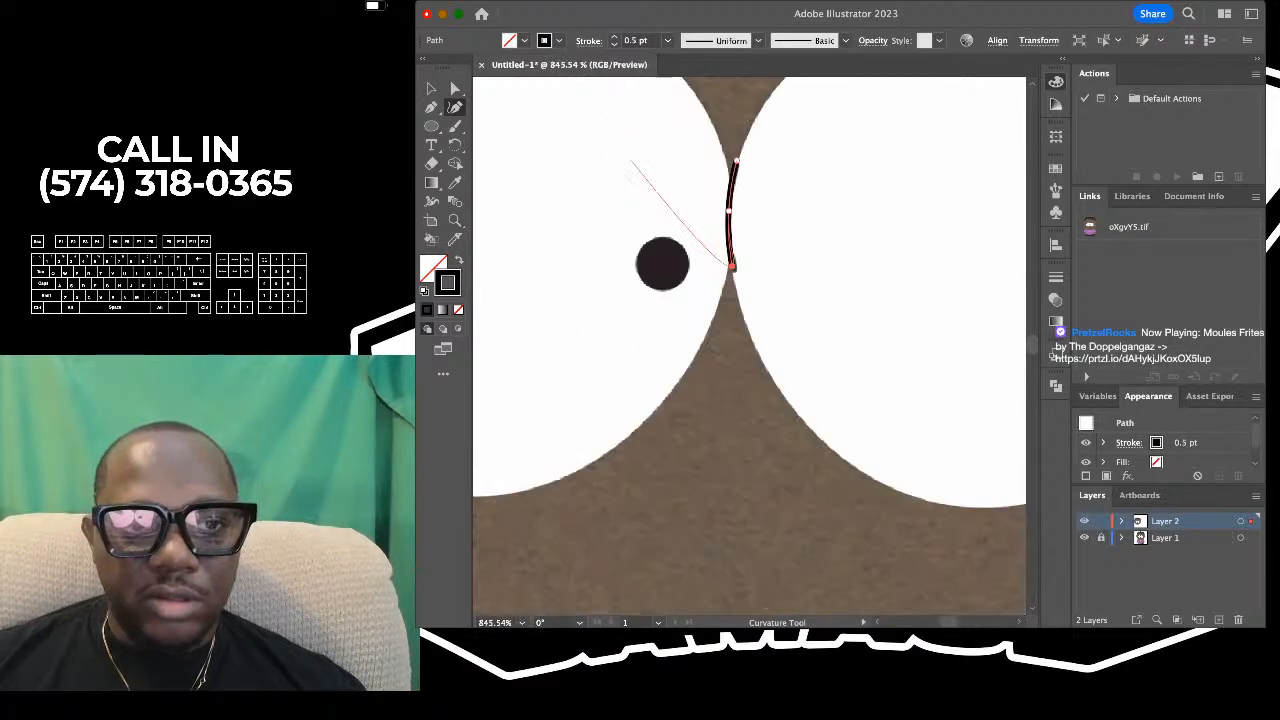
pyautogui.press('v')
pyautogui.press('super+0')
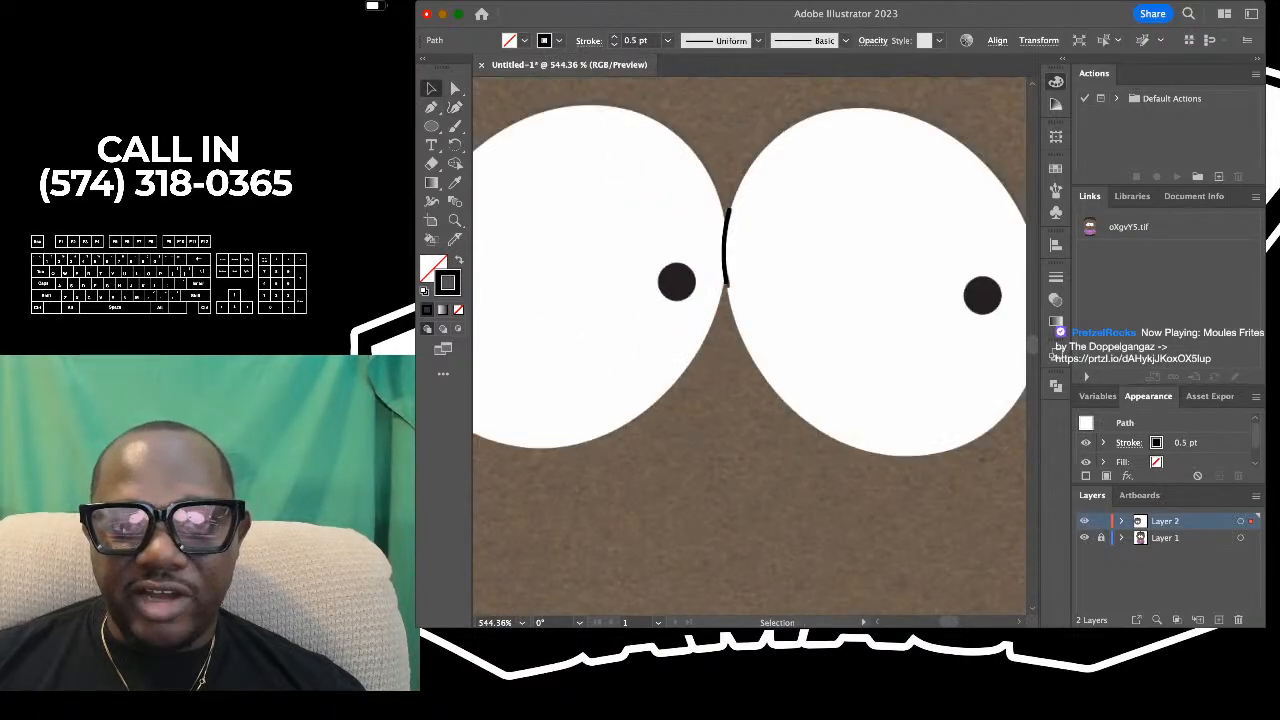
pyautogui.press('super+shift+a')
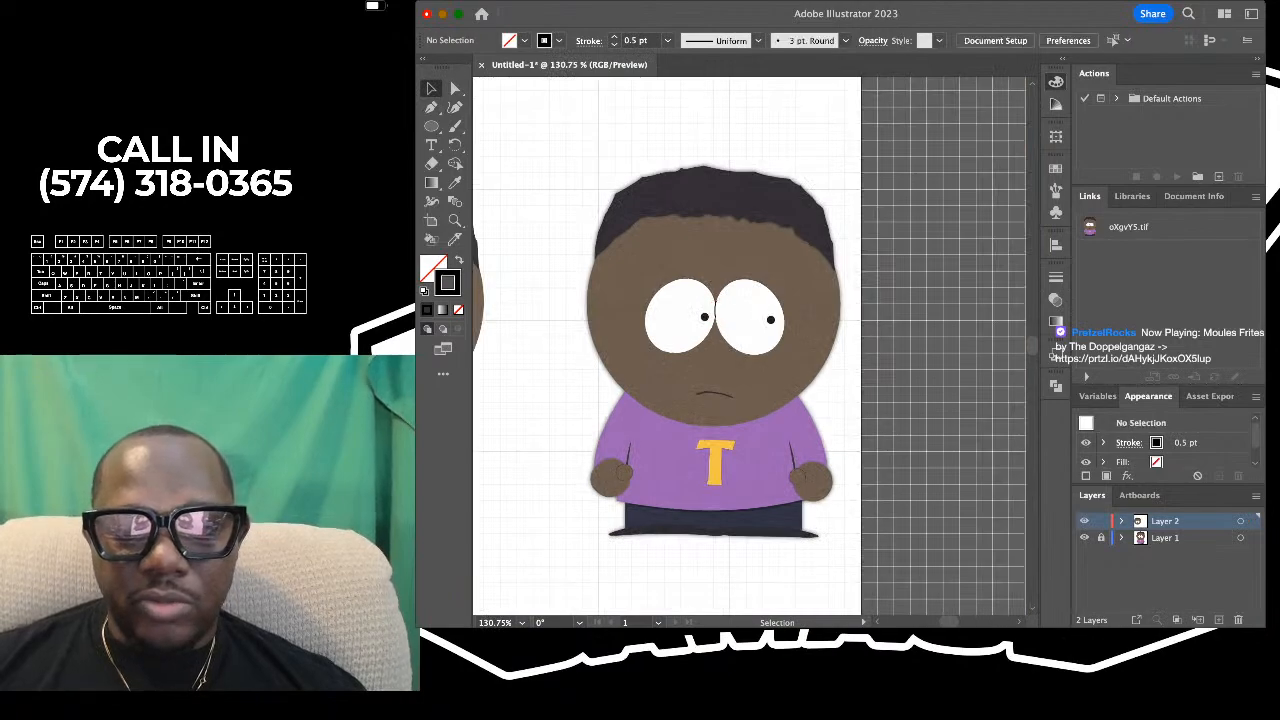
# - Position the short curved line where the drawn head's eyes meet, and stretch it slightly upward to cover the gap
pyautogui.hscroll(-3, 750, 346)
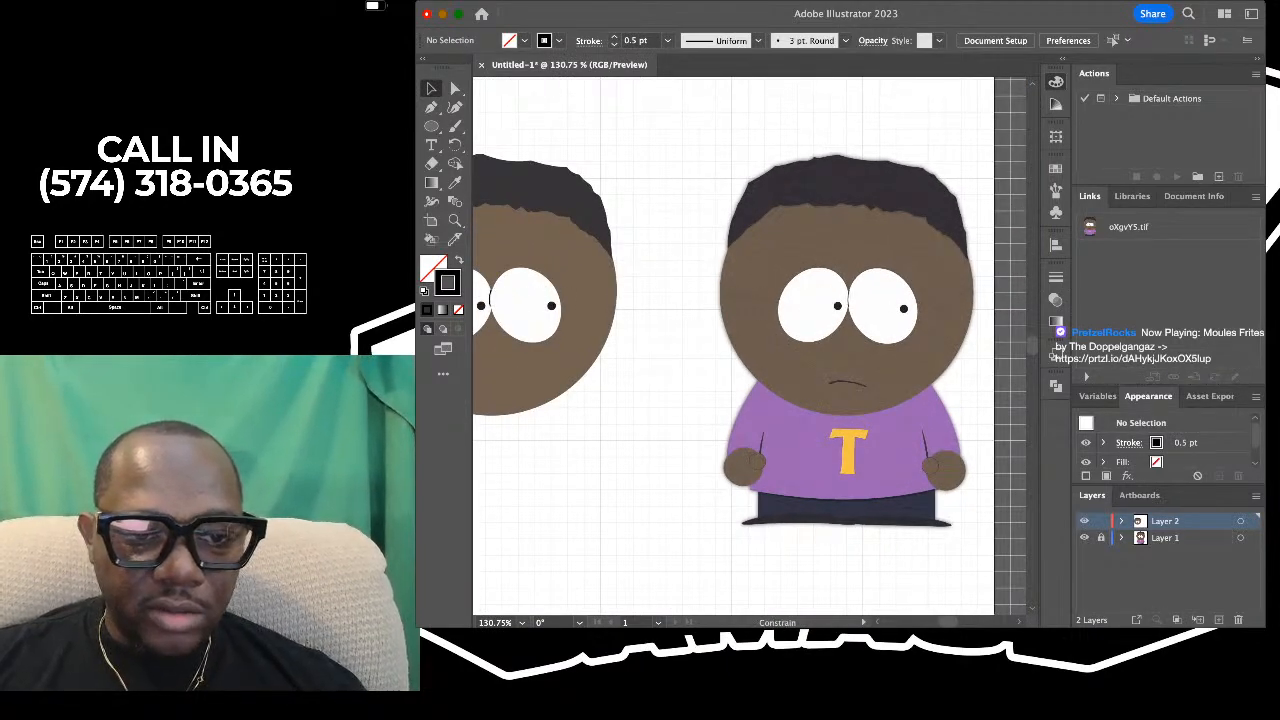
pyautogui.click(492, 298)
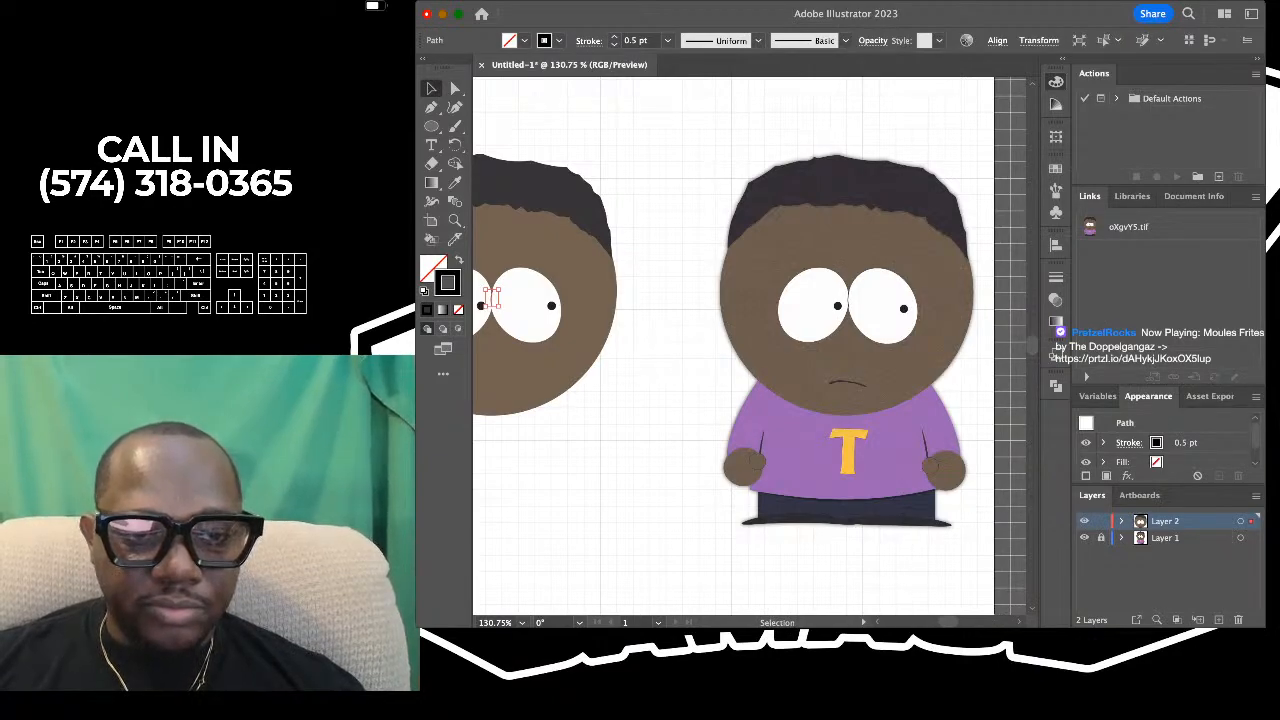
pyautogui.scroll(5, 510, 304)
pyautogui.hscroll(-4, 510, 304)
pyautogui.scroll(10, 622, 294)
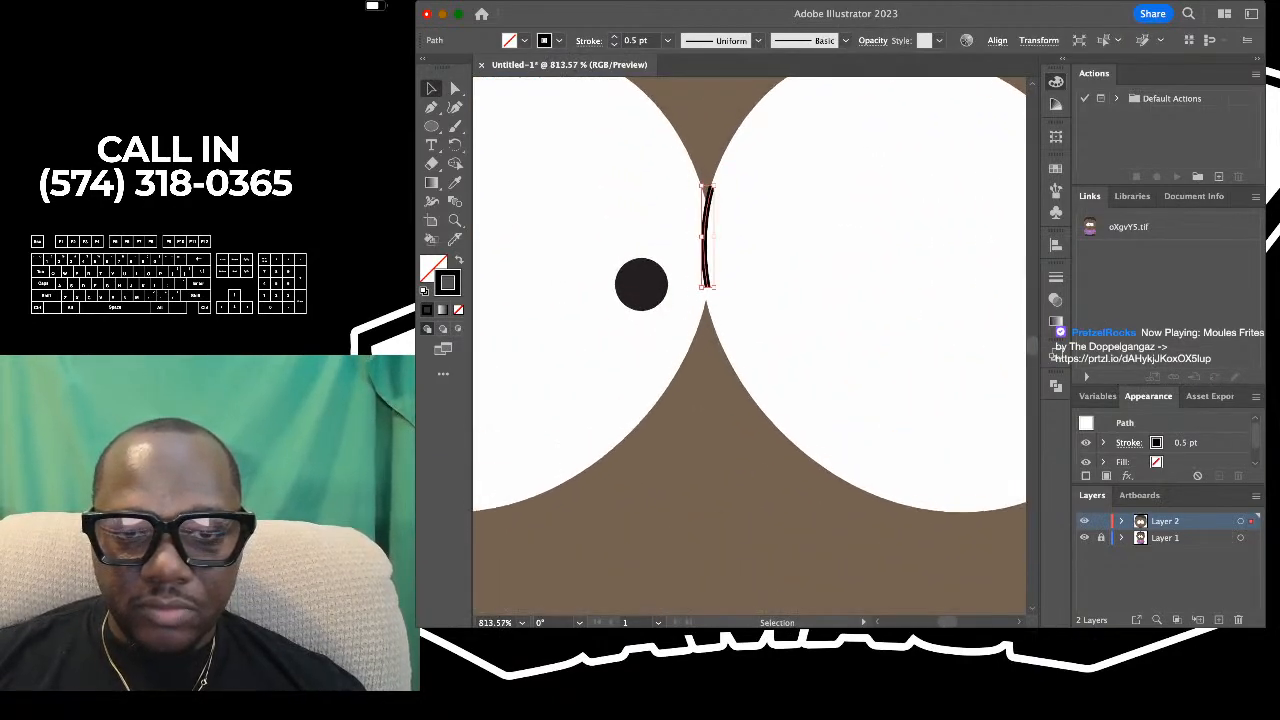
pyautogui.moveTo(711, 226); pyautogui.dragTo(709, 247)
pyautogui.press('Right')
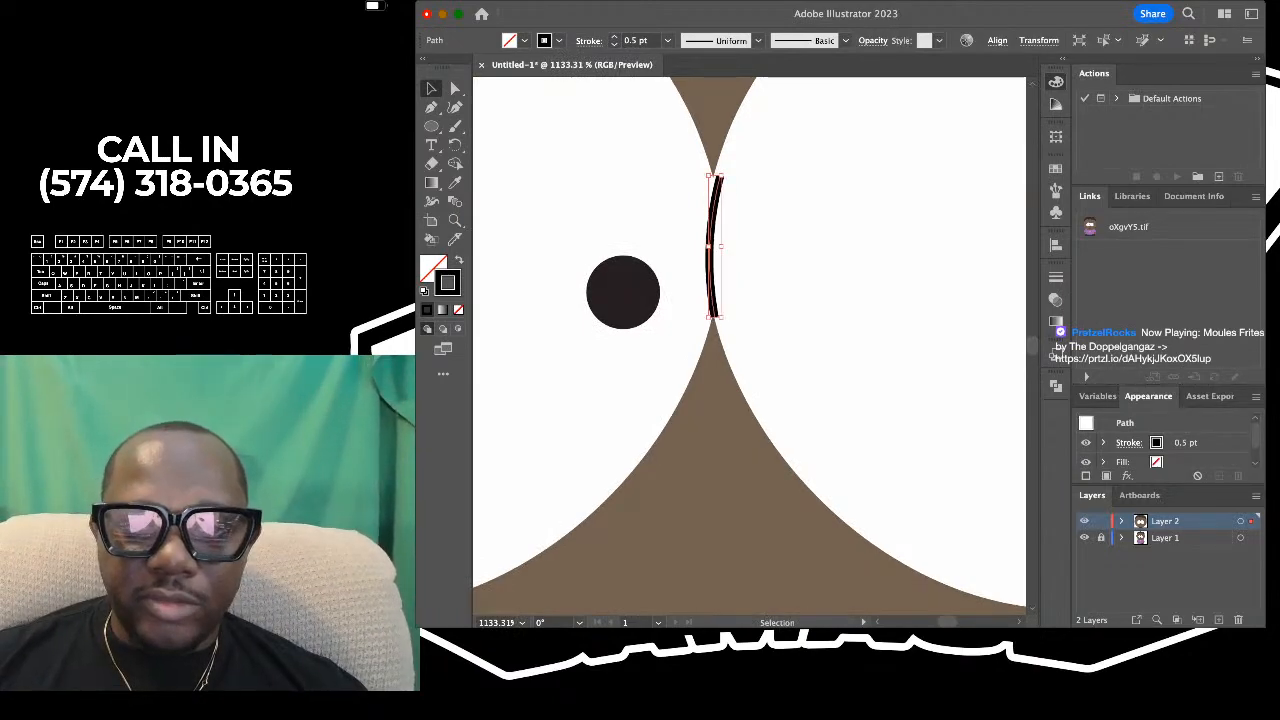
pyautogui.moveTo(721, 176); pyautogui.dragTo(718, 168)
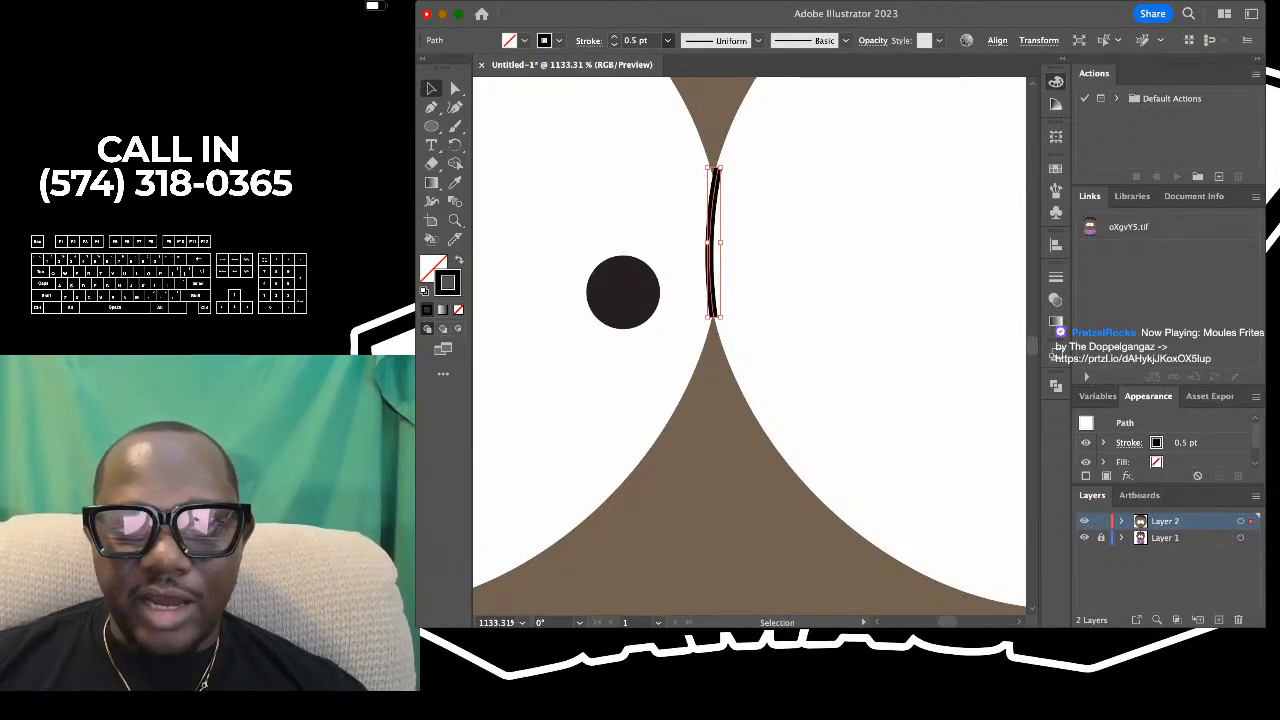
# - Apply the 3 pt. Round brush to the line between the drawn eyes, set its stroke to 0.25 pt, and deselect it
pyautogui.click(1057, 190)
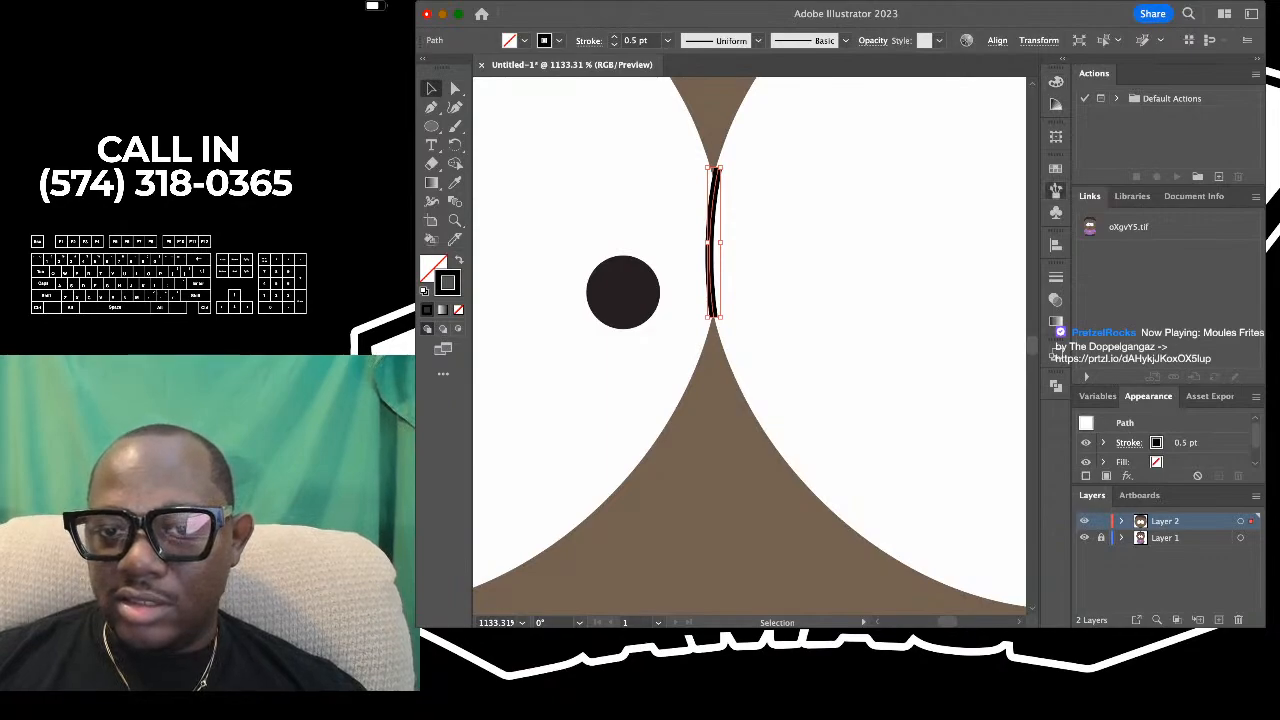
pyautogui.click(900, 190)
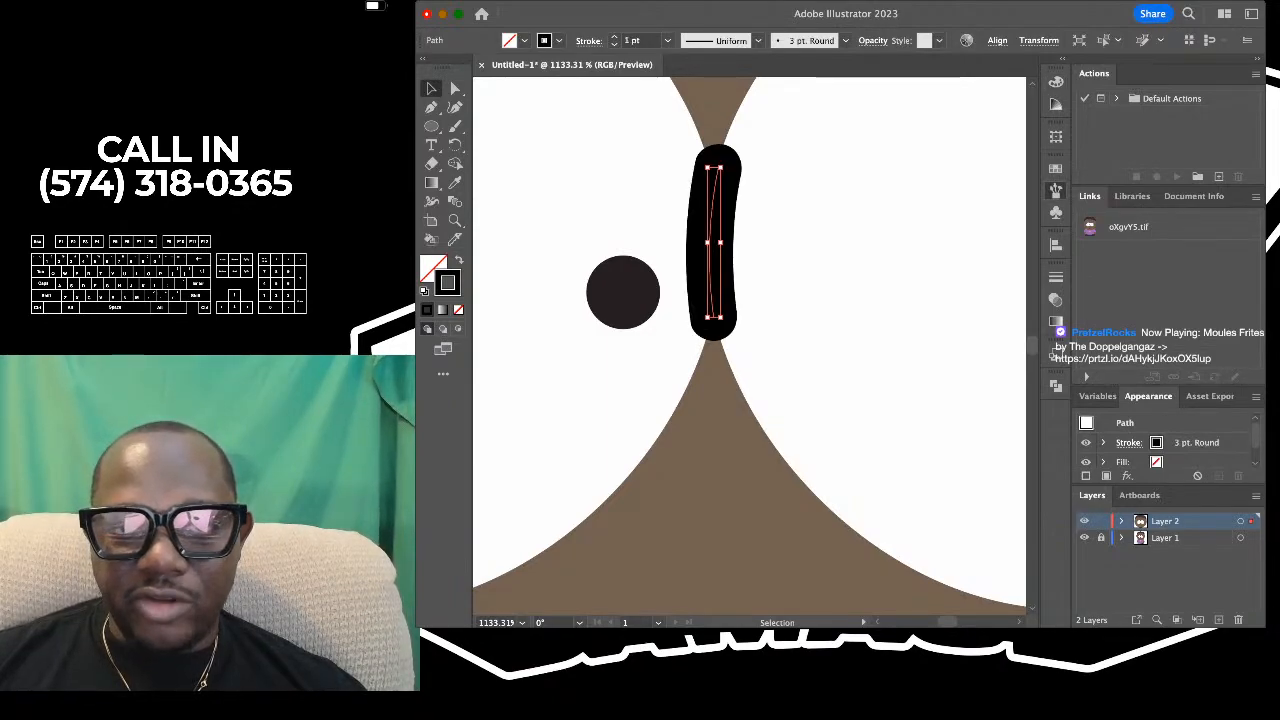
pyautogui.click(668, 41)
pyautogui.click(652, 58)
pyautogui.scroll(-10, 713, 197)
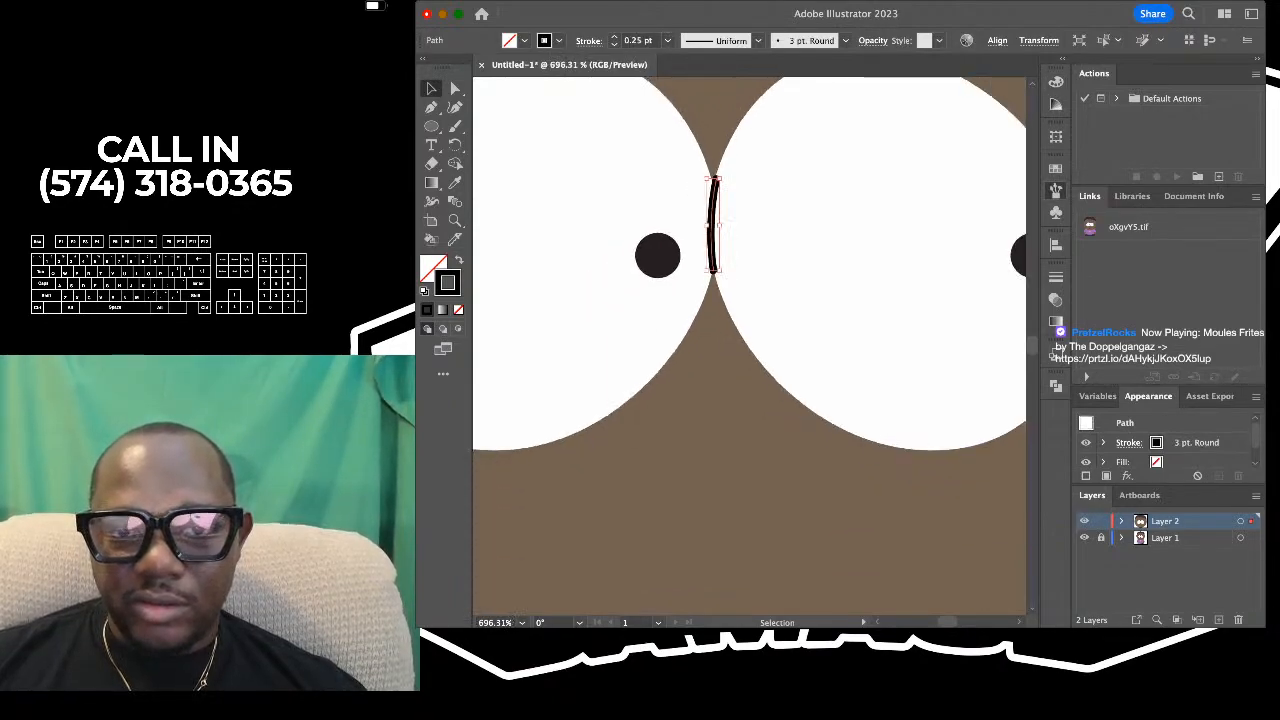
pyautogui.click(745, 470)
pyautogui.scroll(-3, 924, 400)
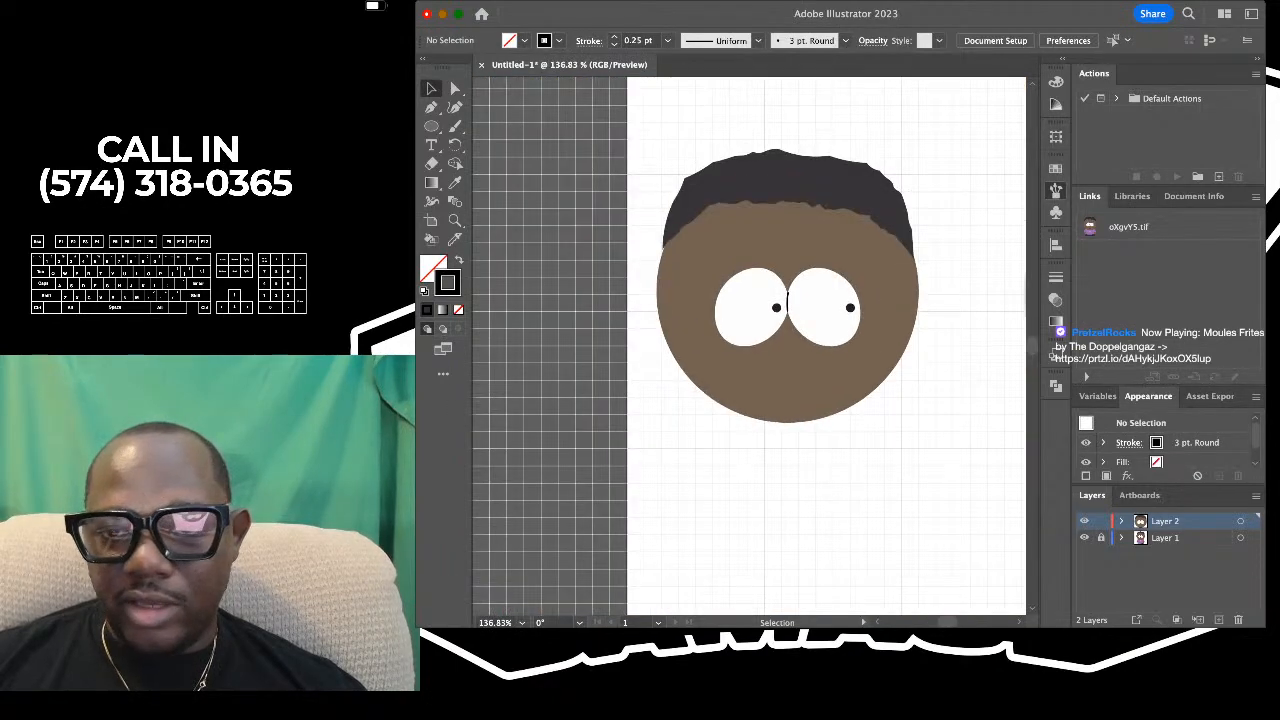
# - Compare the drawn head with the reference character, and examine the reference's mouth, shirt and hands
pyautogui.scroll(-4, 916, 345)
pyautogui.hscroll(5, 914, 348)
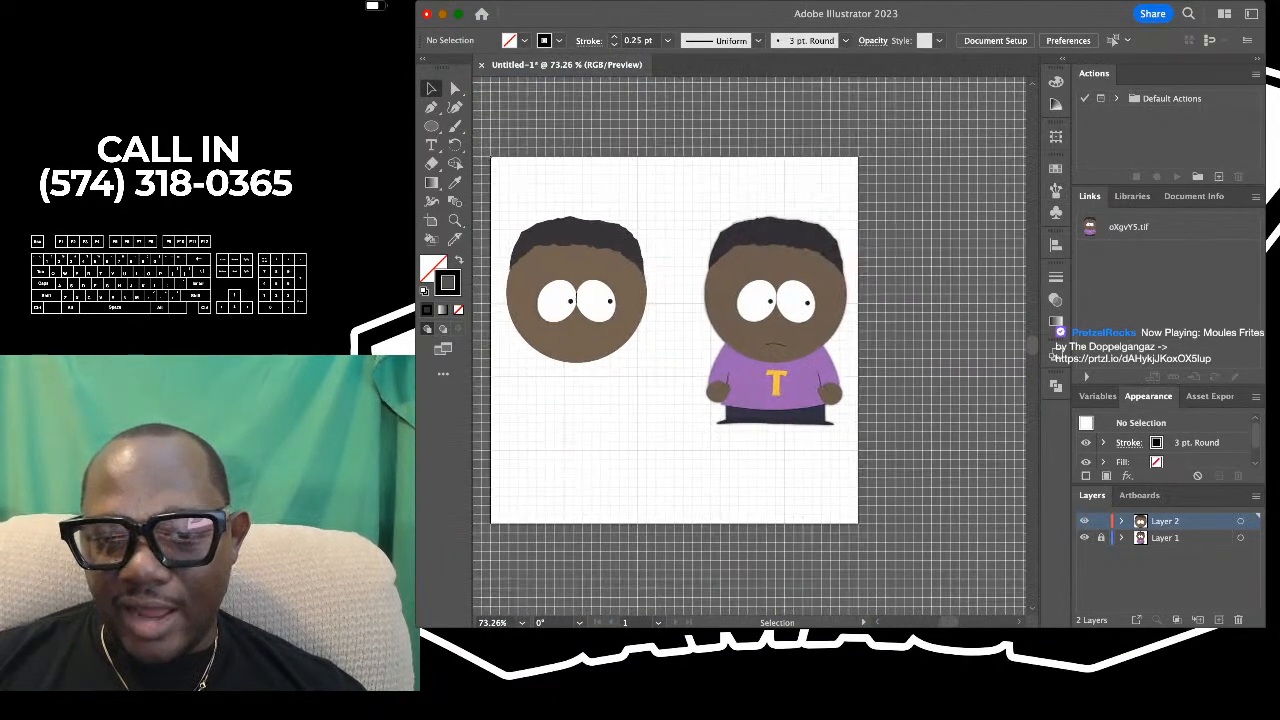
pyautogui.scroll(2, 904, 356)
pyautogui.hscroll(-3, 750, 346)
pyautogui.scroll(-2, 750, 346)
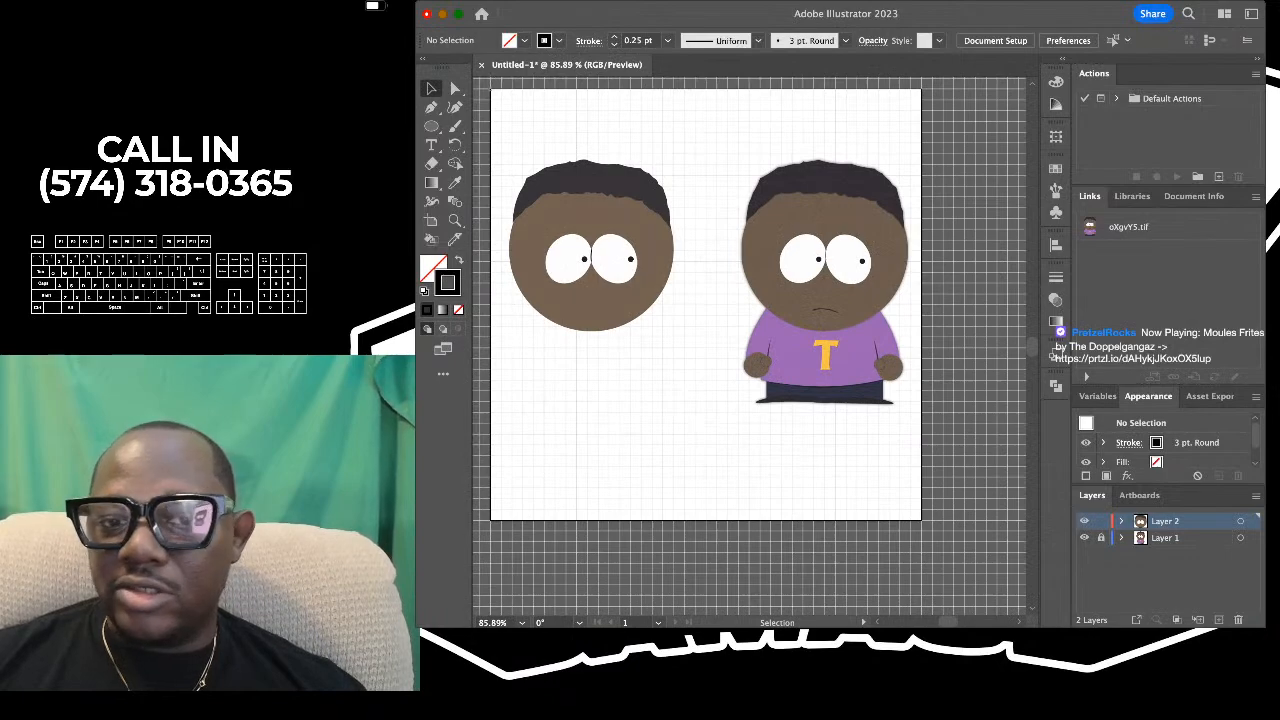
pyautogui.scroll(3, 674, 336)
pyautogui.scroll(-2, 606, 286)
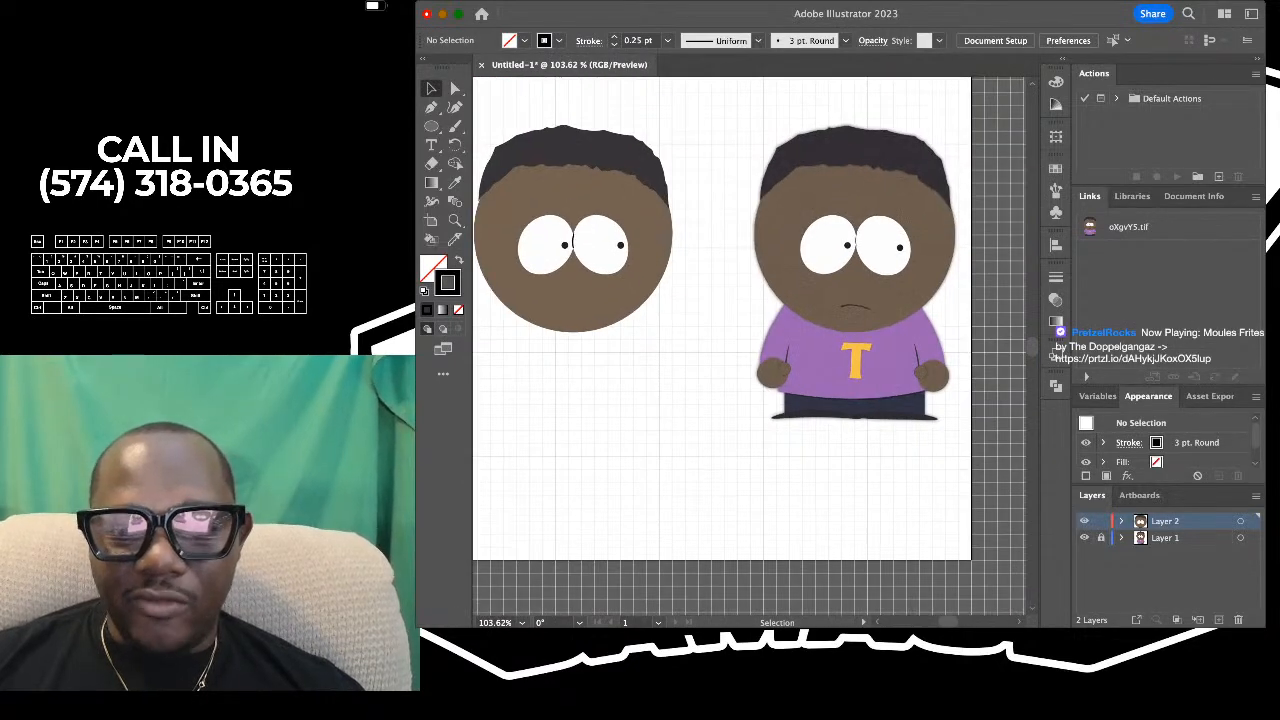
pyautogui.scroll(2, 861, 314)
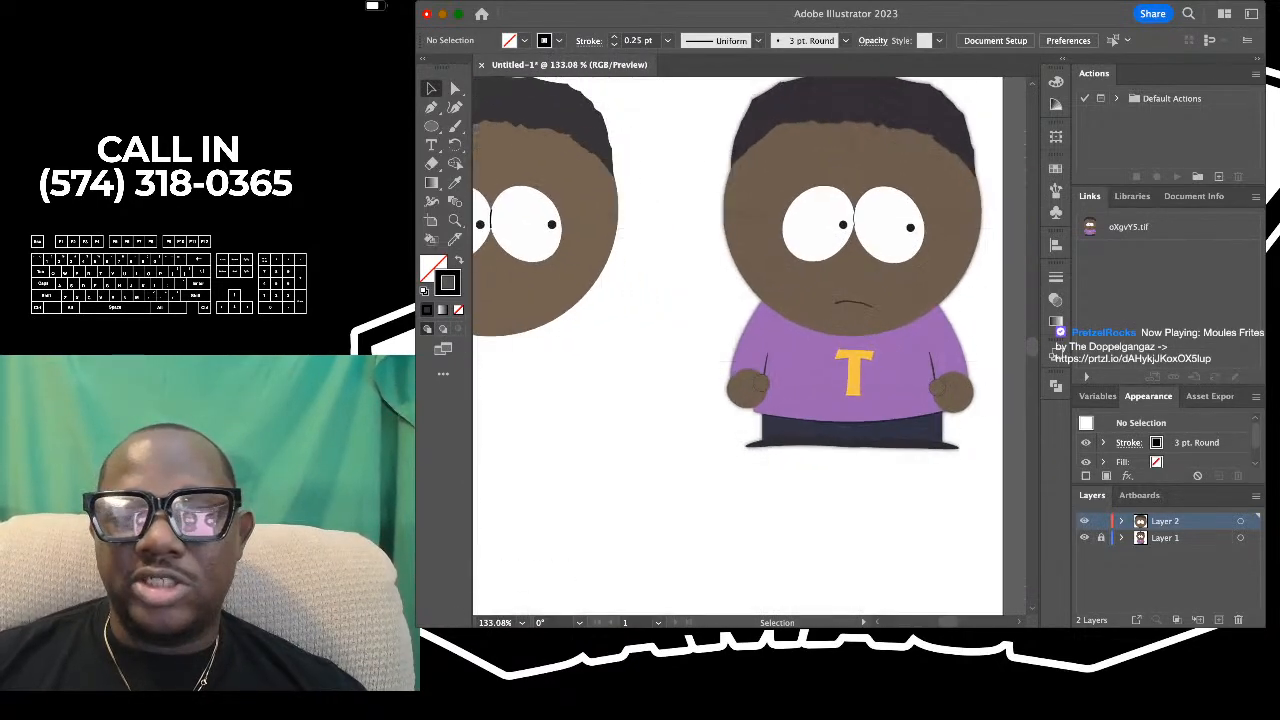
pyautogui.scroll(2, 861, 320)
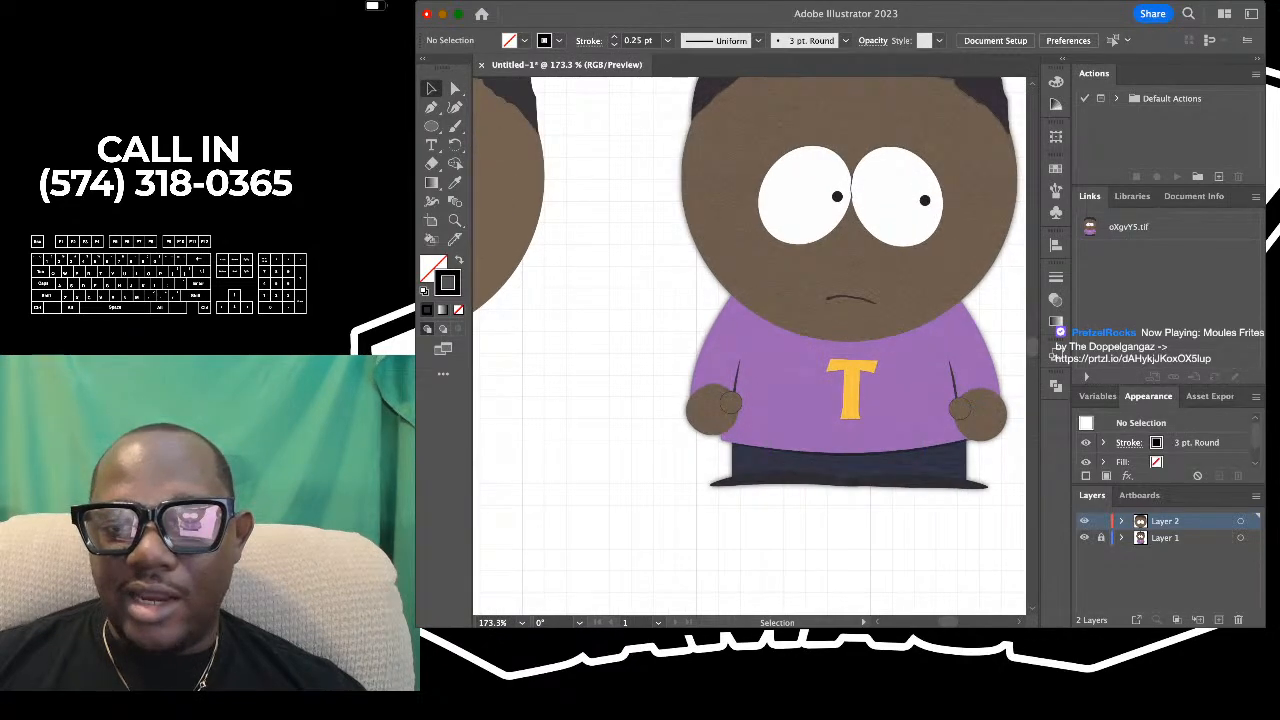
pyautogui.scroll(-3, 860, 315)
# - Try to trace the reference's mouth with the Curvature tool as a 0.25 pt curve through both ends and the arched middle
pyautogui.click(455, 107)
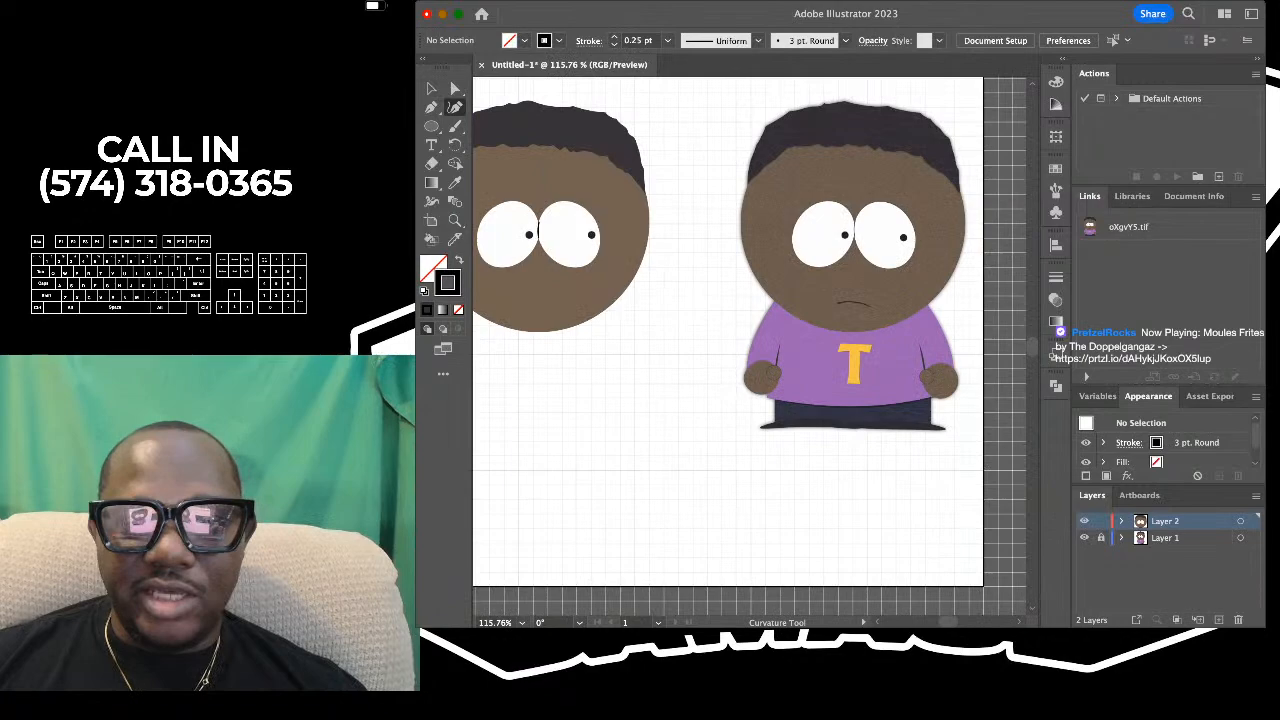
pyautogui.scroll(5, 842, 293)
pyautogui.scroll(-3, 842, 300)
pyautogui.scroll(6, 842, 300)
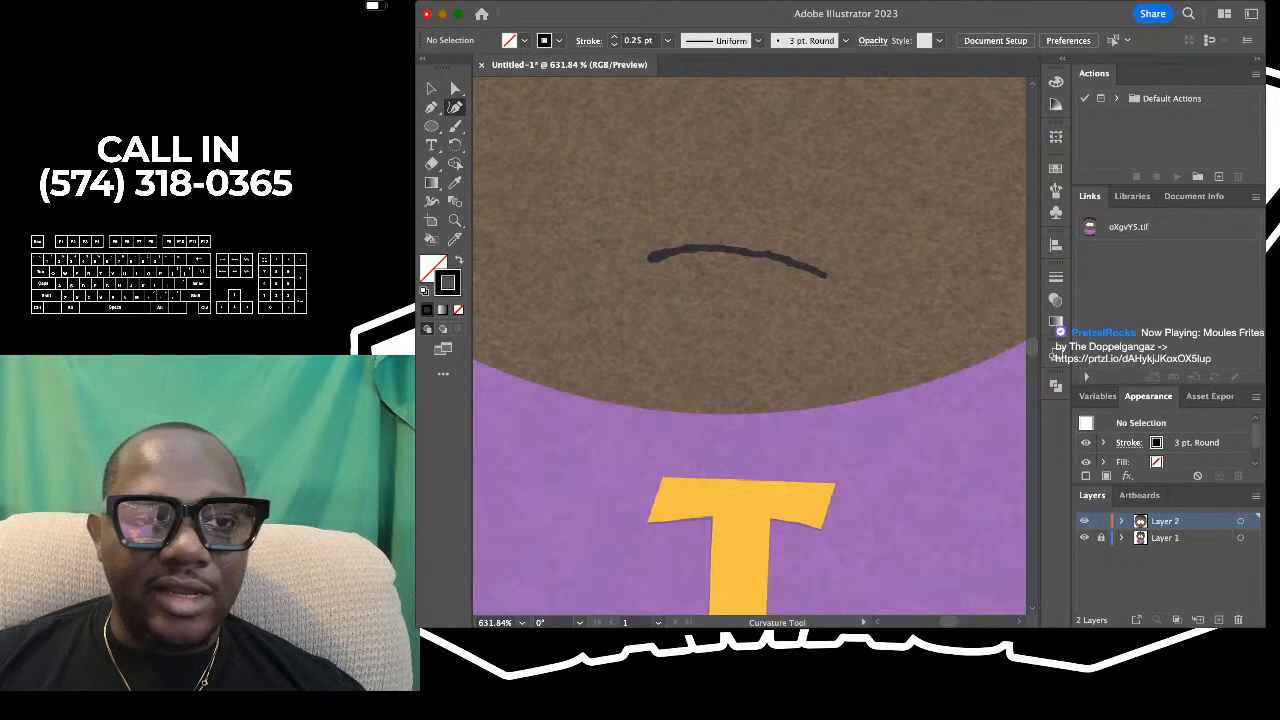
pyautogui.click(643, 257)
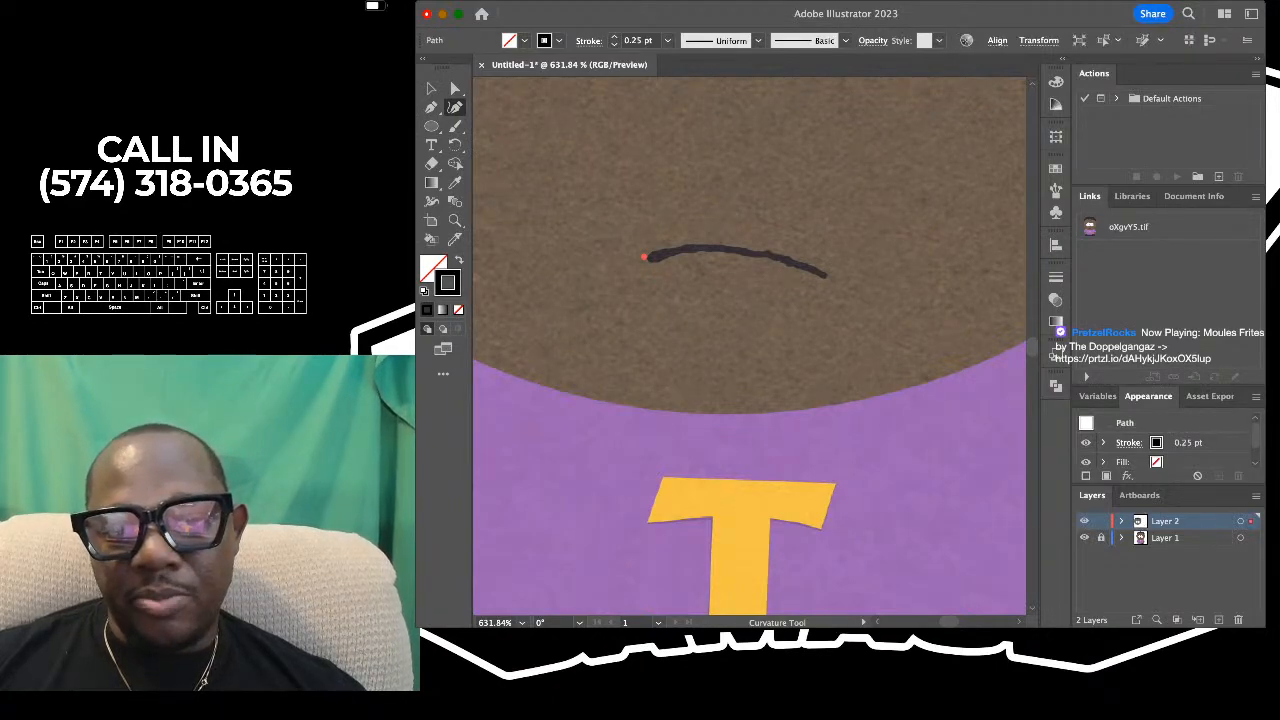
pyautogui.click(829, 276)
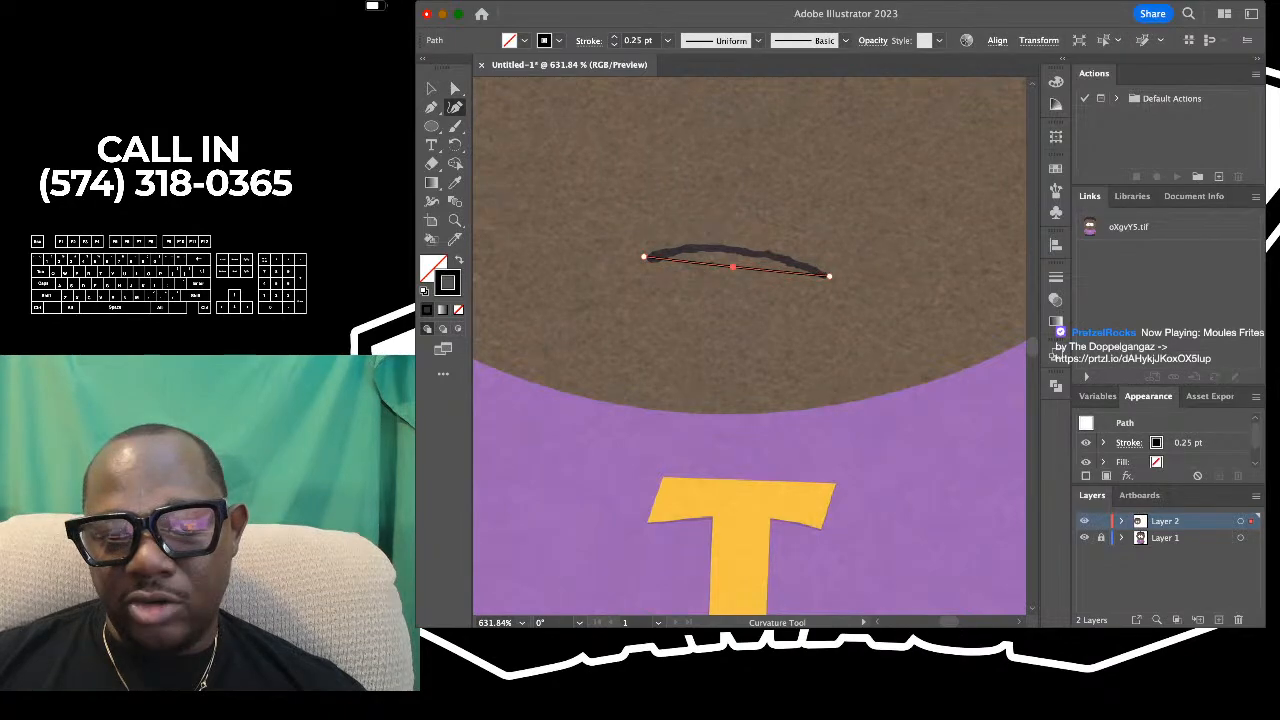
pyautogui.moveTo(733, 267); pyautogui.dragTo(734, 247)
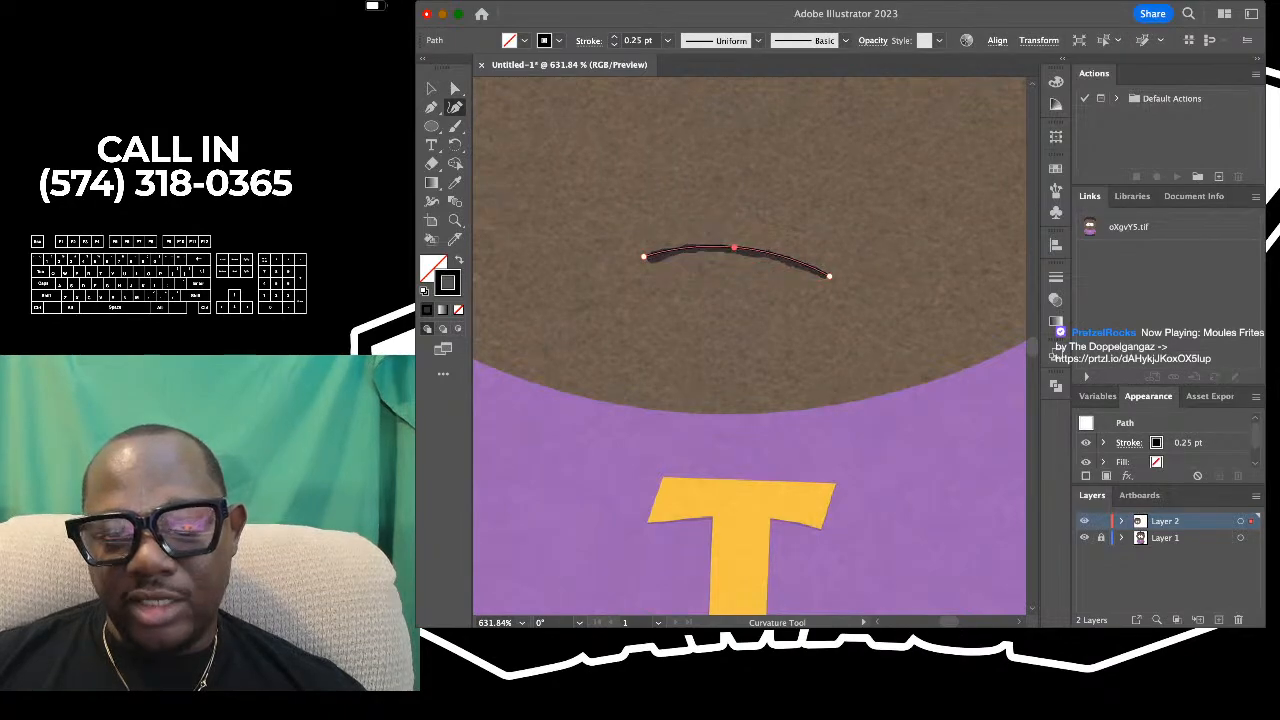
pyautogui.press('v')
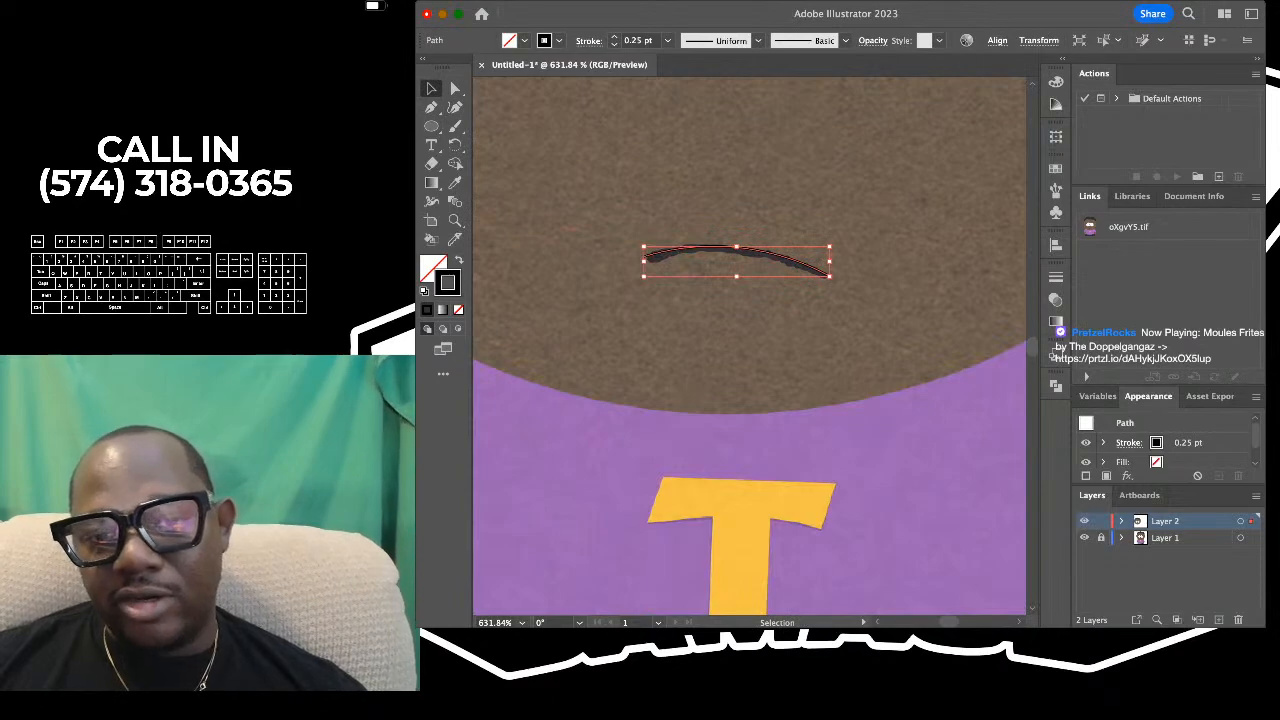
# - Delete the traced mouth curve
pyautogui.click(740, 310)
pyautogui.click(737, 248)
pyautogui.press('Delete')
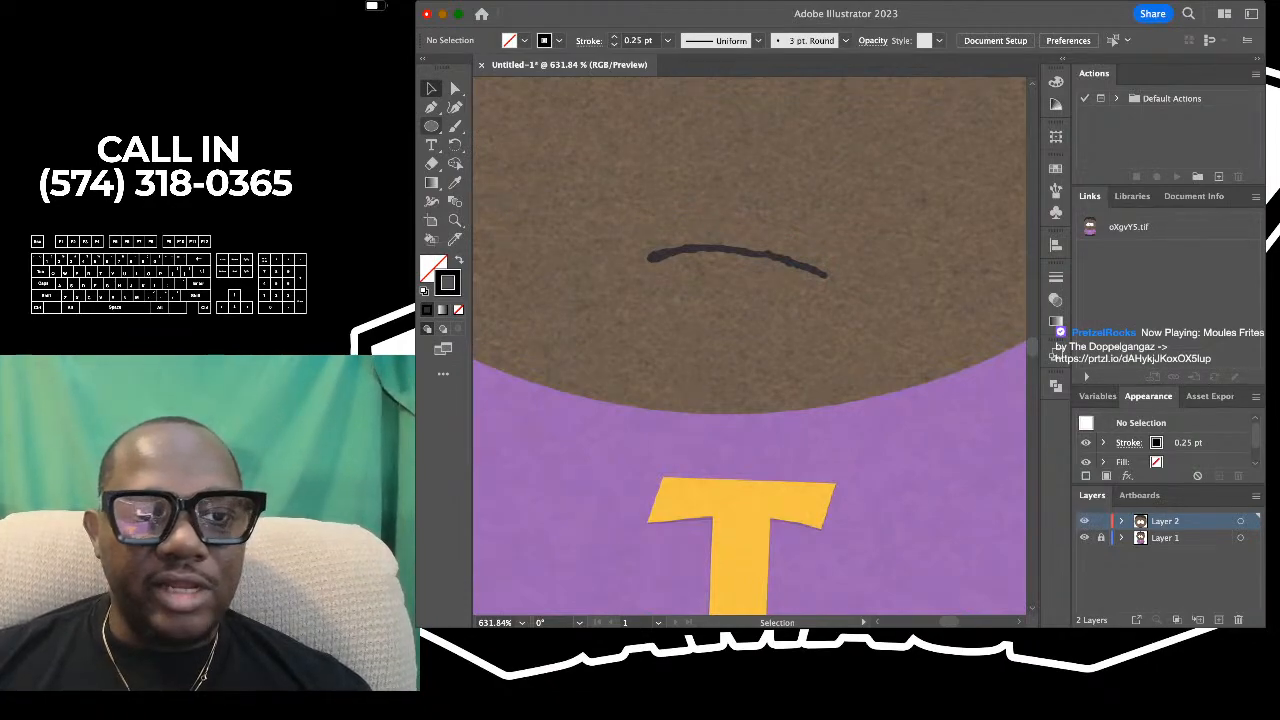
# - Draw a straight line segment between the reference mouth's ends, and bend its middle upward with the Curvature tool to match the mouth
pyautogui.press('\\')
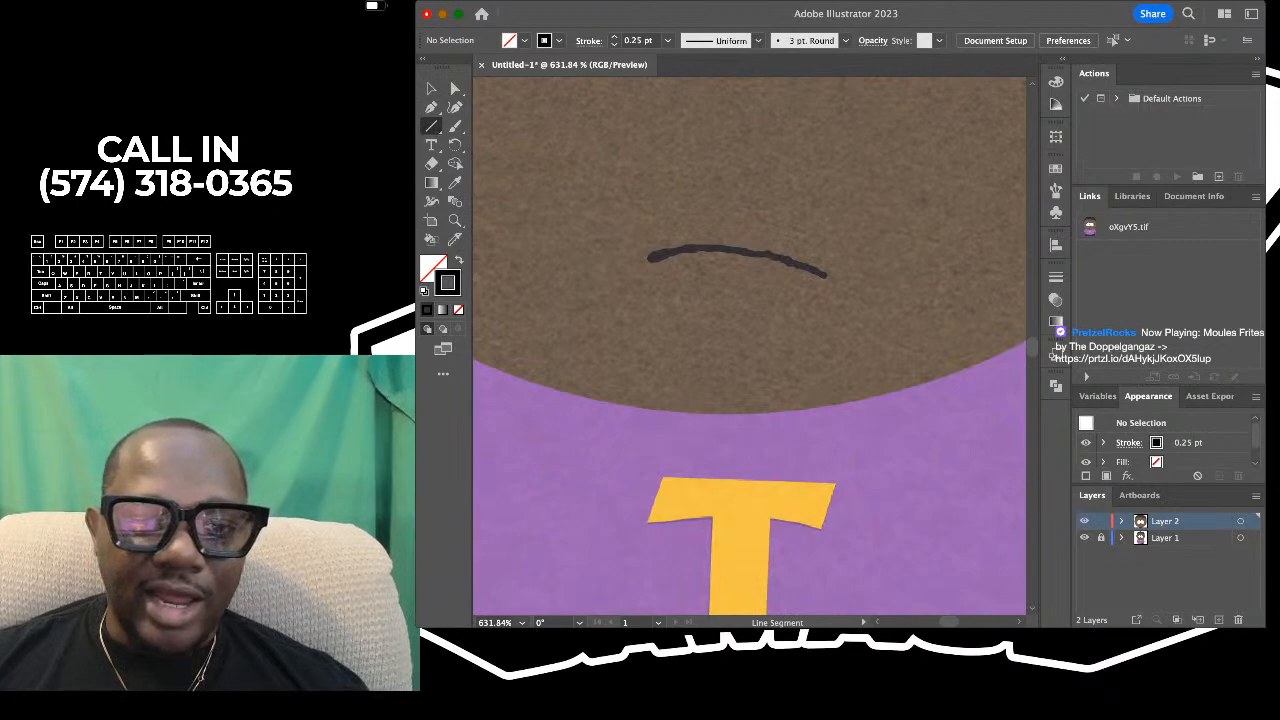
pyautogui.moveTo(645, 258); pyautogui.dragTo(827, 274)
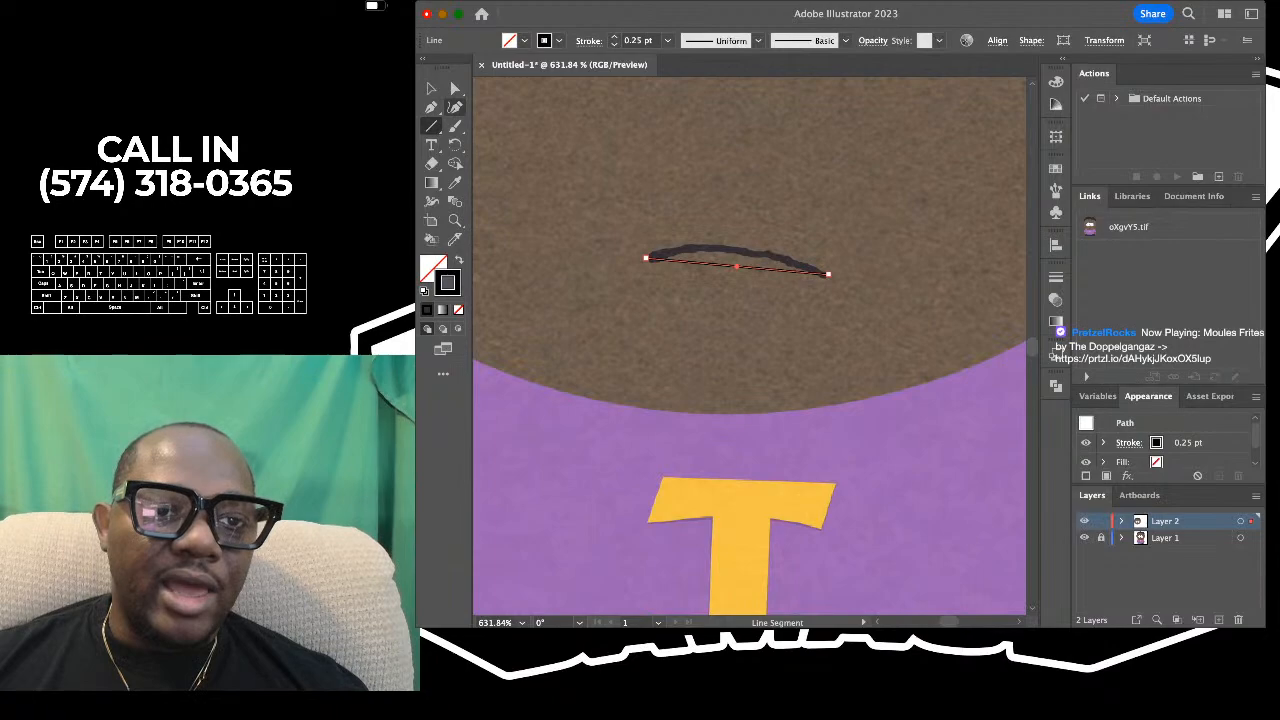
pyautogui.click(455, 107)
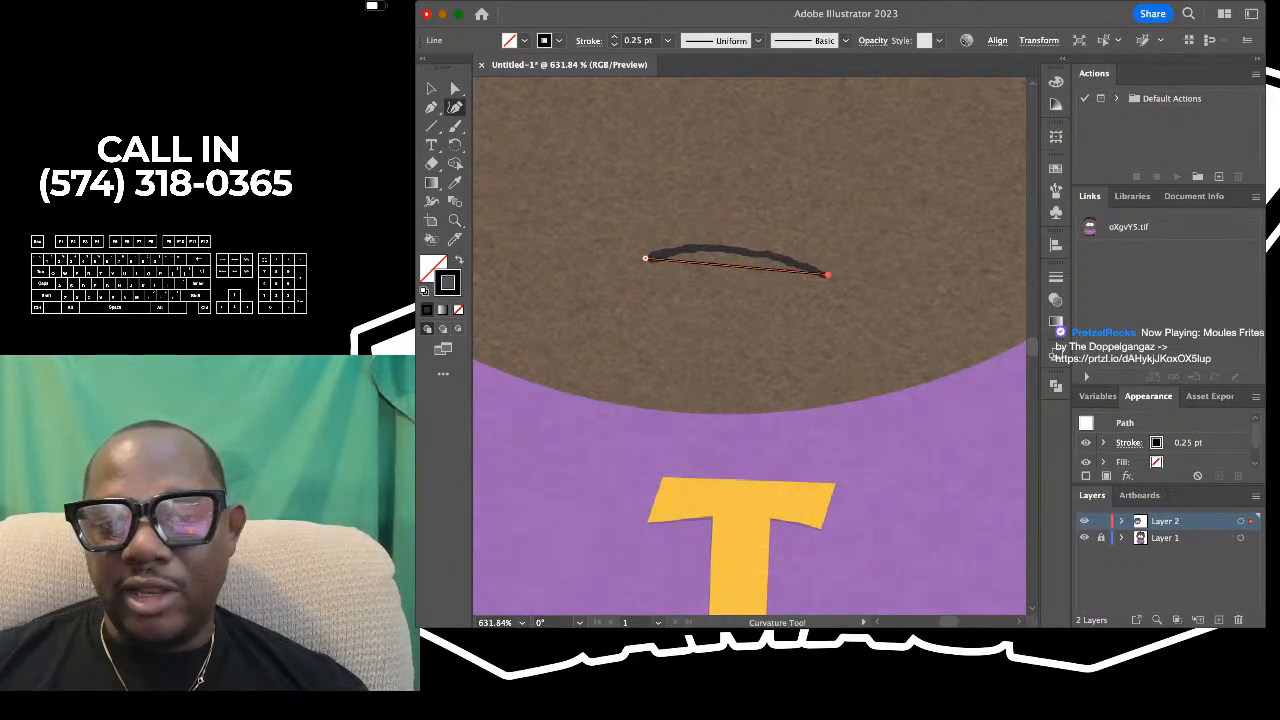
pyautogui.moveTo(736, 266); pyautogui.dragTo(732, 247)
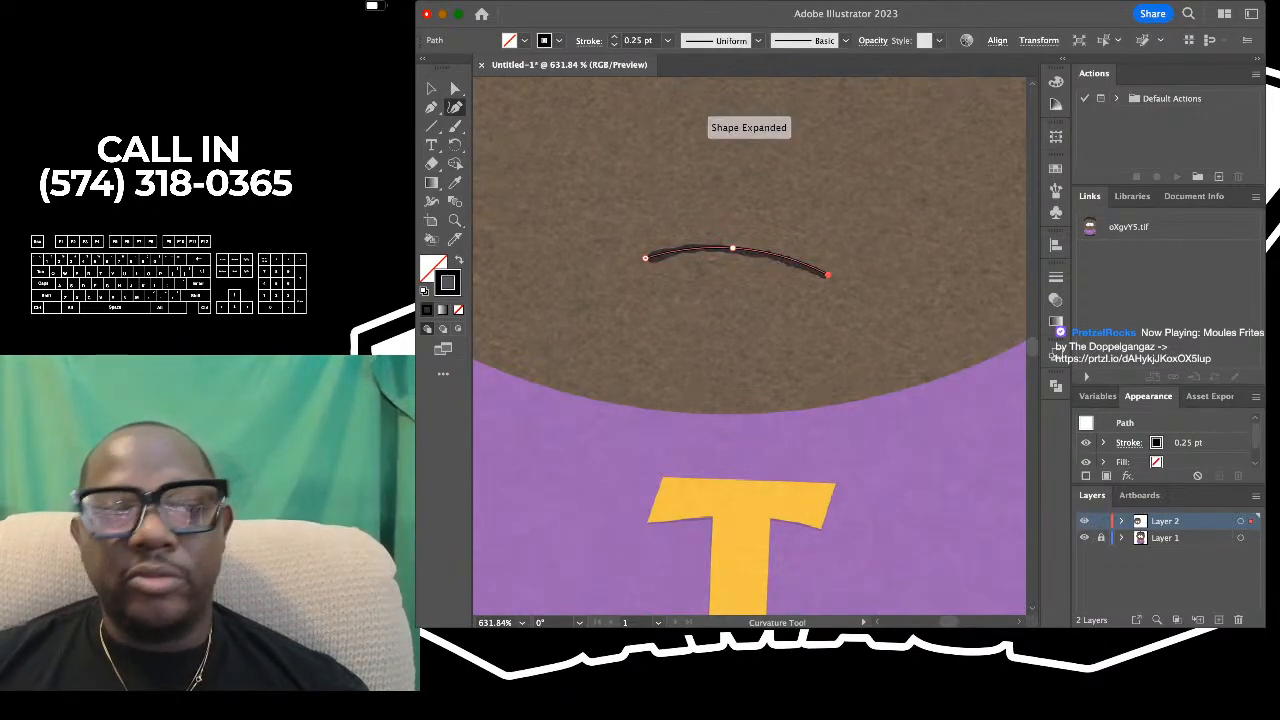
# - Deselect the bent mouth line, and delete it from the reference character's face
pyautogui.click(431, 88)
pyautogui.press('super+shift+a')
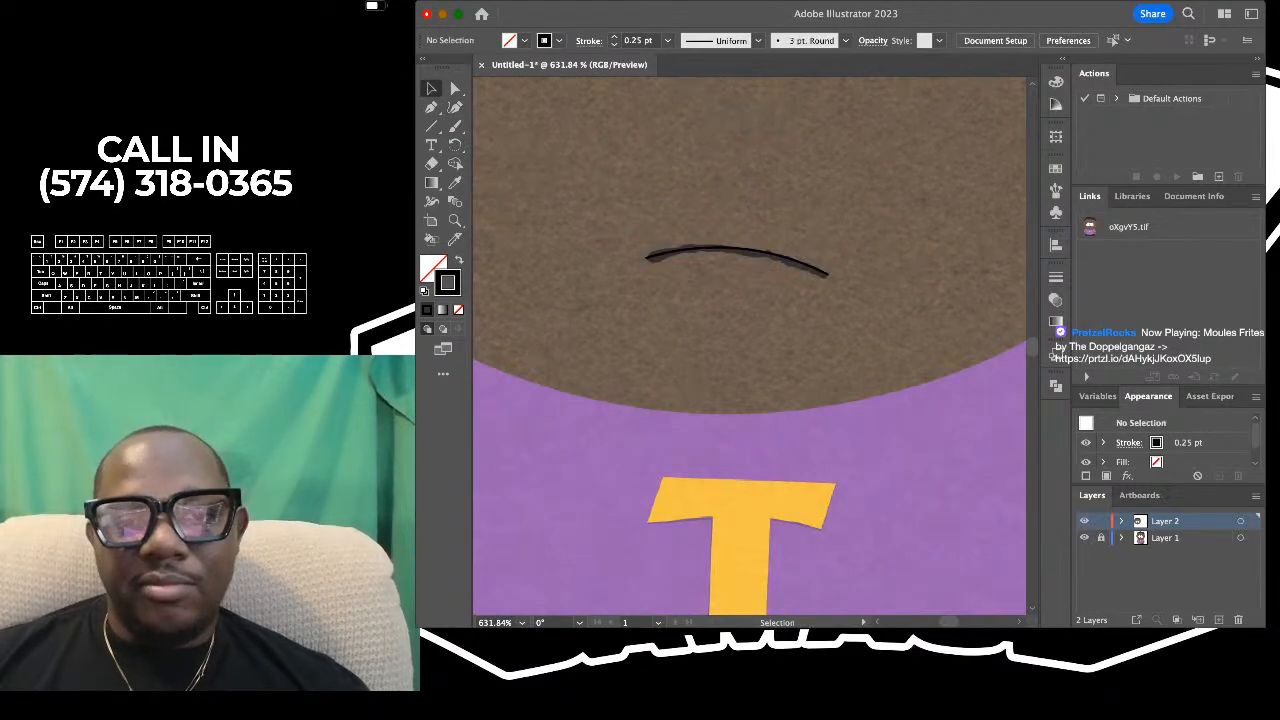
pyautogui.click(736, 249)
pyautogui.press('BackSpace')
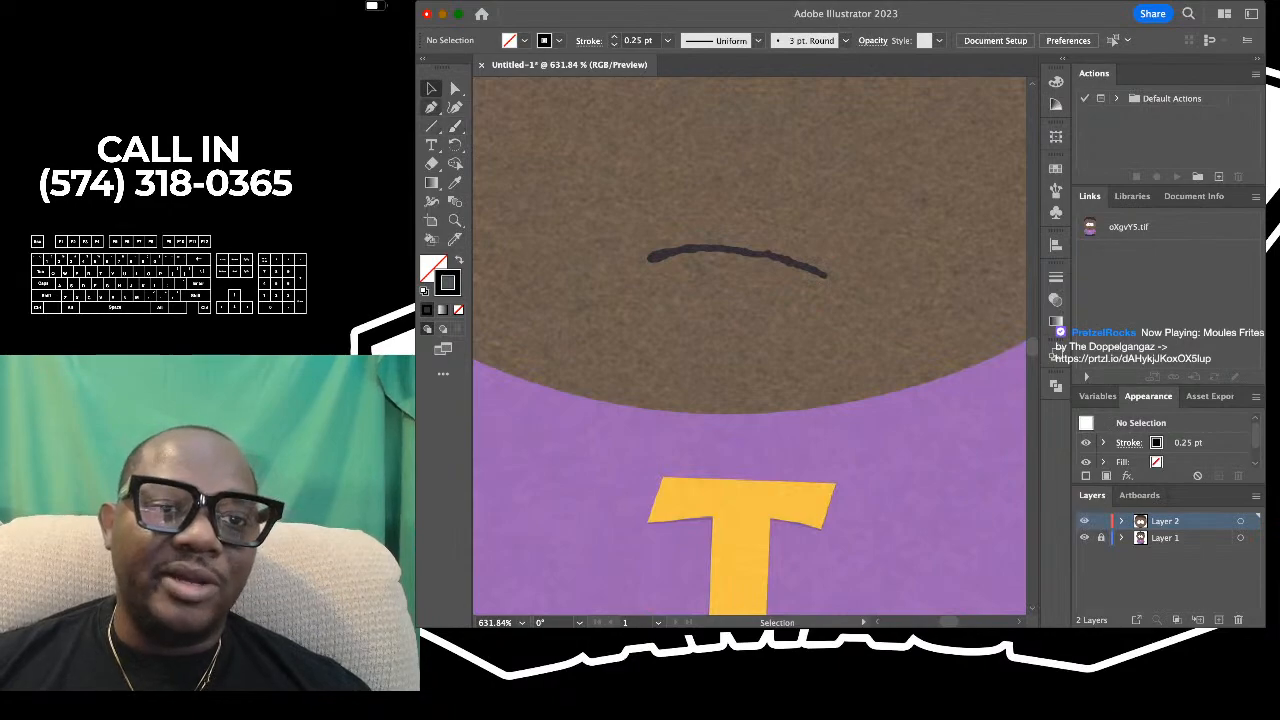
# - Draw a straight Pen tool path between the two ends of the reference's mouth
pyautogui.press('p')
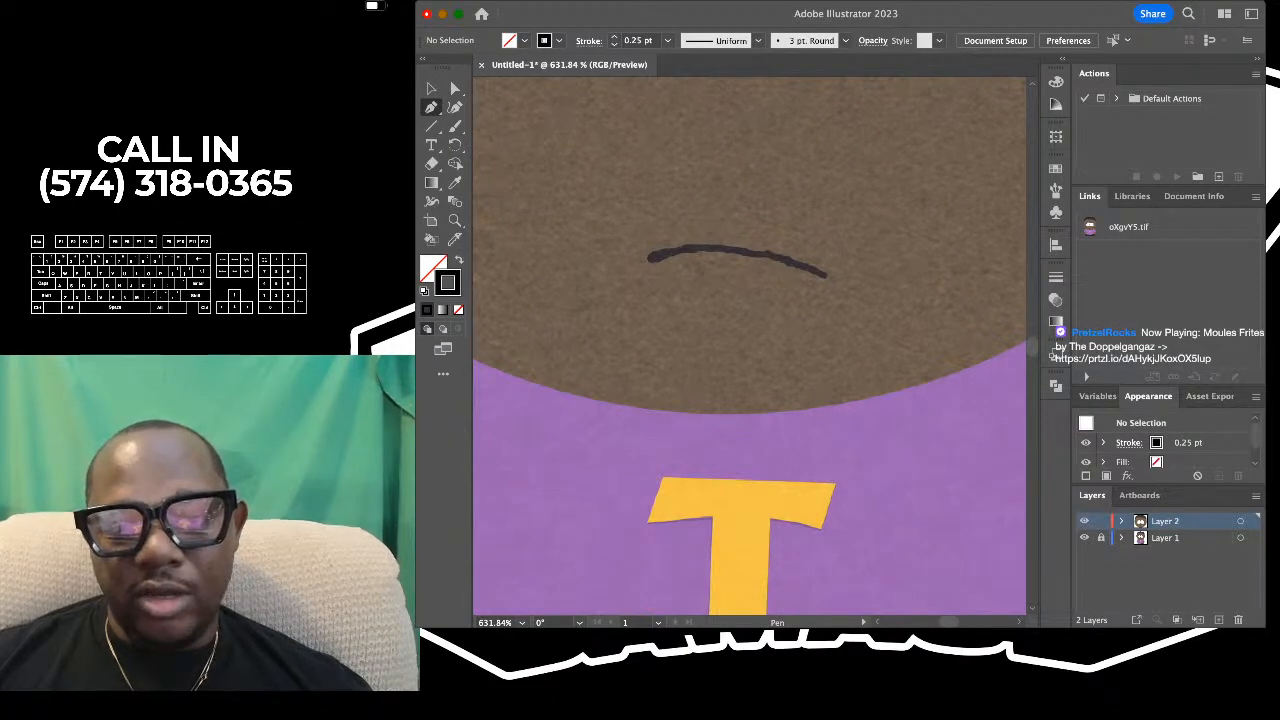
pyautogui.click(643, 259)
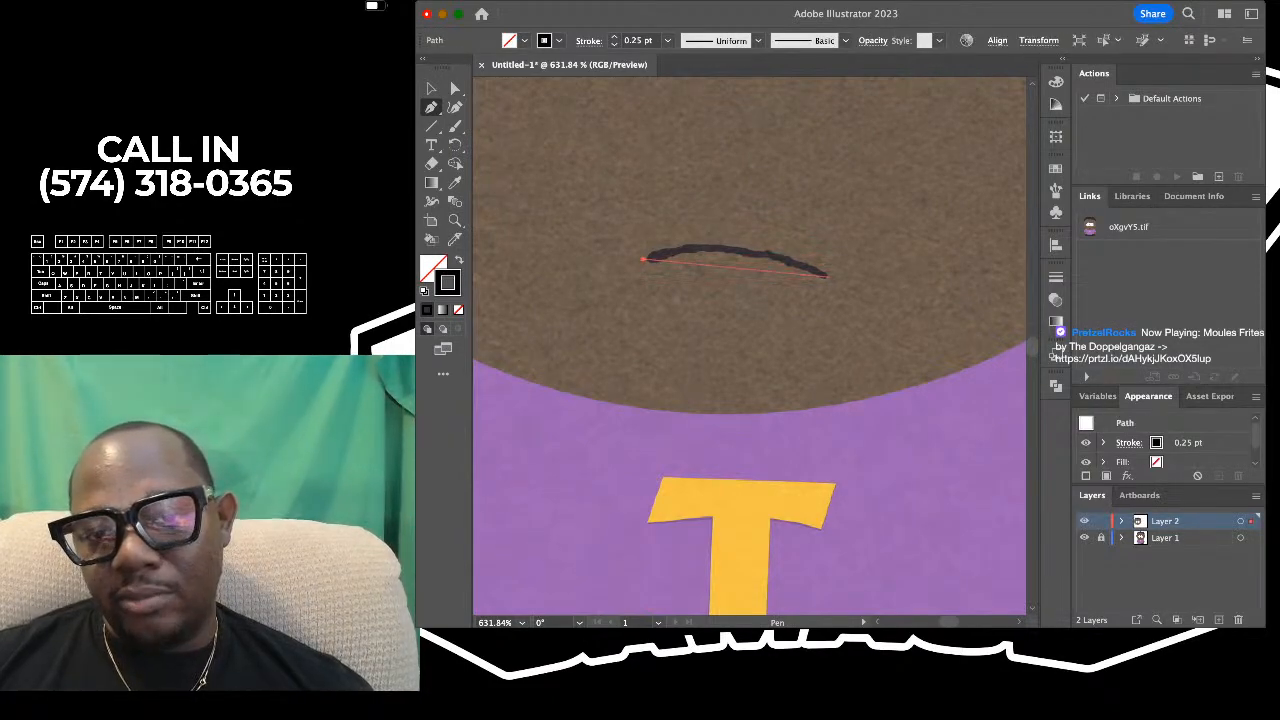
pyautogui.click(827, 275)
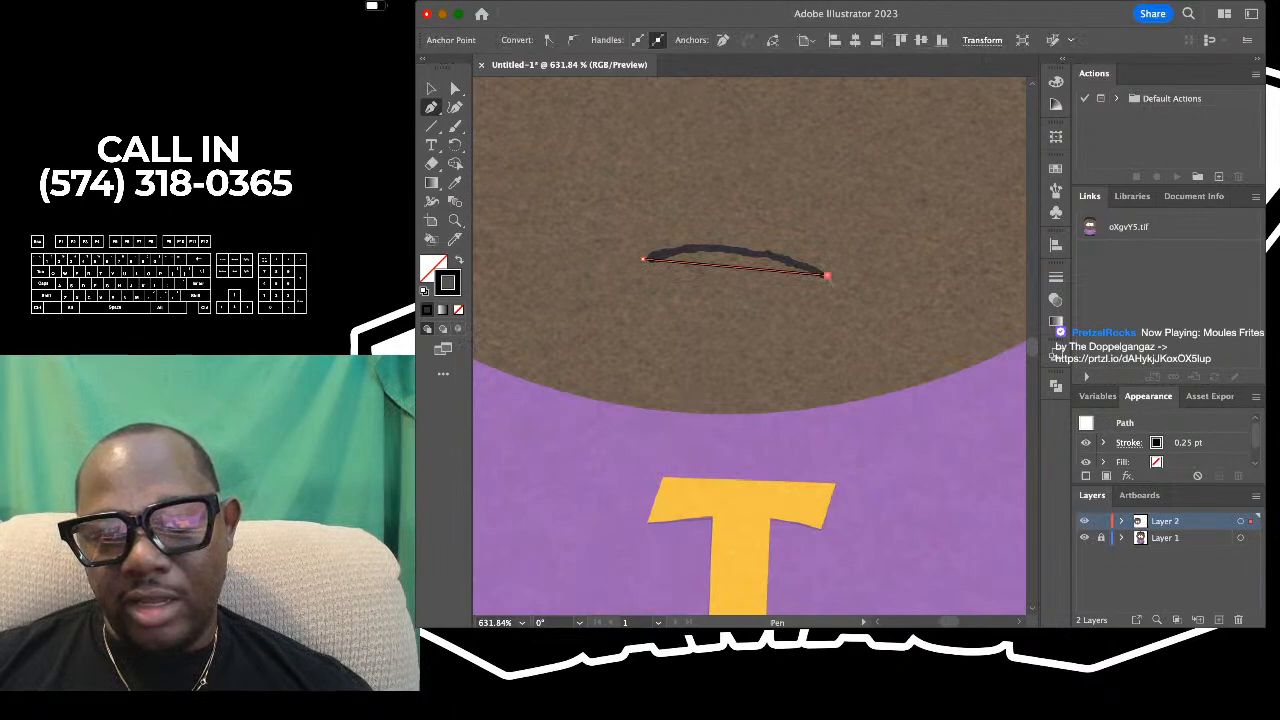
pyautogui.moveTo(827, 275); pyautogui.dragTo(845, 272)
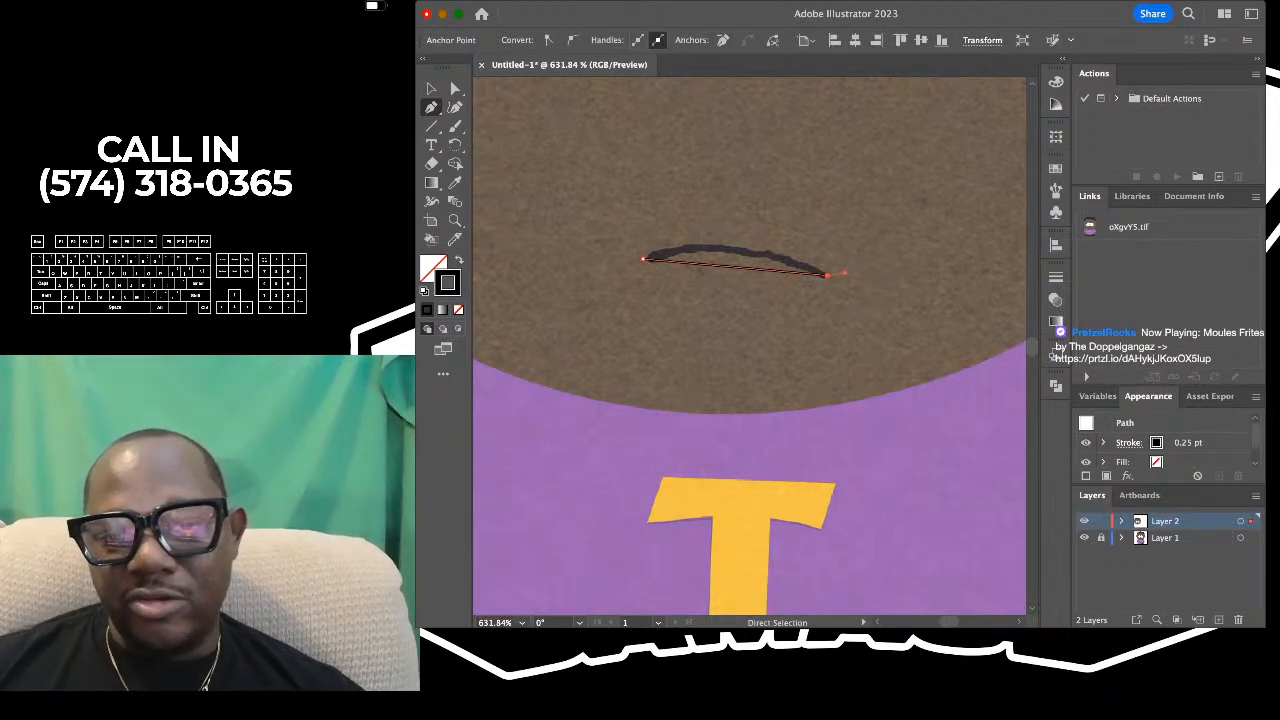
pyautogui.press('super+z')
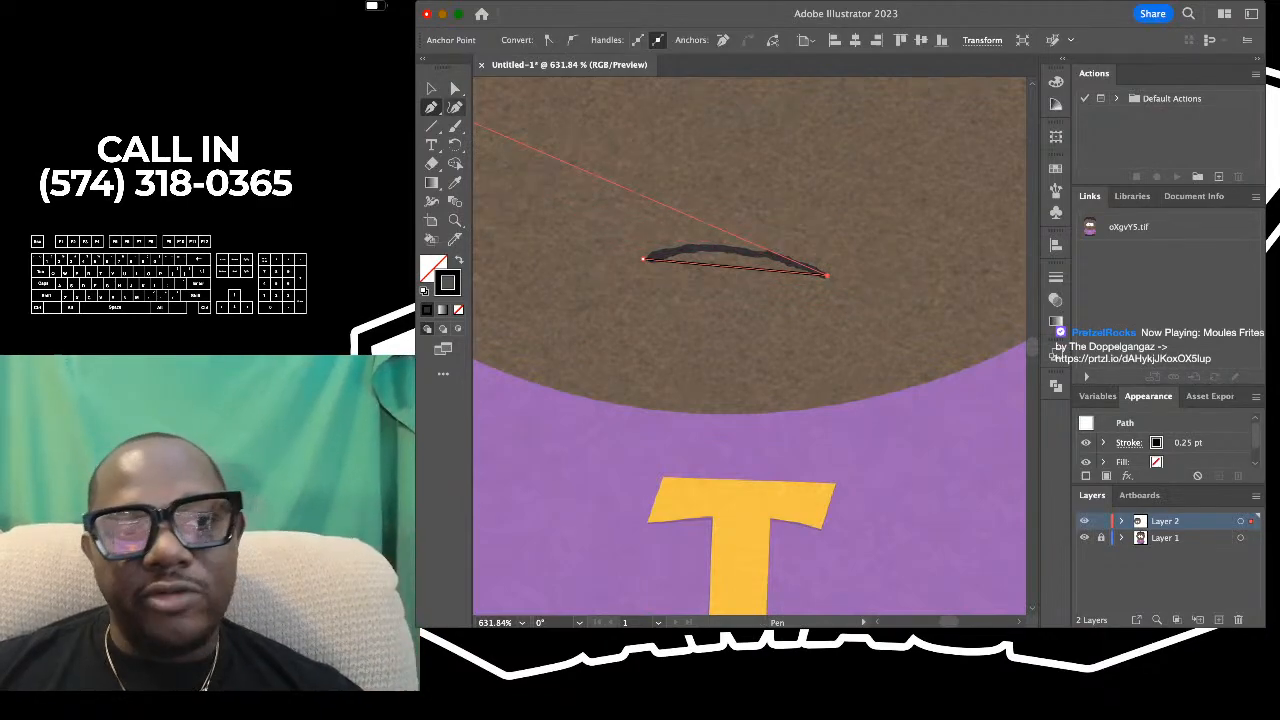
# - Bend the middle of the mouth path upward with the Curvature tool to follow the reference's arched mouth, and deselect it
pyautogui.click(455, 107)
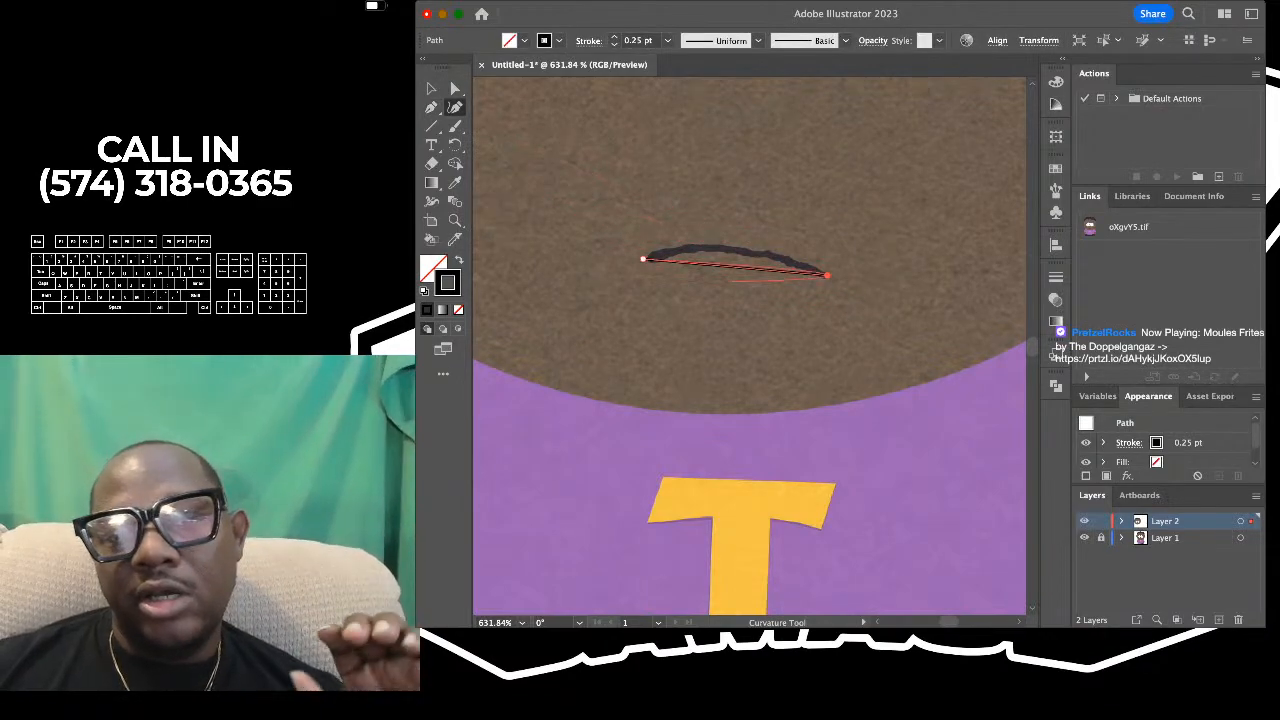
pyautogui.click(737, 265)
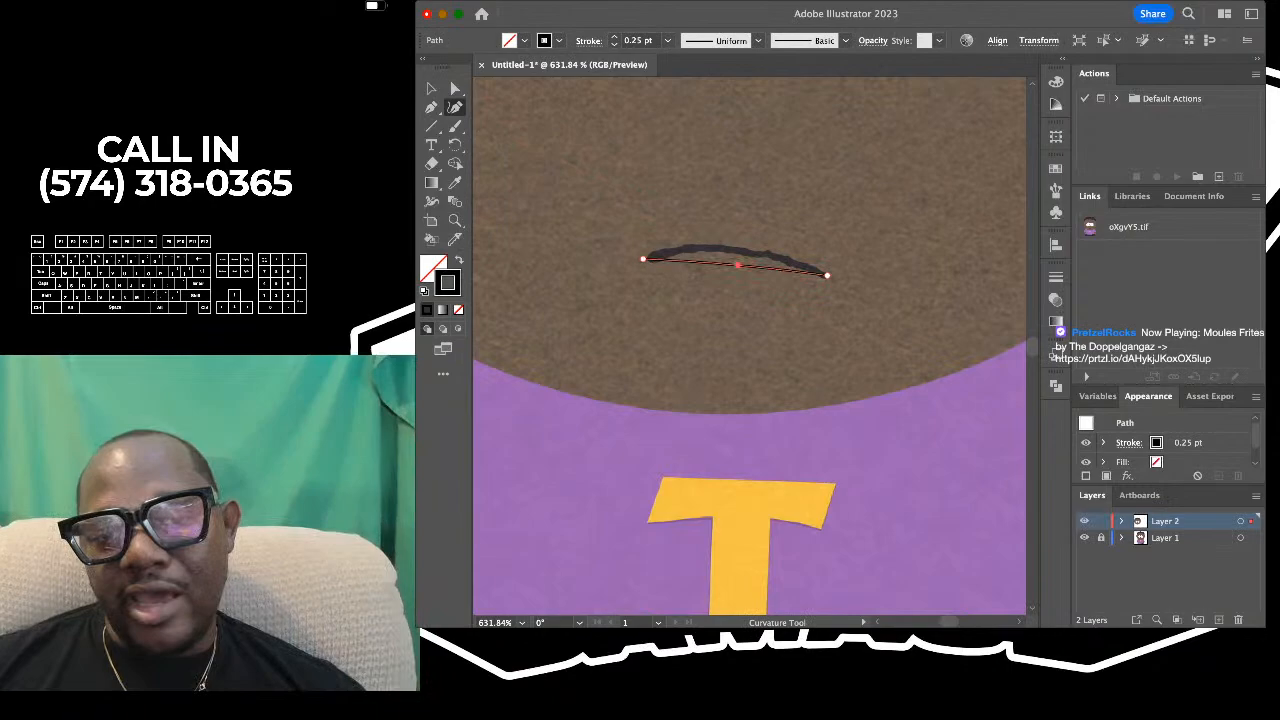
pyautogui.moveTo(737, 265); pyautogui.dragTo(734, 248)
pyautogui.scroll(-3, 737, 251)
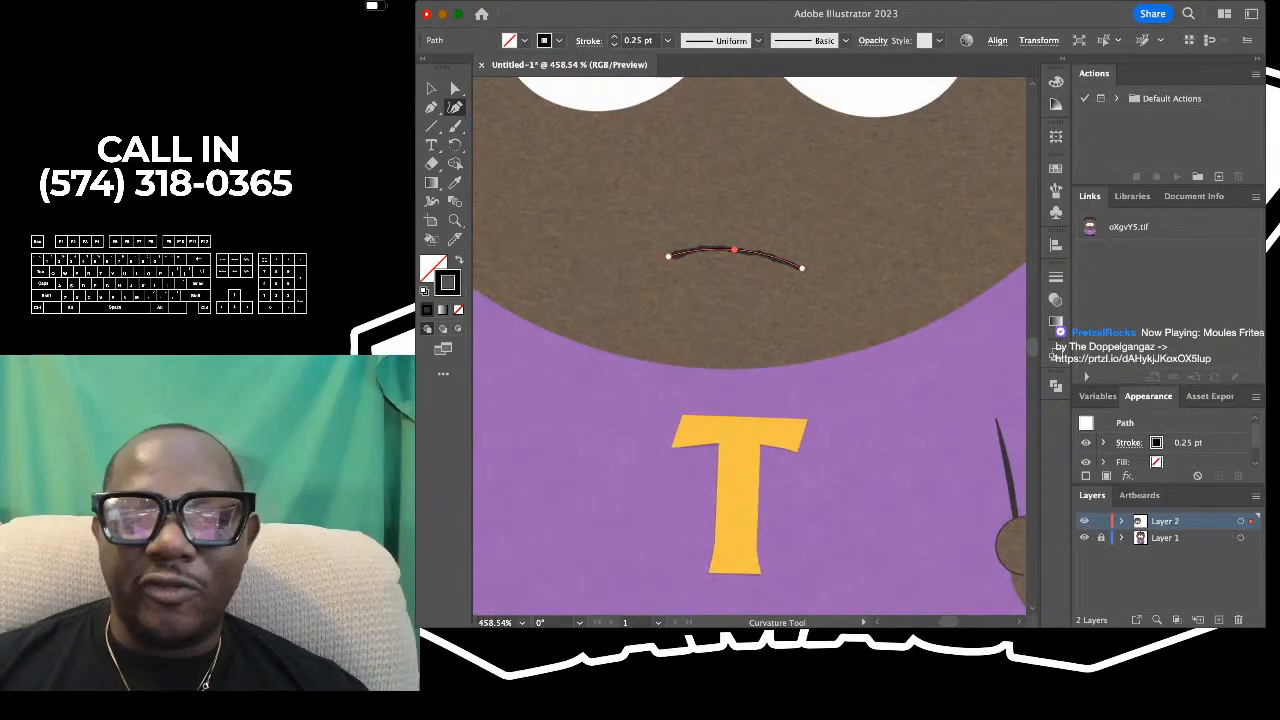
pyautogui.press('v')
pyautogui.press('super+shift+a')
pyautogui.scroll(4, 735, 245)
pyautogui.scroll(-5, 643, 147)
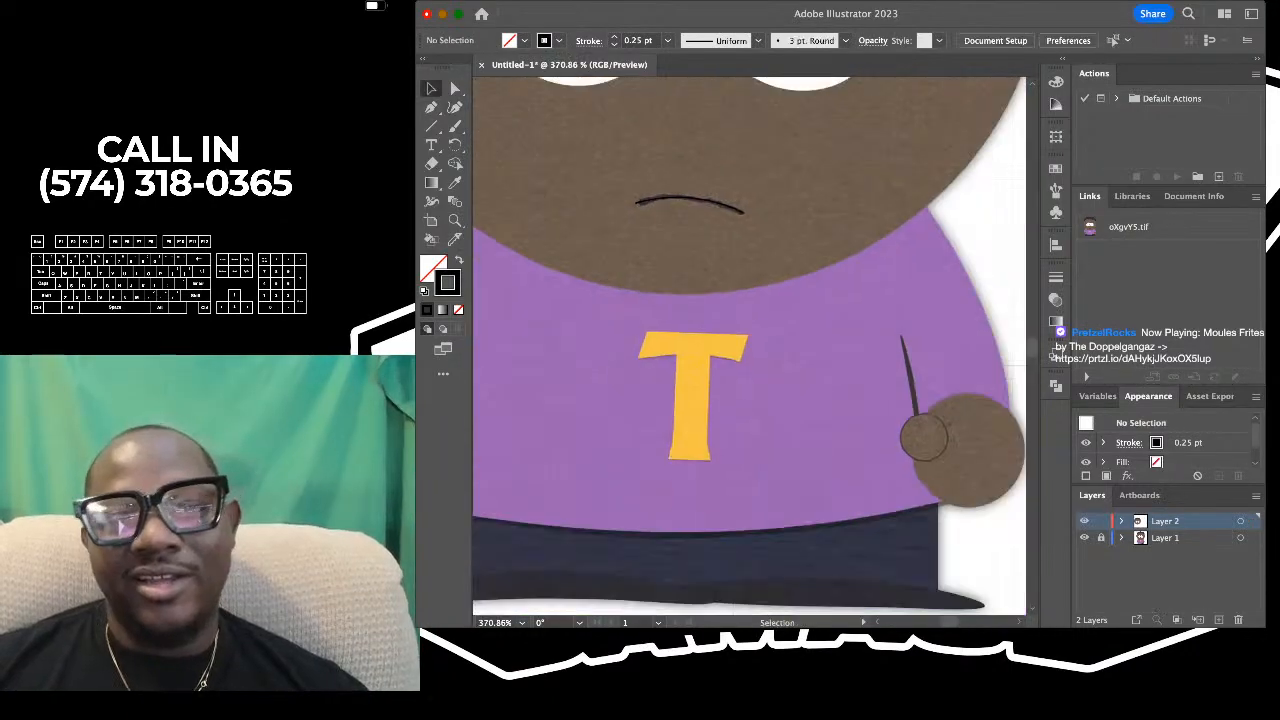
# - Try stroke weights of 0.5 pt, 0.75 pt and 1 pt on the mouth curve
pyautogui.scroll(2, 620, 160)
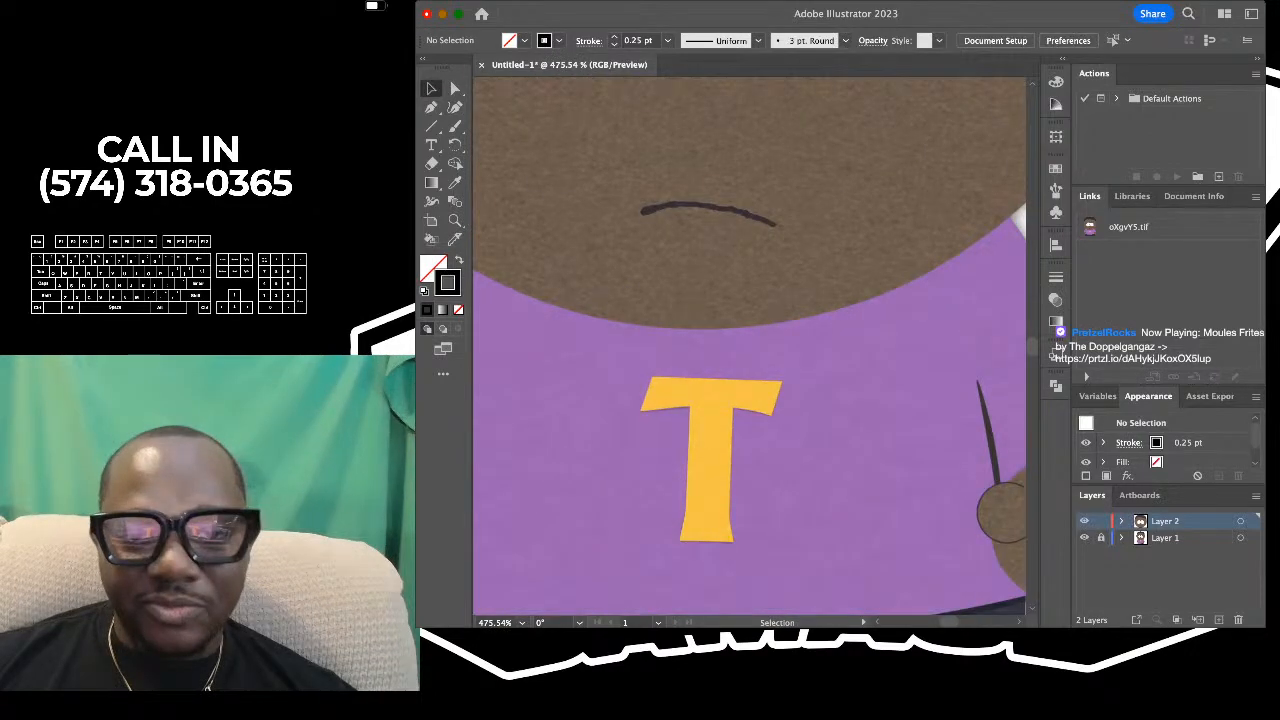
pyautogui.scroll(4, 638, 174)
pyautogui.click(690, 240)
pyautogui.scroll(-3, 632, 176)
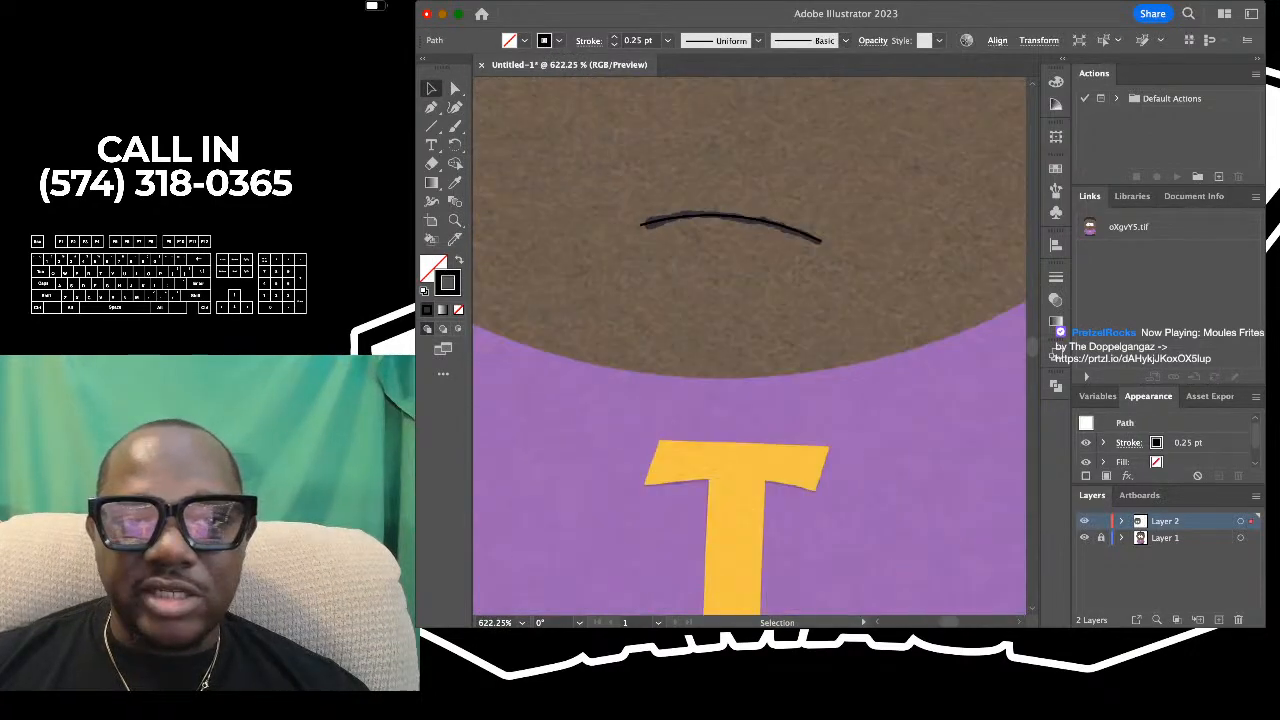
pyautogui.click(614, 37)
pyautogui.scroll(-2, 626, 183)
pyautogui.scroll(5, 671, 205)
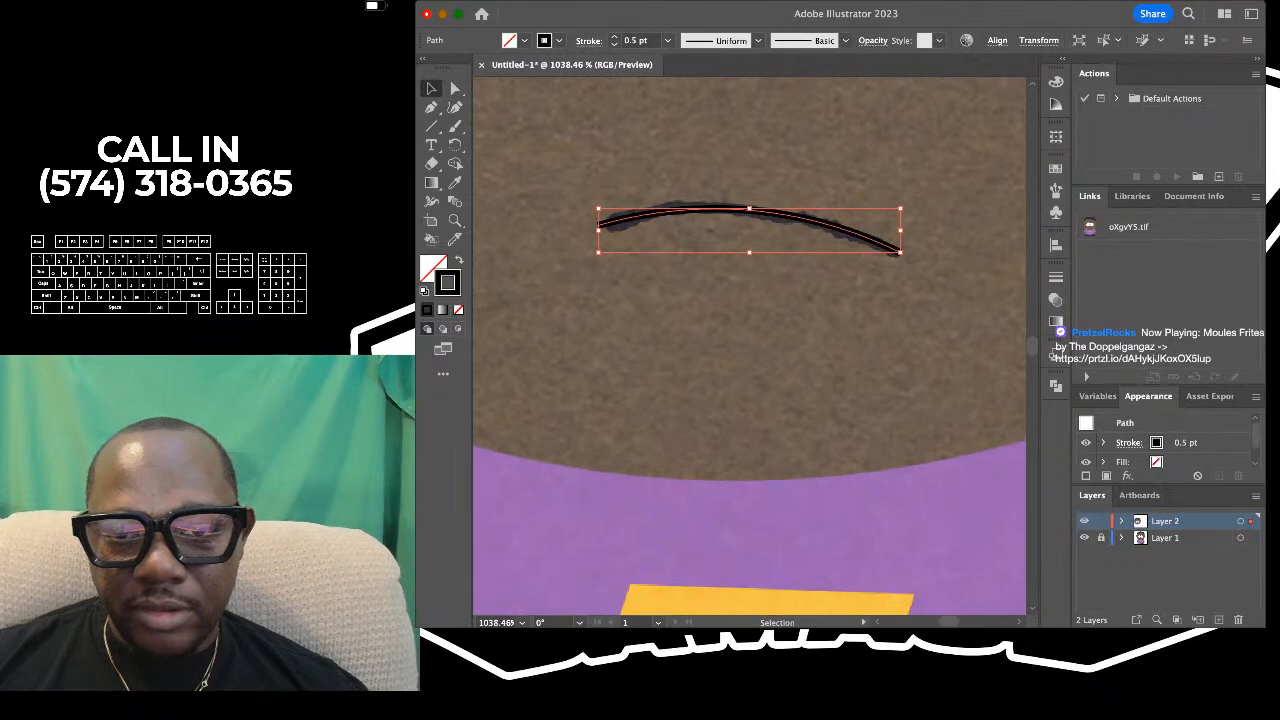
pyautogui.scroll(2, 675, 167)
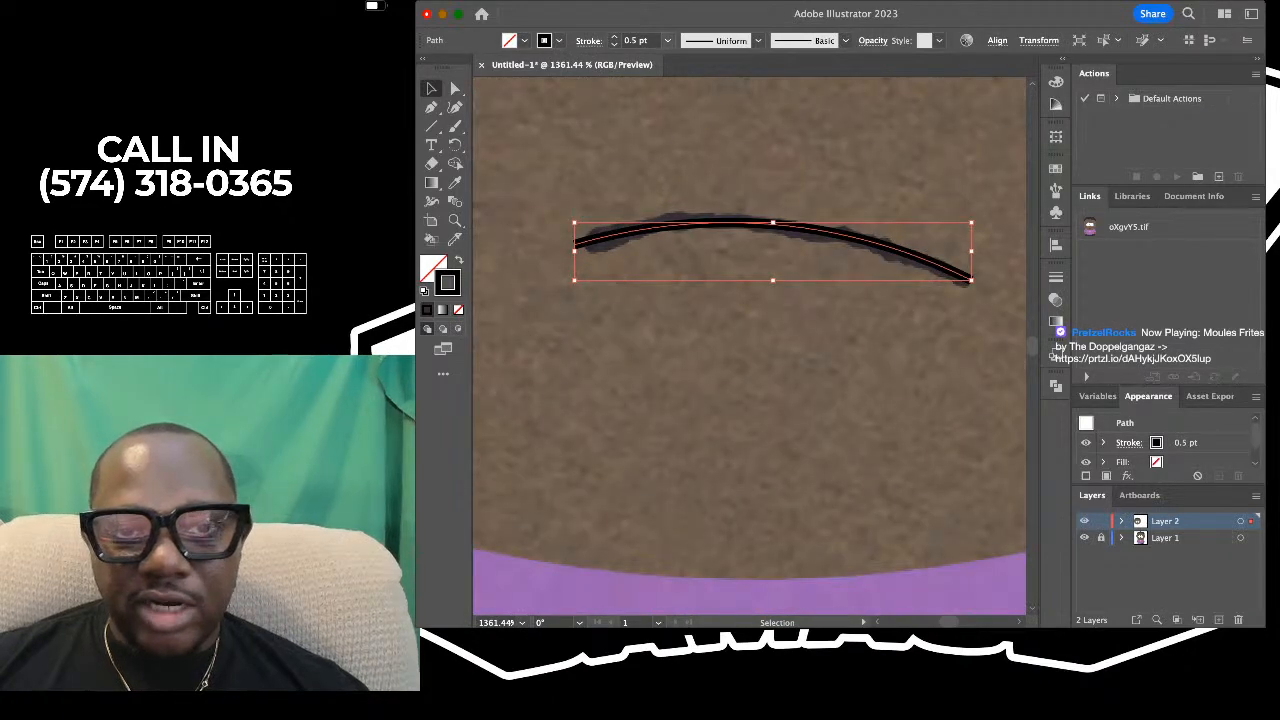
pyautogui.click(614, 37)
pyautogui.scroll(-3, 746, 175)
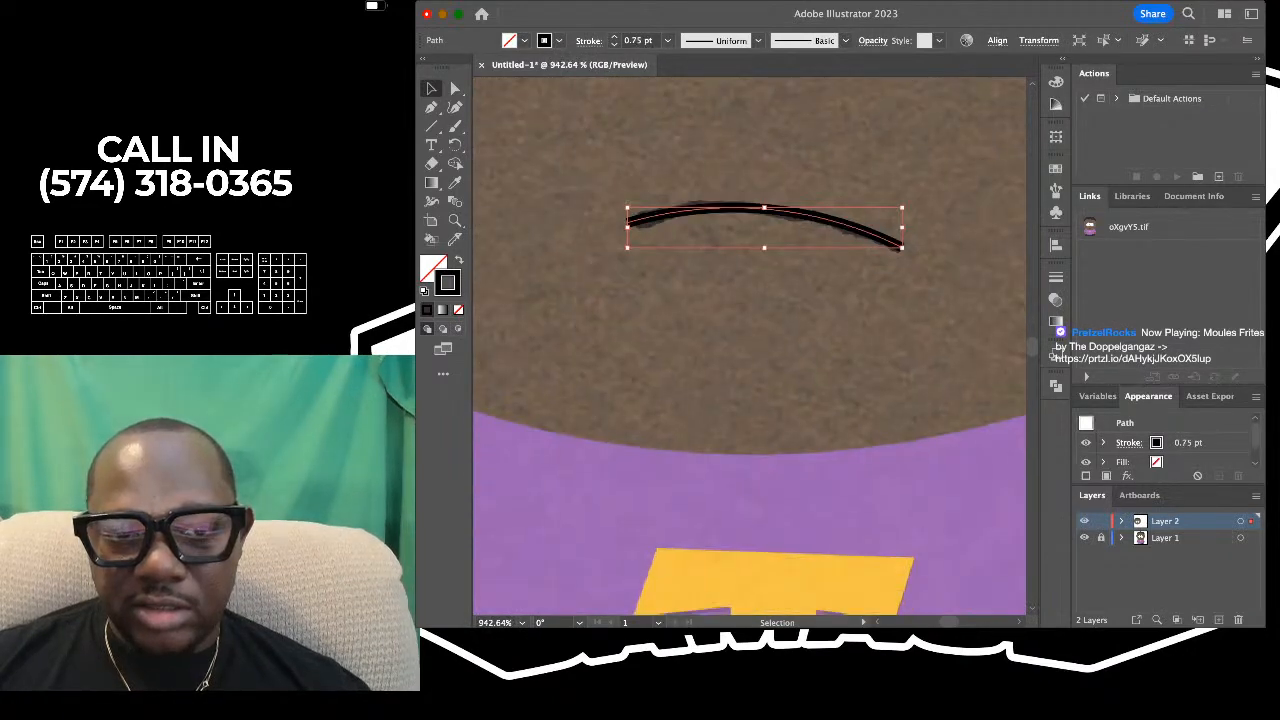
pyautogui.scroll(3, 747, 175)
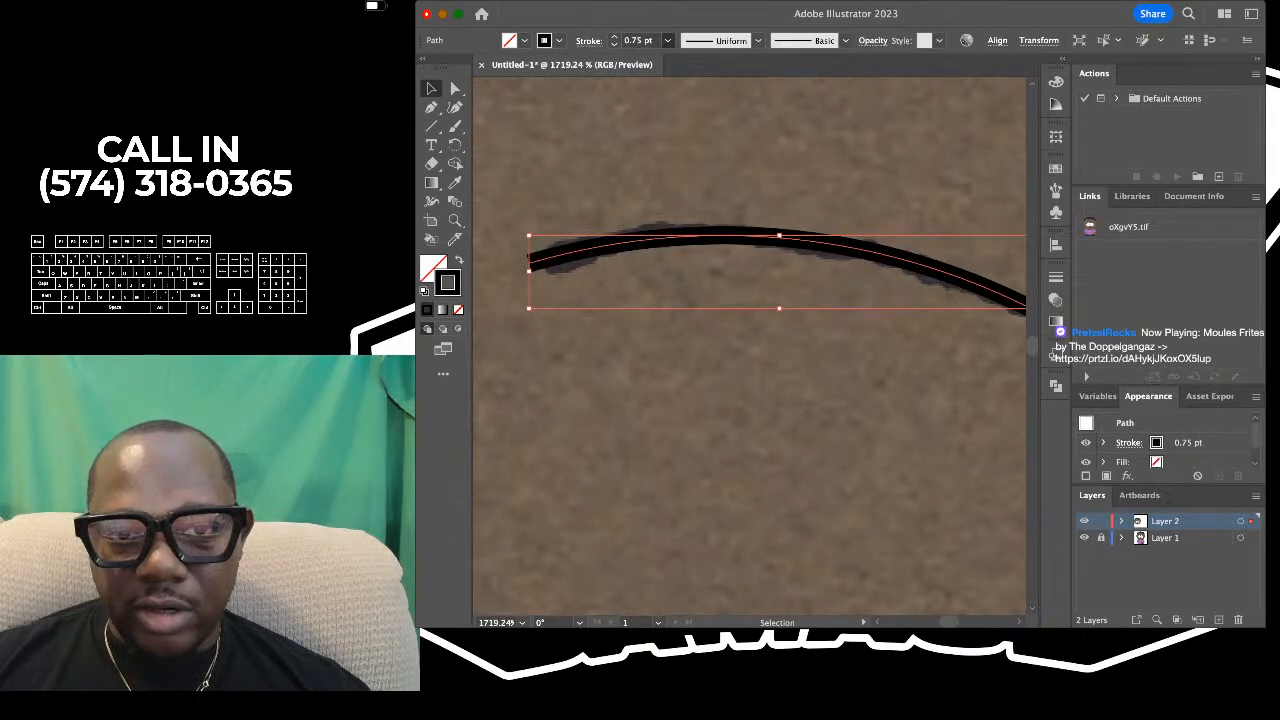
pyautogui.click(614, 37)
pyautogui.scroll(-10, 712, 155)
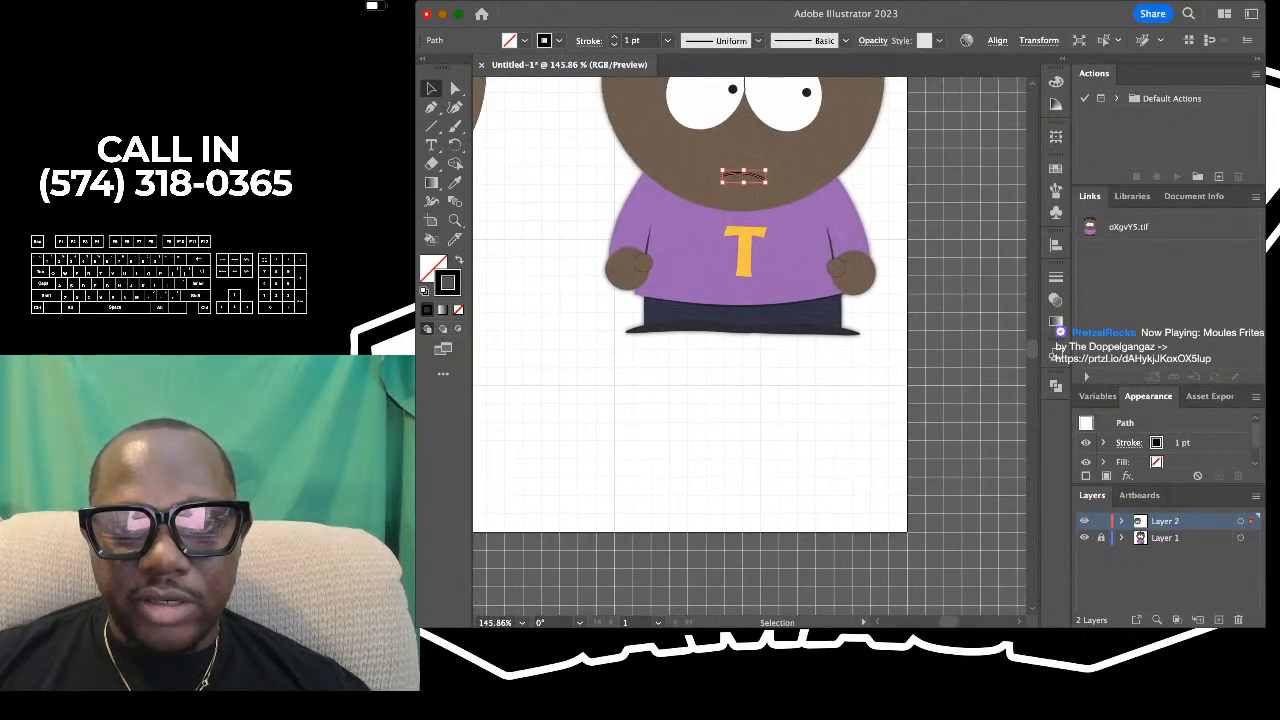
pyautogui.scroll(-1, 900, 213)
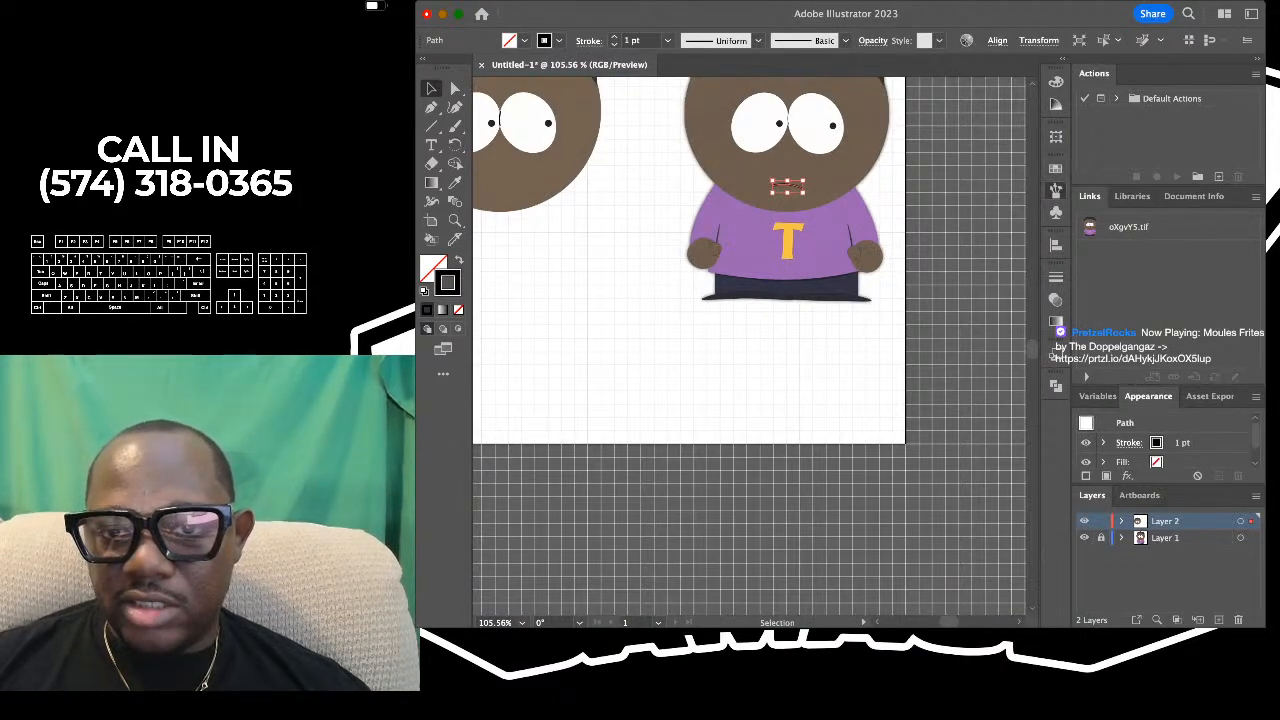
# - Apply the 3 pt. Round brush to the mouth curve and set its stroke weight to 0.5 pt
pyautogui.press('super+z')
pyautogui.scroll(5, 830, 194)
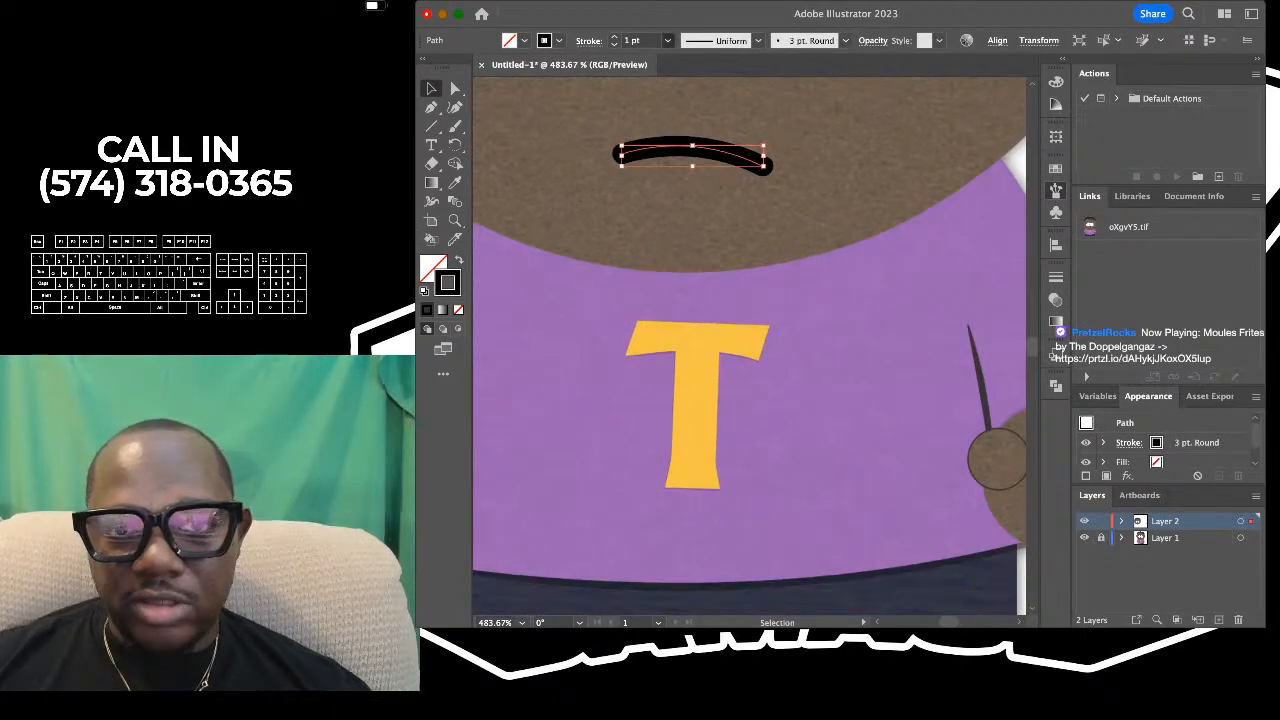
pyautogui.scroll(2, 675, 95)
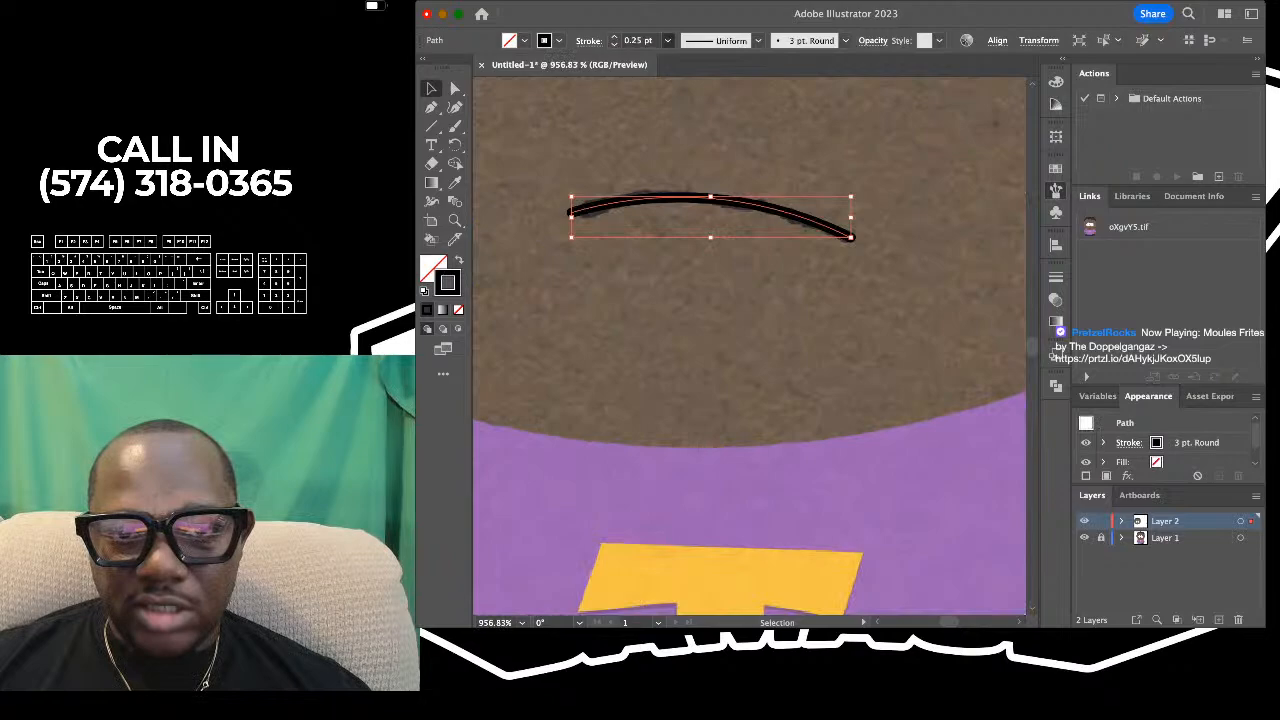
pyautogui.click(645, 66)
pyautogui.click(690, 108)
pyautogui.scroll(-3, 690, 108)
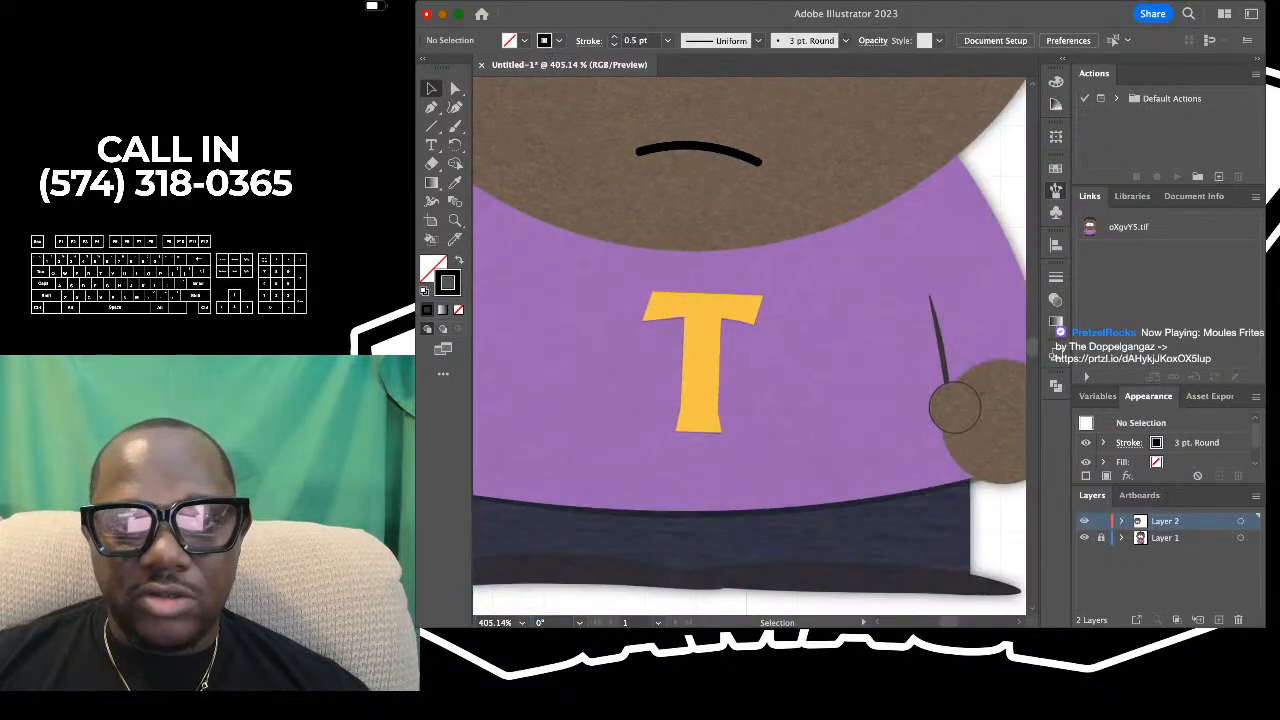
# - Move the mouth curve horizontally from the reference character onto the lower part of the drawn head
pyautogui.scroll(-5, 785, 264)
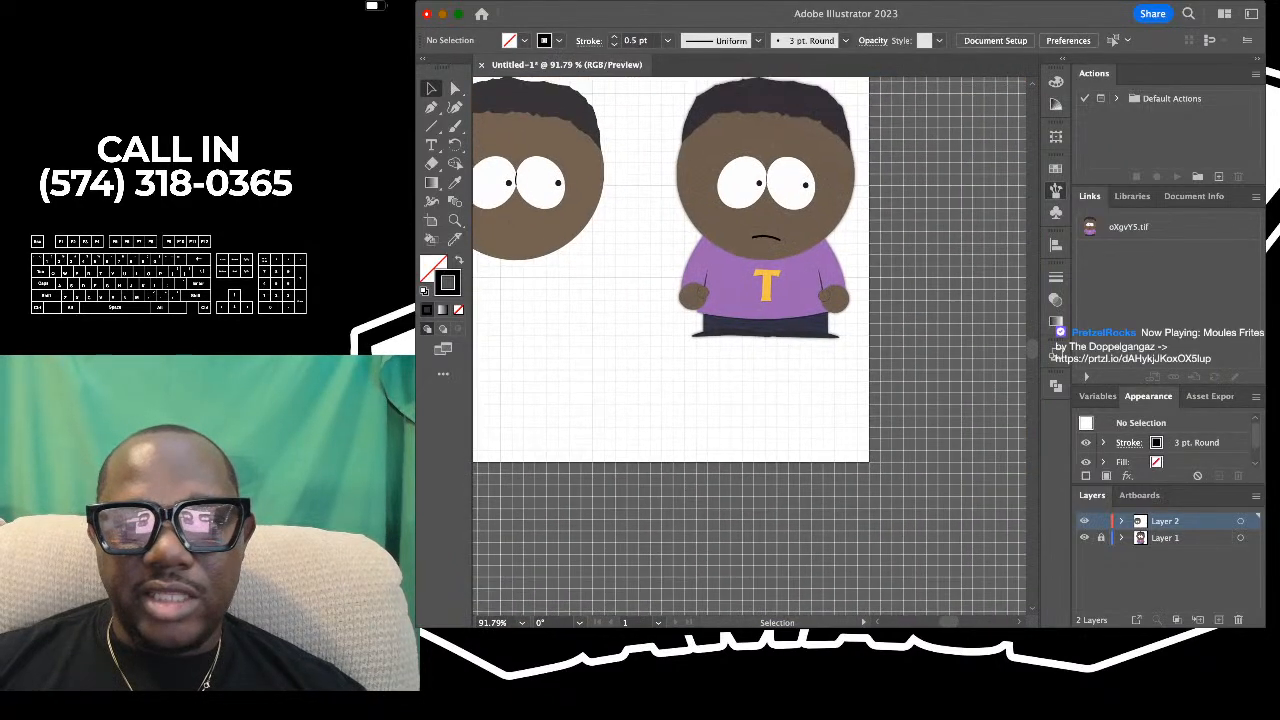
pyautogui.scroll(-1, 1005, 278)
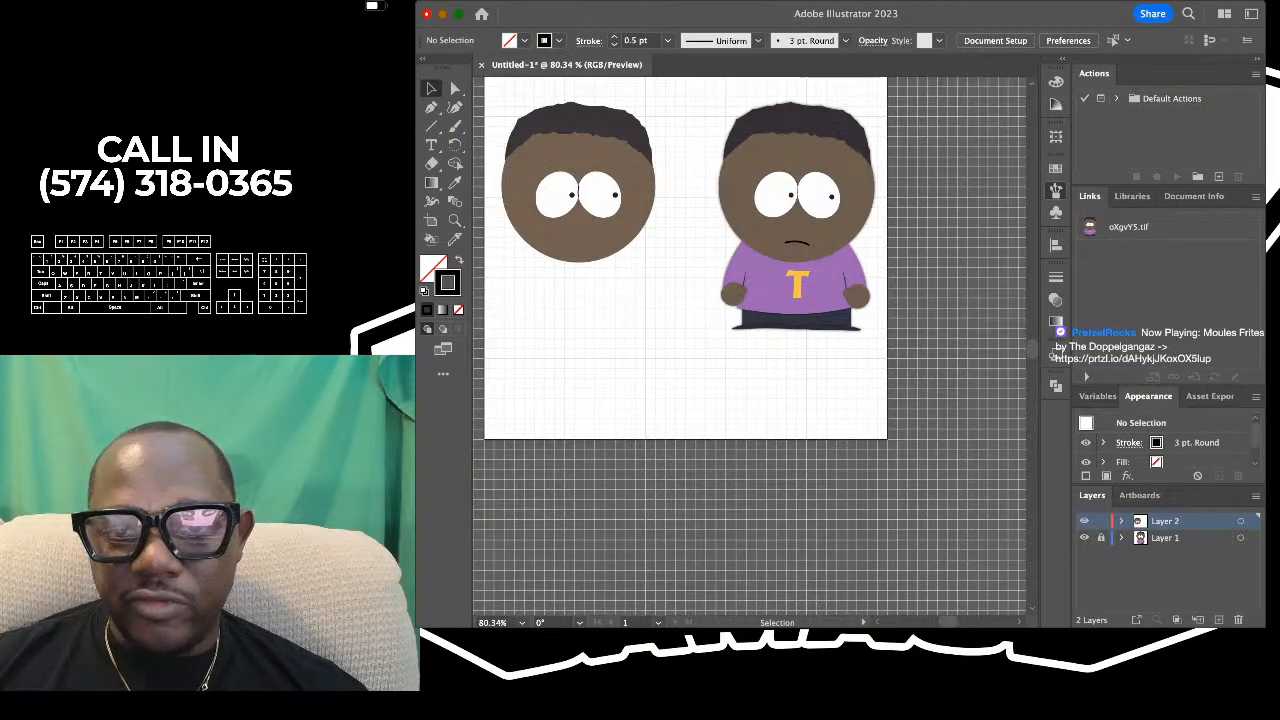
pyautogui.moveTo(797, 242); pyautogui.dragTo(575, 243)
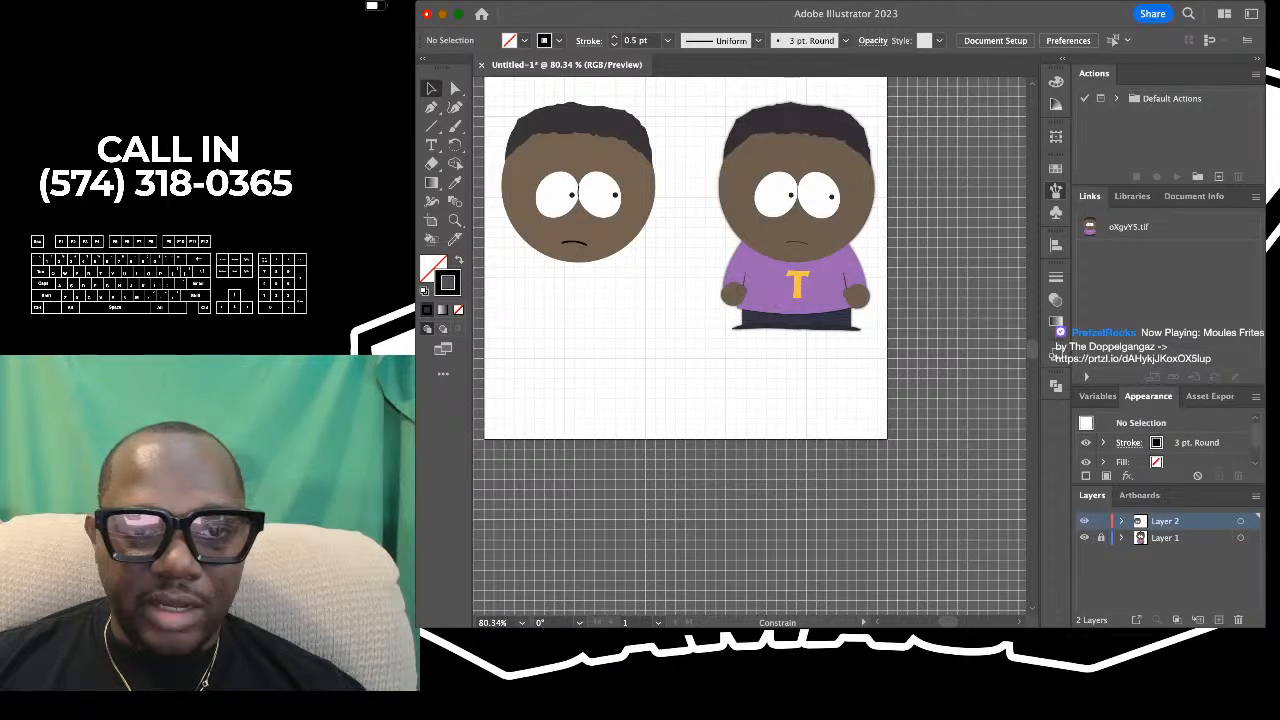
# - Compare the drawn head and its mouth with the reference character, and examine the reference's shirt, hand and legs
pyautogui.scroll(2, 667, 84)
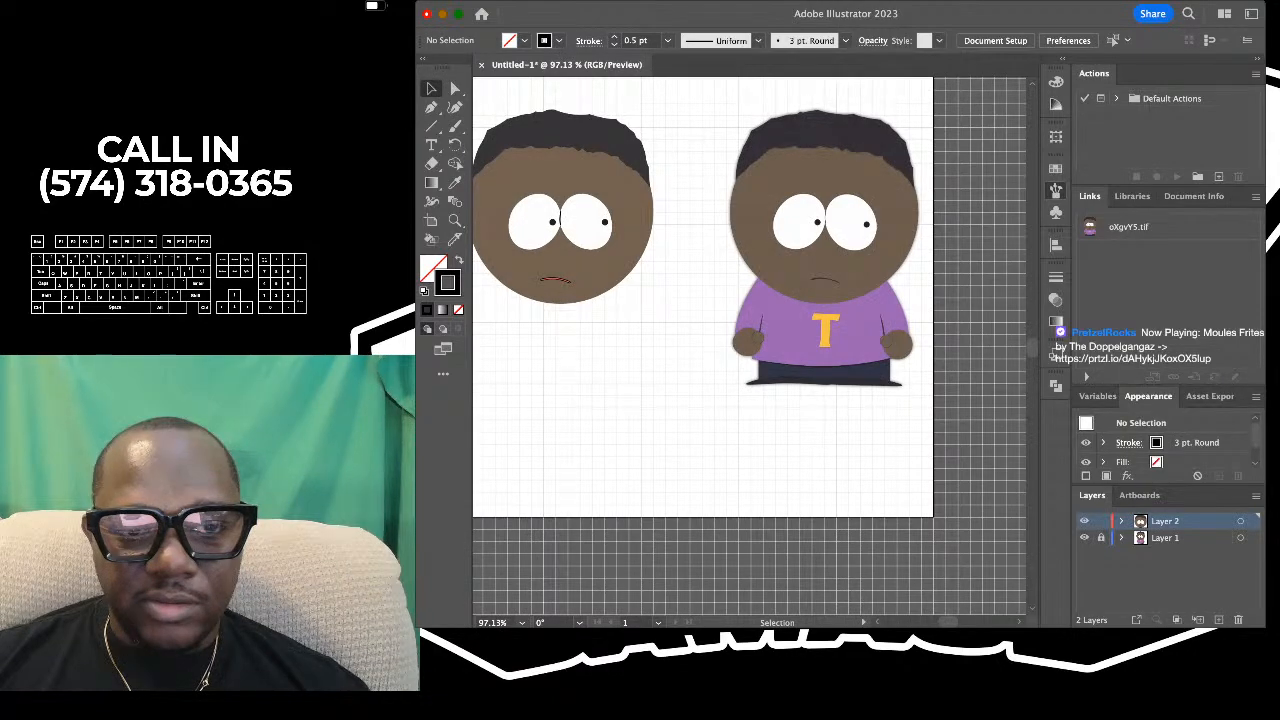
pyautogui.scroll(-2, 768, 308)
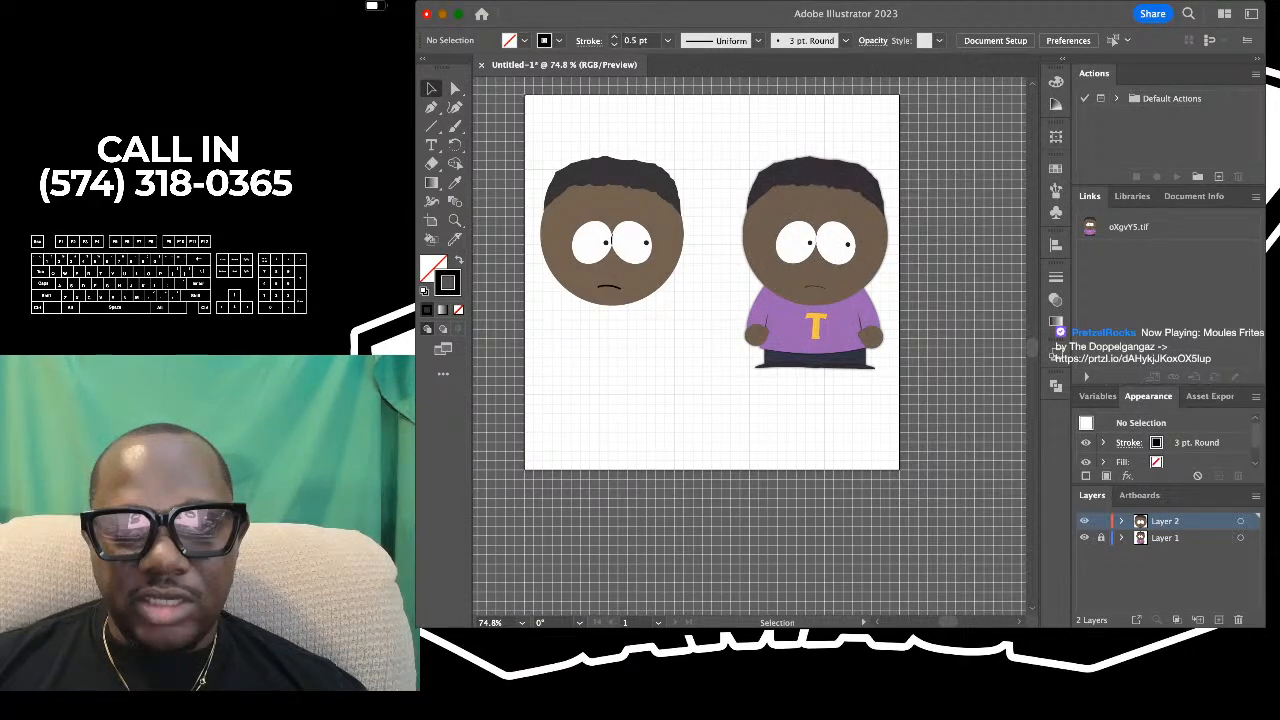
pyautogui.scroll(5, 597, 267)
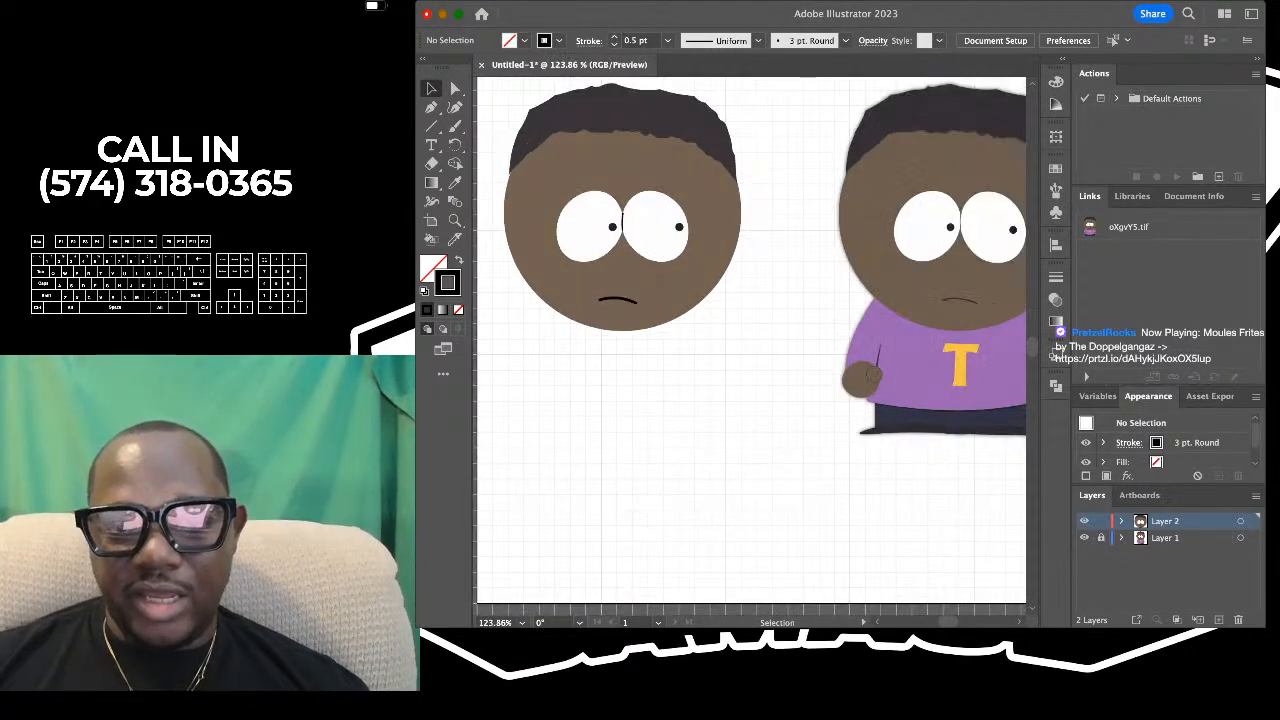
pyautogui.scroll(-2, 709, 228)
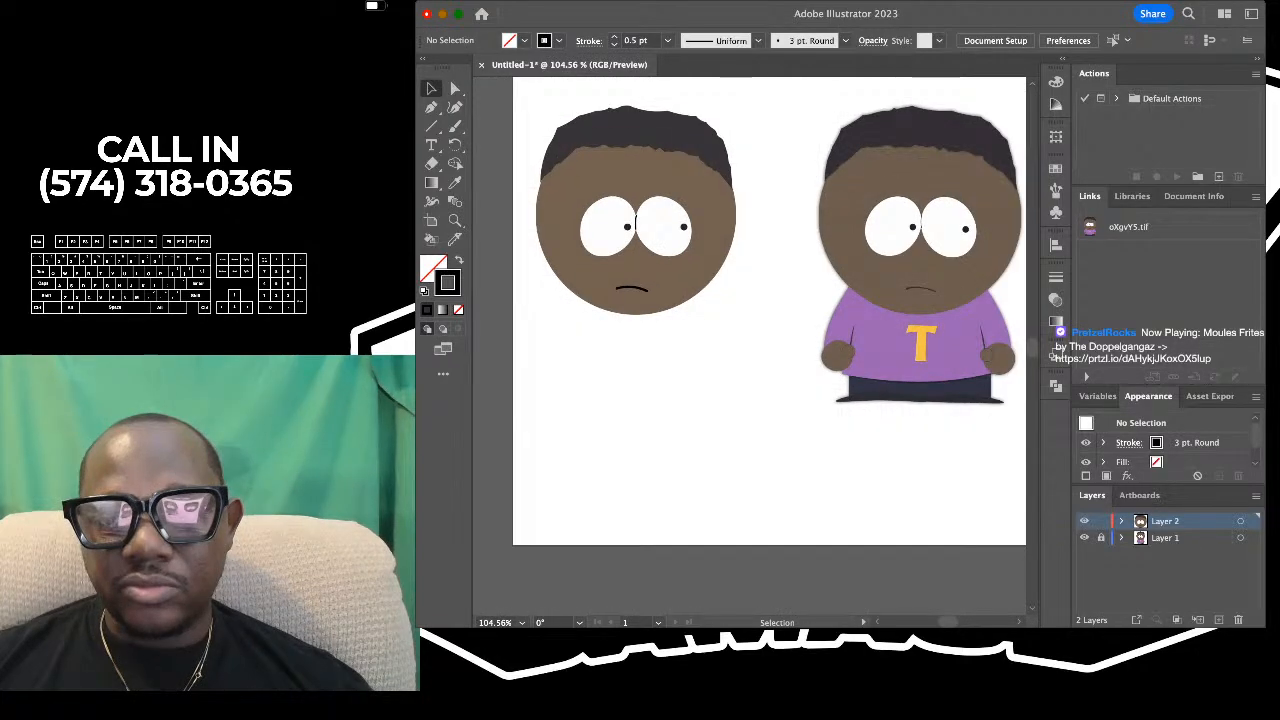
pyautogui.scroll(1, 735, 222)
pyautogui.hscroll(1, 735, 222)
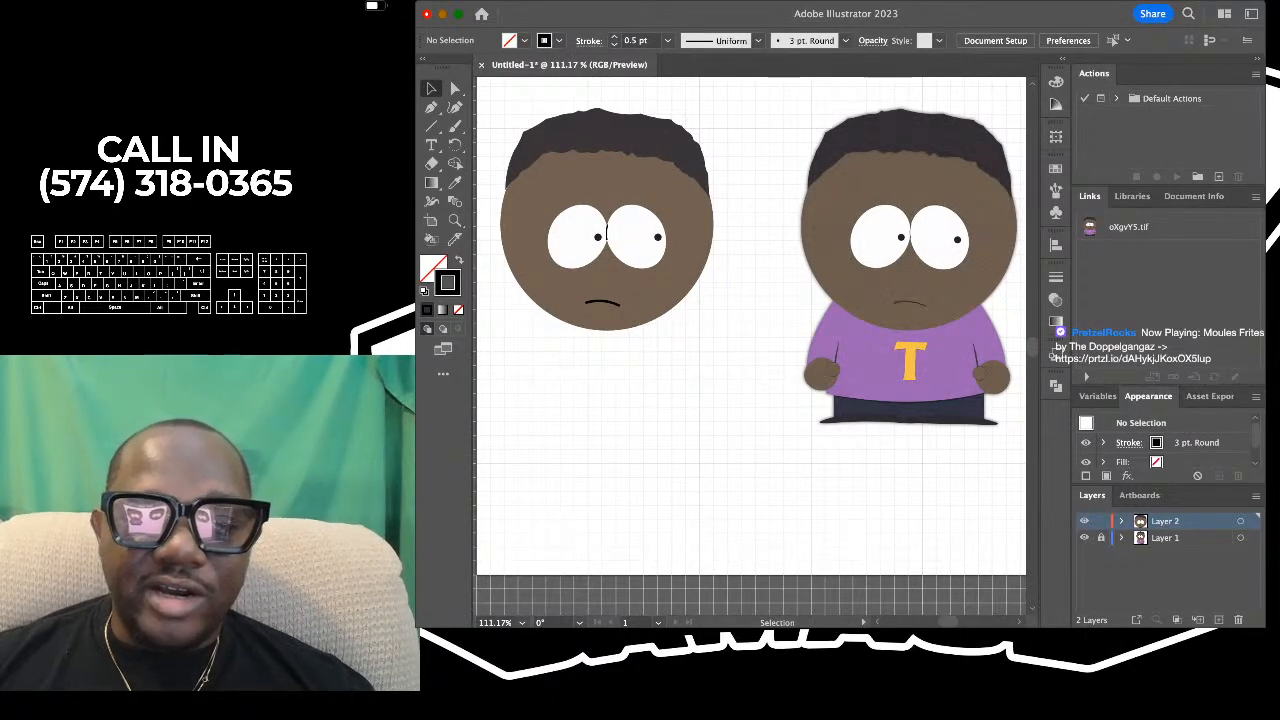
pyautogui.scroll(5, 653, 237)
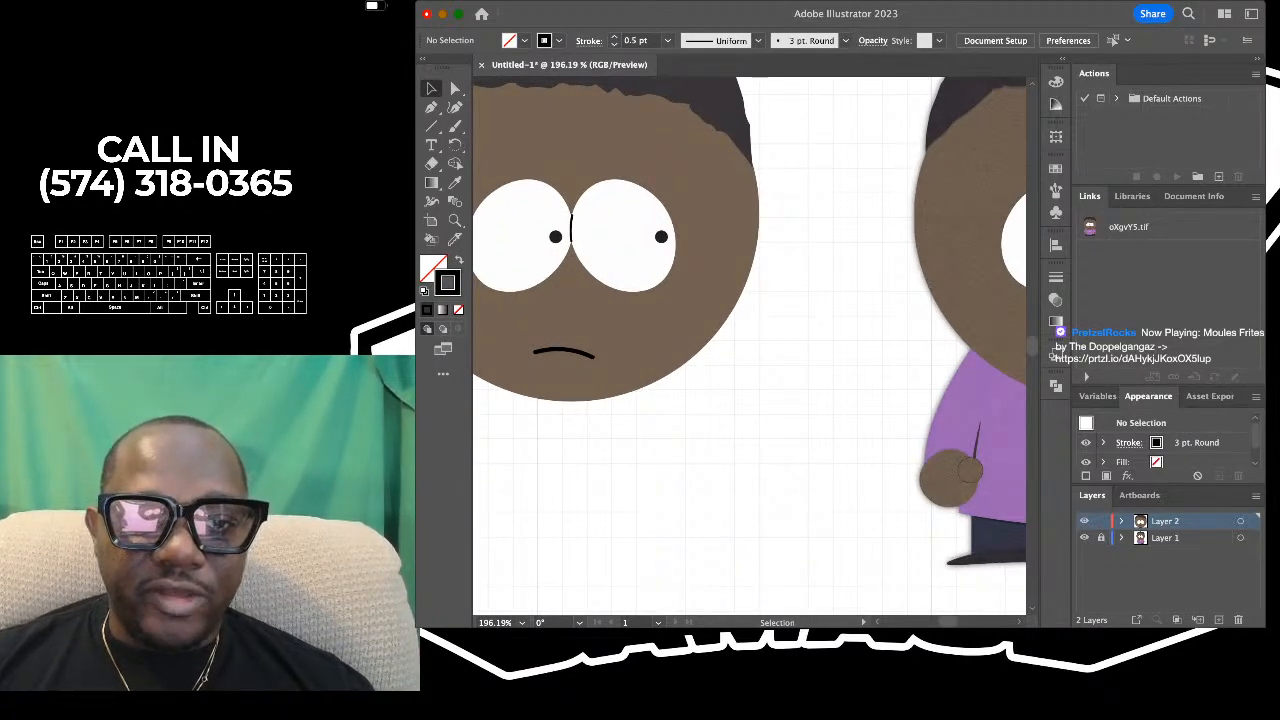
pyautogui.scroll(-5, 588, 186)
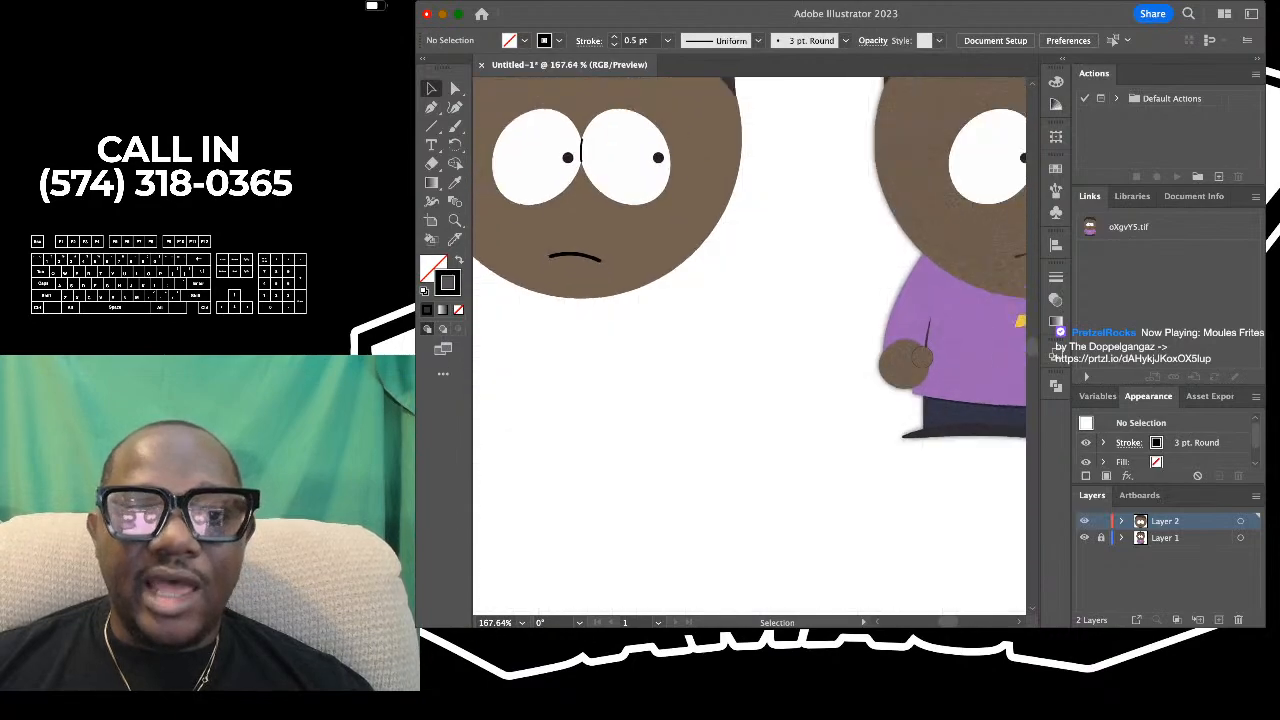
pyautogui.hscroll(-3, 749, 346)
pyautogui.scroll(2, 749, 346)
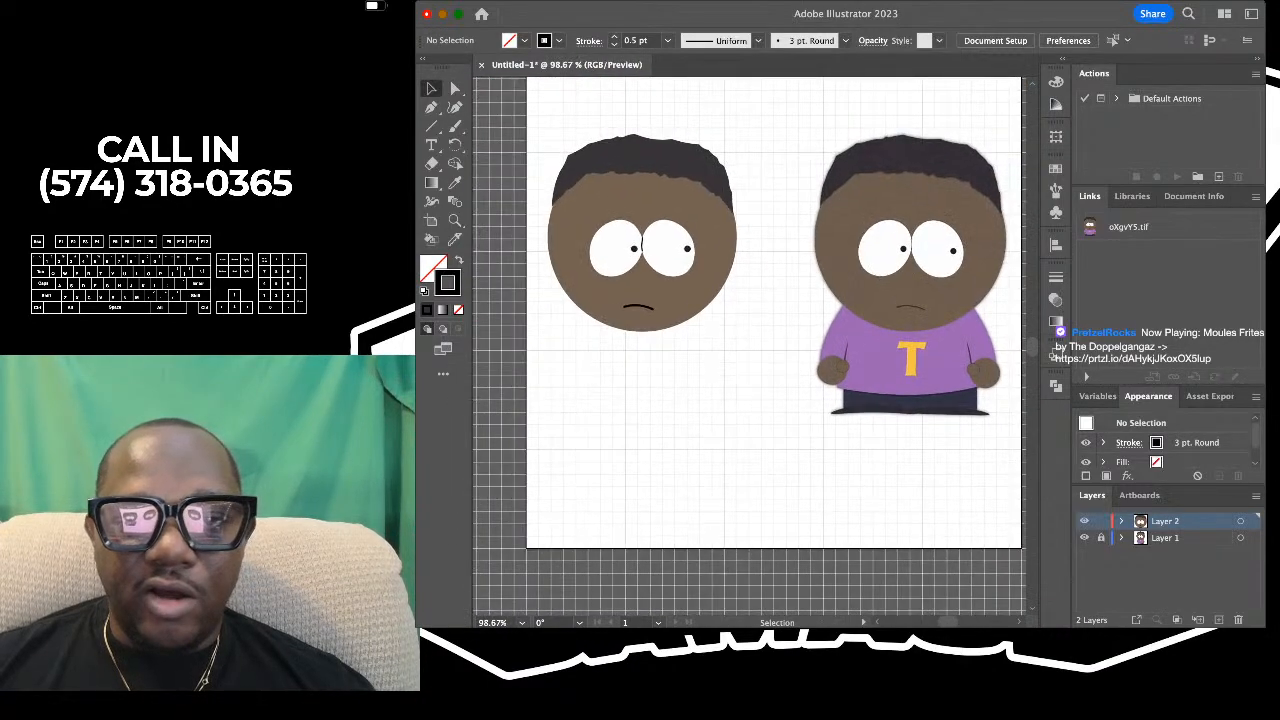
# - Check the outlines of all the drawn head's paths and compare the head with the full reference character
pyautogui.press('super+a')
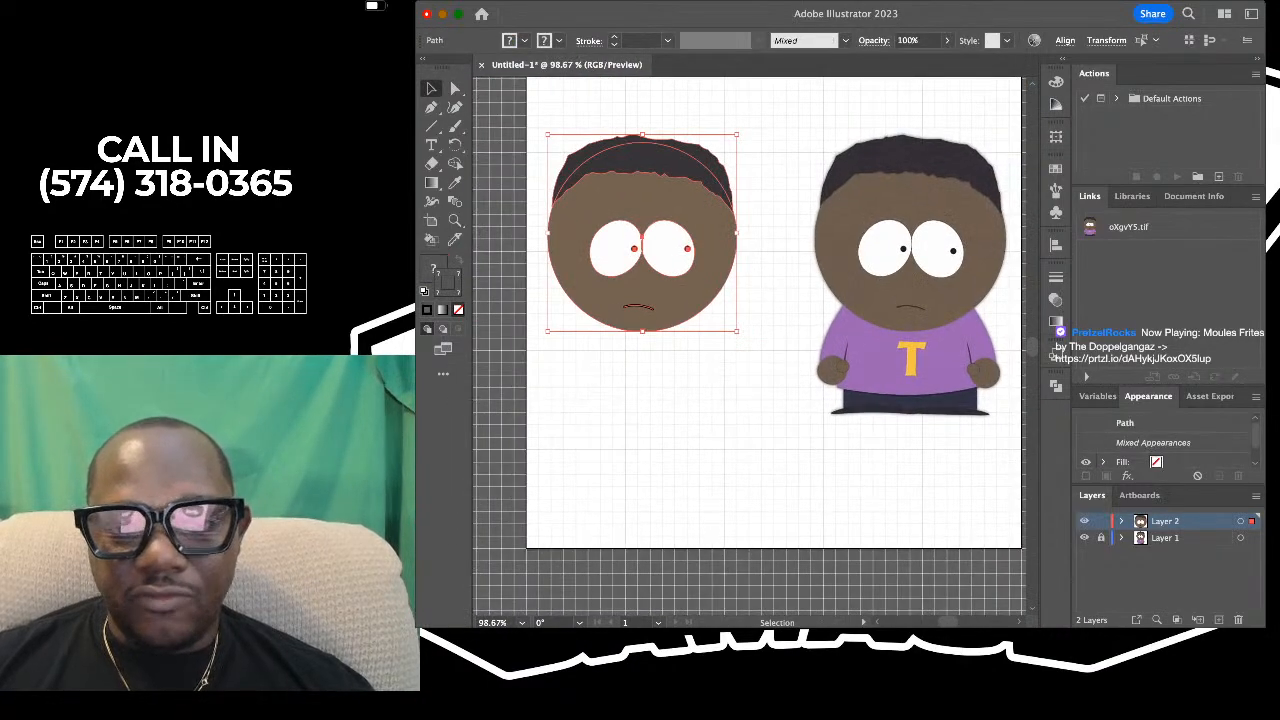
pyautogui.scroll(5, 643, 272)
pyautogui.scroll(-4, 643, 272)
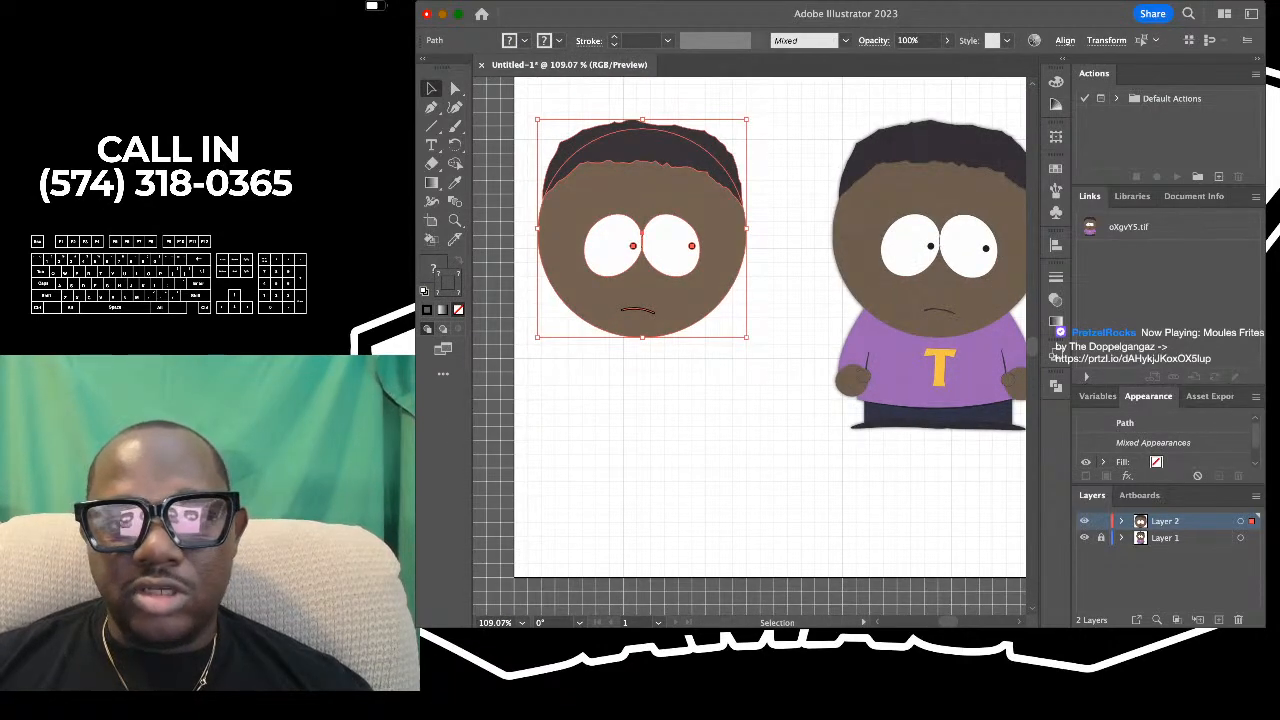
pyautogui.click(762, 322)
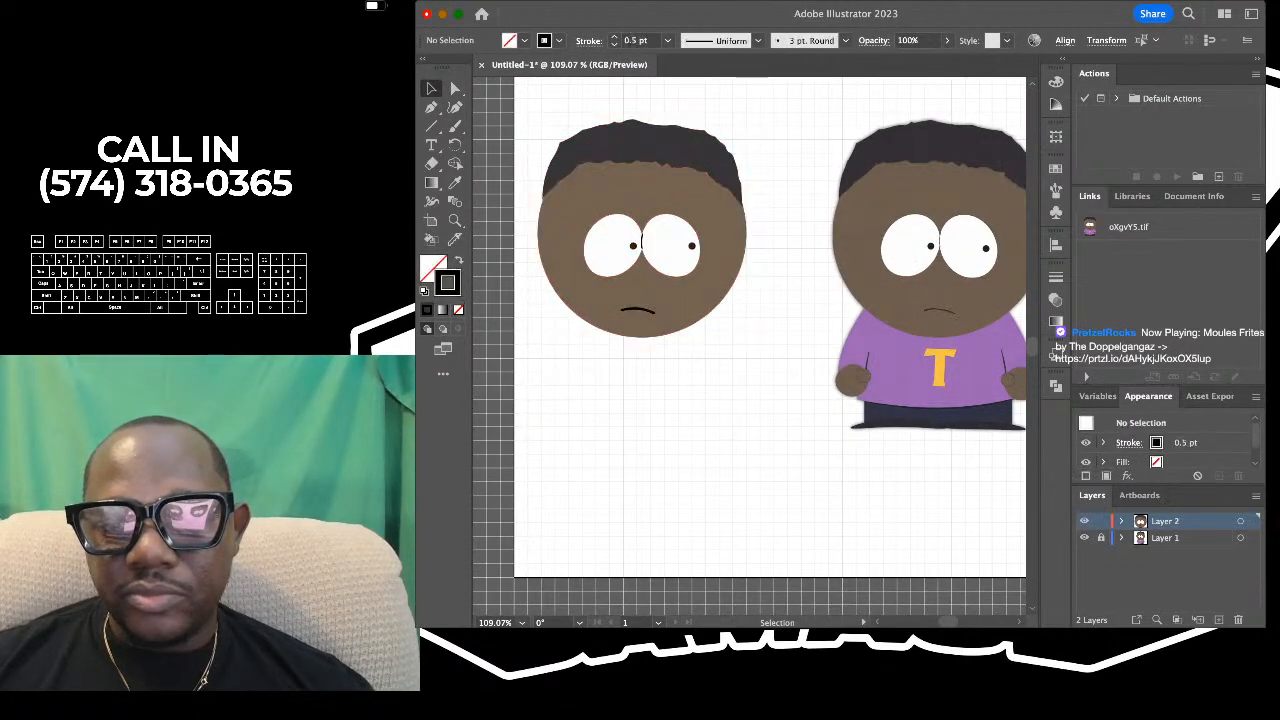
pyautogui.scroll(-3, 762, 322)
pyautogui.scroll(5, 762, 322)
pyautogui.scroll(-4, 762, 322)
pyautogui.hscroll(3, 700, 240)
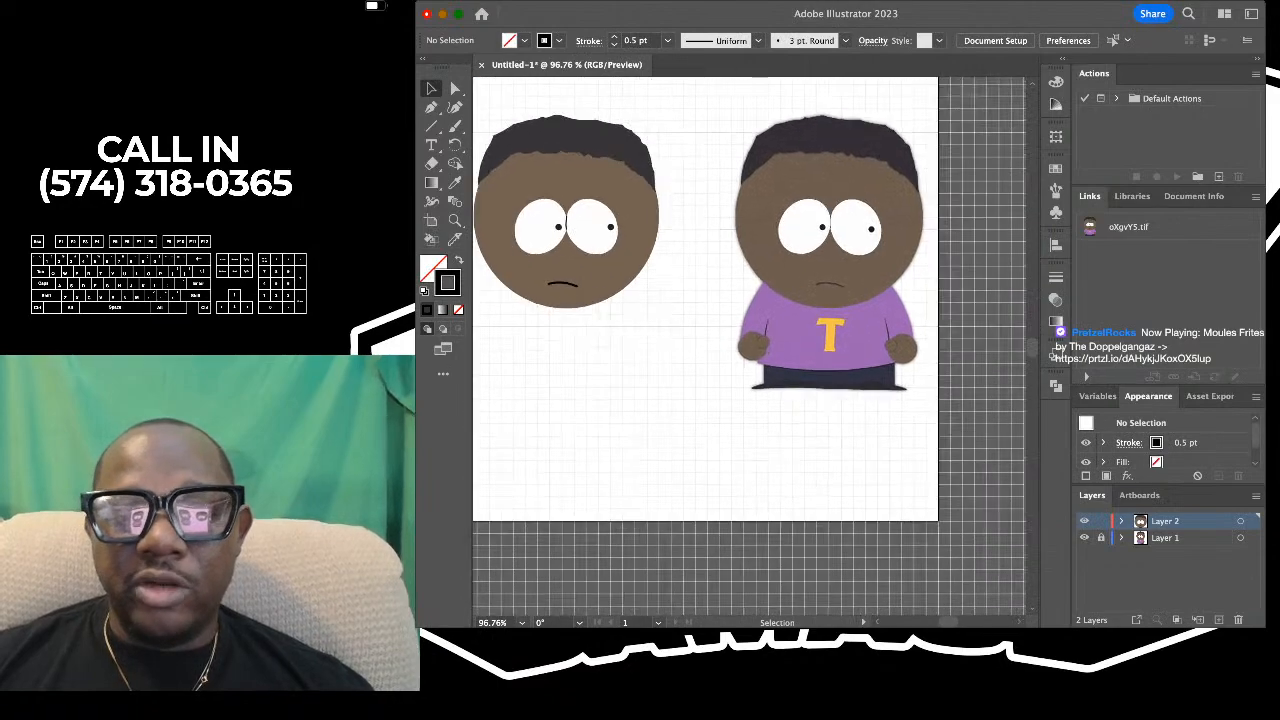
pyautogui.scroll(2, 700, 240)
pyautogui.scroll(-3, 700, 240)
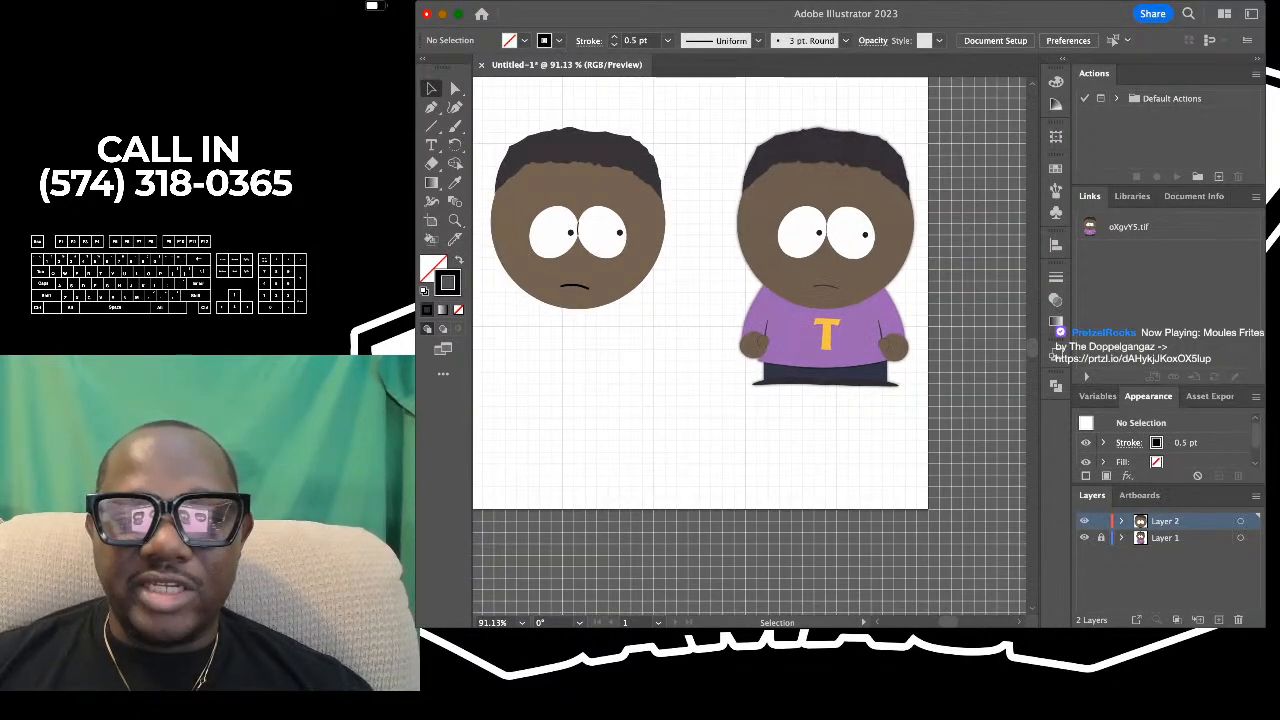
pyautogui.scroll(3, 755, 318)
pyautogui.scroll(-4, 755, 318)
pyautogui.scroll(-1, 755, 318)
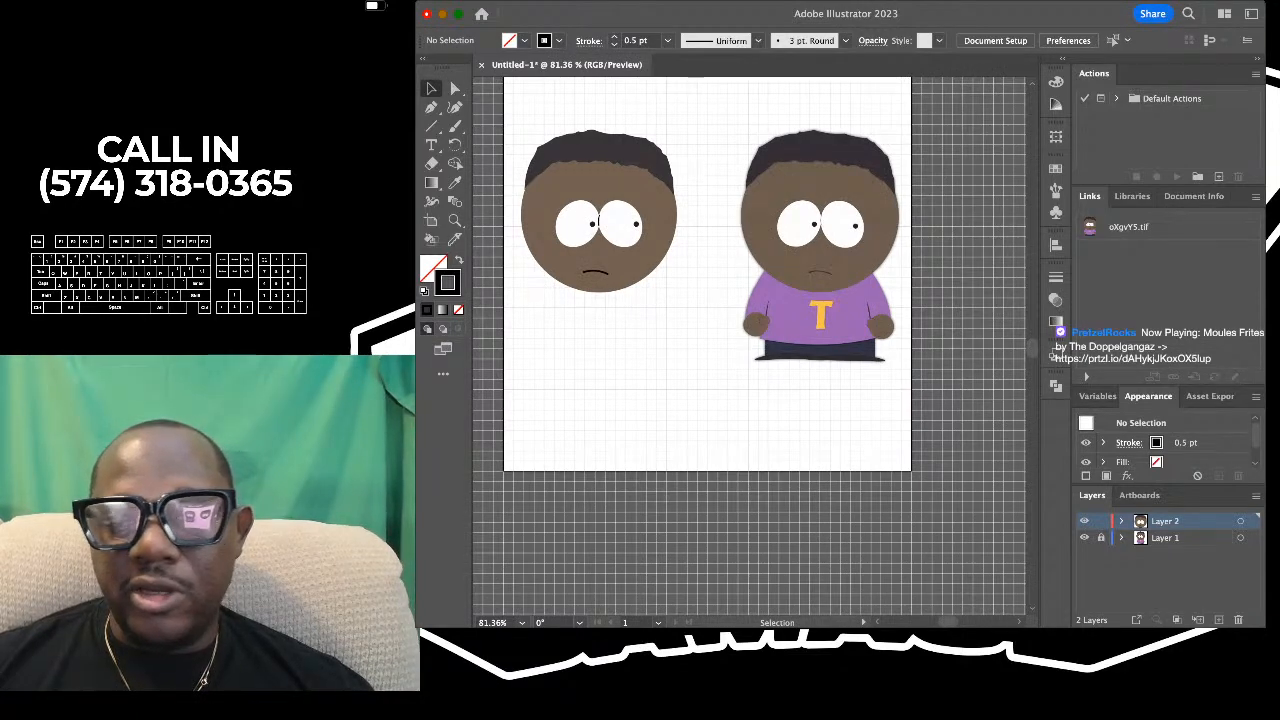
# - Add a new layer directly above the locked reference layer and lock the layer holding the drawn head
pyautogui.click(1165, 538)
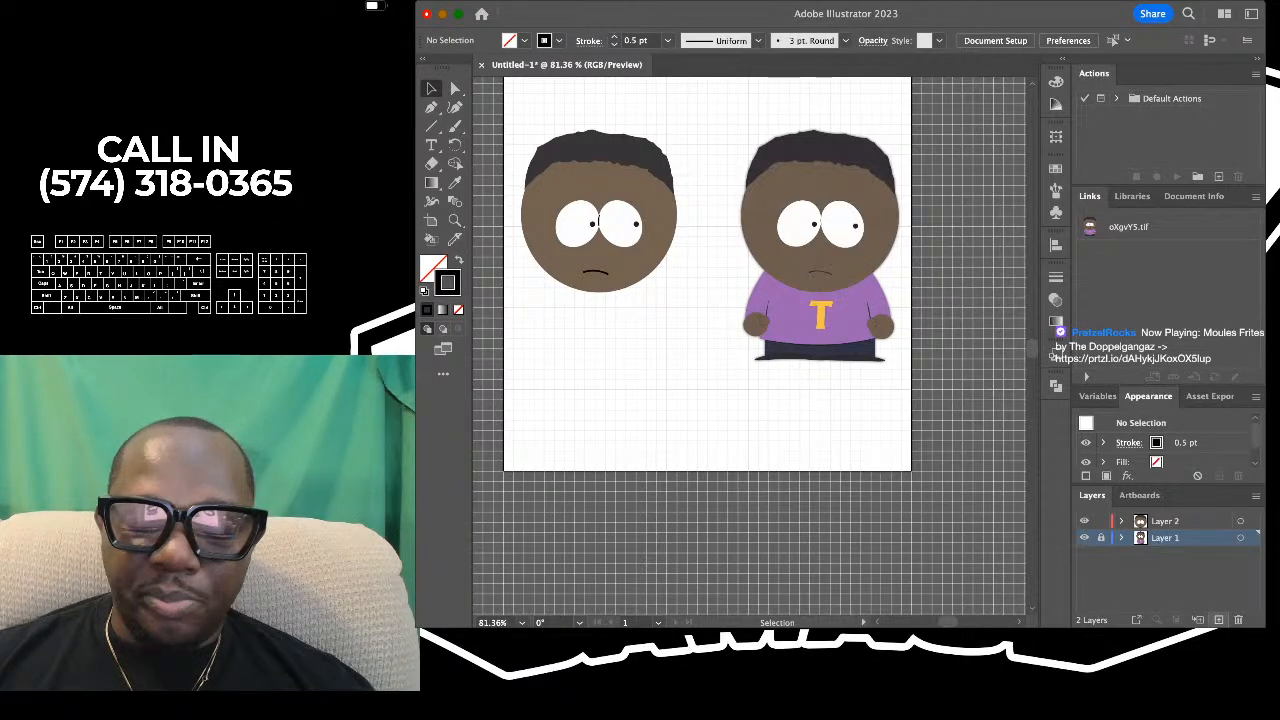
pyautogui.click(1219, 620)
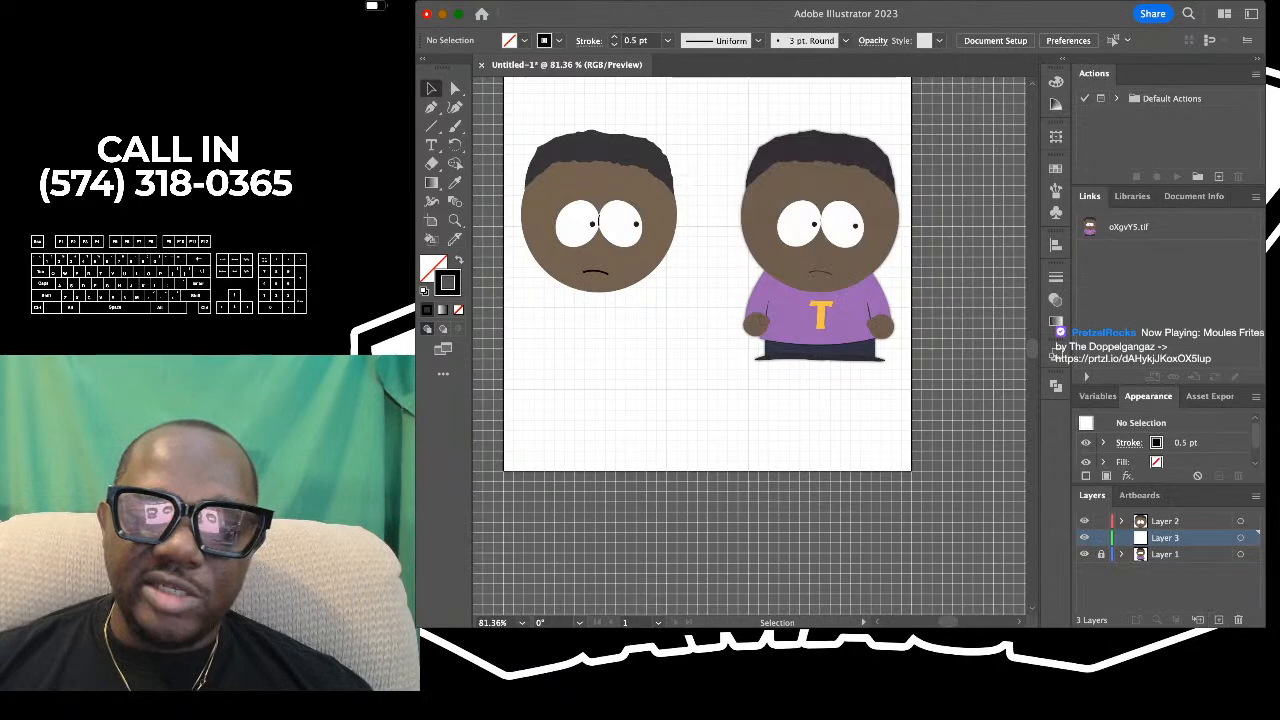
pyautogui.click(1101, 521)
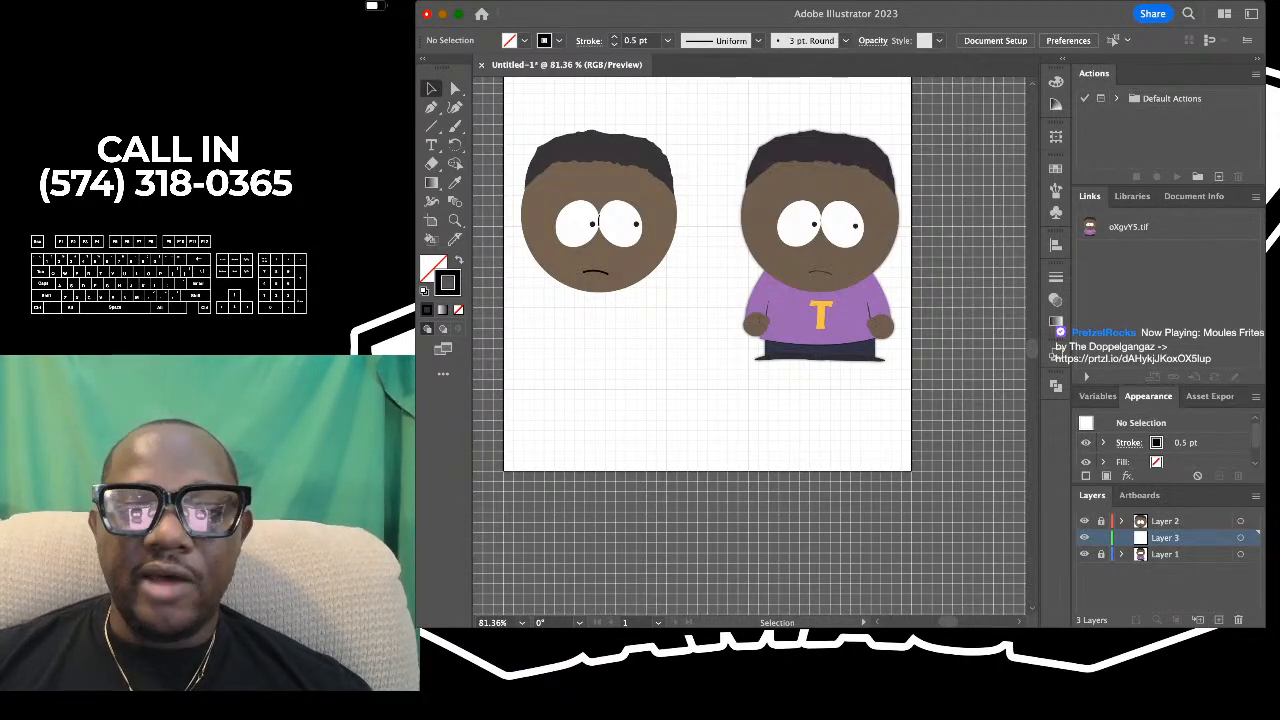
# - Examine the reference character's body up close, from the shirt and hands down to the trousers and shoes
pyautogui.scroll(-1, 665, 343)
pyautogui.scroll(4, 697, 304)
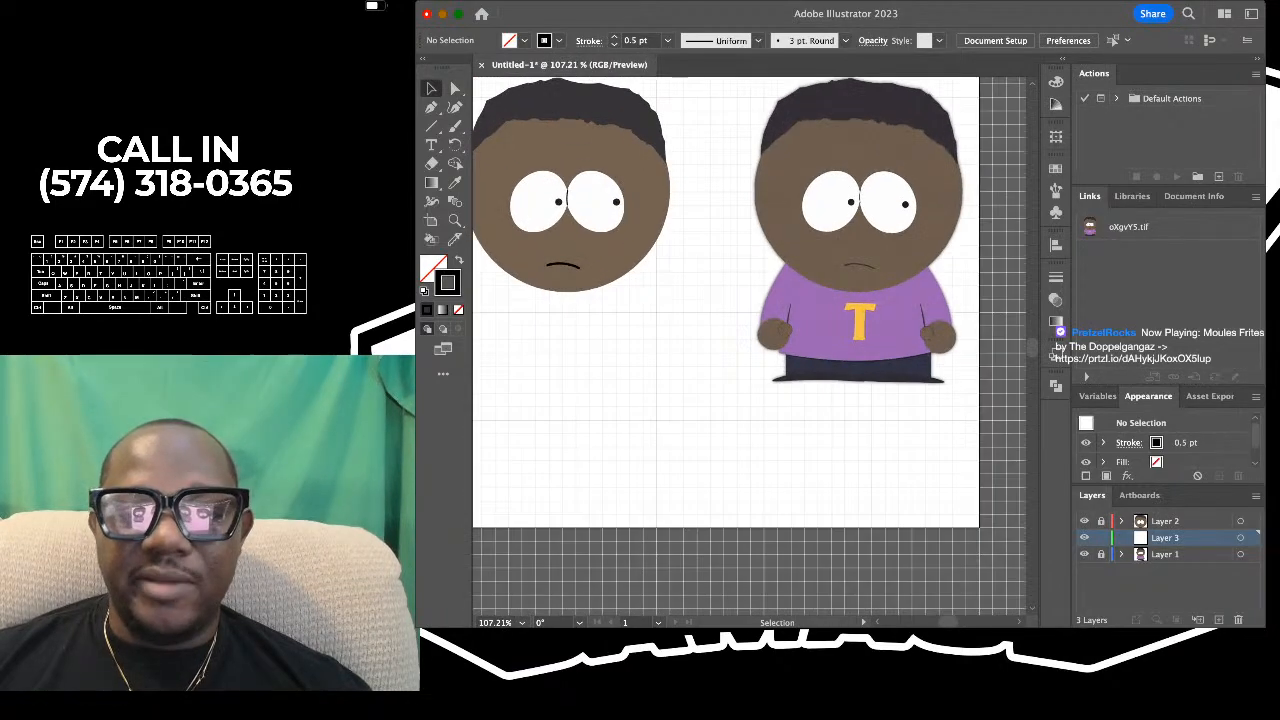
pyautogui.scroll(-3, 697, 304)
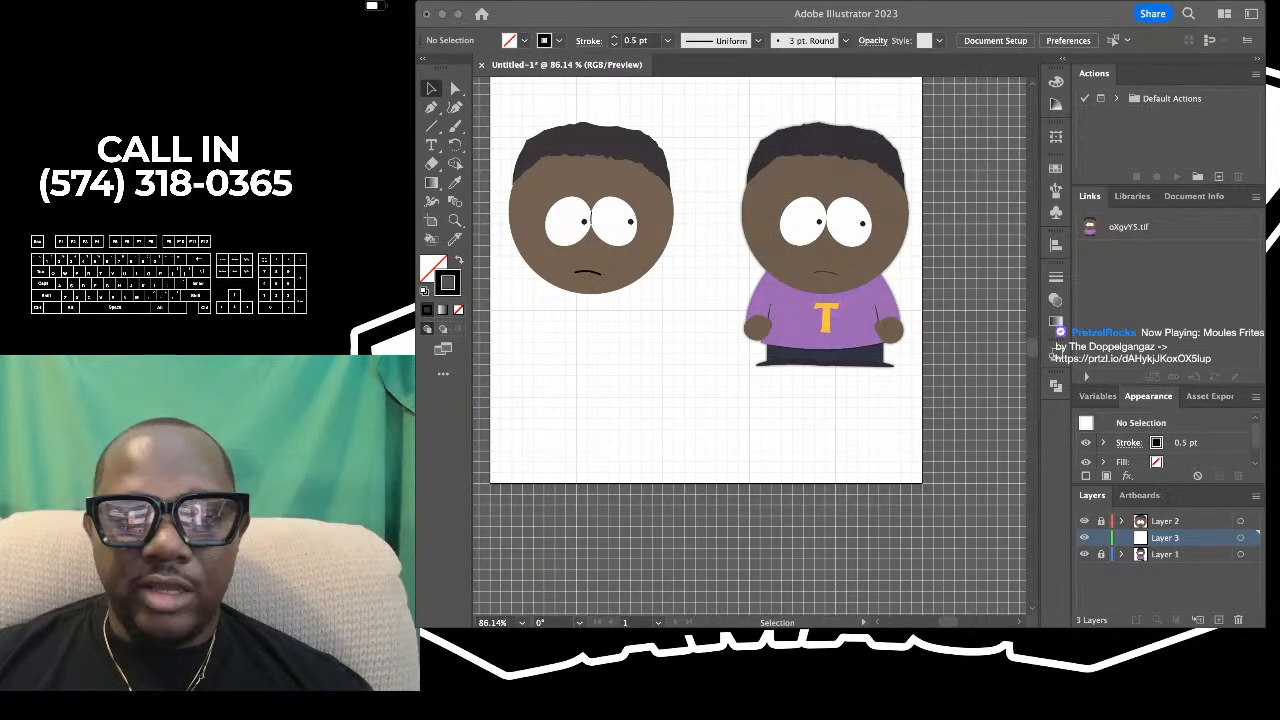
pyautogui.scroll(4, 727, 280)
pyautogui.scroll(-2, 727, 280)
pyautogui.hscroll(-1, 727, 280)
pyautogui.scroll(1, 727, 280)
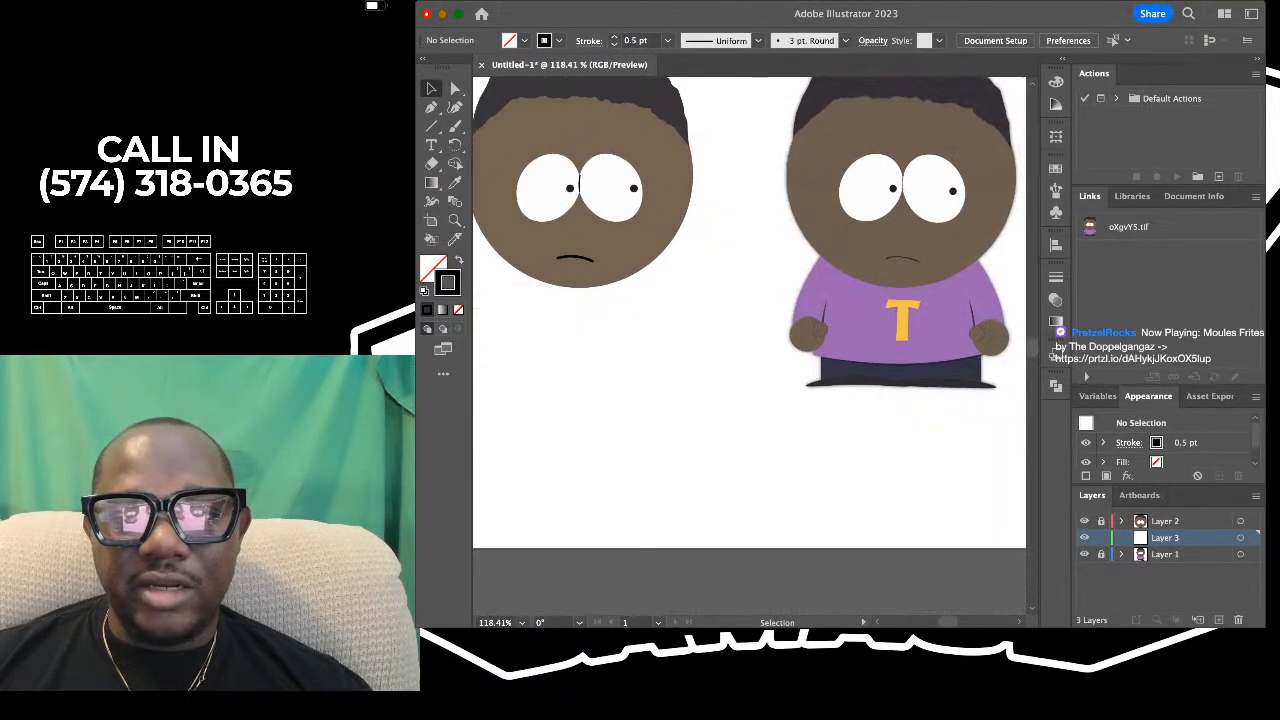
pyautogui.scroll(-2, 727, 280)
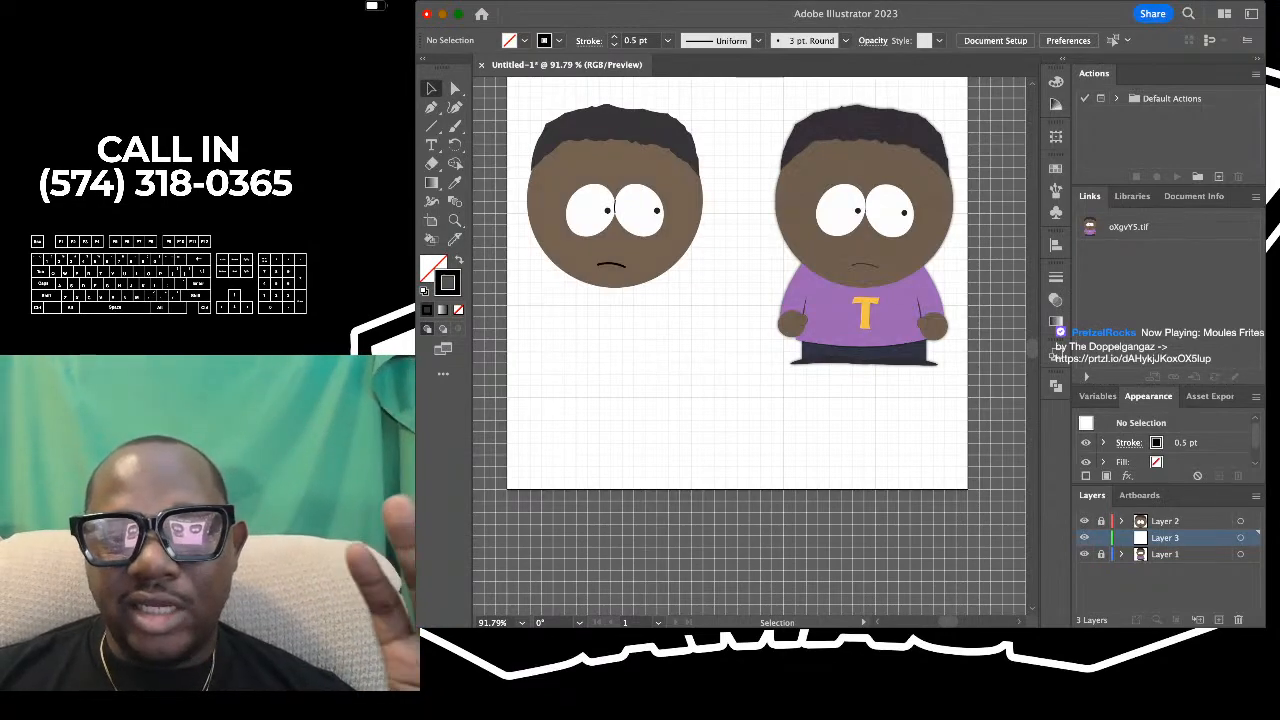
pyautogui.scroll(3, 588, 147)
pyautogui.scroll(-4, 588, 147)
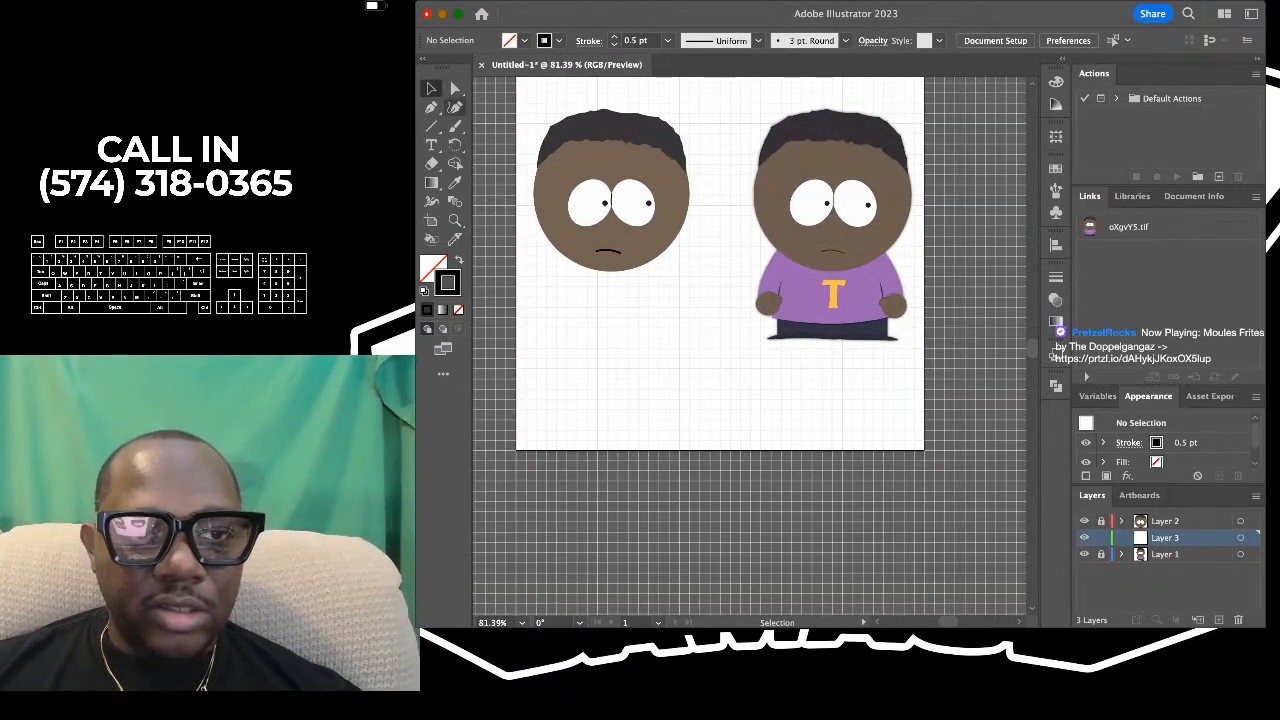
pyautogui.hotkey('shift', '`')
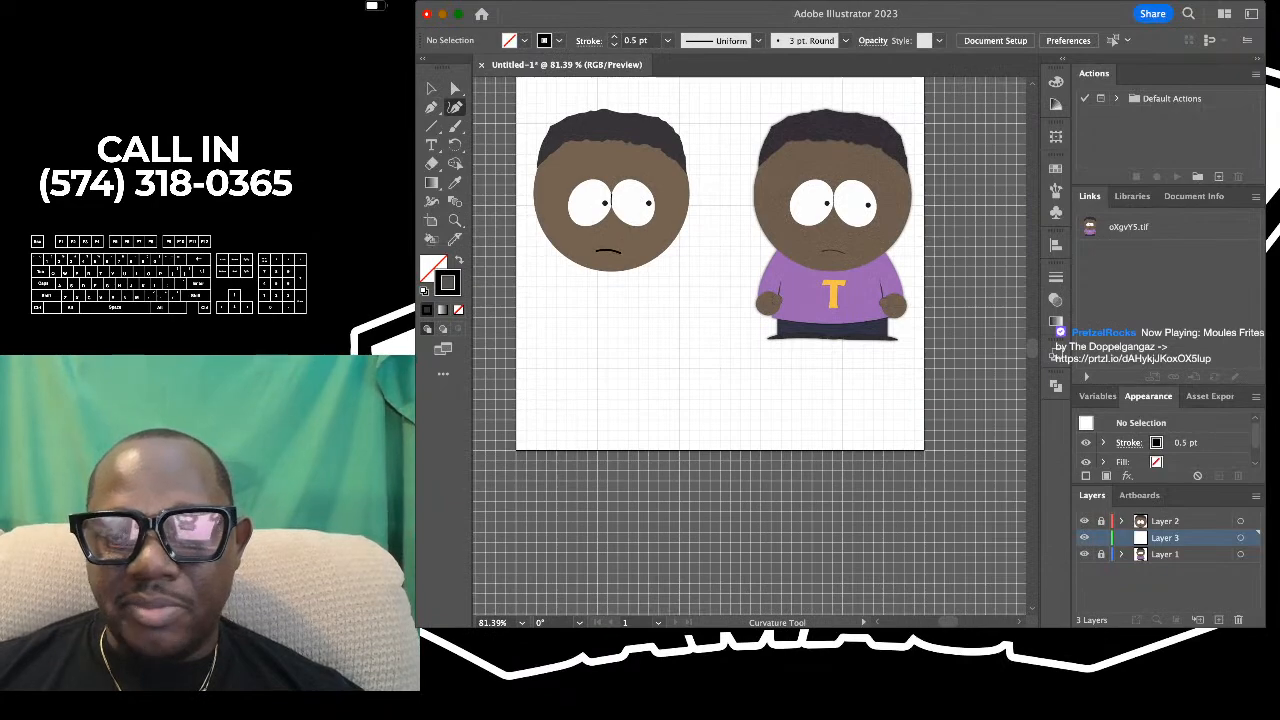
pyautogui.scroll(5, 846, 309)
pyautogui.scroll(-3, 846, 309)
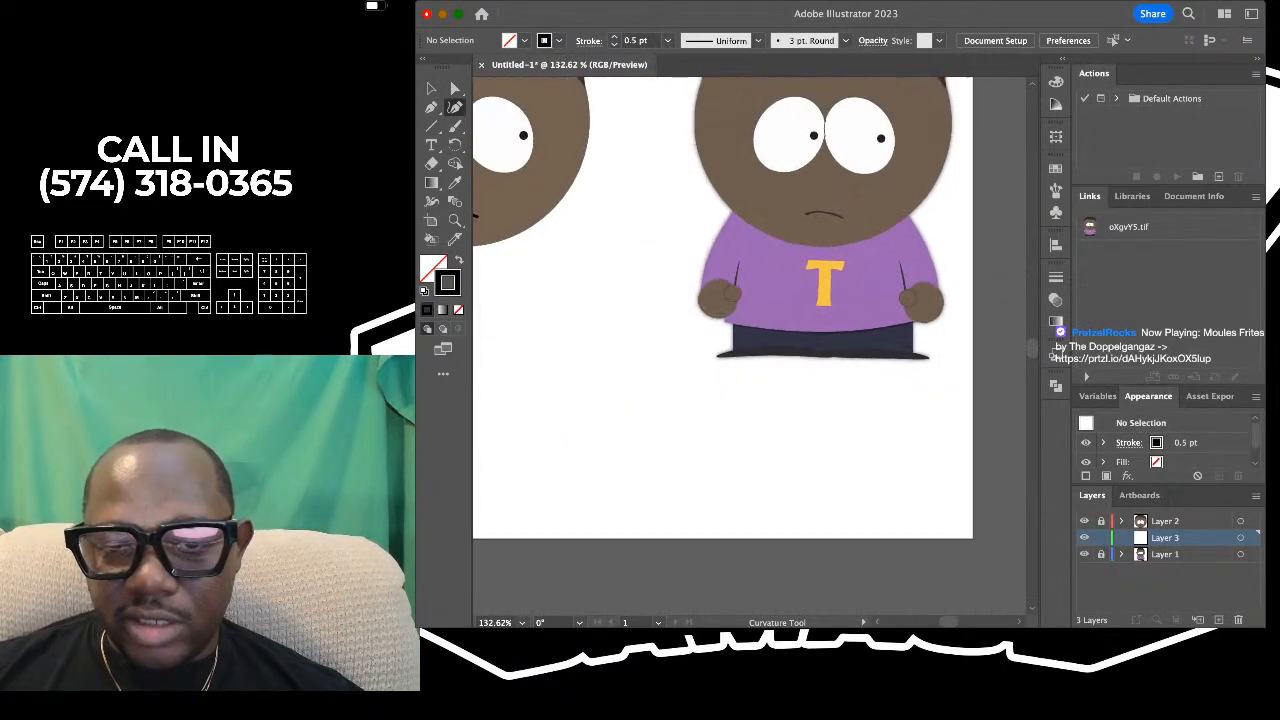
pyautogui.scroll(3, 846, 313)
pyautogui.scroll(-3, 846, 313)
pyautogui.scroll(1, 846, 313)
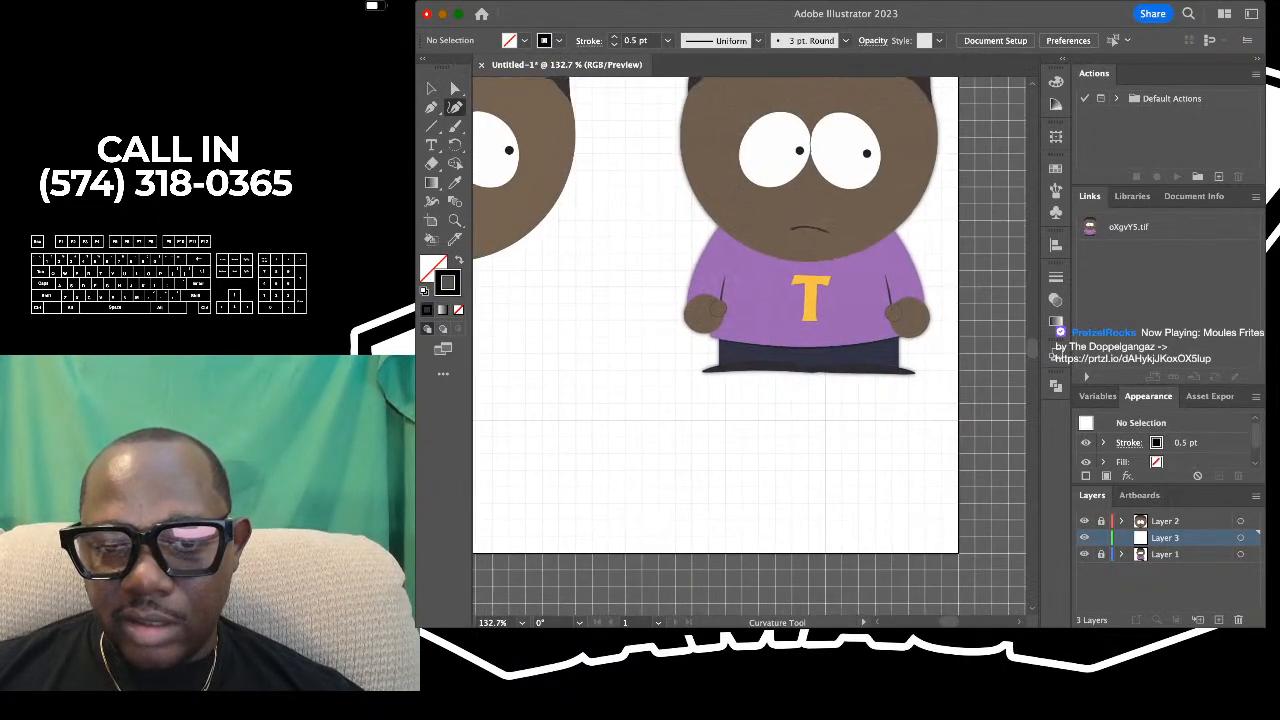
pyautogui.scroll(4, 846, 313)
pyautogui.scroll(-2, 846, 313)
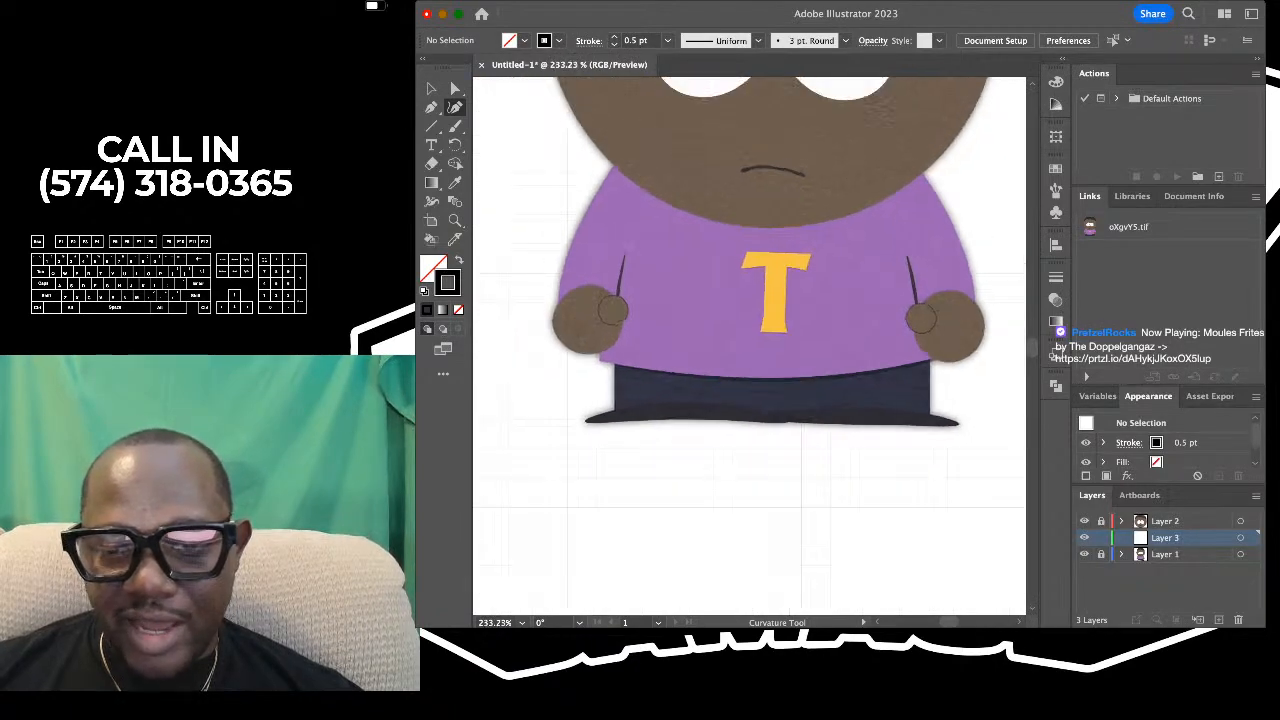
pyautogui.scroll(3, 846, 313)
pyautogui.scroll(-2, 846, 313)
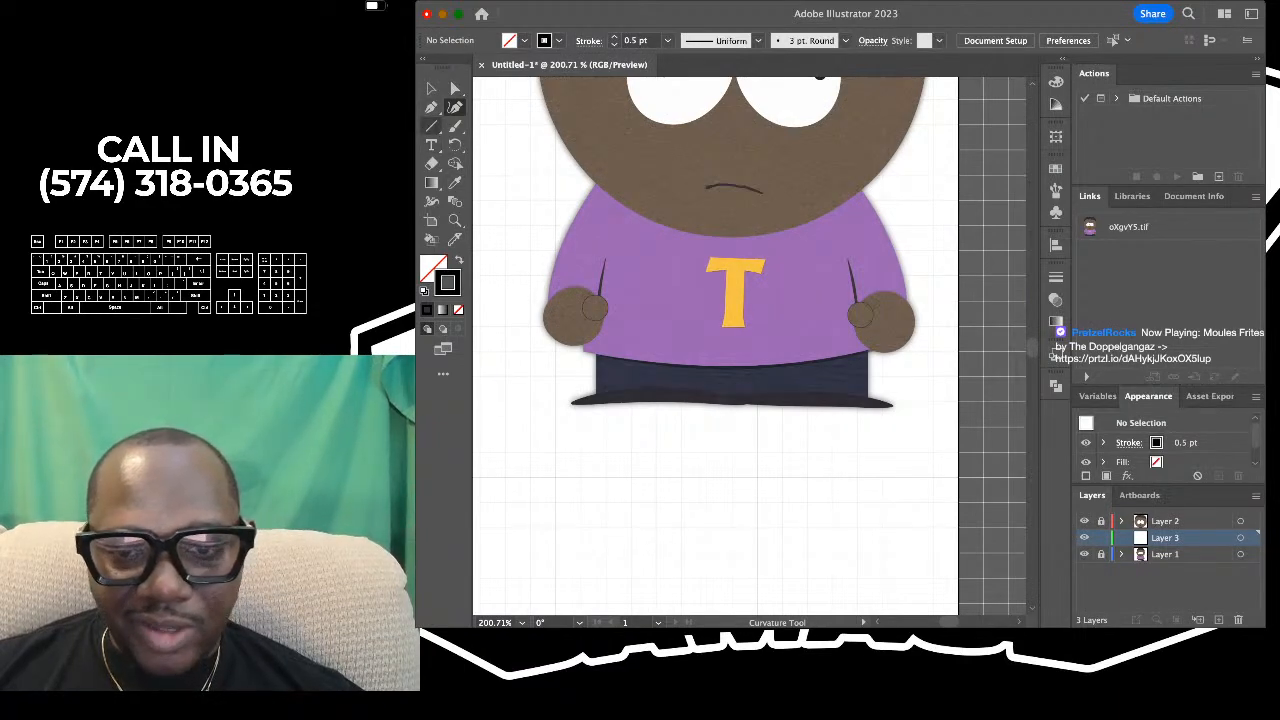
pyautogui.scroll(-2, 685, 368)
pyautogui.scroll(2, 685, 368)
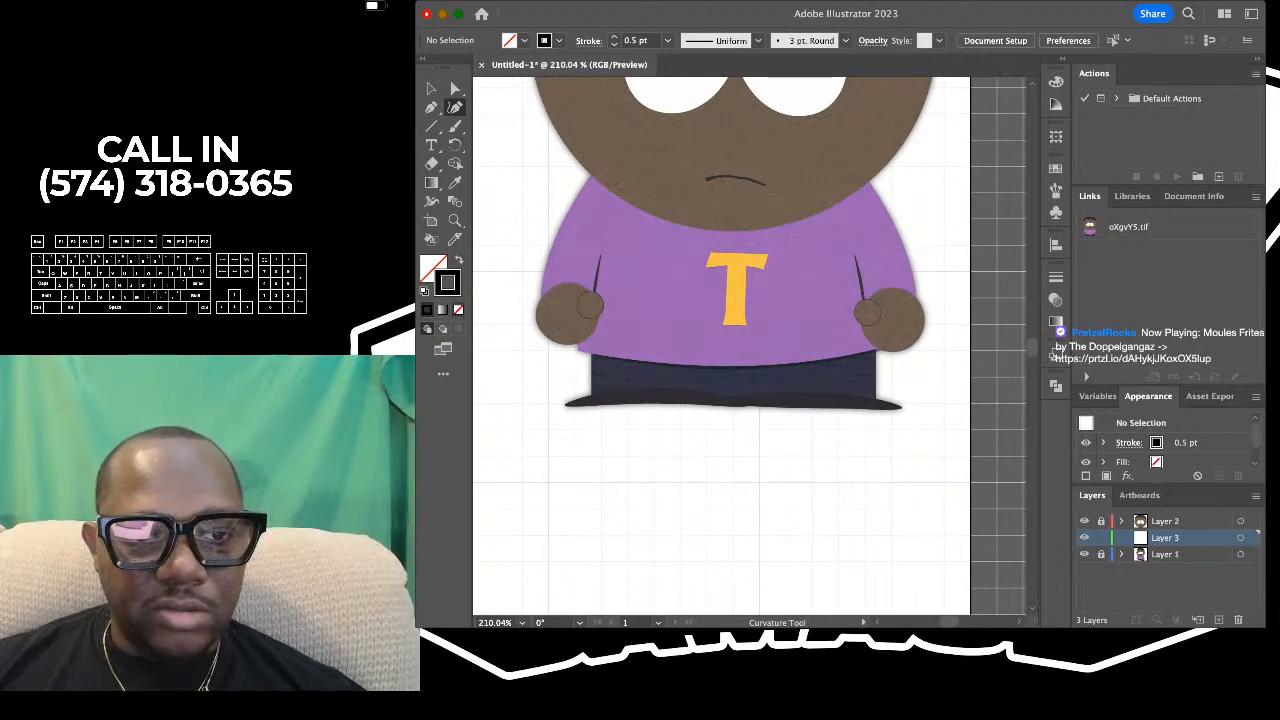
# - Set the stroke to none and sample the dark navy of the reference's trousers as the fill colour
pyautogui.click(458, 310)
pyautogui.click(455, 183)
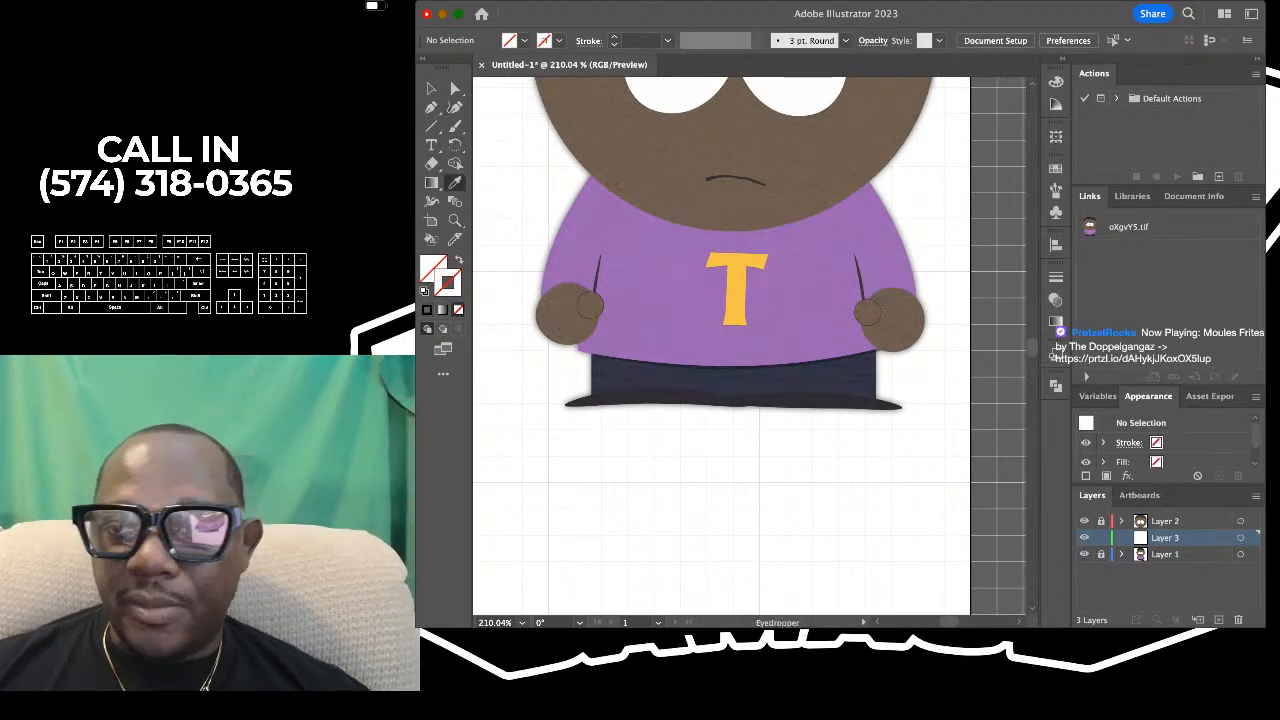
pyautogui.scroll(-3, 651, 366)
pyautogui.scroll(5, 651, 366)
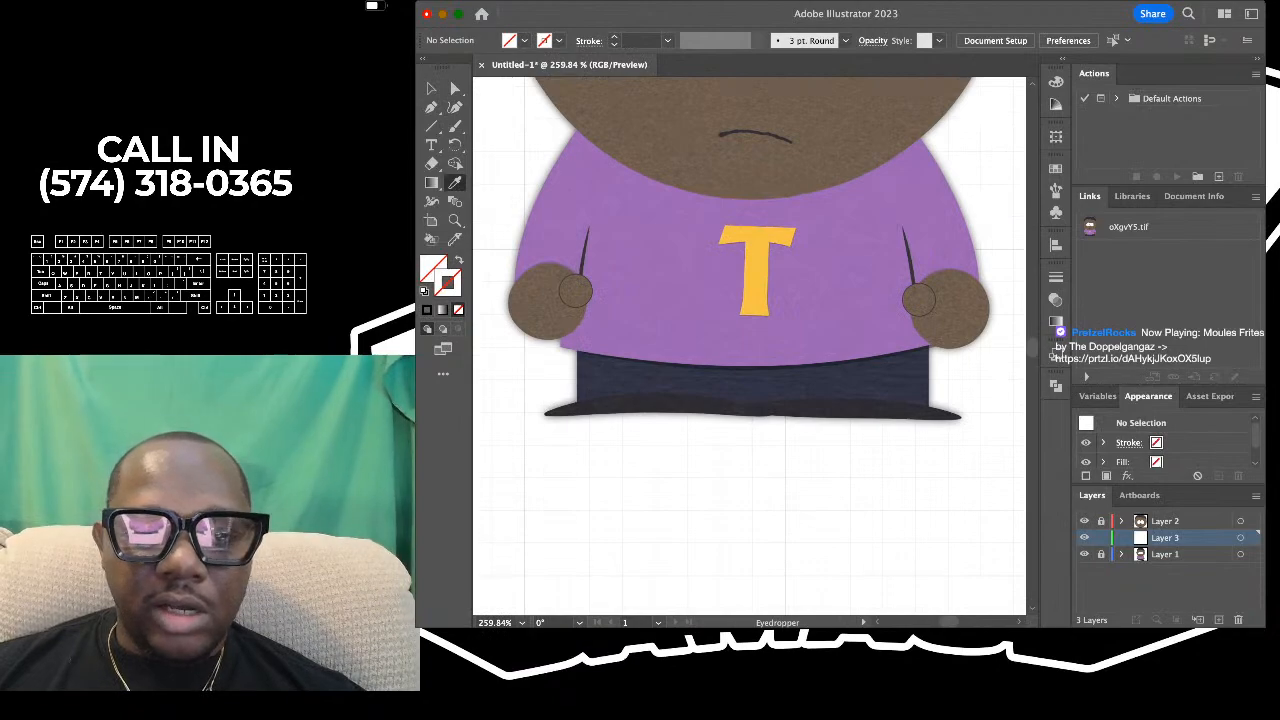
pyautogui.click(608, 371)
# - Draw a rectangle over the reference's trousers, spanning their full width from just above the shirt hem down to the shoes
pyautogui.scroll(-6, 608, 371)
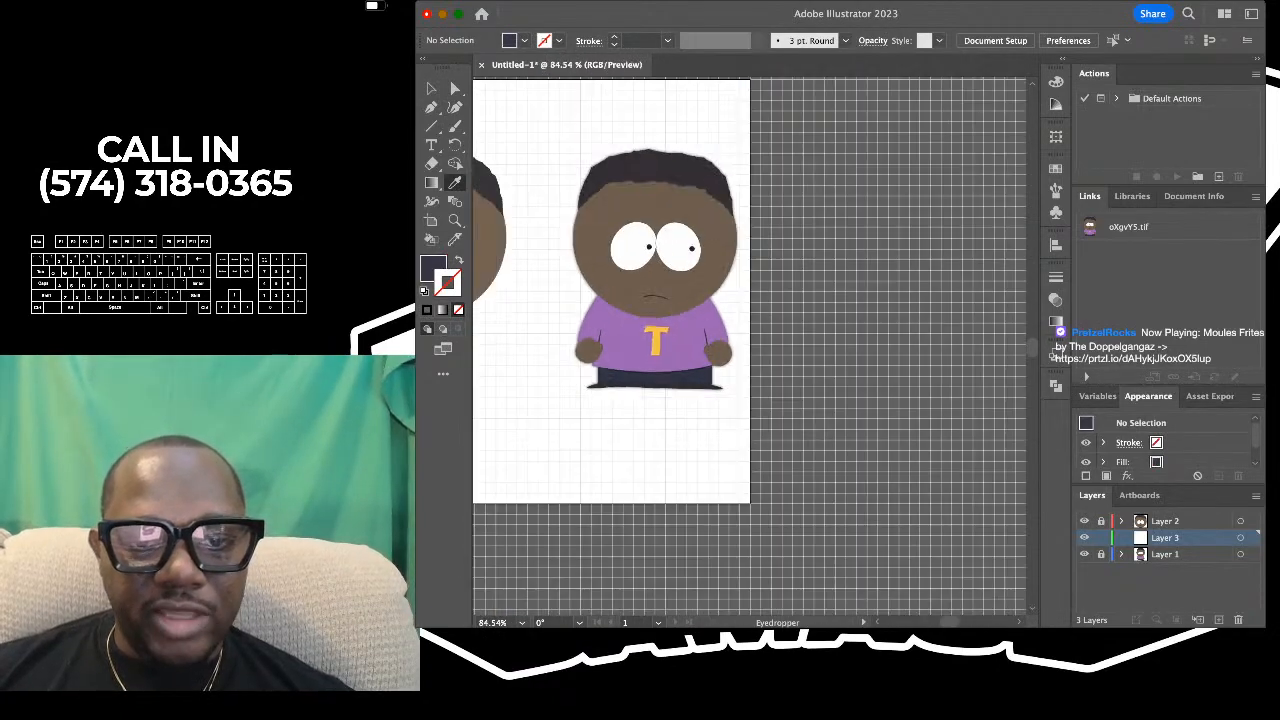
pyautogui.scroll(4, 585, 386)
pyautogui.scroll(3, 756, 377)
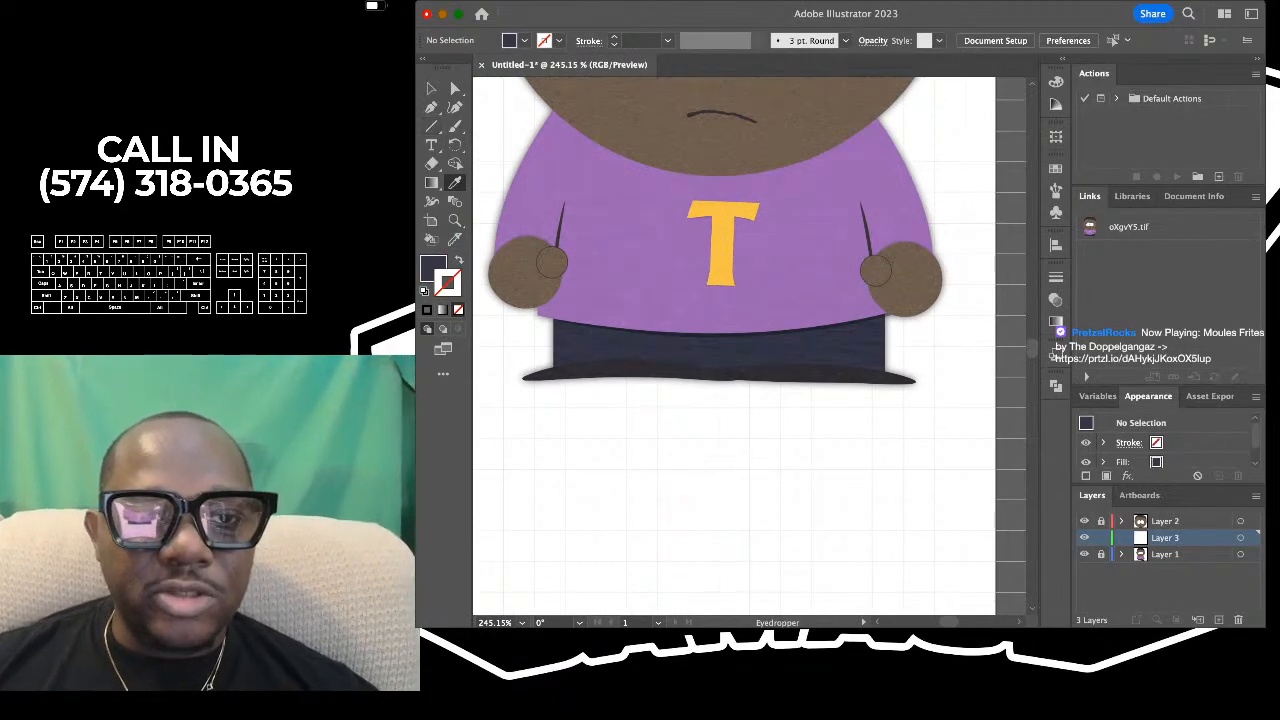
pyautogui.press('m')
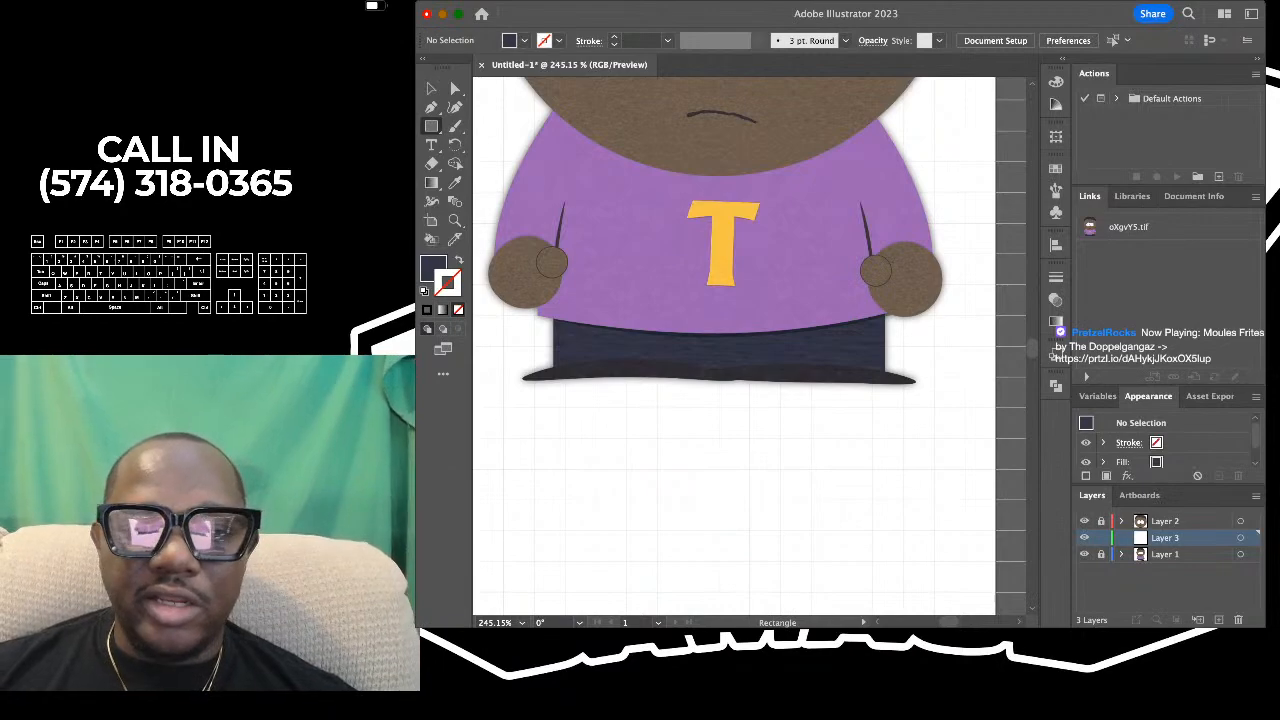
pyautogui.scroll(2, 674, 319)
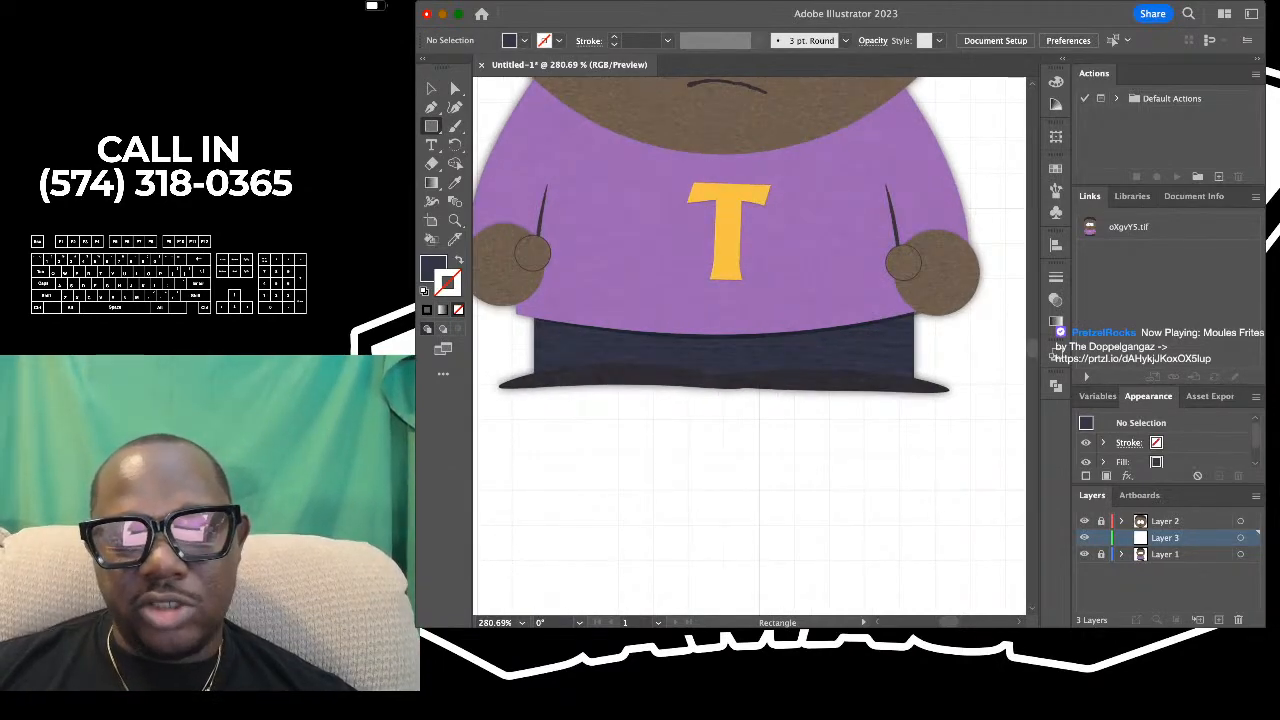
pyautogui.moveTo(535, 302); pyautogui.dragTo(913, 381)
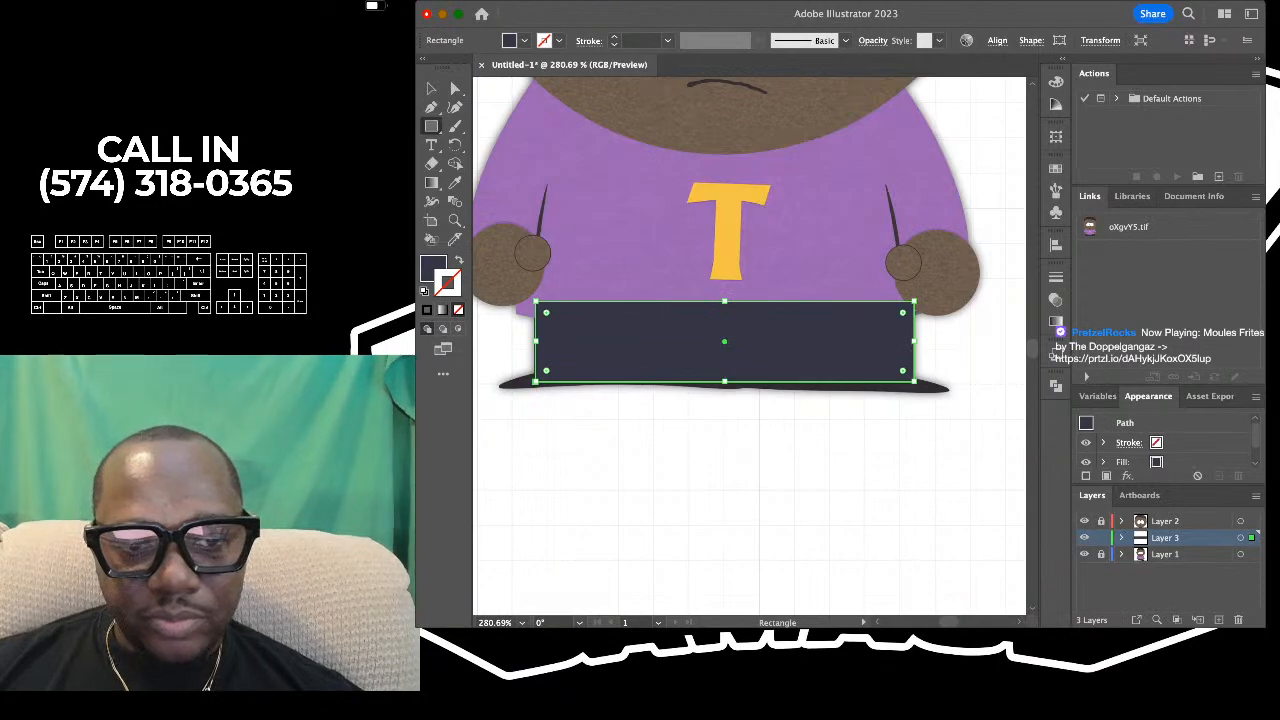
# - Check the trousers rectangle against the reference, deselect it, and examine the shoe shape below it up close
pyautogui.scroll(-3, 535, 340)
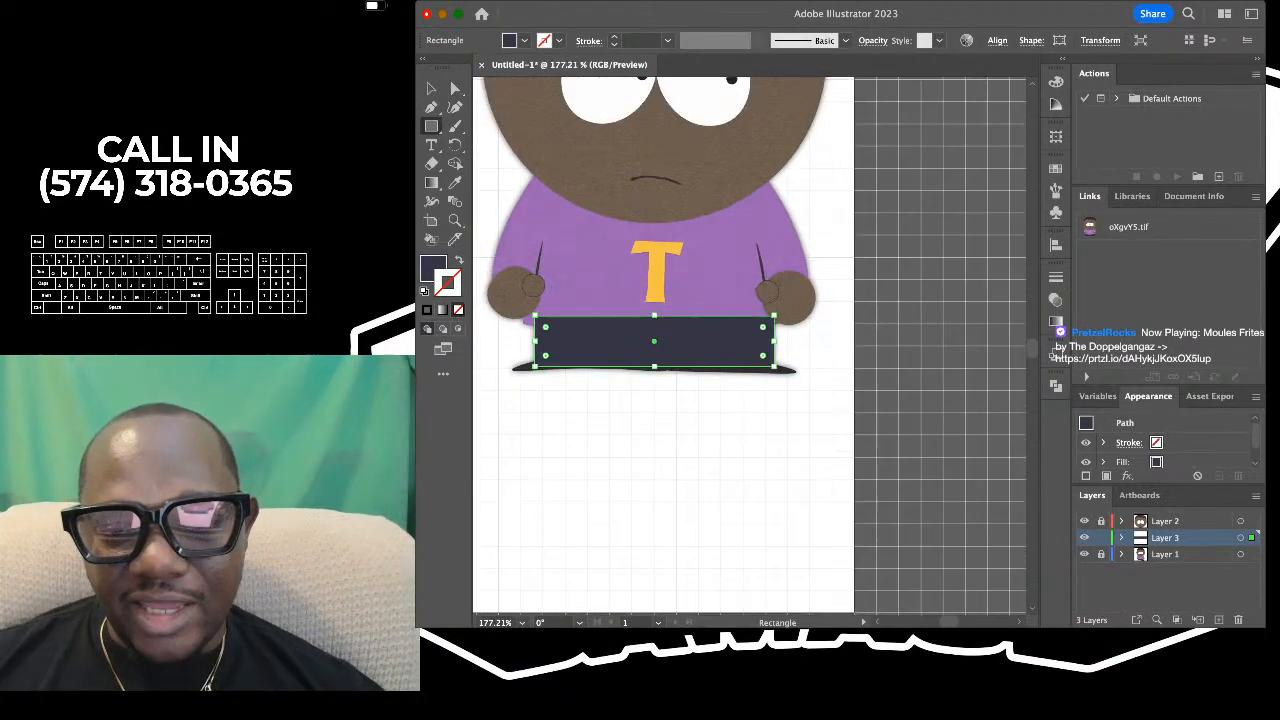
pyautogui.scroll(-5, 650, 340)
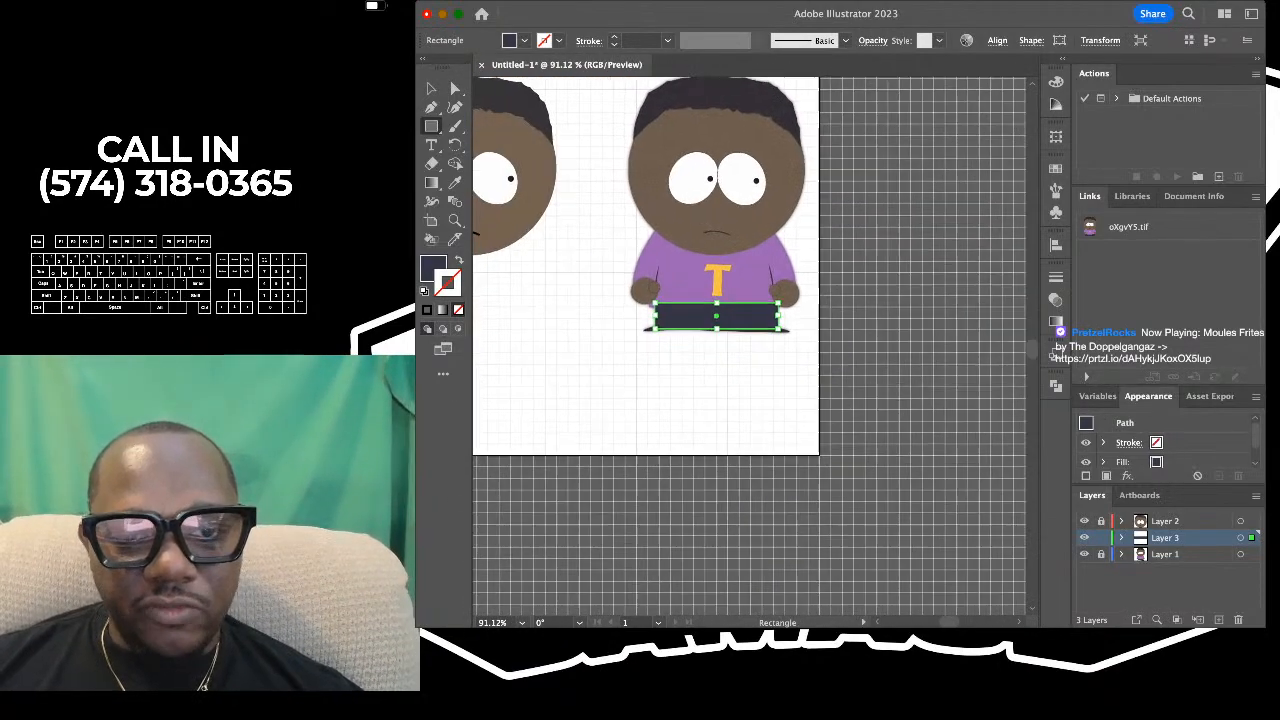
pyautogui.hscroll(-5, 750, 345)
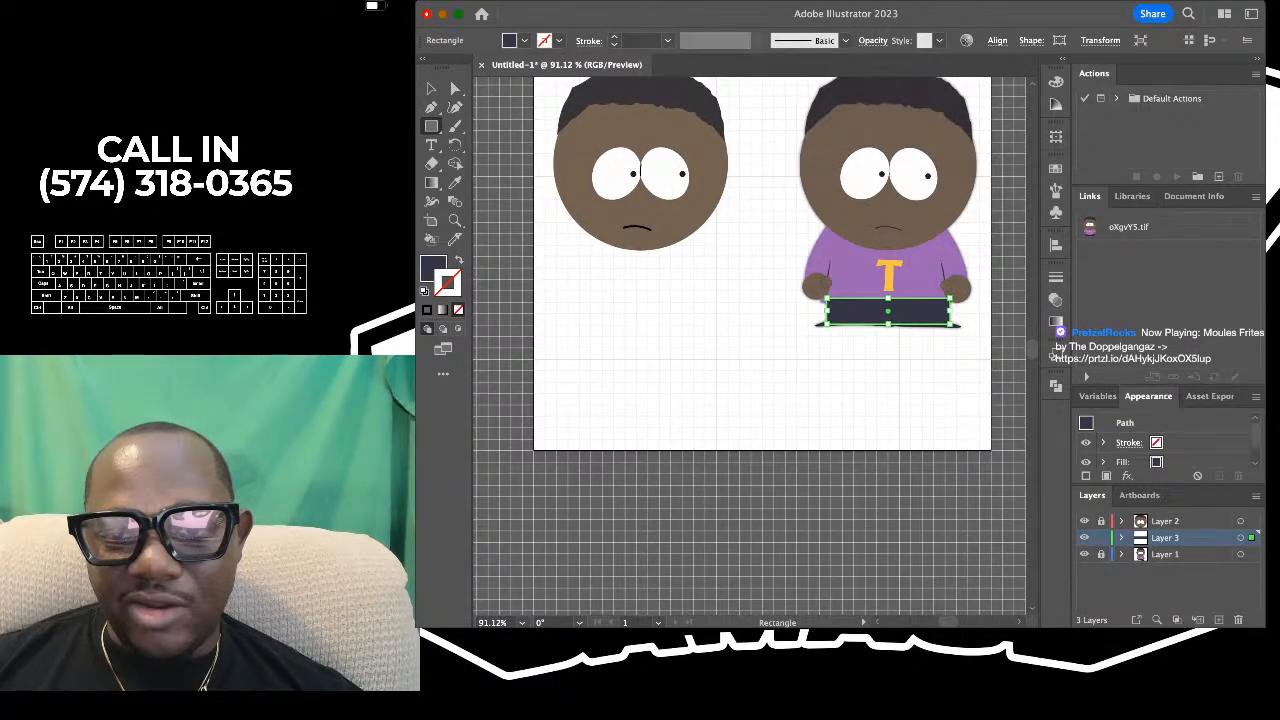
pyautogui.scroll(8, 947, 299)
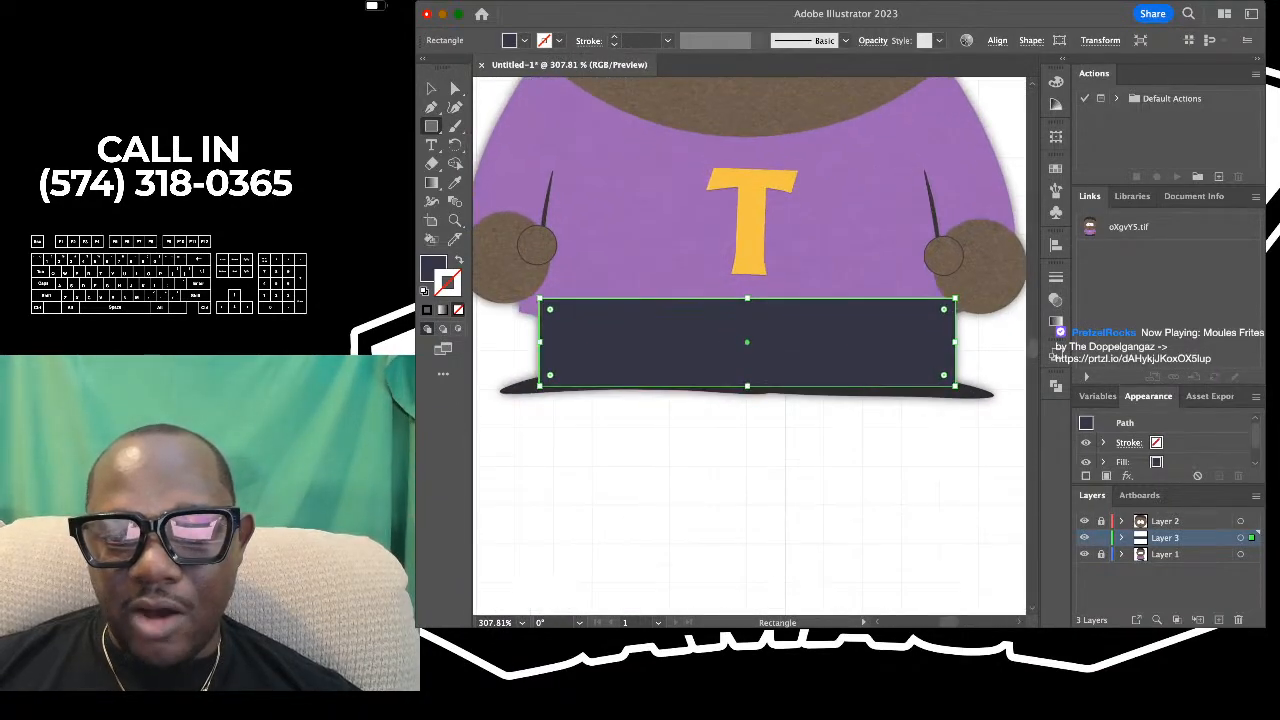
pyautogui.scroll(-2, 660, 305)
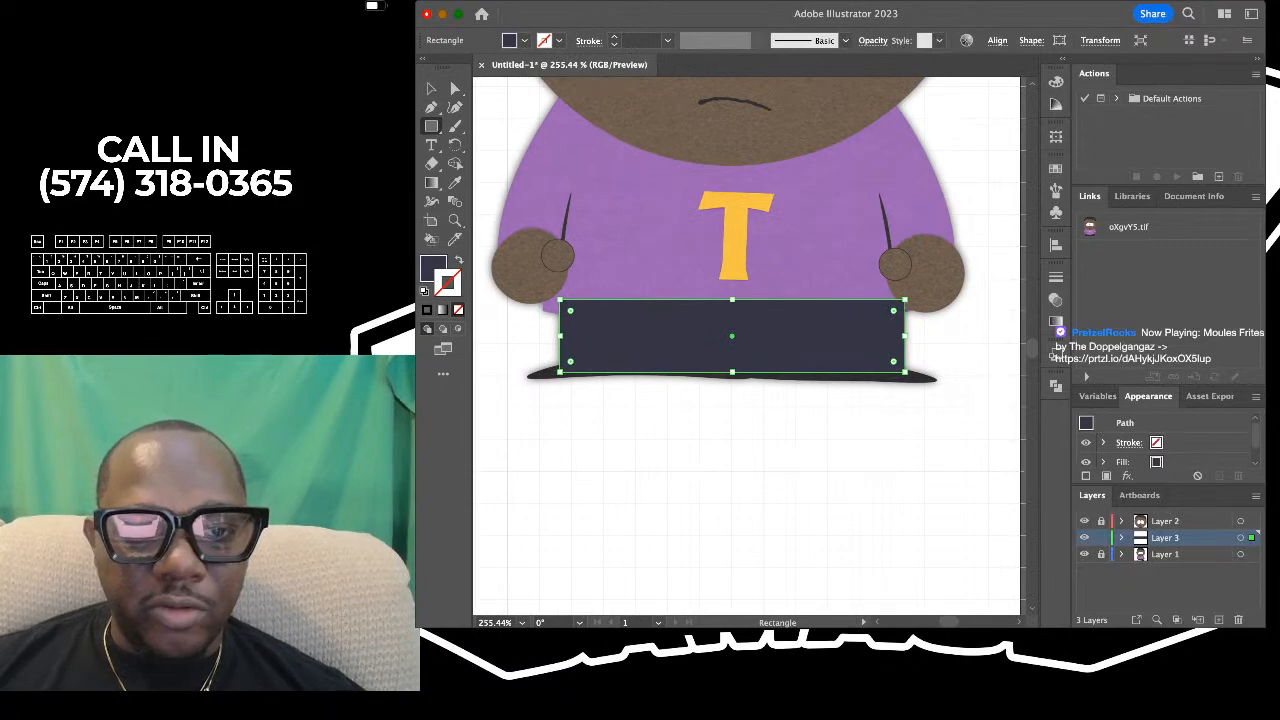
pyautogui.scroll(-3, 625, 300)
pyautogui.scroll(2, 625, 300)
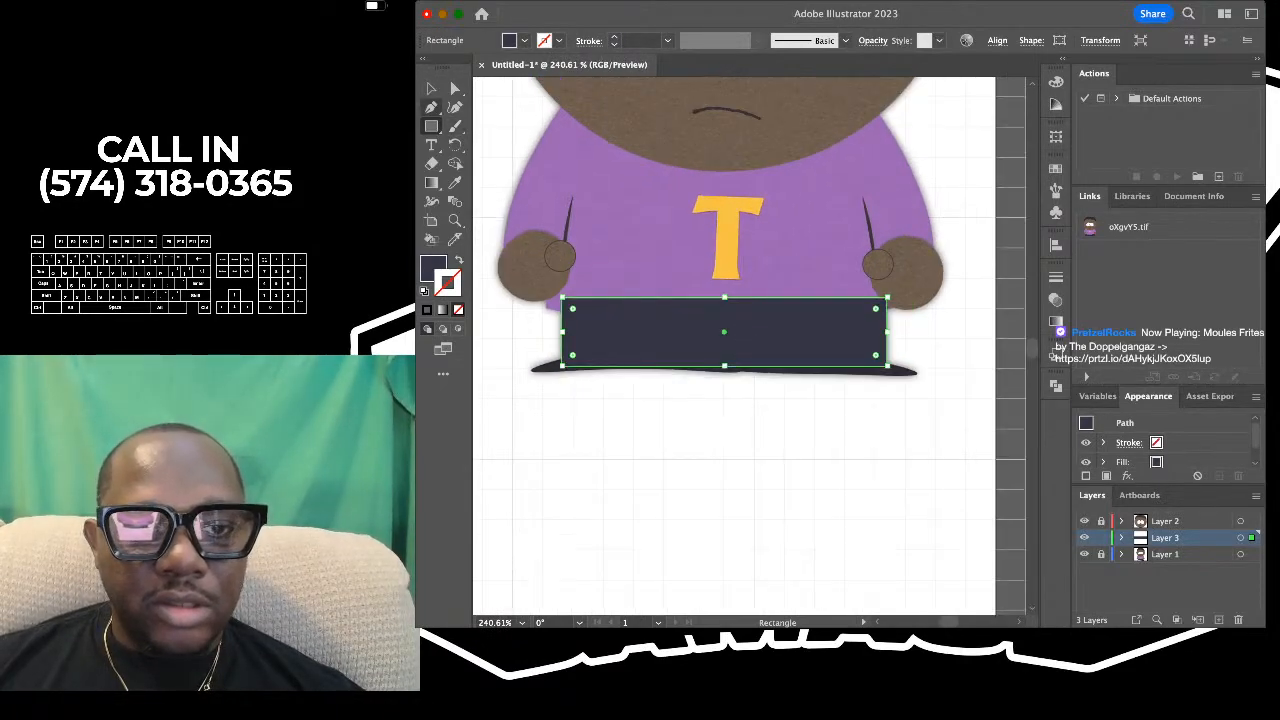
pyautogui.press('v')
pyautogui.click(590, 430)
pyautogui.scroll(-2, 560, 340)
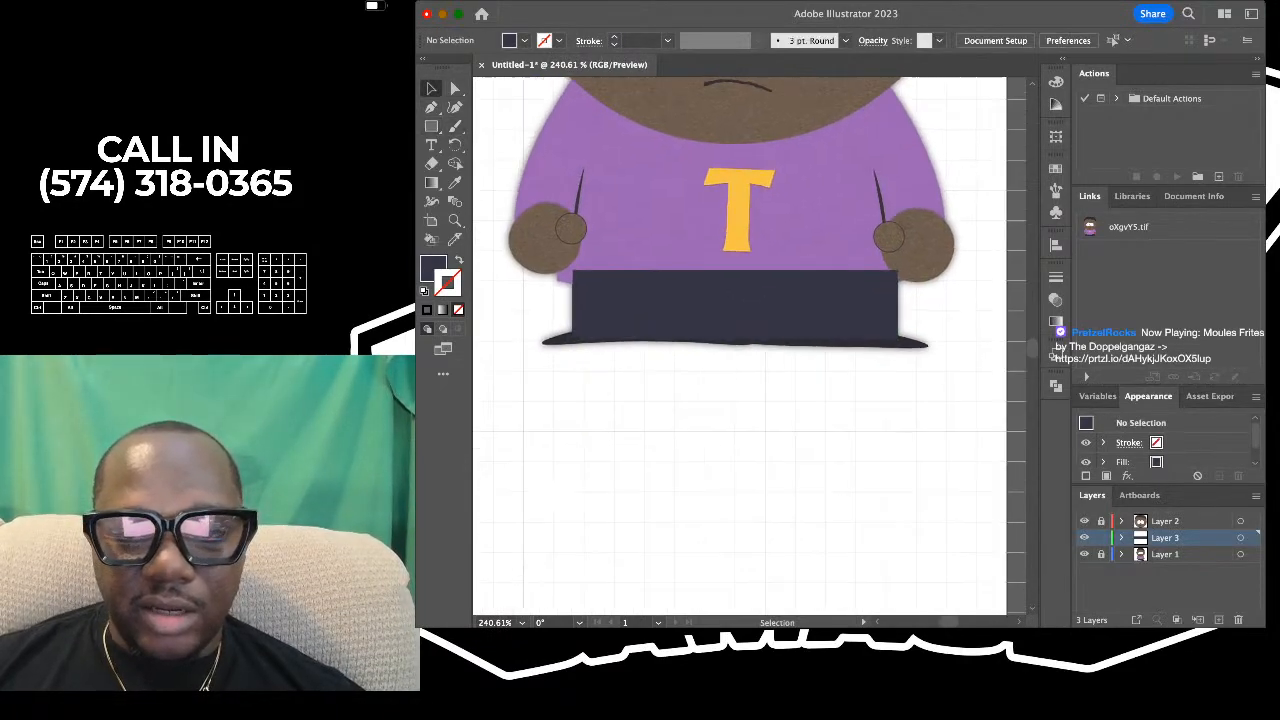
pyautogui.scroll(4, 553, 319)
pyautogui.scroll(-1, 749, 345)
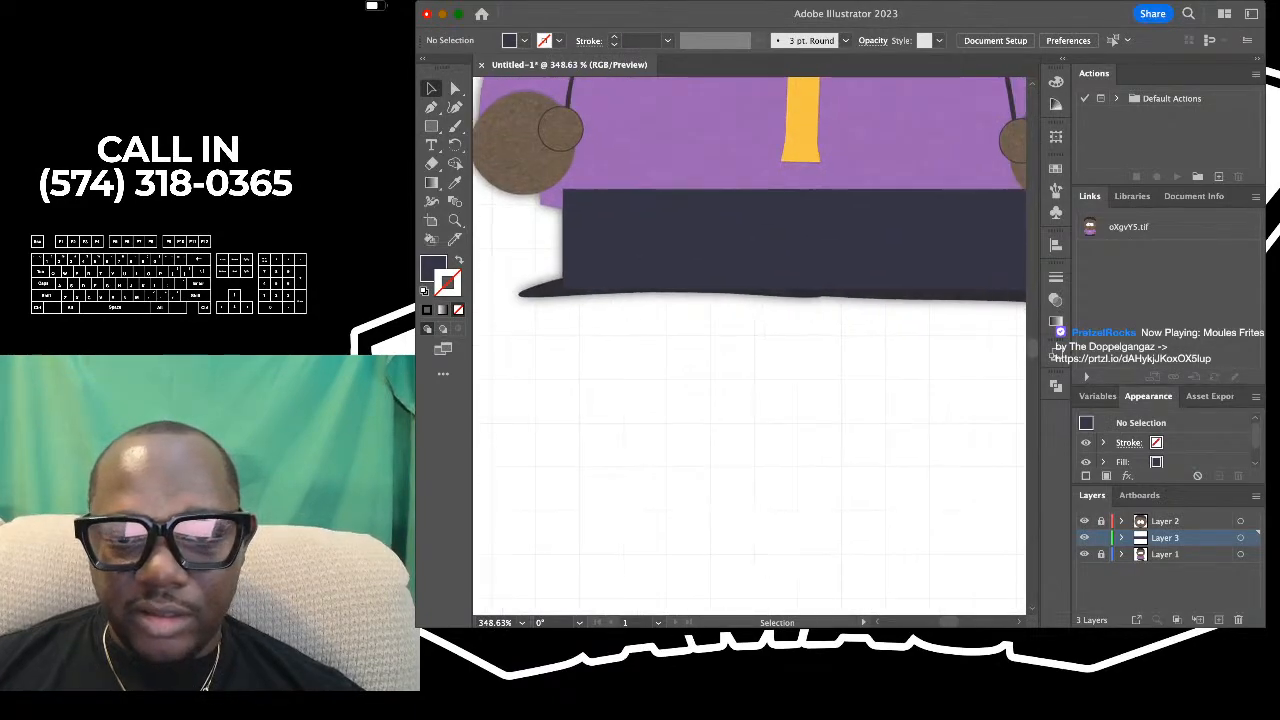
# - Remove the fill from the trousers rectangle so the reference shows through, and deselect it
pyautogui.click(780, 243)
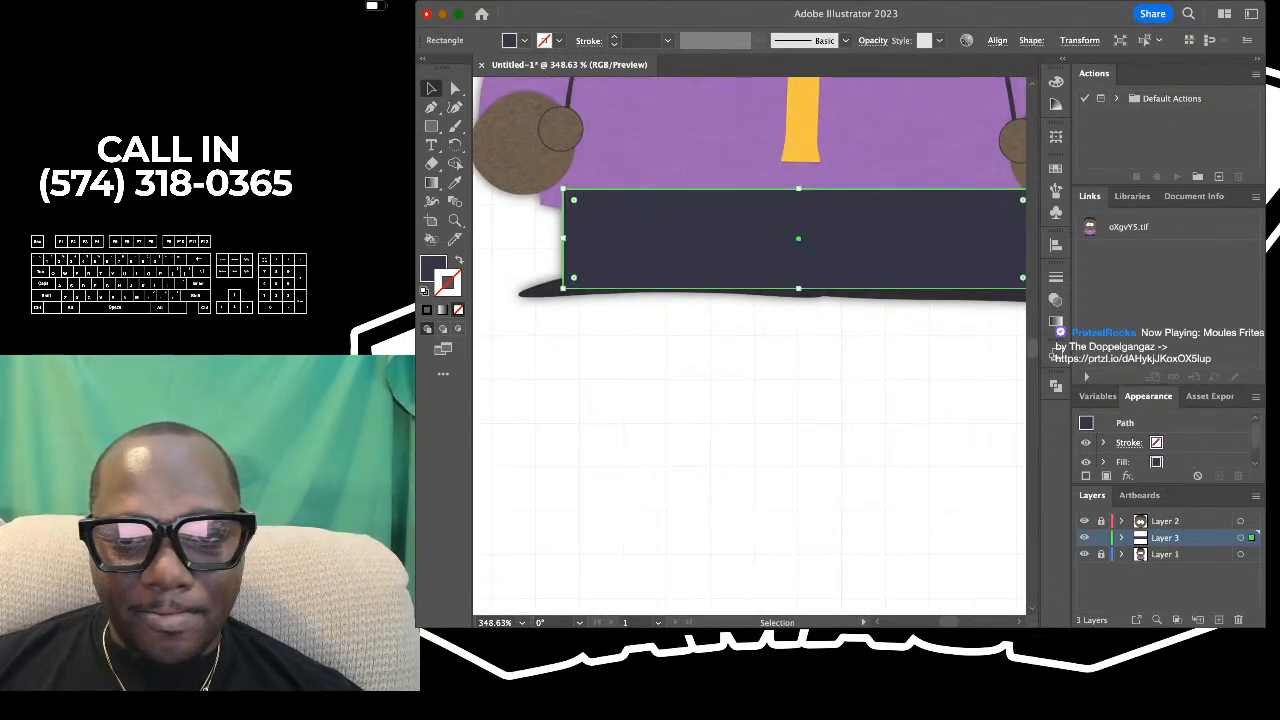
pyautogui.scroll(-1, 601, 314)
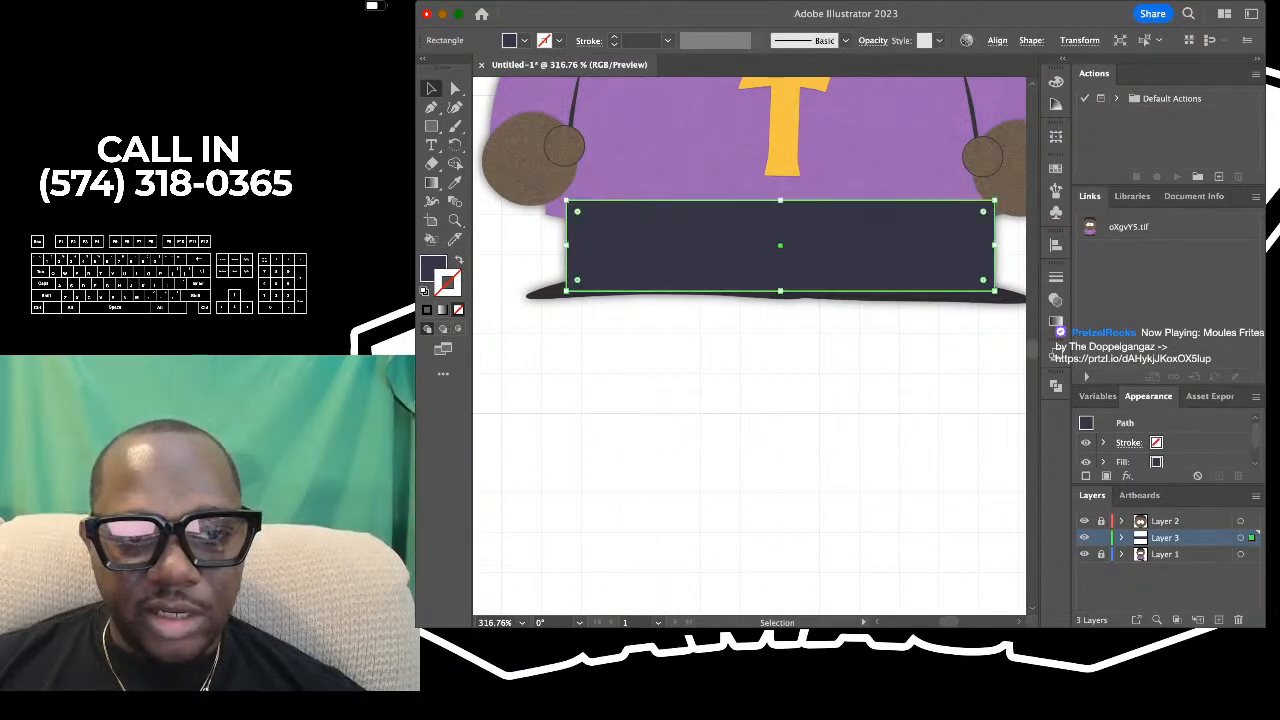
pyautogui.press('x')
pyautogui.press('/')
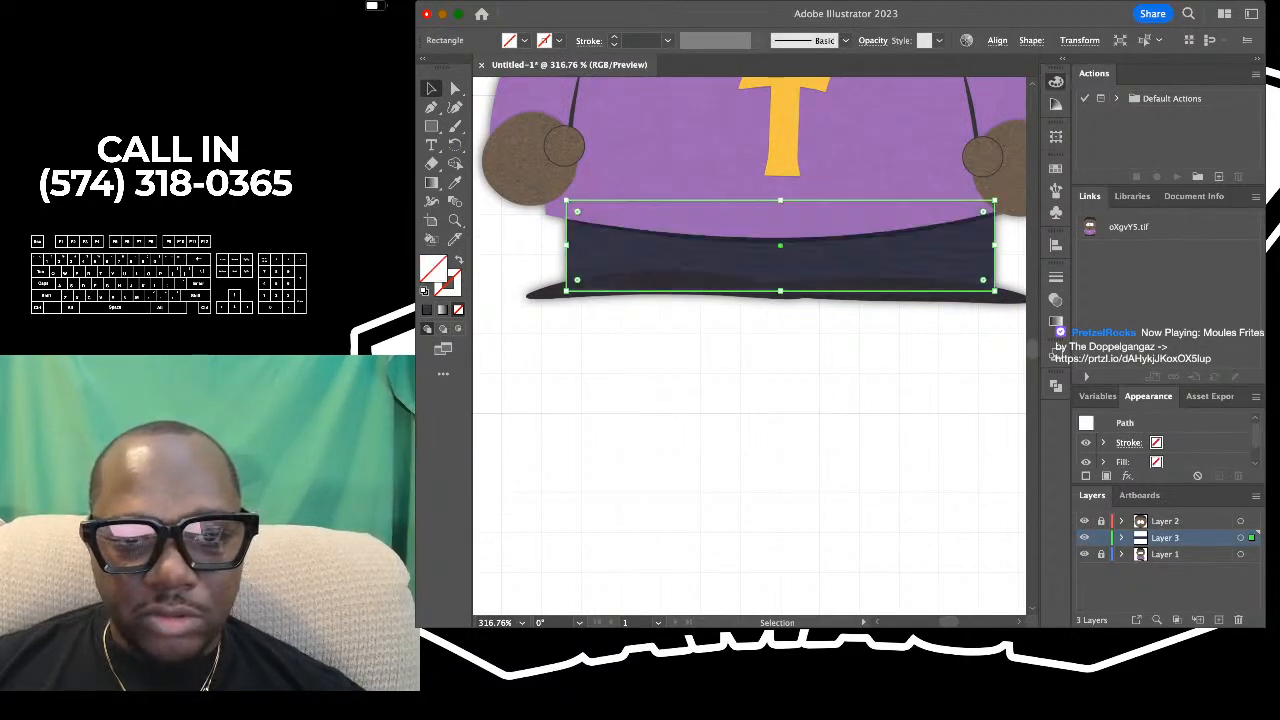
pyautogui.click(577, 312)
pyautogui.scroll(3, 577, 312)
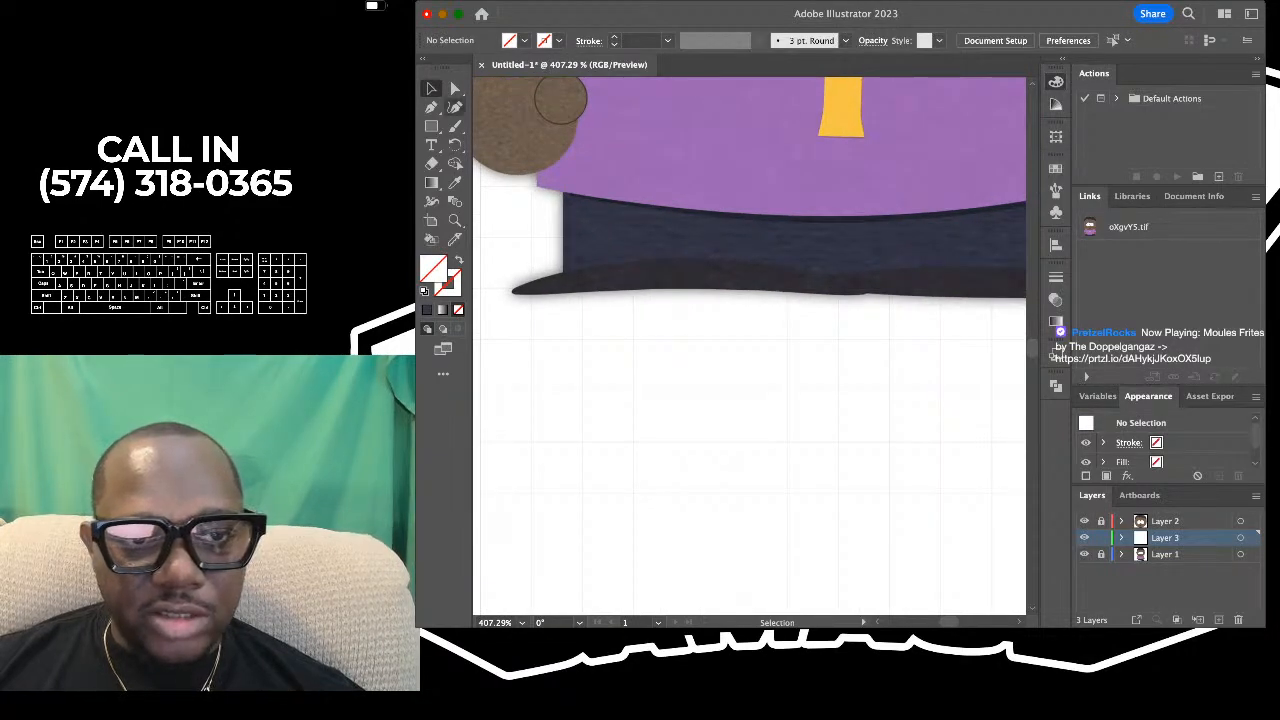
# - Start tracing the reference's left shoe with the Curvature tool, from its pointed outer tip along the top edge
pyautogui.click(455, 107)
pyautogui.scroll(-4, 509, 276)
pyautogui.scroll(5, 509, 276)
pyautogui.scroll(-3, 509, 280)
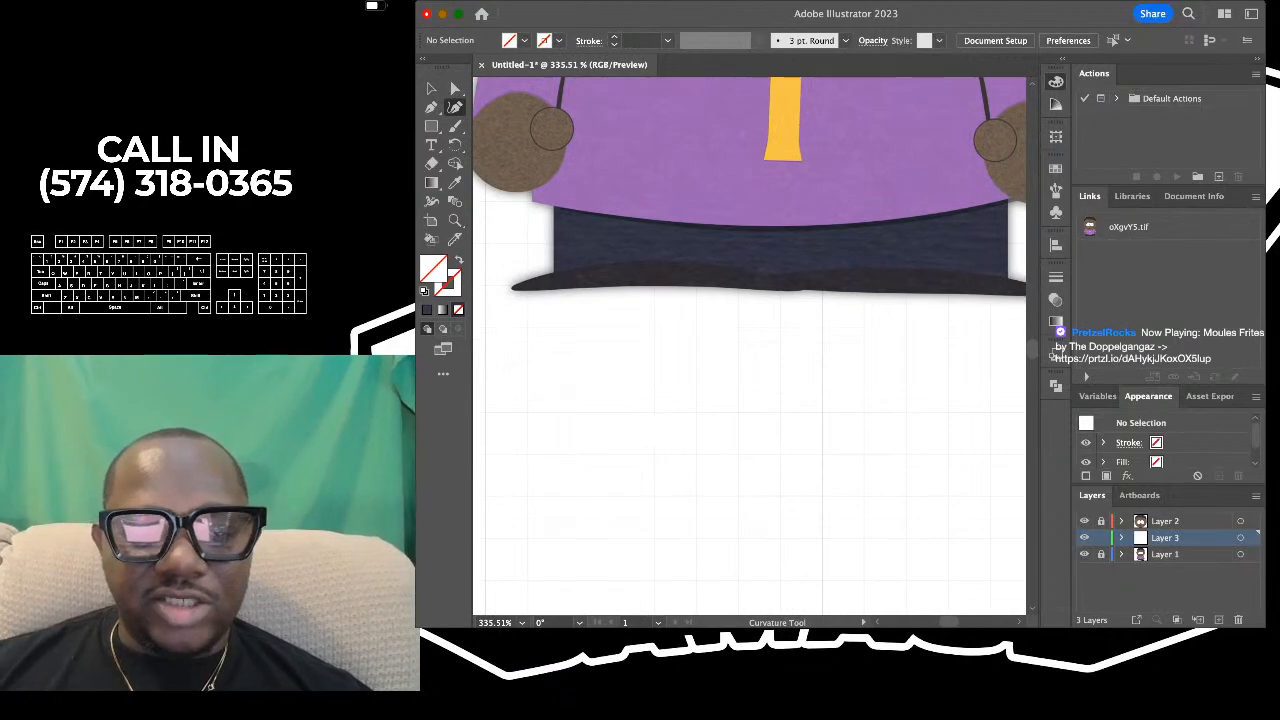
pyautogui.scroll(4, 510, 289)
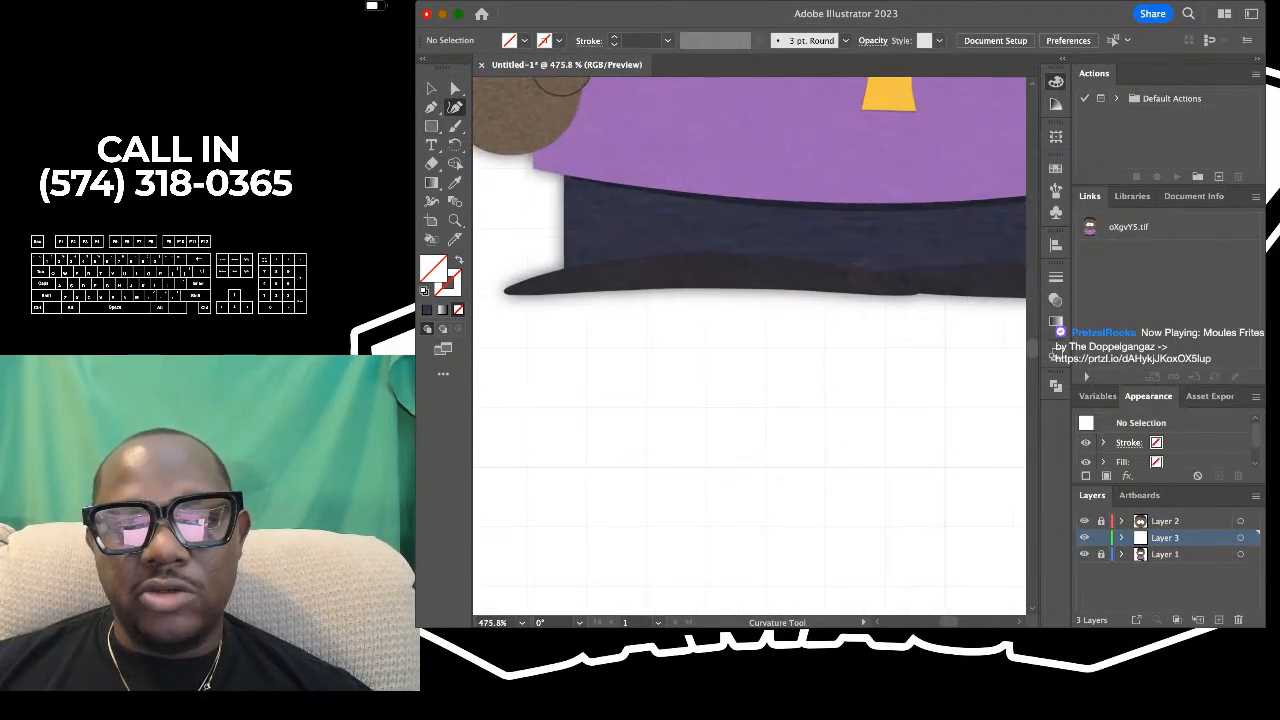
pyautogui.scroll(-2, 510, 289)
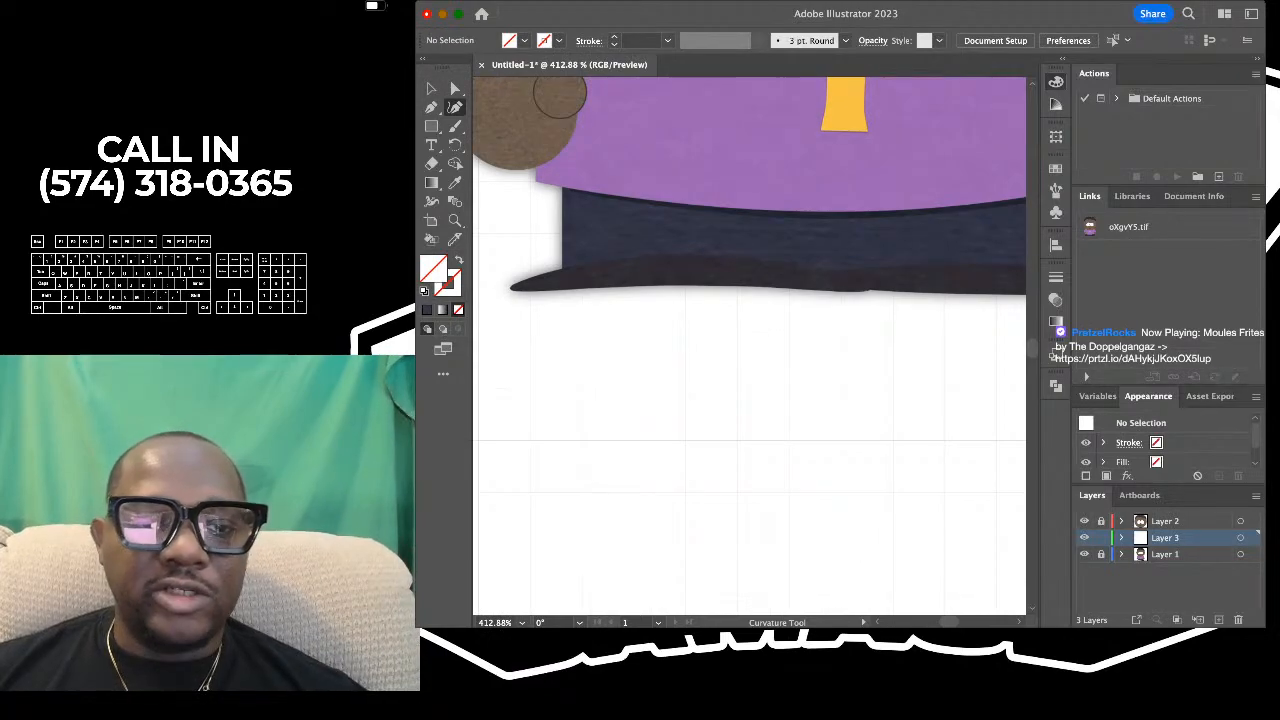
pyautogui.scroll(6, 510, 289)
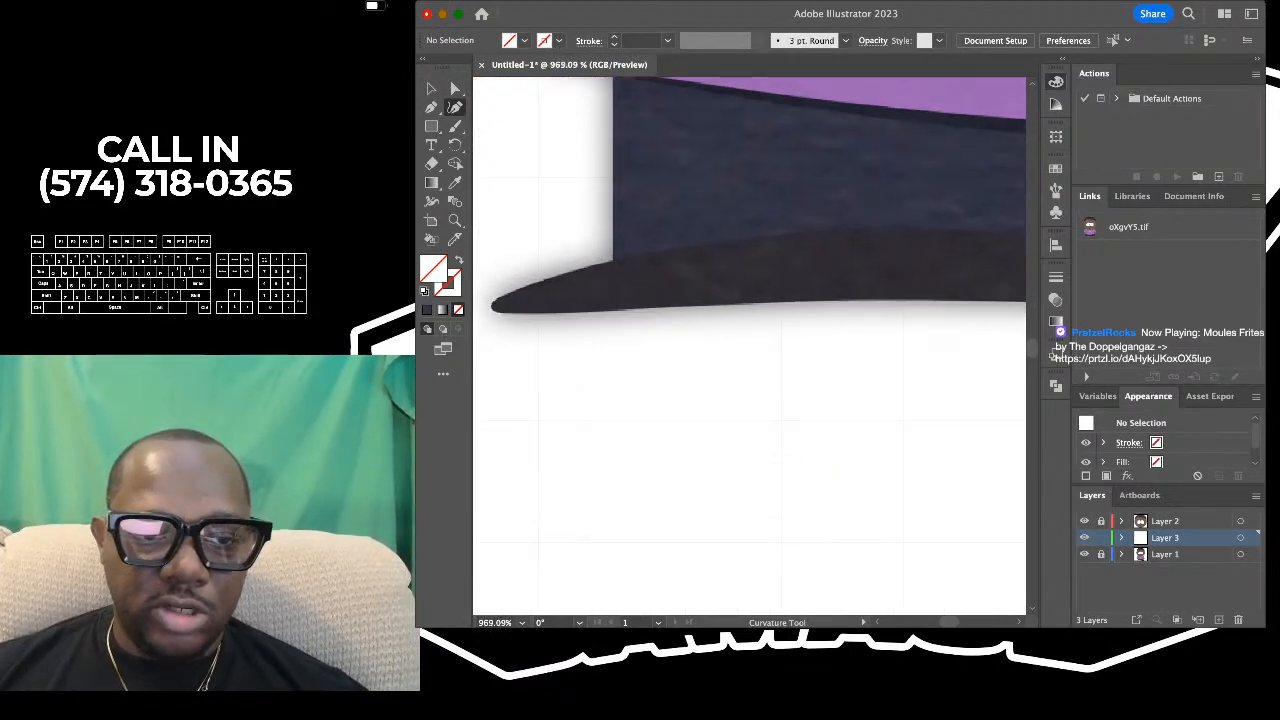
pyautogui.scroll(-4, 510, 295)
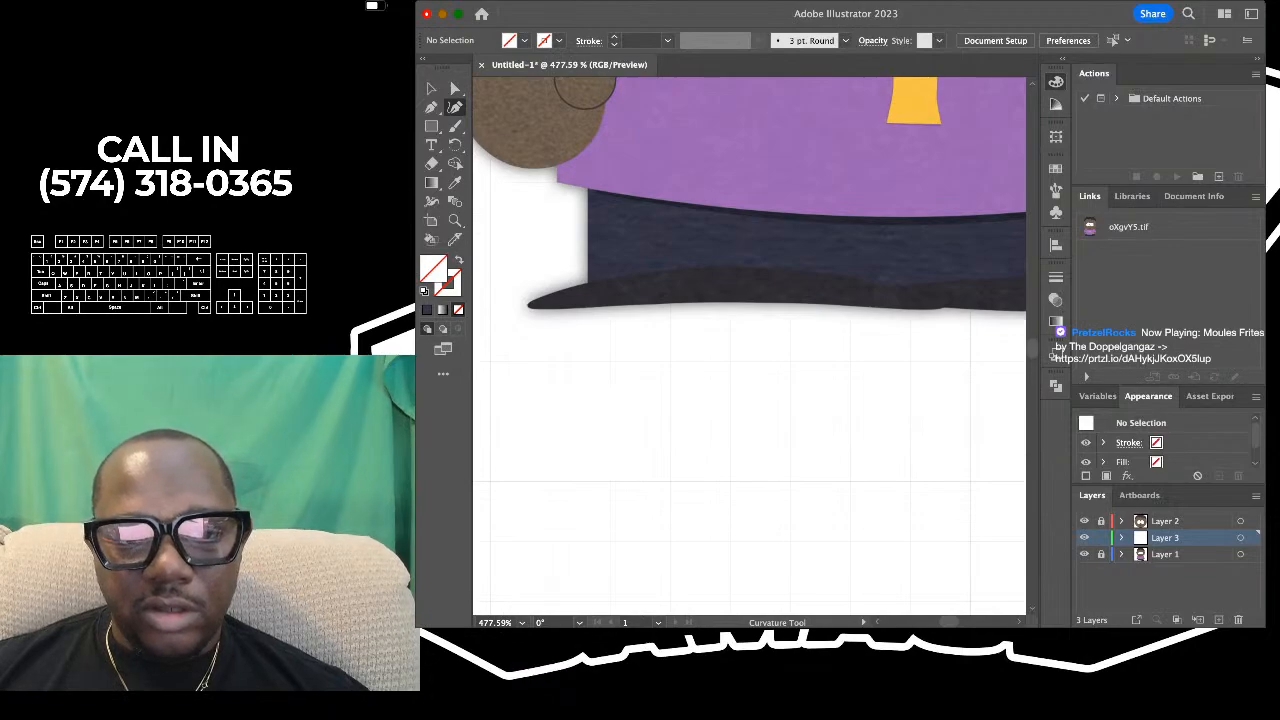
pyautogui.click(516, 303)
pyautogui.hscroll(3, 516, 303)
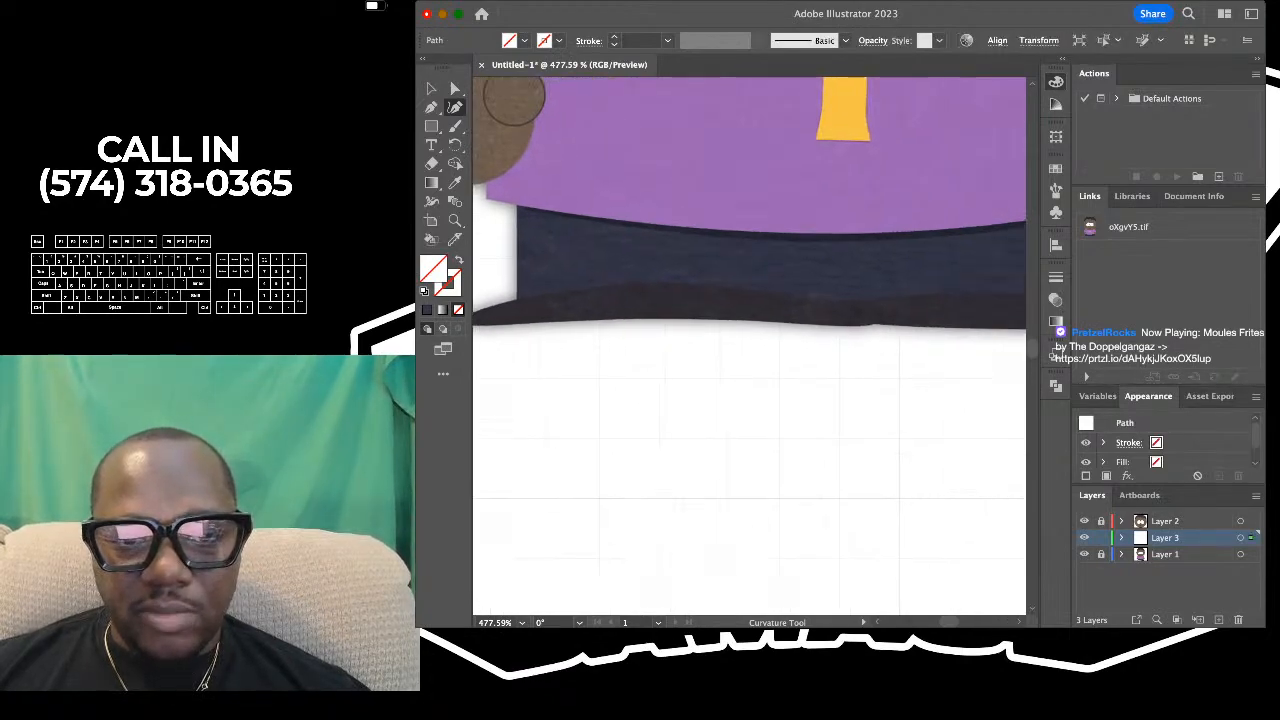
pyautogui.click(599, 284)
pyautogui.hscroll(3, 599, 284)
pyautogui.click(687, 282)
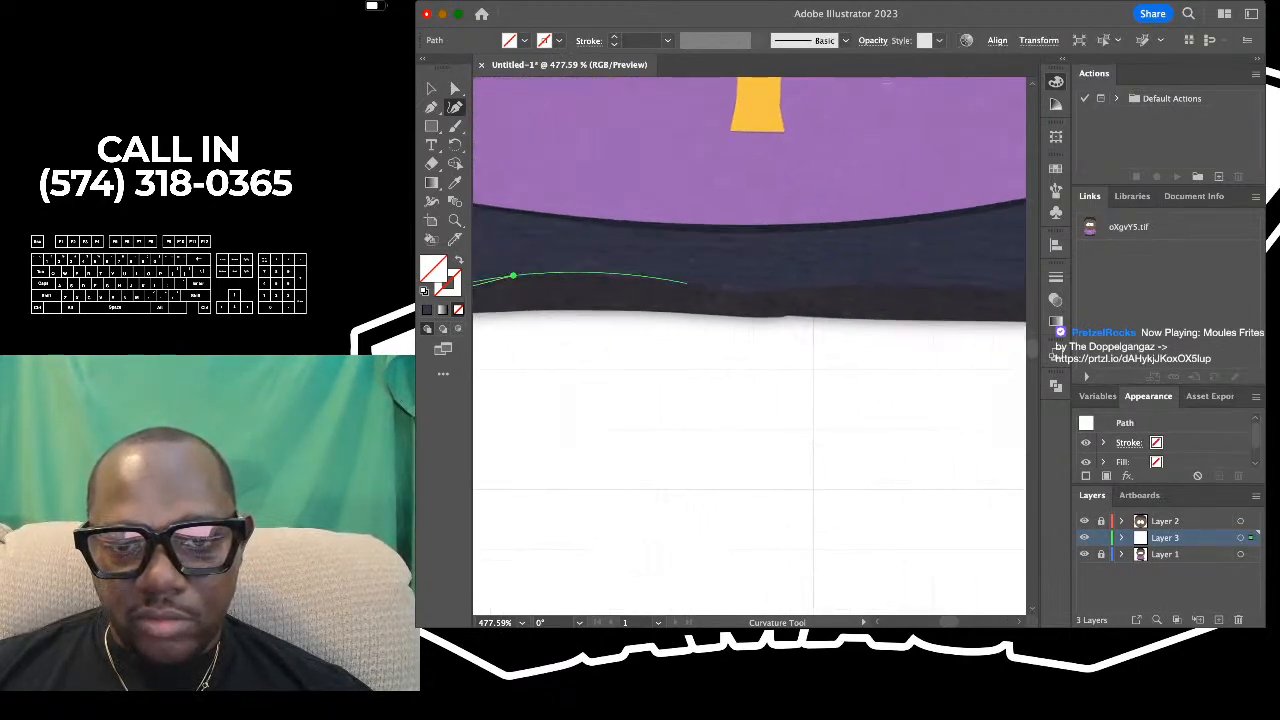
# - Undo the stray anchor on the trousers rectangle and carry the shoe outline around its inner end near the reference's centre
pyautogui.scroll(2, 792, 306)
pyautogui.click(789, 307)
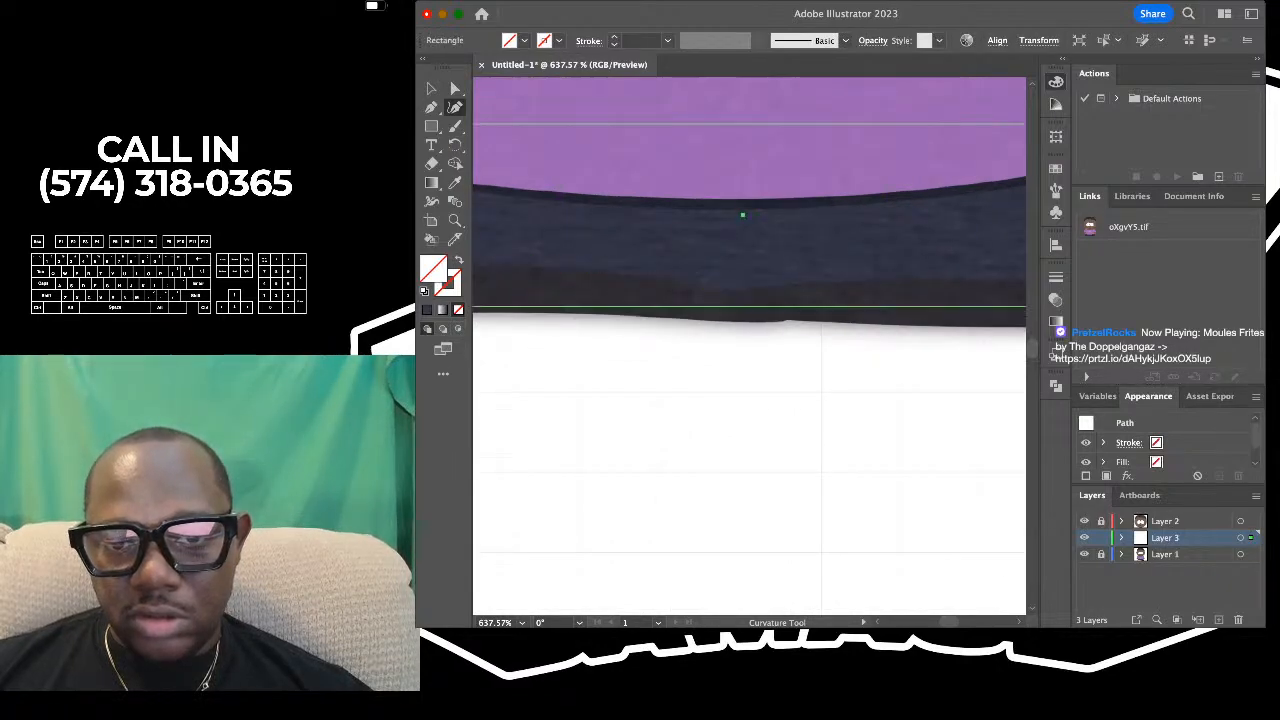
pyautogui.scroll(2, 786, 308)
pyautogui.press('super+z')
pyautogui.moveTo(765, 278); pyautogui.dragTo(791, 313)
pyautogui.hscroll(-1, 790, 316)
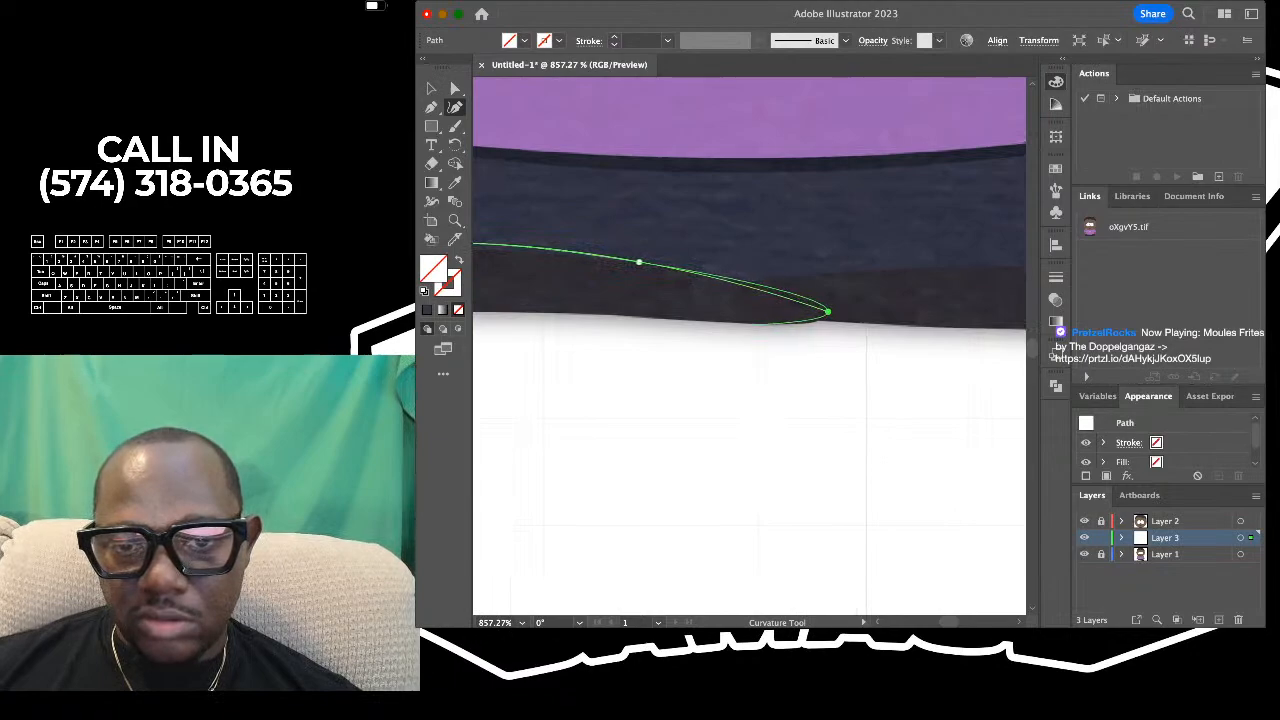
# - Trace the left shoe's underside back to the outer tip and close the outline there
pyautogui.click(745, 323)
pyautogui.hscroll(-3, 745, 324)
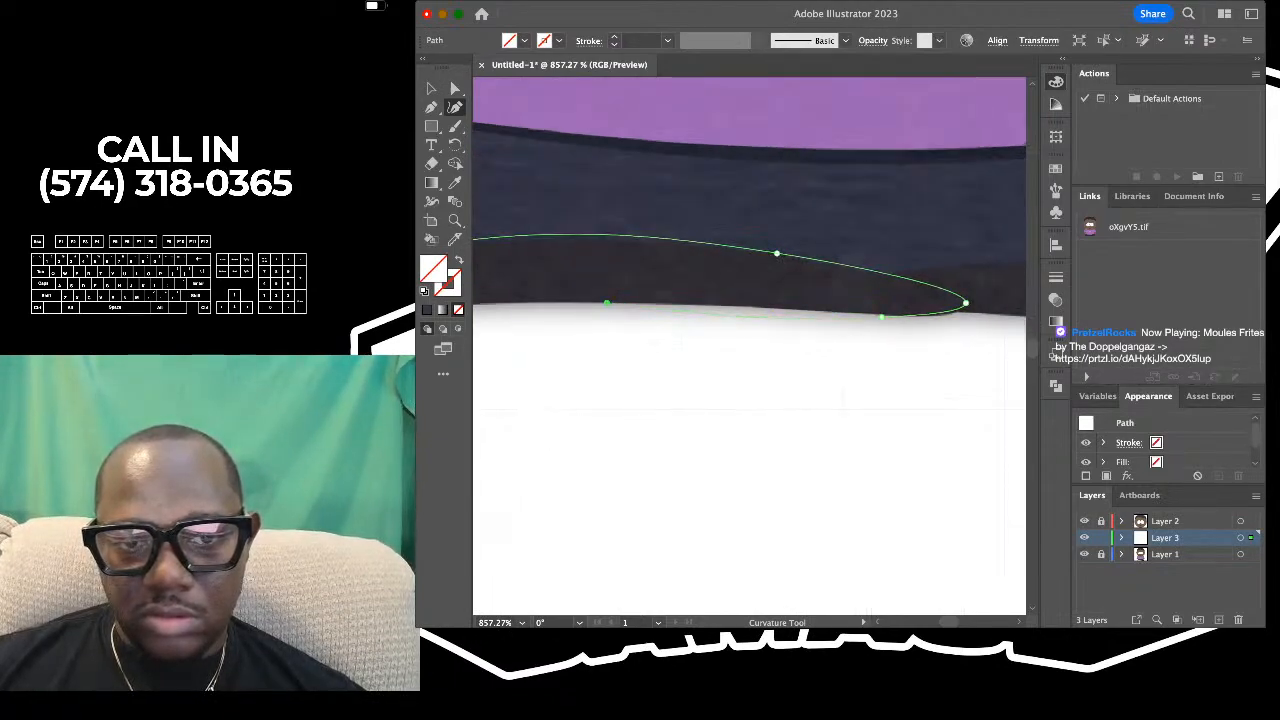
pyautogui.scroll(-2, 610, 302)
pyautogui.hscroll(-4, 612, 302)
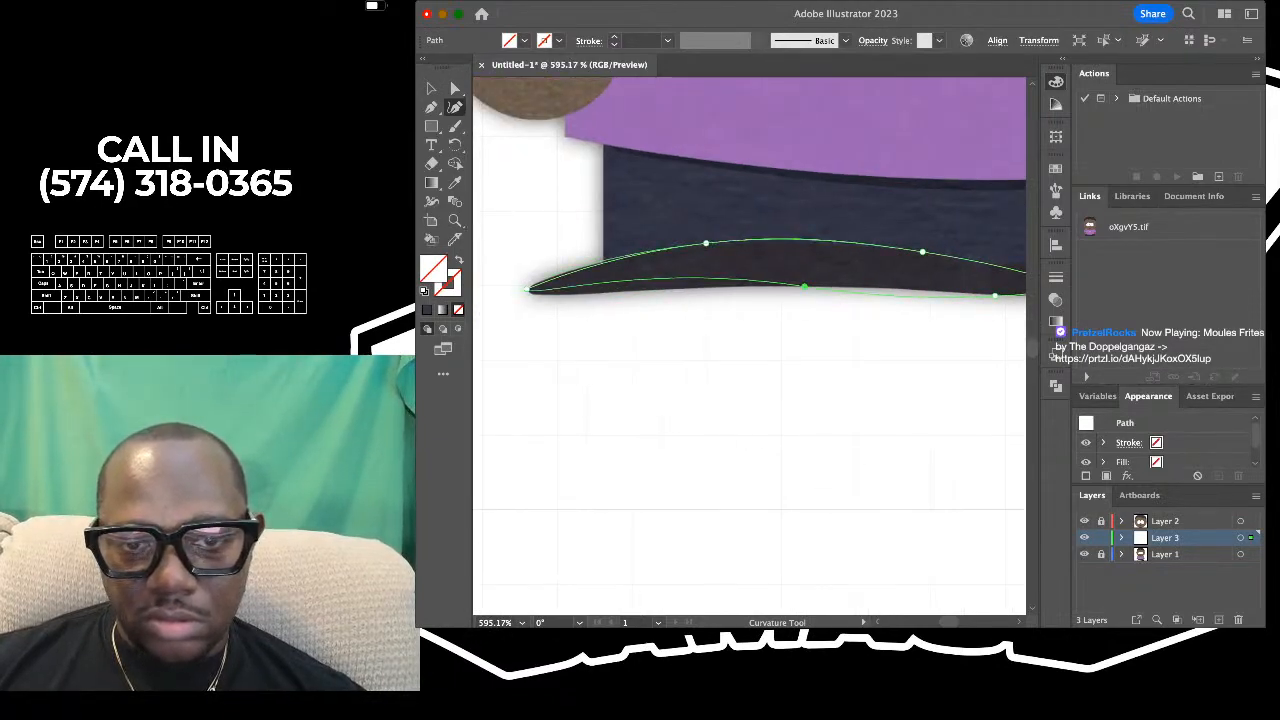
pyautogui.click(528, 289)
pyautogui.scroll(2, 527, 289)
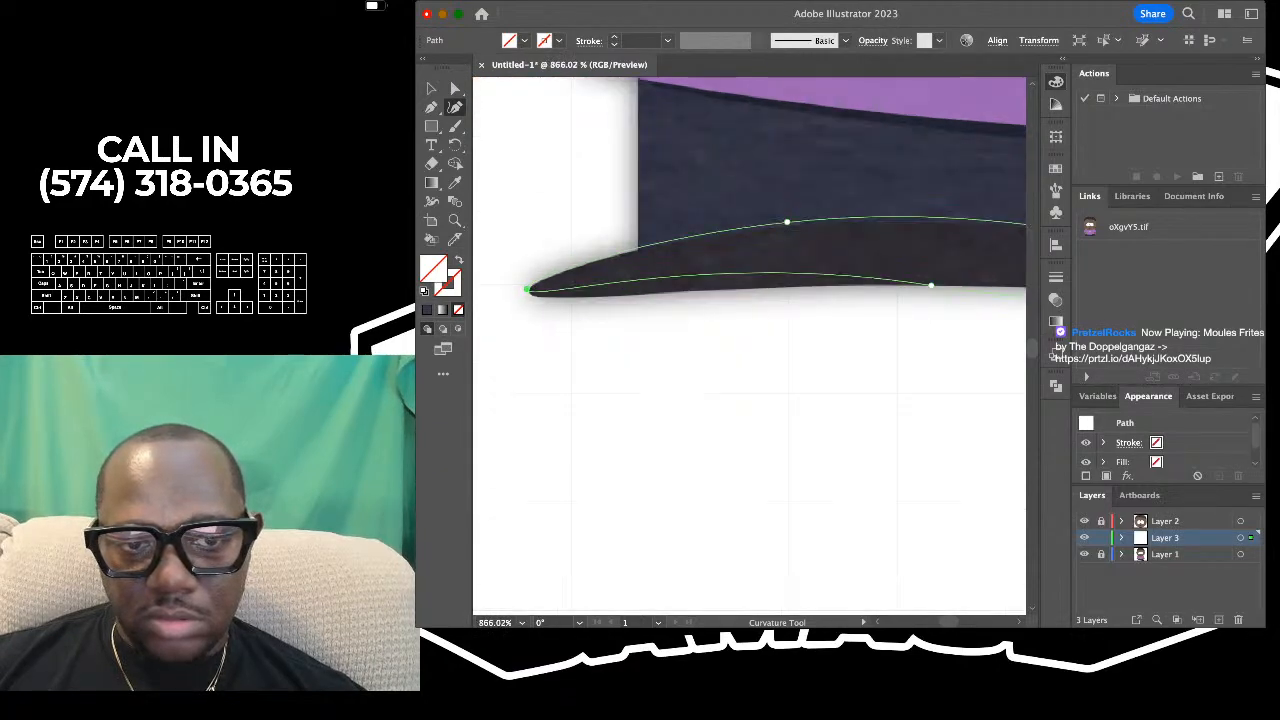
# - Round the outline at the shoe's outer tip by adding and moving anchor points to match the reference
pyautogui.moveTo(539, 291); pyautogui.dragTo(531, 294)
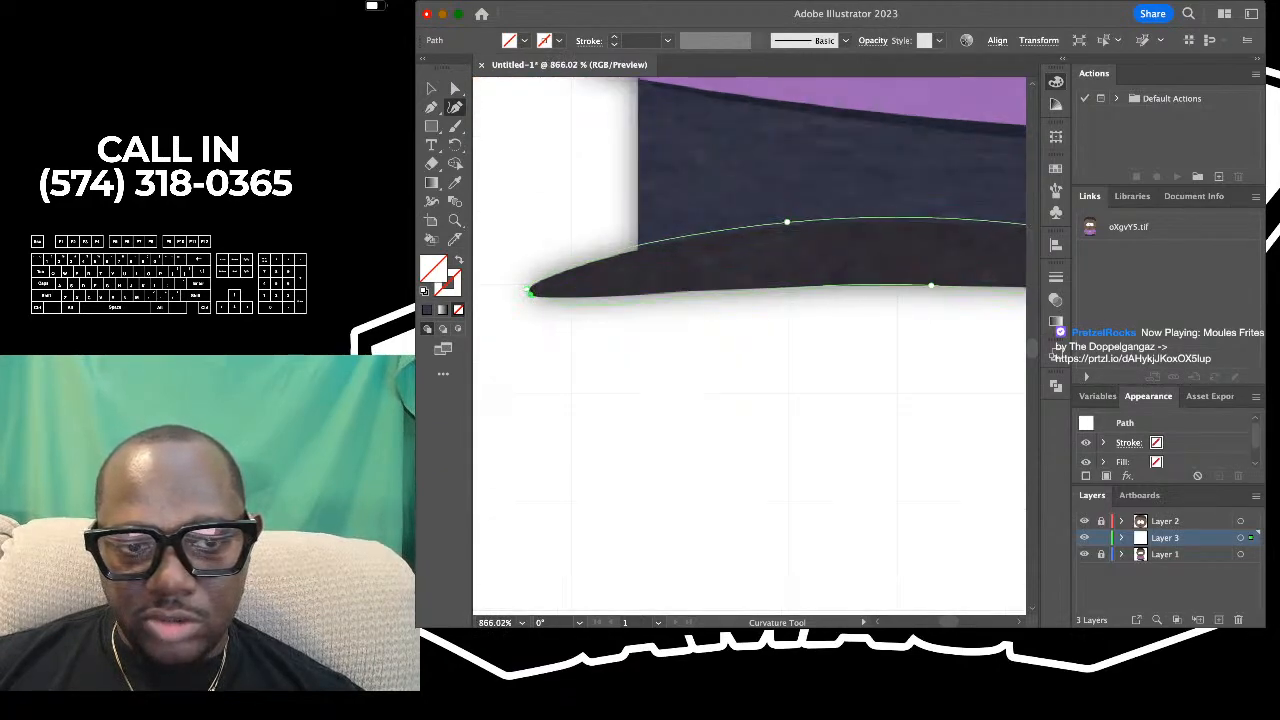
pyautogui.scroll(4, 530, 292)
pyautogui.moveTo(518, 274); pyautogui.dragTo(529, 275)
pyautogui.scroll(-1, 529, 275)
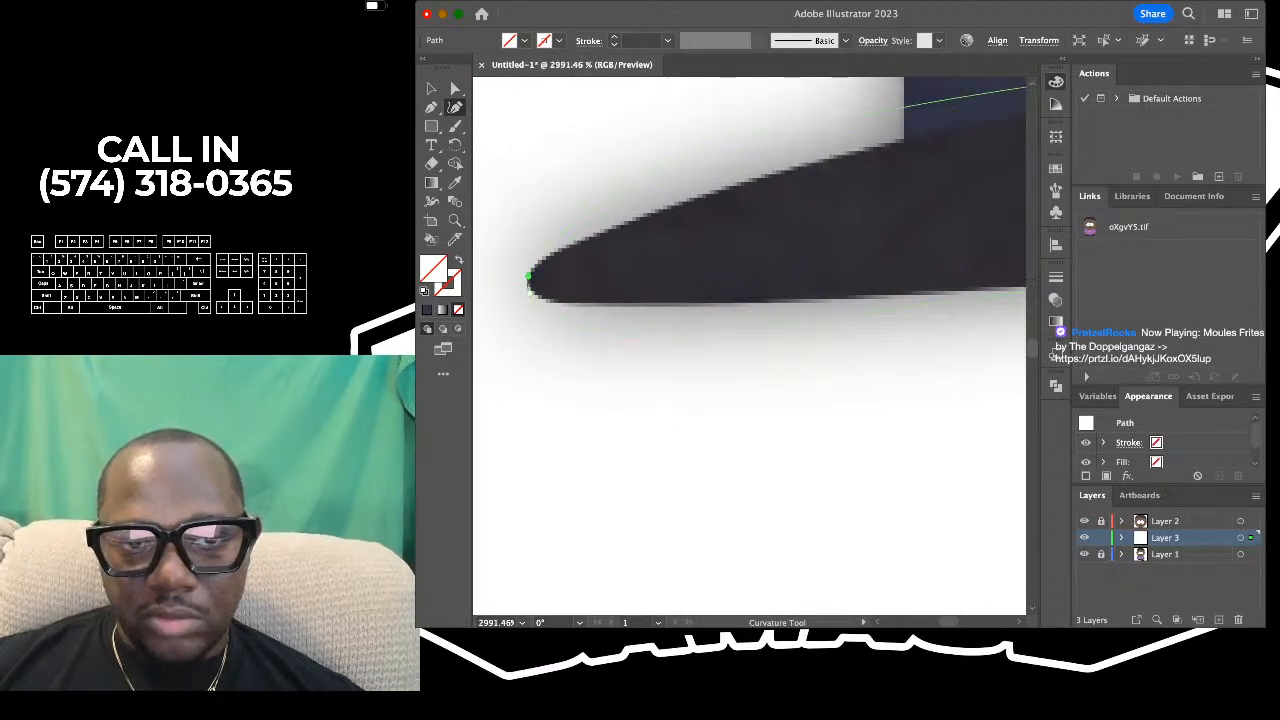
pyautogui.moveTo(573, 208); pyautogui.dragTo(557, 249)
# - Add an anchor point on the shoe's underside between the outer tip and the middle to fit the reference edge
pyautogui.scroll(-2, 557, 249)
pyautogui.hscroll(3, 557, 249)
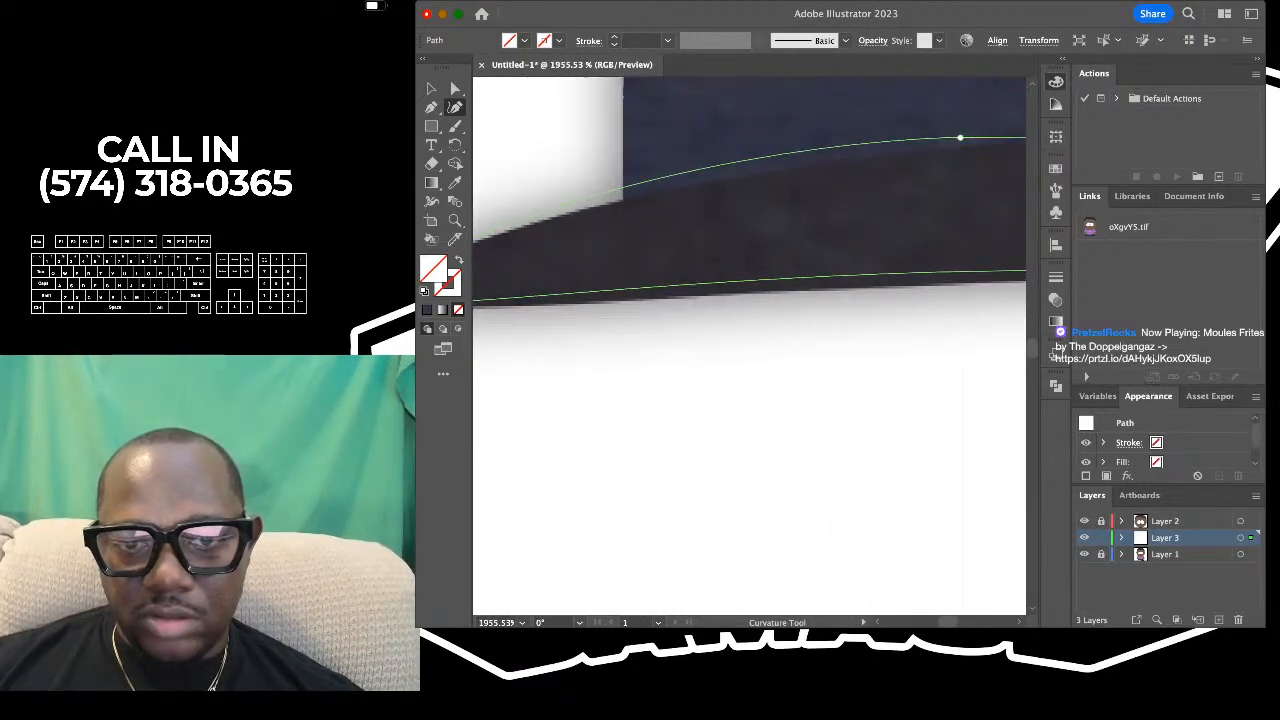
pyautogui.scroll(-2, 557, 249)
pyautogui.hscroll(-3, 557, 249)
pyautogui.scroll(-2, 557, 249)
pyautogui.click(815, 274)
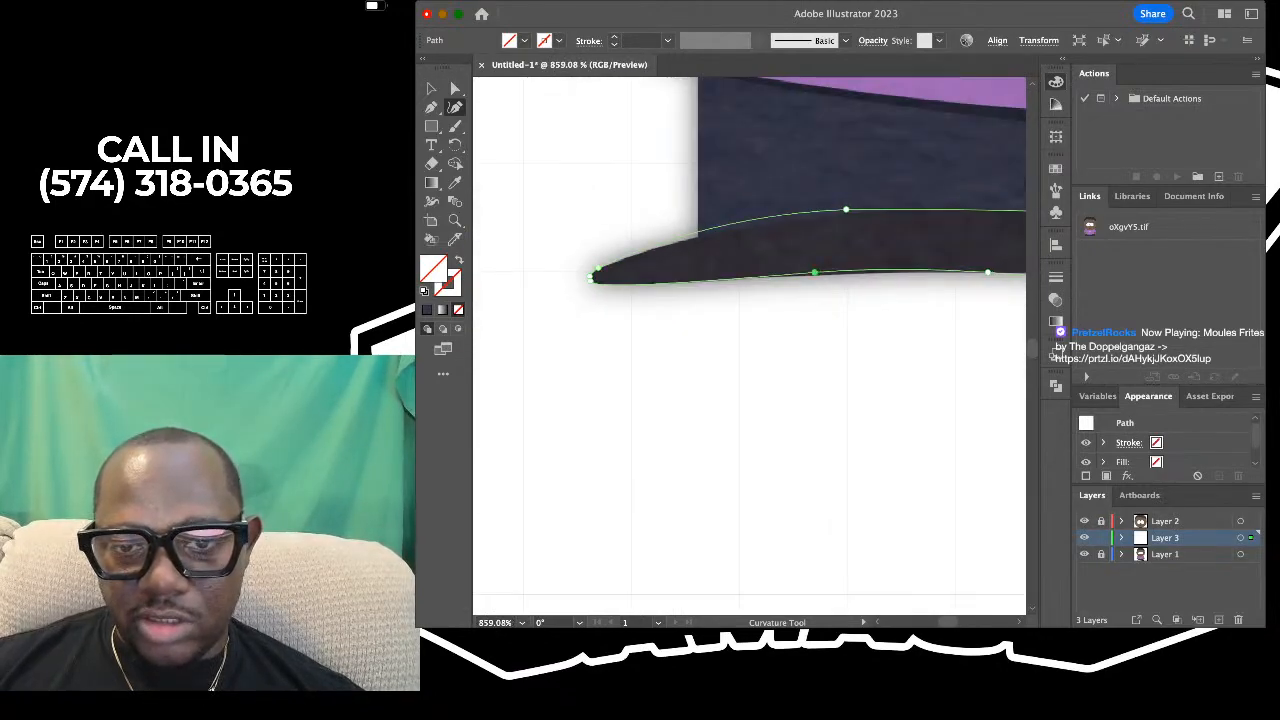
pyautogui.scroll(3, 742, 212)
pyautogui.moveTo(708, 236); pyautogui.dragTo(697, 248)
pyautogui.press('super+z')
pyautogui.click(754, 223)
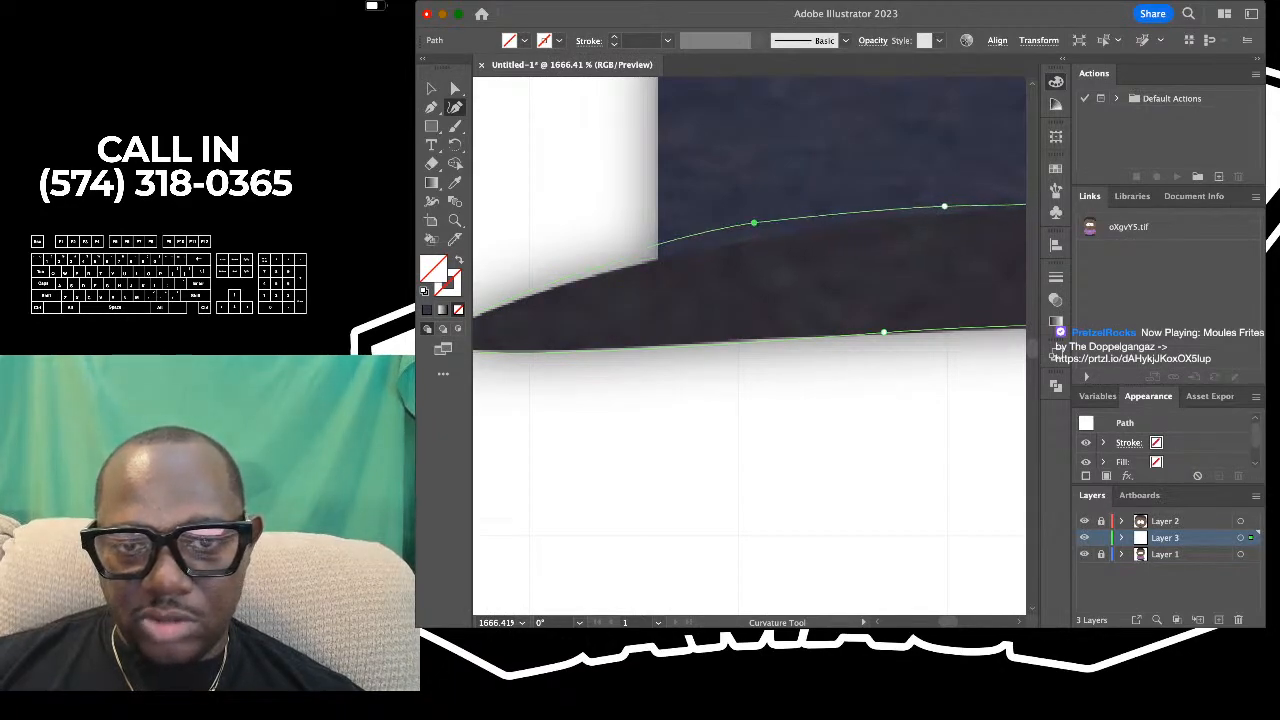
pyautogui.press('super+z')
# - Move the shoe's upper anchor to where the trousers' side meets the shoe, and add another anchor to fit the top edge
pyautogui.scroll(-2, 754, 224)
pyautogui.scroll(-1, 749, 345)
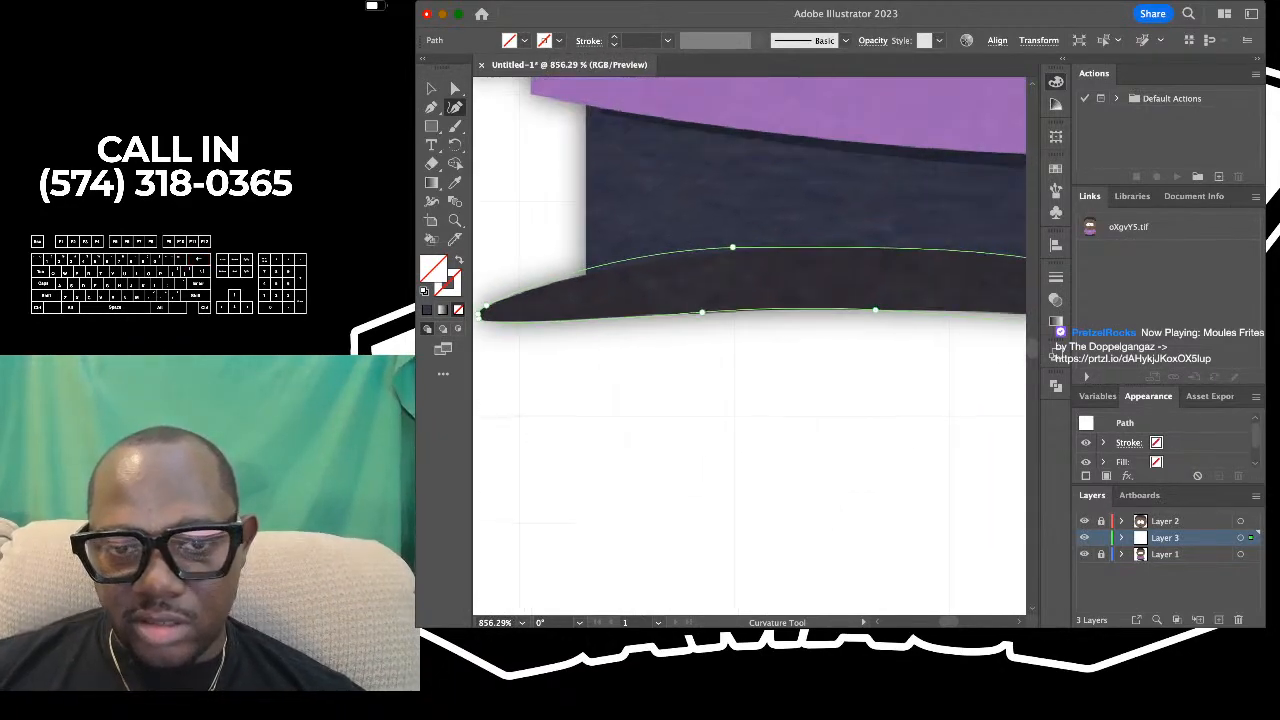
pyautogui.moveTo(732, 246); pyautogui.dragTo(586, 274)
pyautogui.moveTo(688, 268); pyautogui.dragTo(656, 260)
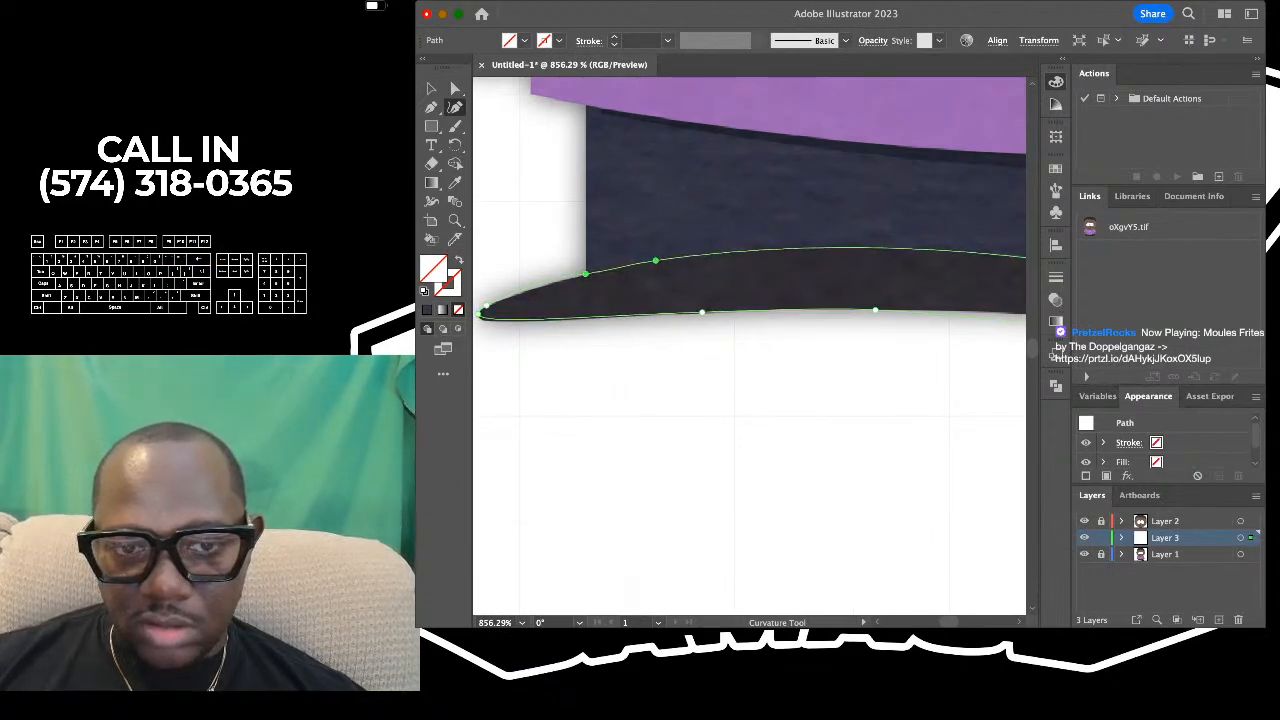
# - Reshape the shoe's inner end by repositioning its lower anchor and adding another on the underside to match the reference
pyautogui.scroll(-2, 749, 345)
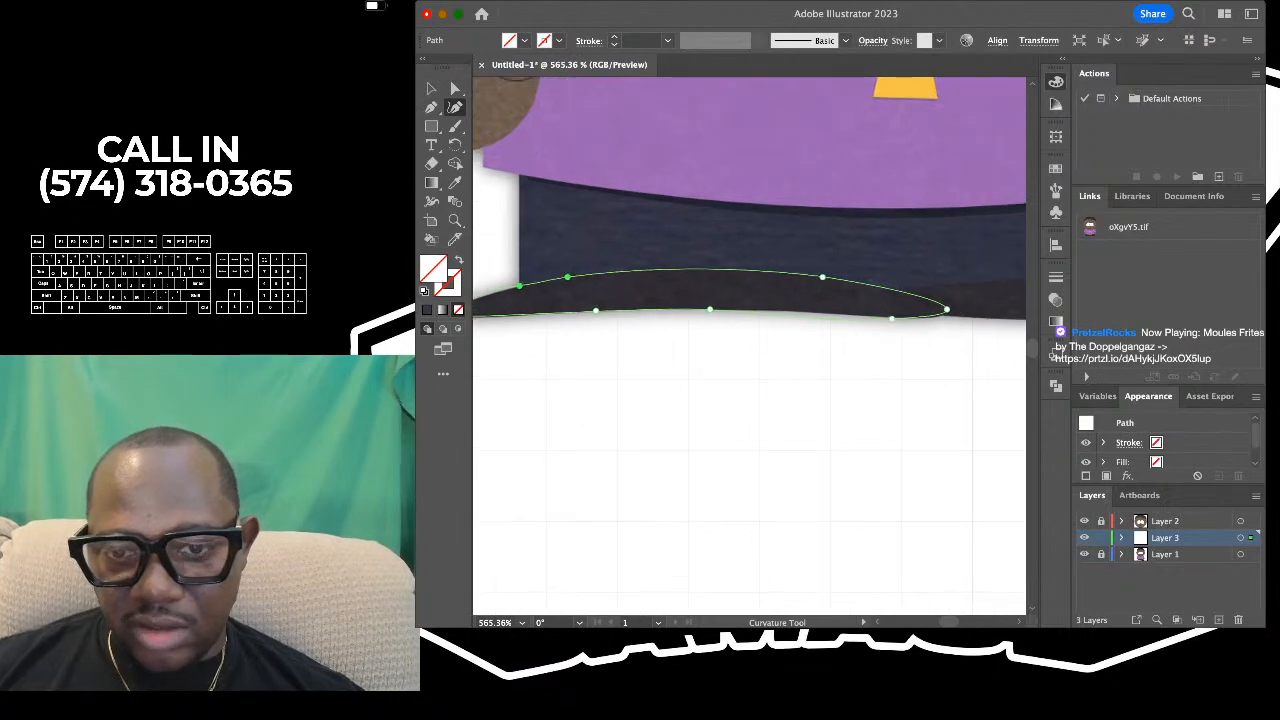
pyautogui.scroll(2, 852, 319)
pyautogui.moveTo(911, 318); pyautogui.dragTo(992, 310)
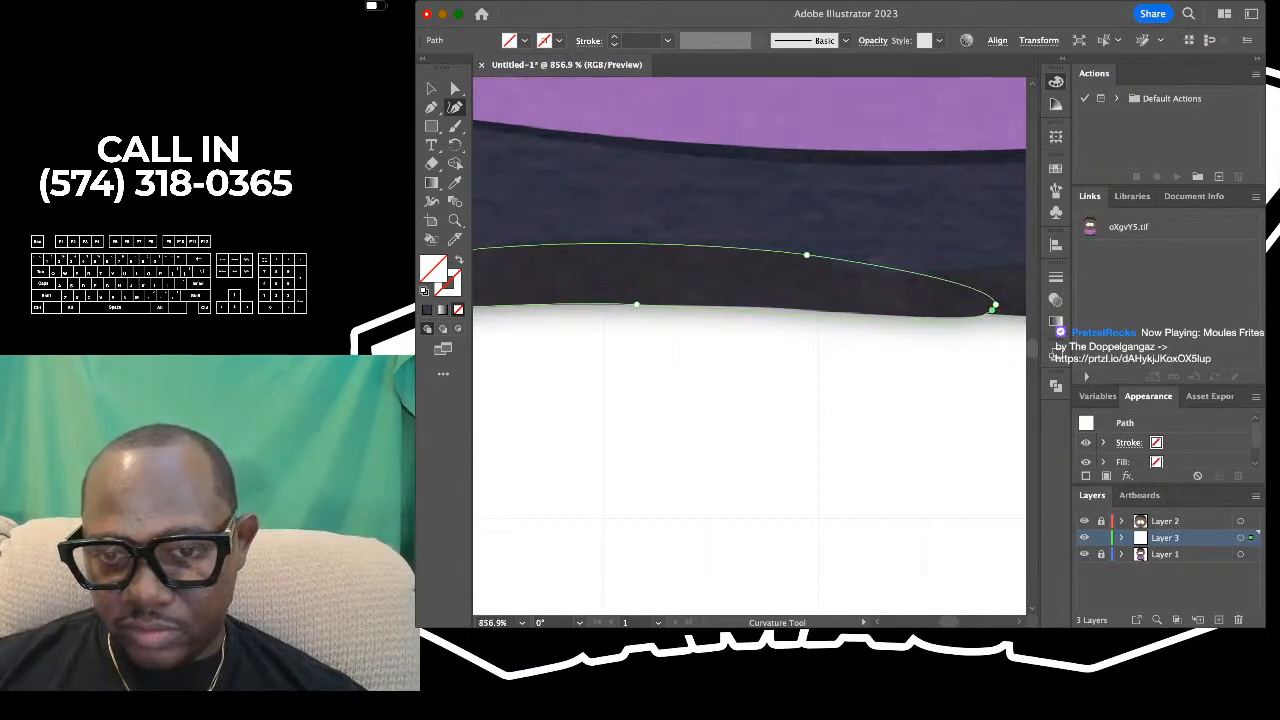
pyautogui.click(973, 317)
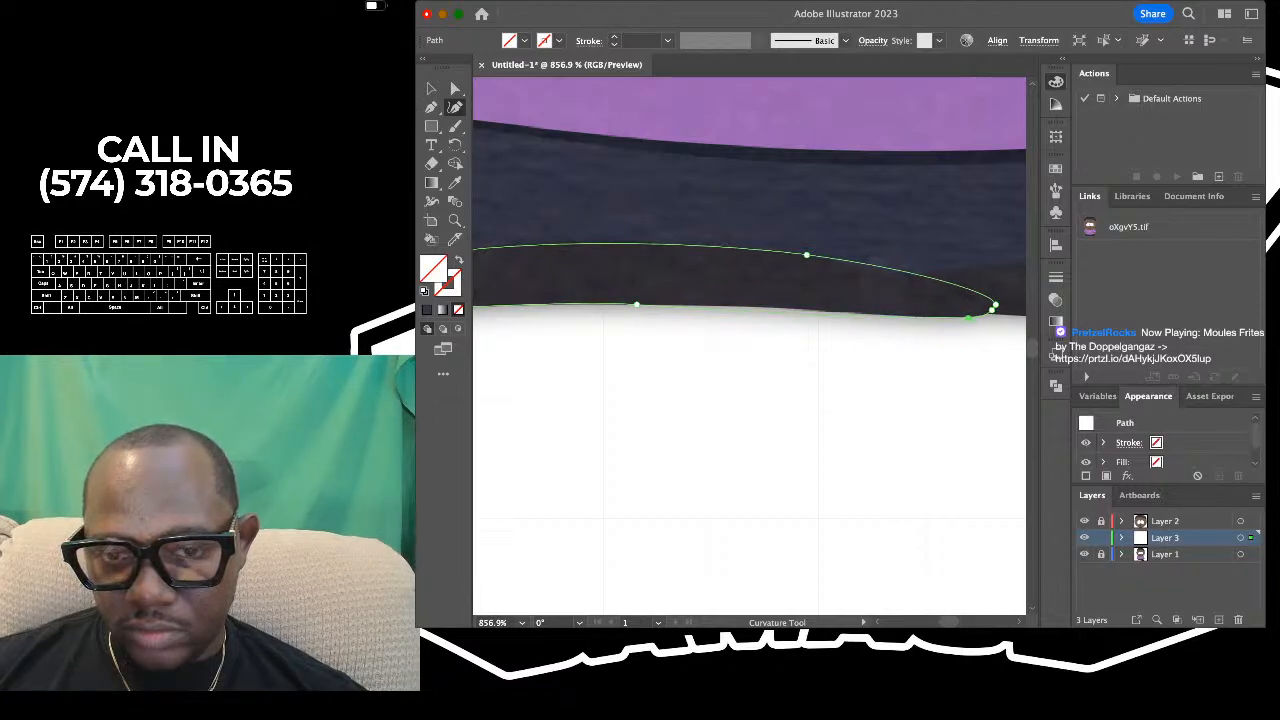
pyautogui.moveTo(968, 318); pyautogui.dragTo(965, 318)
# - Fine-tune the anchor points at the shoe's outer tip so the curve hugs the reference's rounded edge
pyautogui.scroll(-4, 966, 317)
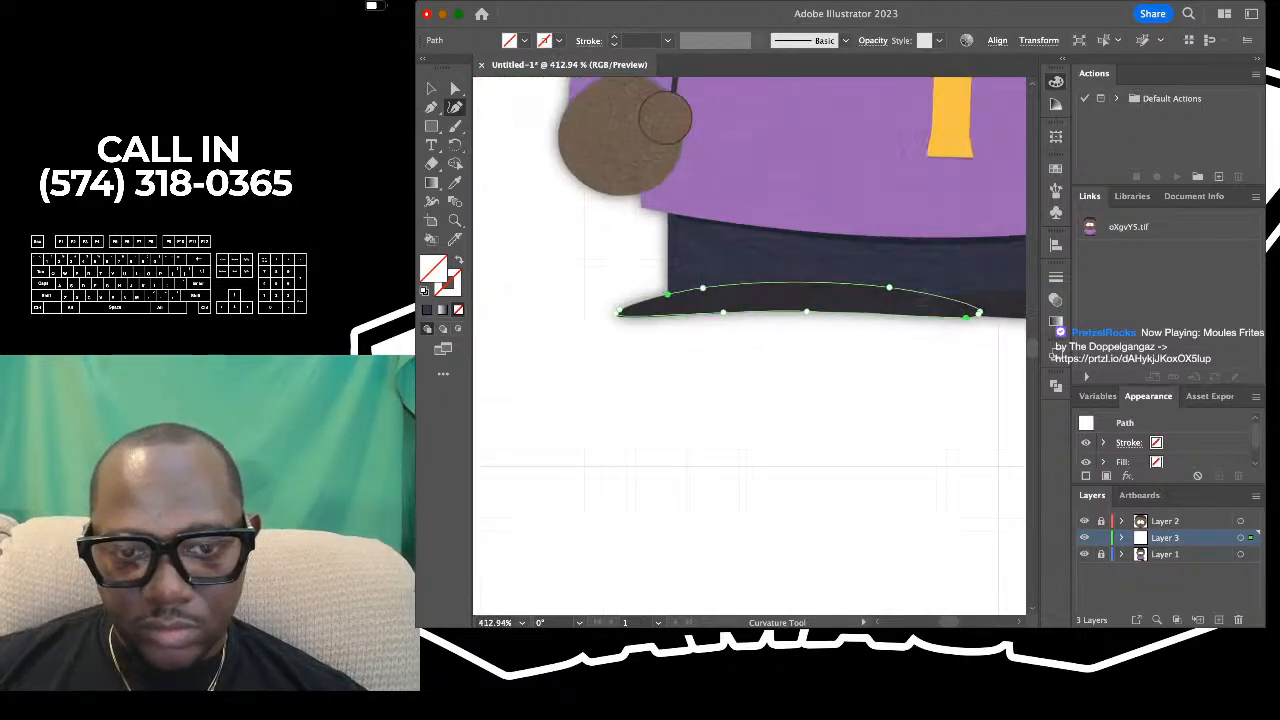
pyautogui.hscroll(-2, 966, 317)
pyautogui.scroll(6, 670, 295)
pyautogui.scroll(3, 656, 291)
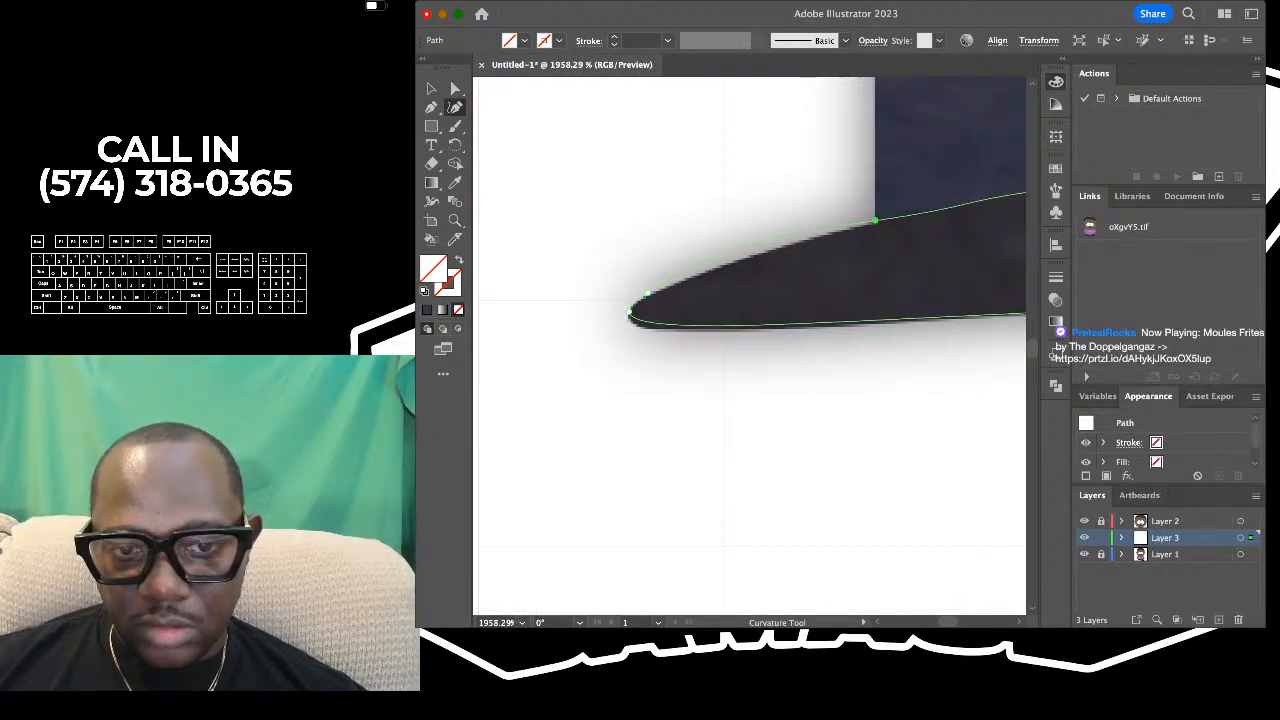
pyautogui.moveTo(648, 293)
pyautogui.mouseDown()
pyautogui.moveTo(628, 306)
pyautogui.moveTo(640, 293)
pyautogui.mouseUp()
pyautogui.scroll(3, 630, 305)
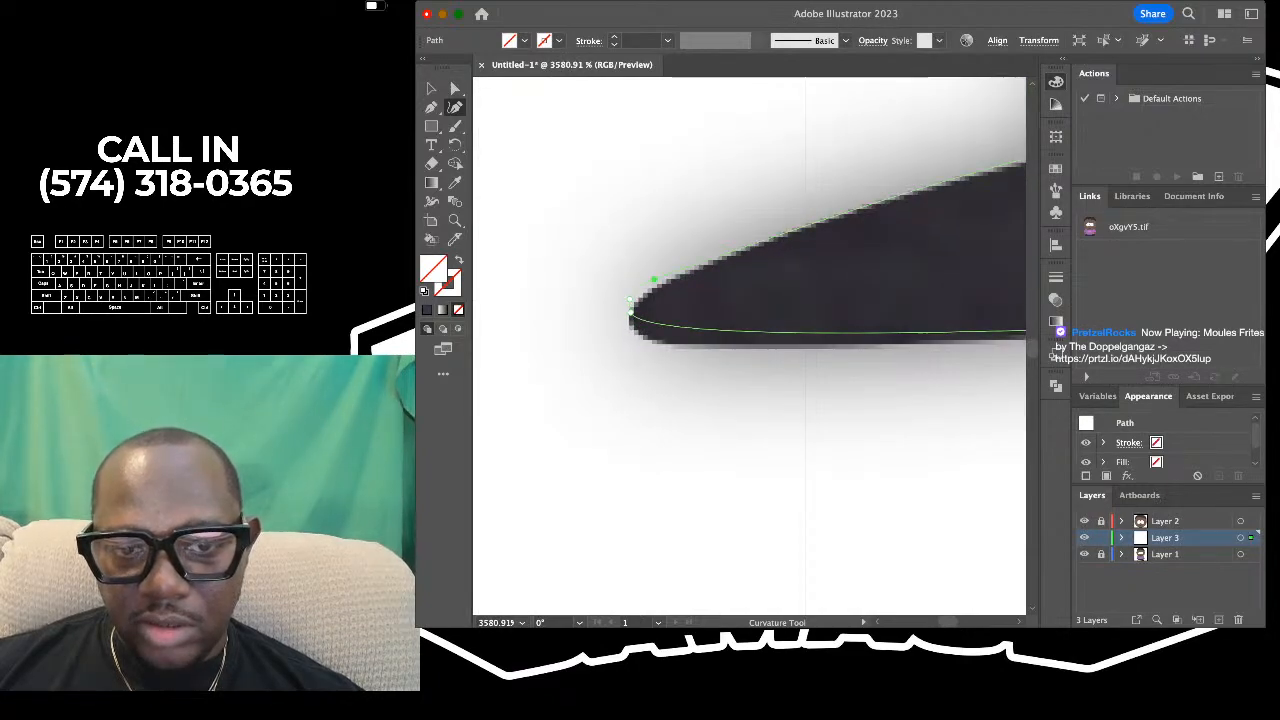
pyautogui.scroll(-4, 632, 312)
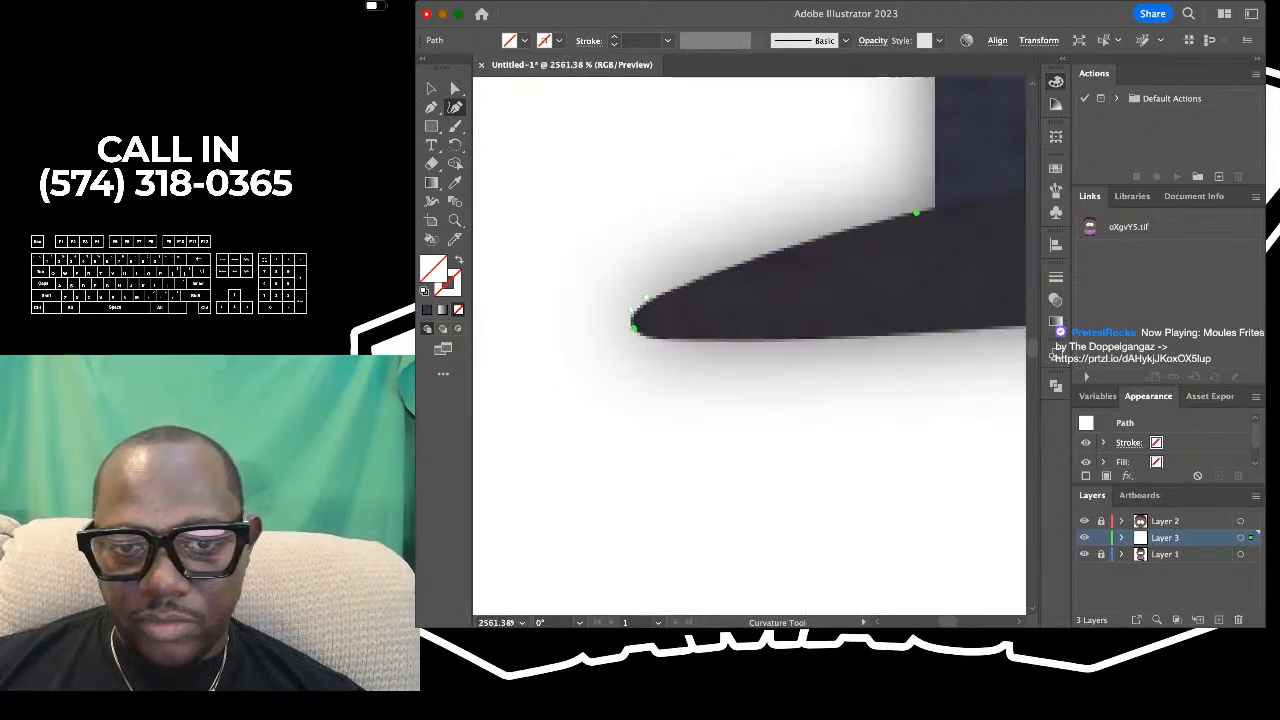
# - Check the finished left shoe outline against the whole body and deselect it
pyautogui.scroll(-6, 633, 324)
pyautogui.hscroll(3, 633, 326)
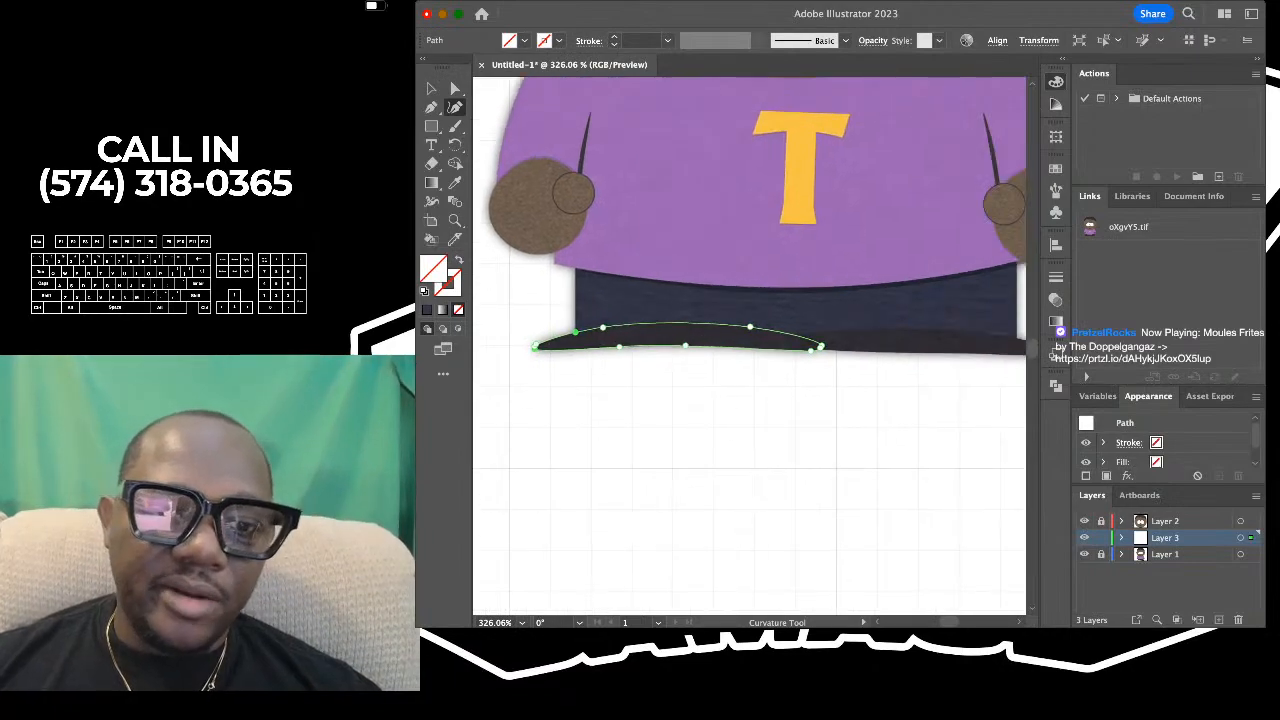
pyautogui.scroll(2, 628, 334)
pyautogui.scroll(-5, 555, 343)
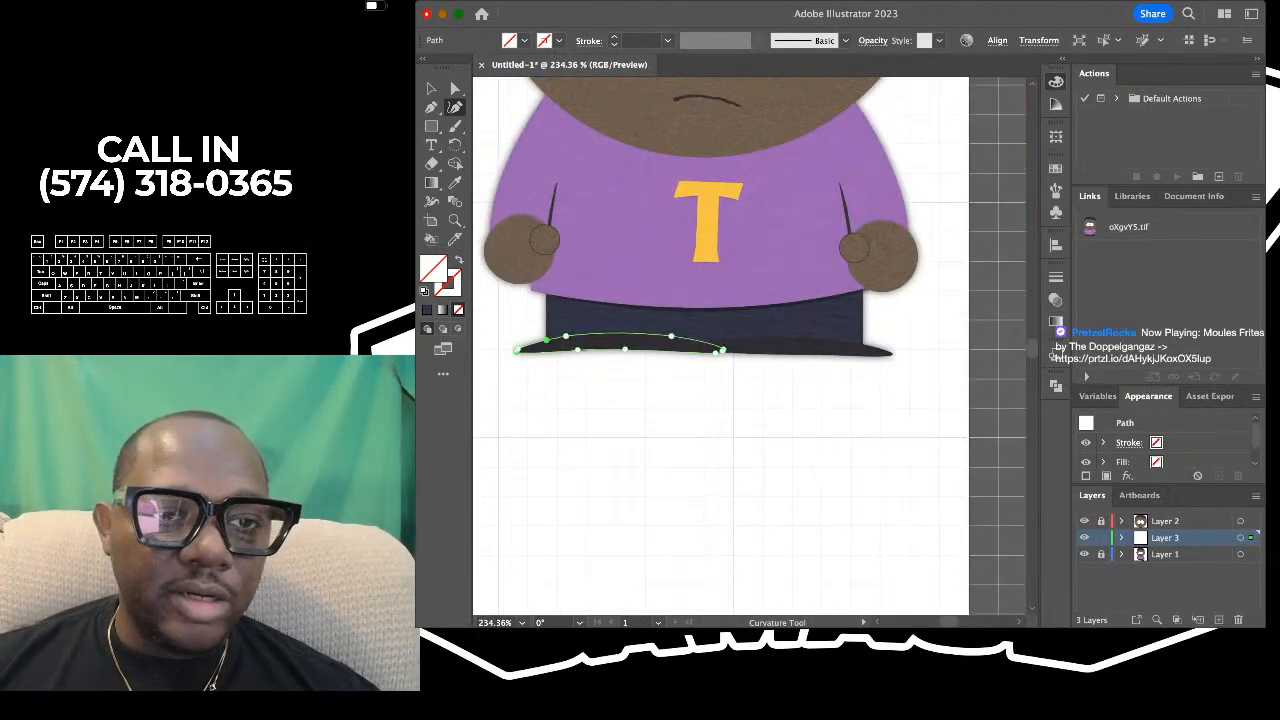
pyautogui.press('v')
pyautogui.press('super+shift+a')
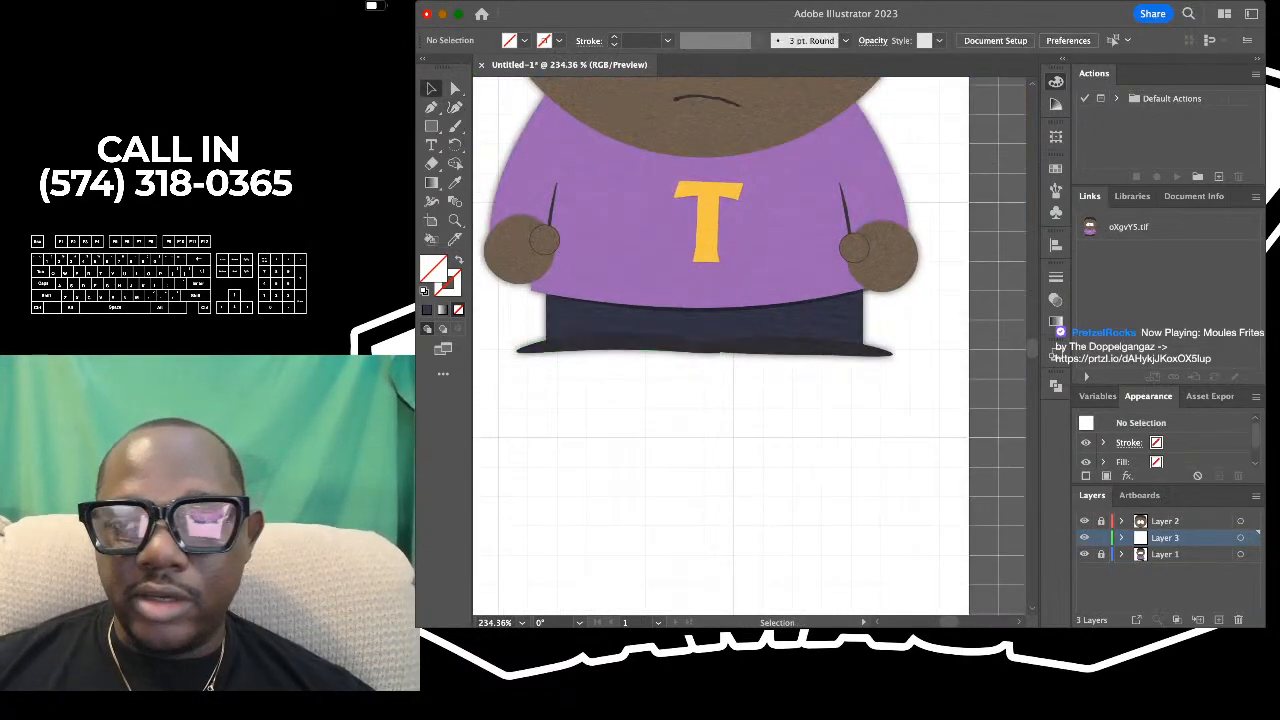
# - Check the traced trousers and left shoe outlines against the reference body
pyautogui.scroll(2, 535, 323)
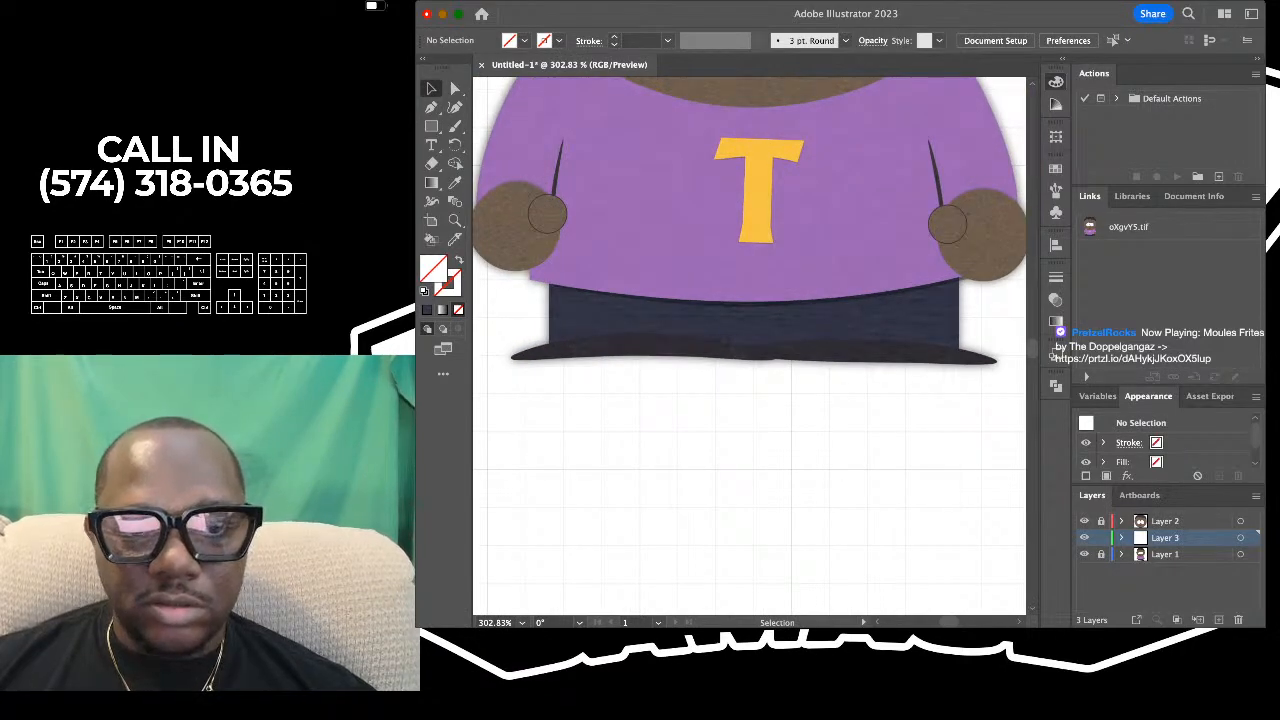
pyautogui.moveTo(631, 421); pyautogui.dragTo(700, 340)
pyautogui.scroll(3, 660, 378)
pyautogui.scroll(-5, 655, 381)
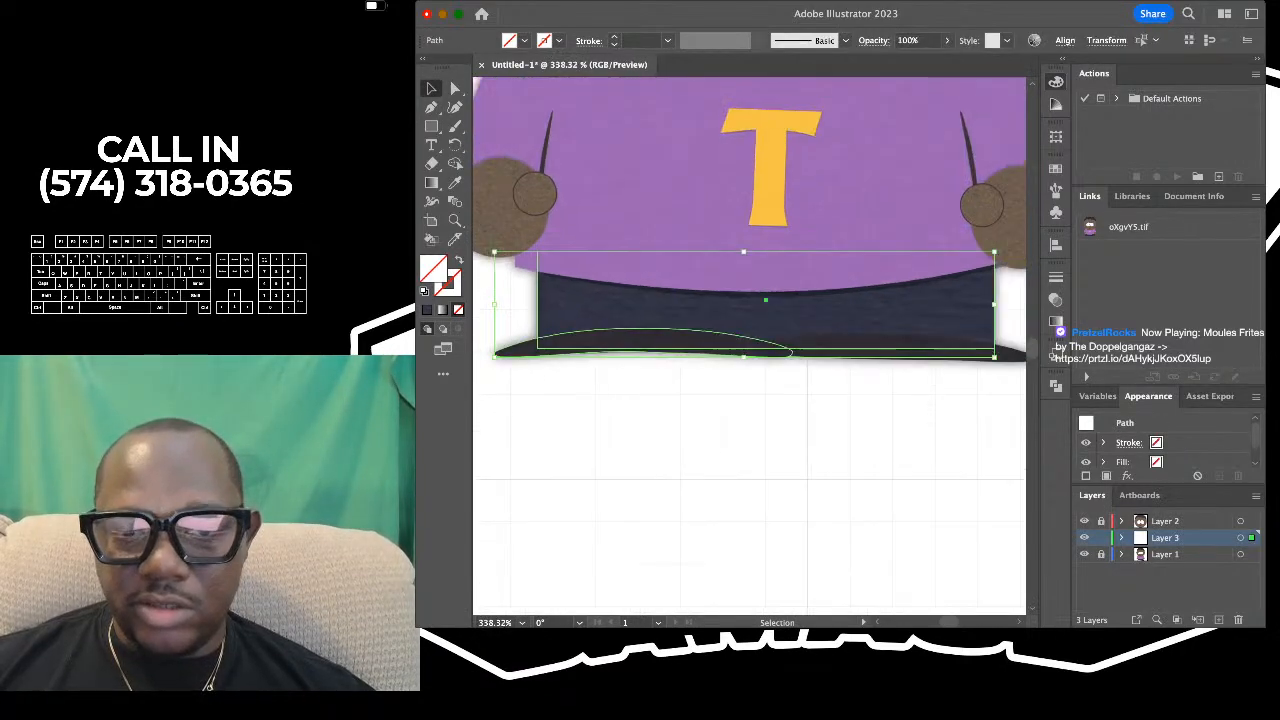
pyautogui.hscroll(1, 655, 381)
pyautogui.scroll(1, 645, 378)
pyautogui.scroll(-3, 655, 382)
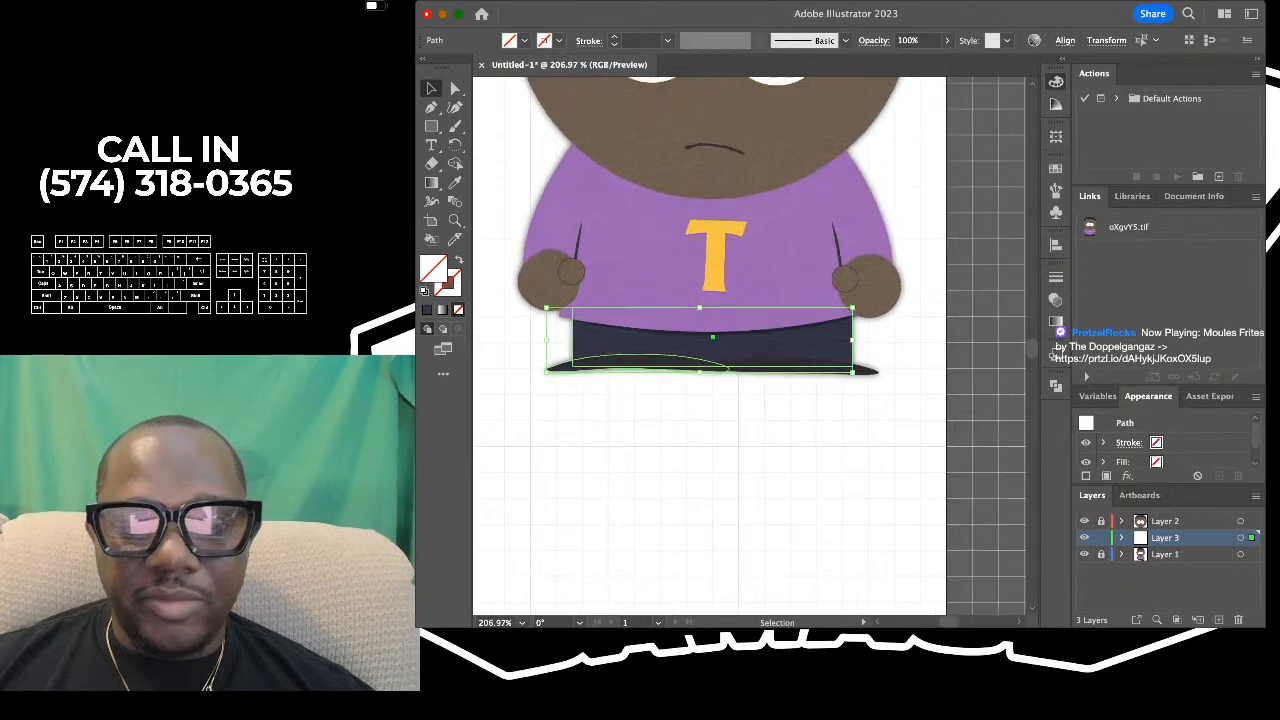
pyautogui.click(659, 396)
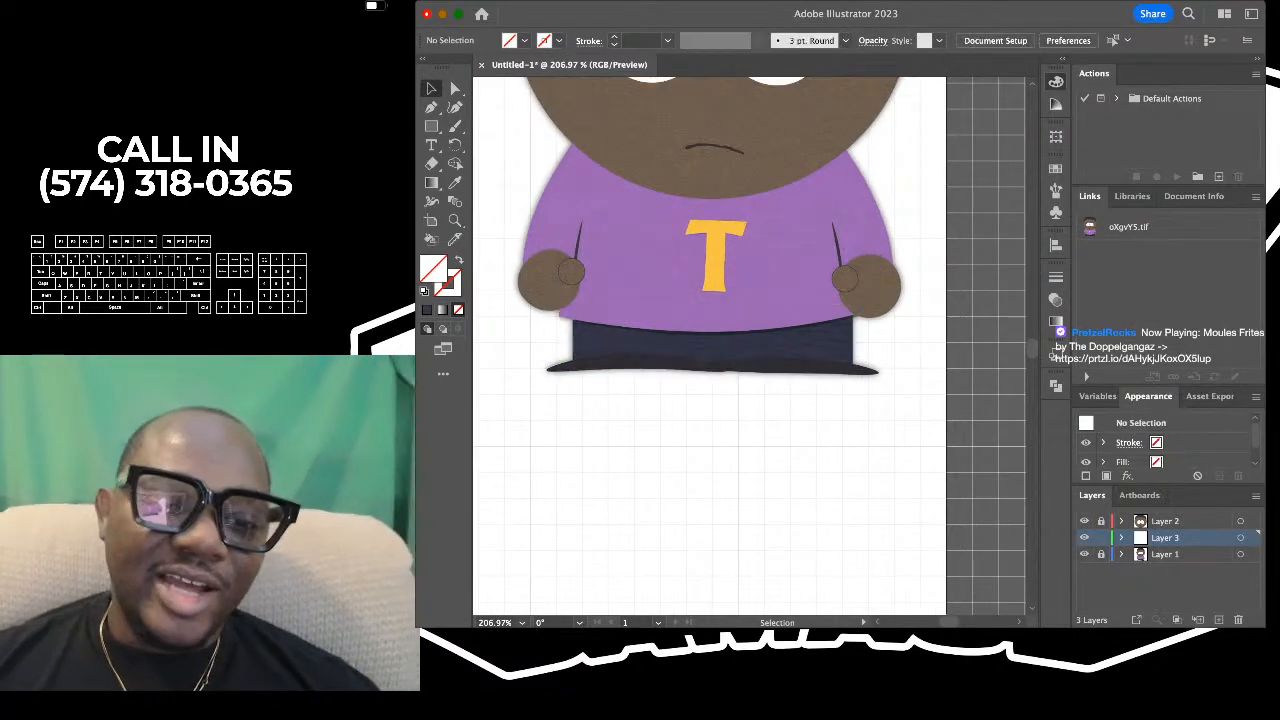
# - Select the left shoe outline on its own and copy it
pyautogui.click(662, 366)
pyautogui.scroll(3, 645, 370)
pyautogui.scroll(-3, 652, 372)
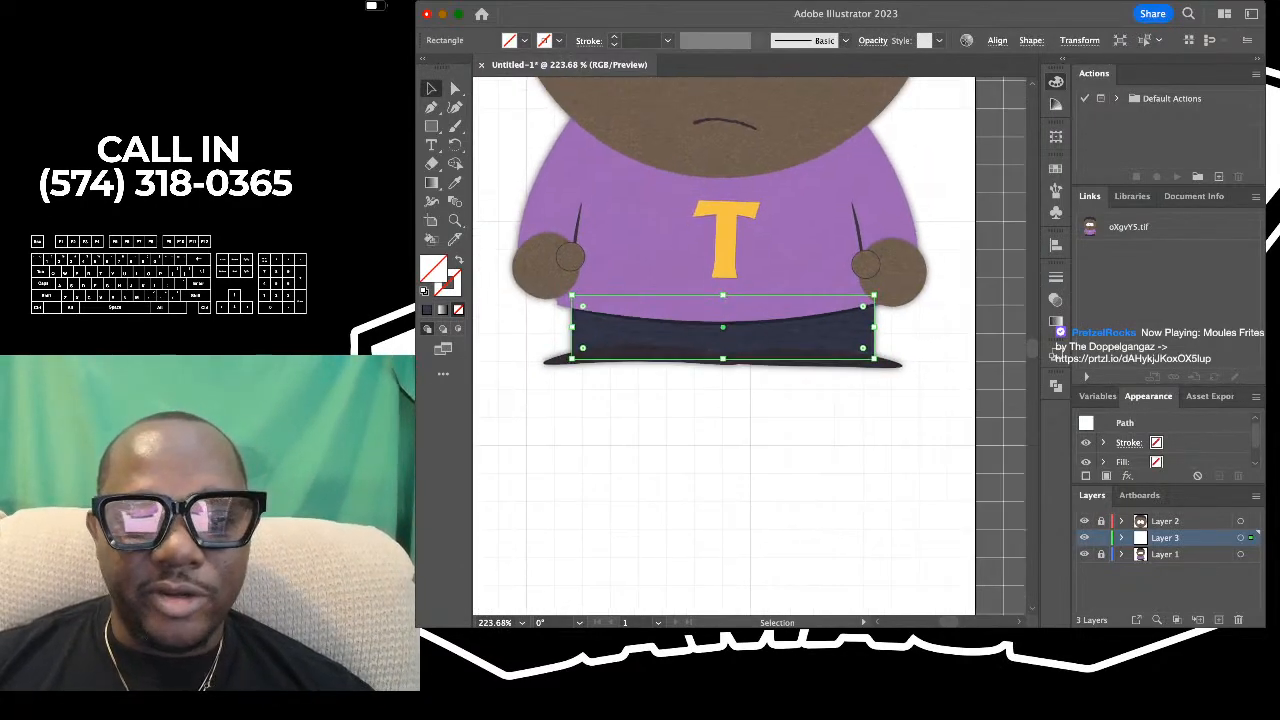
pyautogui.scroll(-1, 655, 375)
pyautogui.click(656, 385)
pyautogui.click(657, 342)
pyautogui.scroll(3, 657, 346)
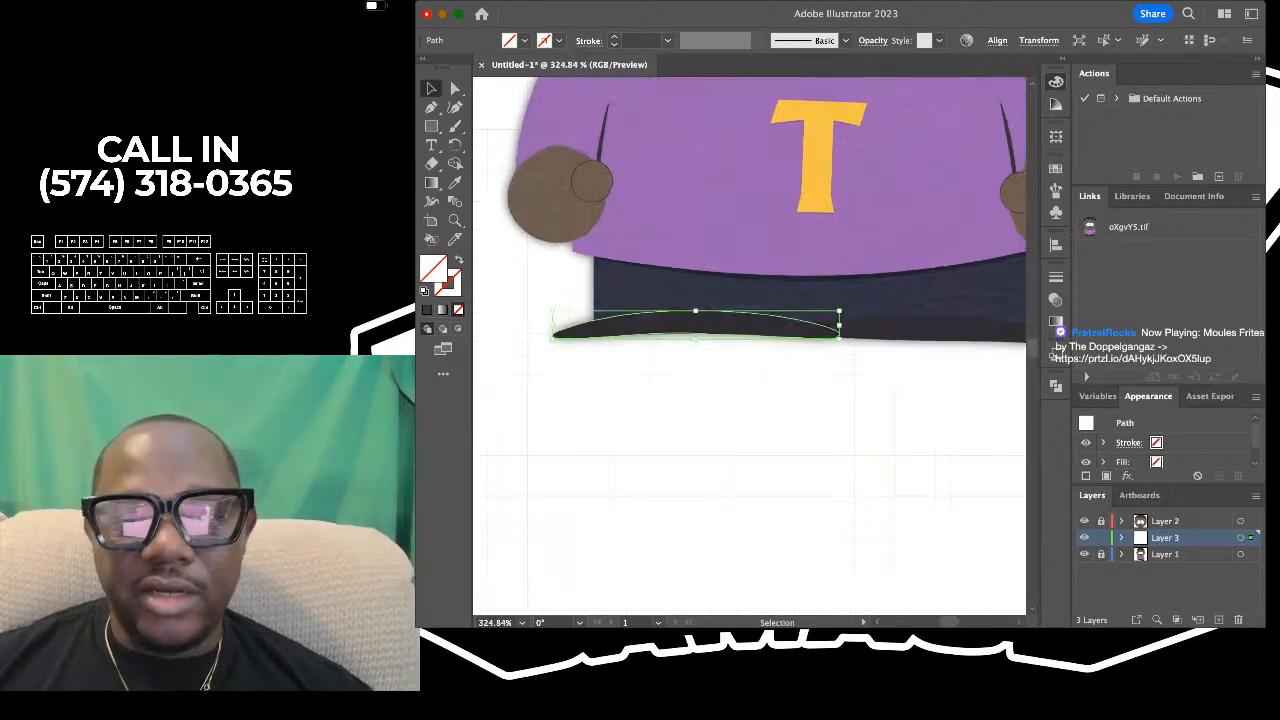
pyautogui.hscroll(1, 657, 346)
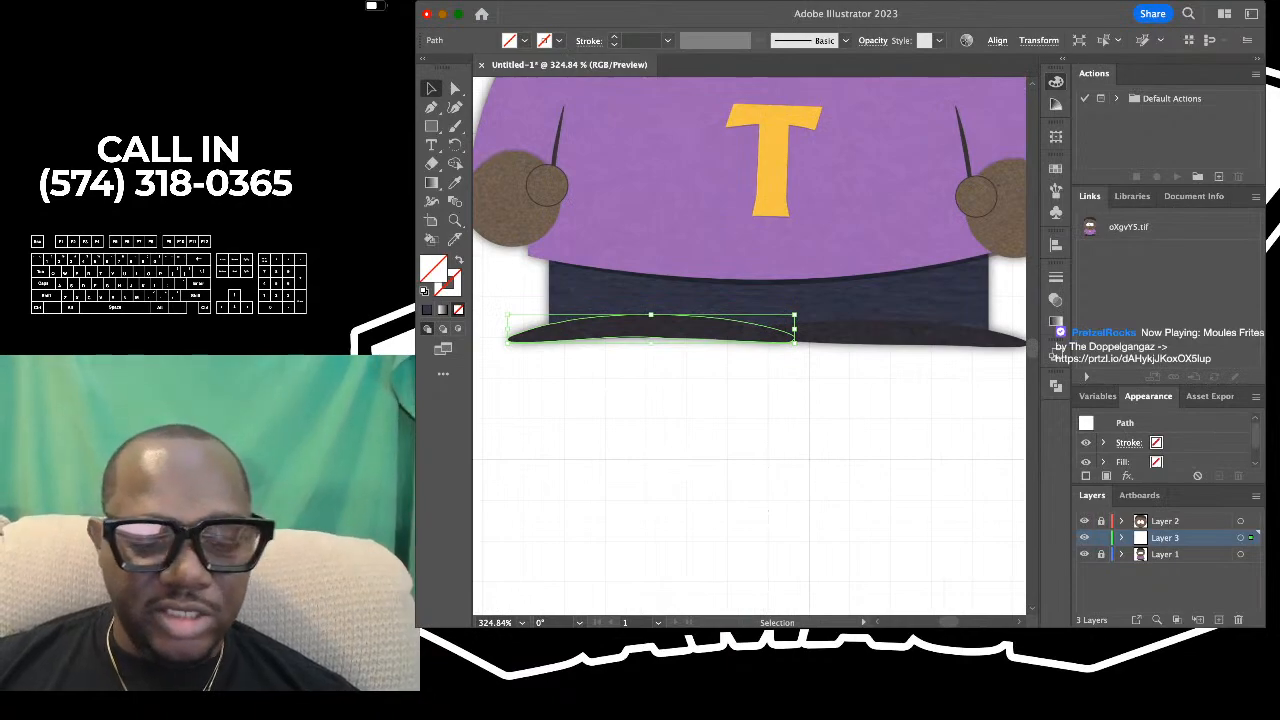
pyautogui.press('a')
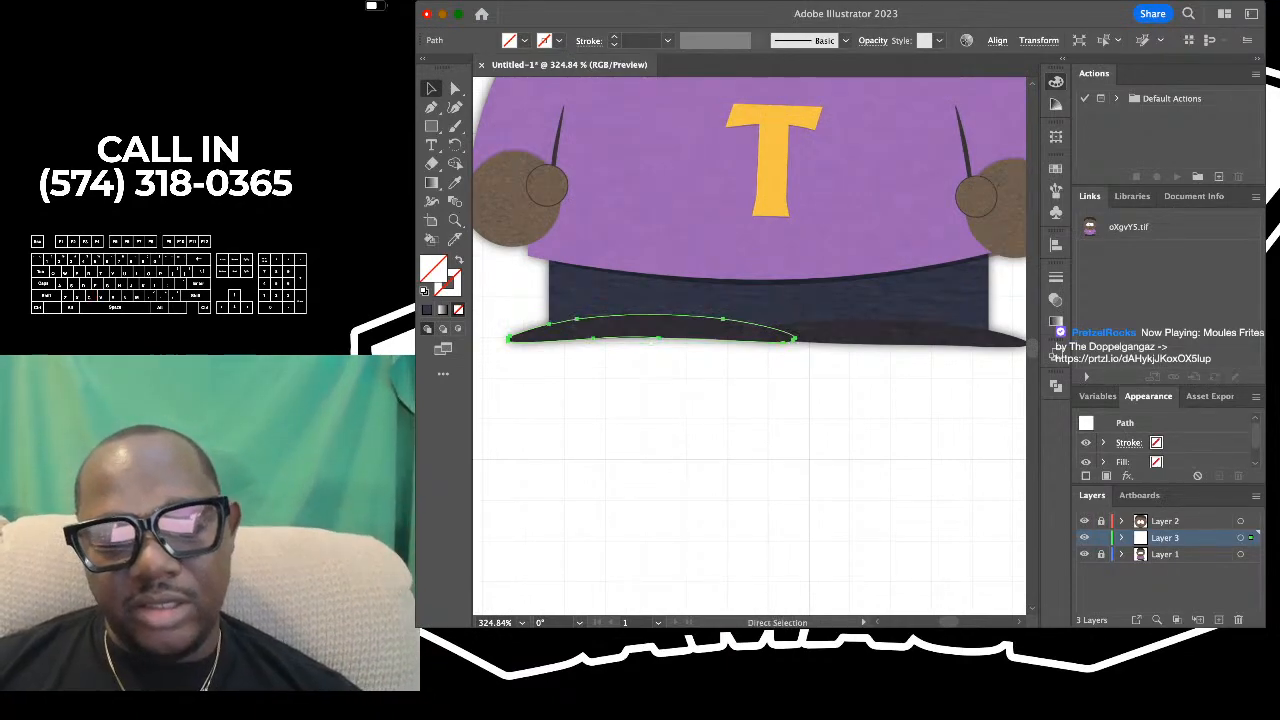
pyautogui.press('v')
pyautogui.hscroll(2, 749, 345)
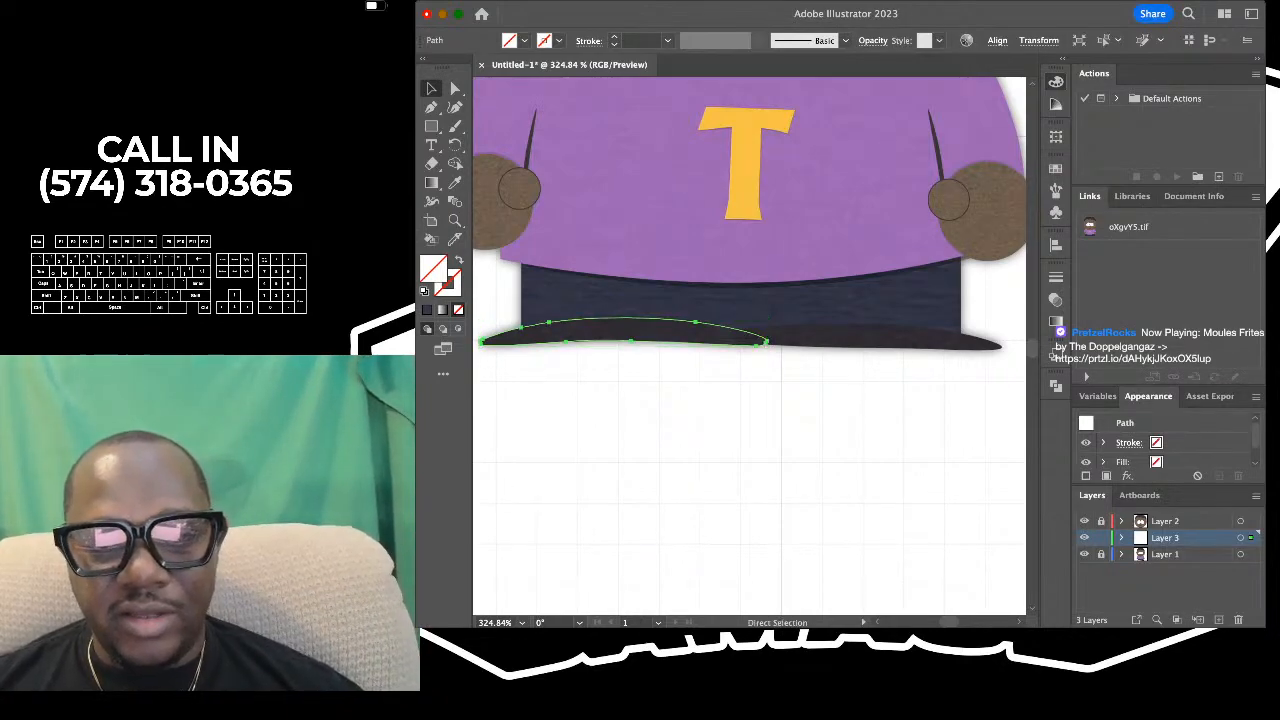
pyautogui.press('super+v')
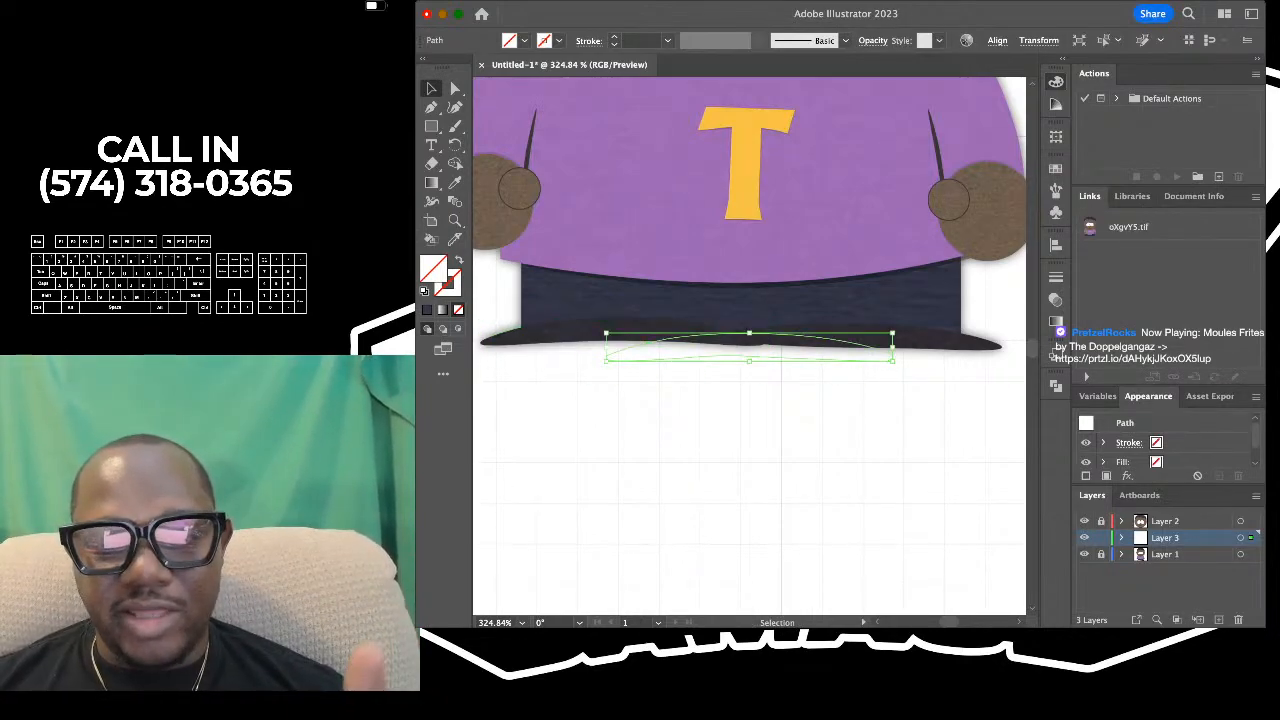
pyautogui.press('a')
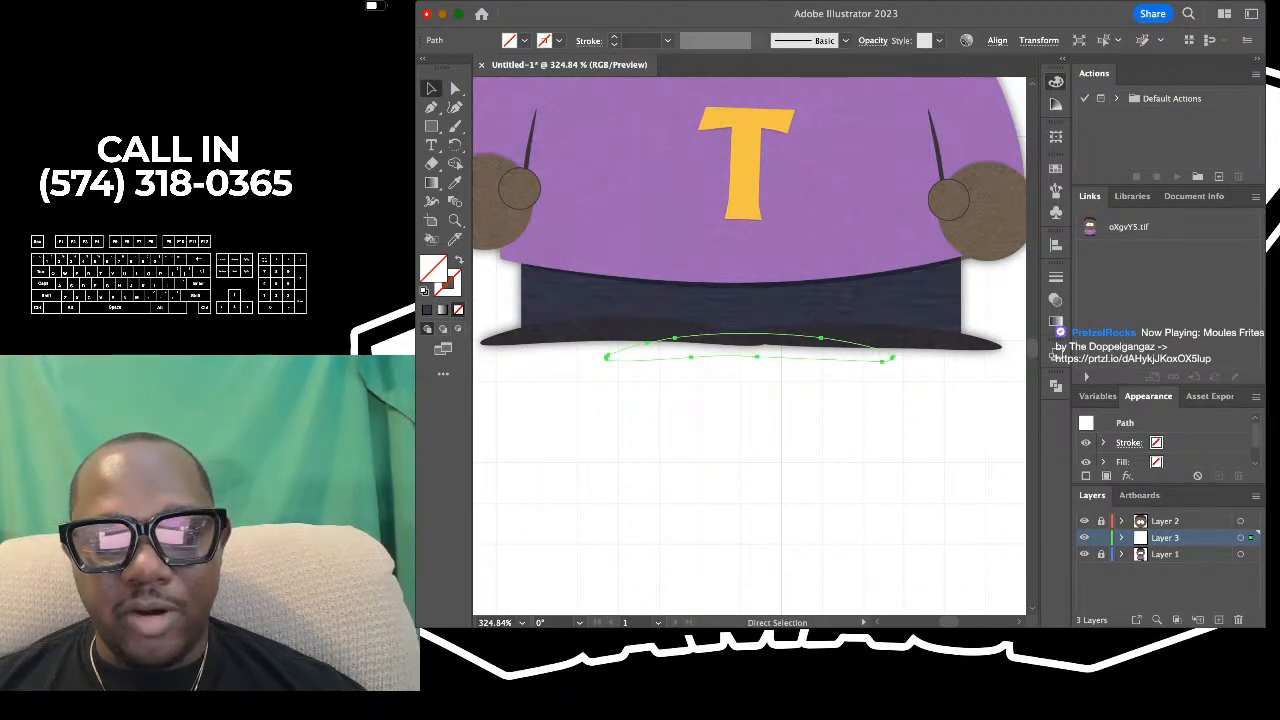
pyautogui.press('super+z')
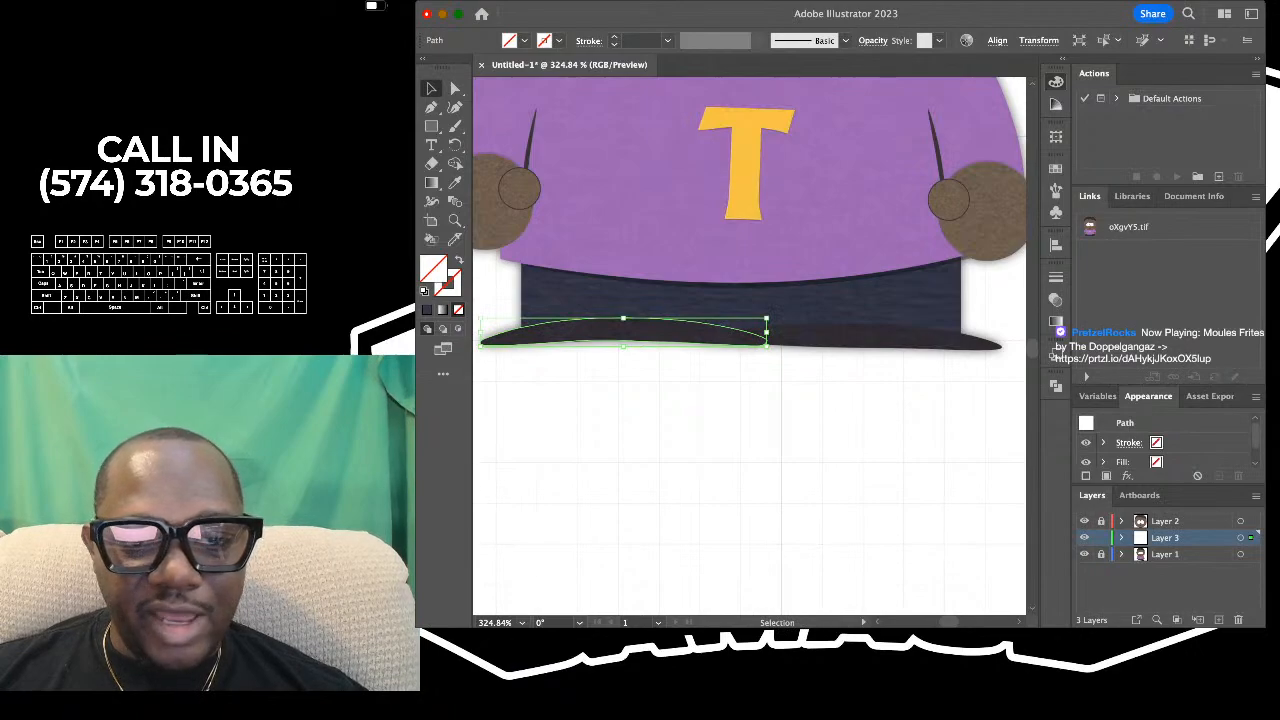
# - Duplicate the left shoe outline in place and shift the copy across to the right shoe
pyautogui.press('super+shift+a')
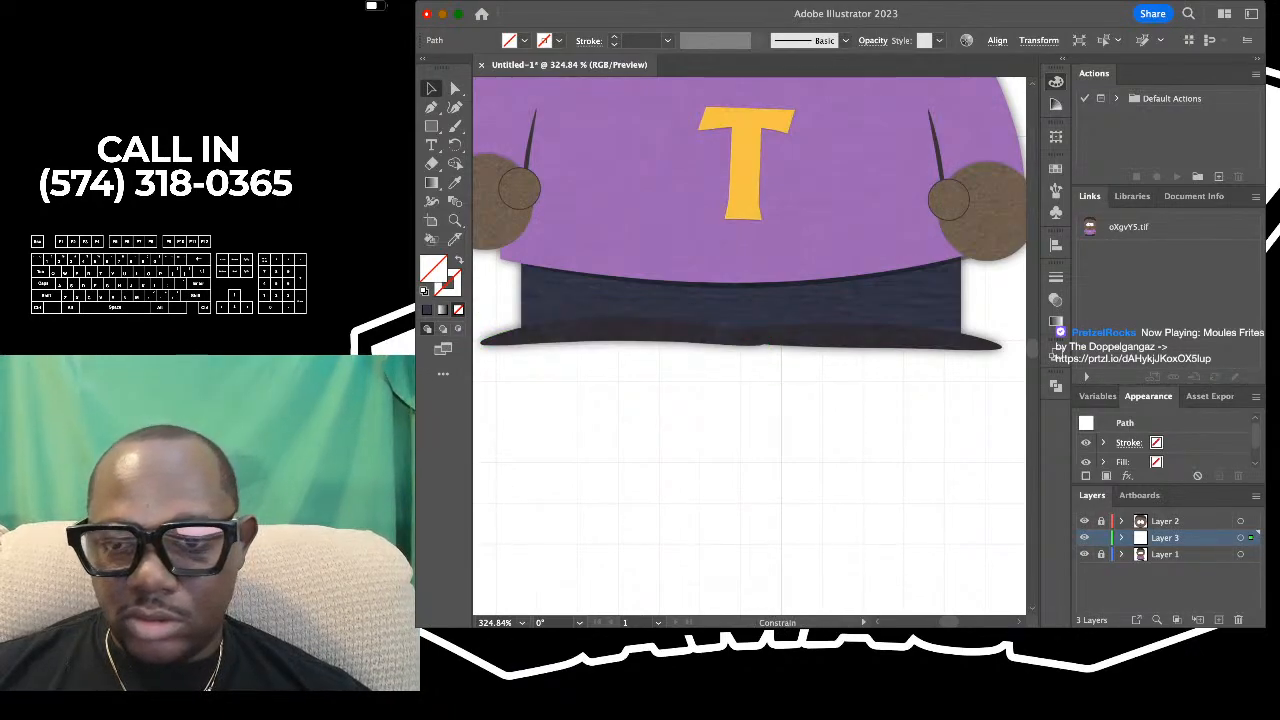
pyautogui.hotkey('shift', 'Right')
pyautogui.press('Right')
pyautogui.press('Right')
pyautogui.press('Right')
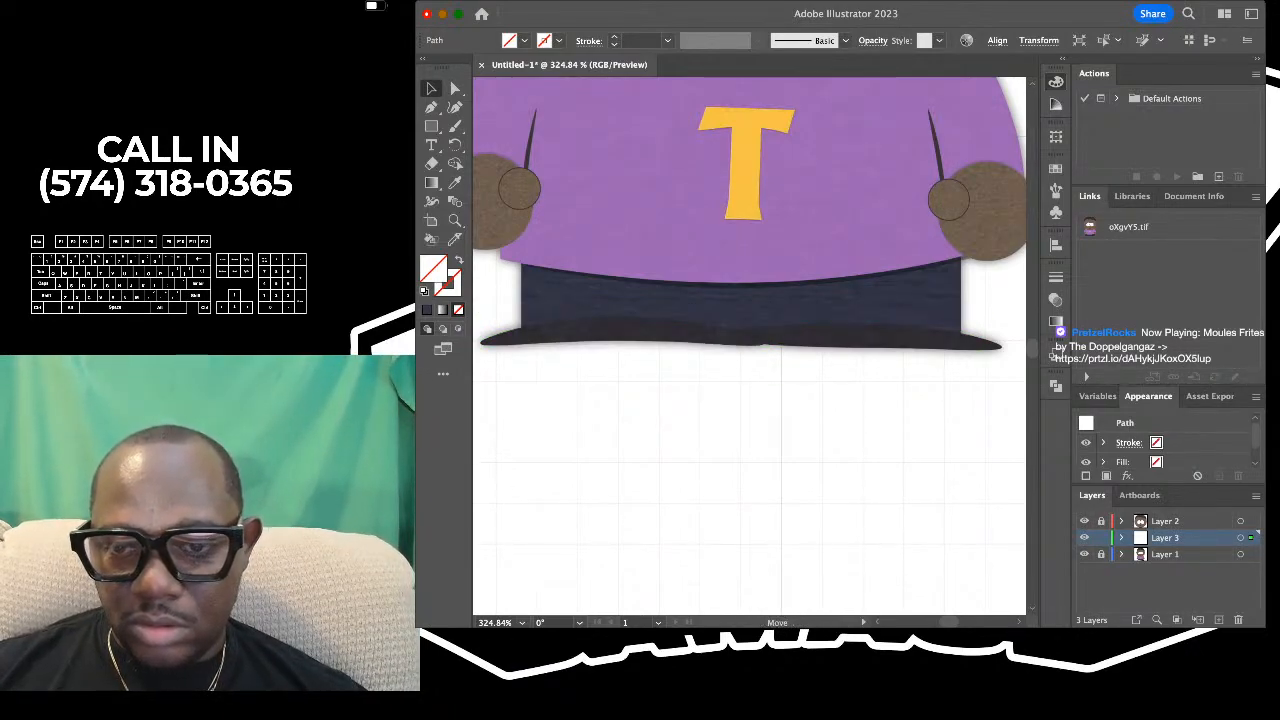
# - Nudge the copied shoe outline right and down until its outer end lines up with the right shoe's tip
pyautogui.scroll(3, 966, 322)
pyautogui.hscroll(2, 966, 322)
pyautogui.scroll(-2, 966, 322)
pyautogui.scroll(3, 966, 322)
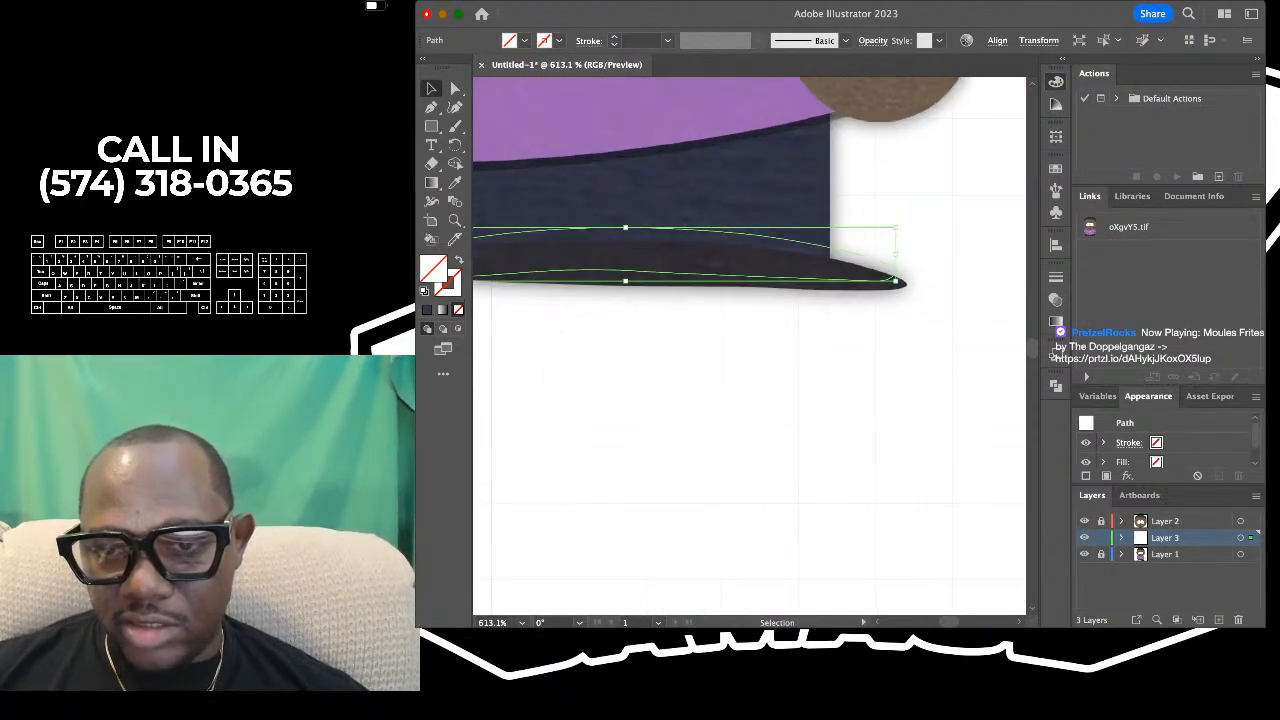
pyautogui.press('Right')
pyautogui.press('Right')
pyautogui.press('Down')
pyautogui.press('Down')
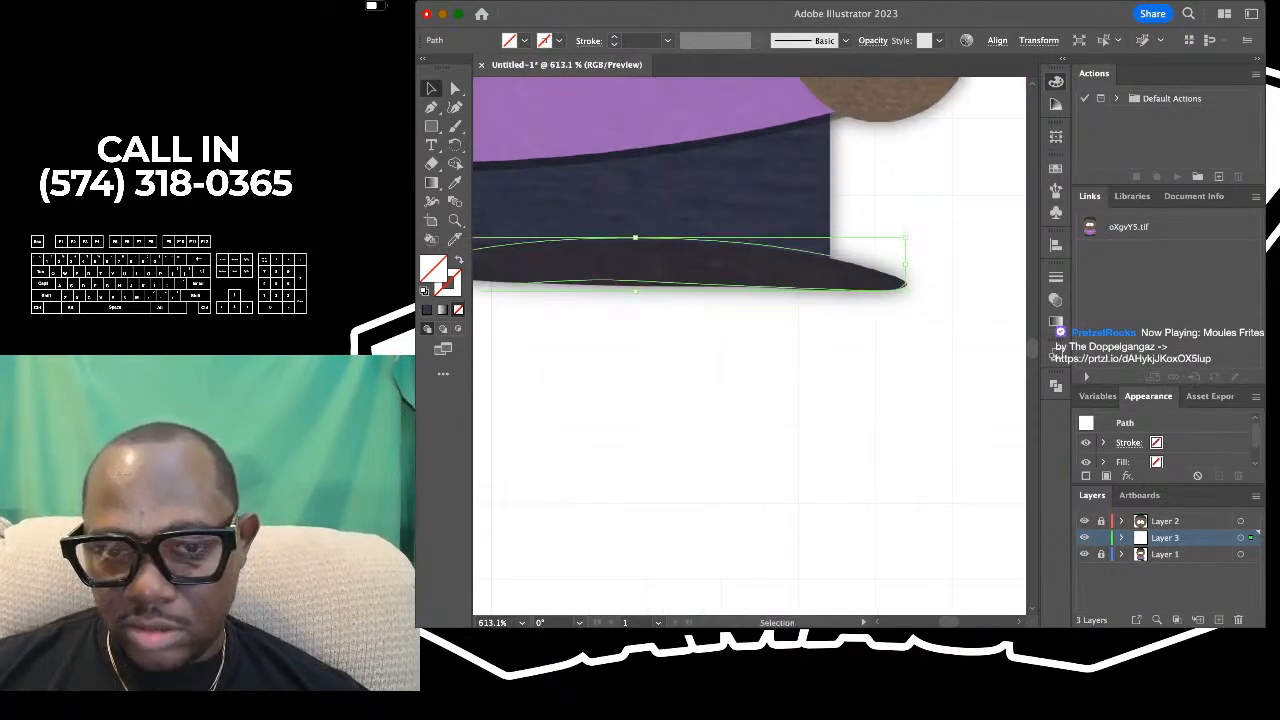
pyautogui.press('Right')
pyautogui.press('Down')
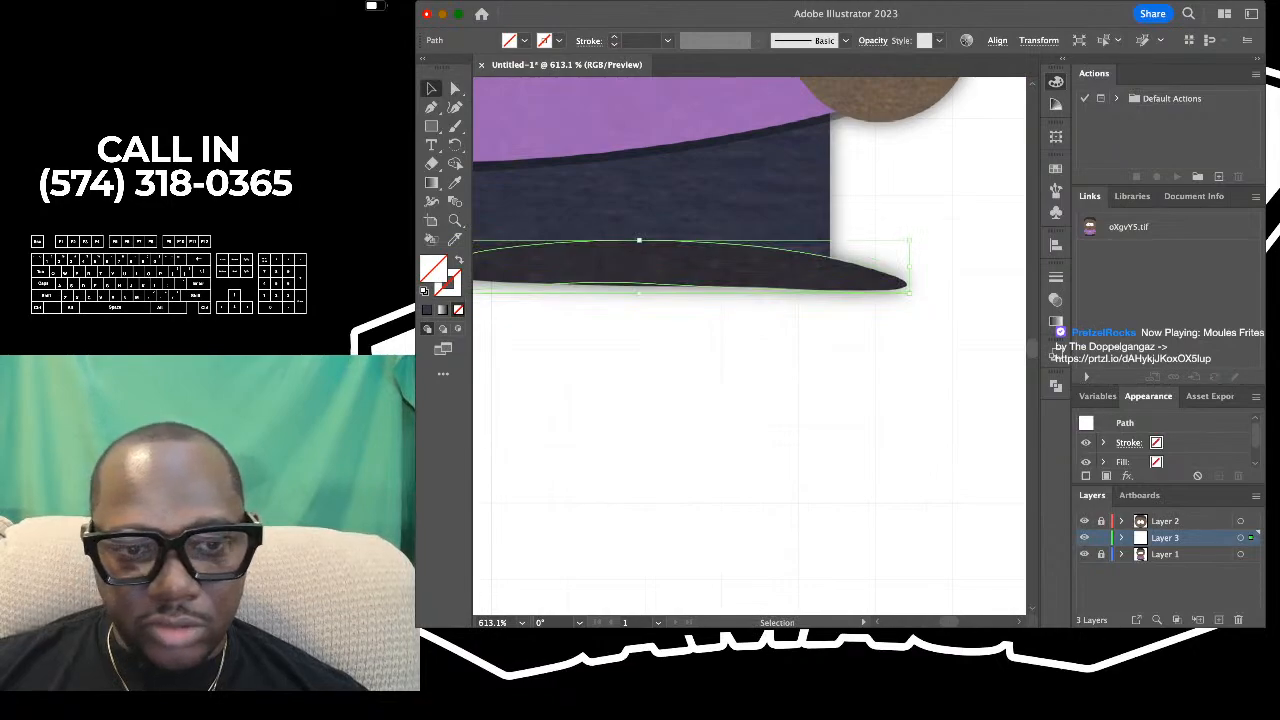
# - Compare both shoe outlines and the trousers with the reference, leaving nothing selected
pyautogui.scroll(-4, 876, 315)
pyautogui.hscroll(-5, 749, 345)
pyautogui.moveTo(840, 312); pyautogui.dragTo(884, 258)
pyautogui.scroll(-2, 749, 345)
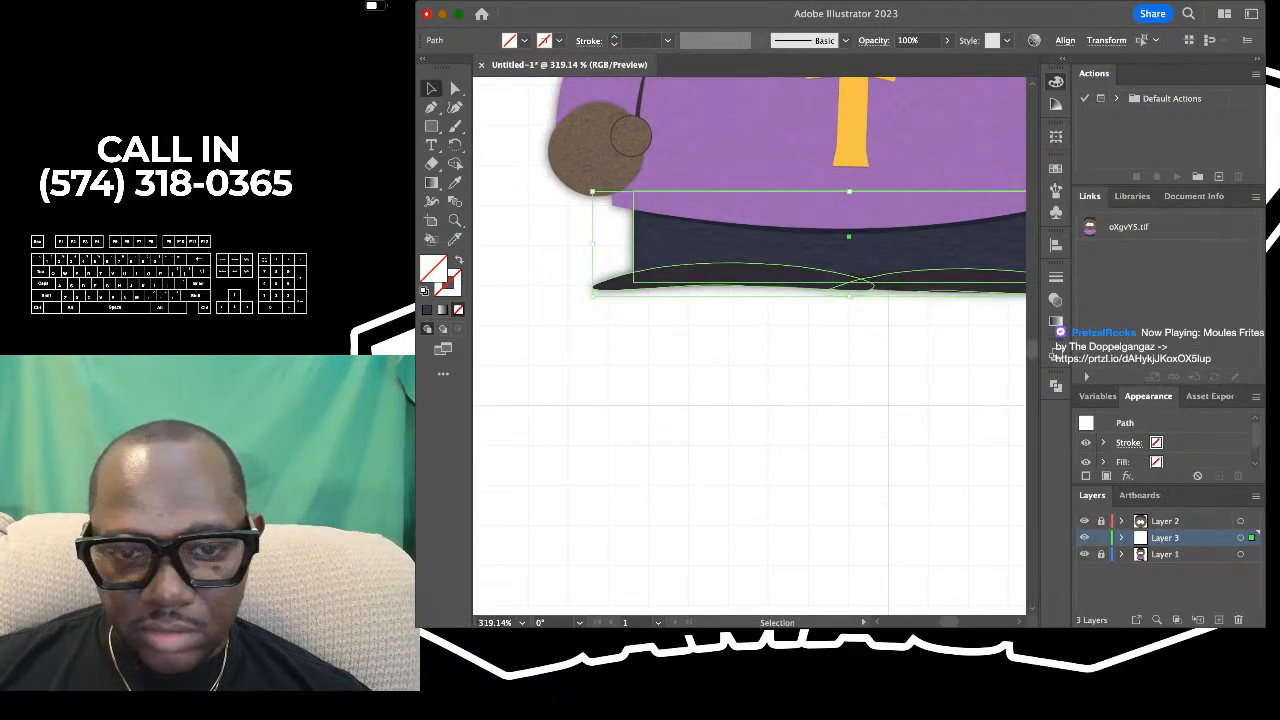
pyautogui.hscroll(5, 749, 345)
pyautogui.scroll(4, 561, 284)
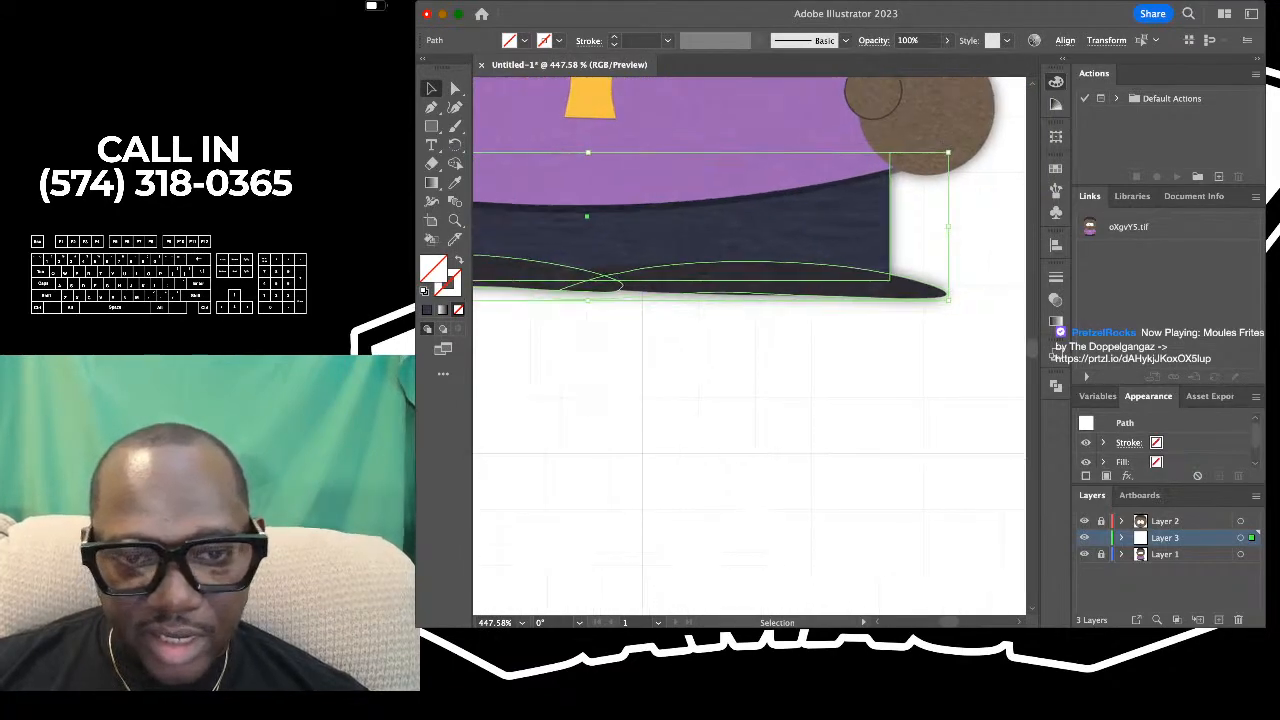
pyautogui.click(562, 350)
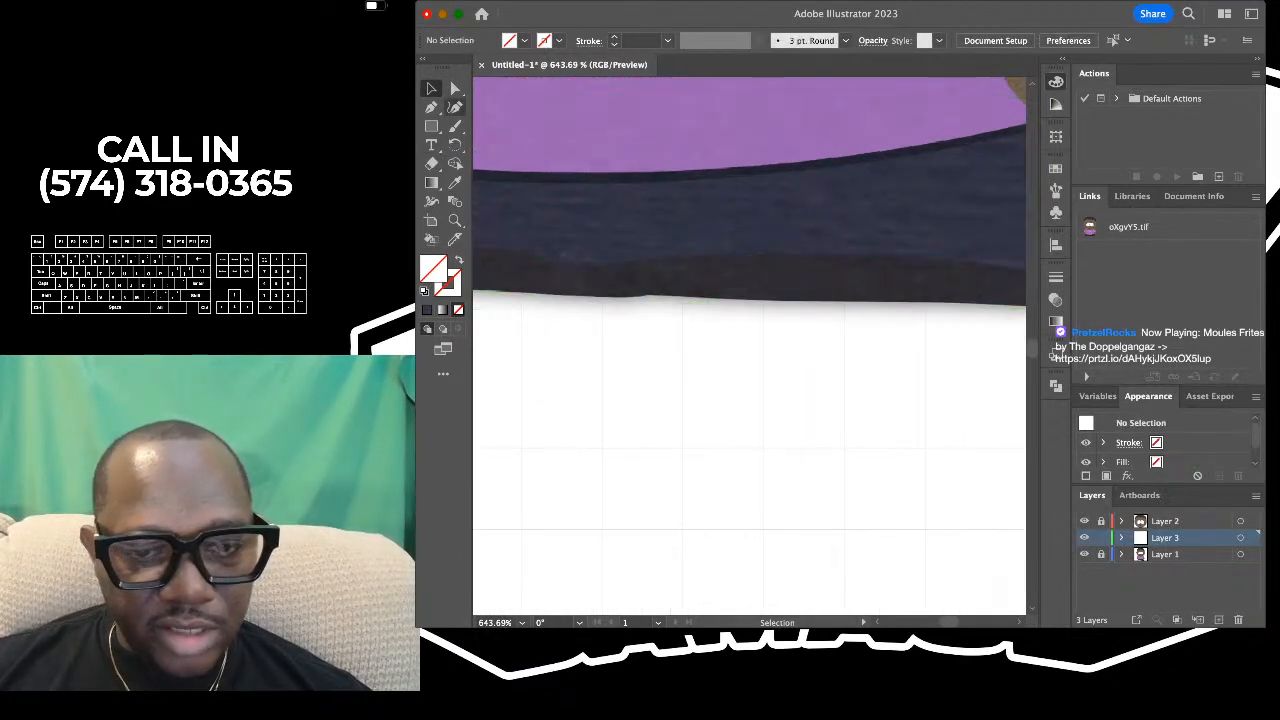
# - Select the right shoe outline for Curvature tool editing and delete the surplus anchor at its inner end
pyautogui.click(455, 107)
pyautogui.press('v')
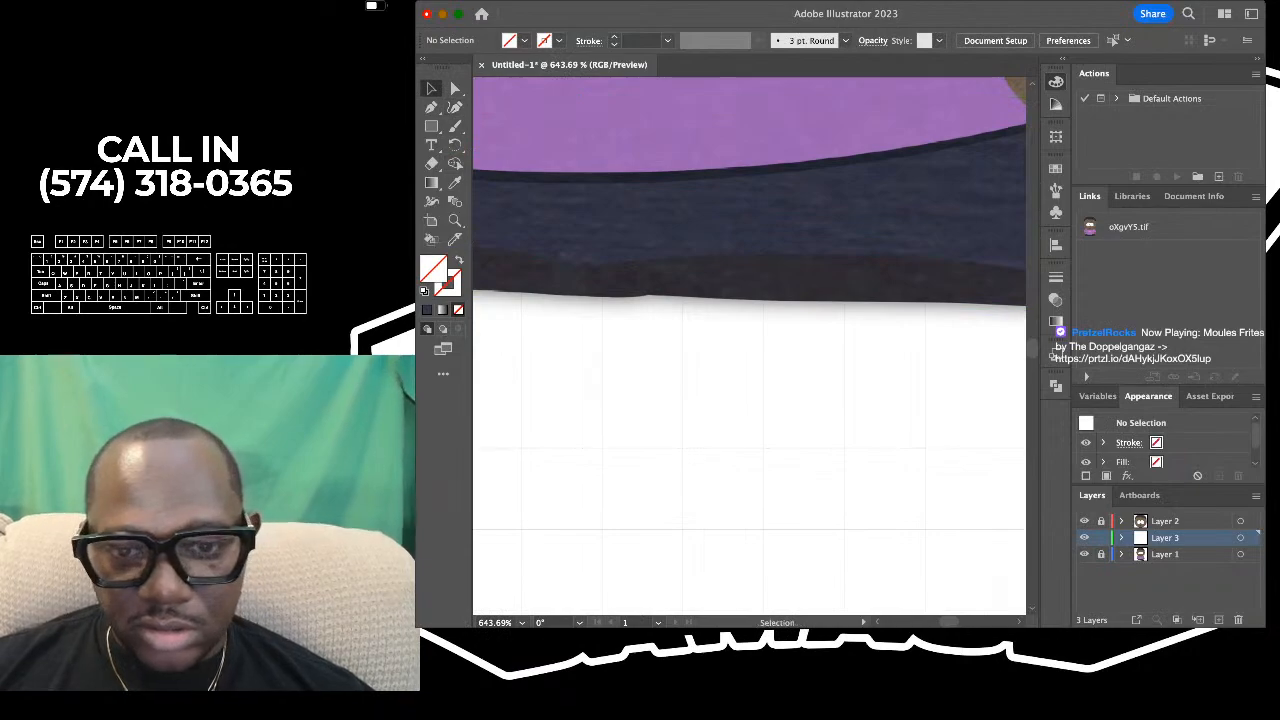
pyautogui.moveTo(805, 413); pyautogui.dragTo(722, 298)
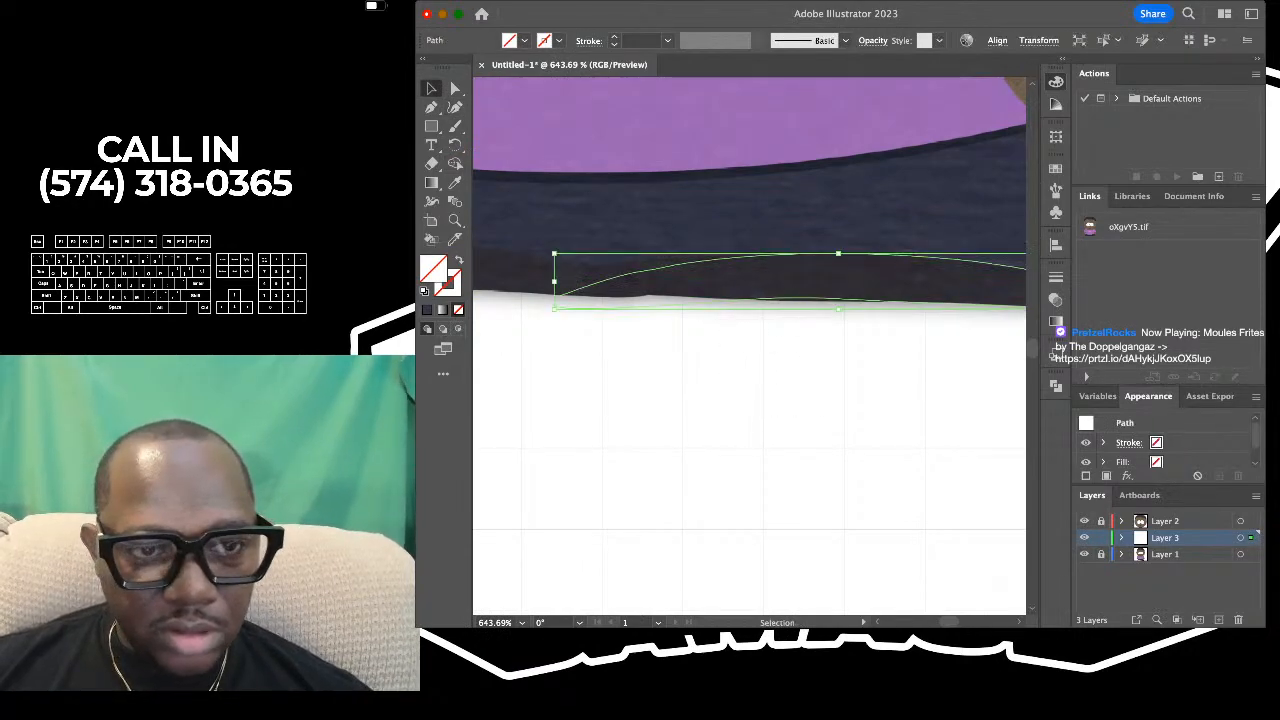
pyautogui.click(455, 107)
pyautogui.scroll(-3, 588, 288)
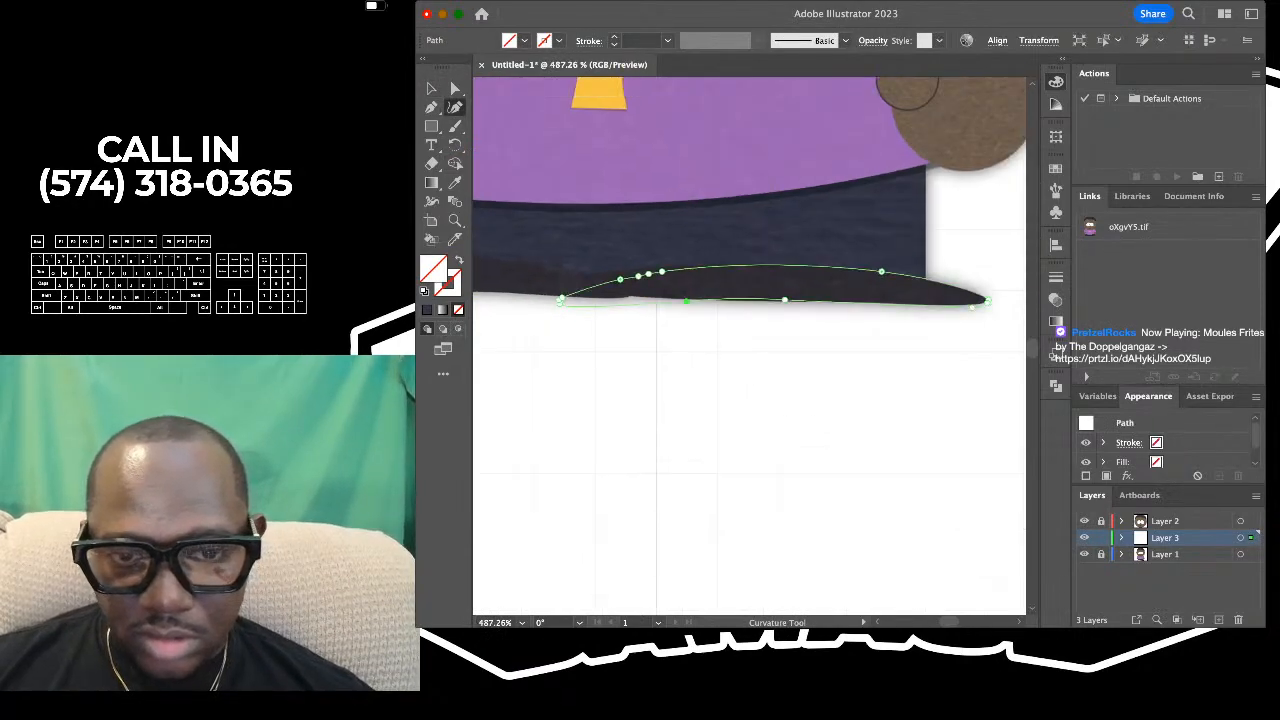
pyautogui.scroll(5, 605, 283)
pyautogui.click(517, 340)
pyautogui.press('Delete')
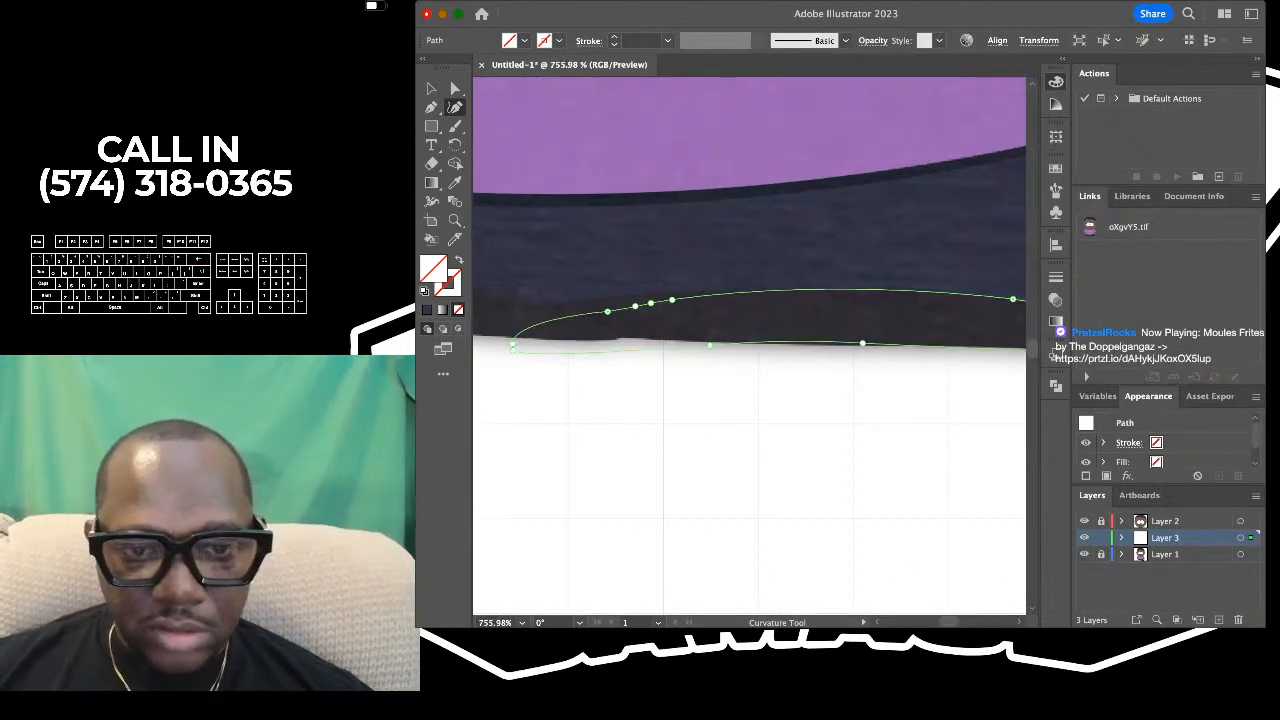
# - Delete the four closely spaced anchors on the inner part of the right shoe's top edge
pyautogui.click(607, 311)
pyautogui.press('Delete')
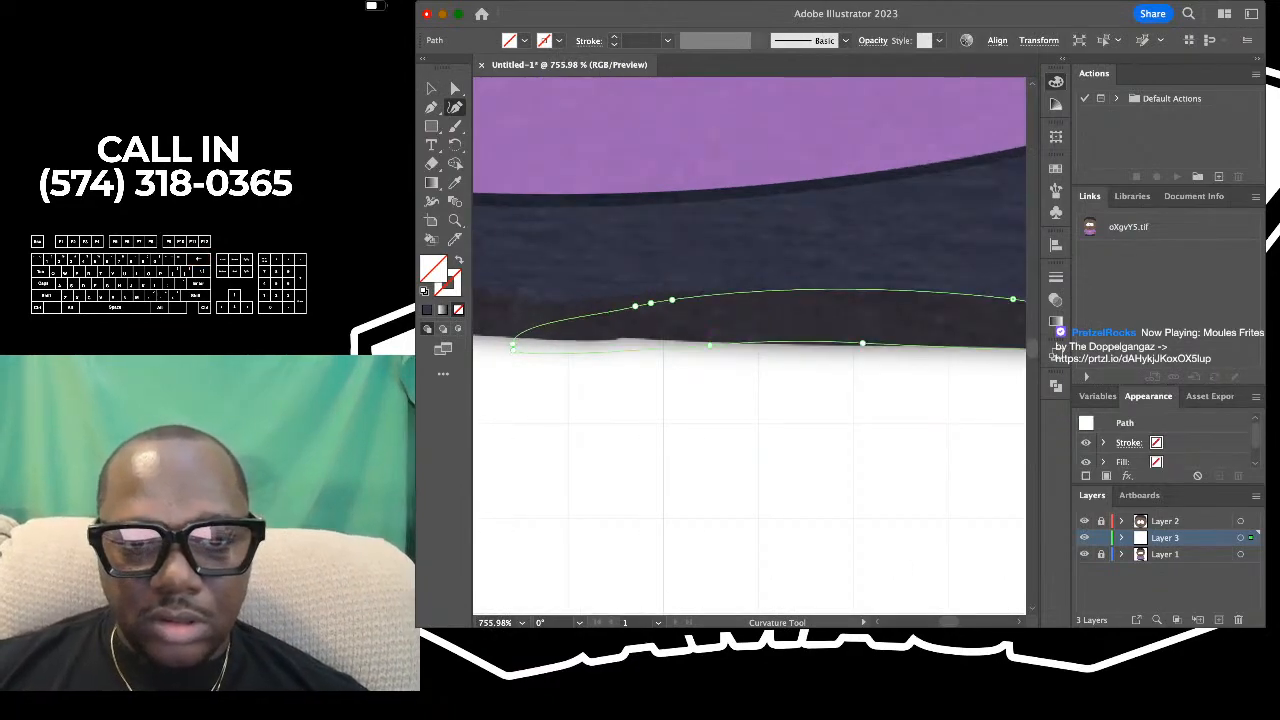
pyautogui.click(635, 306)
pyautogui.press('Delete')
pyautogui.click(651, 303)
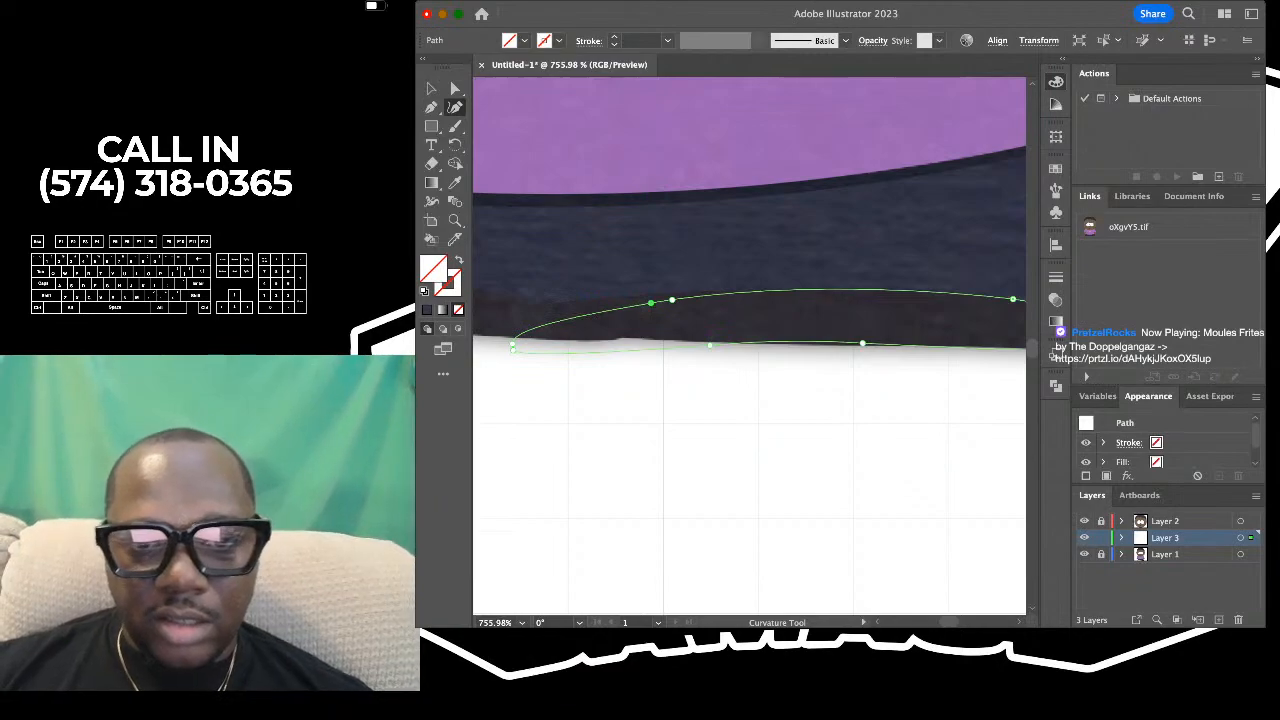
pyautogui.press('Delete')
pyautogui.press('Delete')
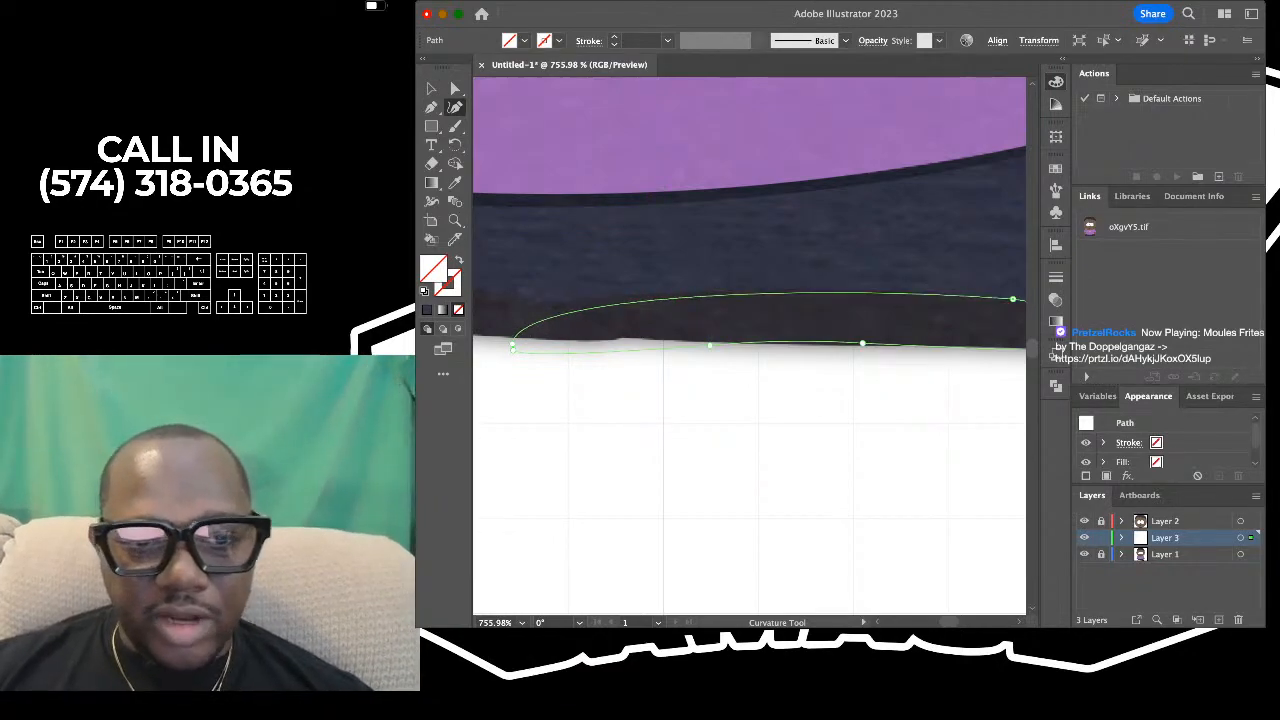
# - Move the anchors at the right shoe's inner end and along its underside to follow the reference edge
pyautogui.moveTo(513, 344); pyautogui.dragTo(526, 320)
pyautogui.moveTo(658, 346); pyautogui.dragTo(643, 338)
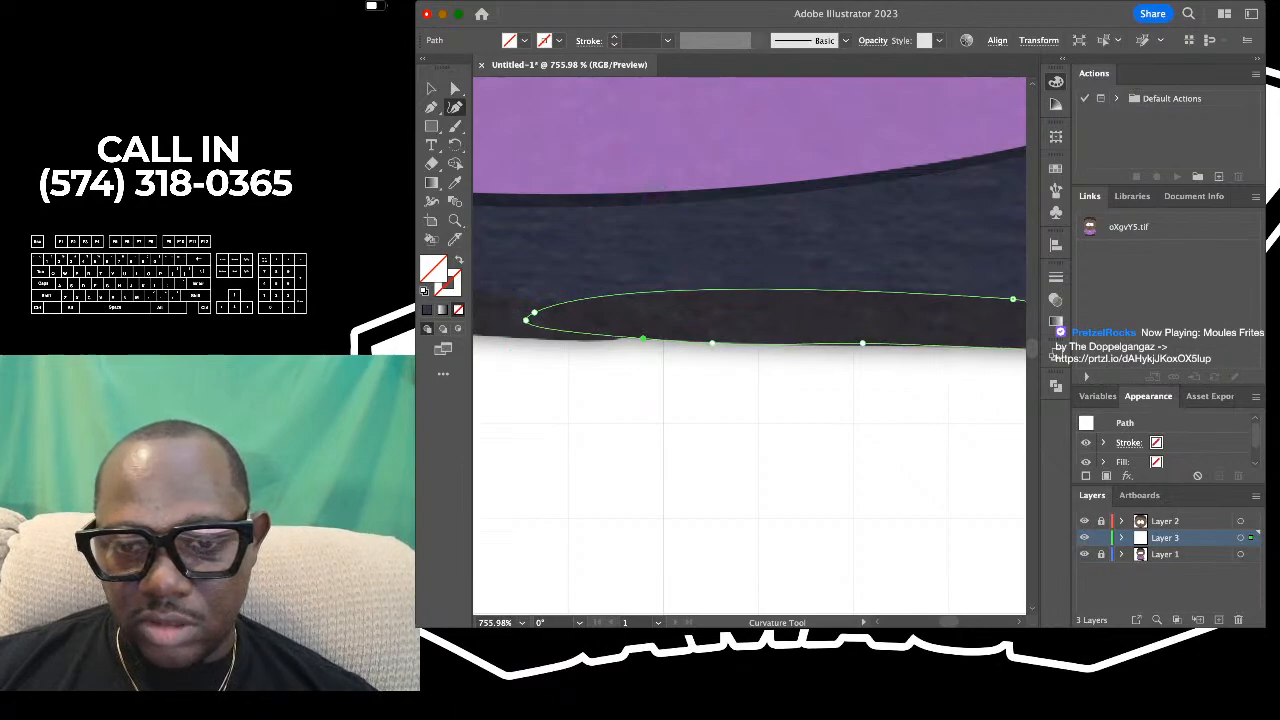
pyautogui.hscroll(5, 749, 345)
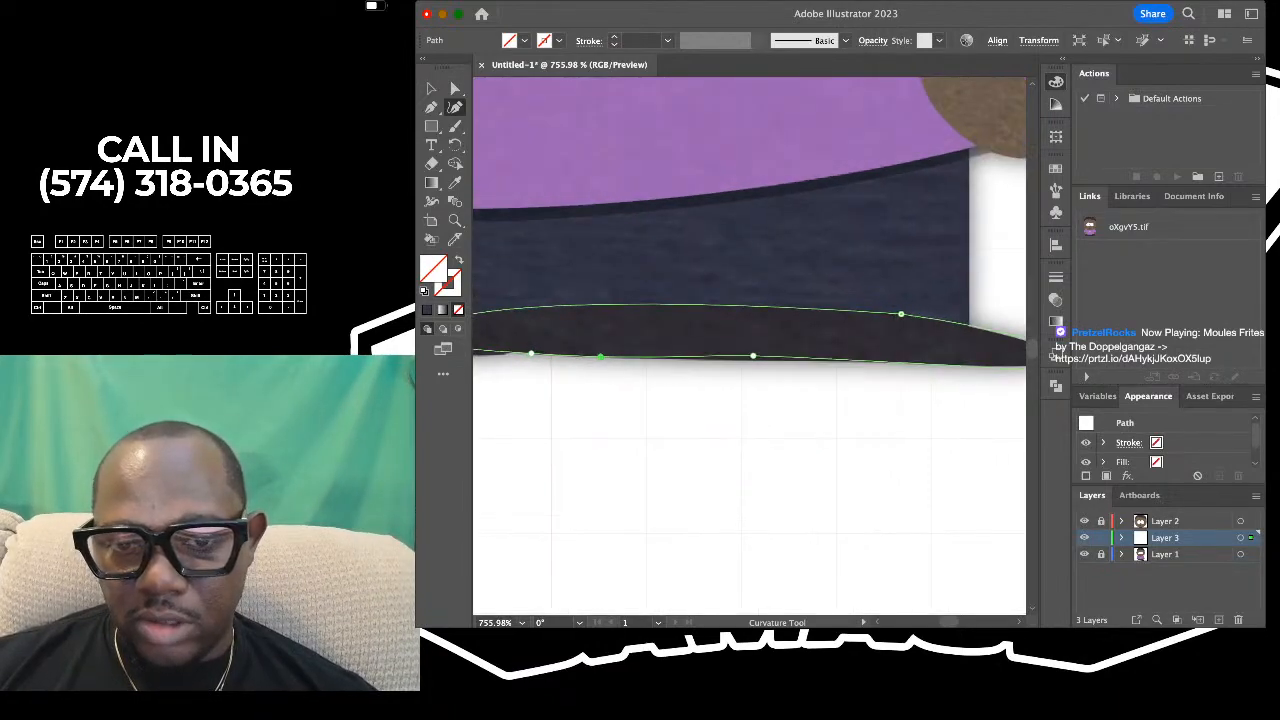
pyautogui.scroll(-1, 749, 345)
pyautogui.scroll(-2, 752, 358)
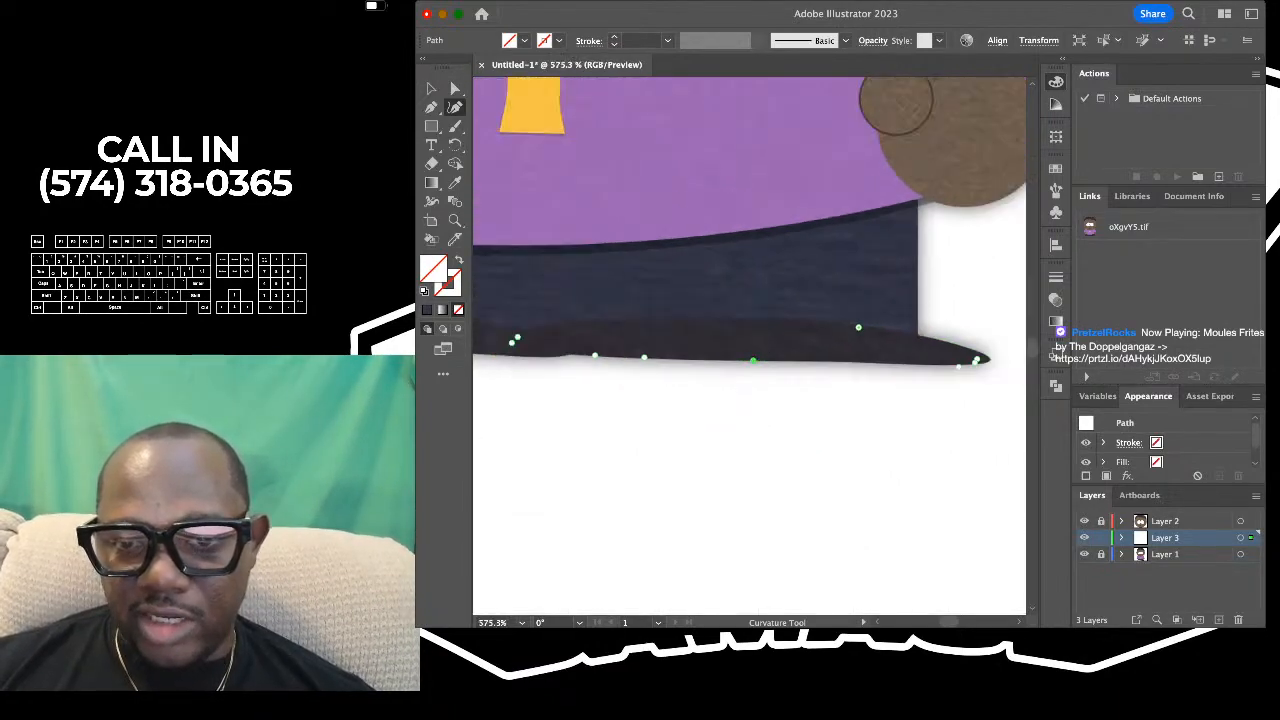
pyautogui.scroll(2, 753, 360)
pyautogui.scroll(-4, 753, 360)
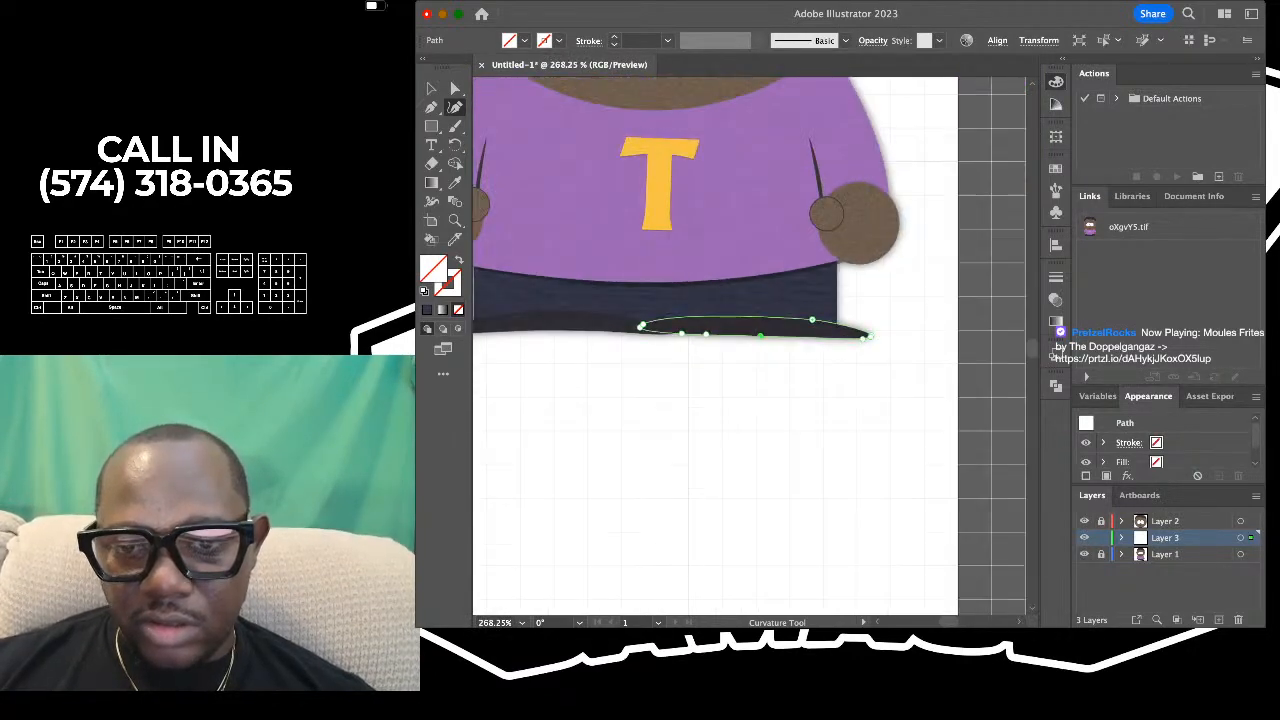
# - Pull in the anchors at the right shoe's outer tip so the curve hugs the reference's rounded edge
pyautogui.hscroll(3, 750, 345)
pyautogui.scroll(6, 766, 335)
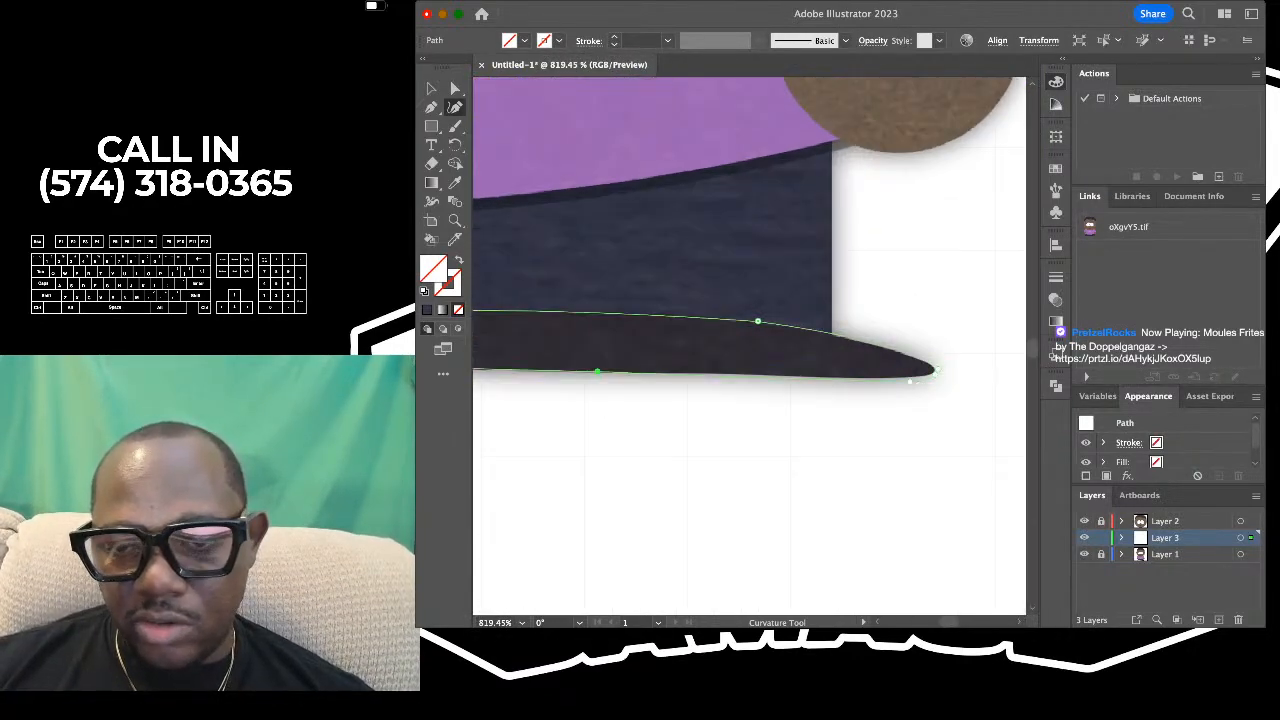
pyautogui.scroll(2, 892, 353)
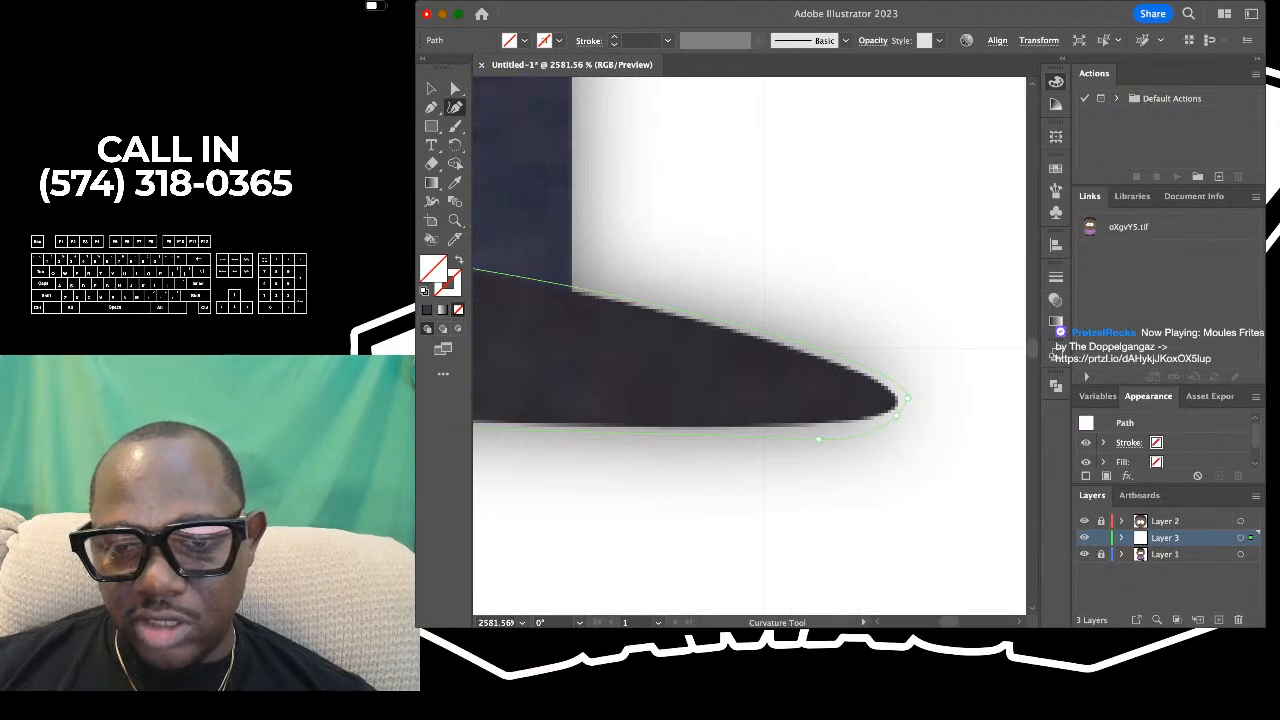
pyautogui.moveTo(818, 438); pyautogui.dragTo(898, 396)
pyautogui.scroll(-10, 896, 396)
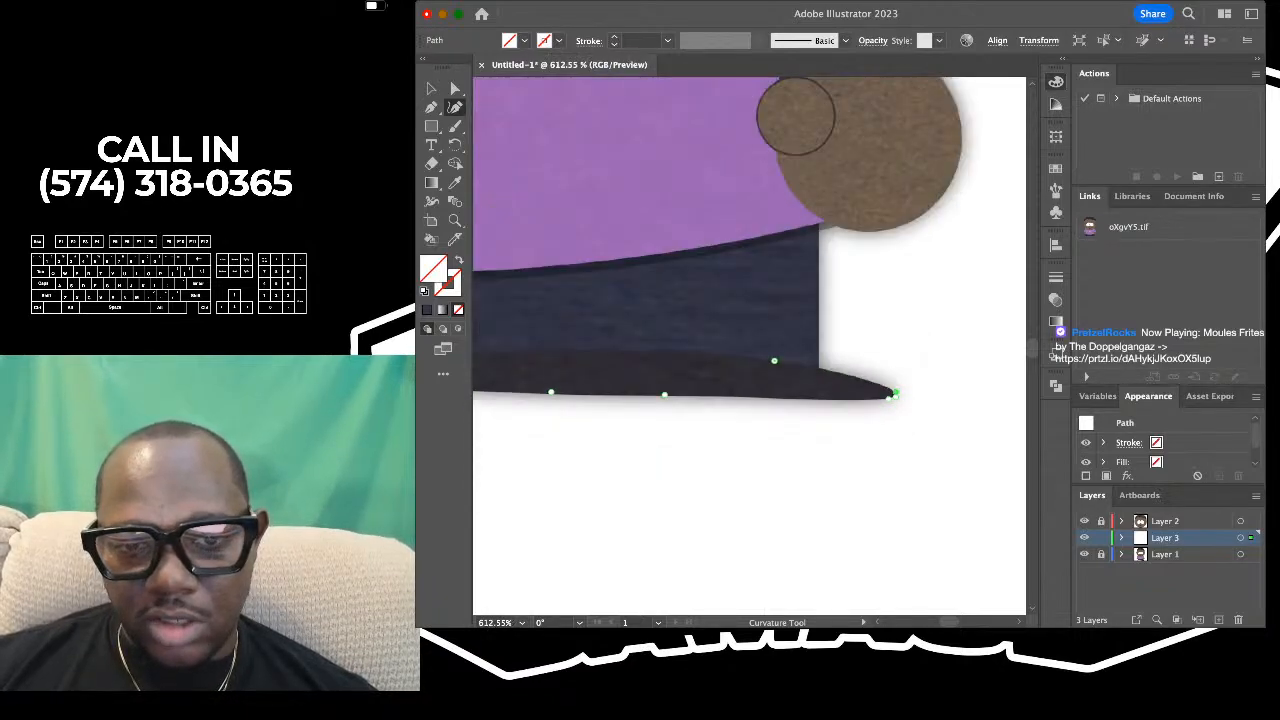
pyautogui.scroll(-4, 922, 376)
pyautogui.press('v')
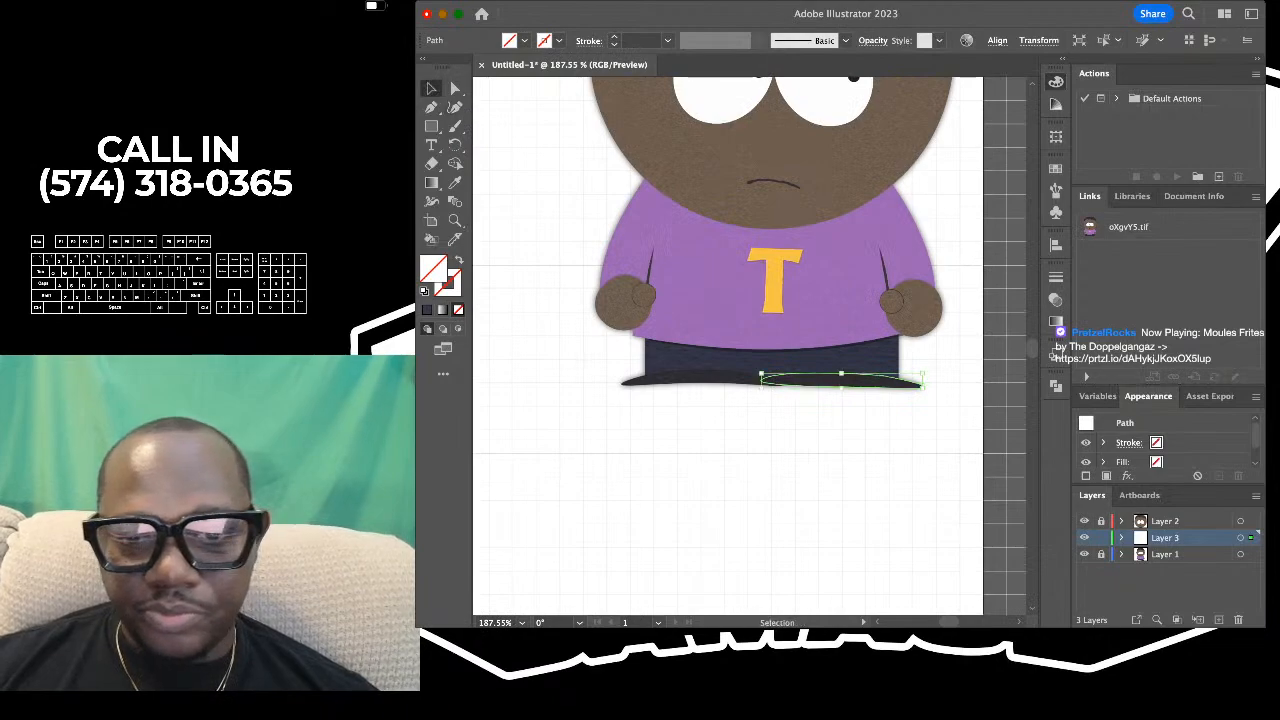
# - Fill both shoe shapes with the dark shoe colour sampled from the reference image
pyautogui.scroll(4, 718, 402)
pyautogui.scroll(2, 721, 434)
pyautogui.moveTo(767, 393); pyautogui.dragTo(850, 325)
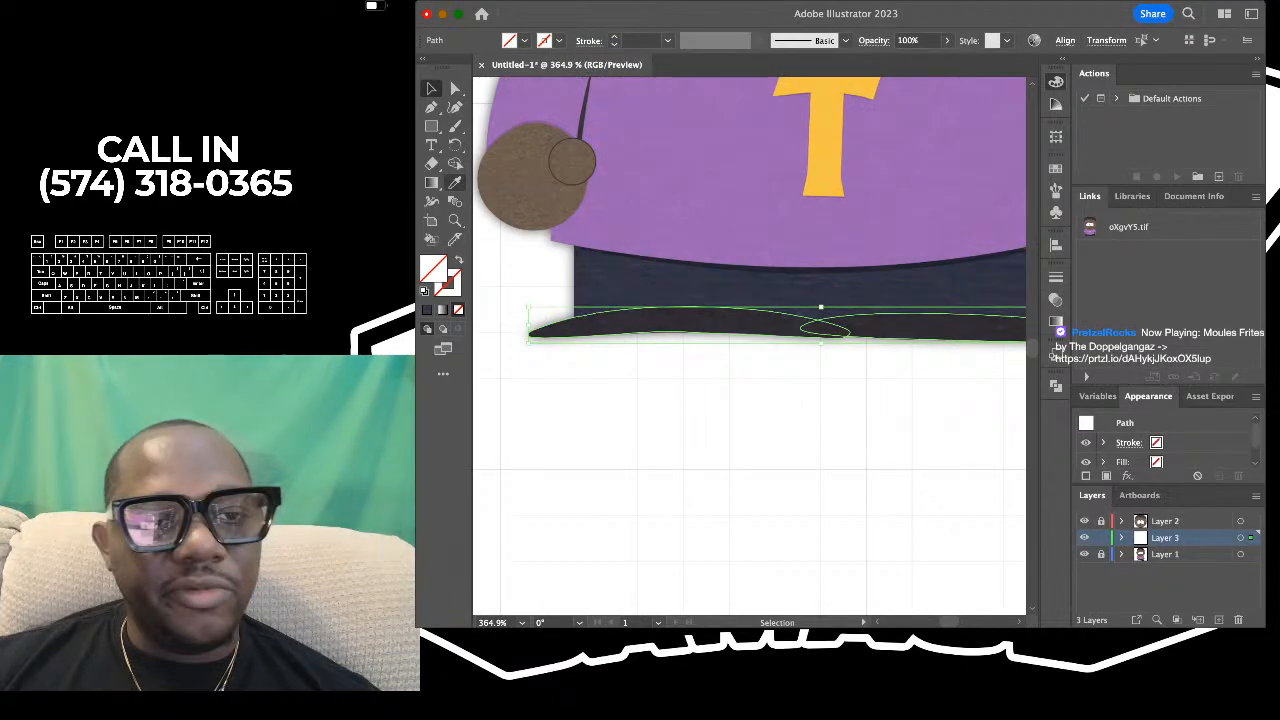
pyautogui.click(455, 183)
pyautogui.scroll(5, 768, 364)
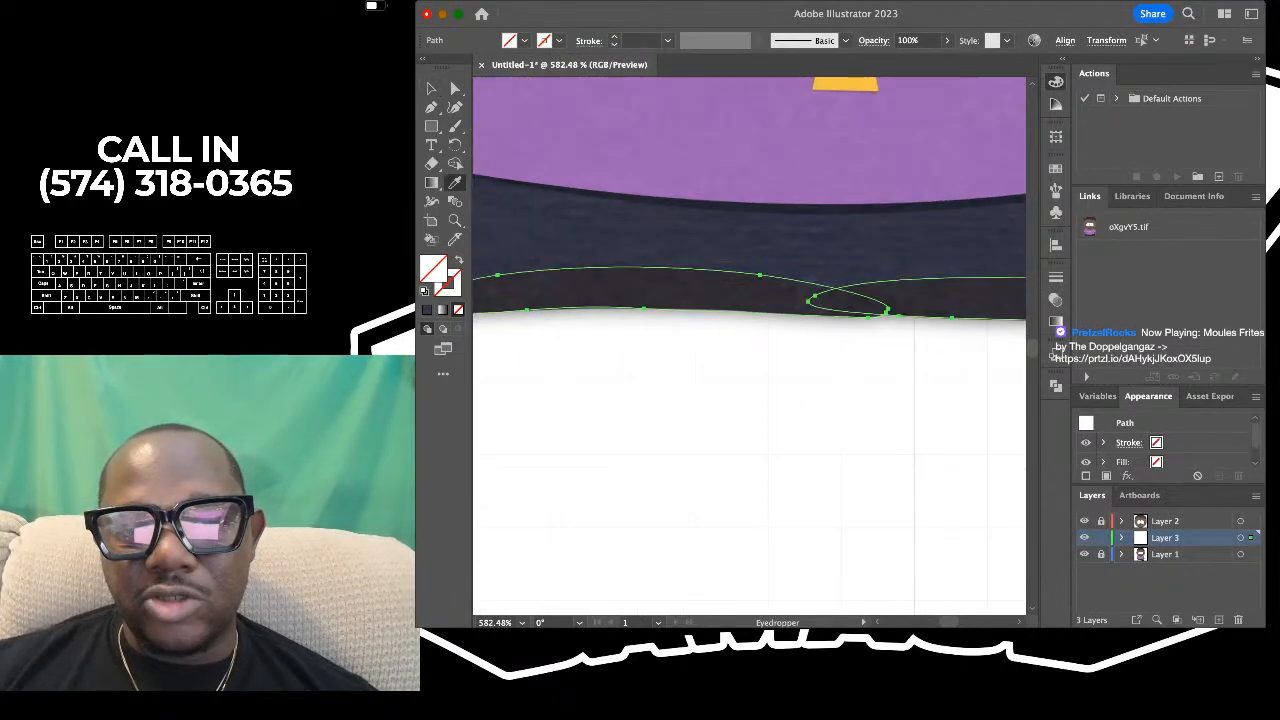
pyautogui.scroll(2, 768, 364)
pyautogui.click(700, 282)
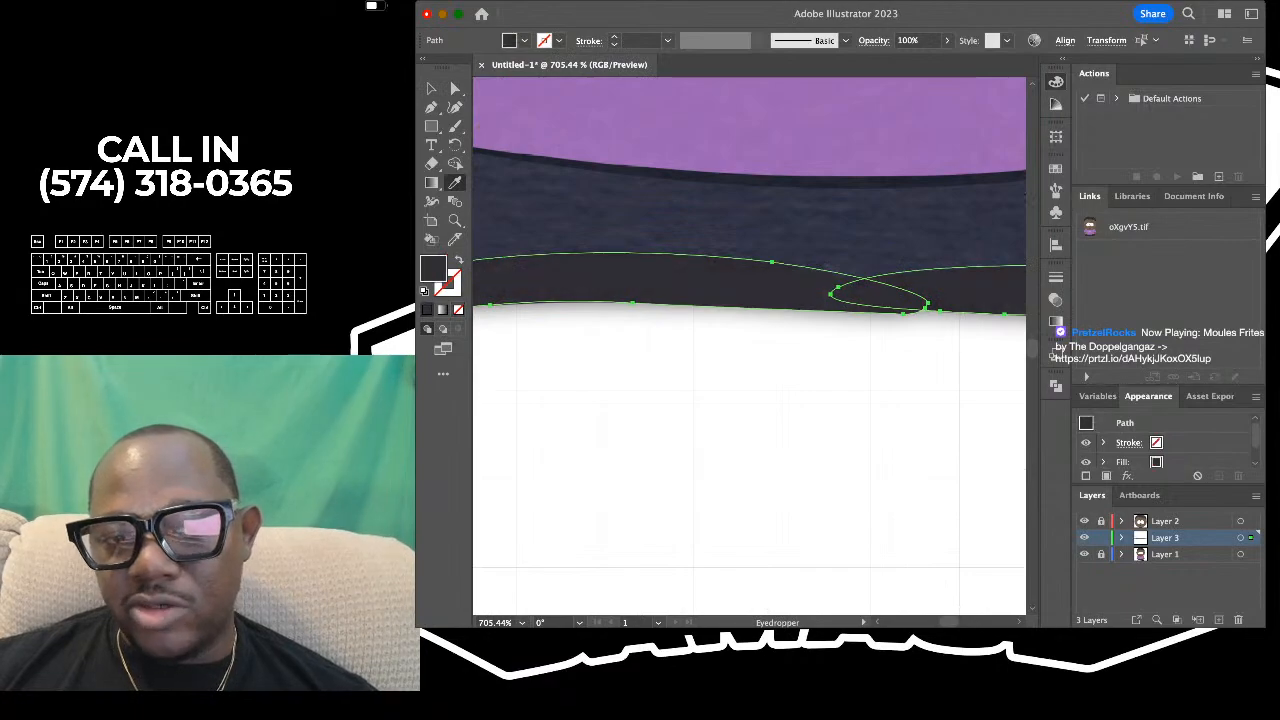
pyautogui.scroll(-7, 700, 282)
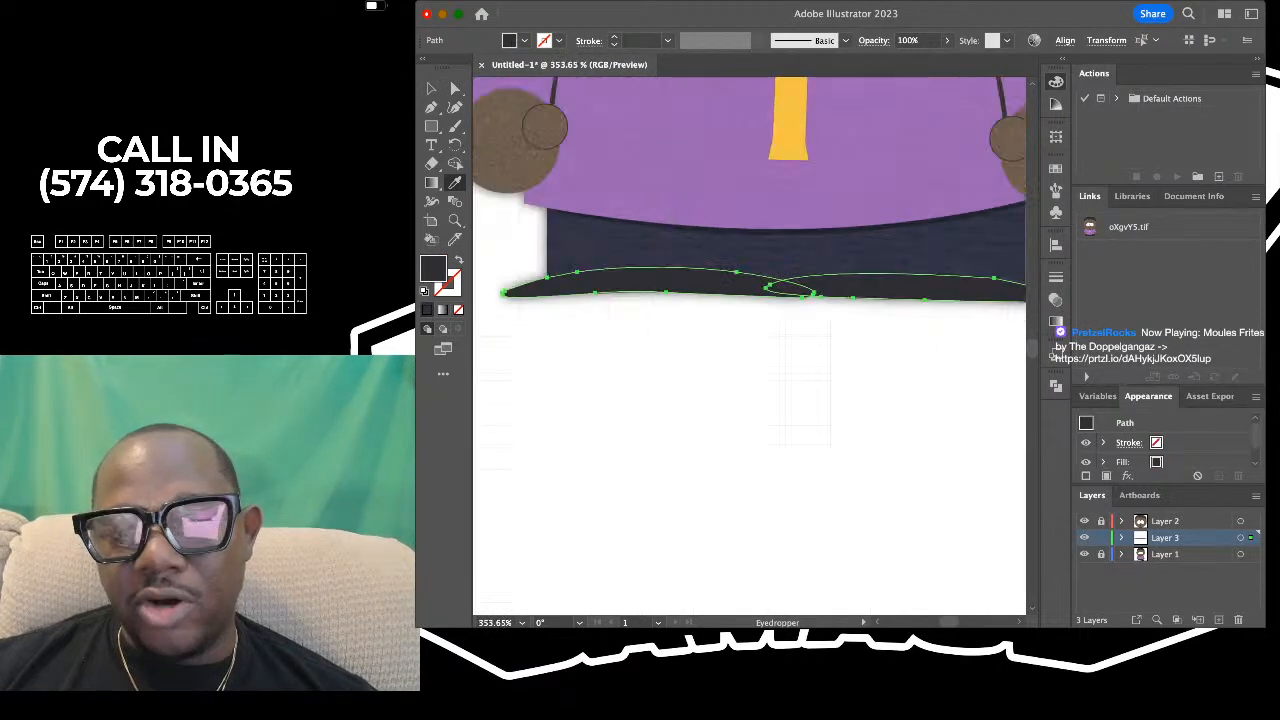
pyautogui.press('v')
pyautogui.scroll(-5, 700, 280)
pyautogui.scroll(5, 592, 200)
pyautogui.click(592, 200)
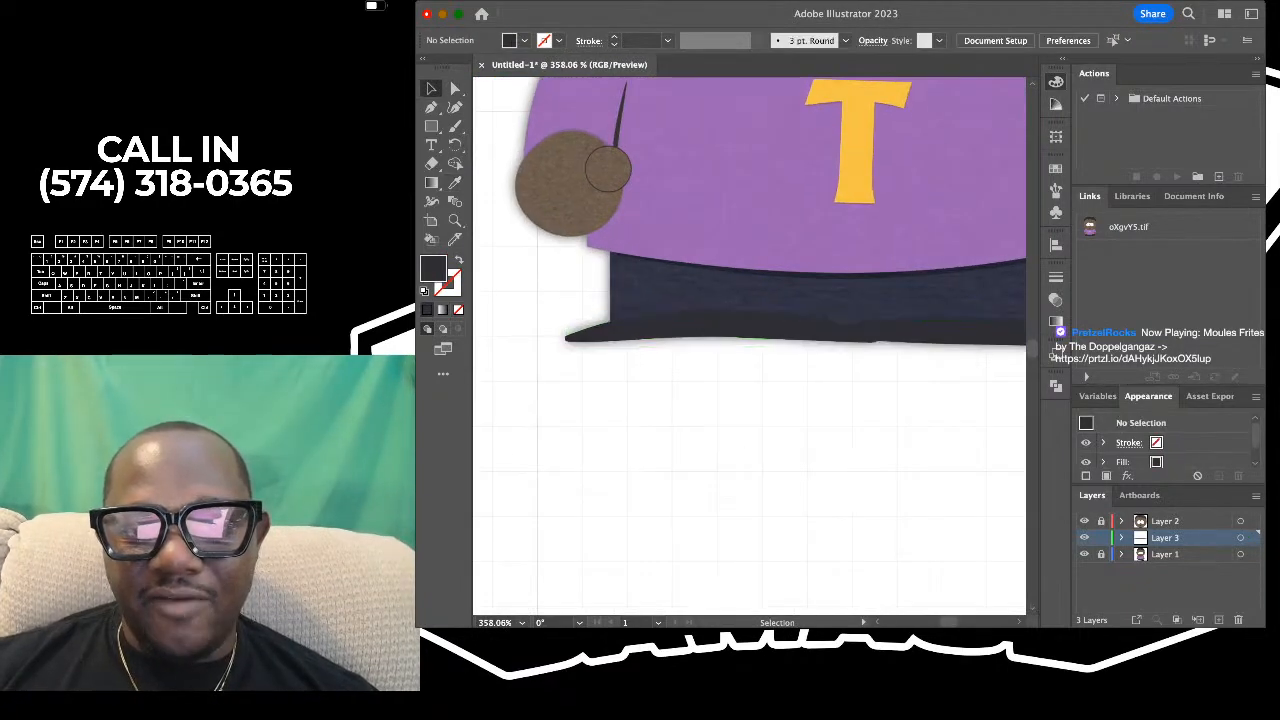
# - Fill the trousers rectangle with the dark navy colour sampled from the reference trousers
pyautogui.click(745, 300)
pyautogui.scroll(-1, 745, 300)
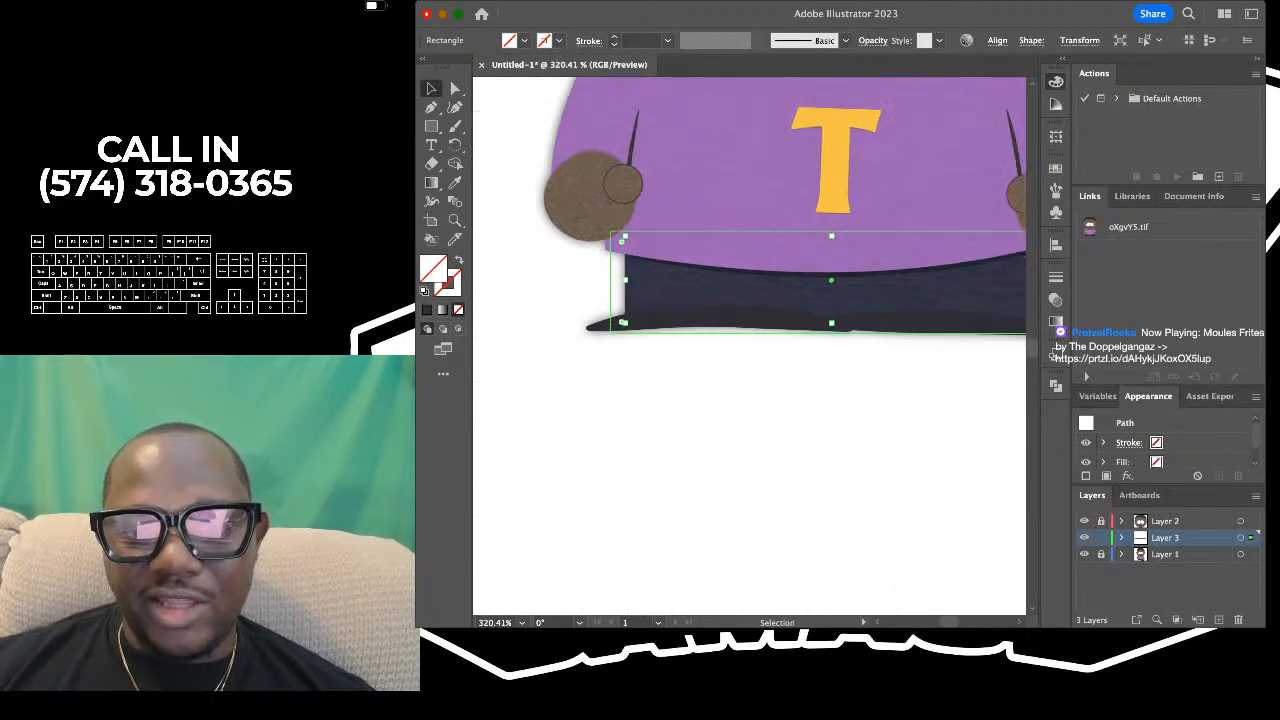
pyautogui.scroll(3, 810, 250)
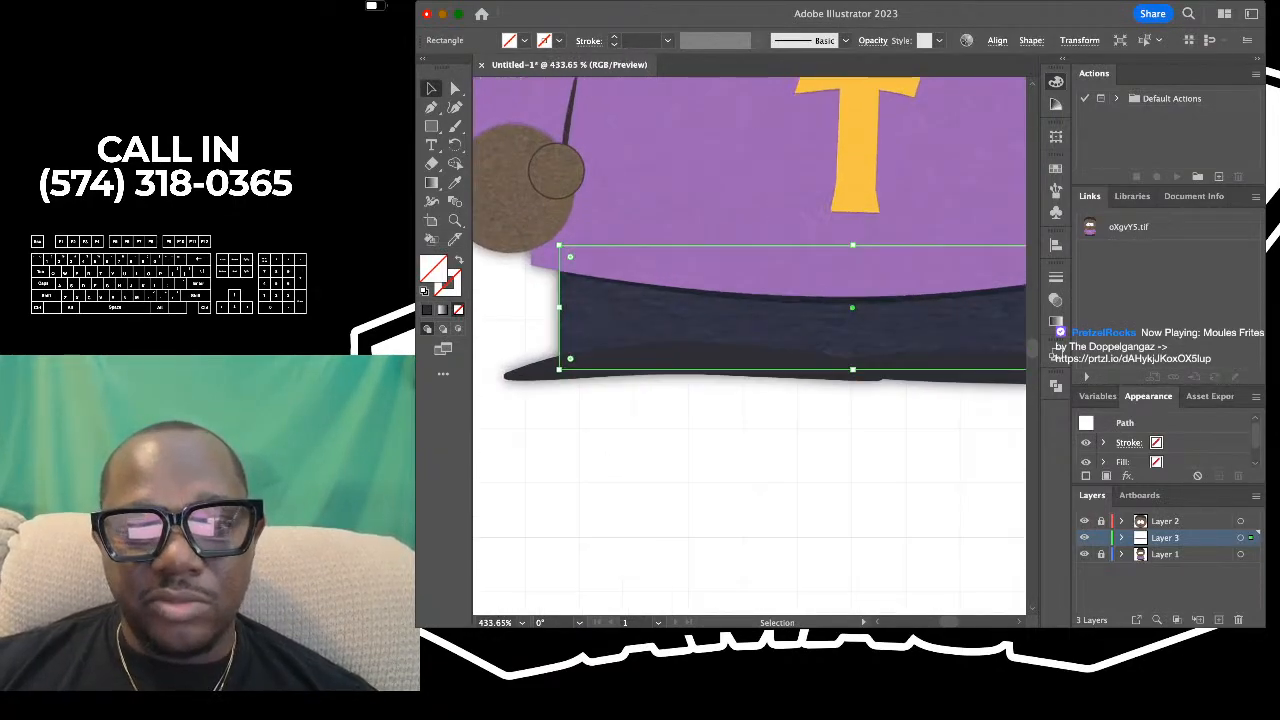
pyautogui.scroll(-4, 745, 300)
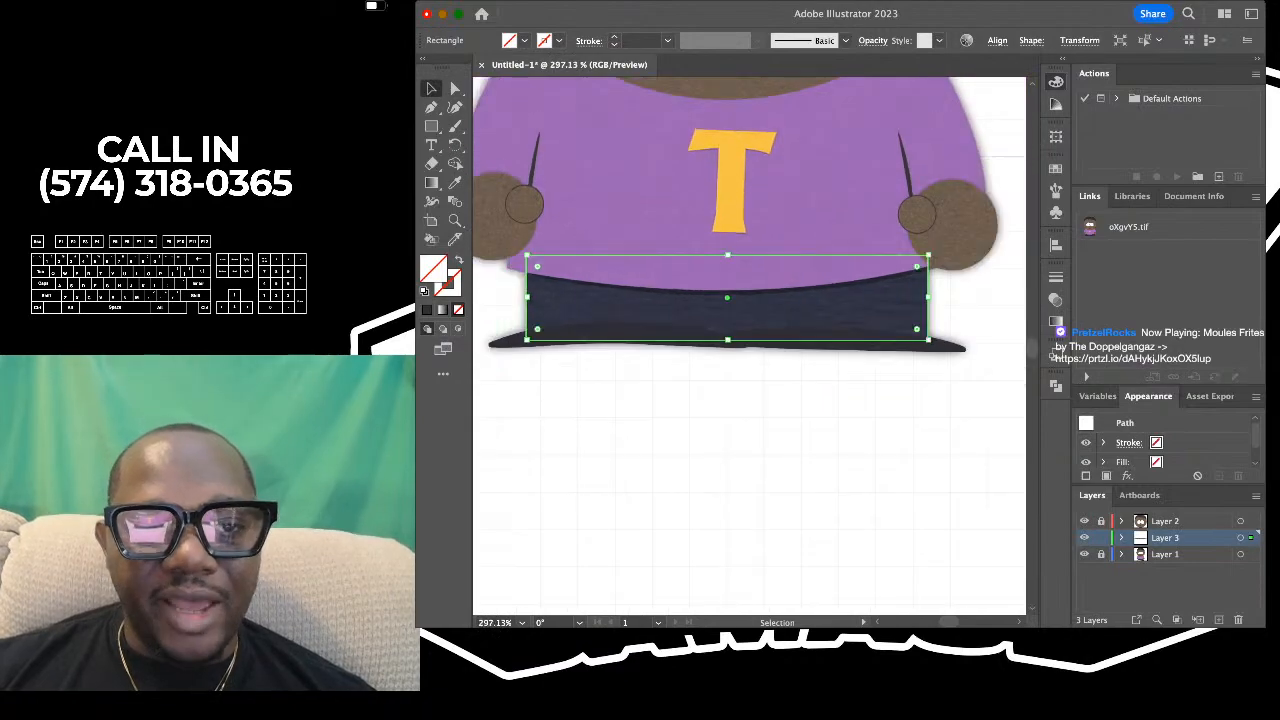
pyautogui.press('i')
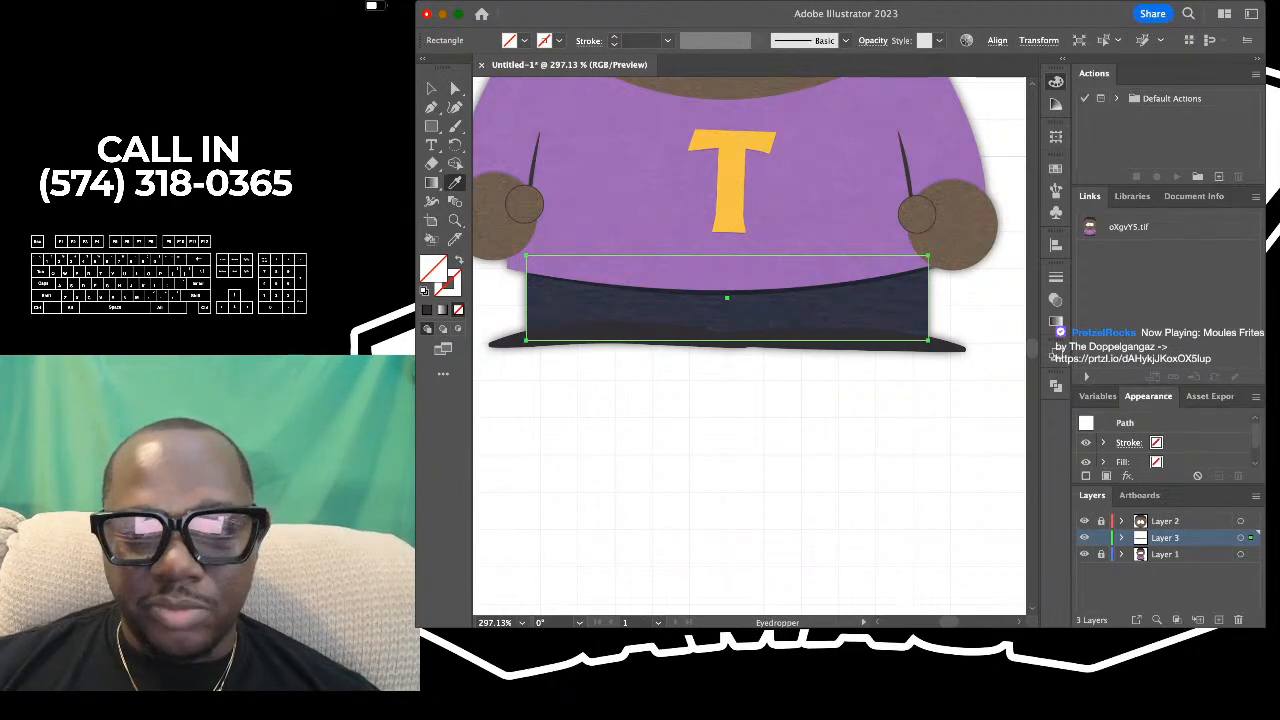
pyautogui.click(722, 312)
pyautogui.press('v')
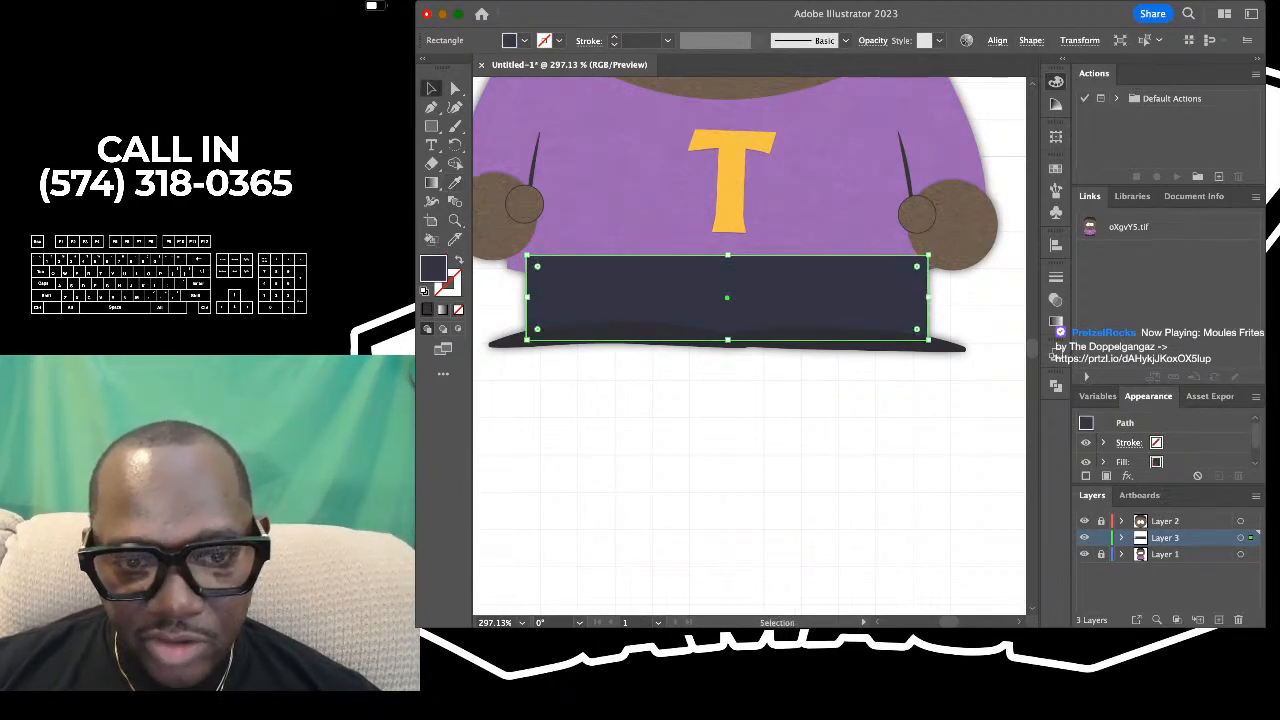
pyautogui.click(645, 385)
# - Set the fill of the trousers rectangle and both shoe shapes to None
pyautogui.scroll(4, 645, 385)
pyautogui.scroll(-7, 645, 385)
pyautogui.scroll(4, 687, 329)
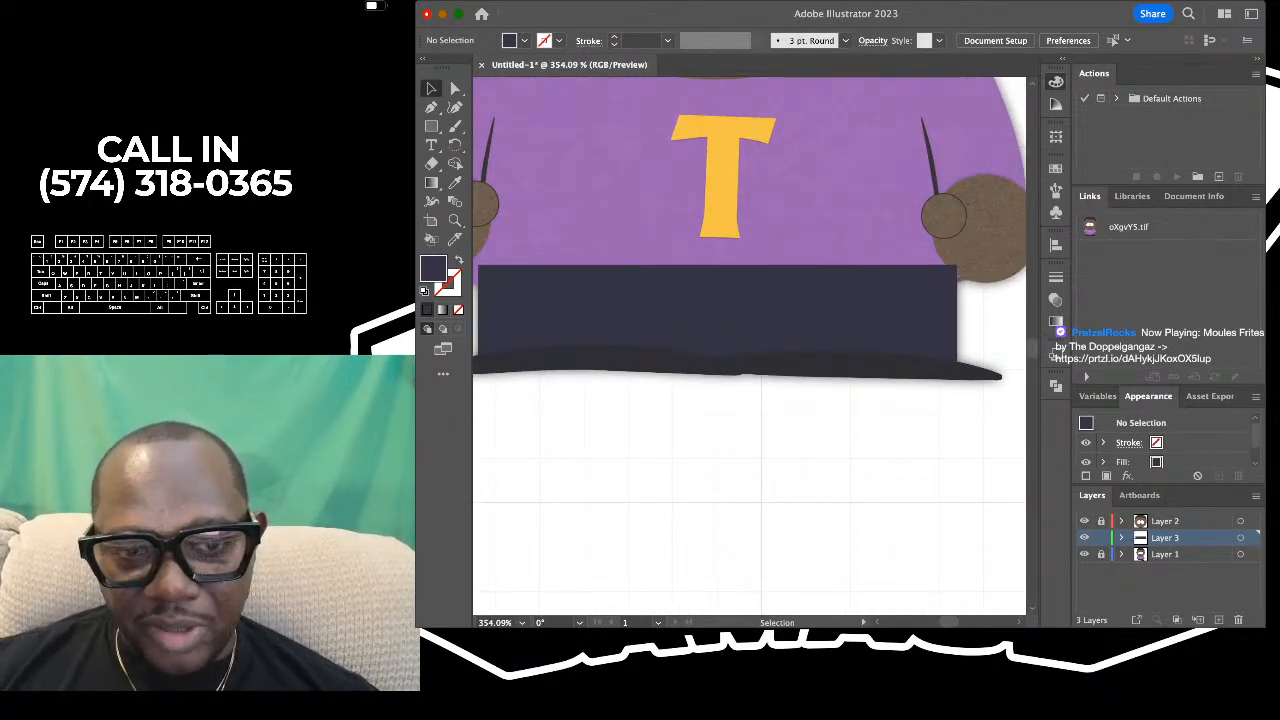
pyautogui.scroll(-5, 738, 286)
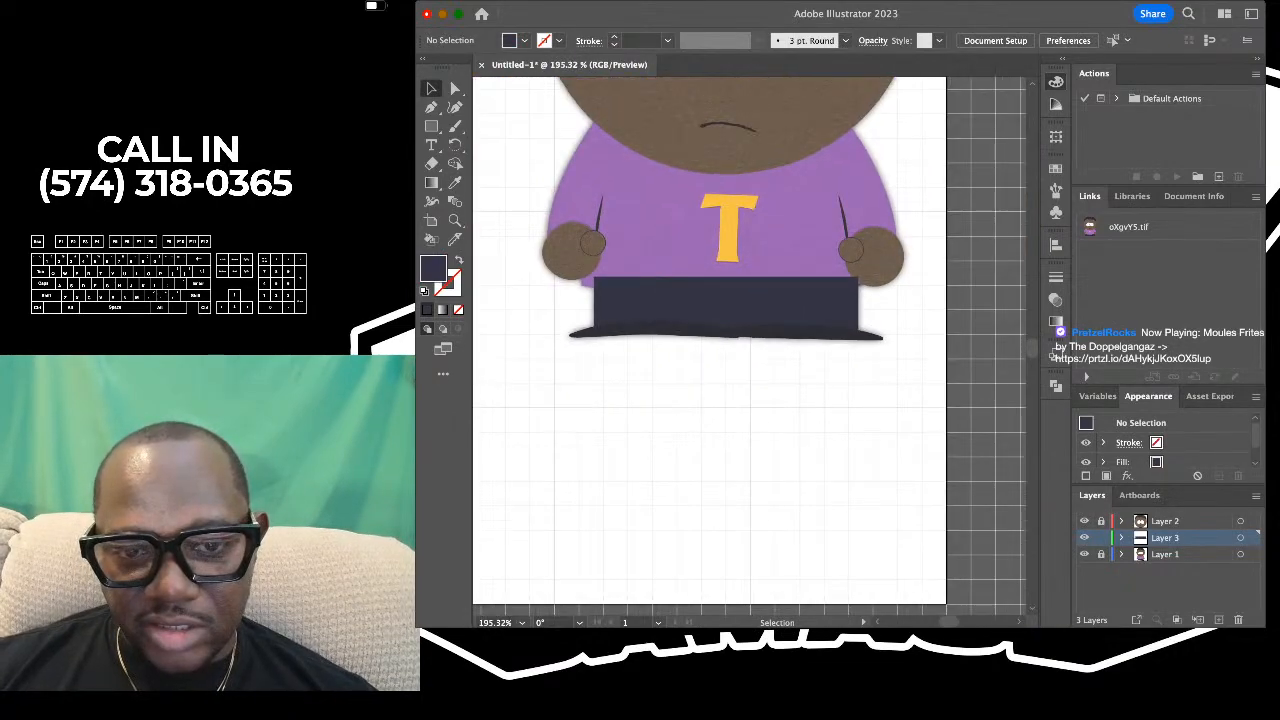
pyautogui.scroll(2, 735, 270)
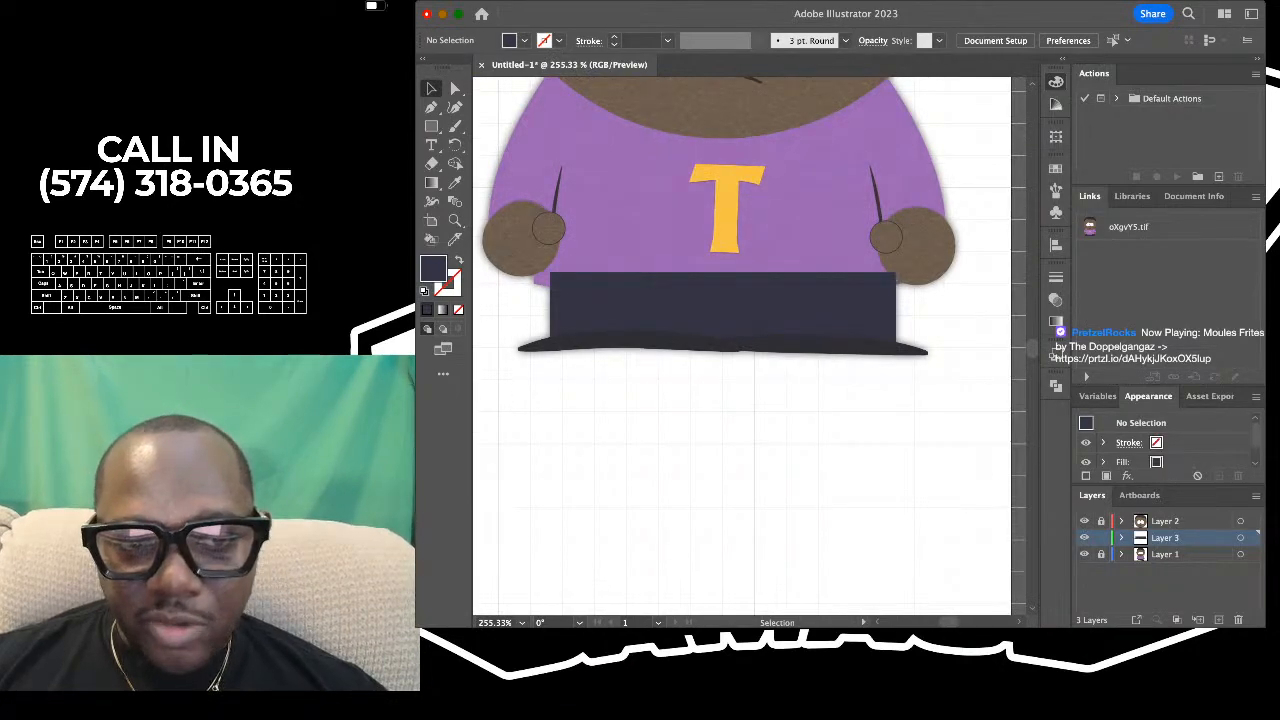
pyautogui.moveTo(512, 239); pyautogui.dragTo(799, 300)
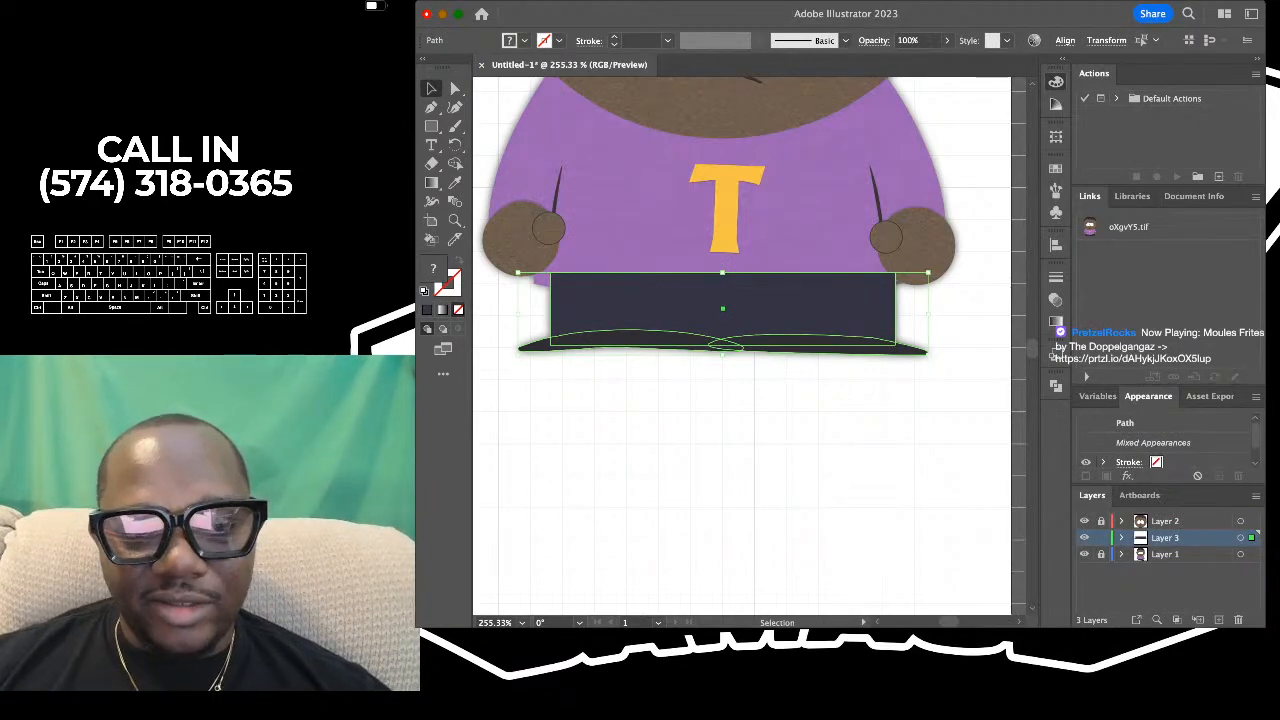
pyautogui.moveTo(512, 388); pyautogui.dragTo(826, 290)
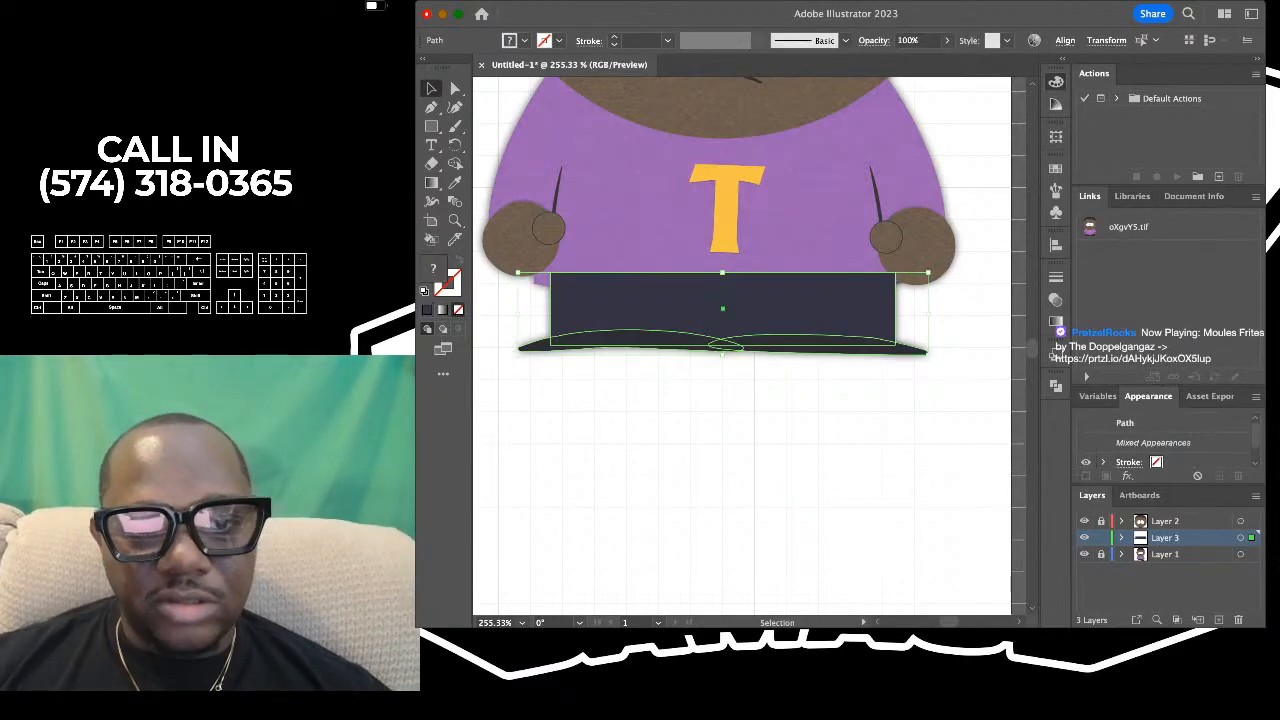
pyautogui.click(740, 420)
pyautogui.click(740, 309)
pyautogui.click(458, 310)
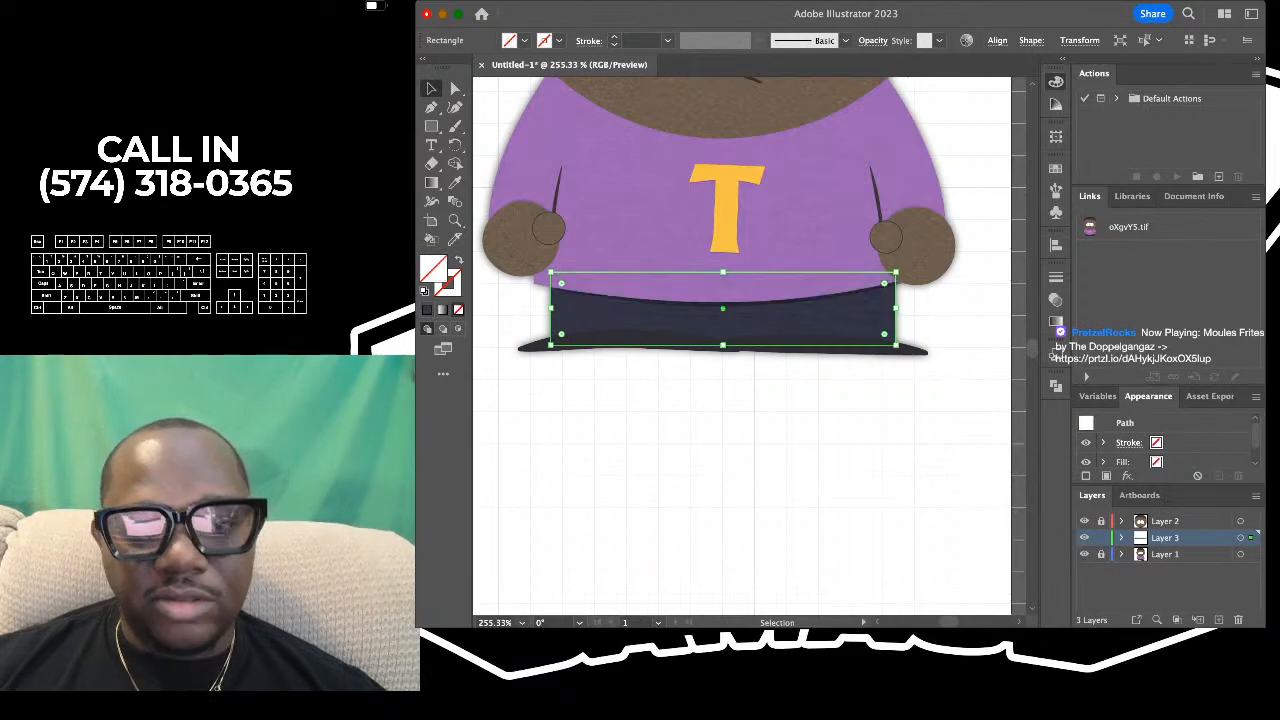
pyautogui.moveTo(590, 393); pyautogui.dragTo(785, 346)
pyautogui.click(458, 310)
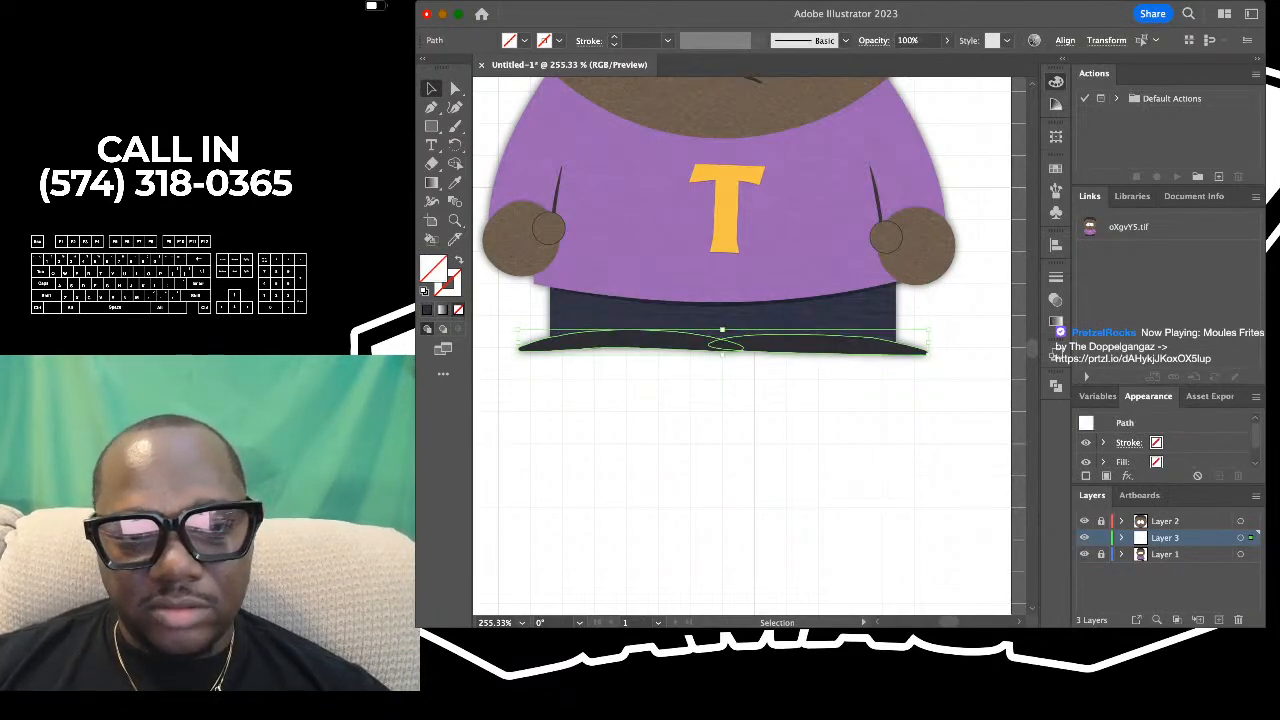
pyautogui.click(660, 425)
pyautogui.scroll(-2, 605, 390)
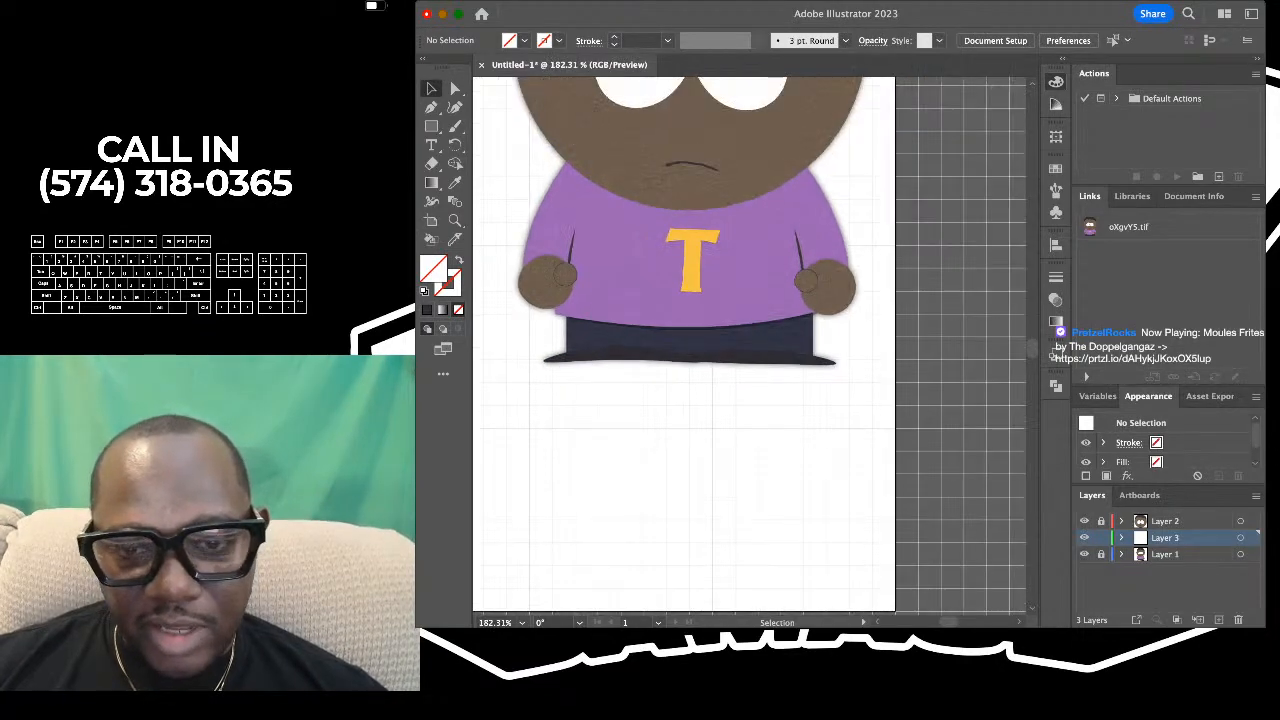
pyautogui.moveTo(852, 267); pyautogui.dragTo(852, 267)
pyautogui.scroll(2, 718, 350)
pyautogui.click(718, 350)
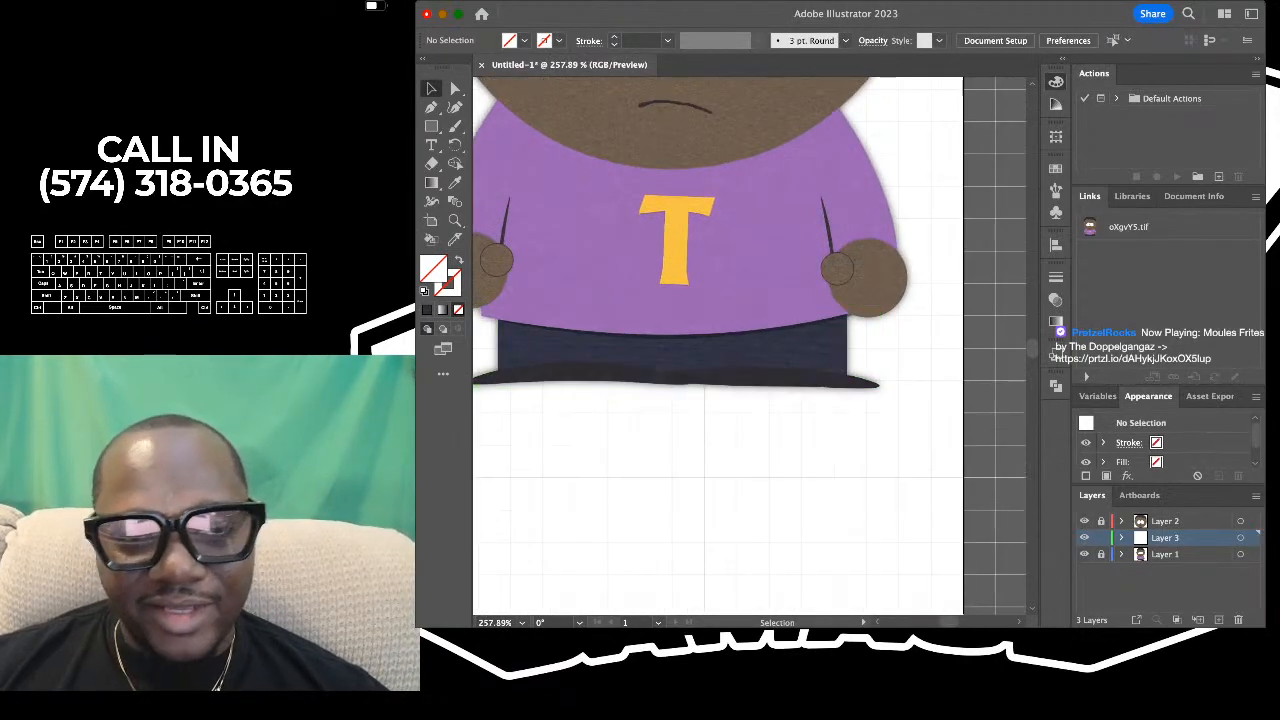
pyautogui.scroll(-1, 718, 350)
pyautogui.scroll(2, 742, 300)
pyautogui.scroll(-1, 742, 300)
pyautogui.scroll(-2, 742, 300)
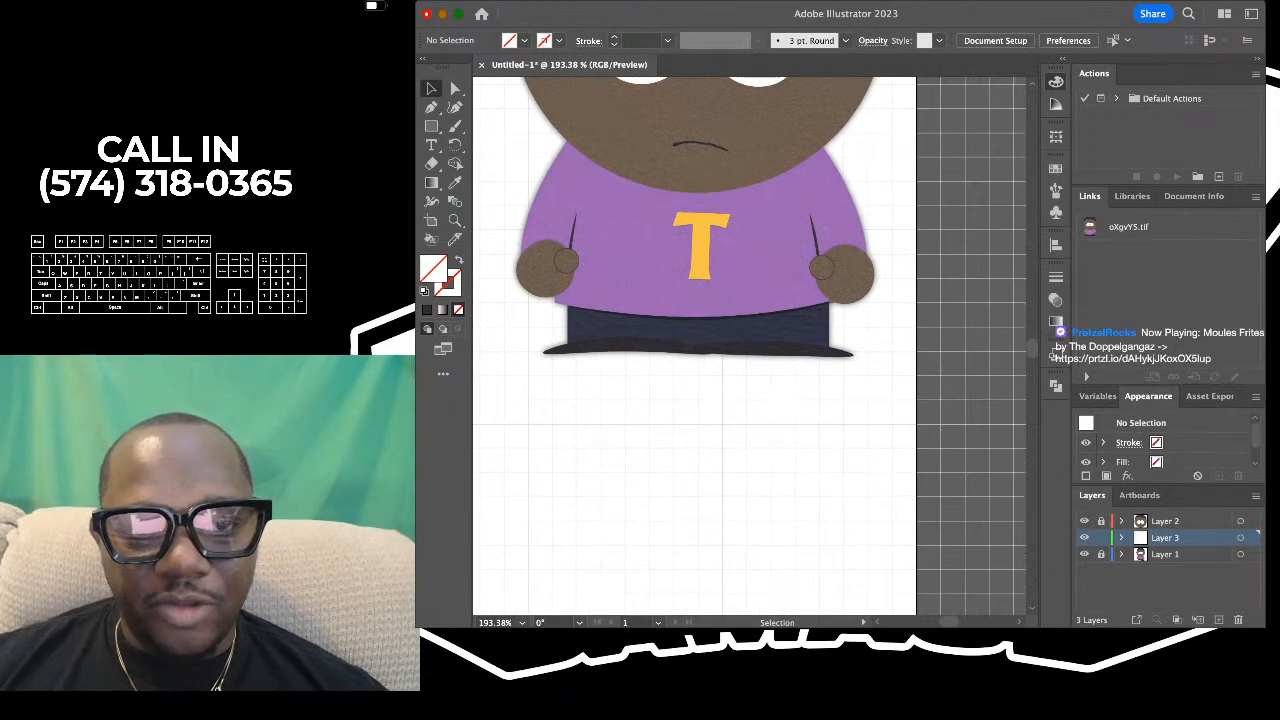
# - Sample the reference shirt's purple as the current fill colour with nothing selected
pyautogui.click(455, 107)
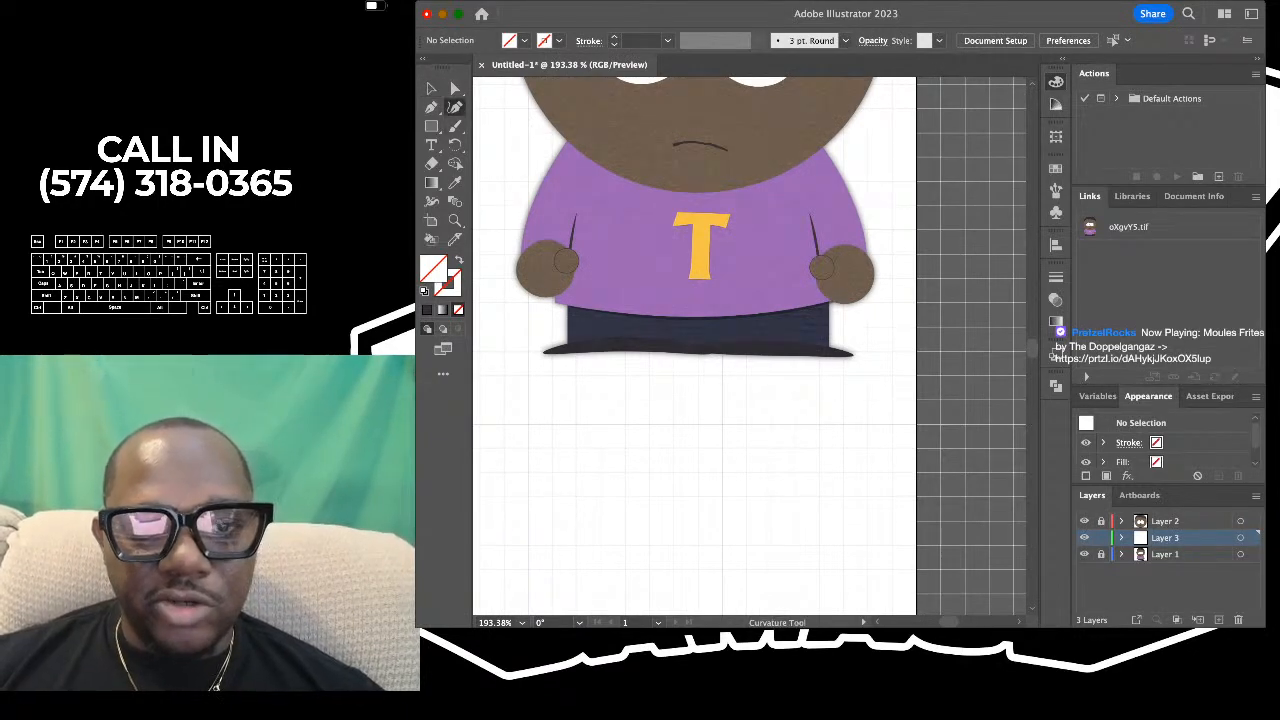
pyautogui.scroll(1, 582, 126)
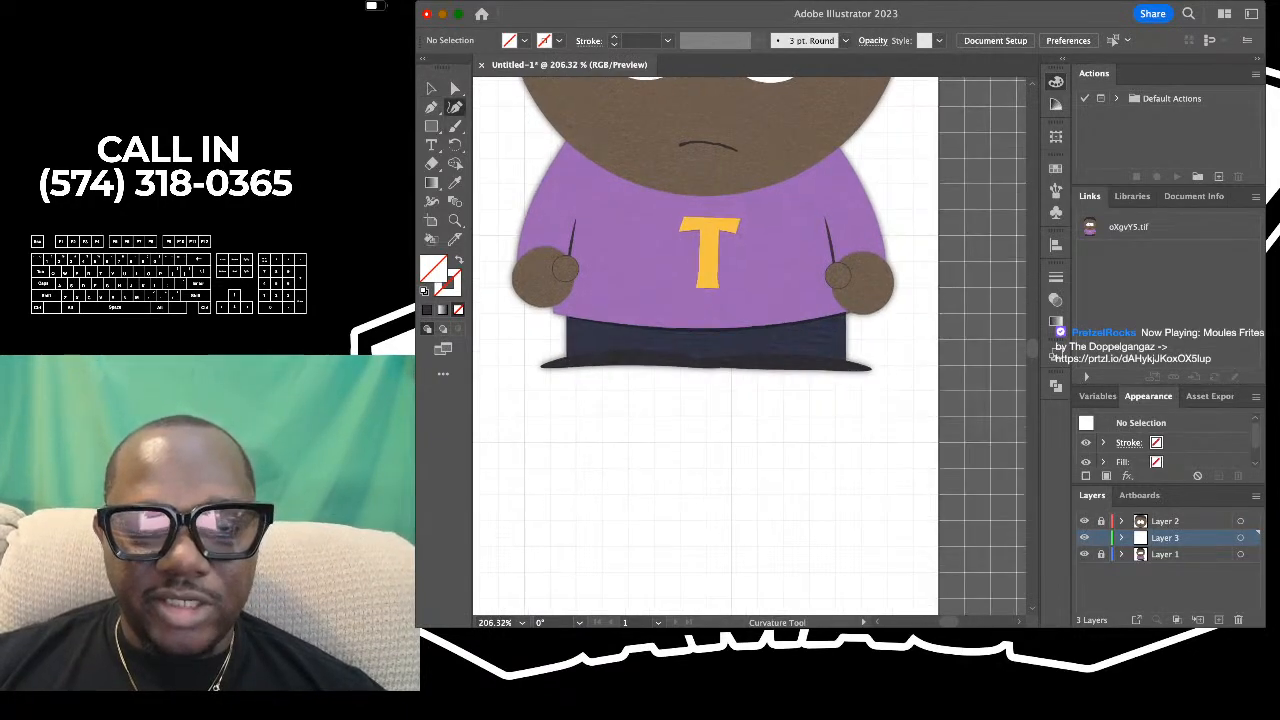
pyautogui.press('i')
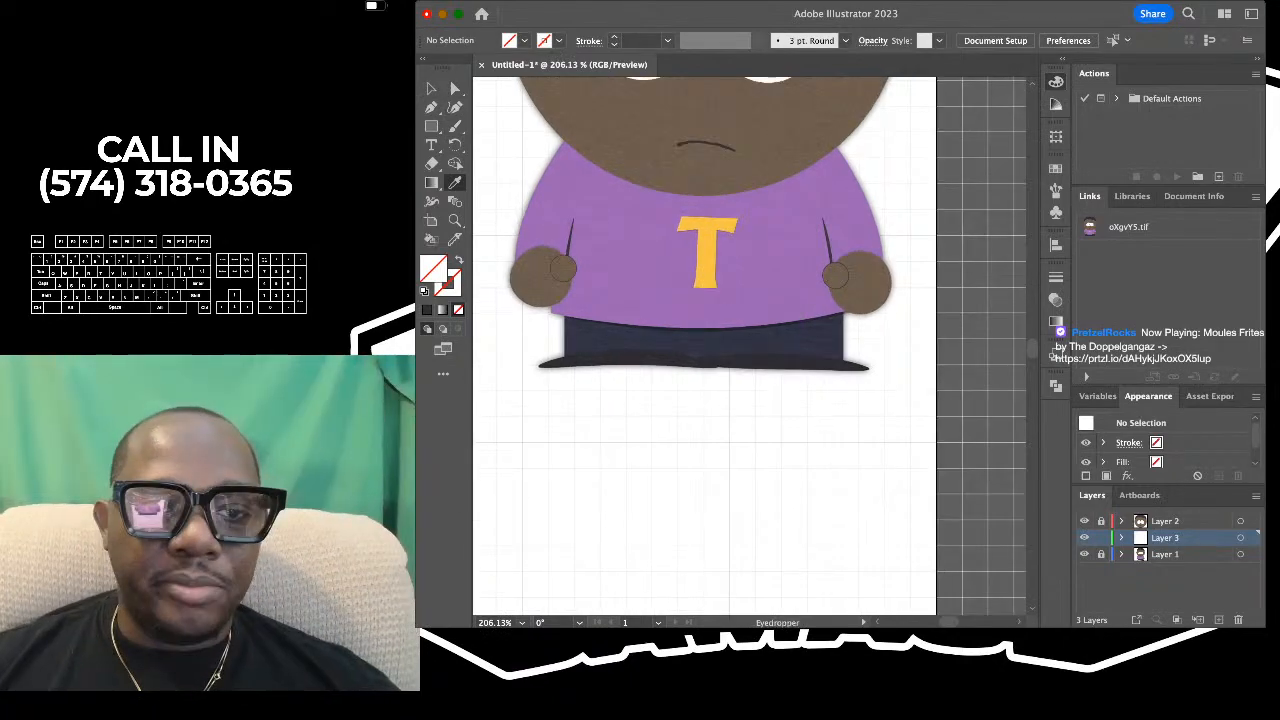
pyautogui.click(630, 250)
# - Trace the outer edge of the left sleeve from the head to the hand with the Curvature tool, with no fill
pyautogui.hotkey('shift', '`')
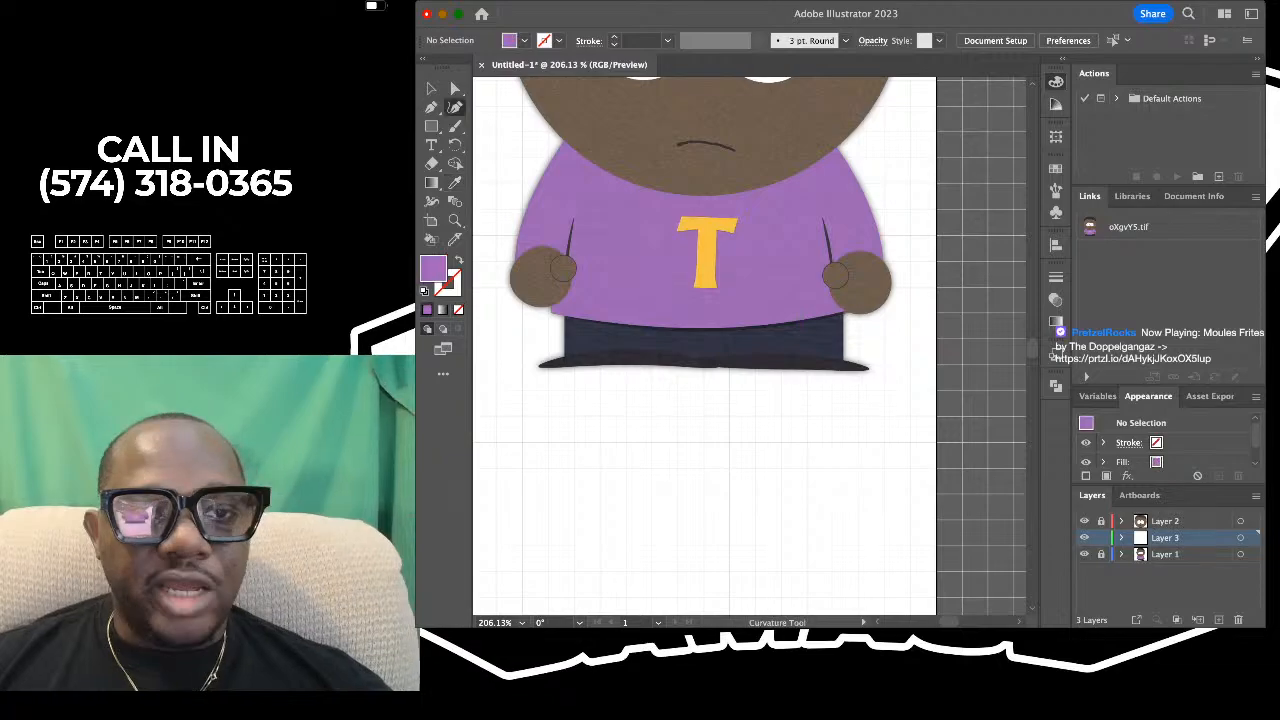
pyautogui.scroll(2, 590, 118)
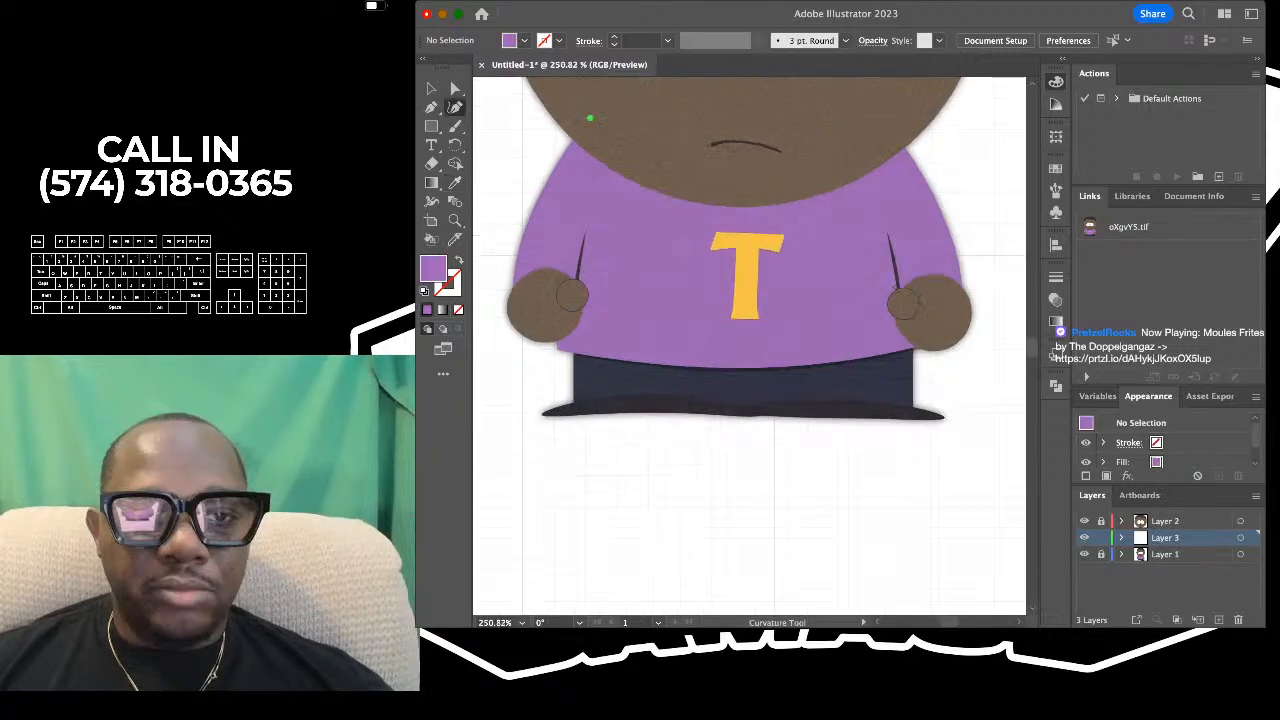
pyautogui.click(590, 118)
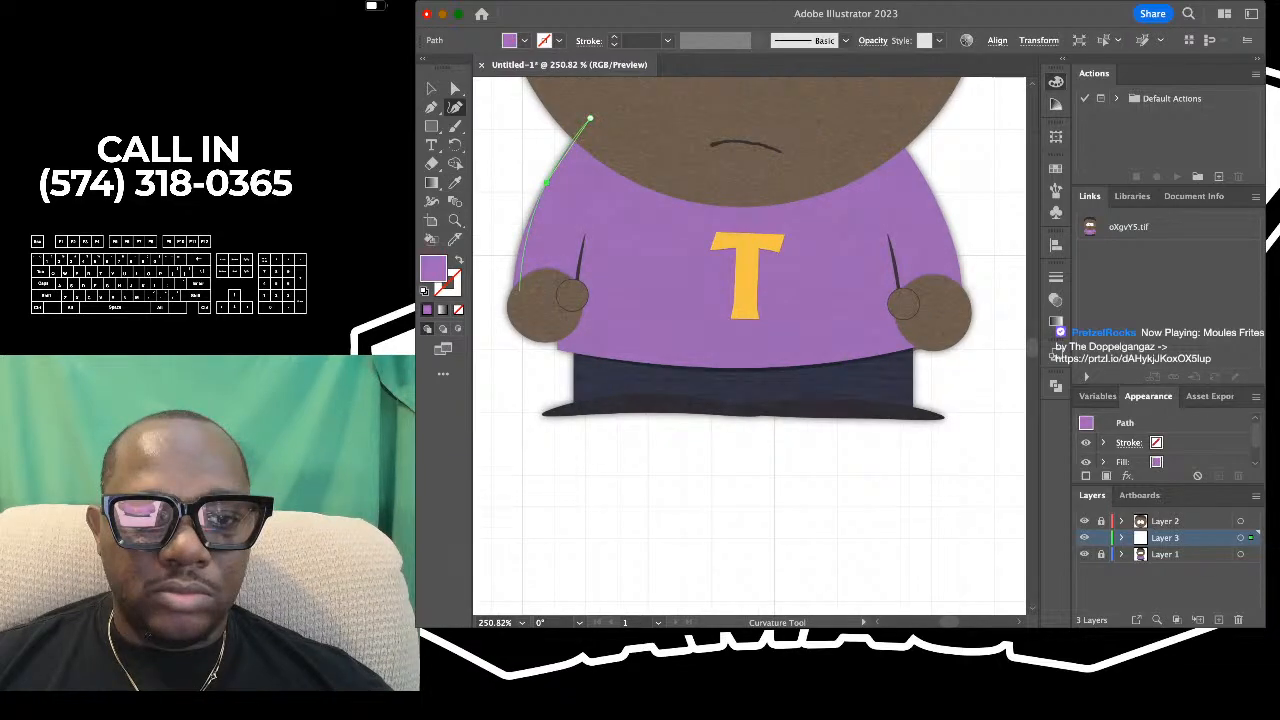
pyautogui.click(546, 183)
pyautogui.scroll(2, 508, 299)
pyautogui.click(510, 298)
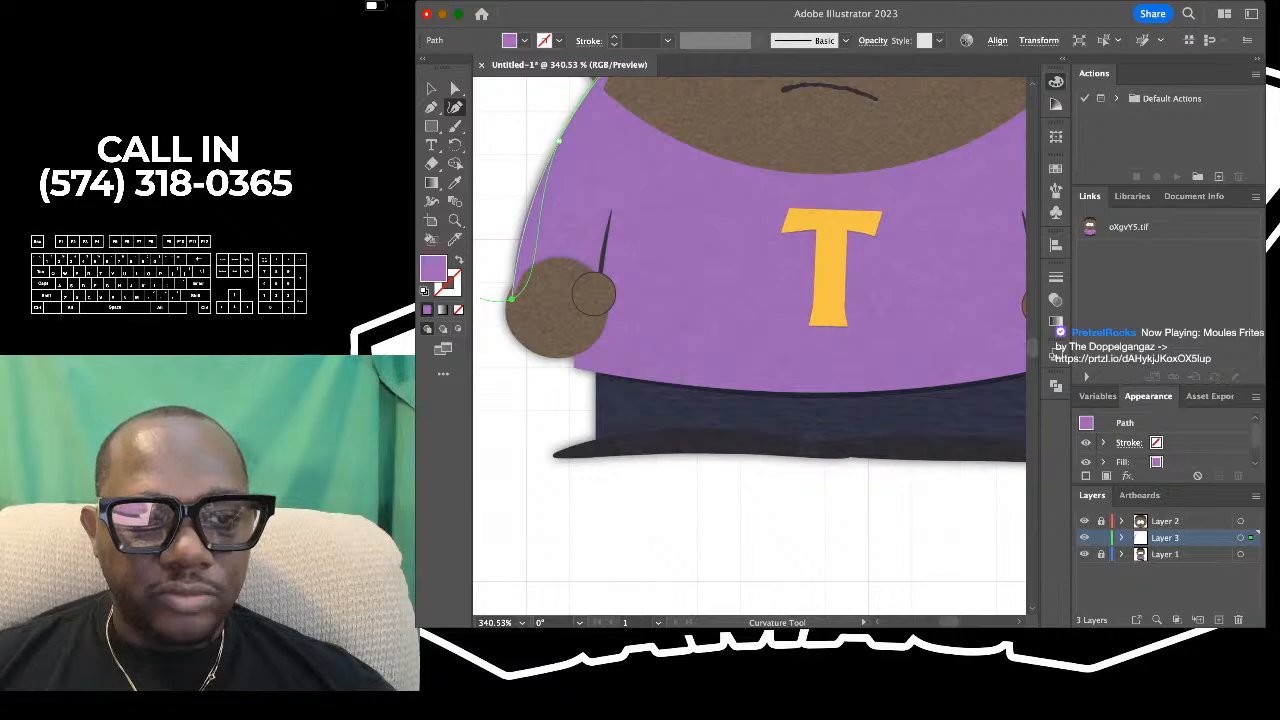
pyautogui.click(458, 310)
pyautogui.scroll(-1, 518, 226)
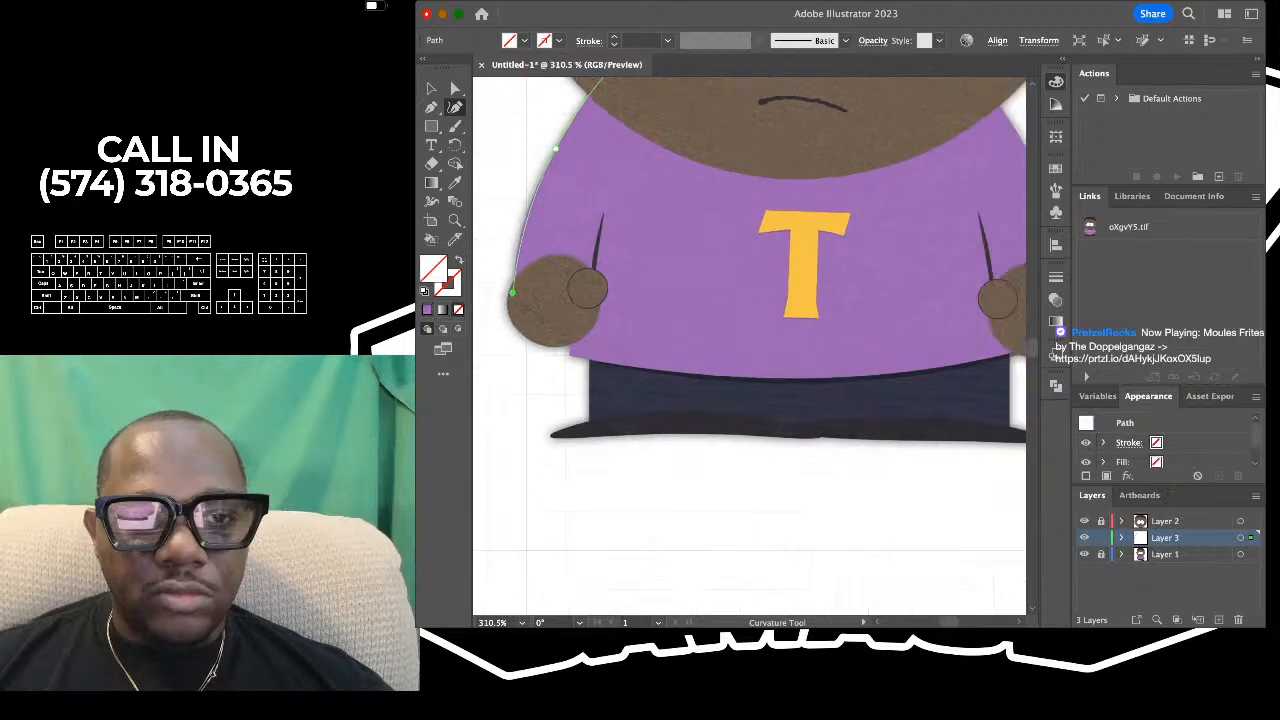
# - Continue the sleeve path with the Pen tool, adding straight segments through the left hand to the shirt's lower-left corner
pyautogui.scroll(-2, 629, 436)
pyautogui.press('p')
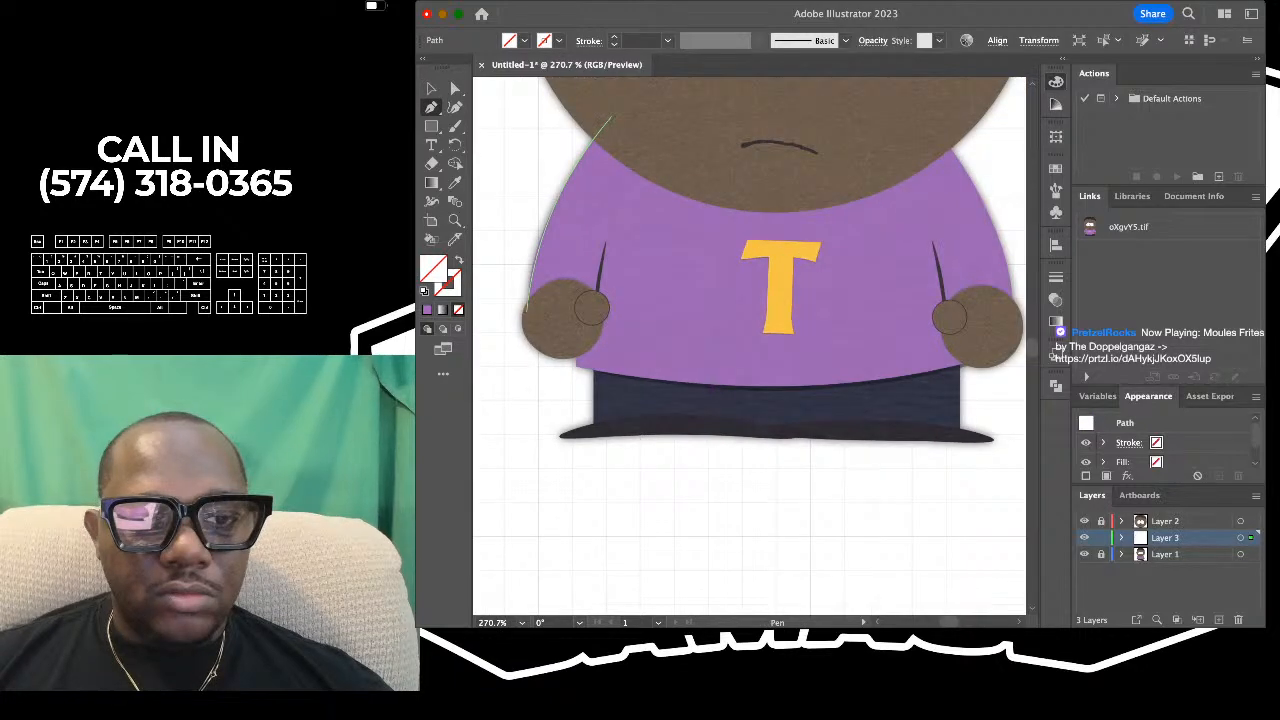
pyautogui.click(527, 311)
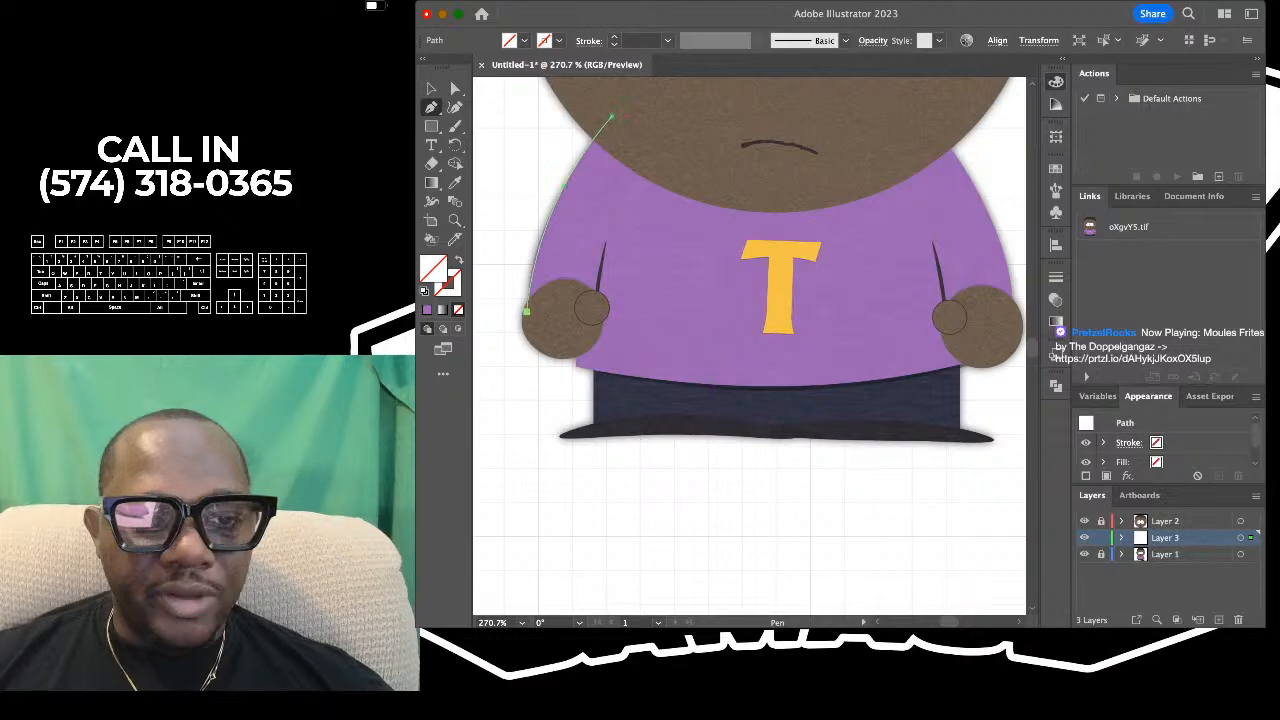
pyautogui.moveTo(527, 311); pyautogui.dragTo(575, 327)
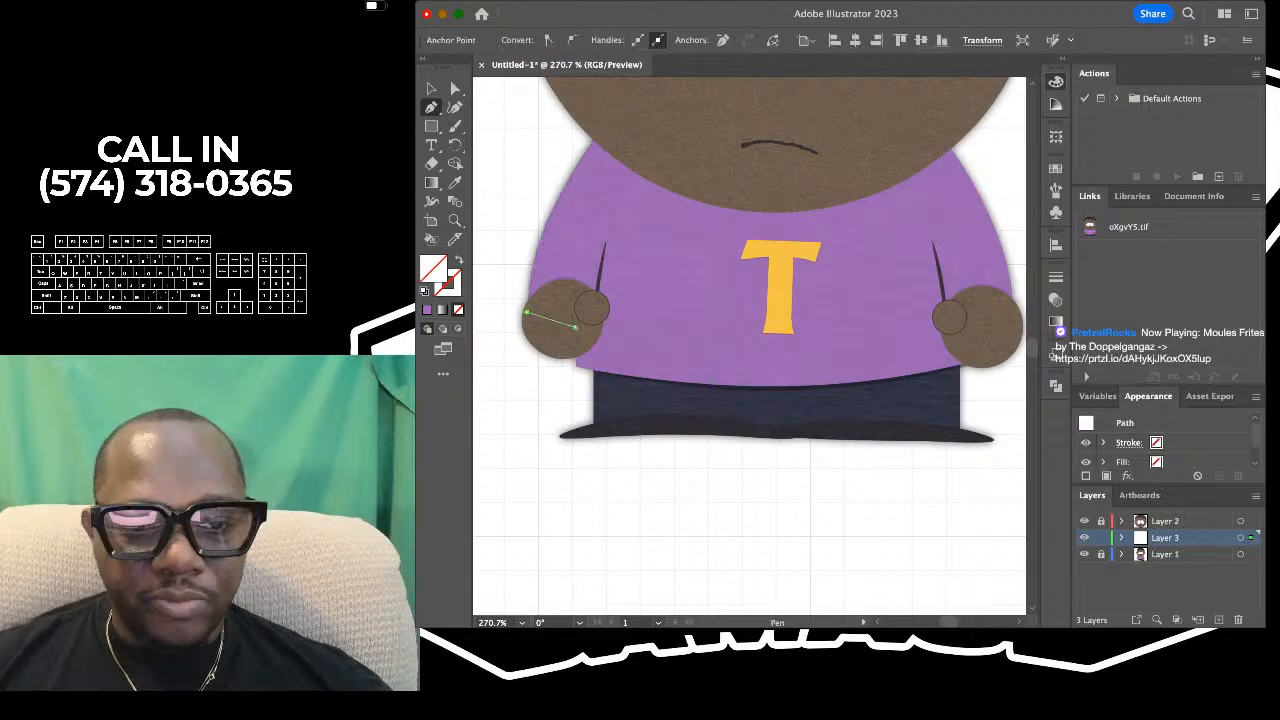
pyautogui.scroll(4, 580, 466)
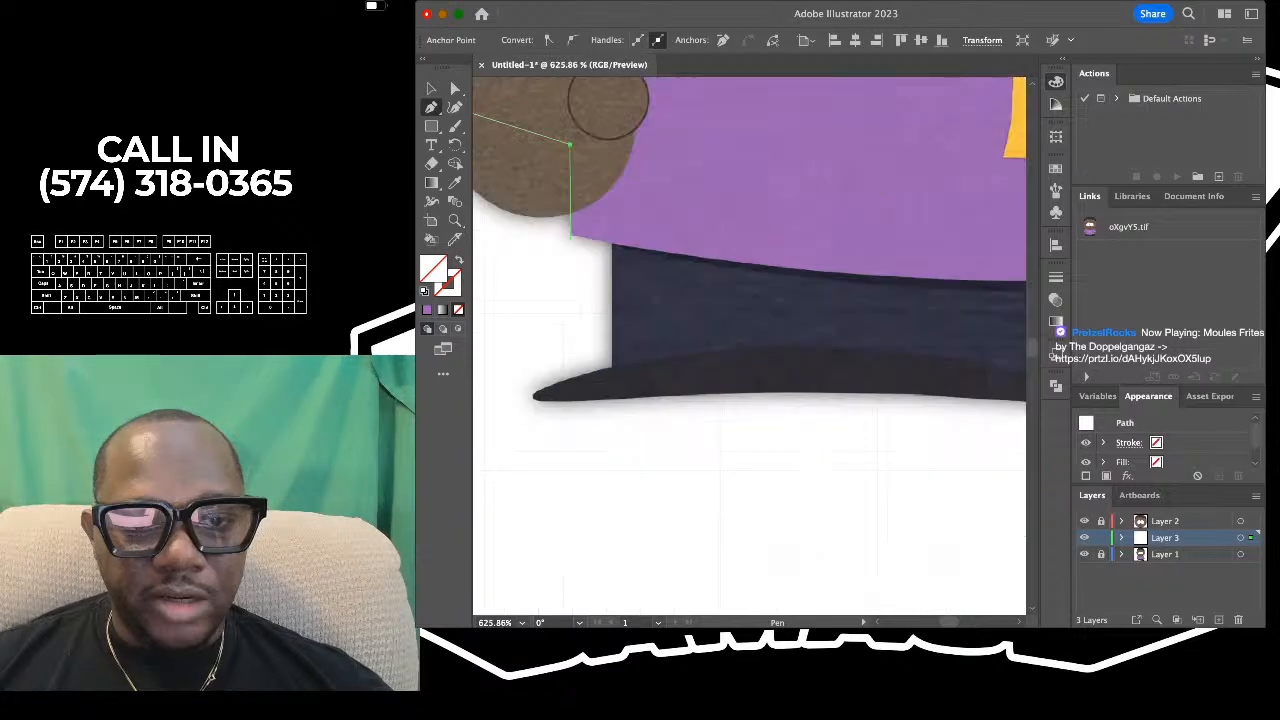
pyautogui.click(571, 238)
# - Close the shirt outline with straight Pen segments through the right hand and right shoulder back to the left shoulder
pyautogui.scroll(-3, 573, 240)
pyautogui.hscroll(2, 577, 246)
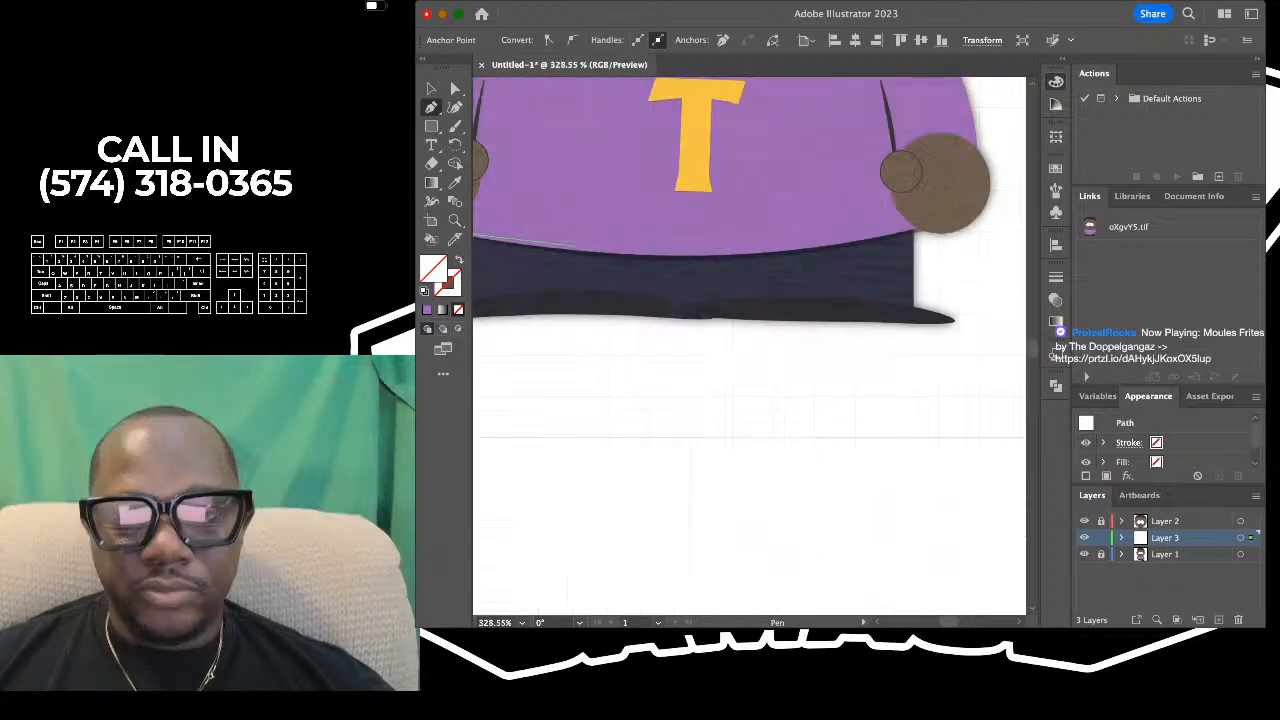
pyautogui.hscroll(3, 577, 246)
pyautogui.scroll(2, 577, 246)
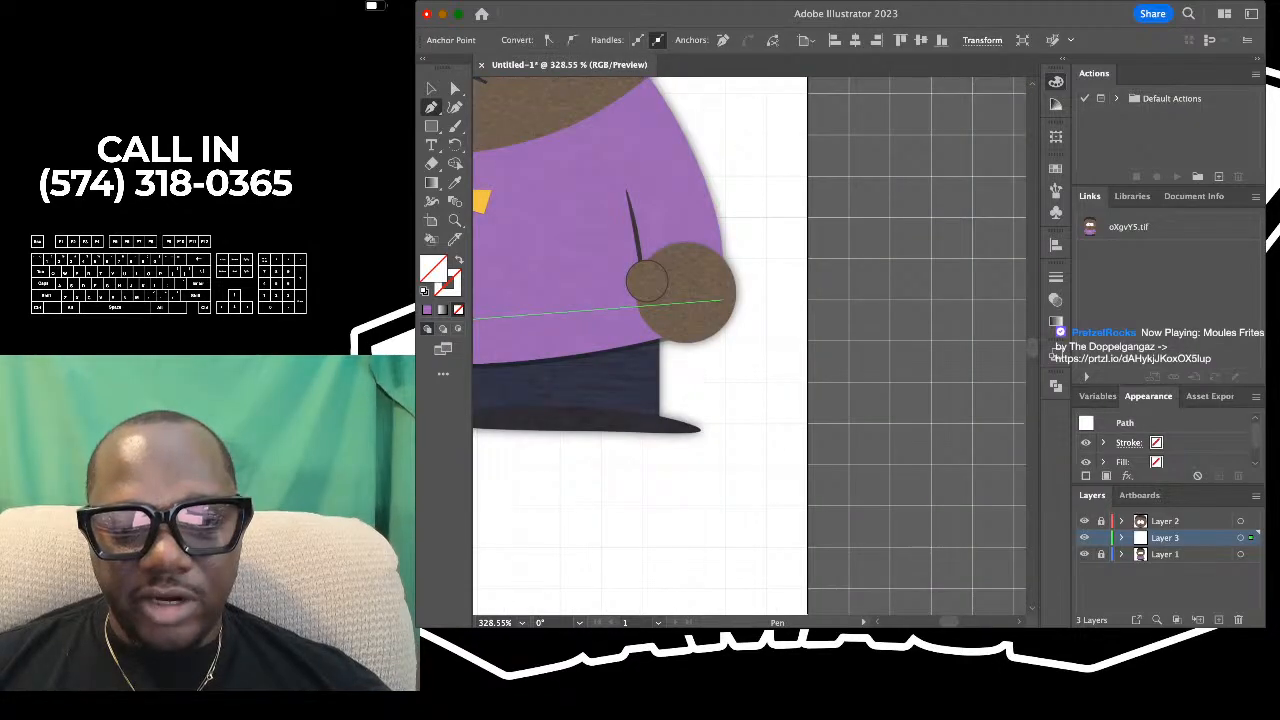
pyautogui.scroll(-2, 712, 312)
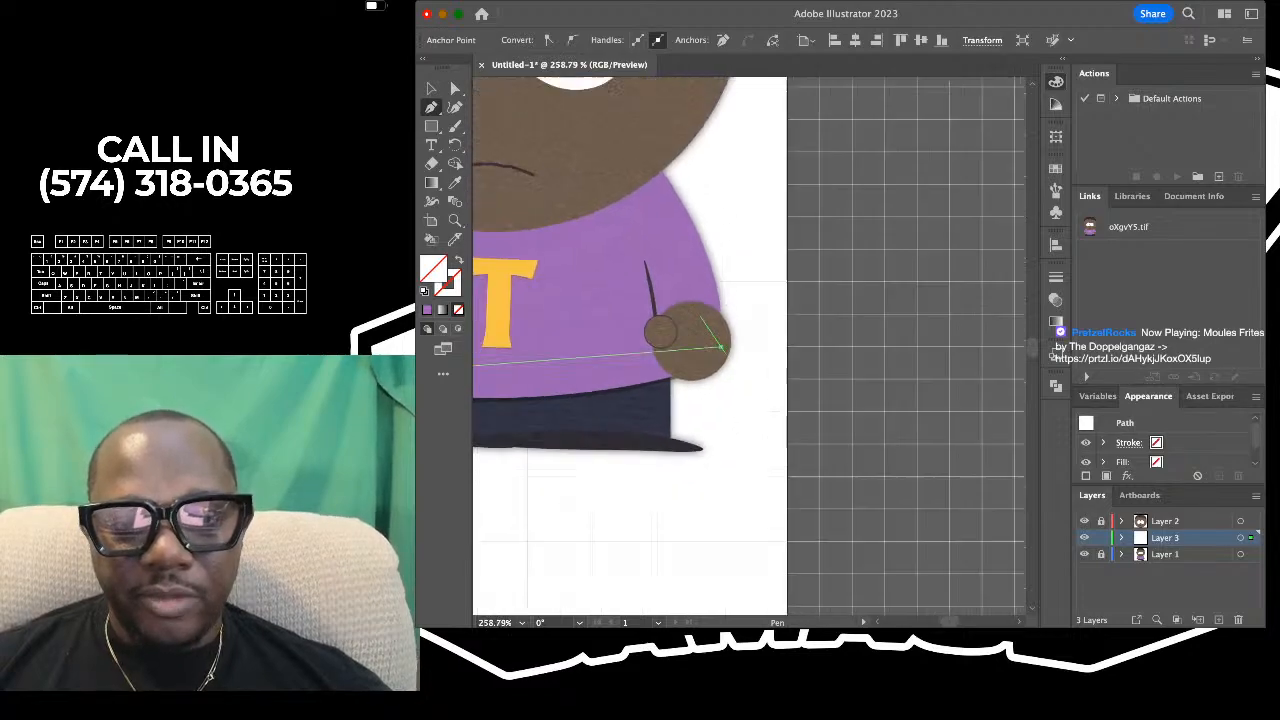
pyautogui.click(678, 209)
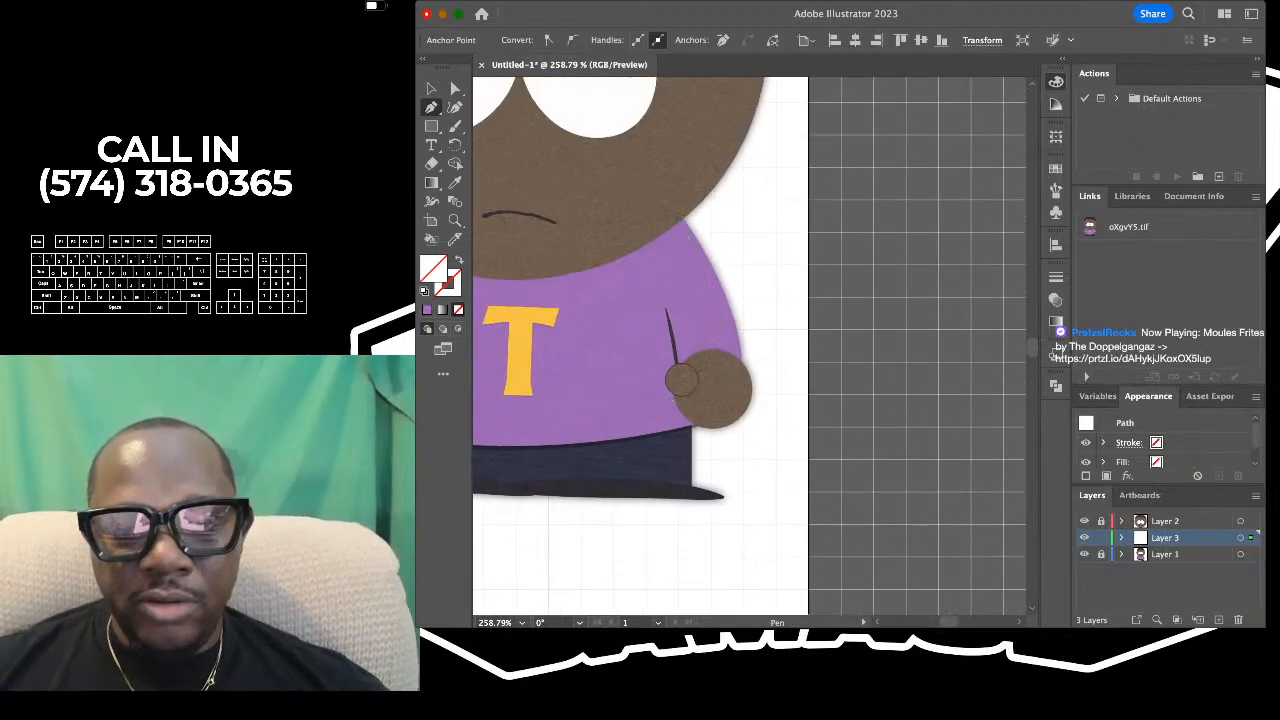
pyautogui.scroll(-3, 678, 209)
pyautogui.click(646, 181)
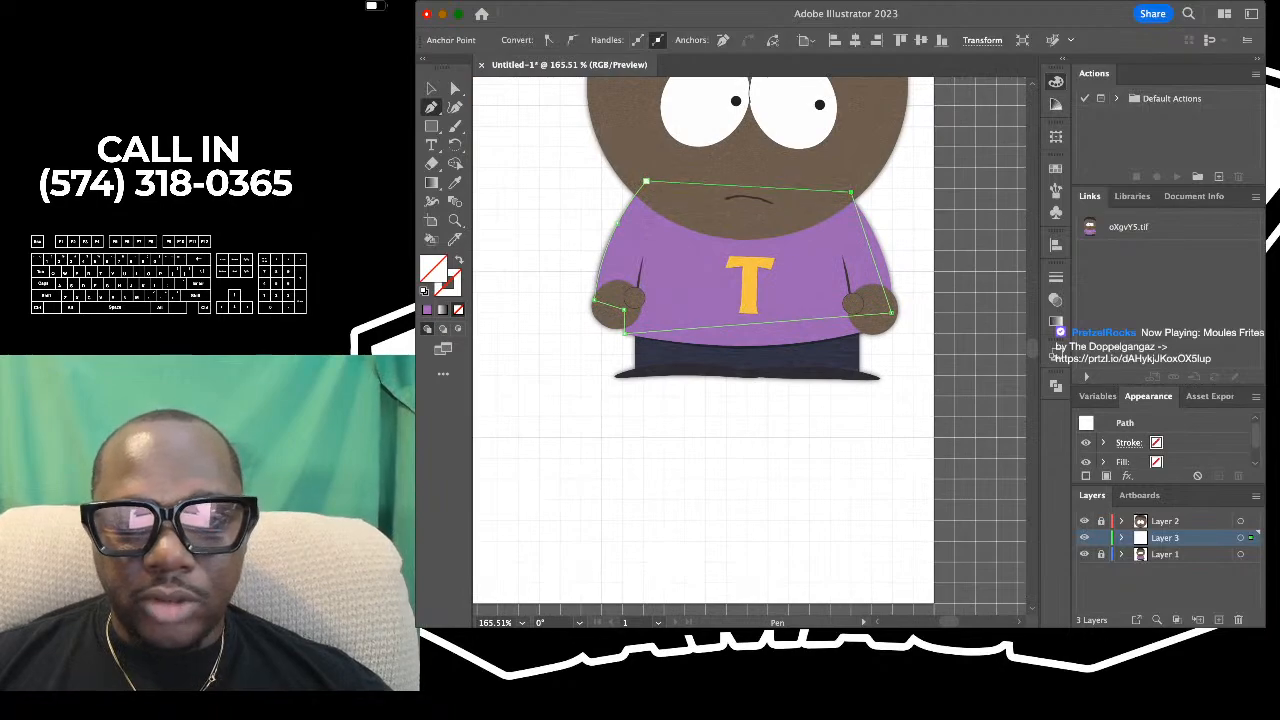
# - Bend the shirt path's bottom edge along the reference hem with the Curvature tool and move its right-hand corner point onto the hem line
pyautogui.scroll(-3, 646, 181)
pyautogui.hscroll(3, 646, 181)
pyautogui.scroll(2, 646, 181)
pyautogui.scroll(-3, 750, 346)
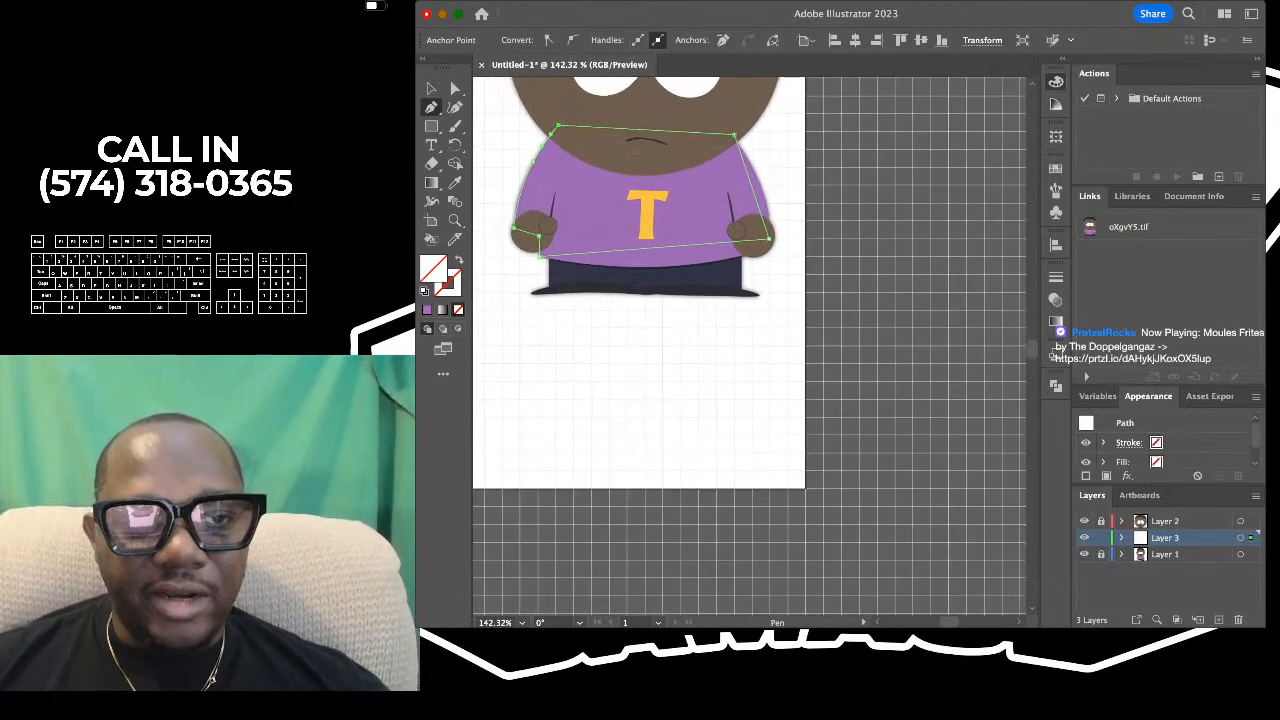
pyautogui.hotkey('shift', '`')
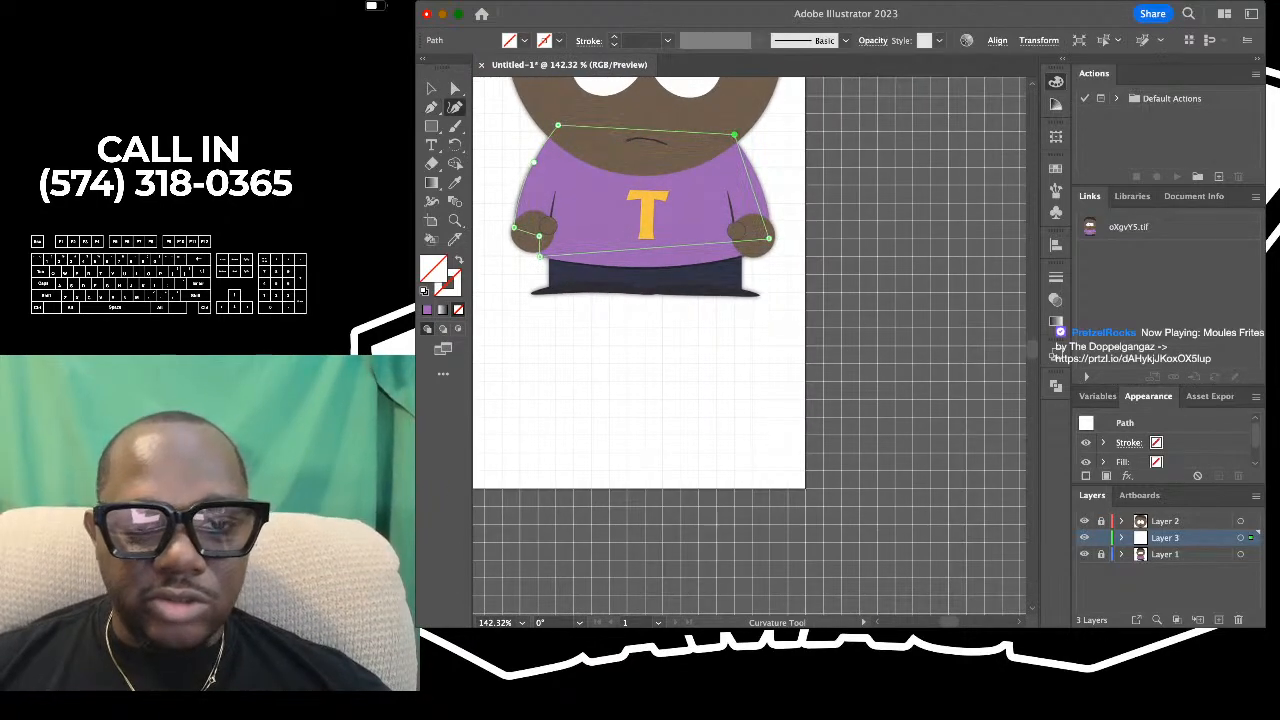
pyautogui.scroll(3, 490, 262)
pyautogui.moveTo(768, 238); pyautogui.dragTo(792, 265)
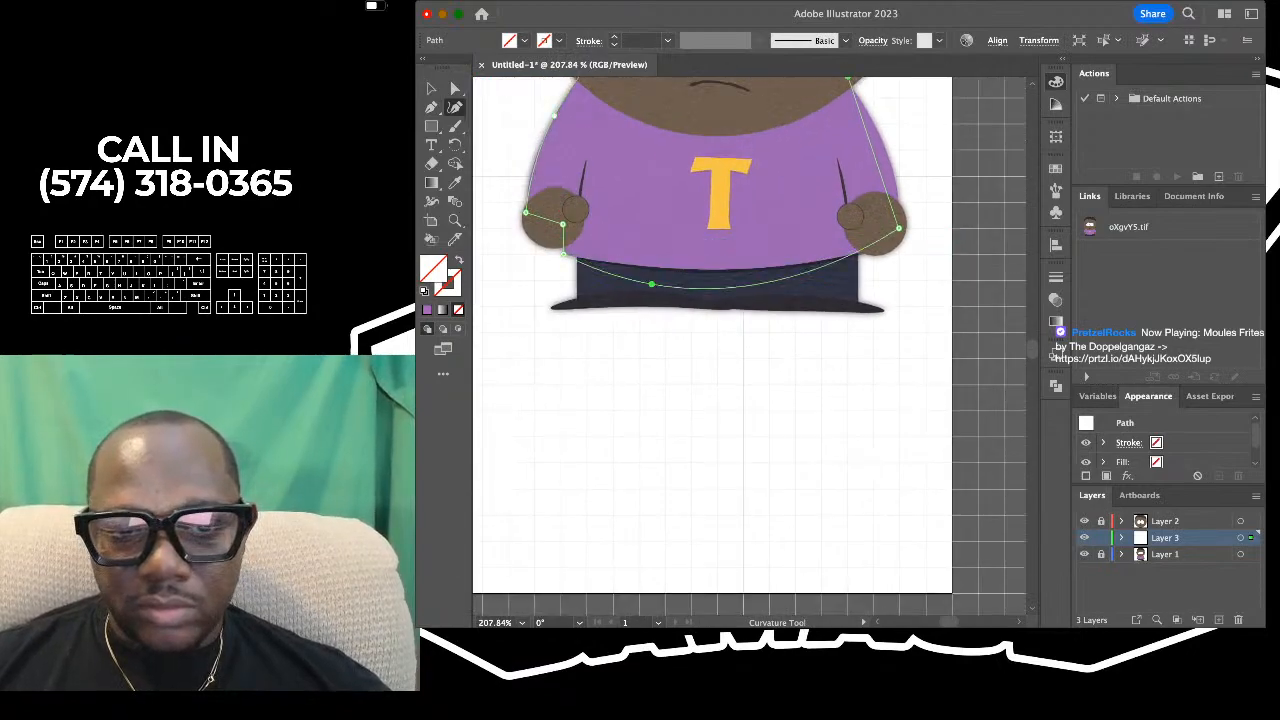
pyautogui.hscroll(5, 792, 265)
pyautogui.scroll(5, 651, 259)
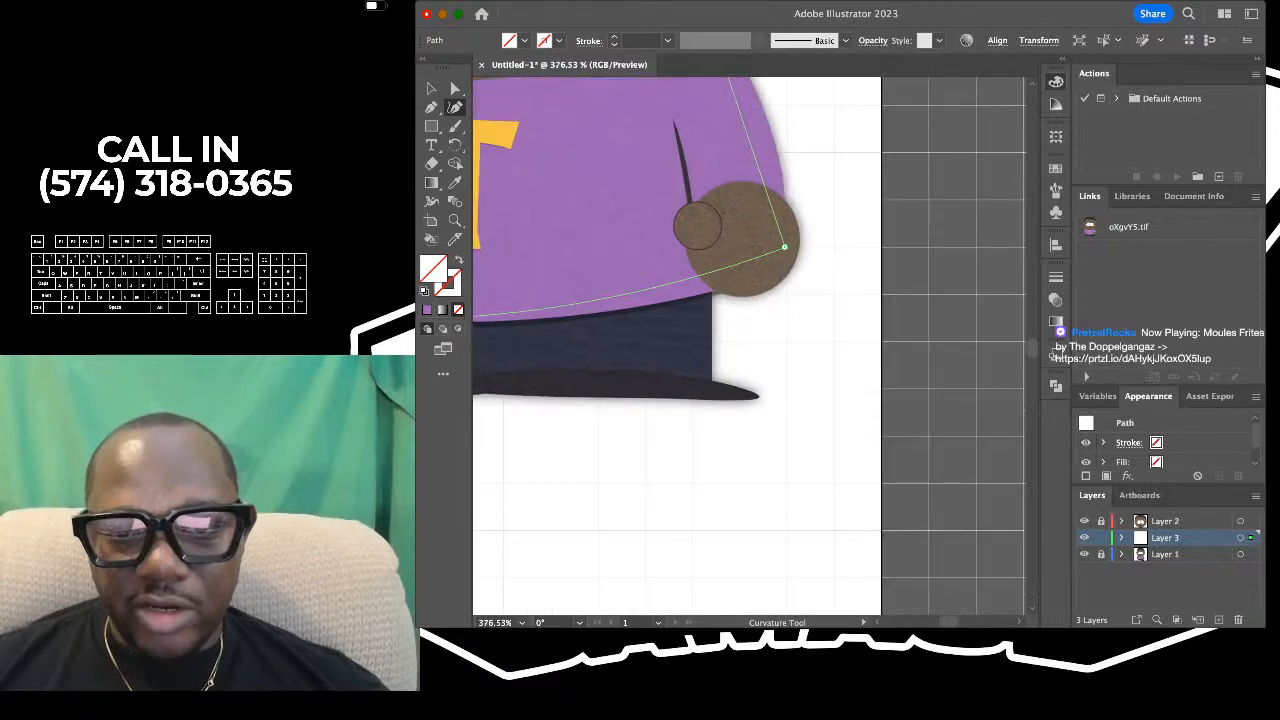
pyautogui.moveTo(812, 244); pyautogui.dragTo(775, 295)
pyautogui.scroll(-2, 775, 295)
pyautogui.scroll(2, 776, 298)
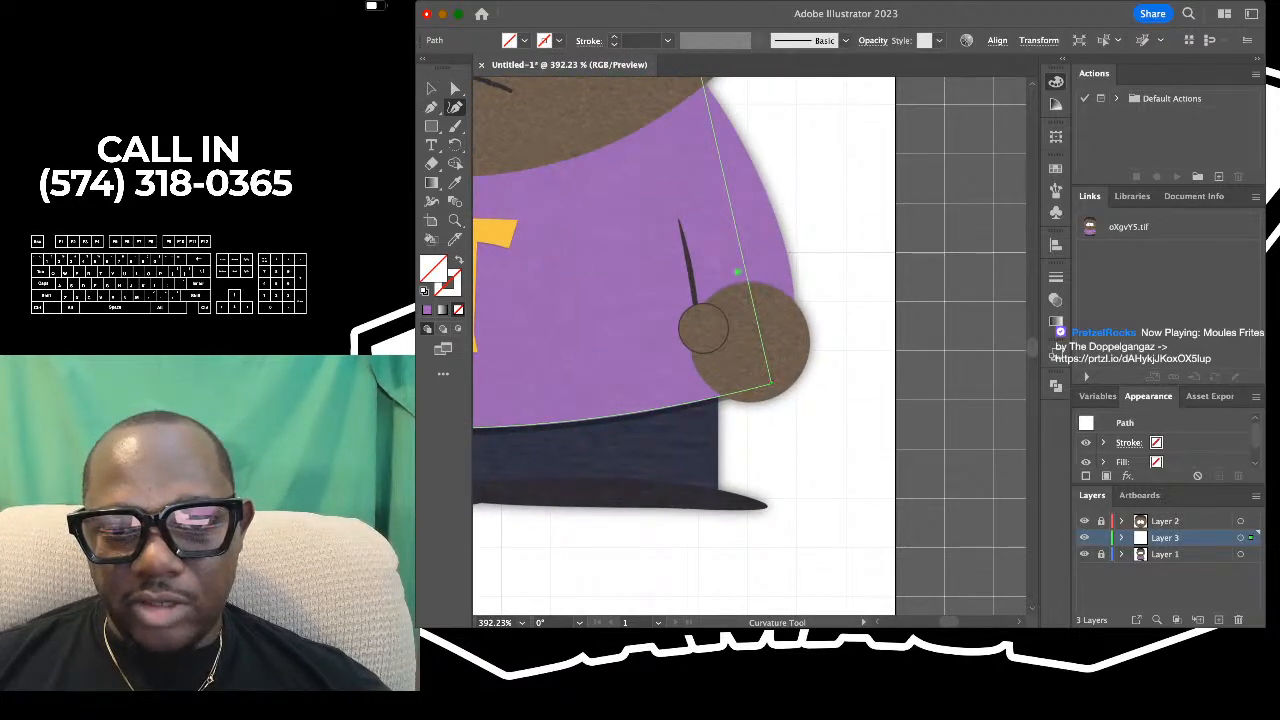
pyautogui.press('super+z')
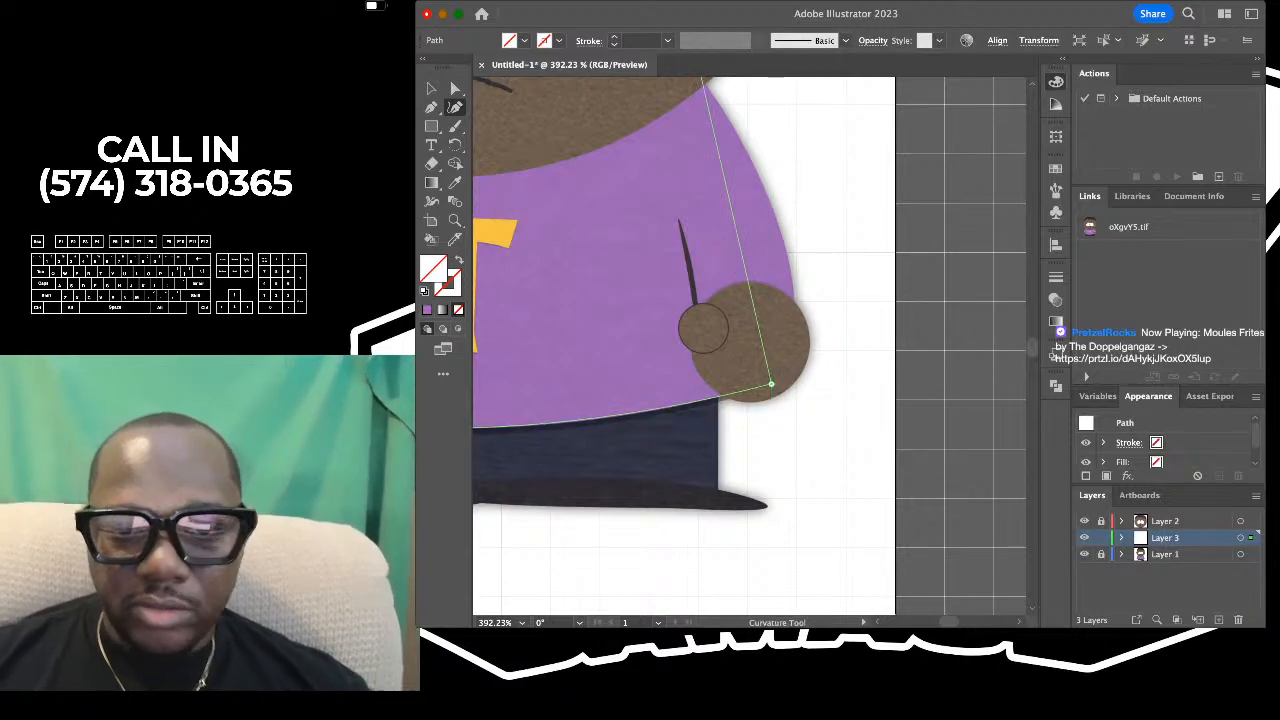
# - Curve the shirt path's right side along the reference sleeve from the hand to the shoulder, adjusting its points to fit the edge
pyautogui.moveTo(745, 270); pyautogui.dragTo(792, 298)
pyautogui.scroll(2, 792, 298)
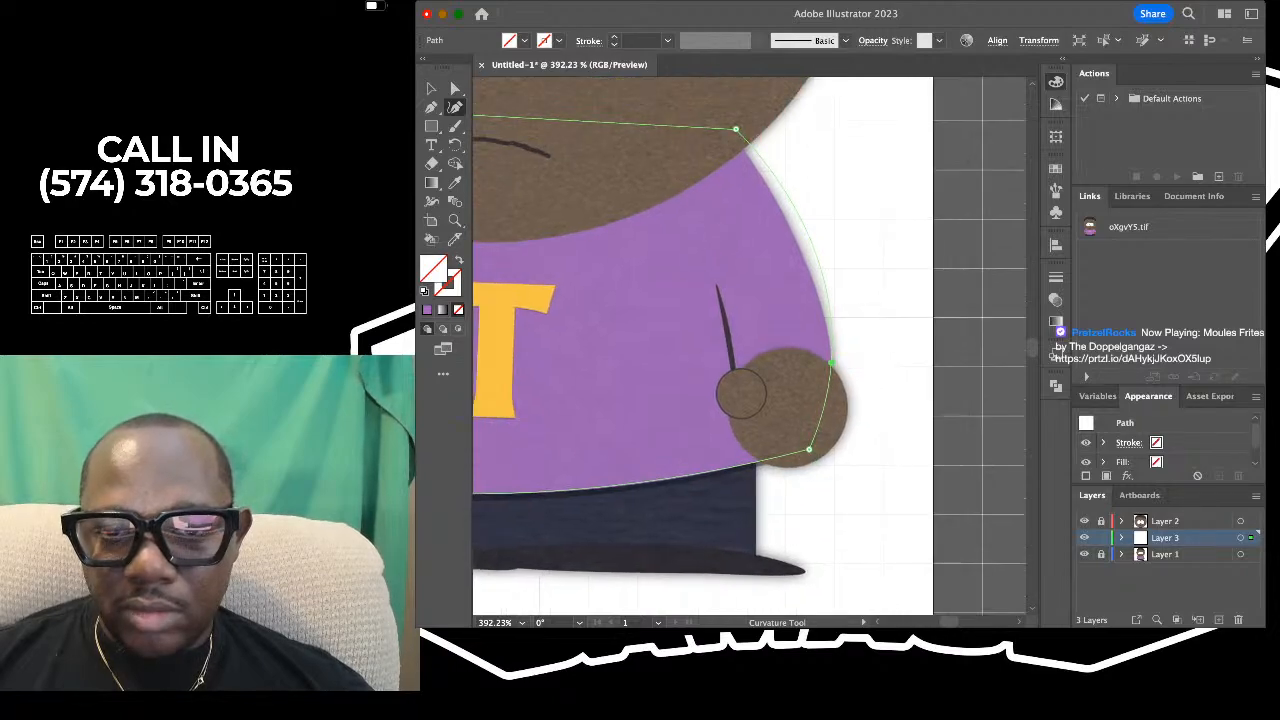
pyautogui.moveTo(779, 182); pyautogui.dragTo(772, 182)
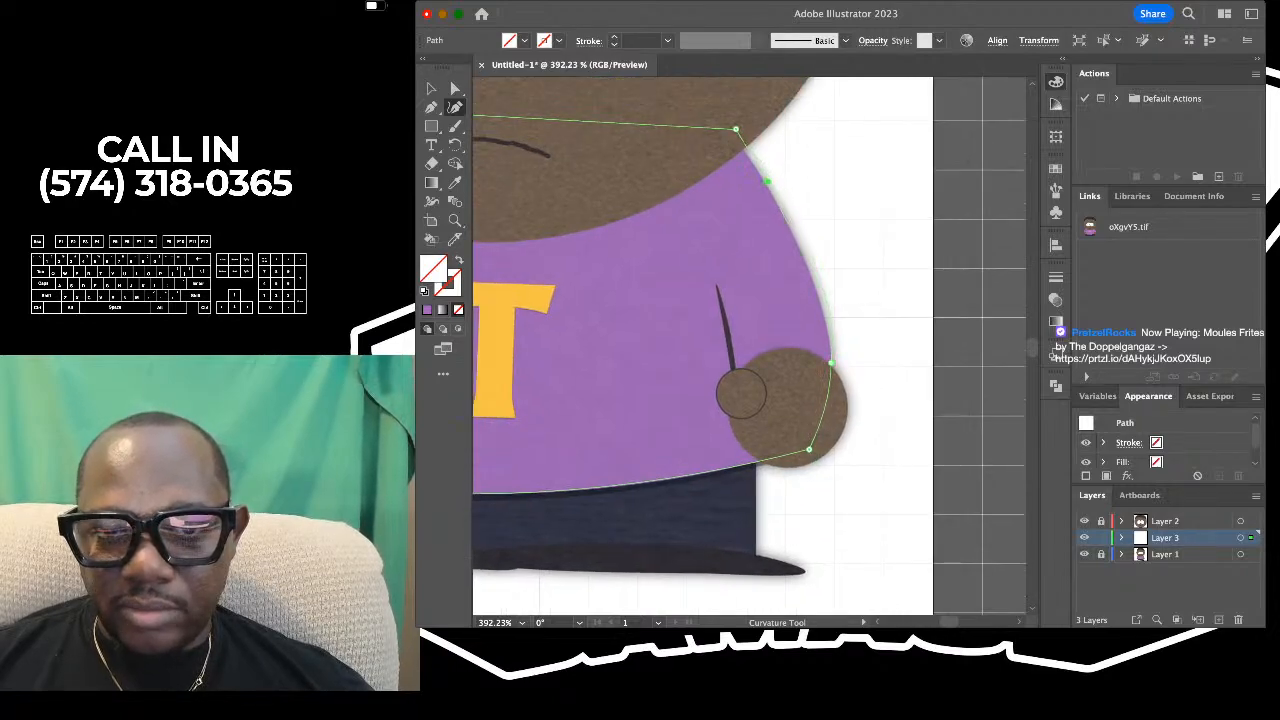
pyautogui.scroll(3, 738, 106)
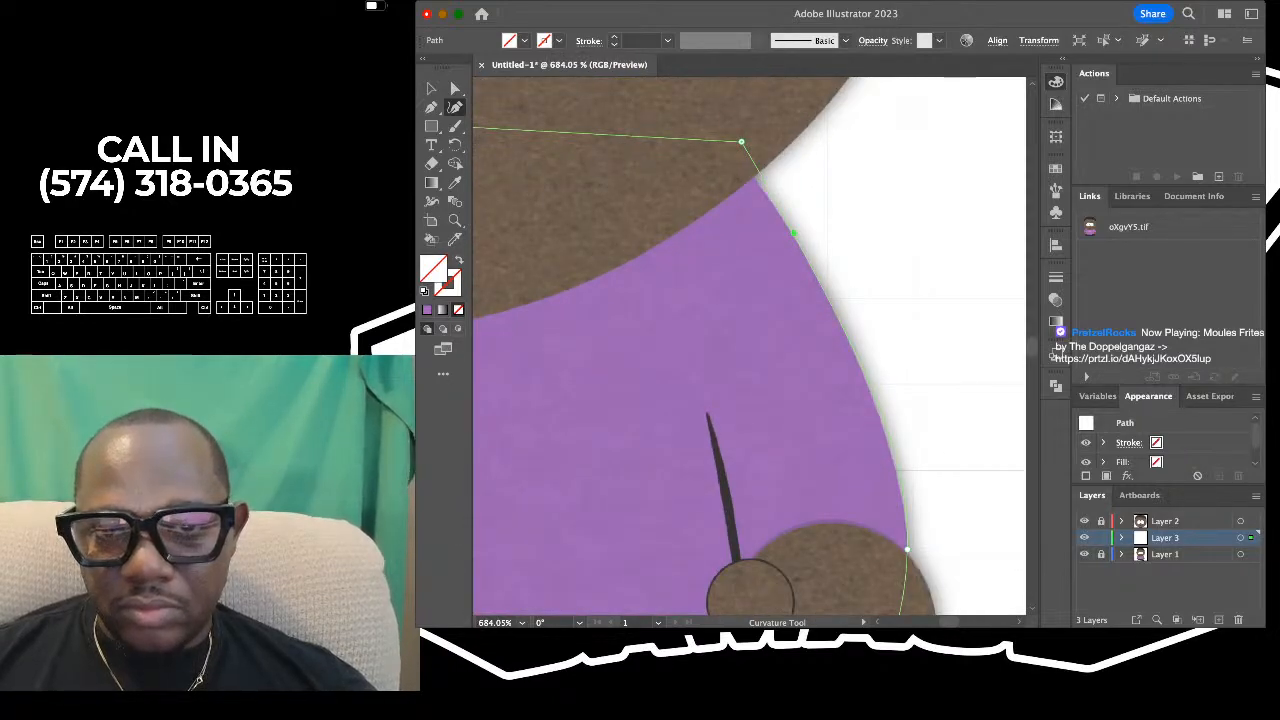
pyautogui.moveTo(733, 146); pyautogui.dragTo(729, 147)
pyautogui.scroll(-3, 729, 147)
pyautogui.scroll(-3, 729, 147)
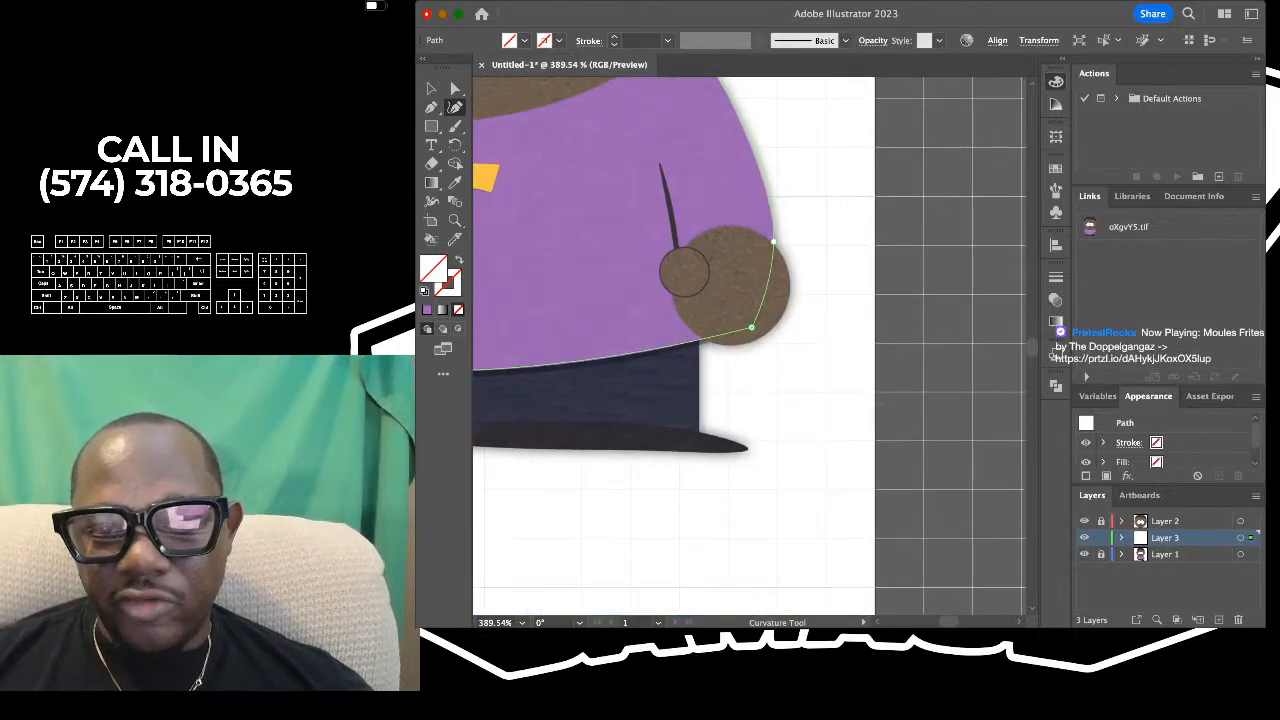
pyautogui.scroll(3, 812, 256)
pyautogui.scroll(3, 750, 345)
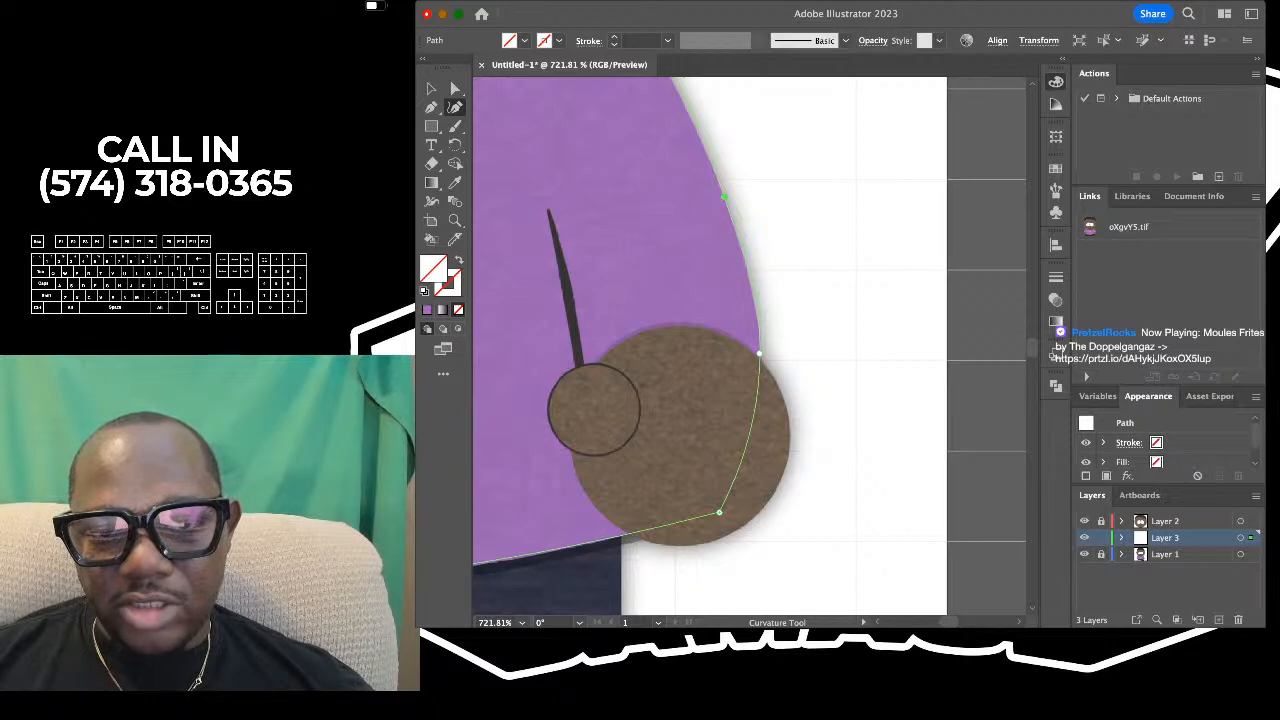
pyautogui.scroll(-3, 724, 194)
pyautogui.scroll(-5, 724, 194)
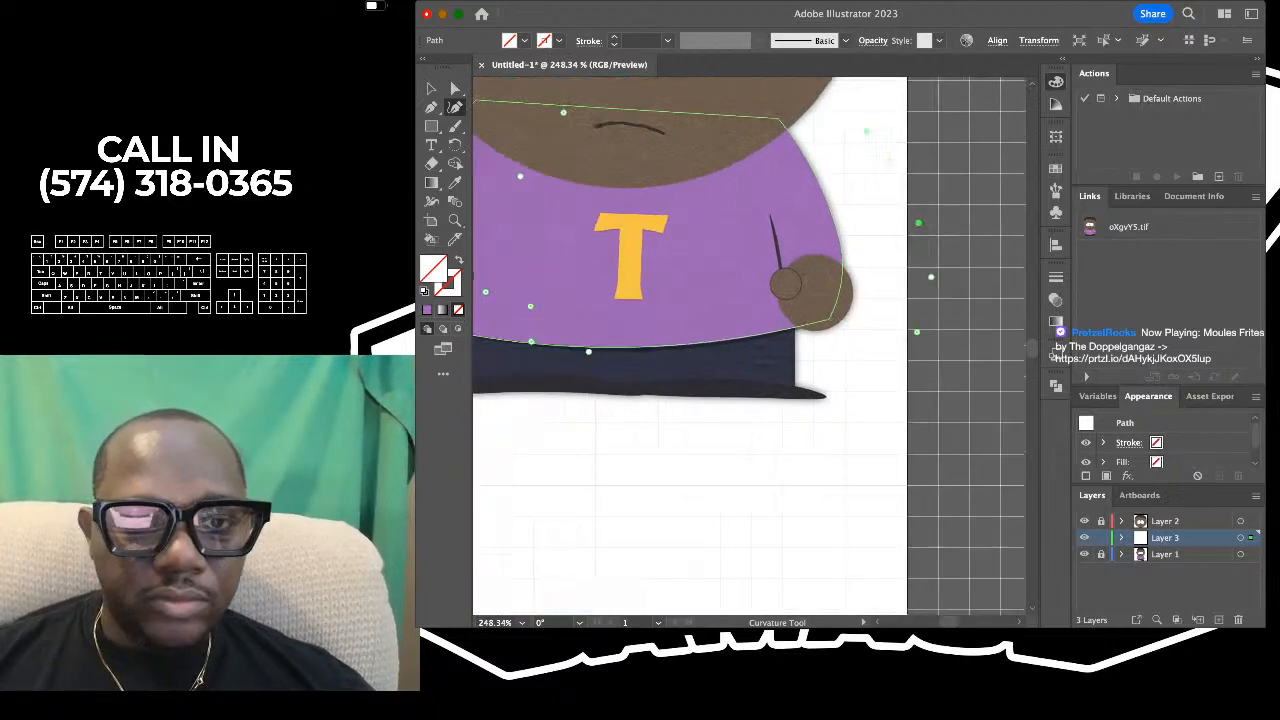
# - Bend the shirt path's straight top edge down into a curved neckline just inside the bottom of the head
pyautogui.hscroll(-2, 724, 194)
pyautogui.scroll(1, 724, 194)
pyautogui.moveTo(677, 149); pyautogui.dragTo(672, 205)
pyautogui.scroll(-3, 672, 206)
pyautogui.hscroll(2, 672, 206)
pyautogui.scroll(1, 672, 206)
pyautogui.scroll(1, 672, 206)
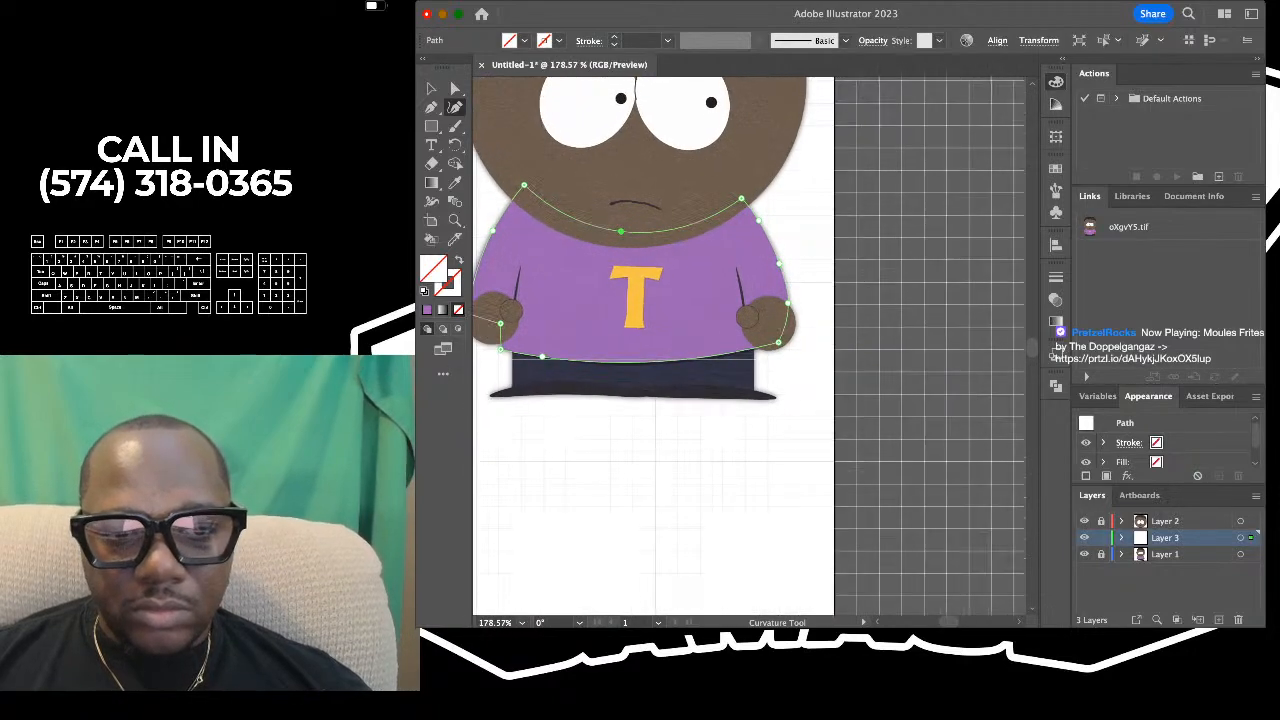
# - Fill the finished shirt shape with the purple sampled from the reference shirt
pyautogui.scroll(-3, 672, 206)
pyautogui.hscroll(-2, 672, 206)
pyautogui.scroll(-2, 646, 243)
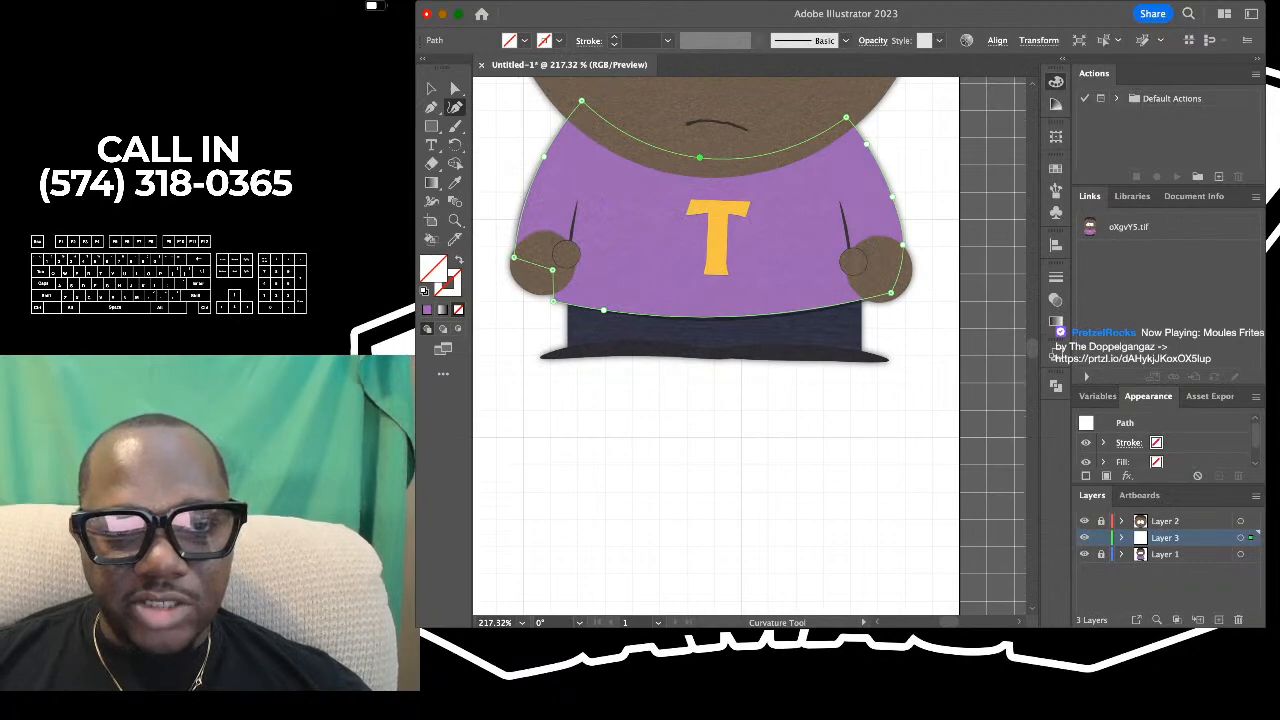
pyautogui.scroll(-4, 610, 285)
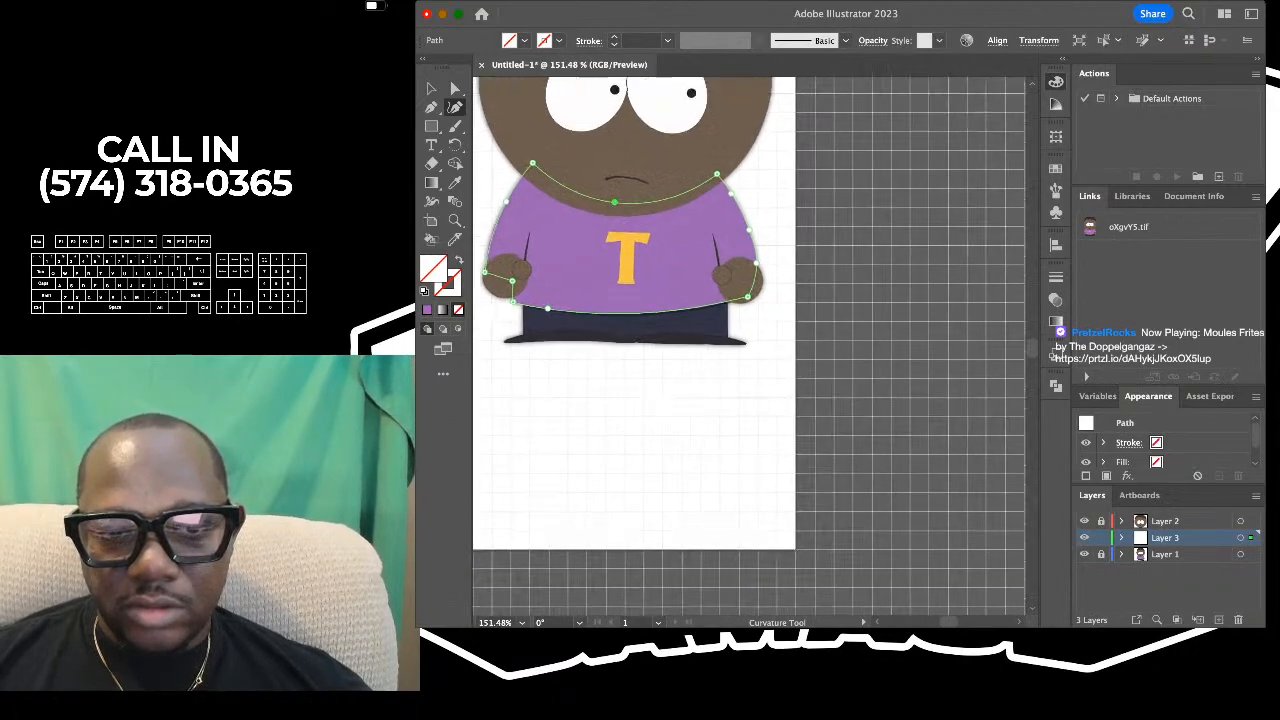
pyautogui.scroll(4, 610, 285)
pyautogui.scroll(2, 610, 285)
pyautogui.scroll(-3, 610, 285)
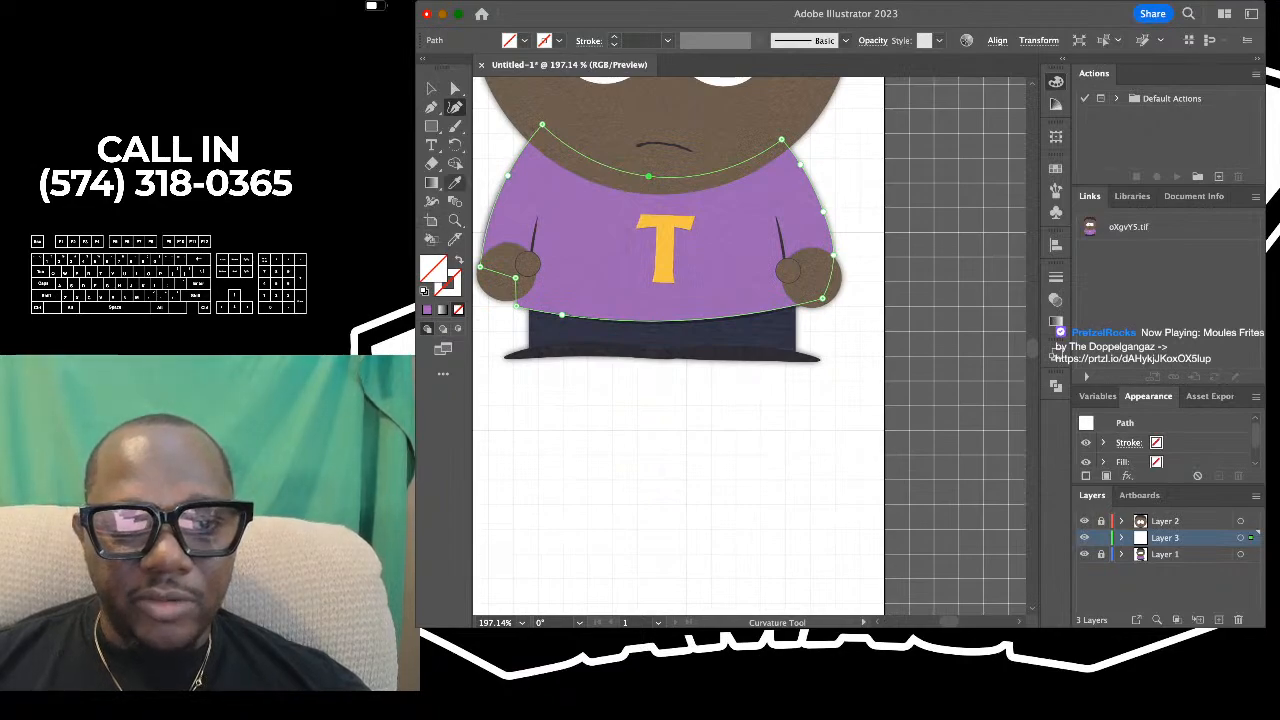
pyautogui.press('i')
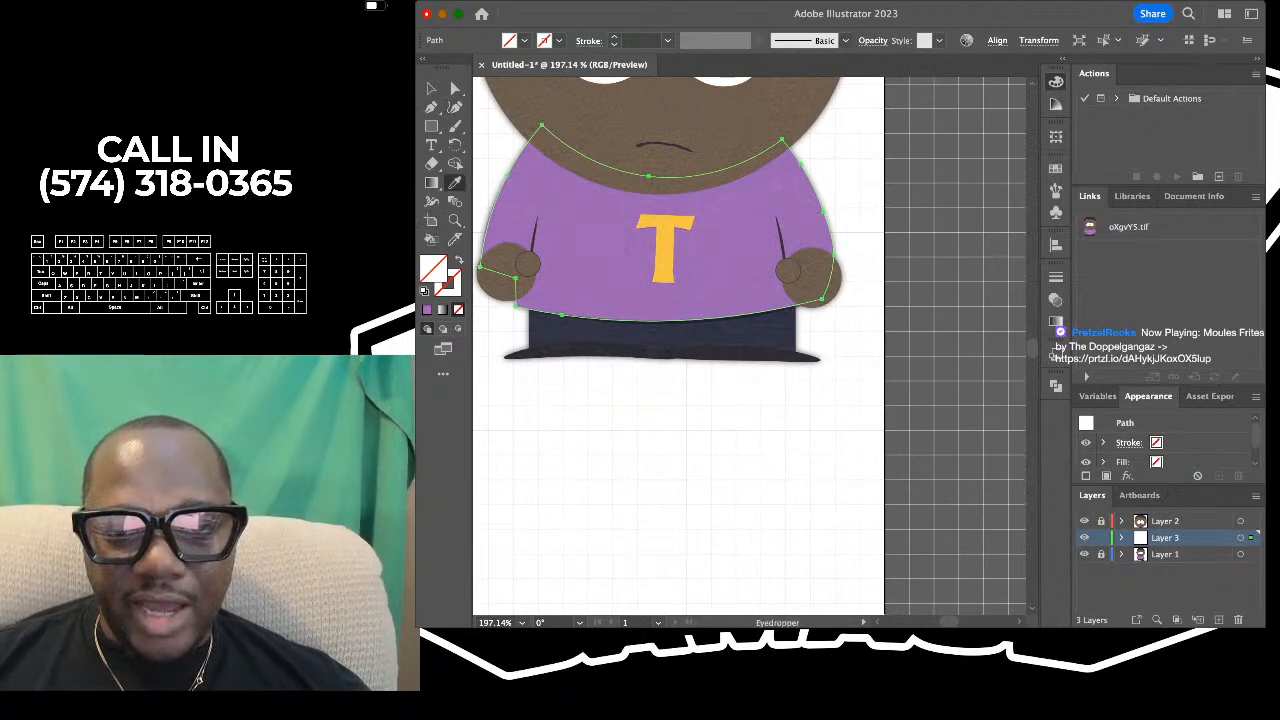
pyautogui.click(804, 213)
pyautogui.scroll(-5, 806, 212)
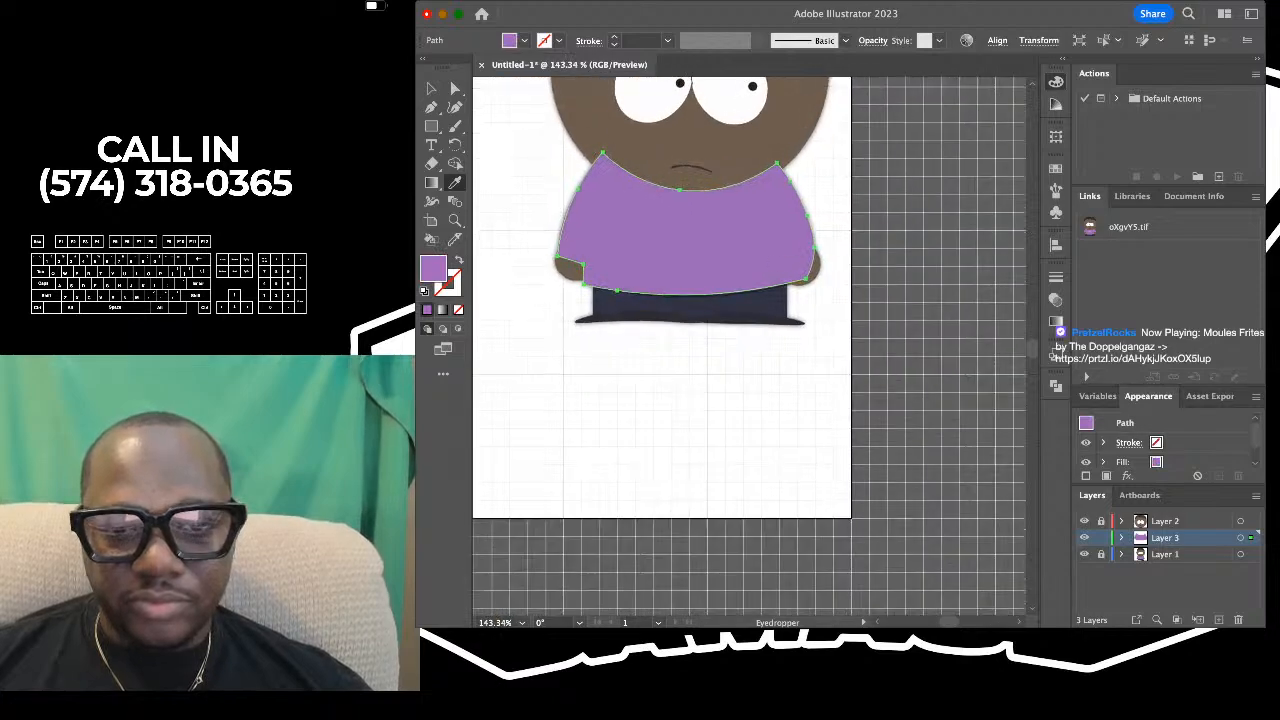
# - Select the trousers rectangle and fill it with the dark navy sampled from the reference trousers
pyautogui.scroll(4, 613, 330)
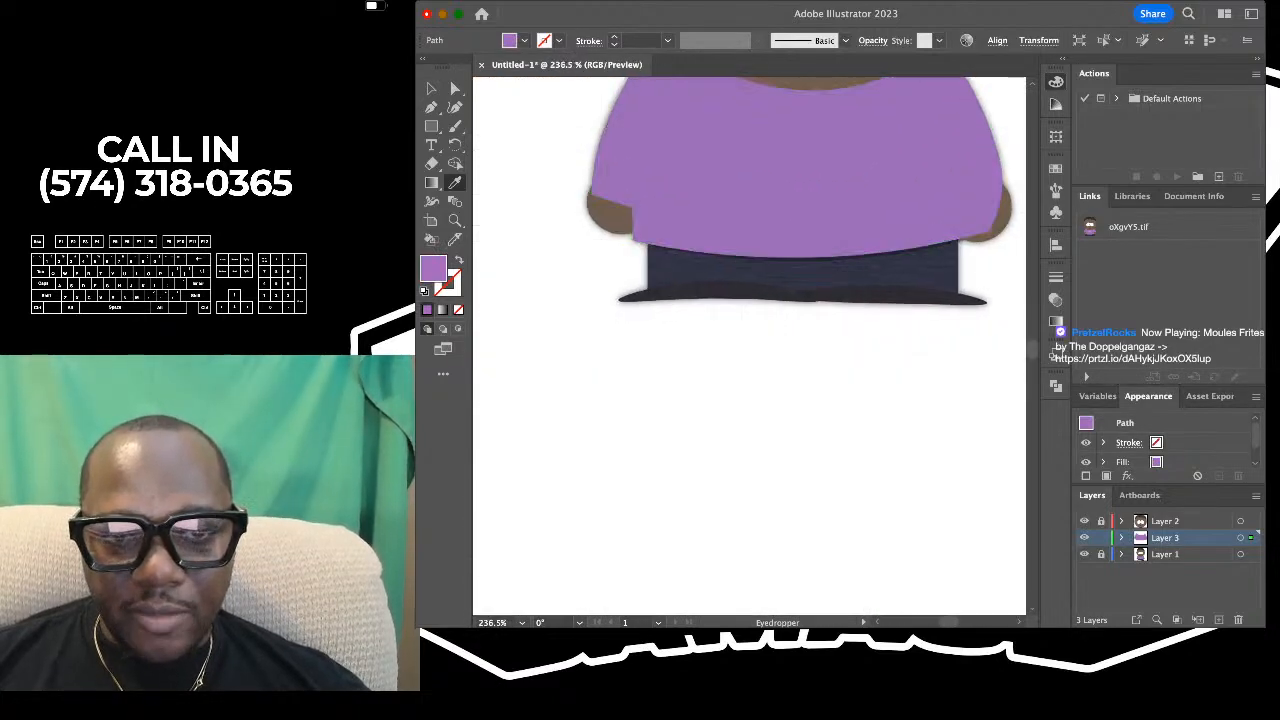
pyautogui.click(431, 89)
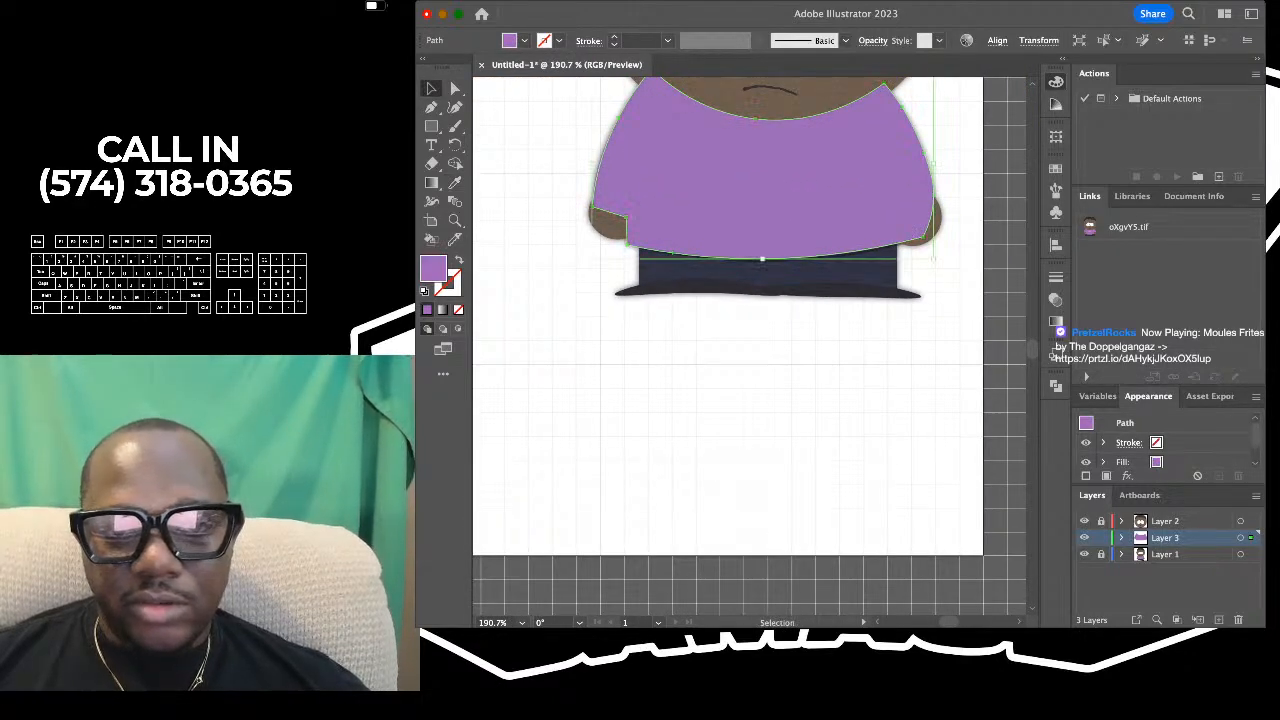
pyautogui.click(565, 350)
pyautogui.hscroll(3, 565, 350)
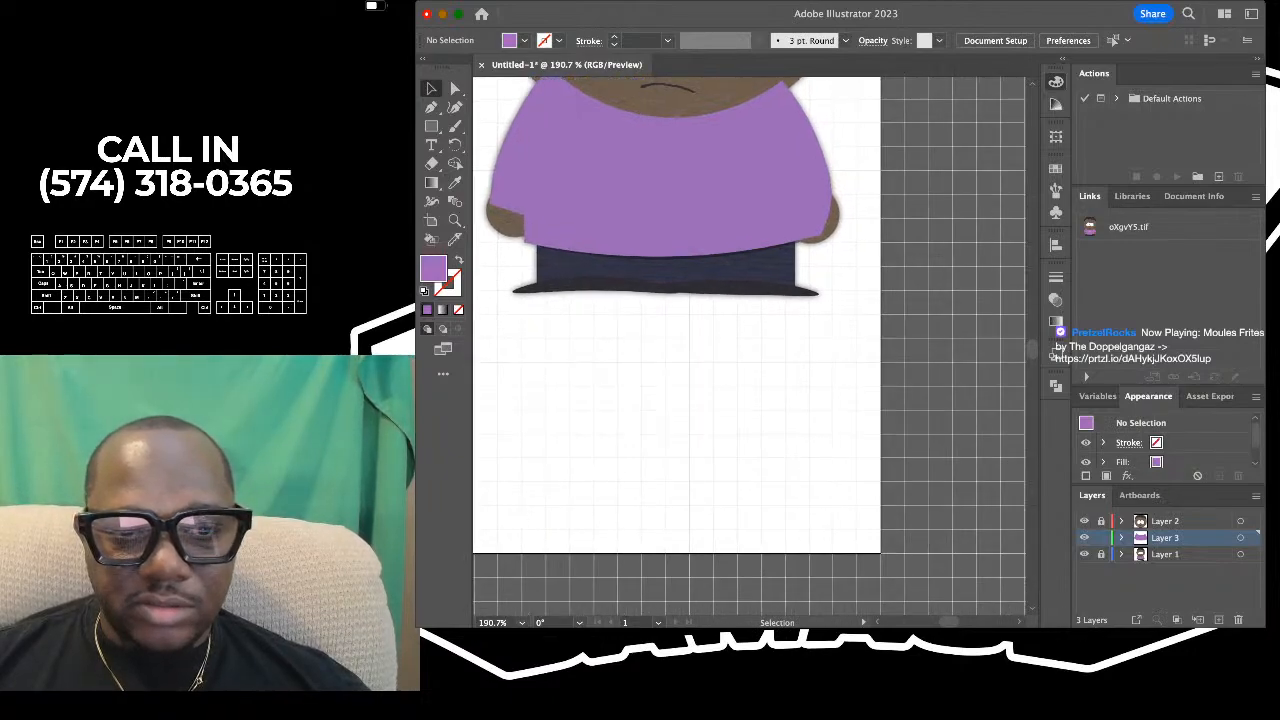
pyautogui.scroll(2, 514, 245)
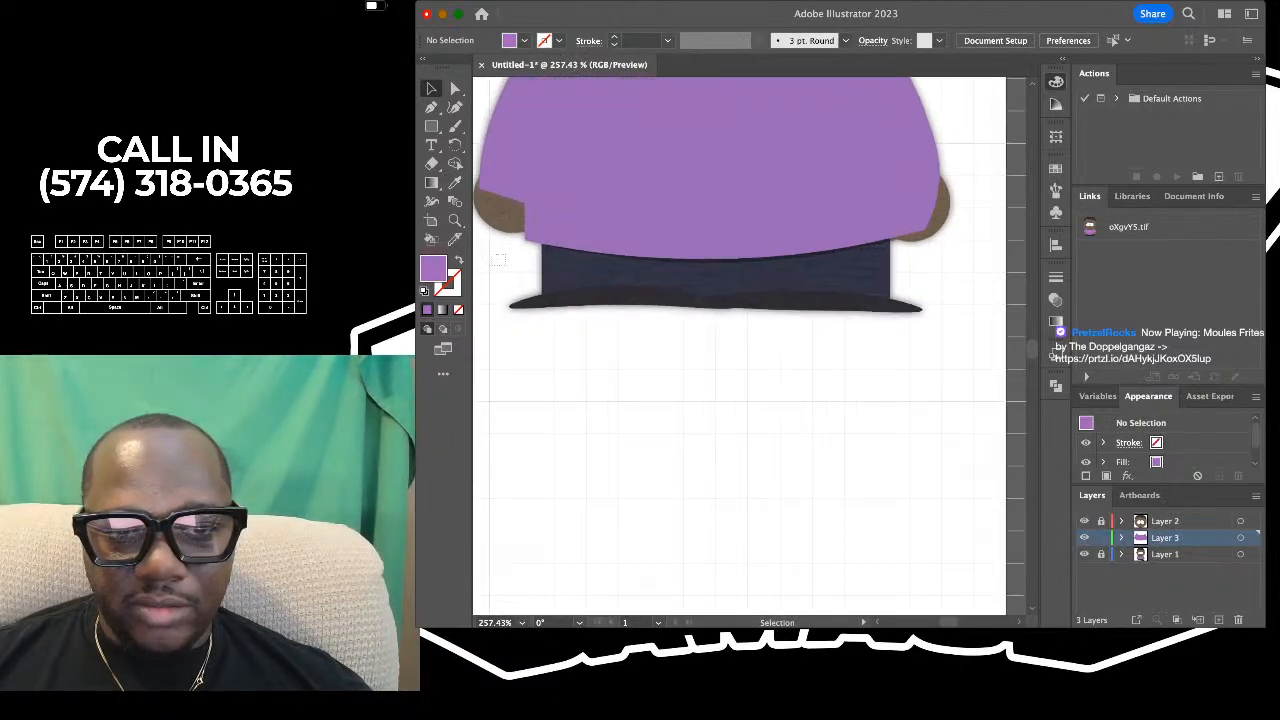
pyautogui.moveTo(550, 293); pyautogui.dragTo(556, 293)
pyautogui.click(454, 182)
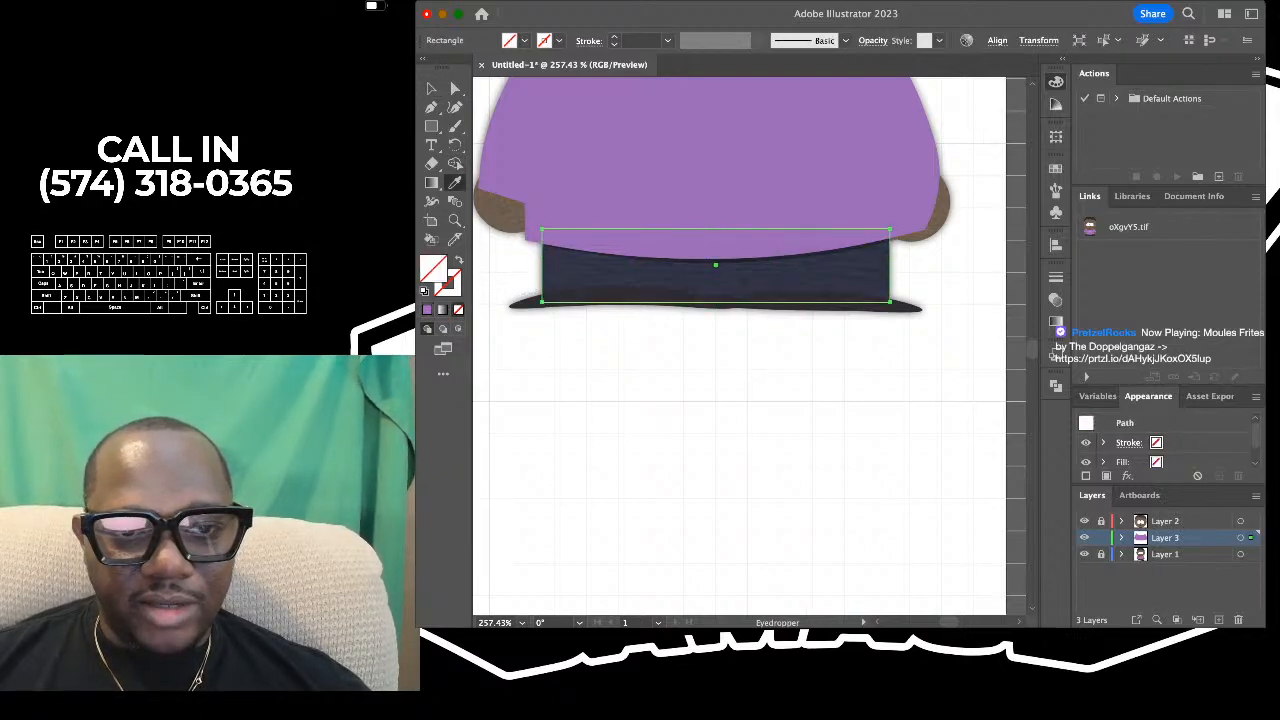
pyautogui.scroll(3, 584, 227)
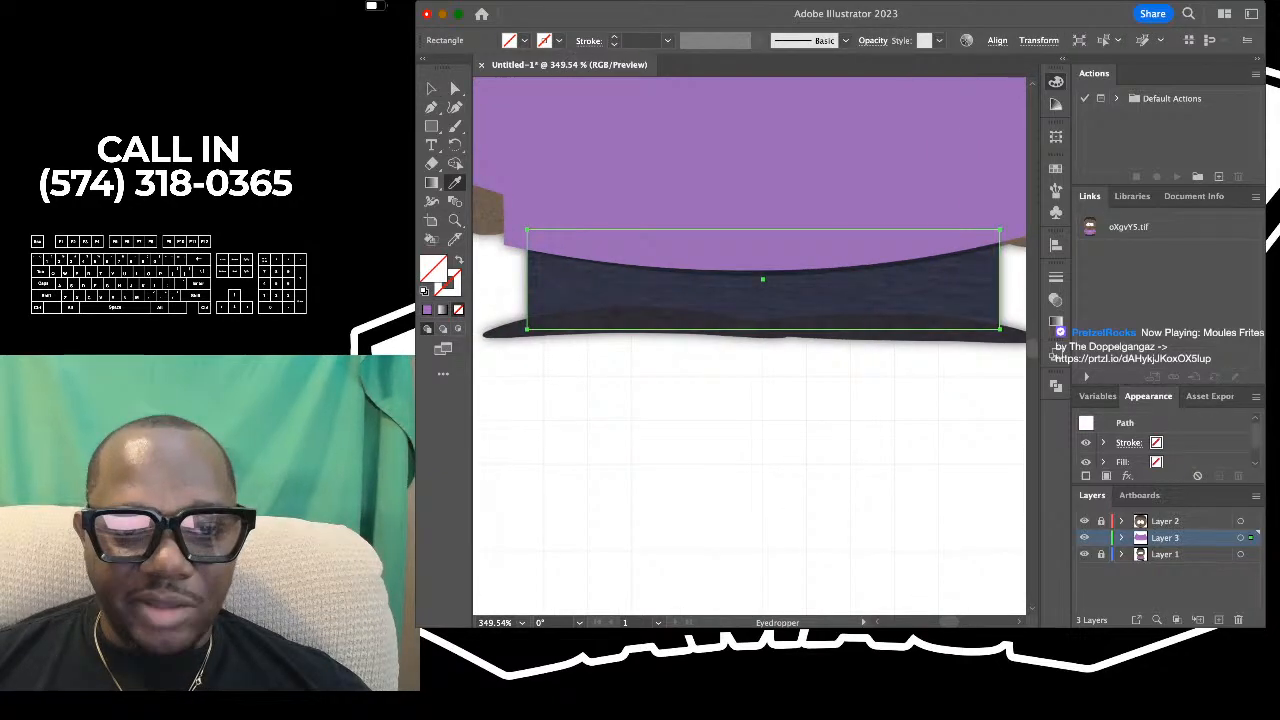
pyautogui.click(587, 288)
pyautogui.scroll(-5, 587, 288)
# - Select both shoe shapes together and fill them with the near-black colour sampled from the reference shoes
pyautogui.press('v')
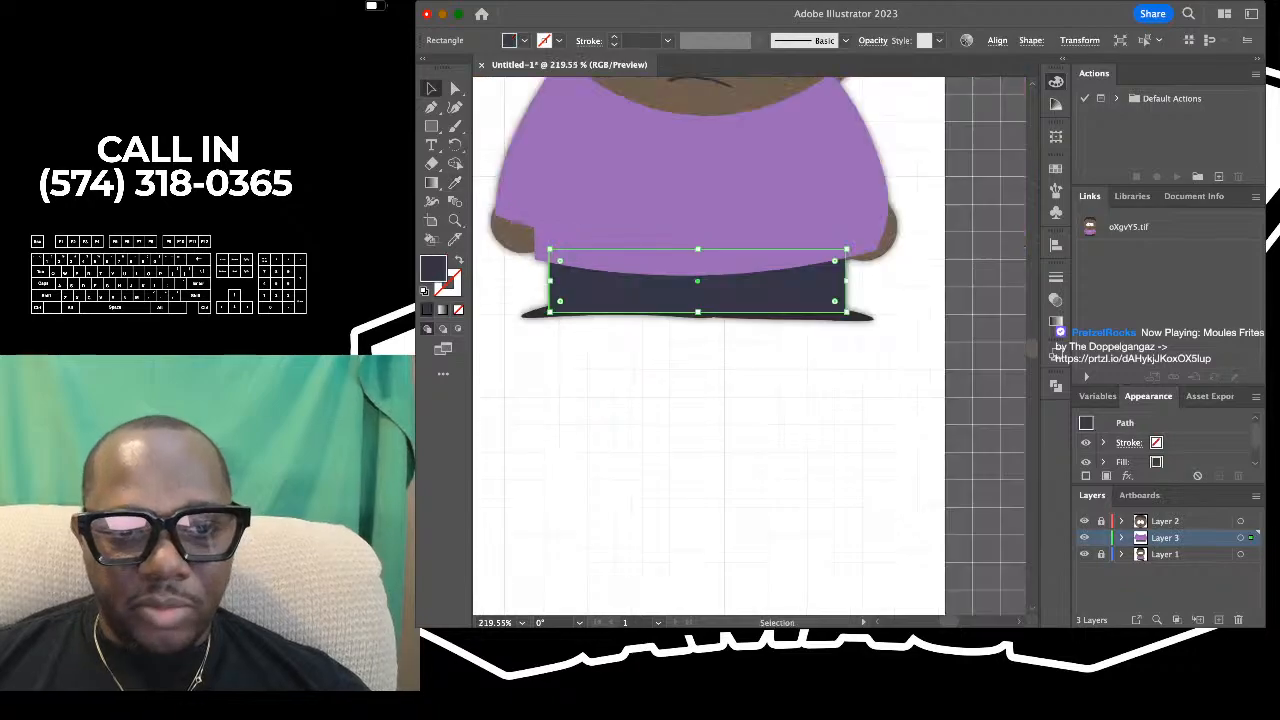
pyautogui.click(588, 375)
pyautogui.click(524, 318)
pyautogui.scroll(3, 750, 347)
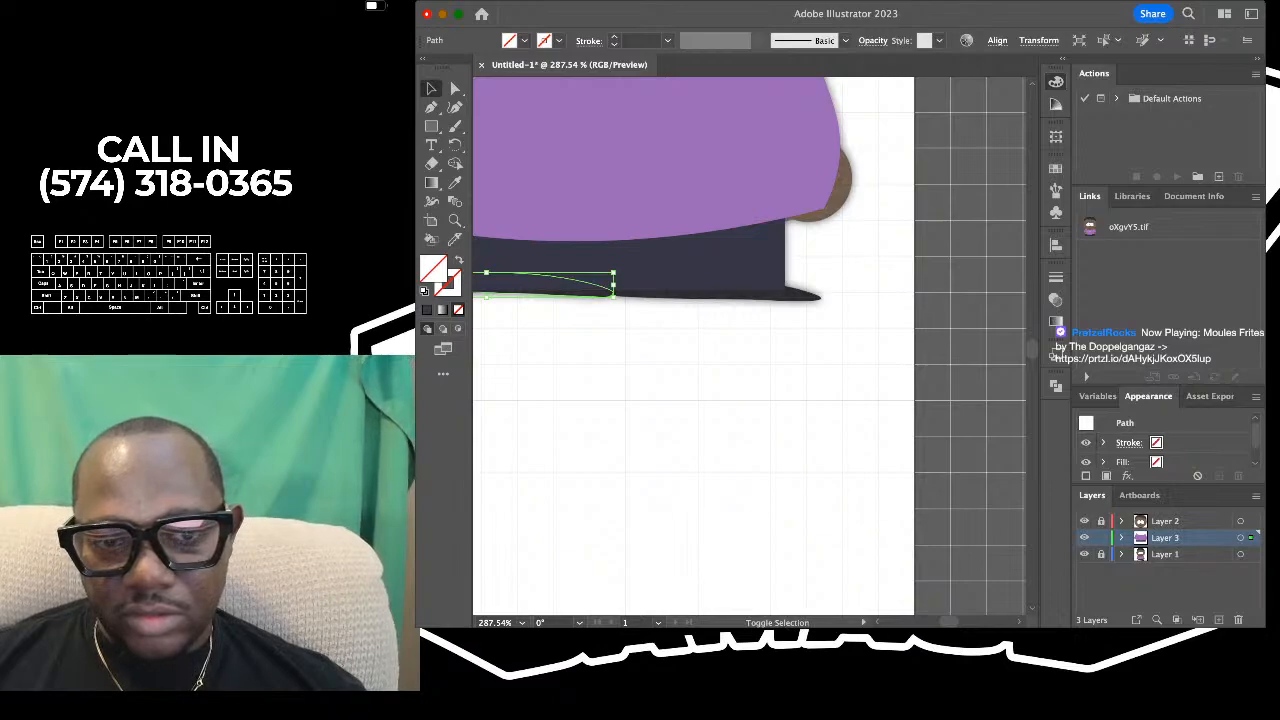
pyautogui.scroll(5, 757, 311)
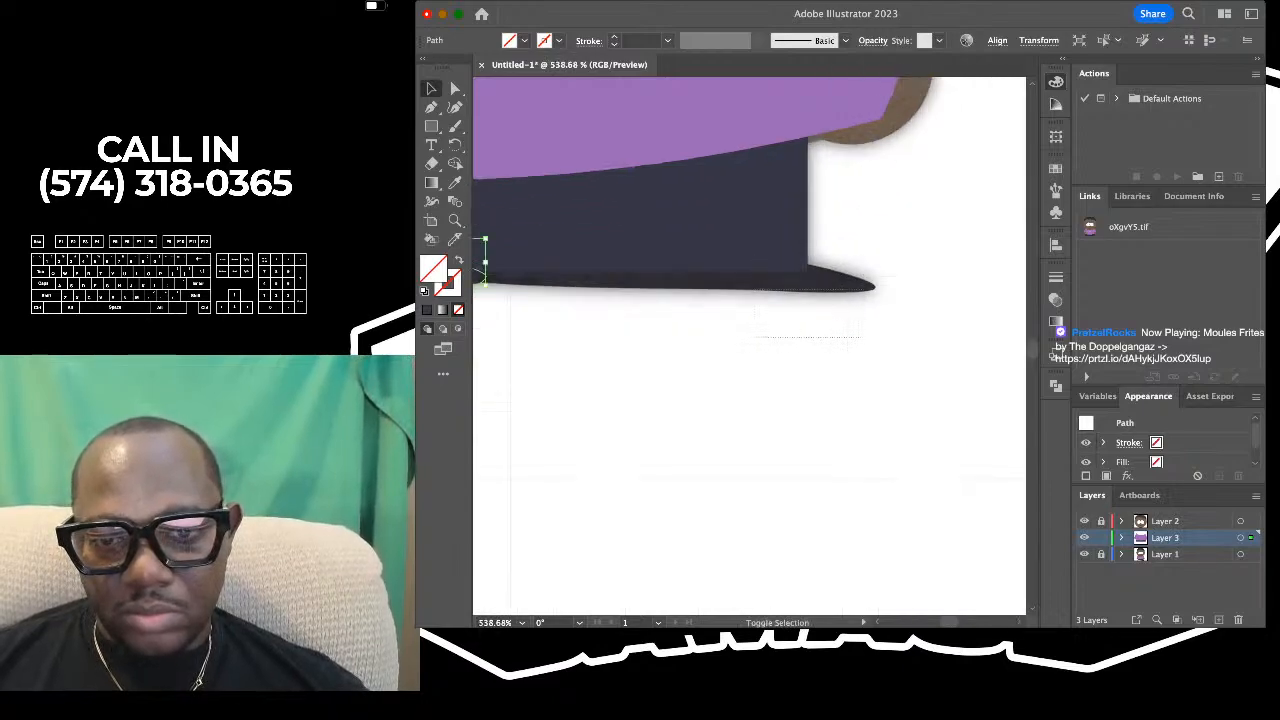
pyautogui.moveTo(757, 337); pyautogui.dragTo(861, 290)
pyautogui.scroll(-5, 861, 290)
pyautogui.hscroll(-3, 861, 290)
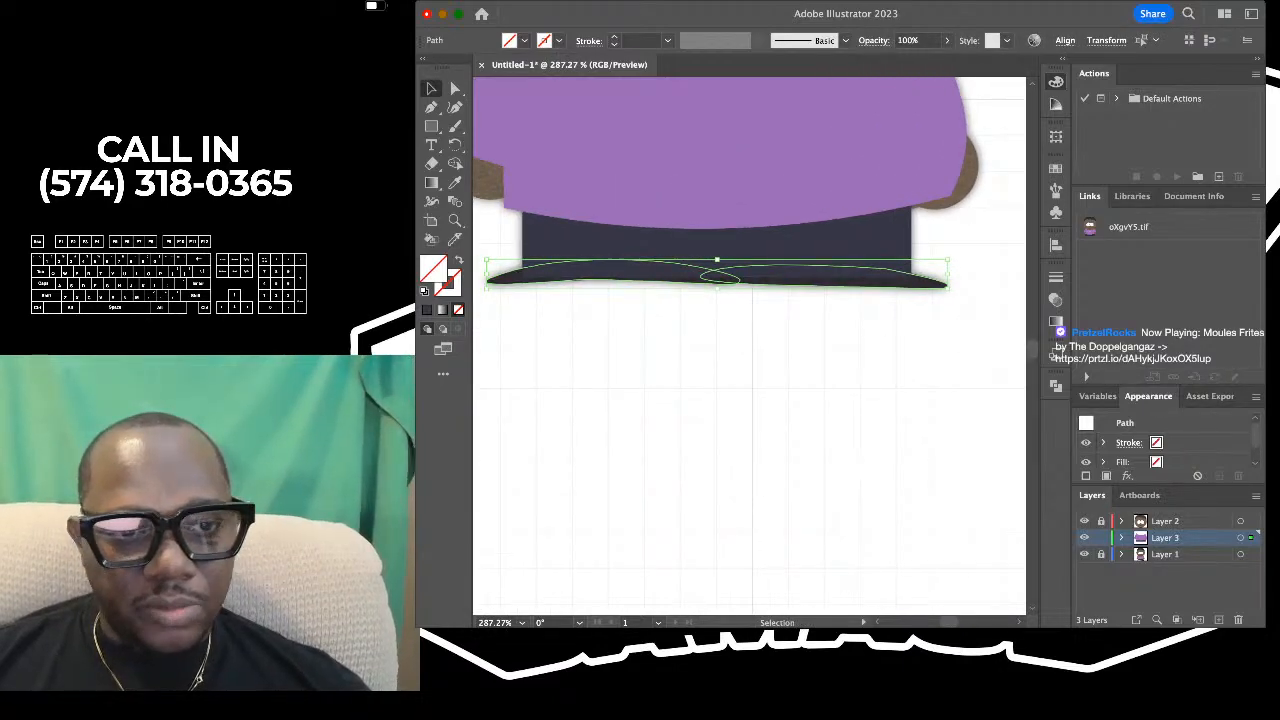
pyautogui.scroll(5, 919, 296)
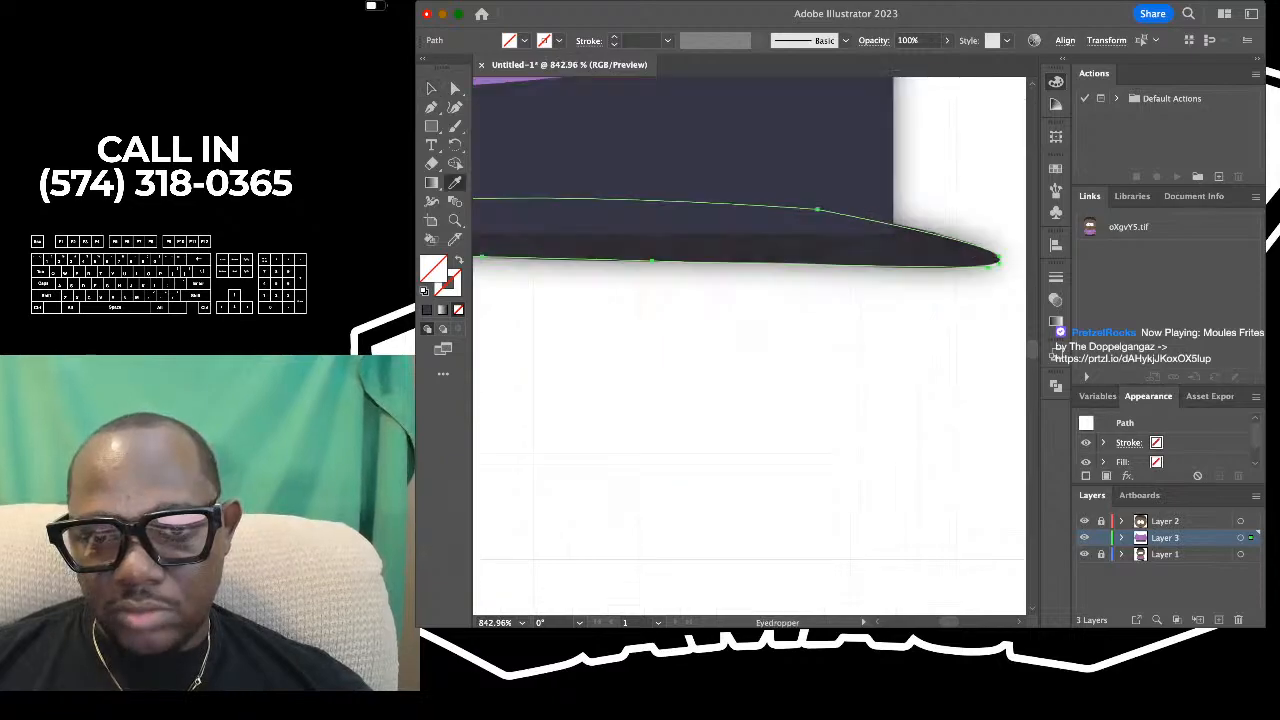
pyautogui.press('i')
pyautogui.scroll(-7, 813, 262)
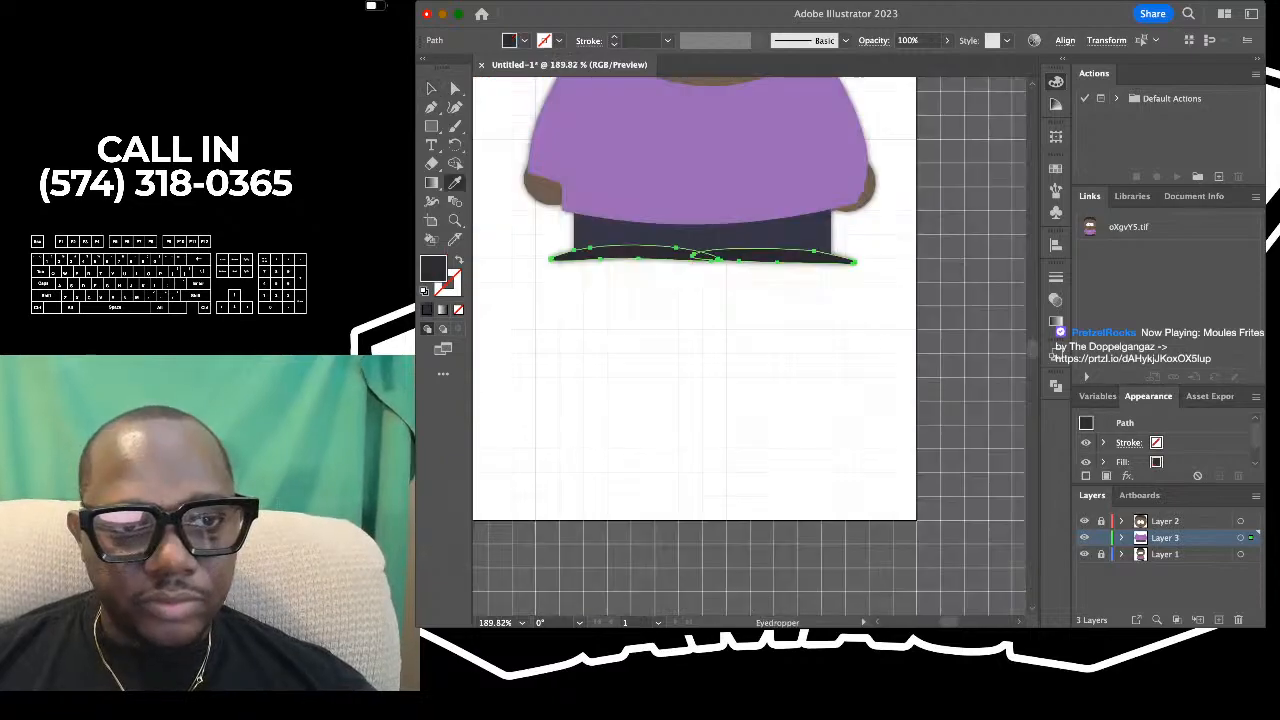
# - Deselect the shoes and check the filled shirt, trousers and shoes against the reference figure
pyautogui.press('v')
pyautogui.click(806, 340)
pyautogui.scroll(3, 717, 98)
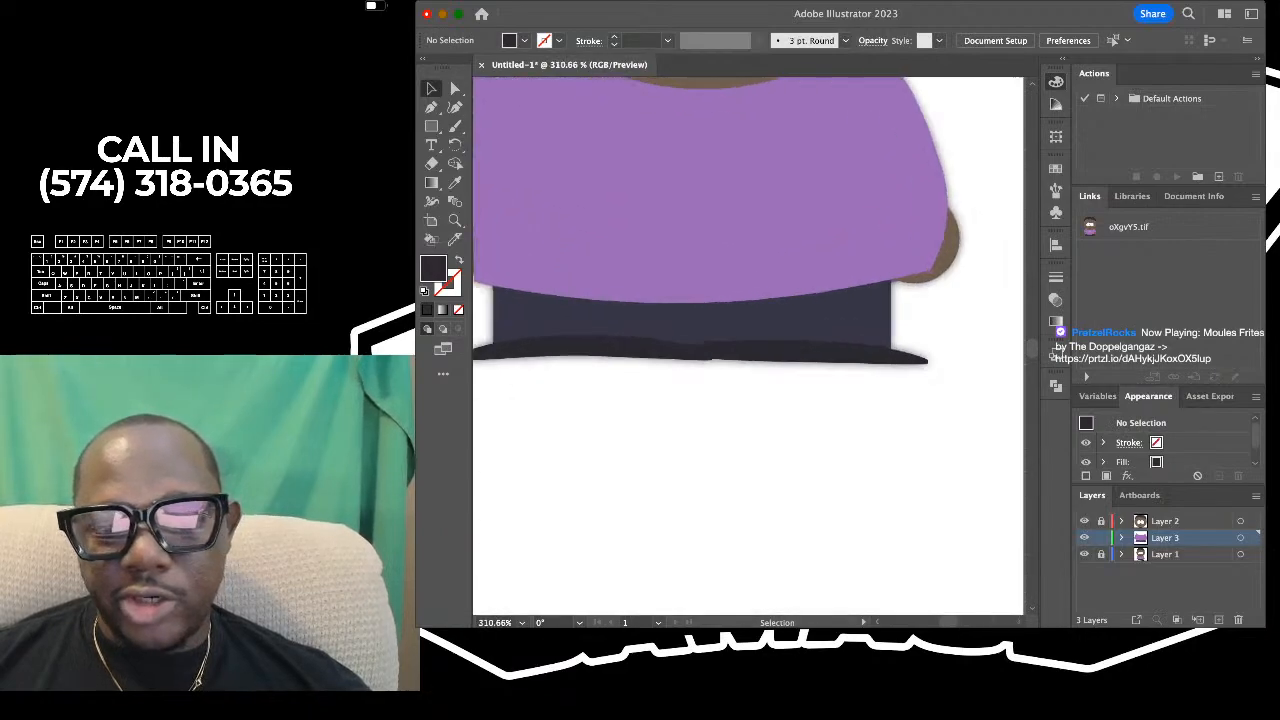
pyautogui.scroll(-1, 761, 299)
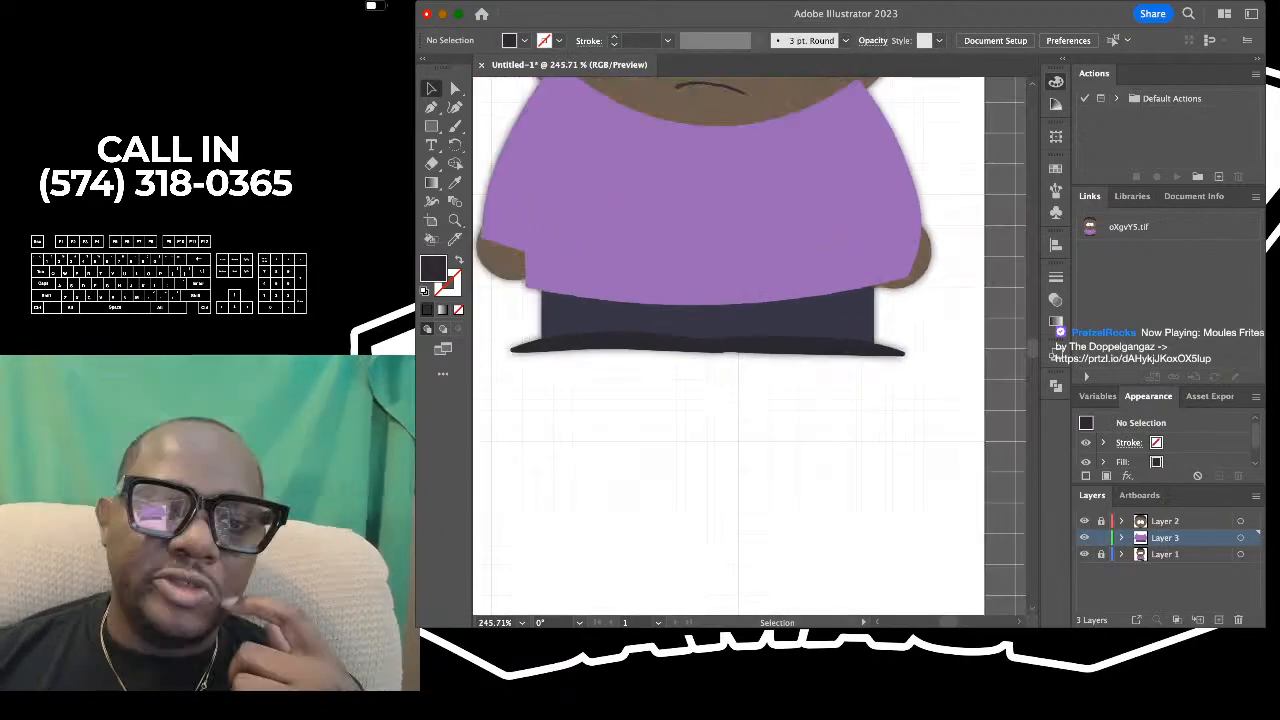
pyautogui.scroll(-4, 718, 256)
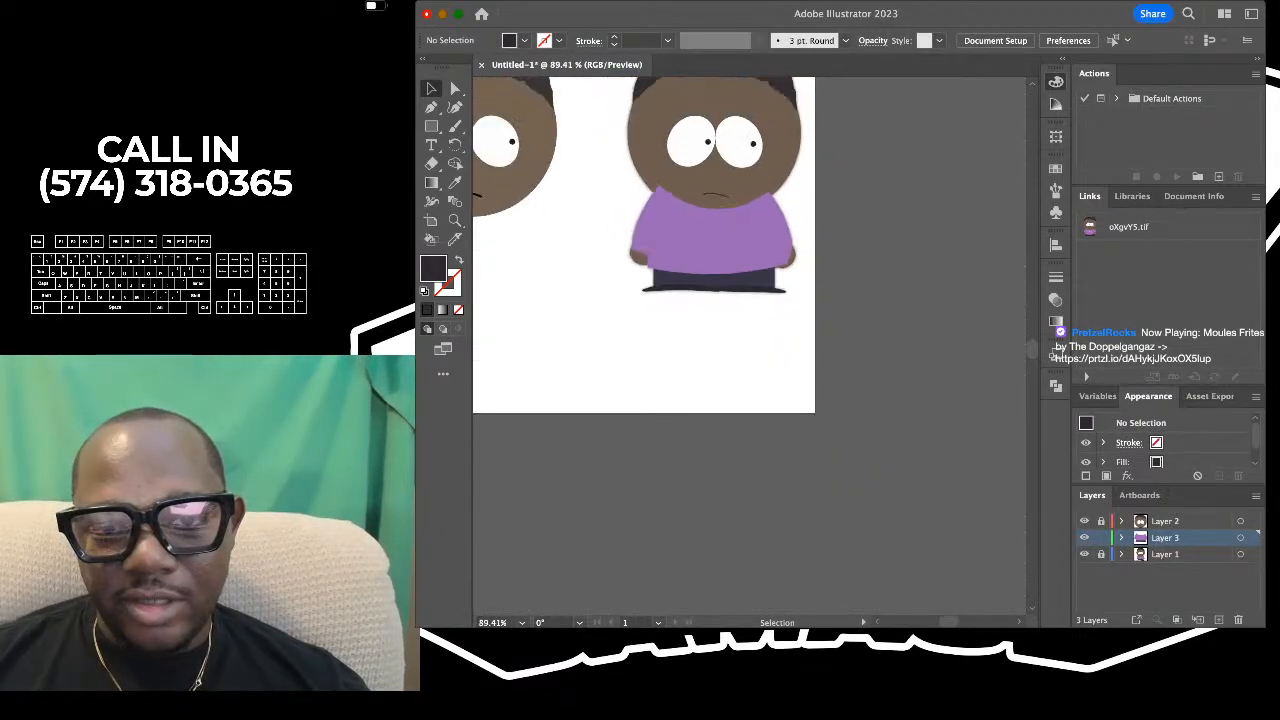
pyautogui.scroll(1, 693, 230)
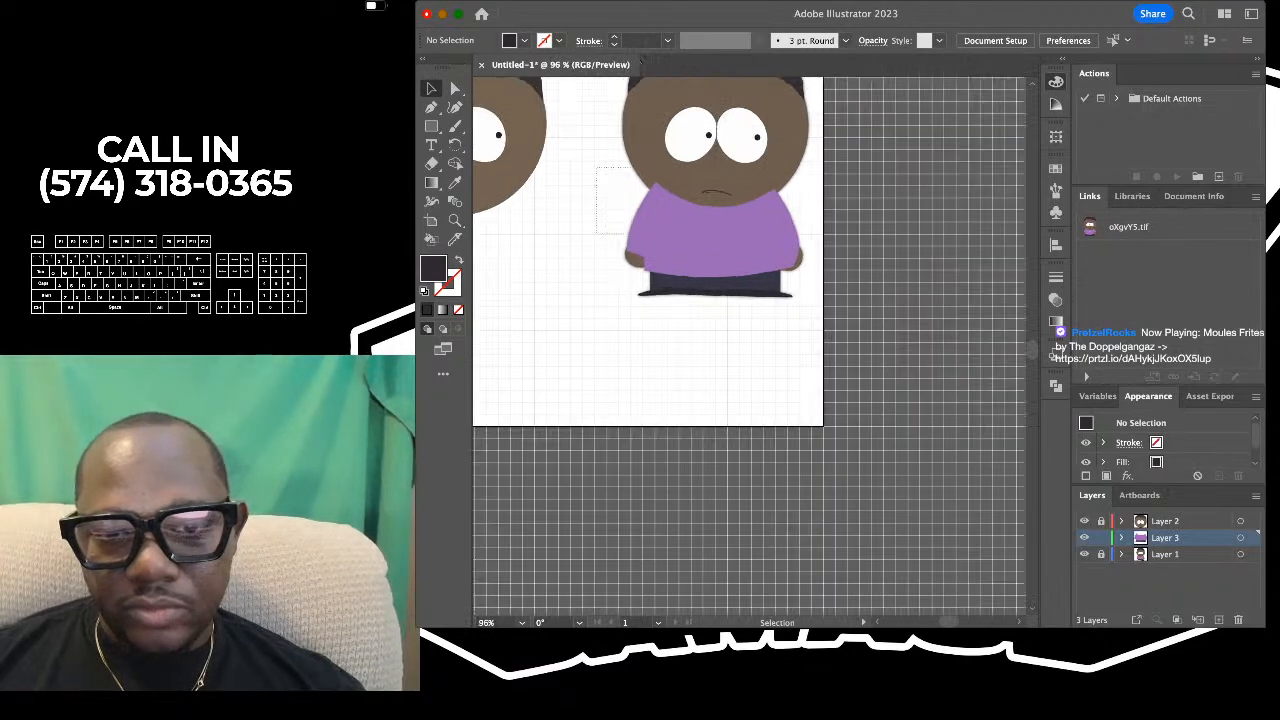
pyautogui.press('super+a')
pyautogui.scroll(3, 740, 262)
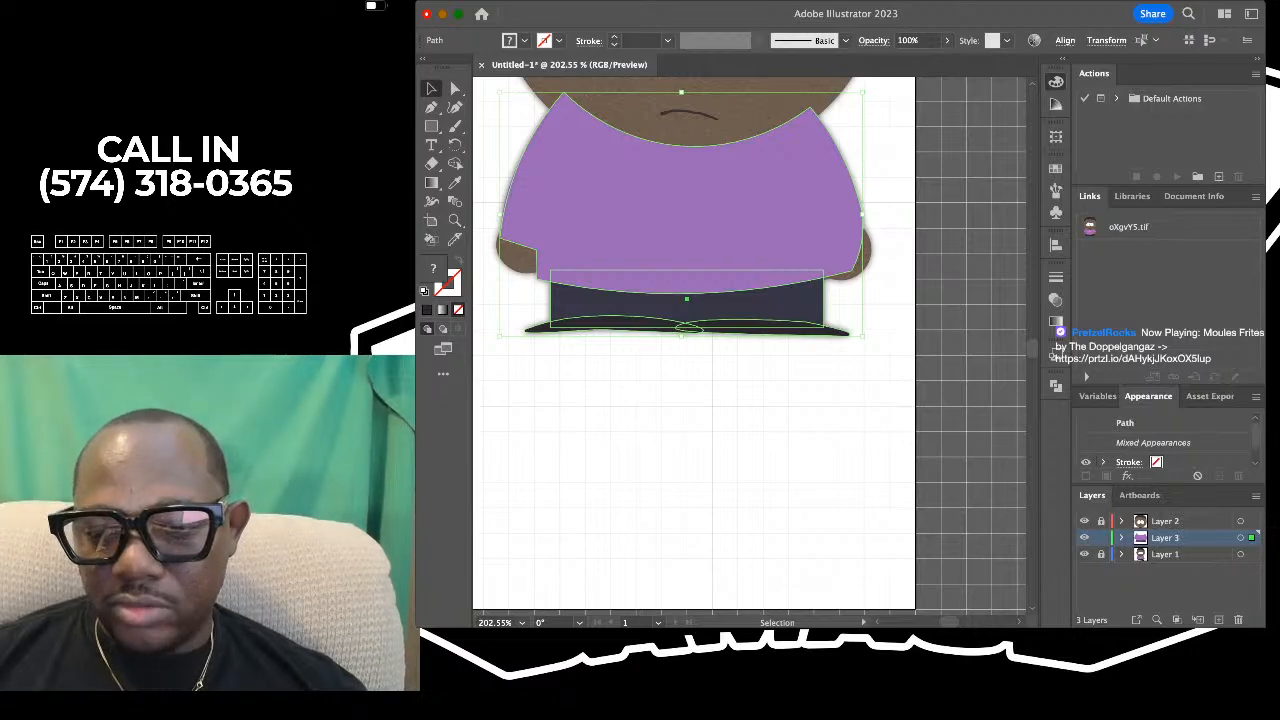
pyautogui.press('super+shift+a')
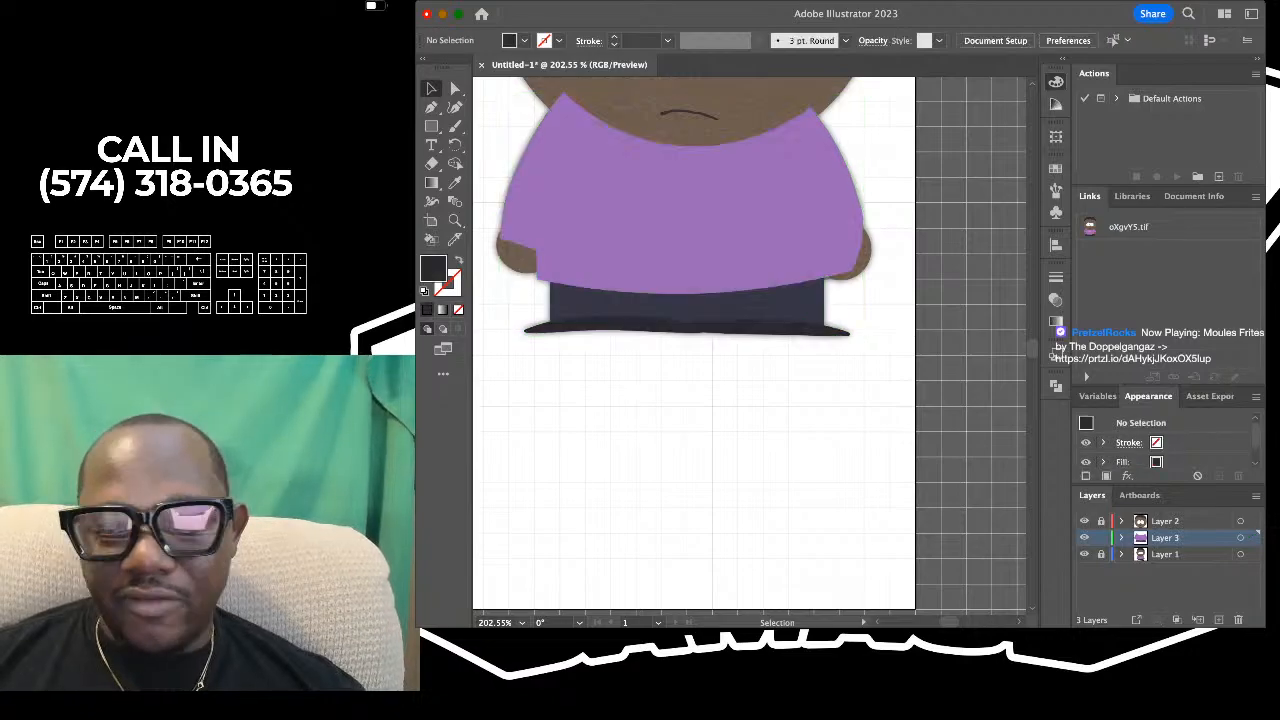
pyautogui.scroll(-3, 953, 486)
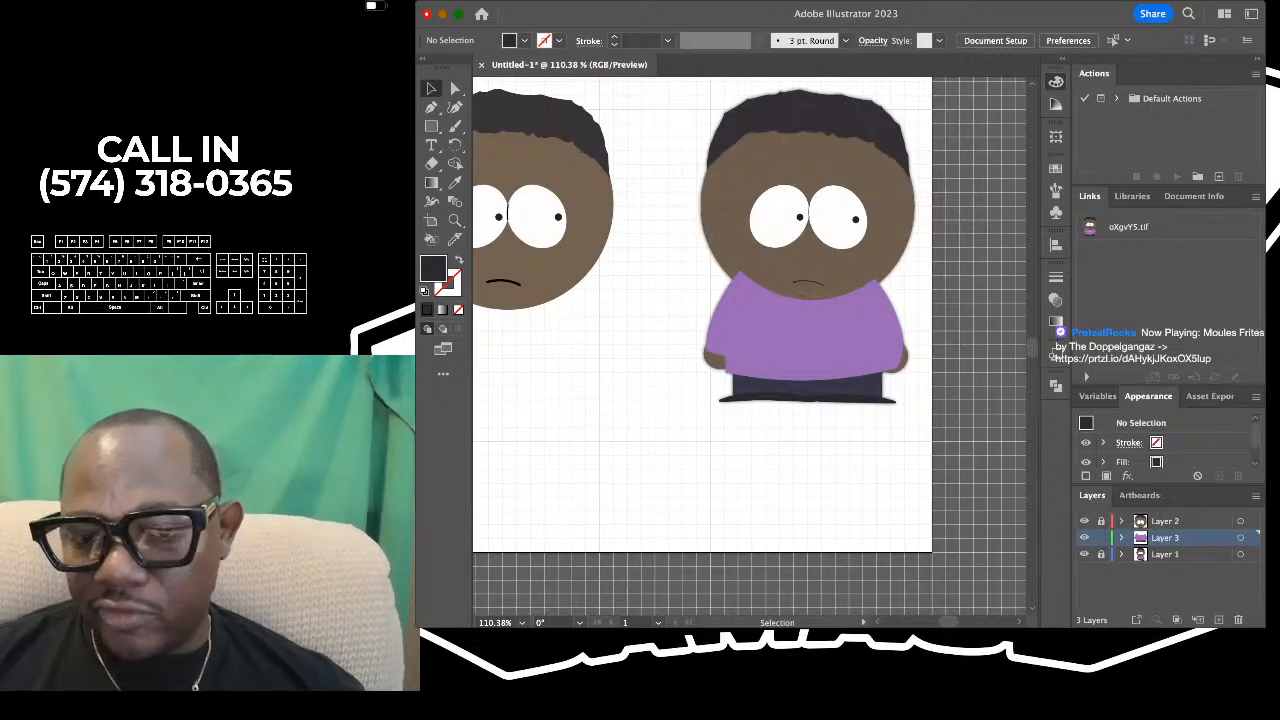
# - Select the shirt, trousers and shoes together and move them horizontally off the reference to sit beneath the traced head
pyautogui.moveTo(675, 233); pyautogui.dragTo(925, 468)
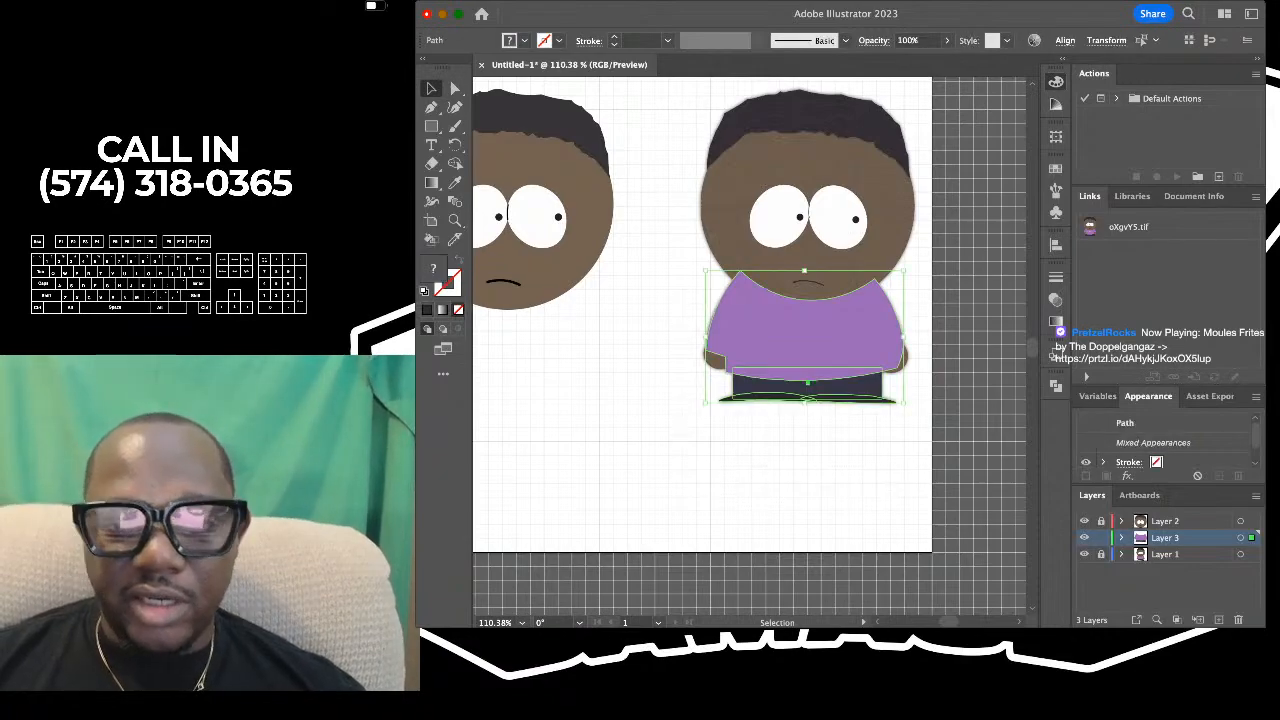
pyautogui.hscroll(-2, 925, 468)
pyautogui.keyDown('shift'); pyautogui.click(865, 335); pyautogui.keyUp('shift')
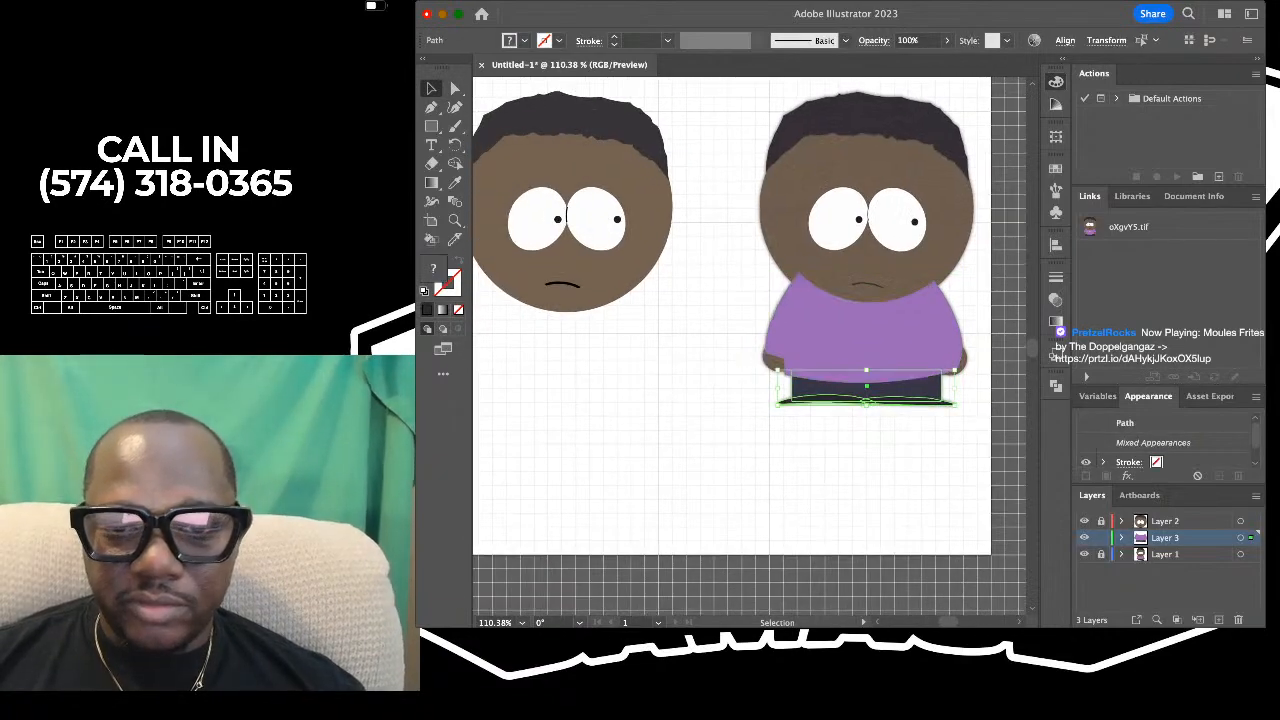
pyautogui.moveTo(733, 262); pyautogui.dragTo(976, 452)
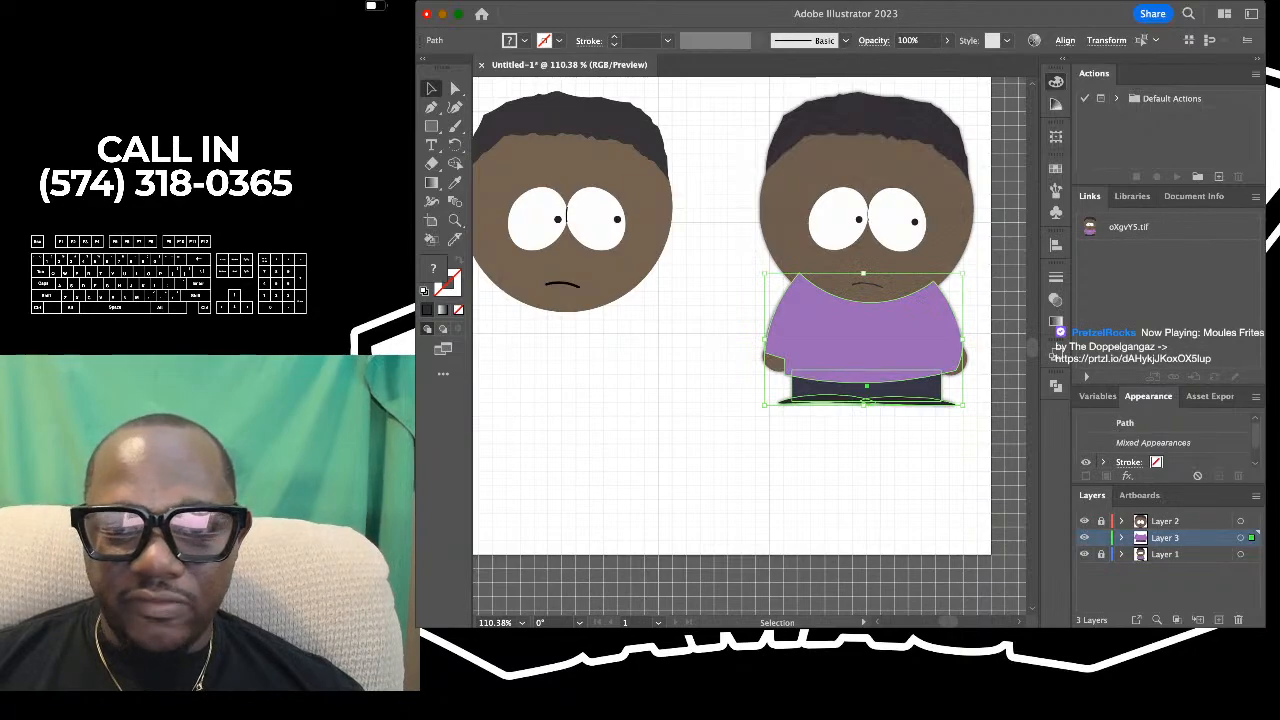
pyautogui.moveTo(865, 340); pyautogui.dragTo(565, 340)
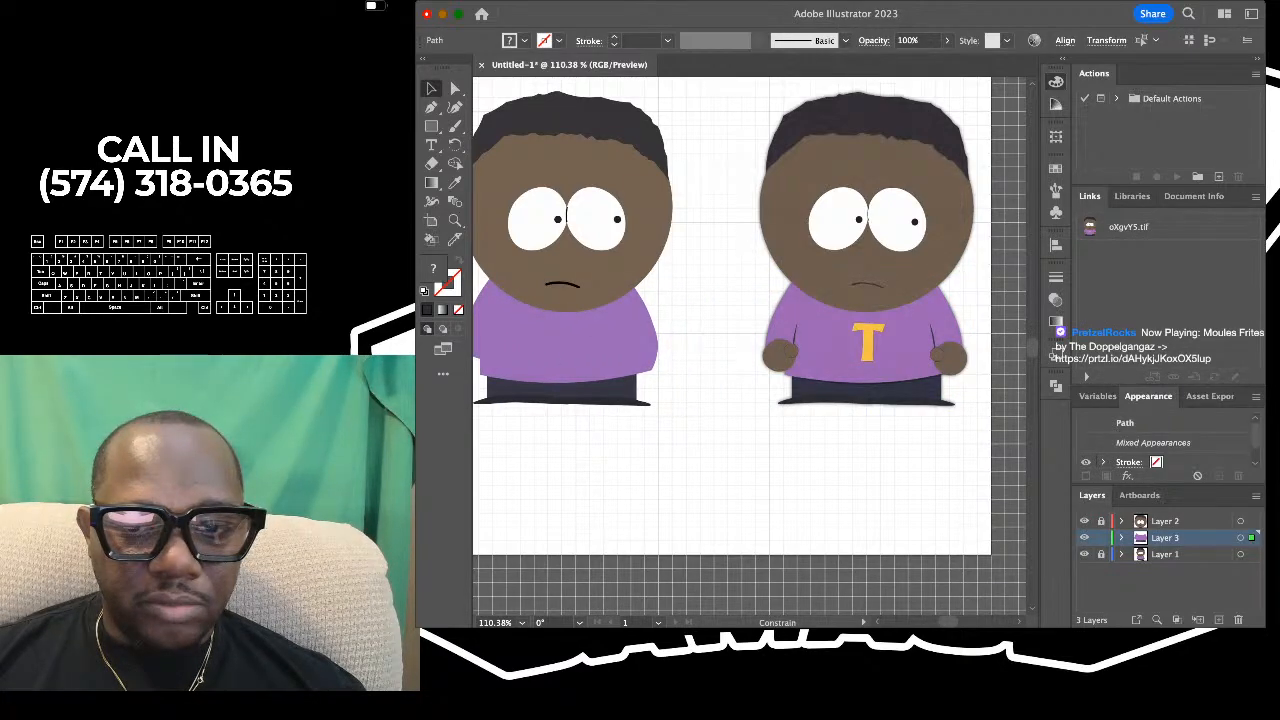
pyautogui.click(728, 311)
# - Compare the assembled character with the reference and examine the reference's hands, sleeve lines and T lettering
pyautogui.scroll(-5, 728, 311)
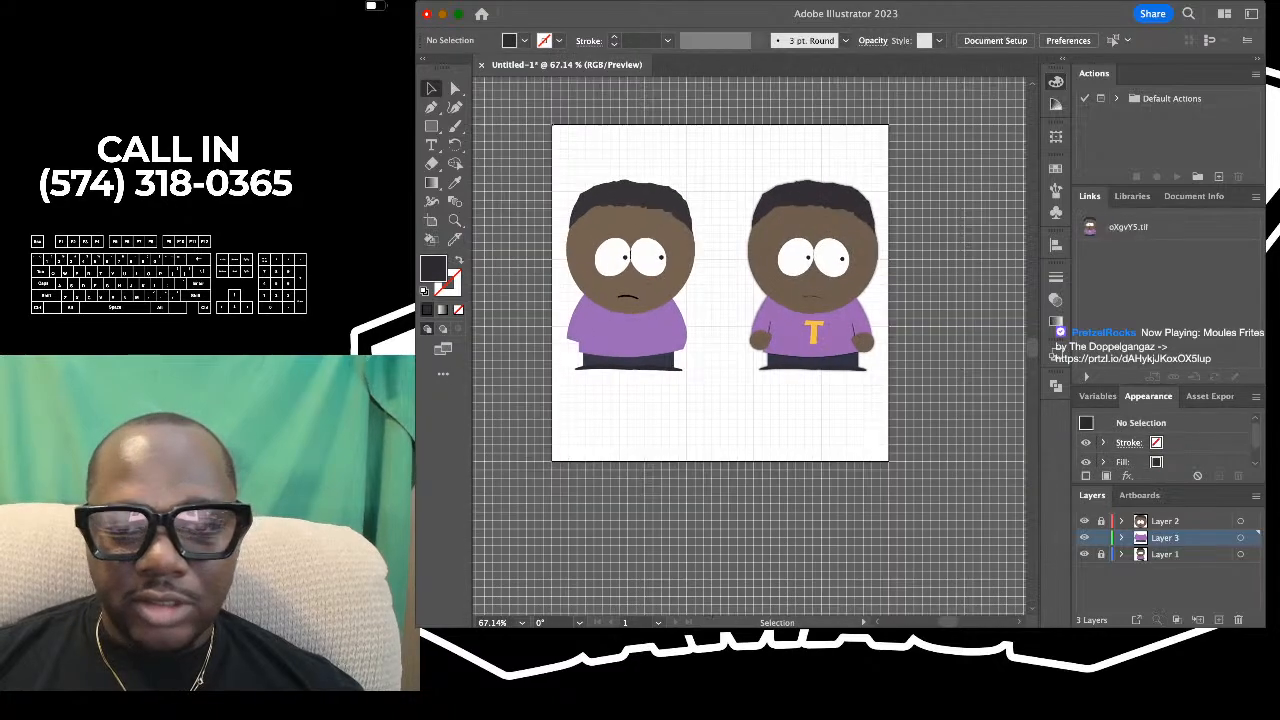
pyautogui.scroll(5, 728, 311)
pyautogui.hscroll(-1, 750, 345)
pyautogui.scroll(-1, 750, 345)
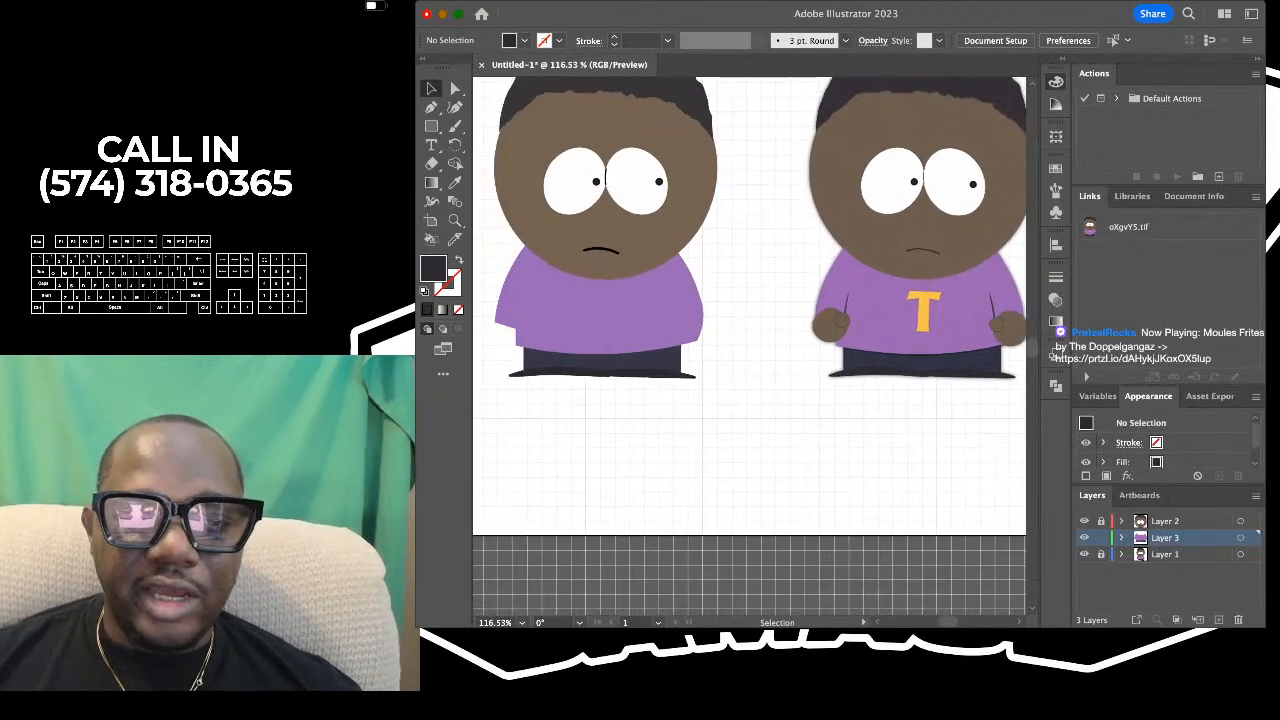
pyautogui.scroll(-2, 750, 345)
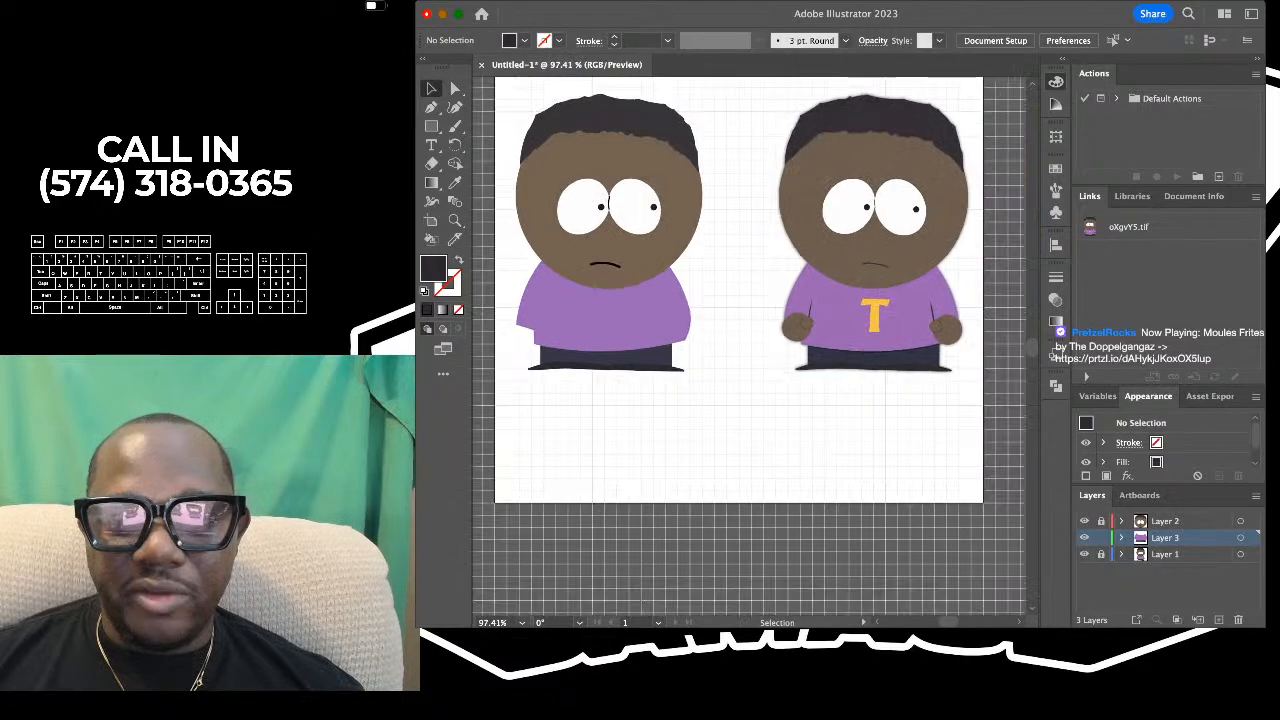
pyautogui.scroll(2, 750, 320)
pyautogui.hscroll(1, 750, 320)
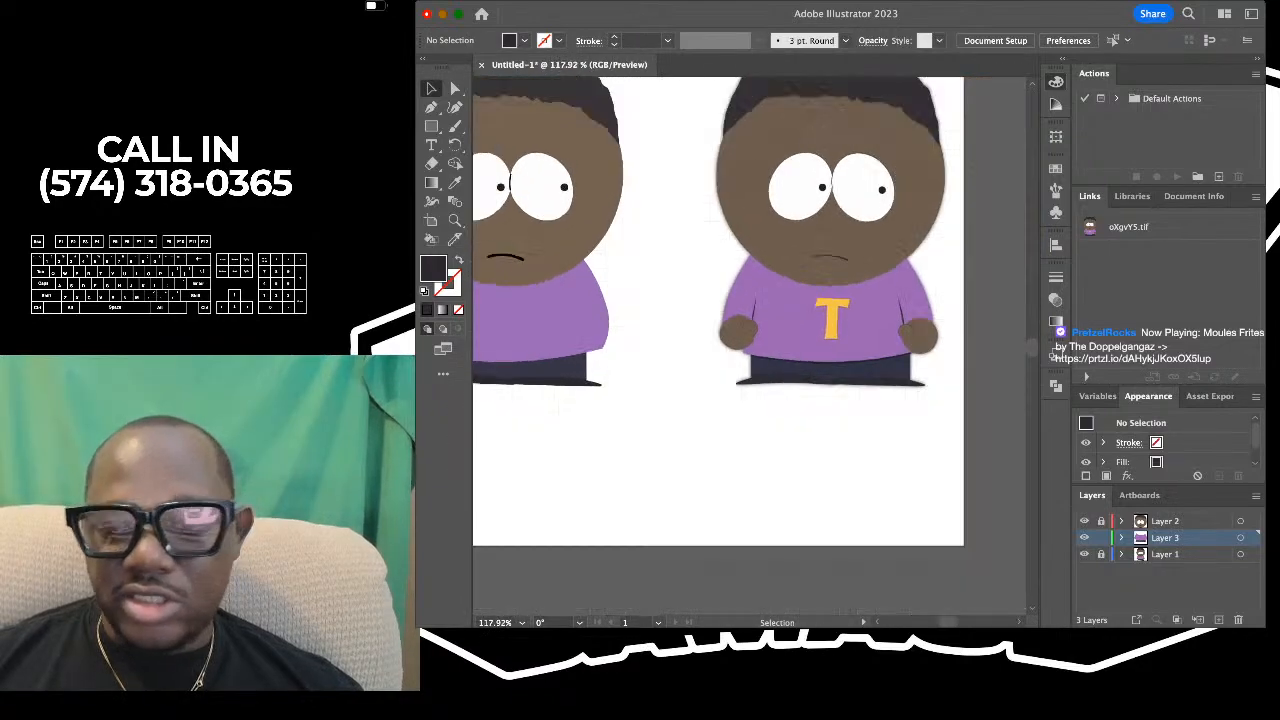
pyautogui.scroll(-3, 750, 320)
pyautogui.scroll(5, 733, 340)
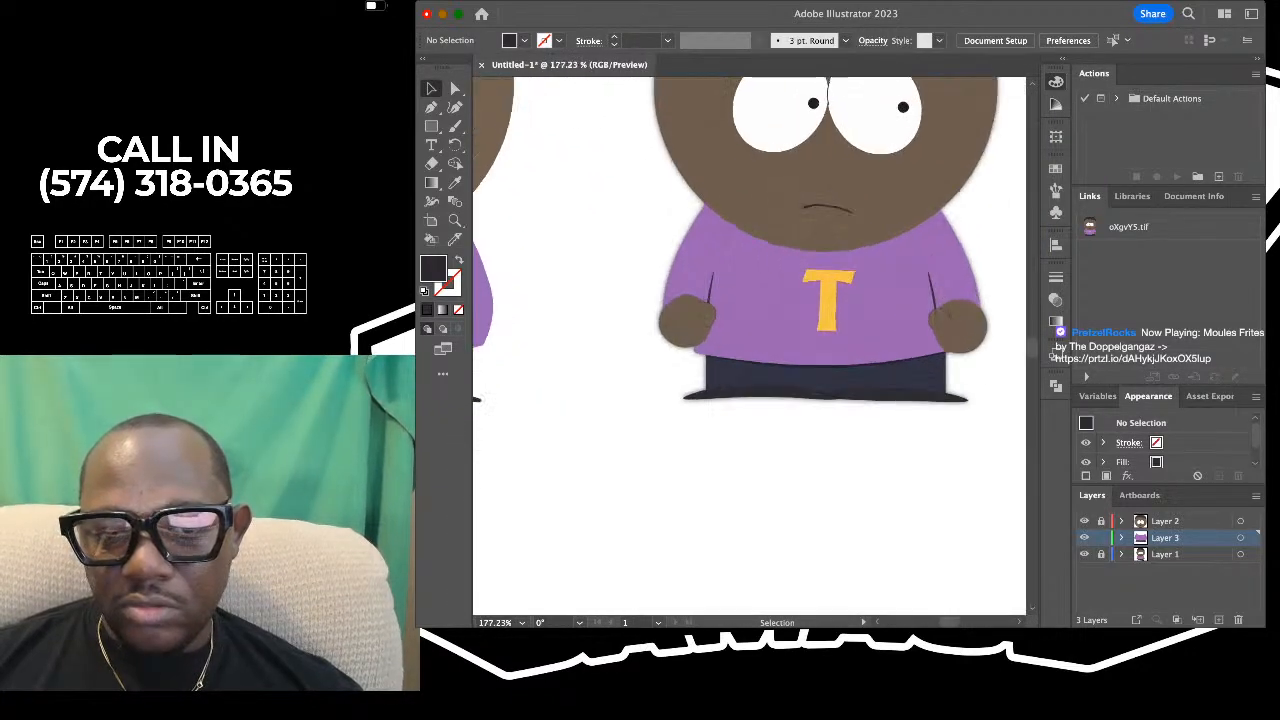
pyautogui.scroll(-3, 750, 345)
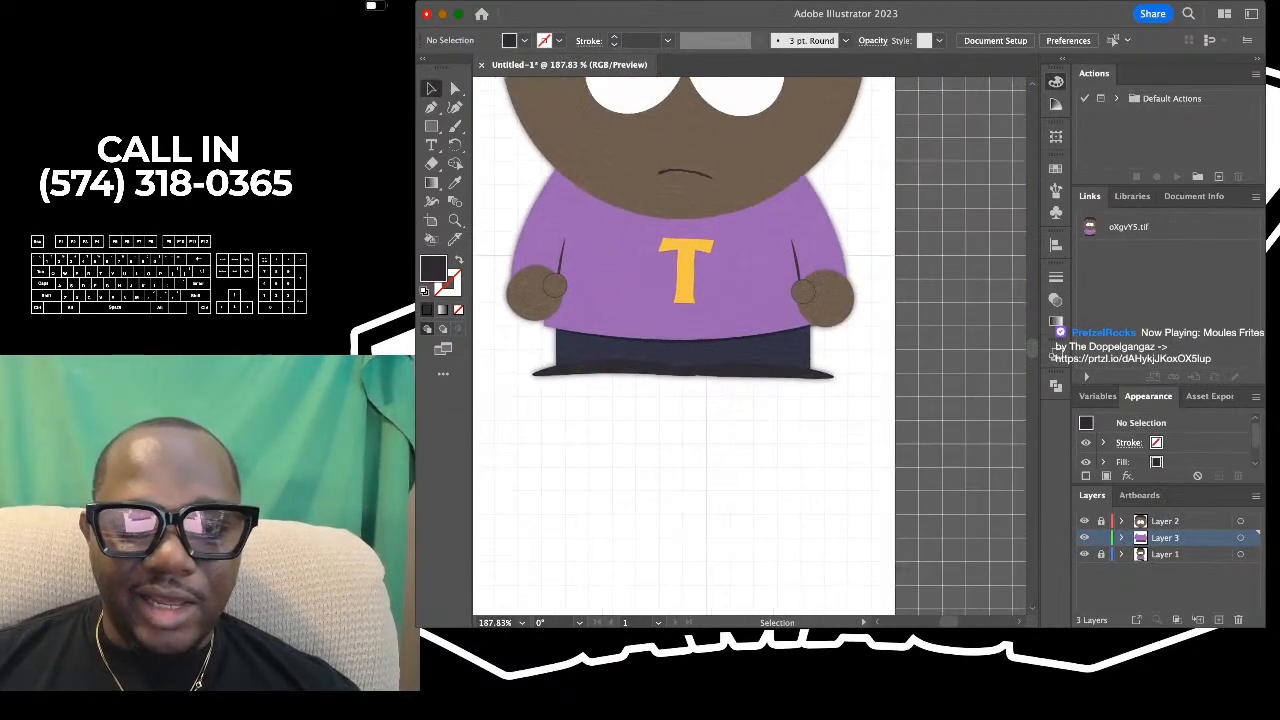
pyautogui.scroll(2, 754, 346)
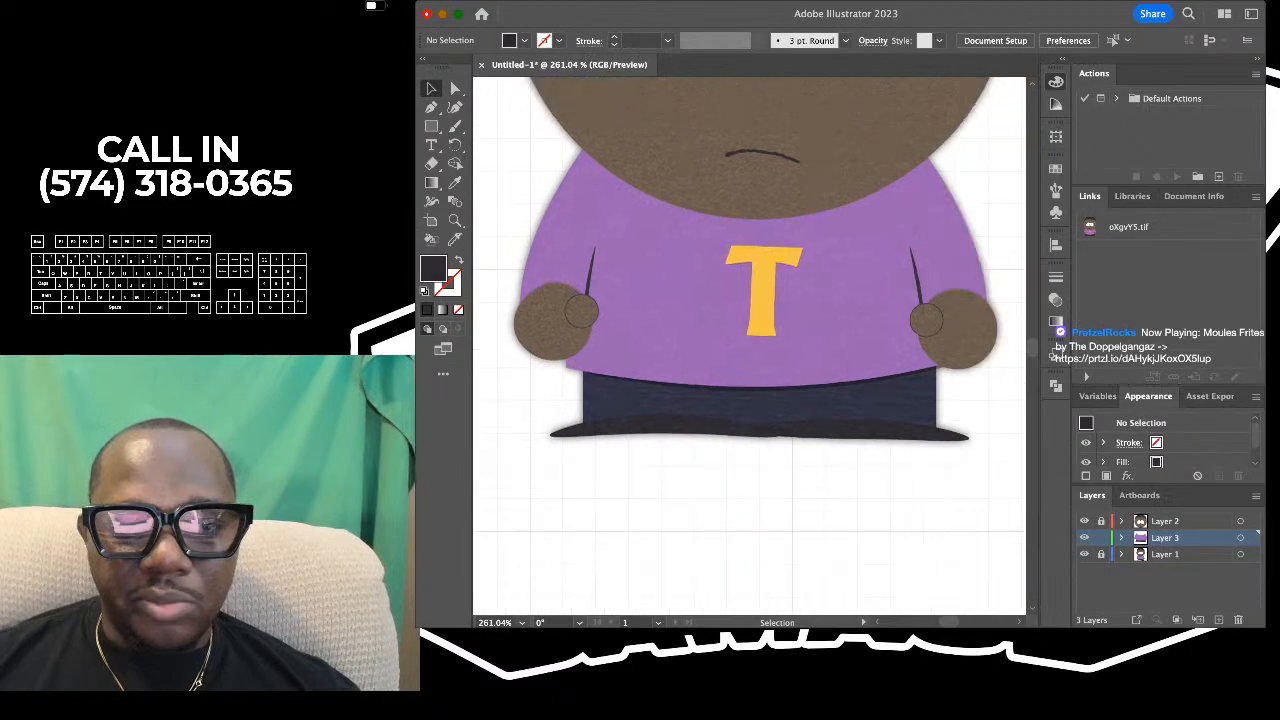
# - Set the fill to the dark grey sampled from the reference's left sleeve line, with no stroke
pyautogui.scroll(3, 499, 312)
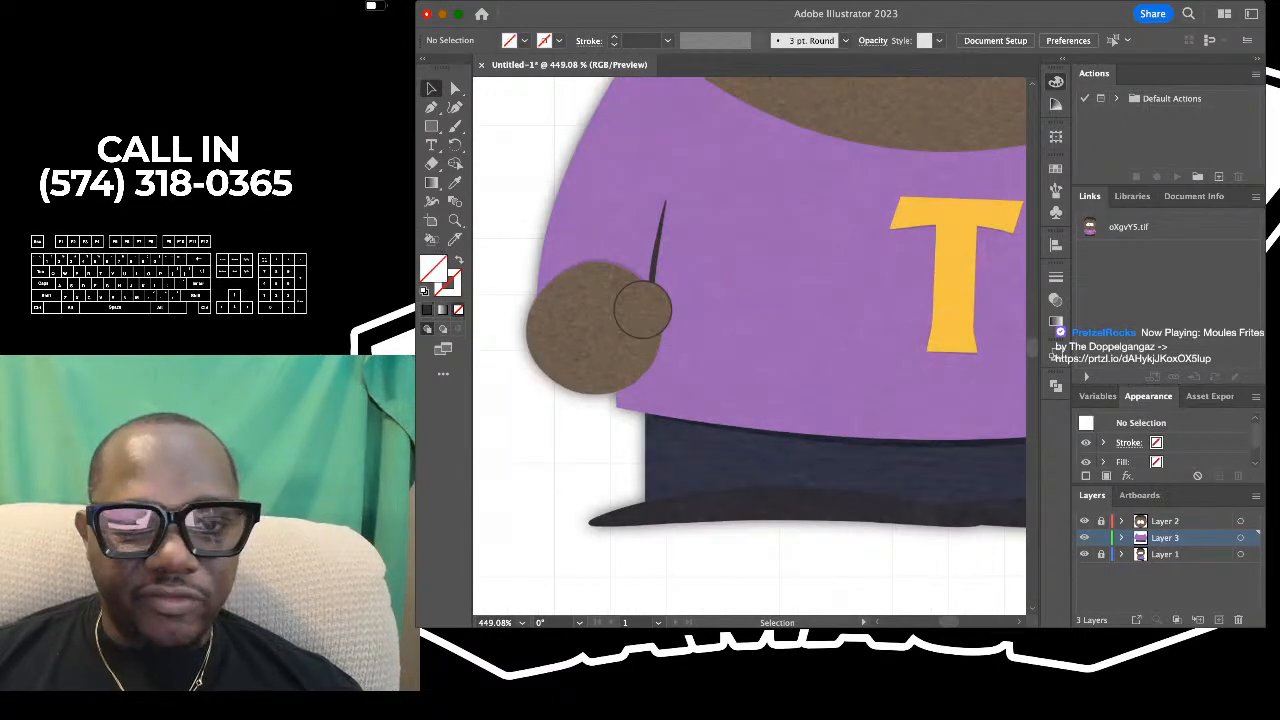
pyautogui.press('/')
pyautogui.scroll(2, 656, 305)
pyautogui.press('p')
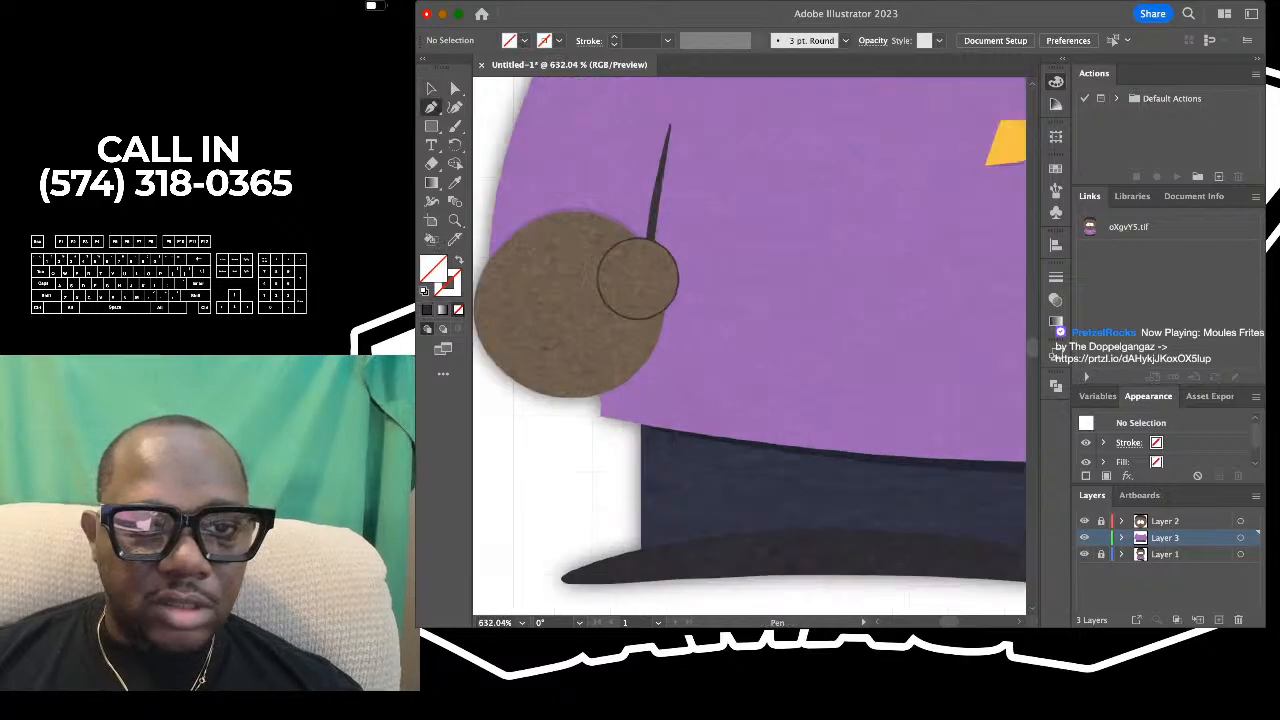
pyautogui.scroll(2, 656, 305)
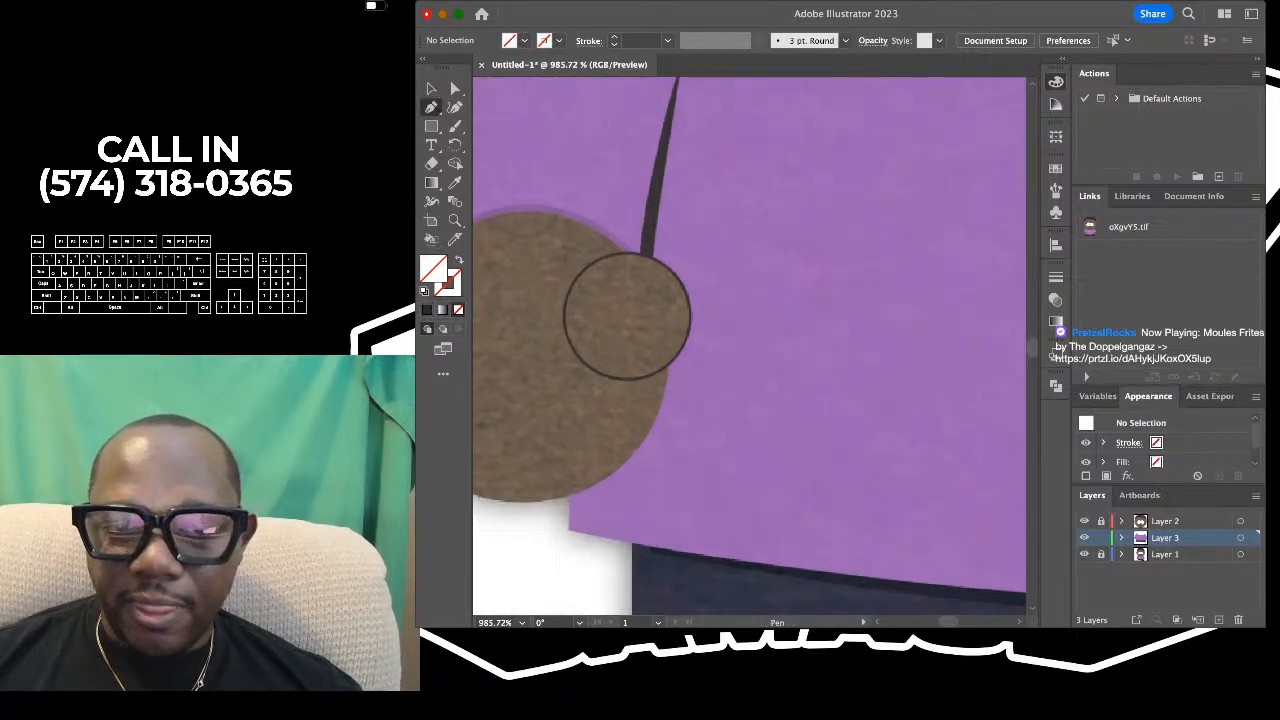
pyautogui.scroll(2, 749, 346)
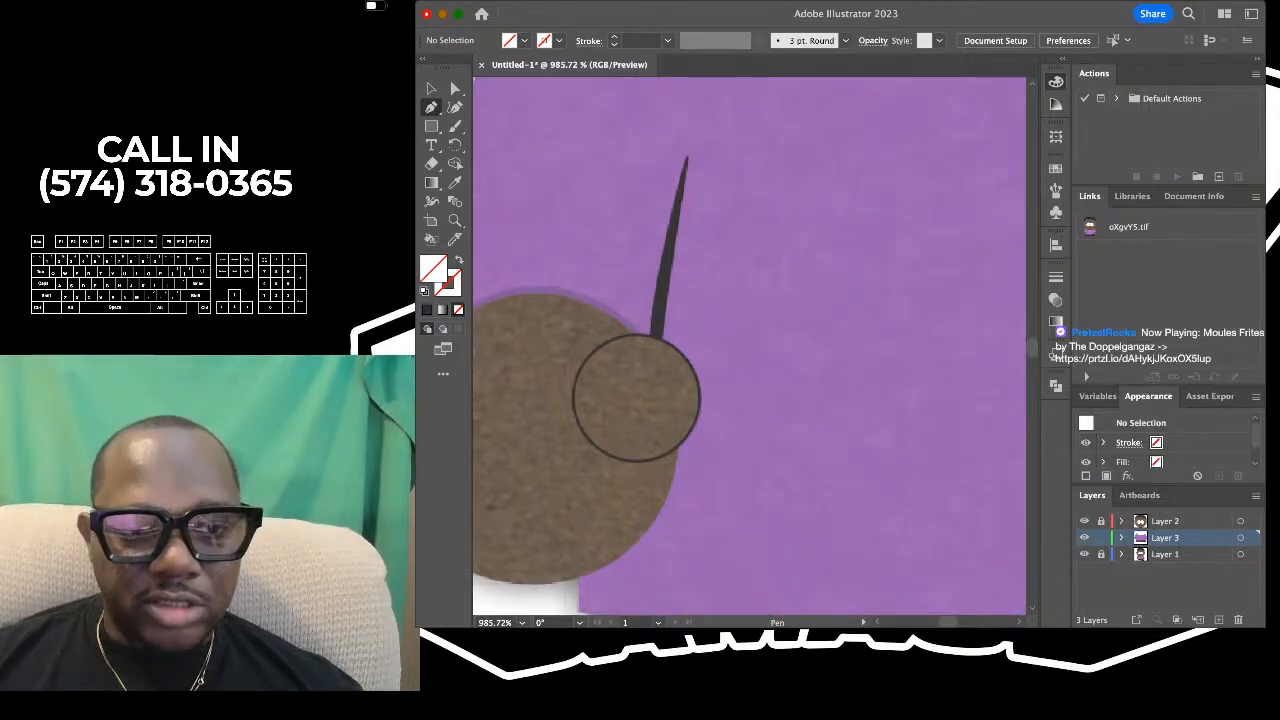
pyautogui.hotkey('shift', 'x')
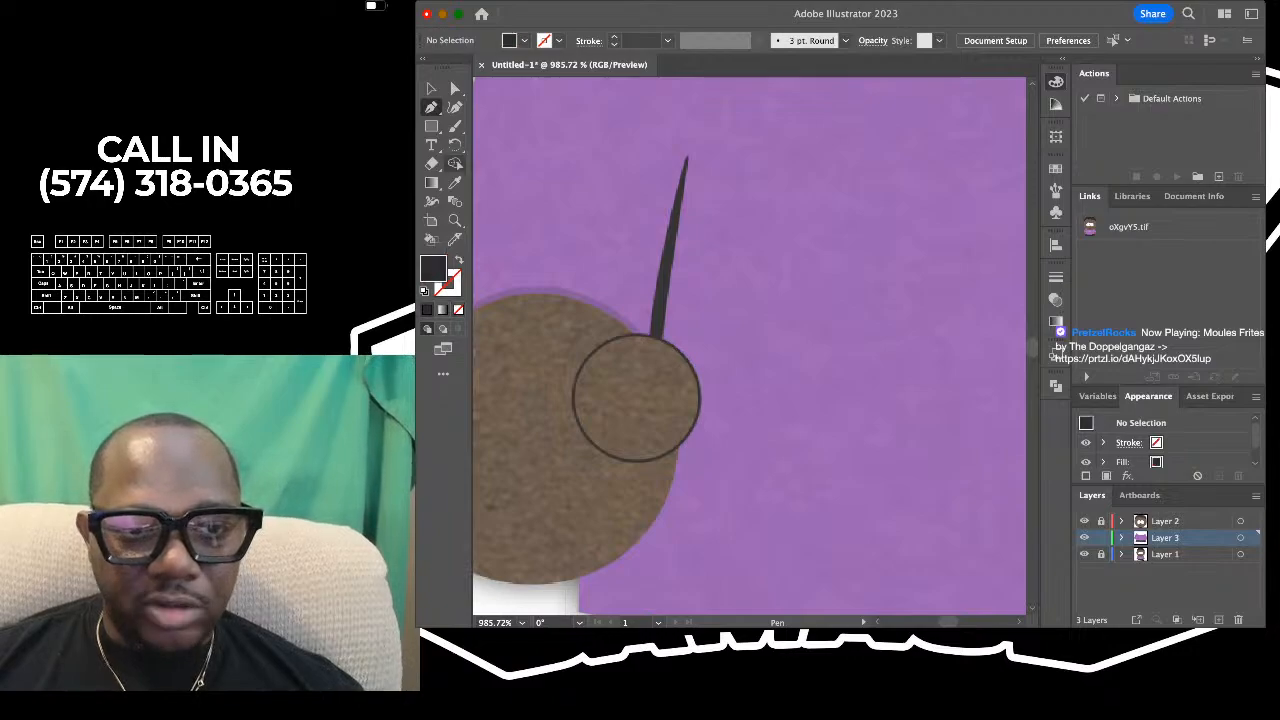
pyautogui.press('i')
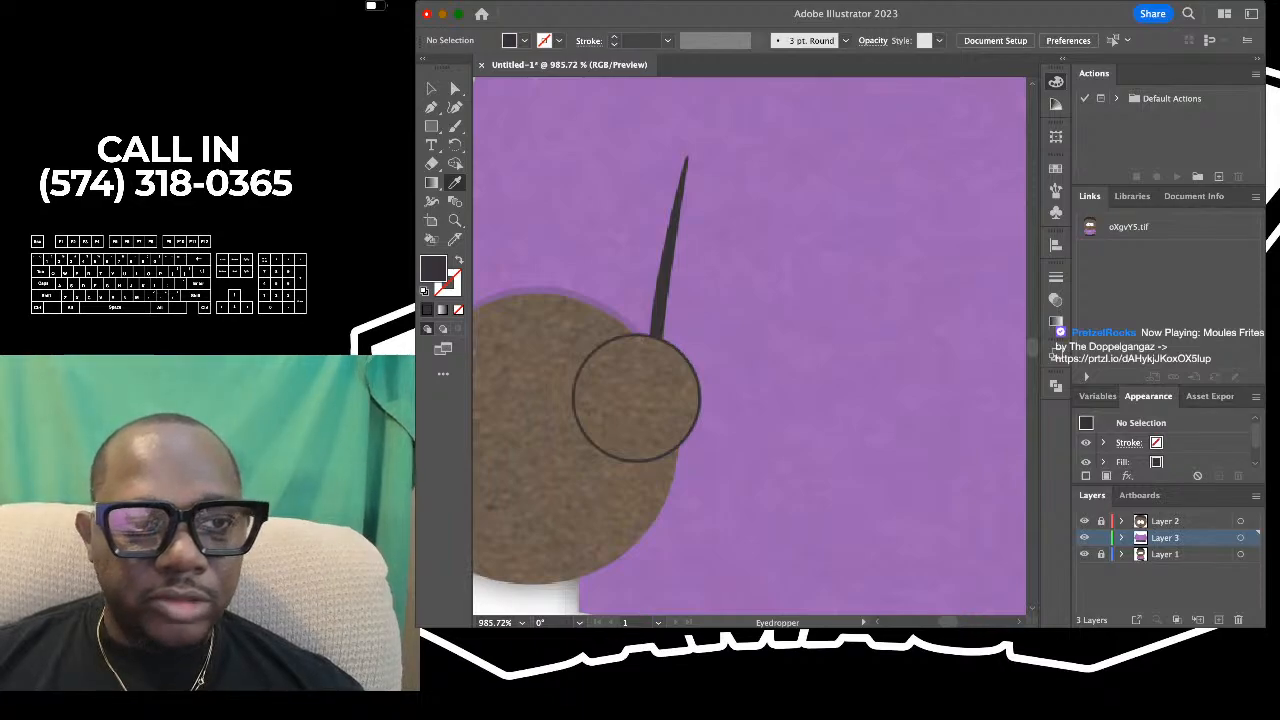
pyautogui.press('p')
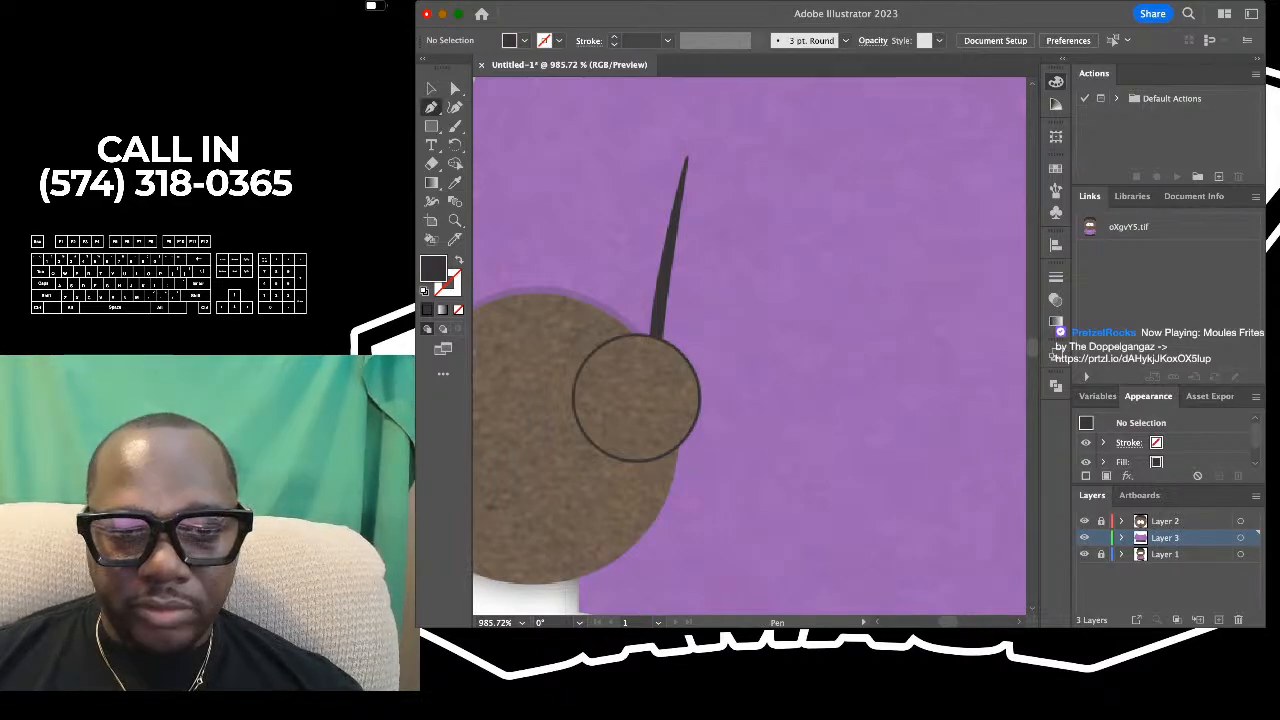
# - Draw a closed narrow triangle with the Pen tool over the left sleeve line, from its base at the thumb to its tip
pyautogui.moveTo(647, 349); pyautogui.dragTo(662, 350)
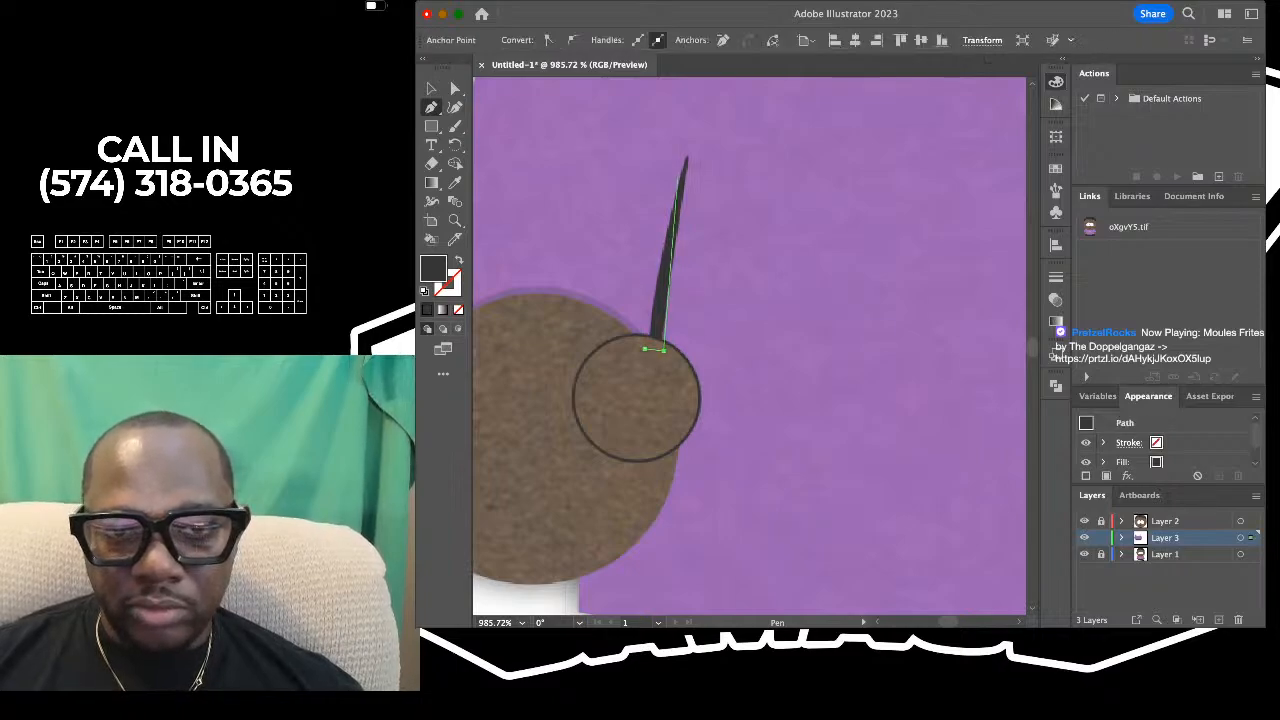
pyautogui.click(687, 156)
pyautogui.click(647, 349)
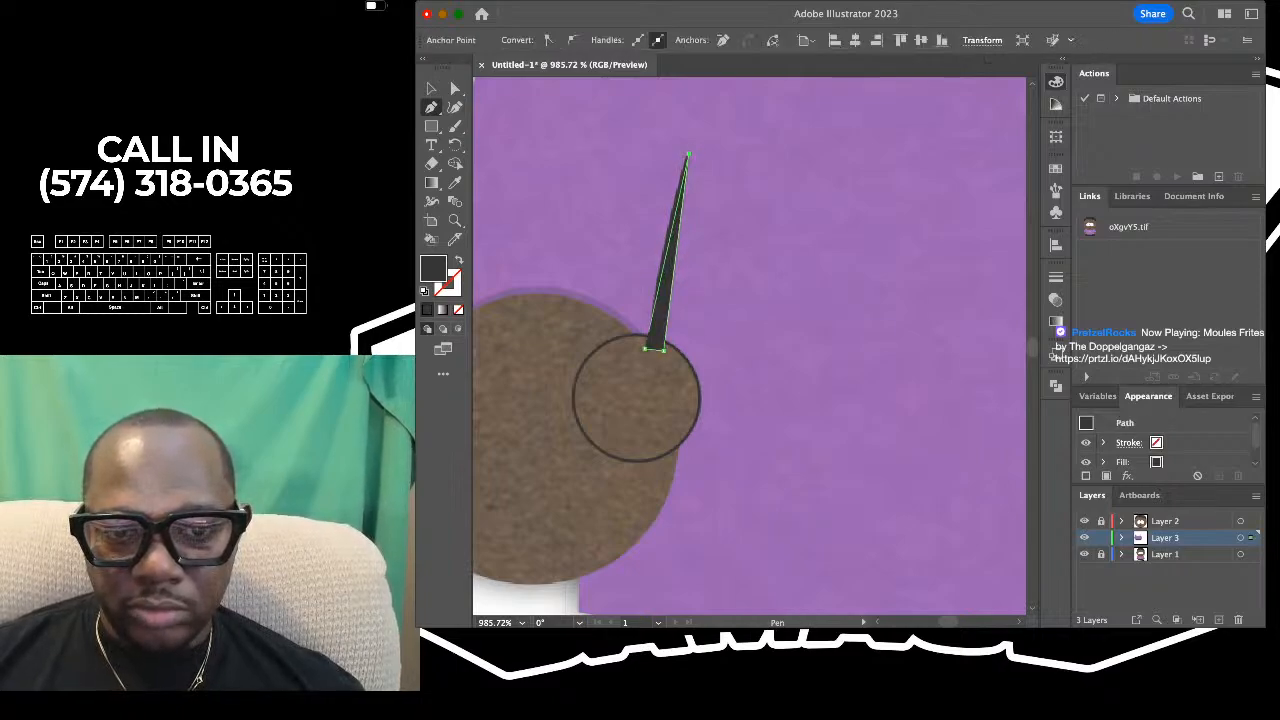
pyautogui.scroll(-5, 645, 351)
pyautogui.scroll(1, 645, 351)
pyautogui.scroll(5, 649, 334)
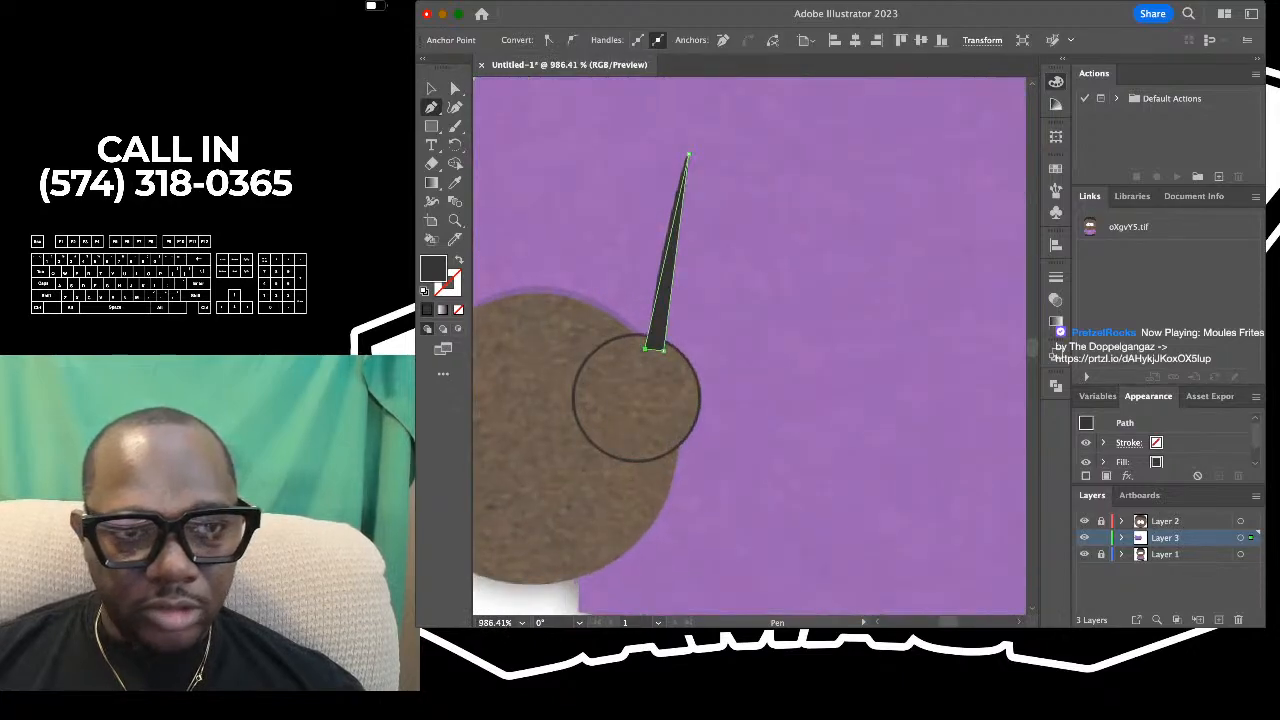
# - Bend the outer edge of the sleeve-line triangle slightly outward with the Curvature tool to match the reference, then deselect it
pyautogui.hotkey('shift', '`')
pyautogui.scroll(5, 670, 209)
pyautogui.moveTo(679, 207); pyautogui.dragTo(672, 202)
pyautogui.scroll(-3, 656, 124)
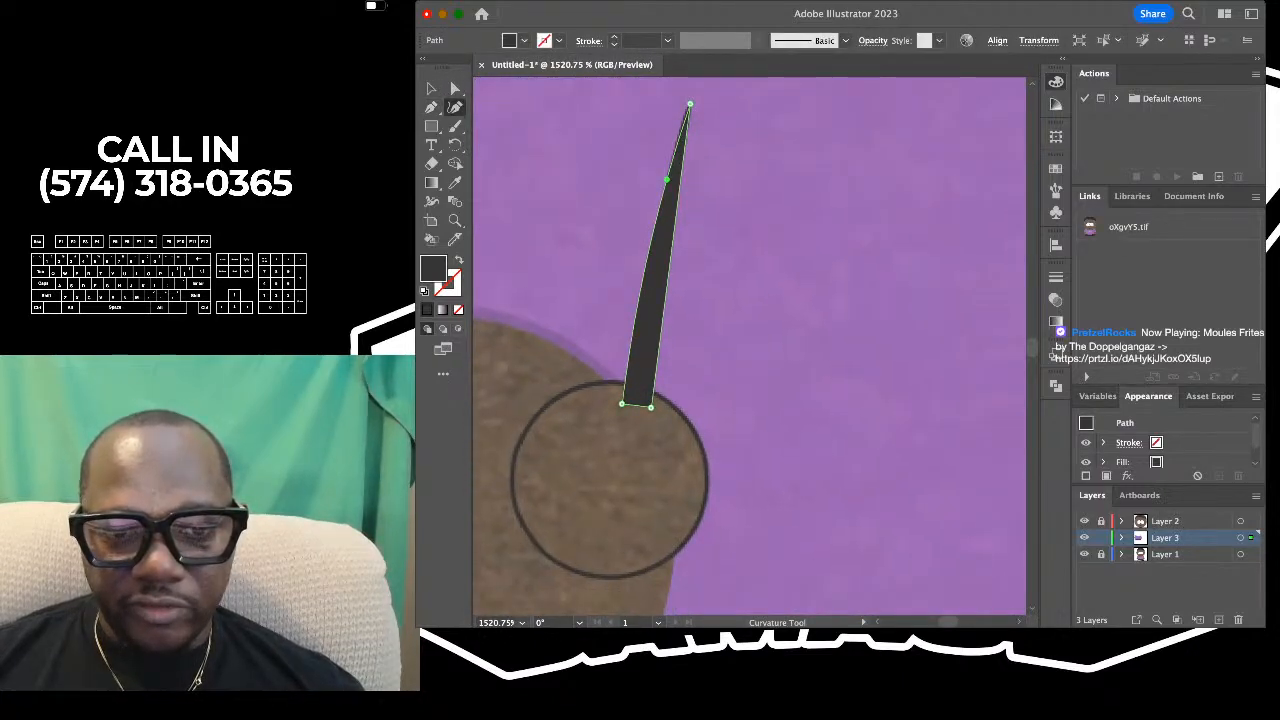
pyautogui.press('v')
pyautogui.scroll(-2, 748, 345)
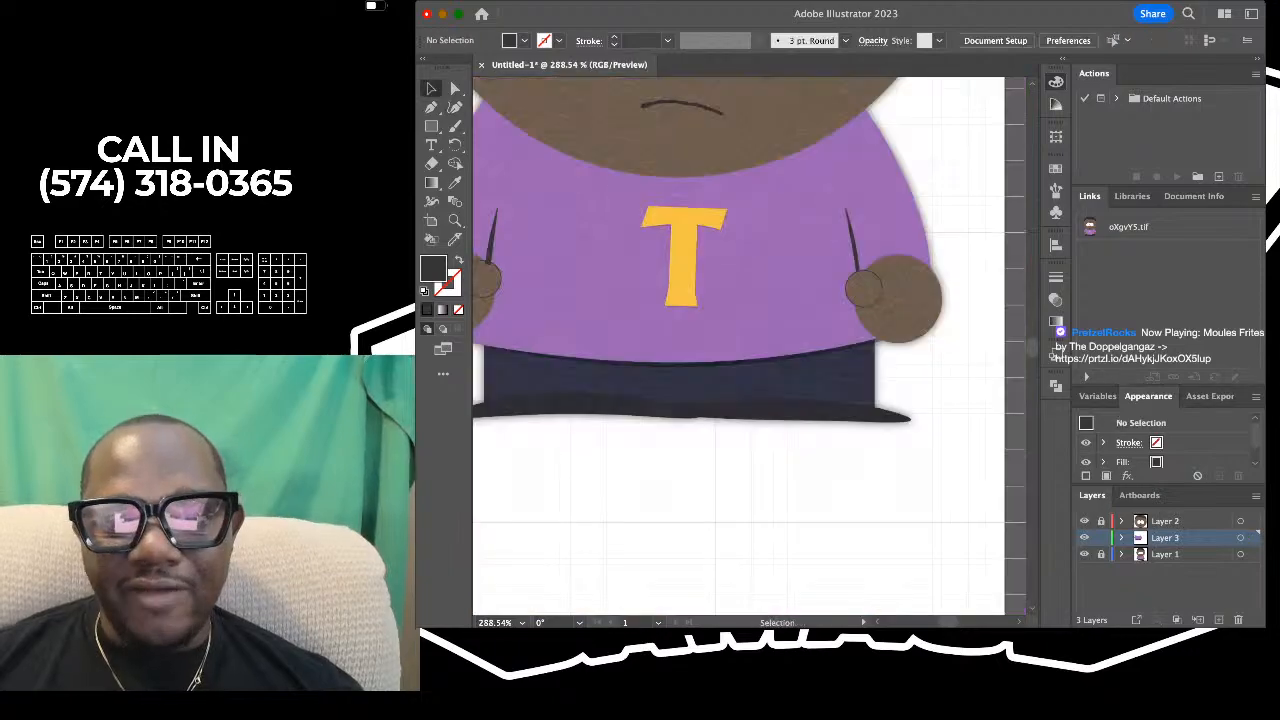
# - Set the fill to the brown sampled from the reference's left hand, with no stroke
pyautogui.hscroll(-4, 714, 306)
pyautogui.scroll(5, 714, 306)
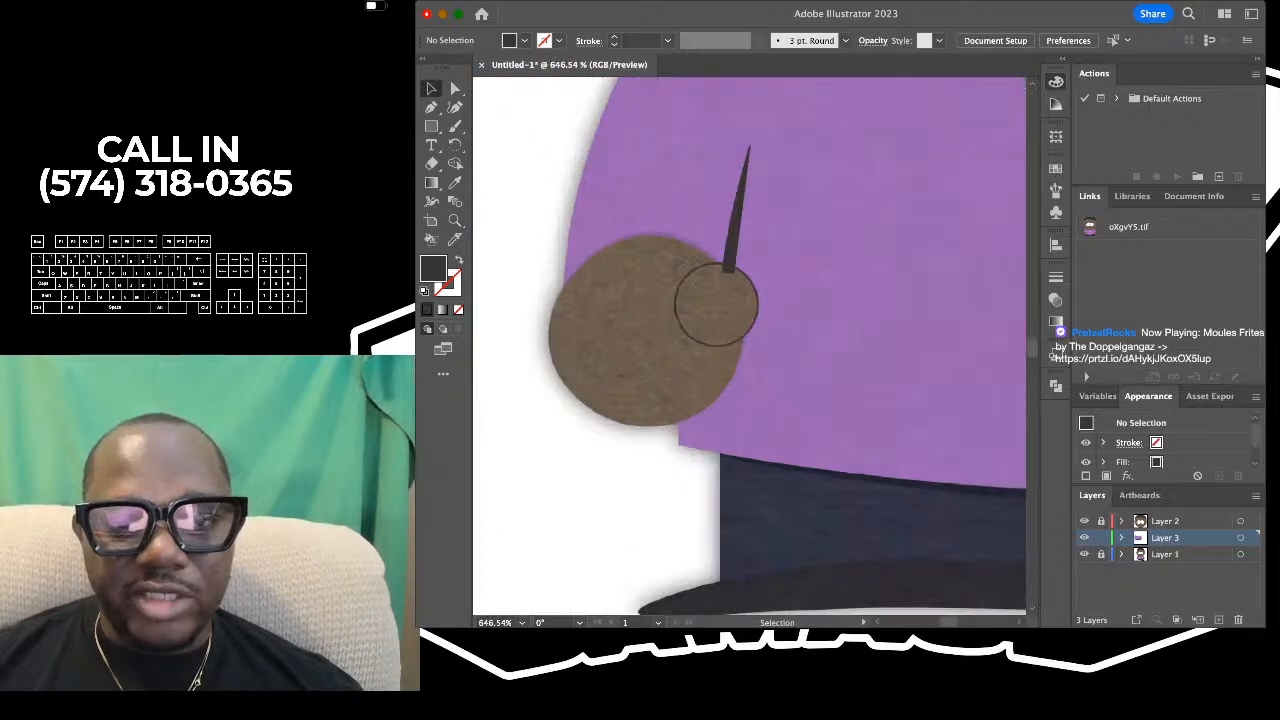
pyautogui.hscroll(-1, 714, 306)
pyautogui.press('i')
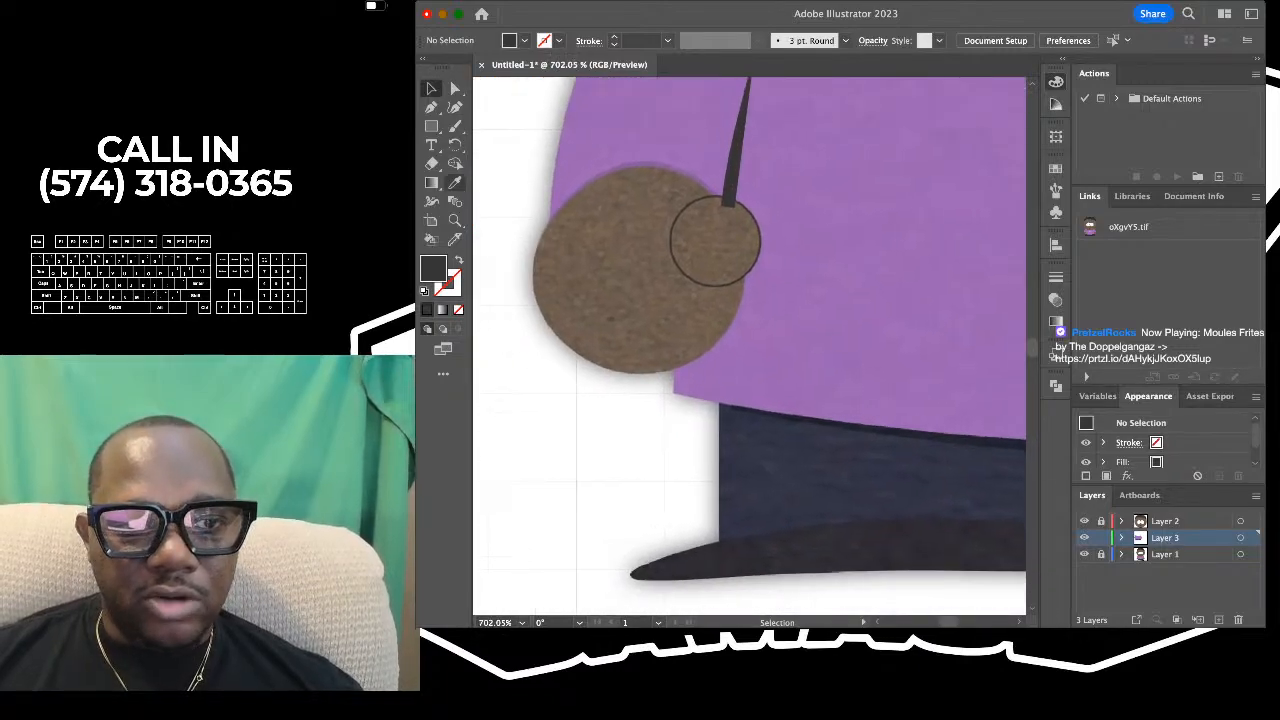
pyautogui.click(640, 270)
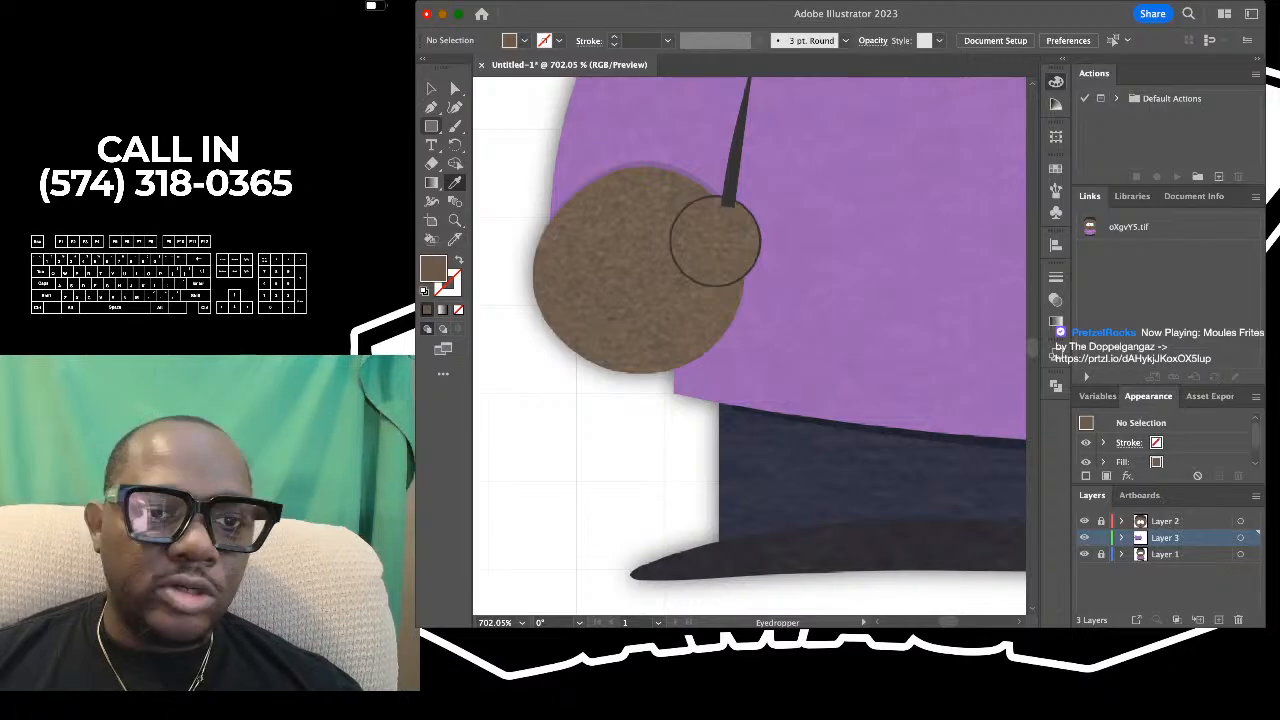
# - Draw a circle over the reference's left hand with the Ellipse tool, align it with the hand, and clear its fill
pyautogui.press('l')
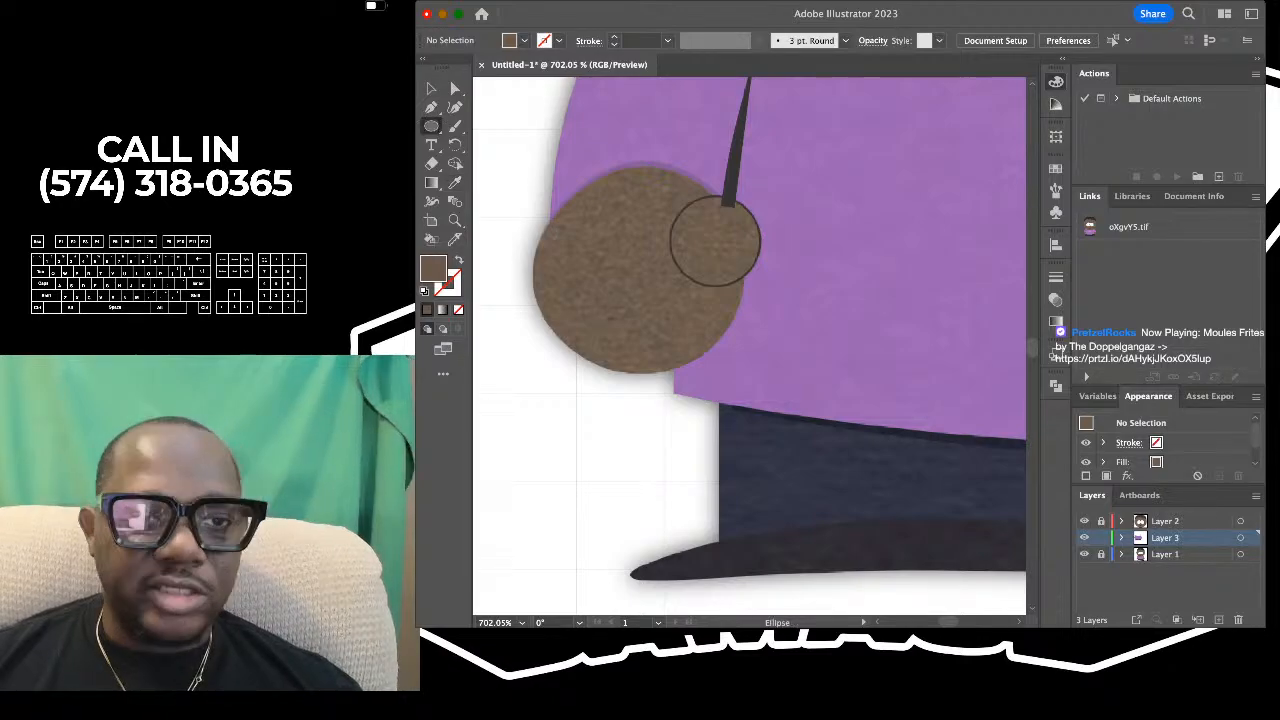
pyautogui.scroll(2, 640, 272)
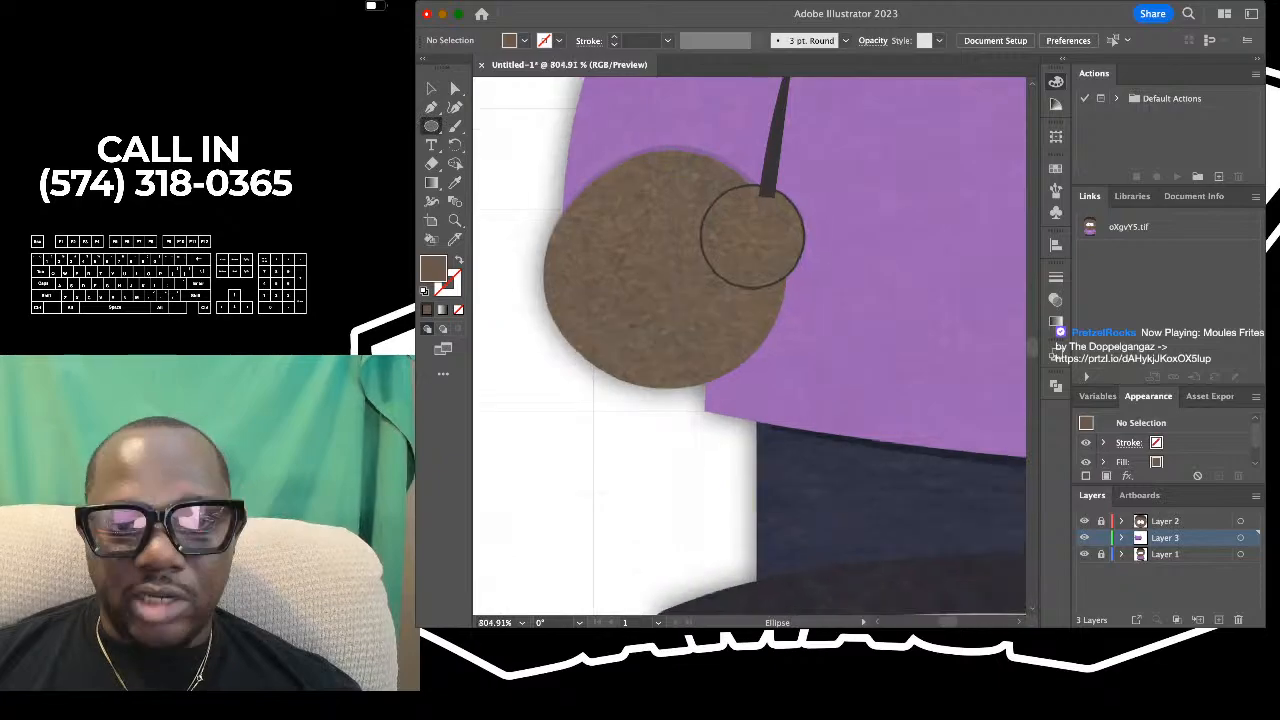
pyautogui.moveTo(548, 166); pyautogui.dragTo(788, 405)
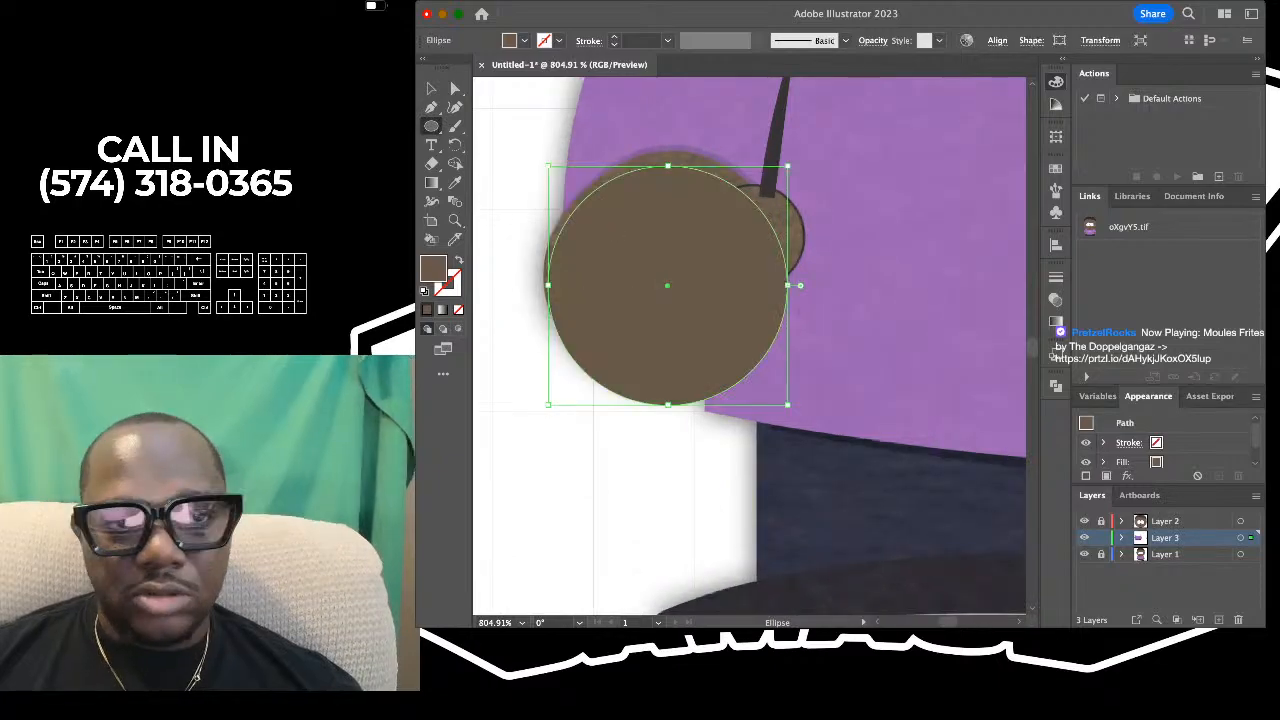
pyautogui.press('v')
pyautogui.moveTo(667, 286); pyautogui.dragTo(663, 269)
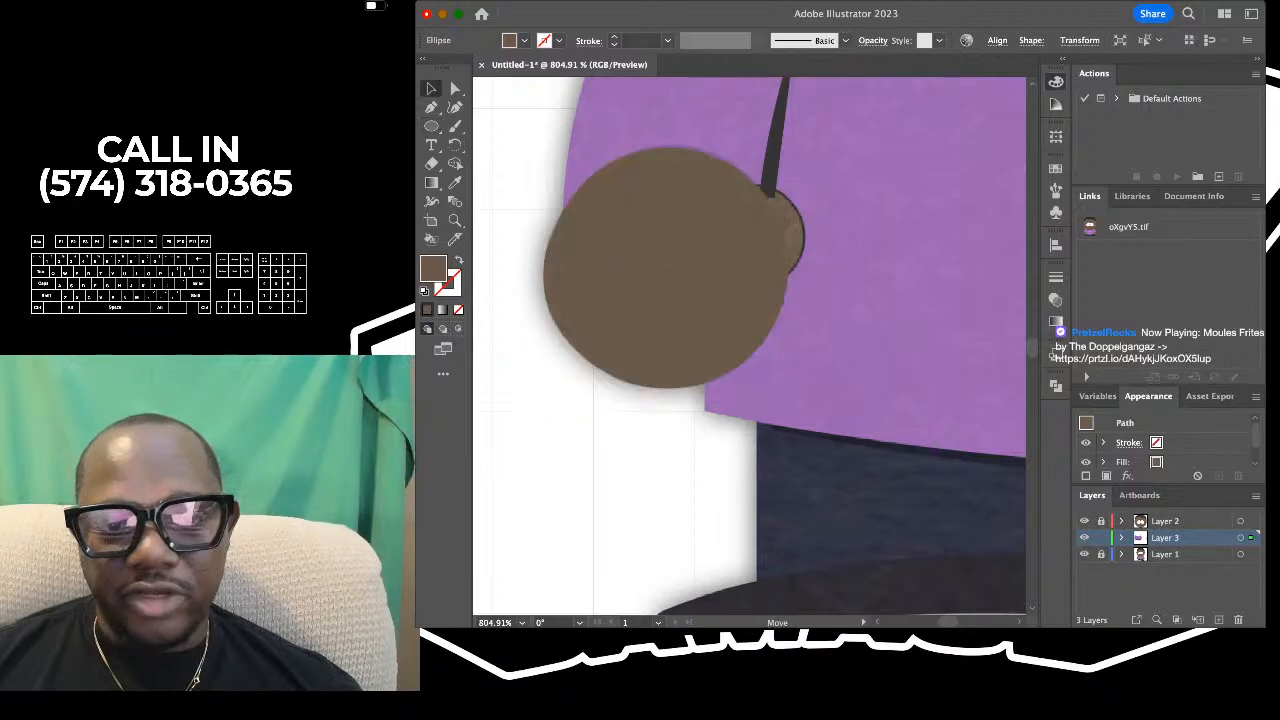
pyautogui.press('super+3')
pyautogui.scroll(2, 749, 346)
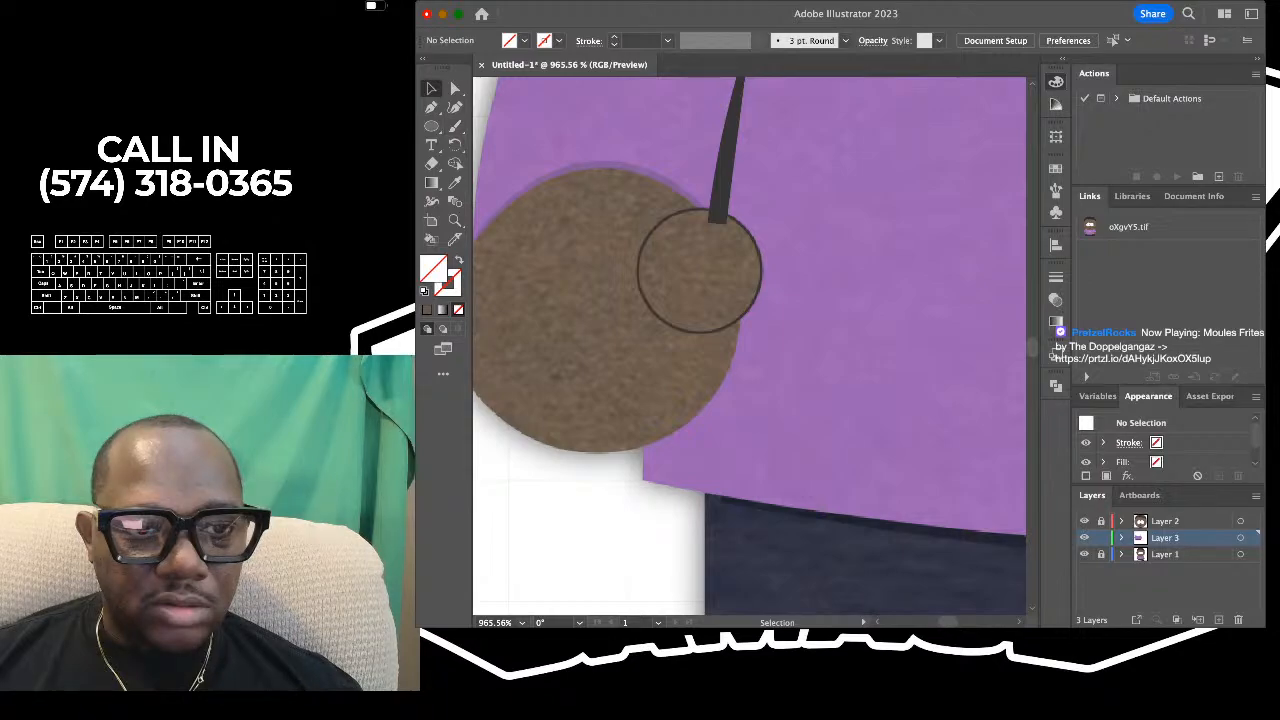
# - Set the fill to the brown sampled from the reference's left hand, with a 1 pt black stroke
pyautogui.press('i')
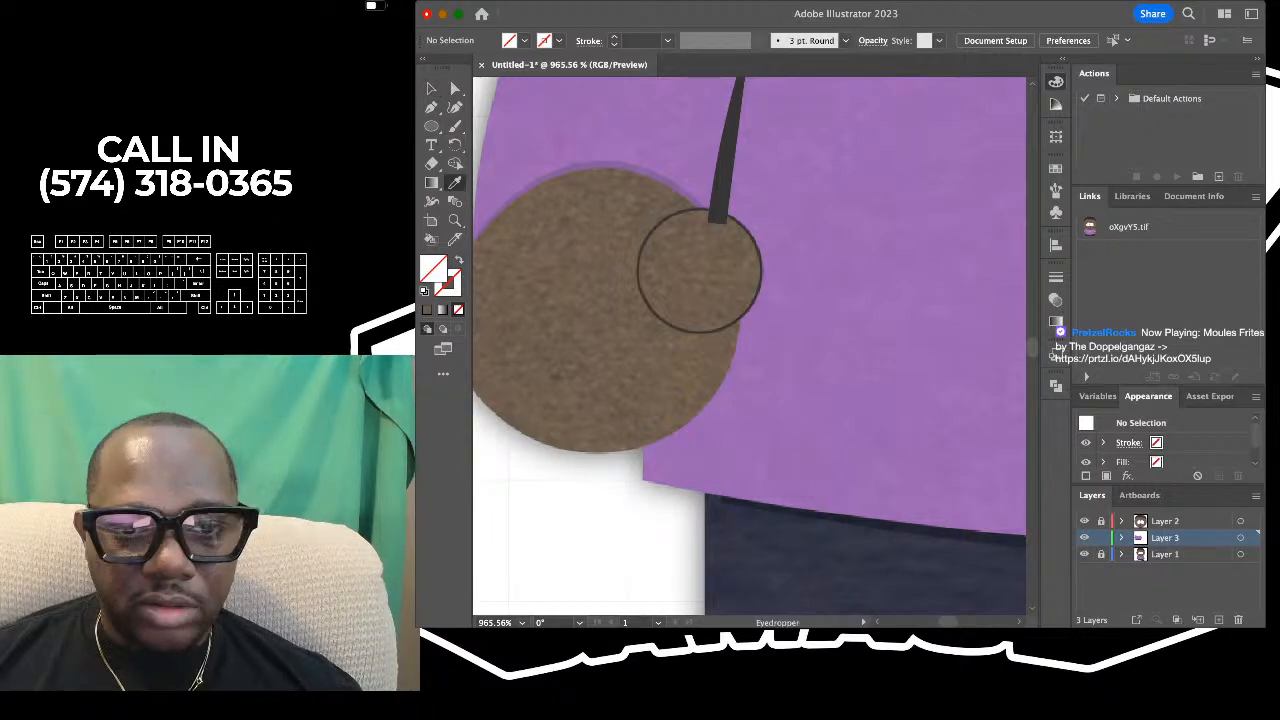
pyautogui.click(660, 300)
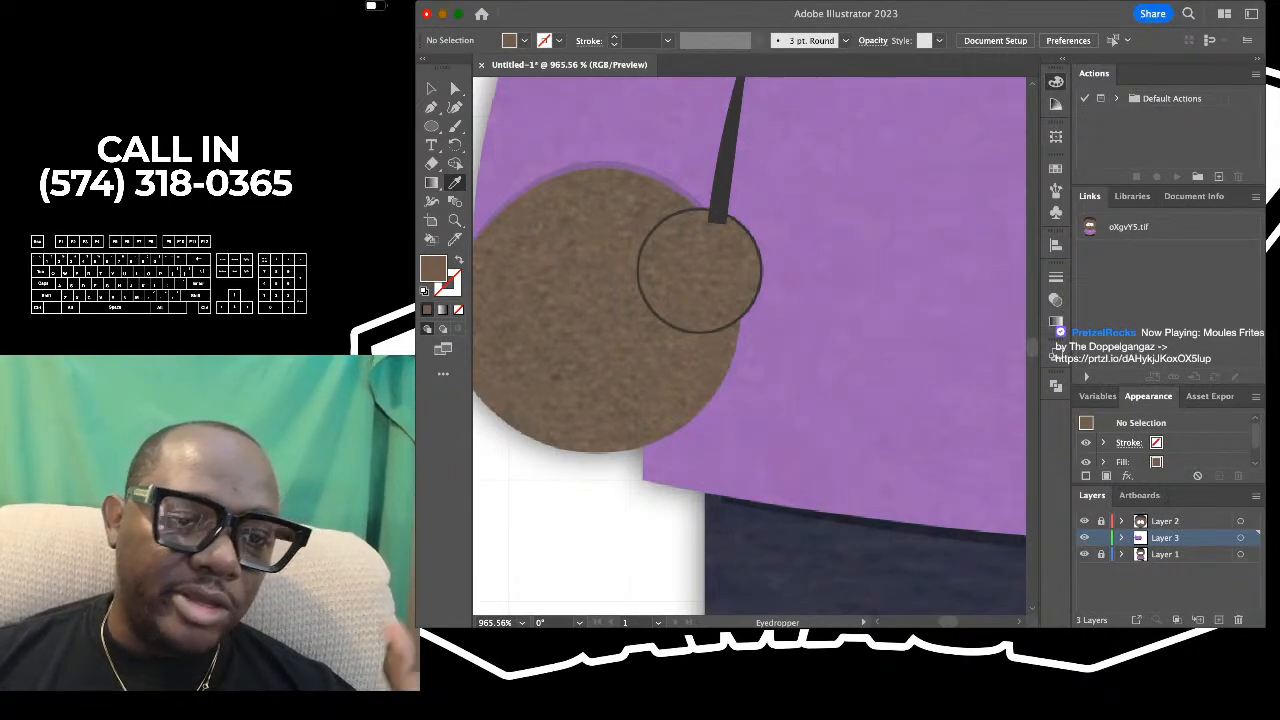
pyautogui.press('x')
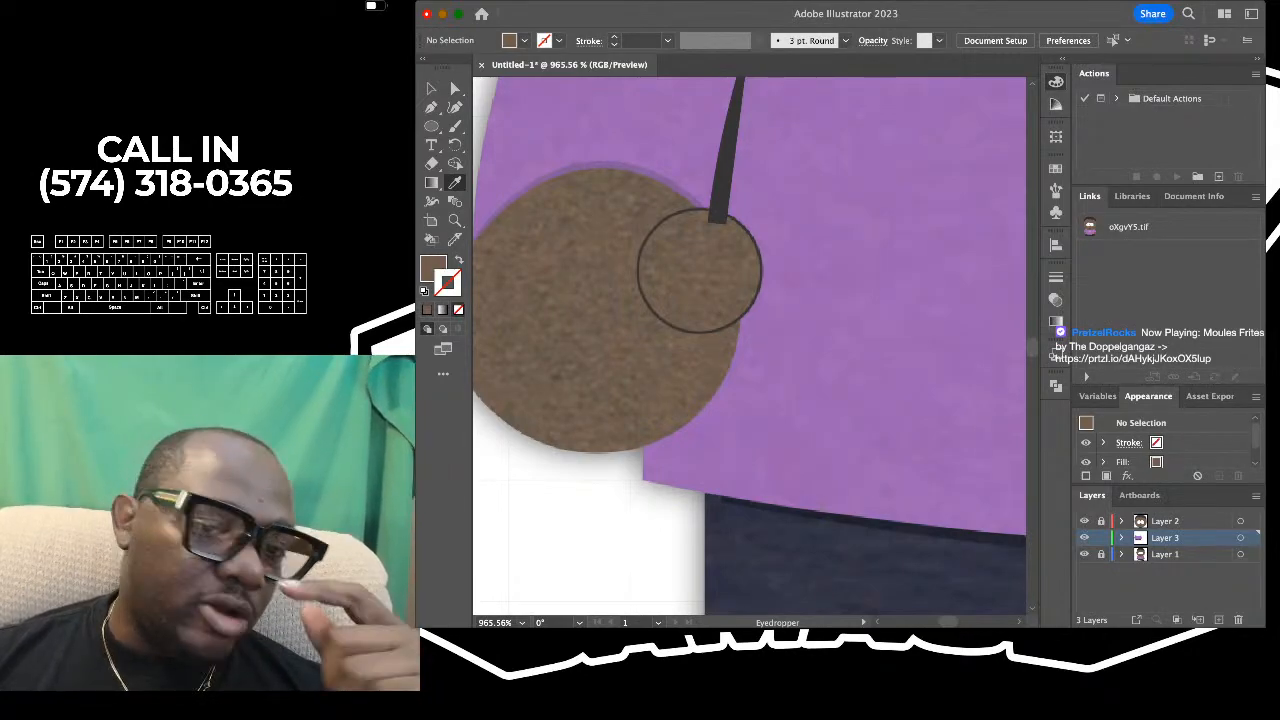
pyautogui.press(',')
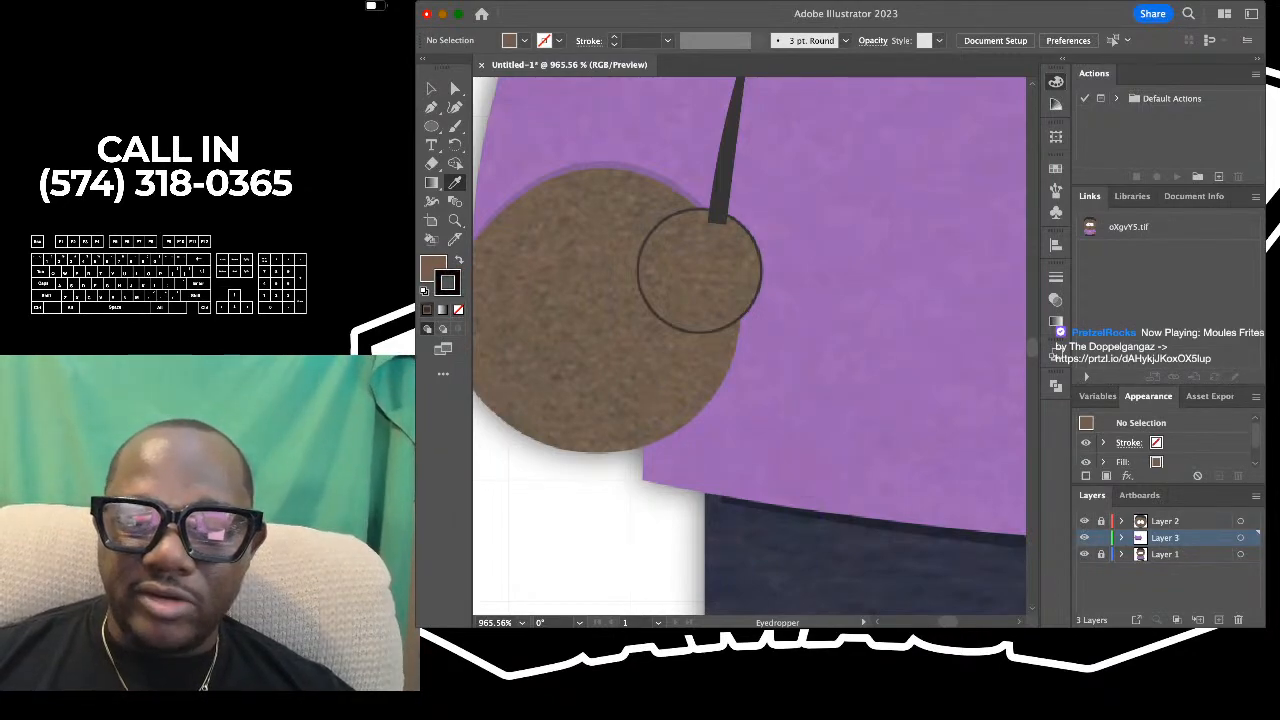
pyautogui.press('Return')
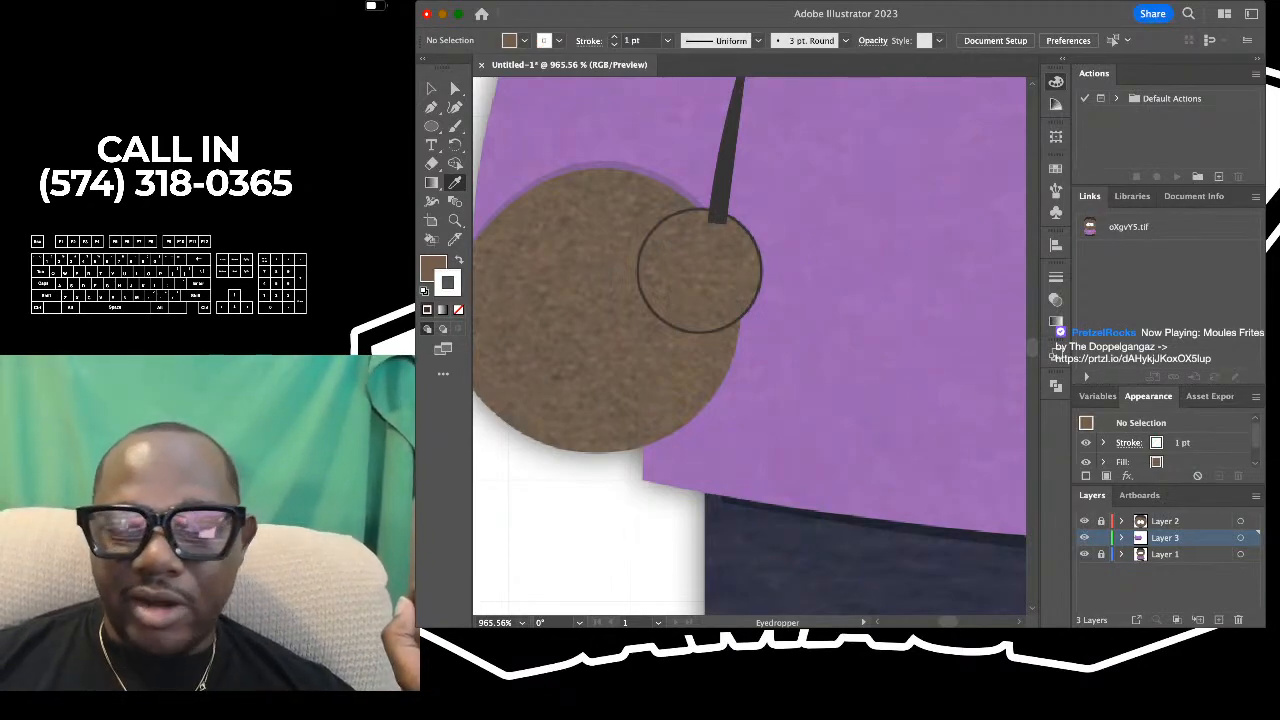
pyautogui.press('super+z')
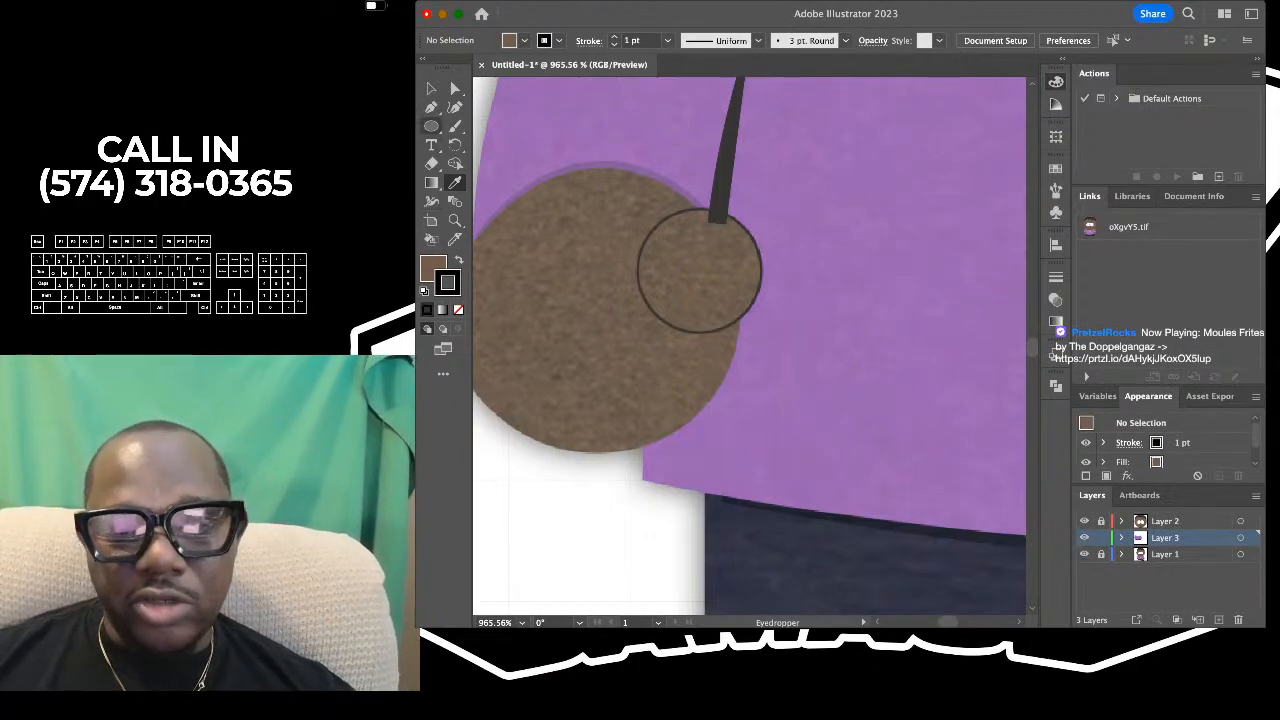
# - Draw a circle over the reference's left thumb with the Ellipse tool, covering the base of the sleeve line
pyautogui.press('l')
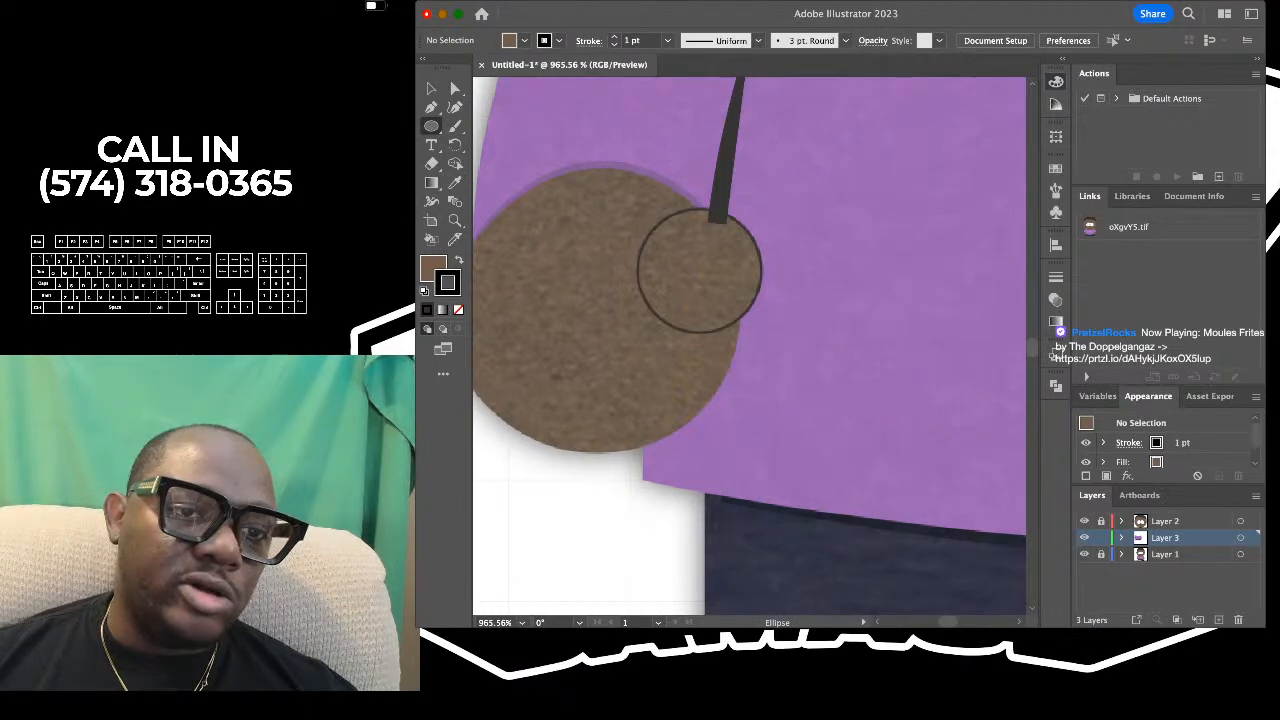
pyautogui.scroll(2, 656, 187)
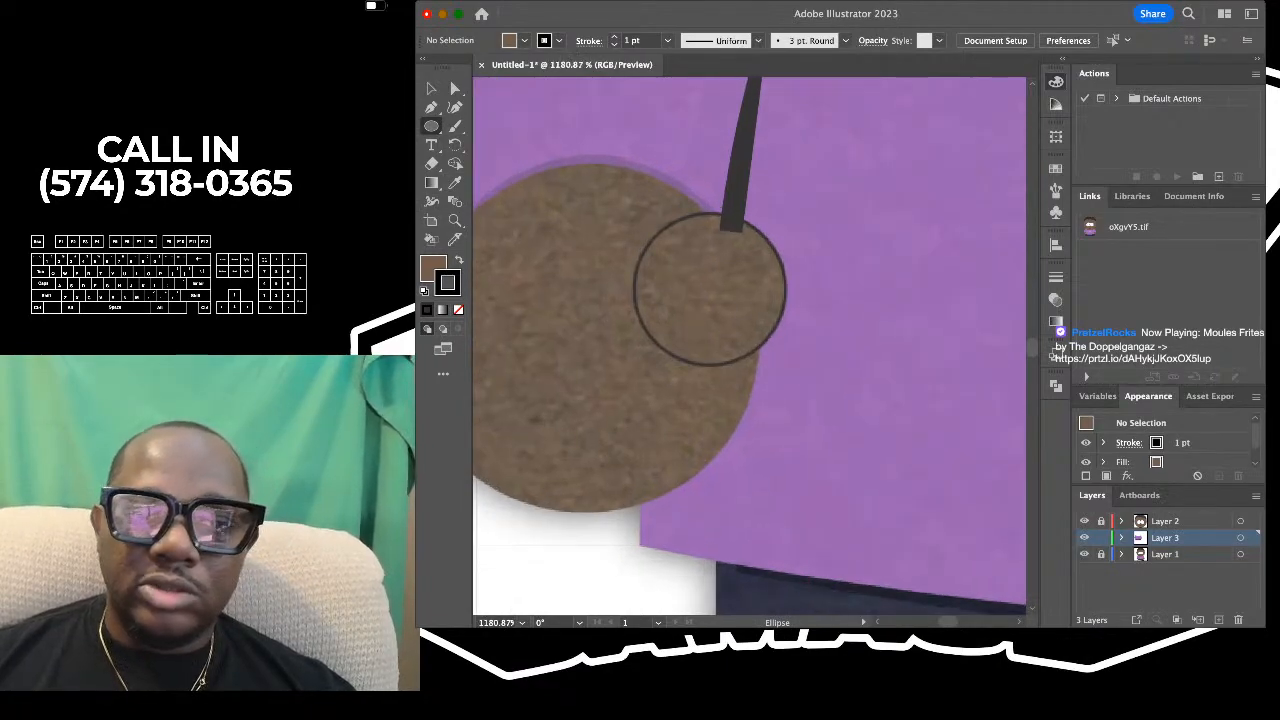
pyautogui.moveTo(628, 208); pyautogui.dragTo(798, 378)
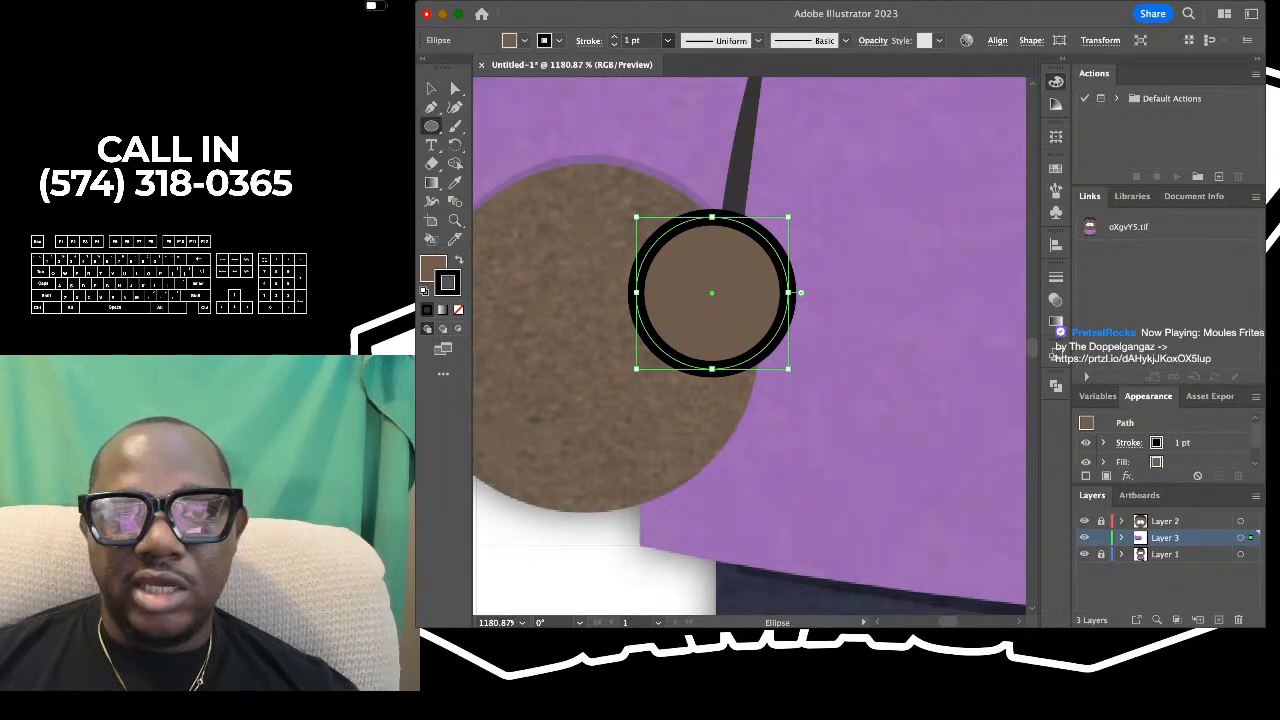
# - Set the thumb circle's stroke to 0.5 pt and nudge it into line with the reference thumb, then deselect it
pyautogui.click(640, 60)
pyautogui.scroll(4, 705, 246)
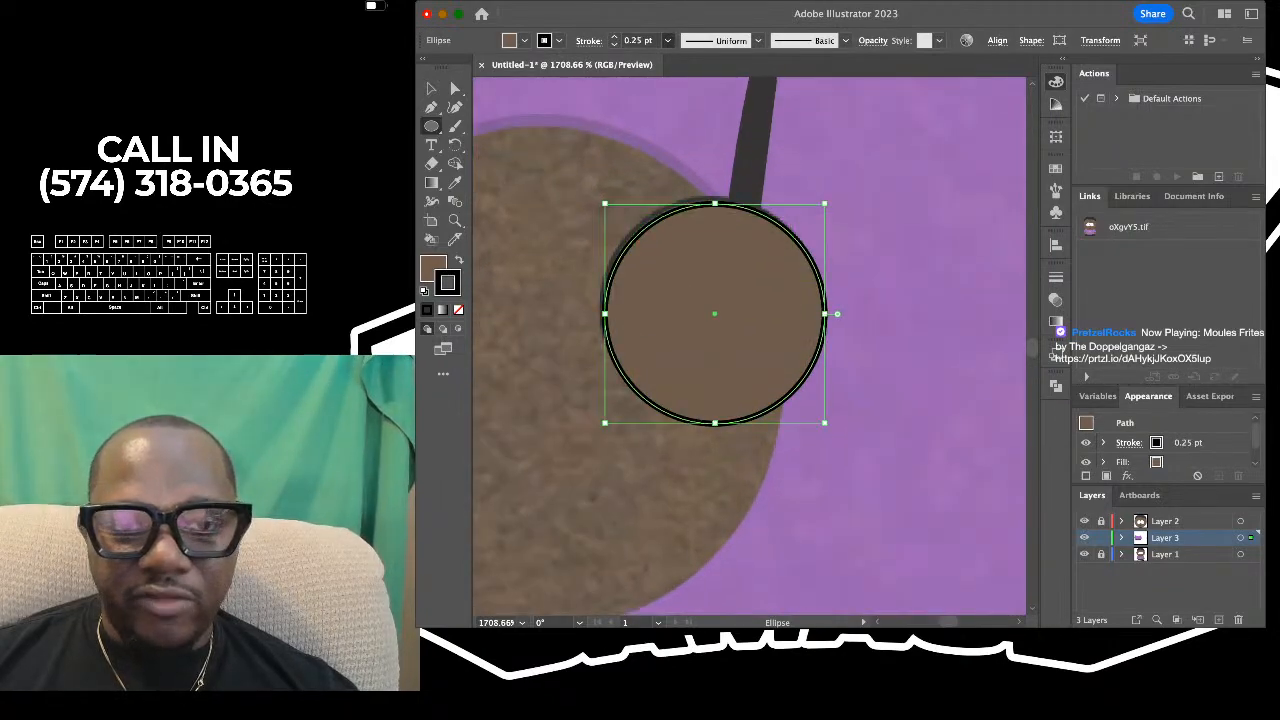
pyautogui.click(642, 73)
pyautogui.click(431, 88)
pyautogui.moveTo(715, 314); pyautogui.dragTo(716, 309)
pyautogui.scroll(-5, 751, 296)
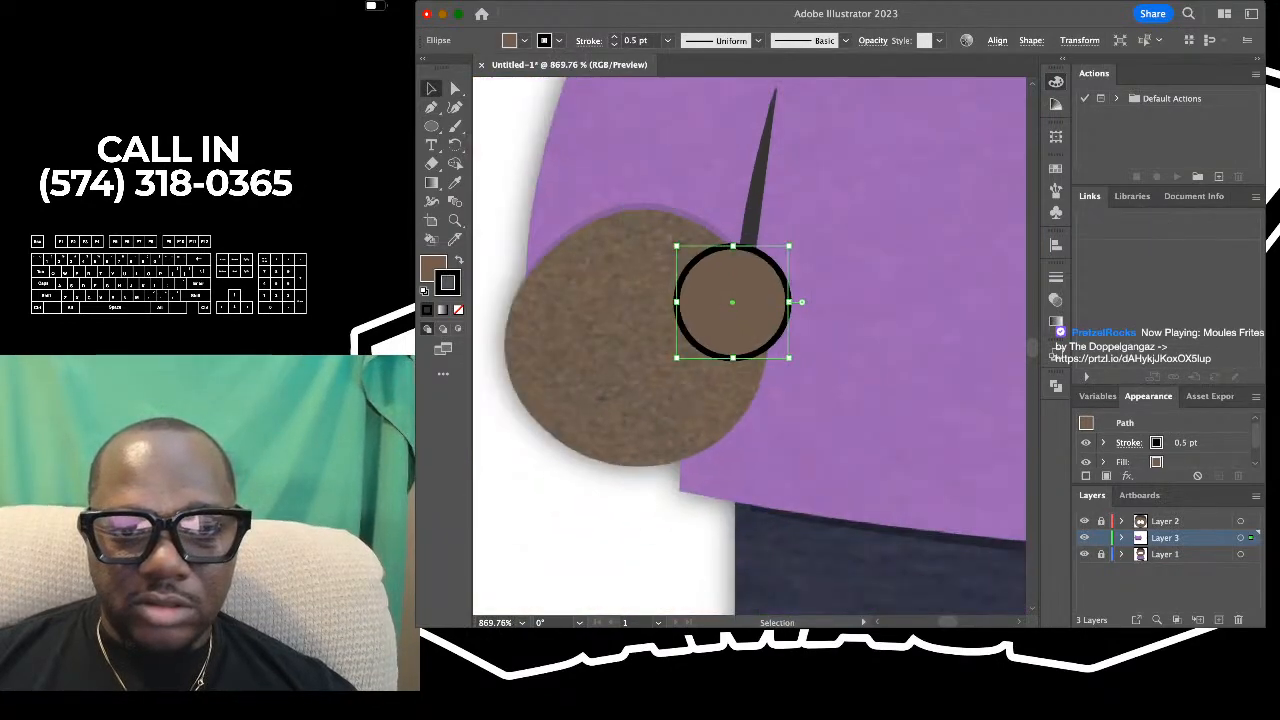
pyautogui.scroll(-1, 751, 300)
pyautogui.press('super+shift+a')
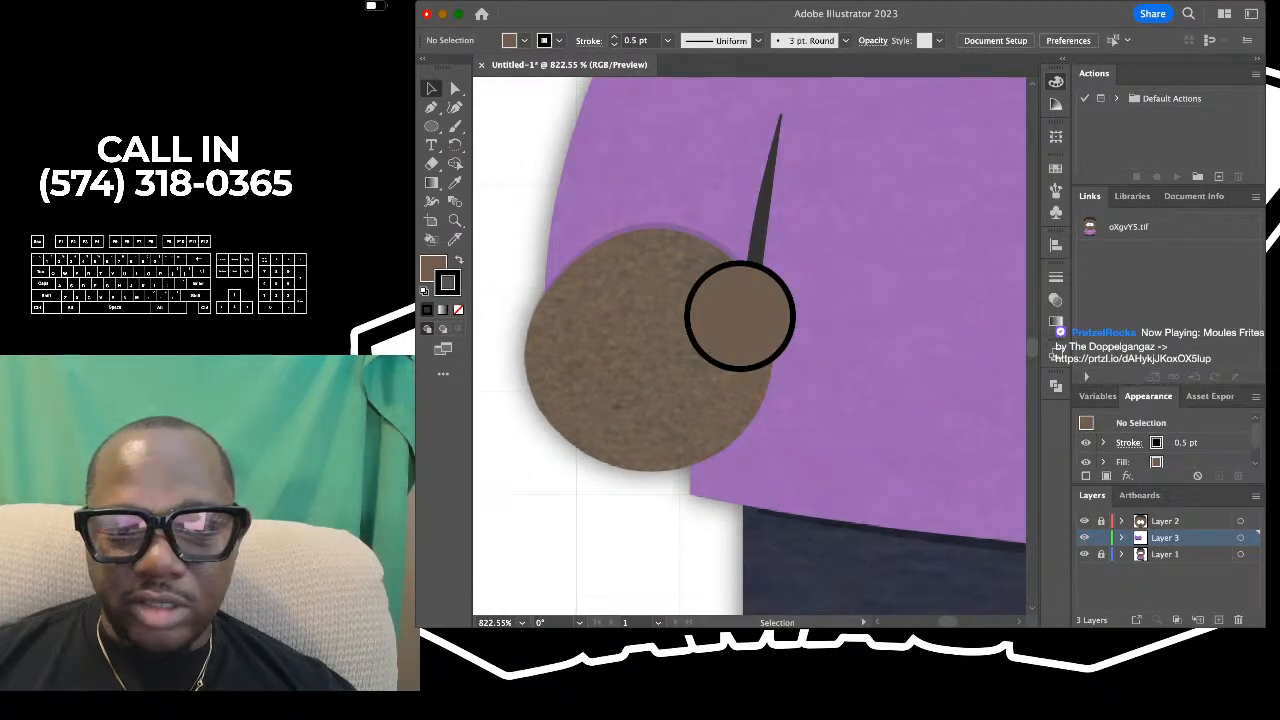
# - Fill the left hand circle with the brown sampled from the thumb circle, remove its stroke, and deselect it
pyautogui.moveTo(506, 187); pyautogui.dragTo(600, 260)
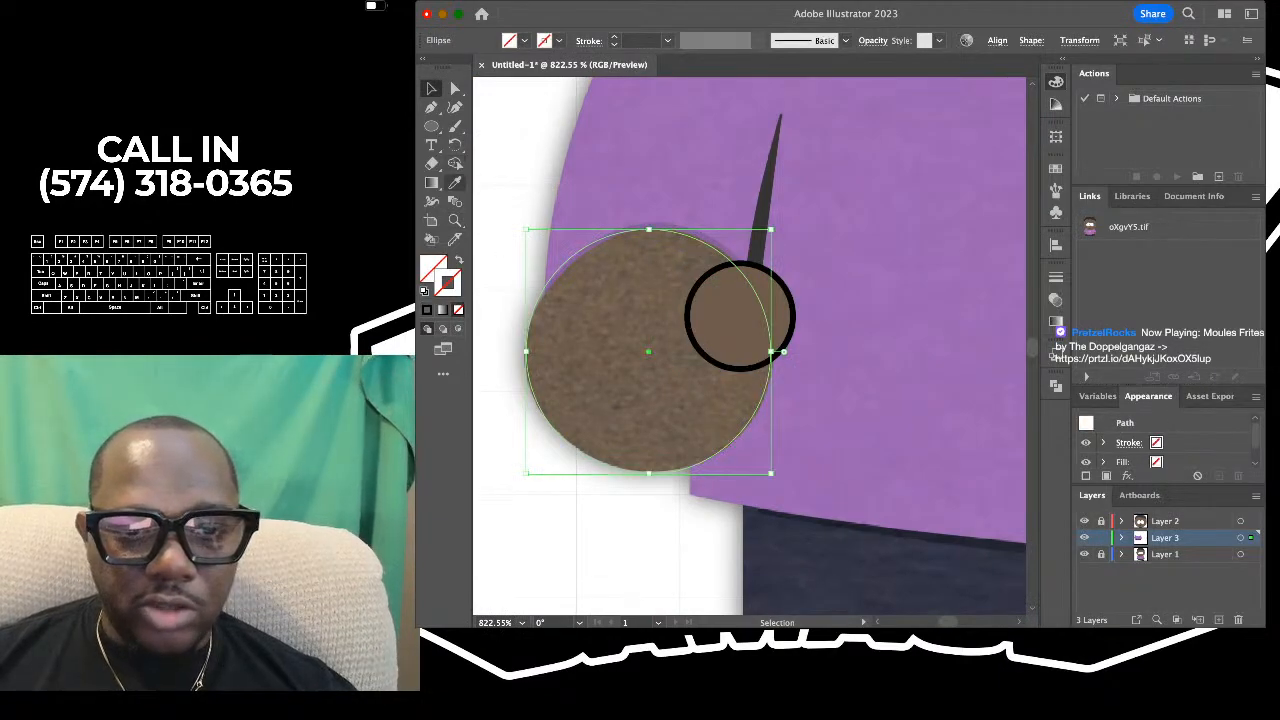
pyautogui.click(455, 182)
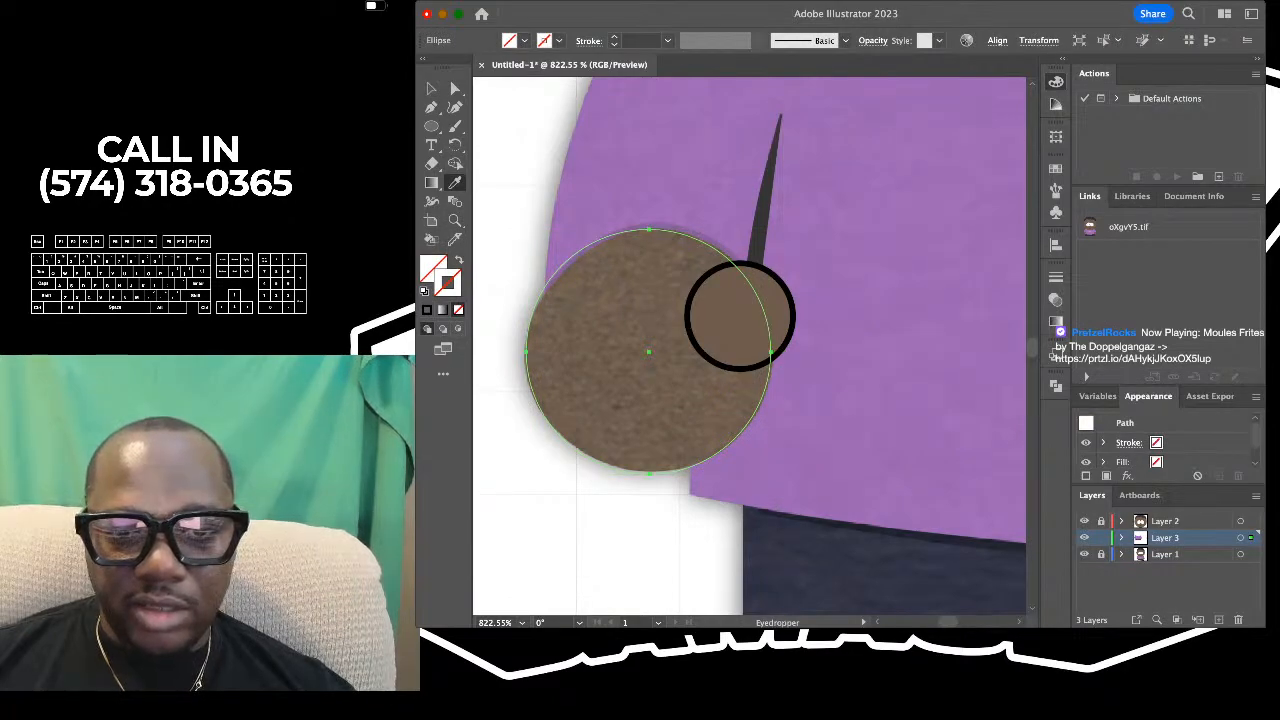
pyautogui.click(740, 318)
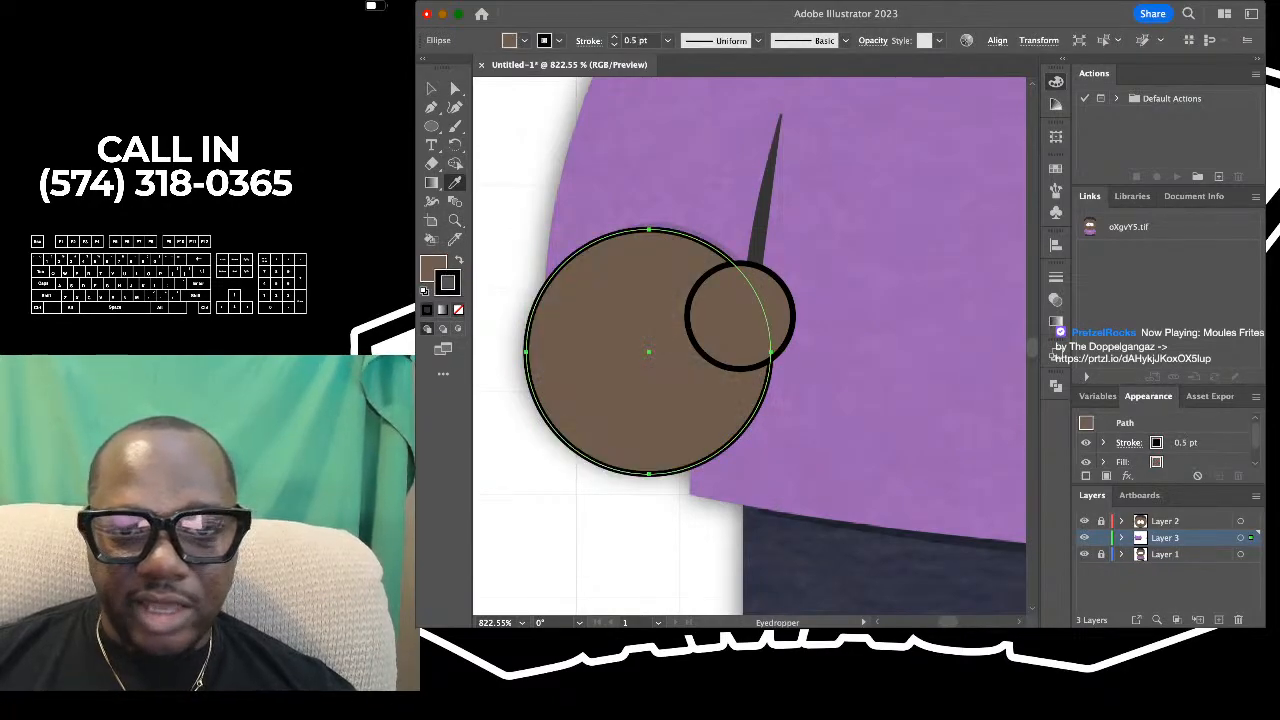
pyautogui.press('/')
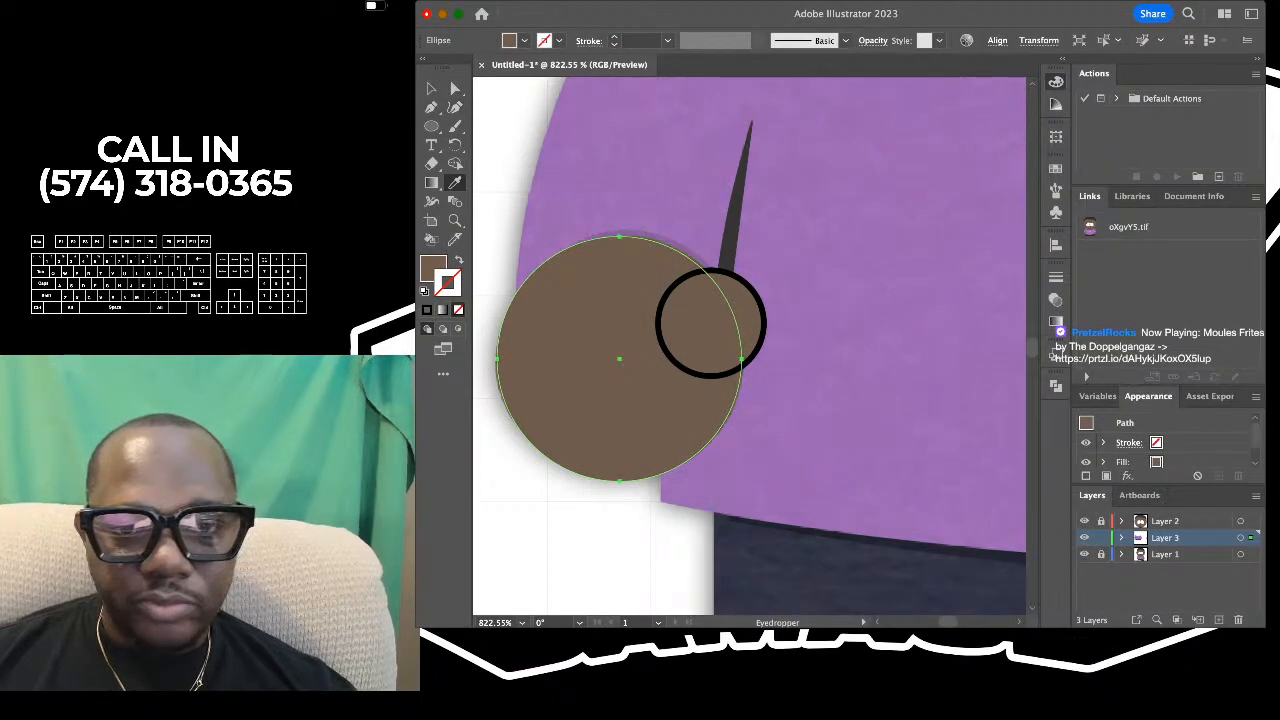
pyautogui.click(431, 88)
pyautogui.click(502, 190)
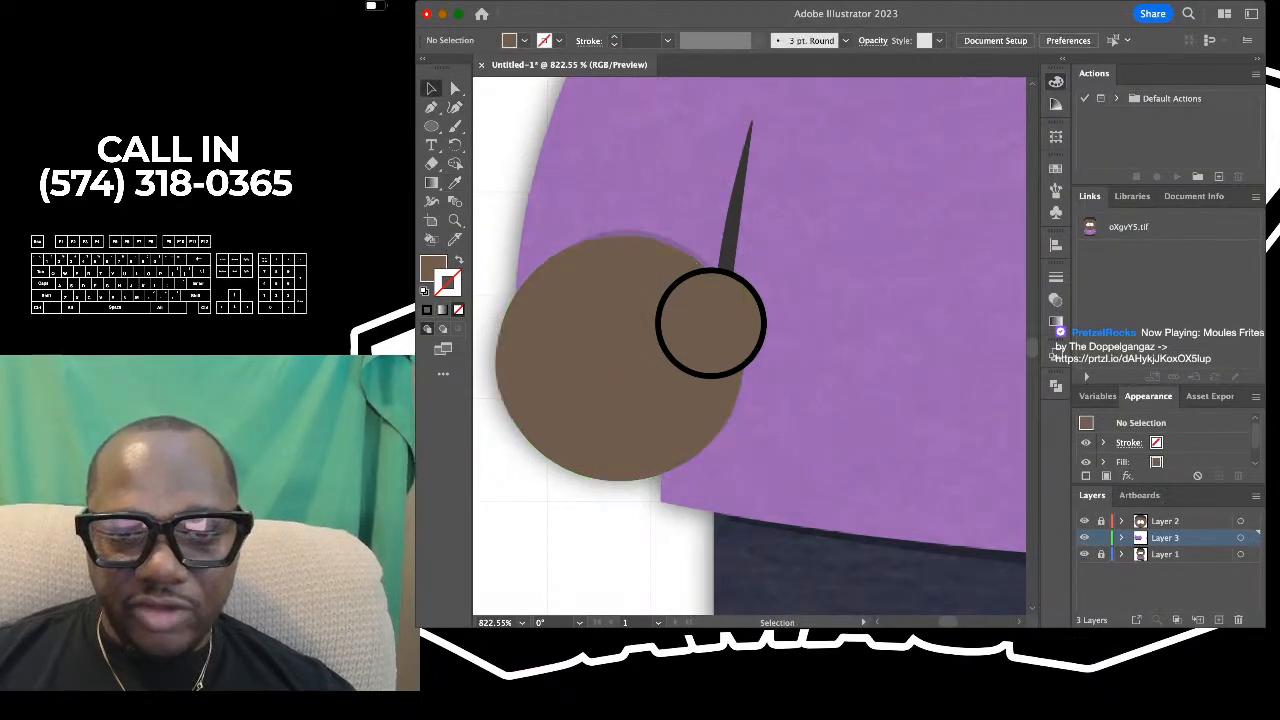
# - Select the left hand, thumb and sleeve line together
pyautogui.scroll(-5, 711, 323)
pyautogui.scroll(3, 646, 274)
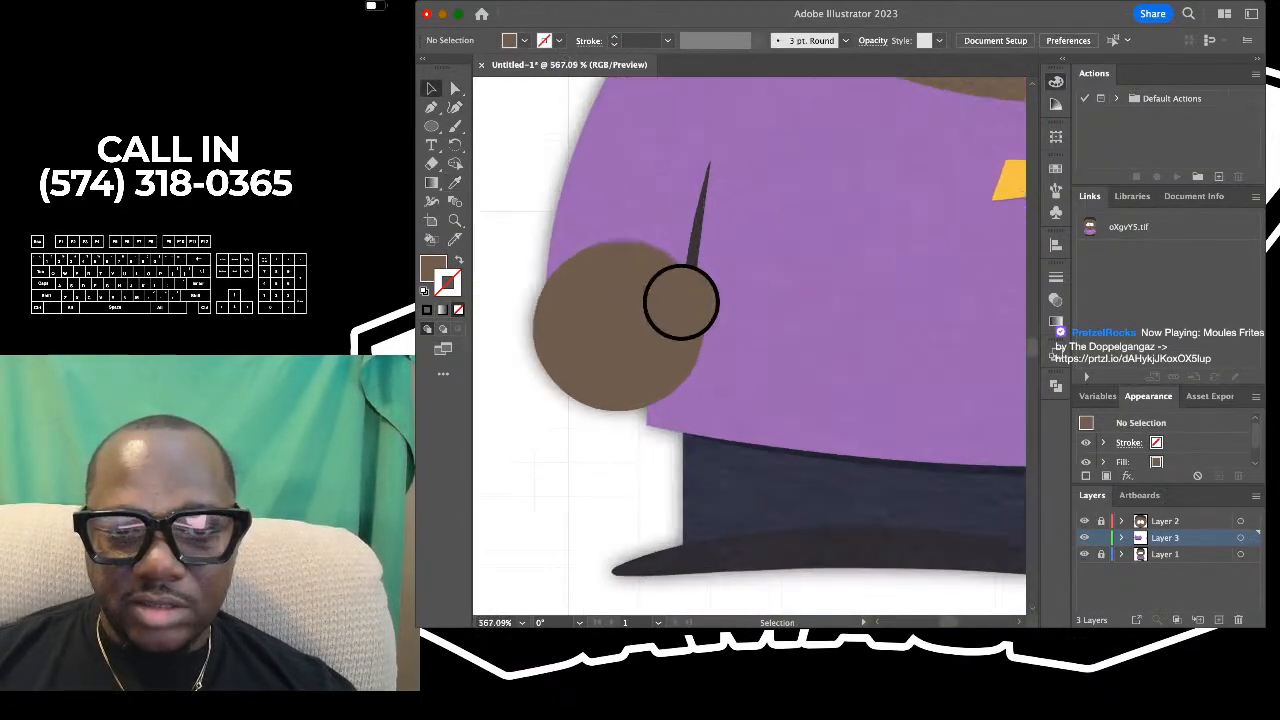
pyautogui.scroll(-3, 677, 297)
pyautogui.scroll(-3, 646, 277)
pyautogui.scroll(3, 607, 305)
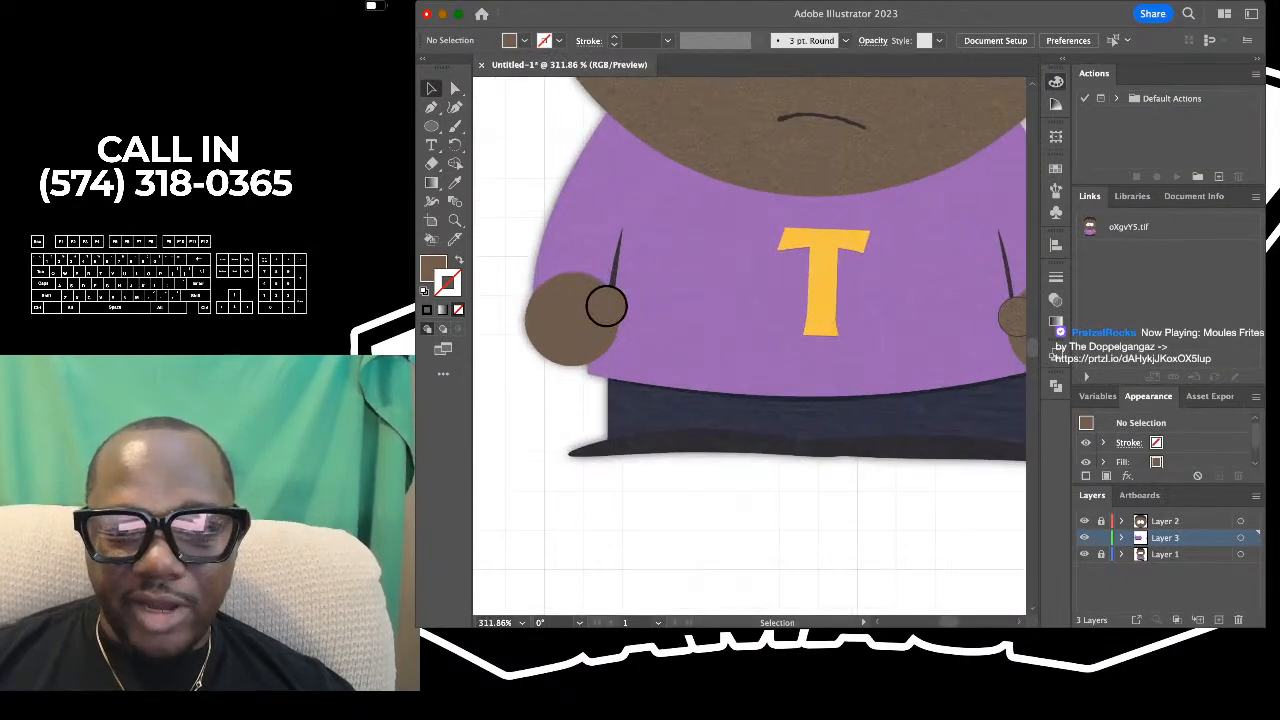
pyautogui.scroll(-2, 607, 305)
pyautogui.click(568, 310)
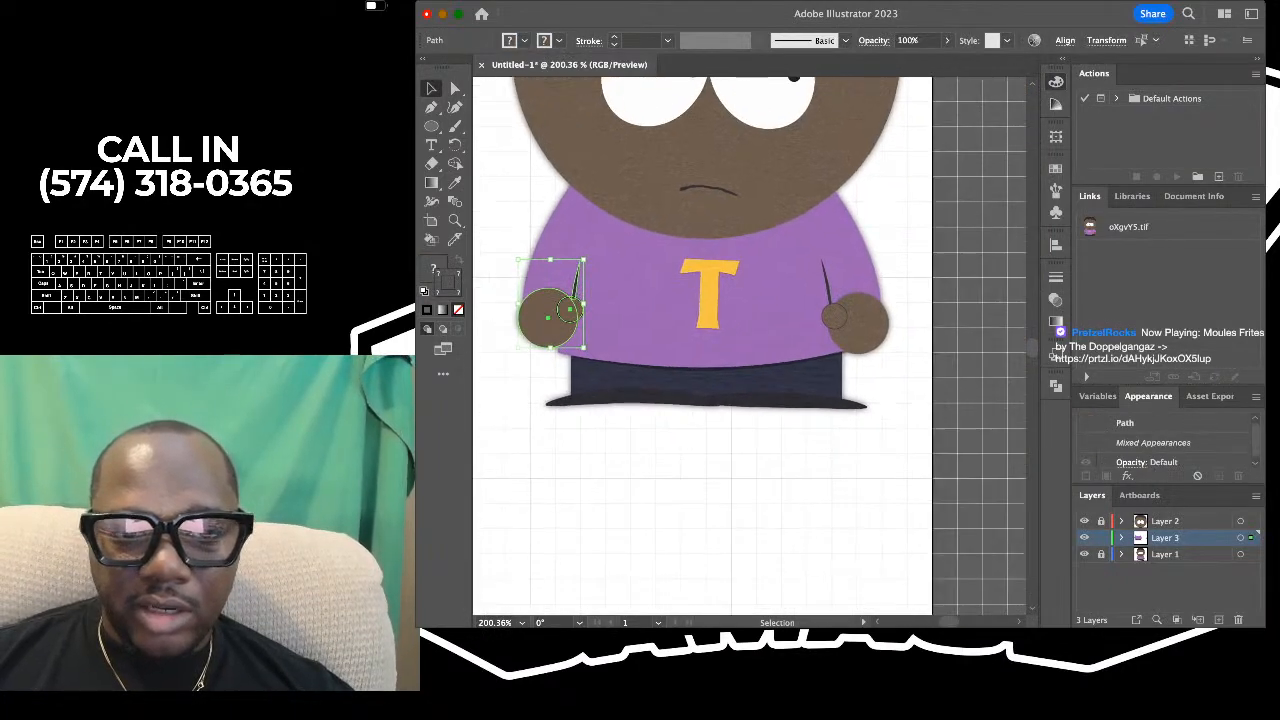
pyautogui.press('super+shift+a')
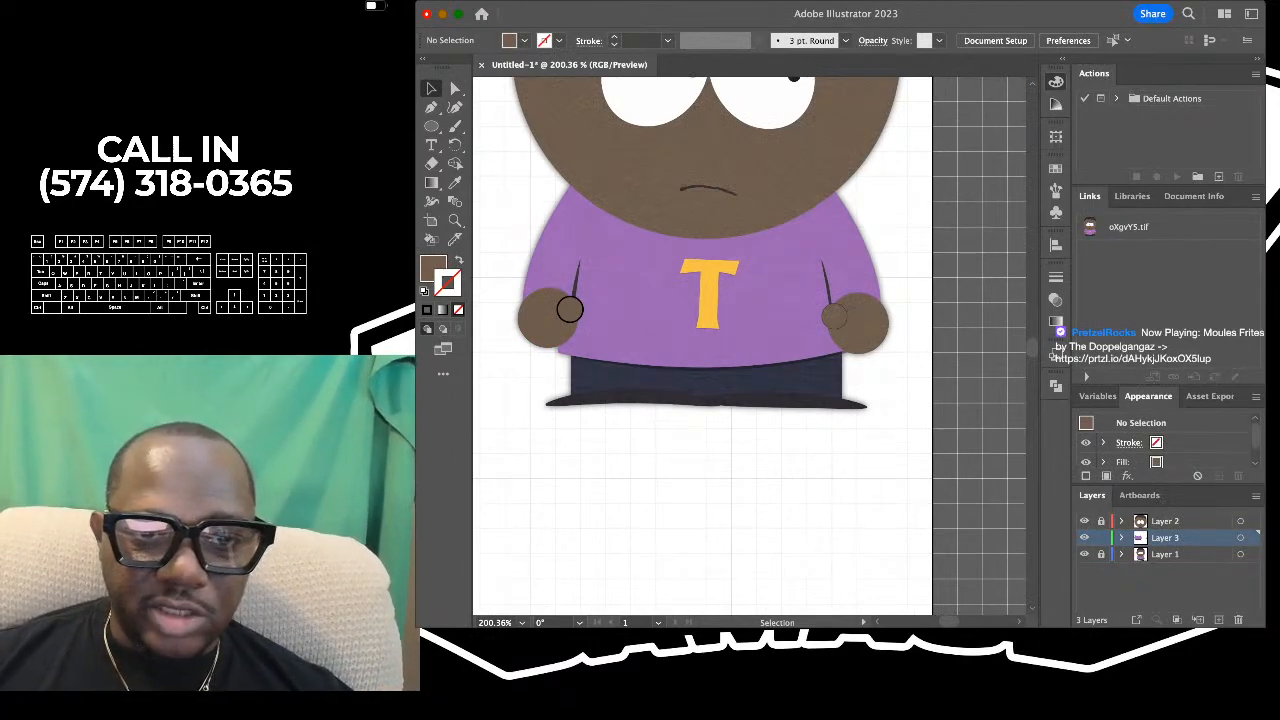
pyautogui.moveTo(497, 213); pyautogui.dragTo(640, 383)
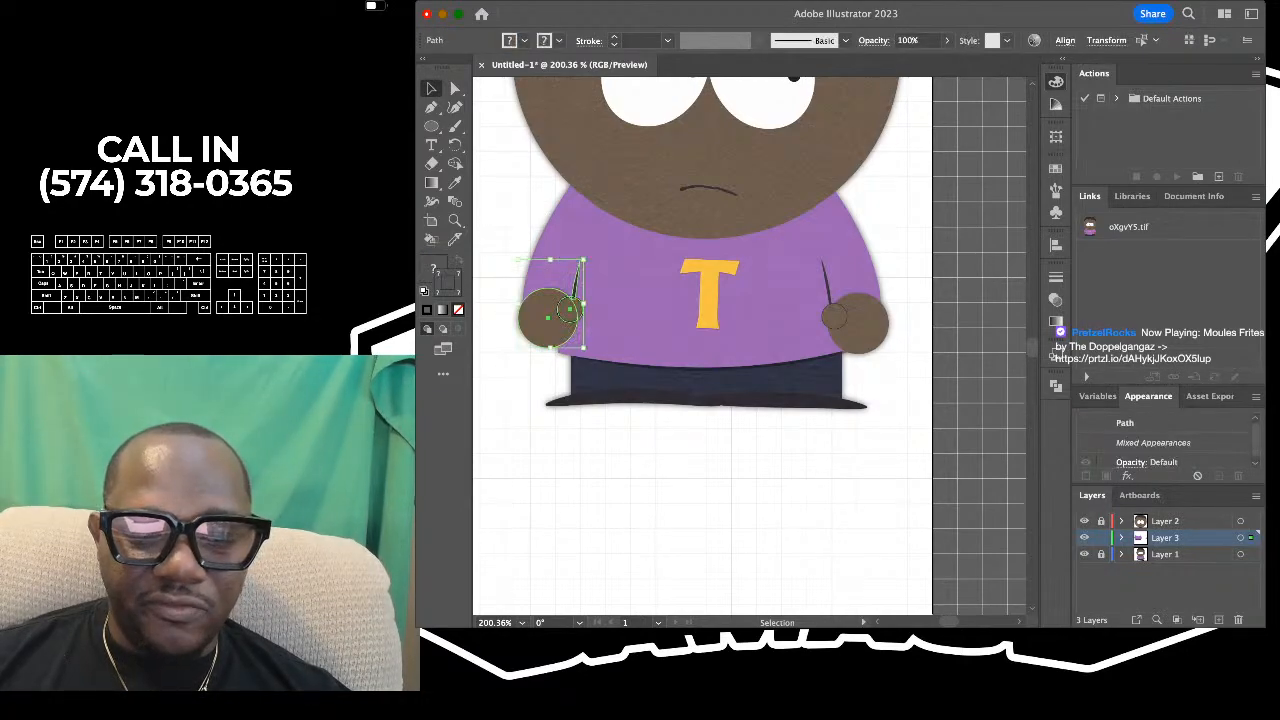
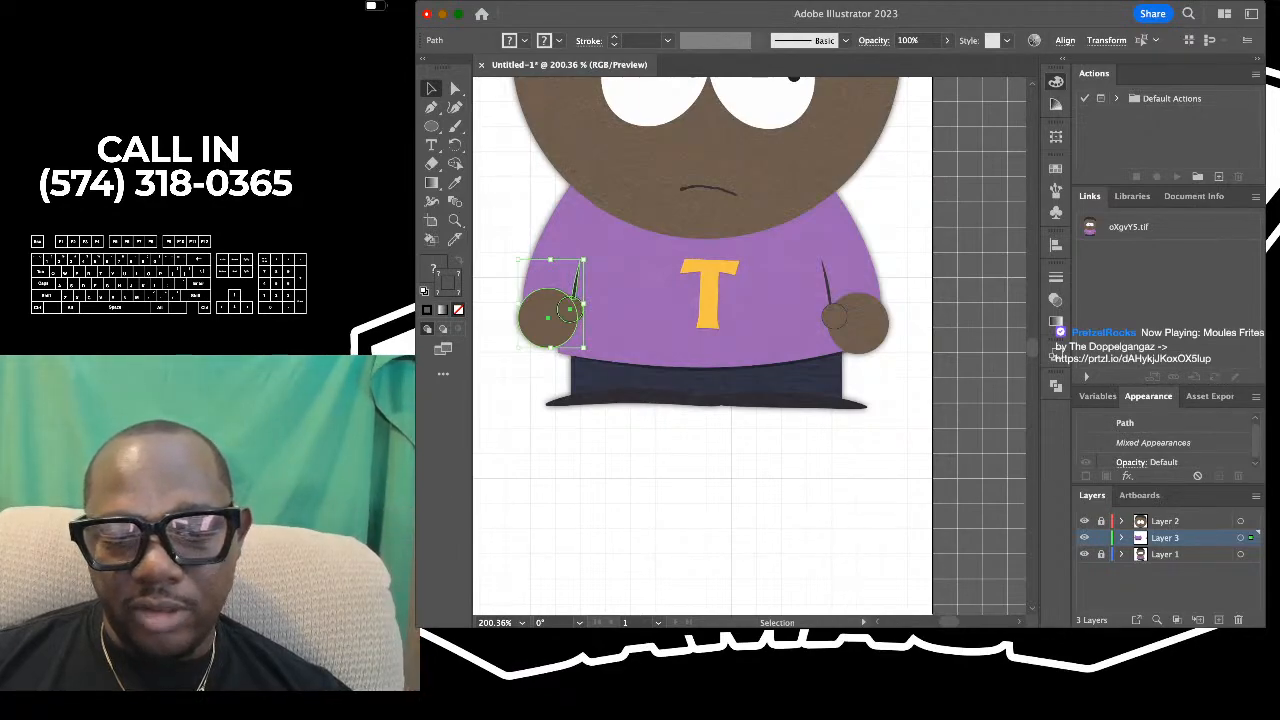
# - Reflect a copy of the selected left hand, thumb and sleeve line, and place it over the reference's right hand
pyautogui.press('Return')
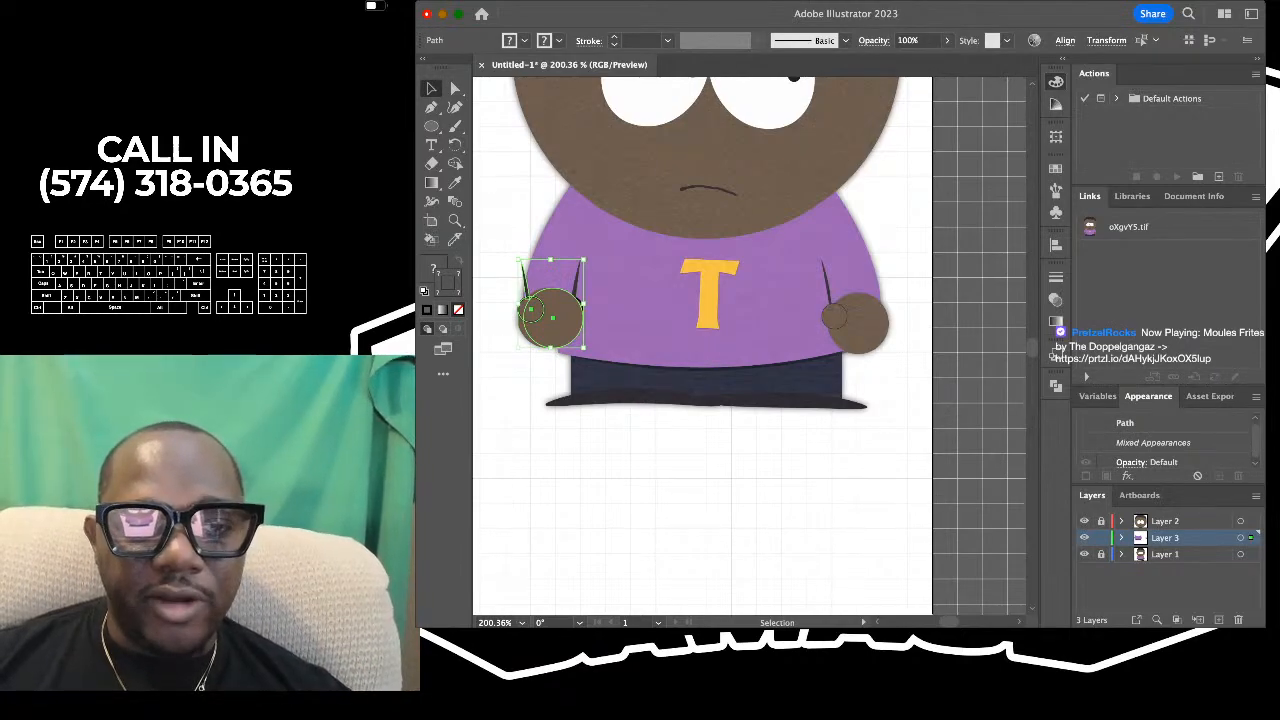
pyautogui.moveTo(550, 310); pyautogui.dragTo(834, 310)
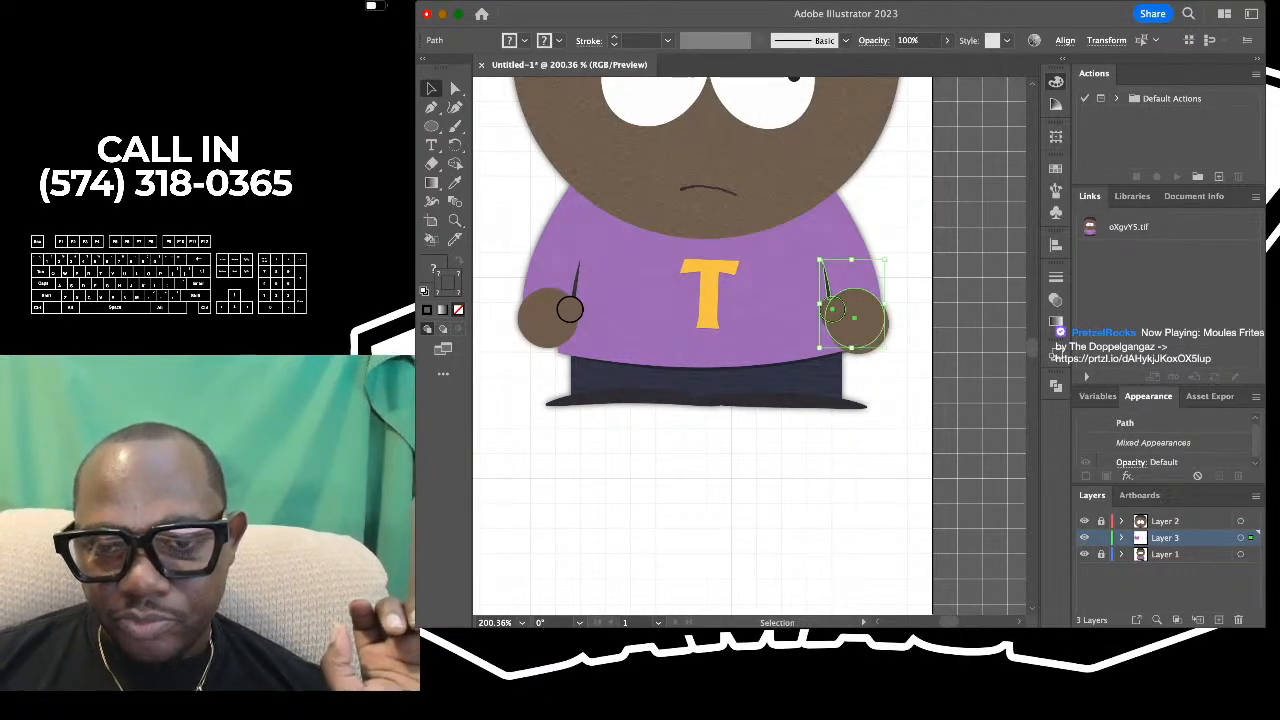
pyautogui.scroll(5, 834, 310)
pyautogui.scroll(-8, 834, 310)
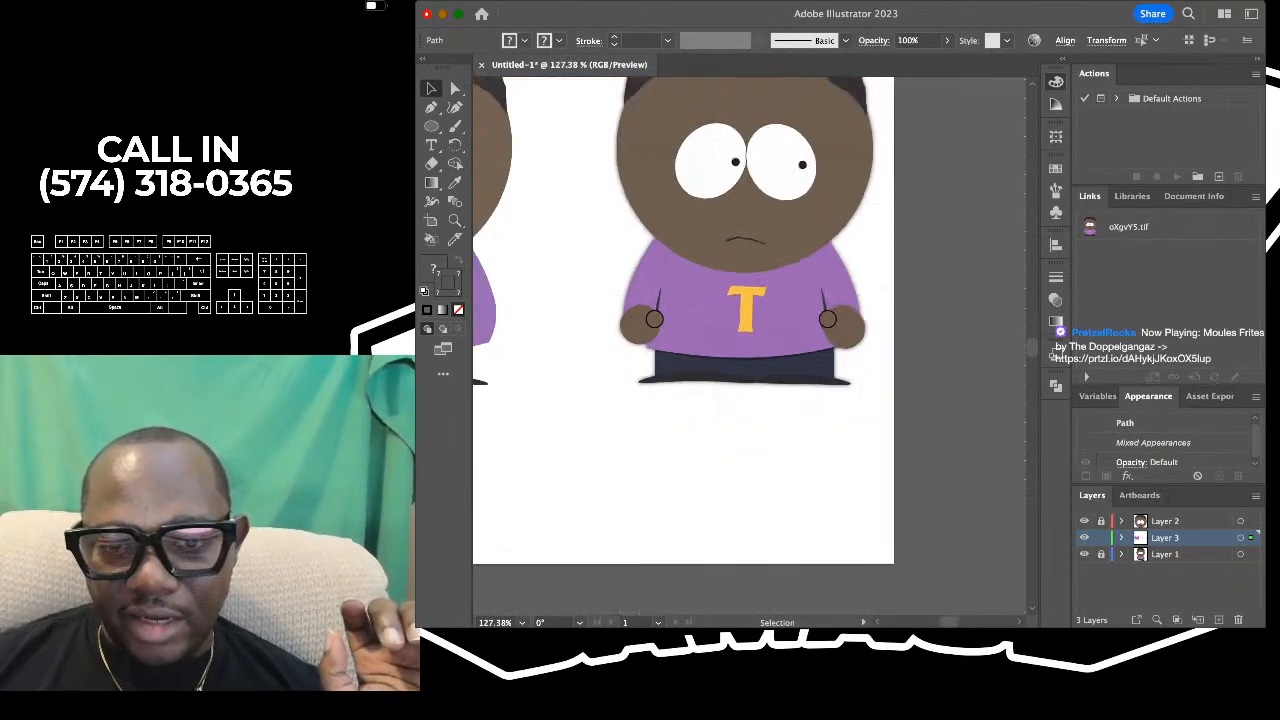
# - Select both hands with their thumbs and sleeve lines, move them onto the sides of the drawn character's shirt, and deselect
pyautogui.scroll(-2, 834, 310)
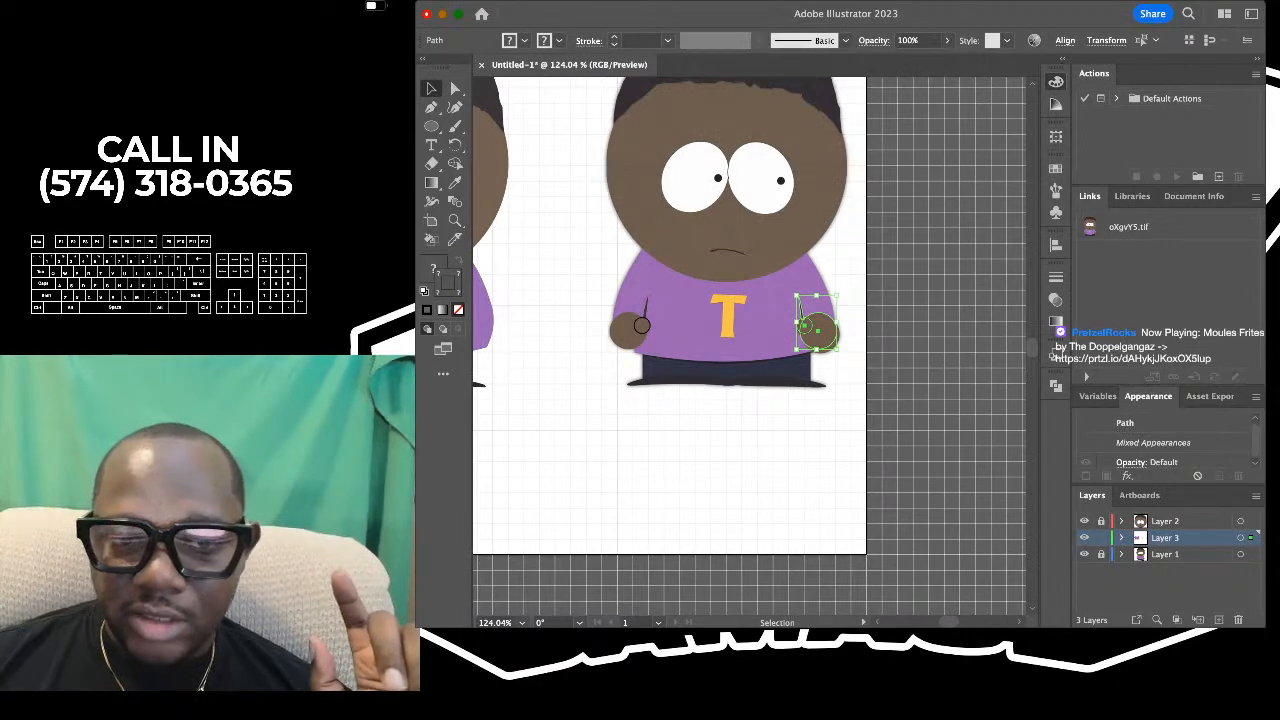
pyautogui.moveTo(655, 310); pyautogui.dragTo(675, 362)
pyautogui.hscroll(-3, 680, 365)
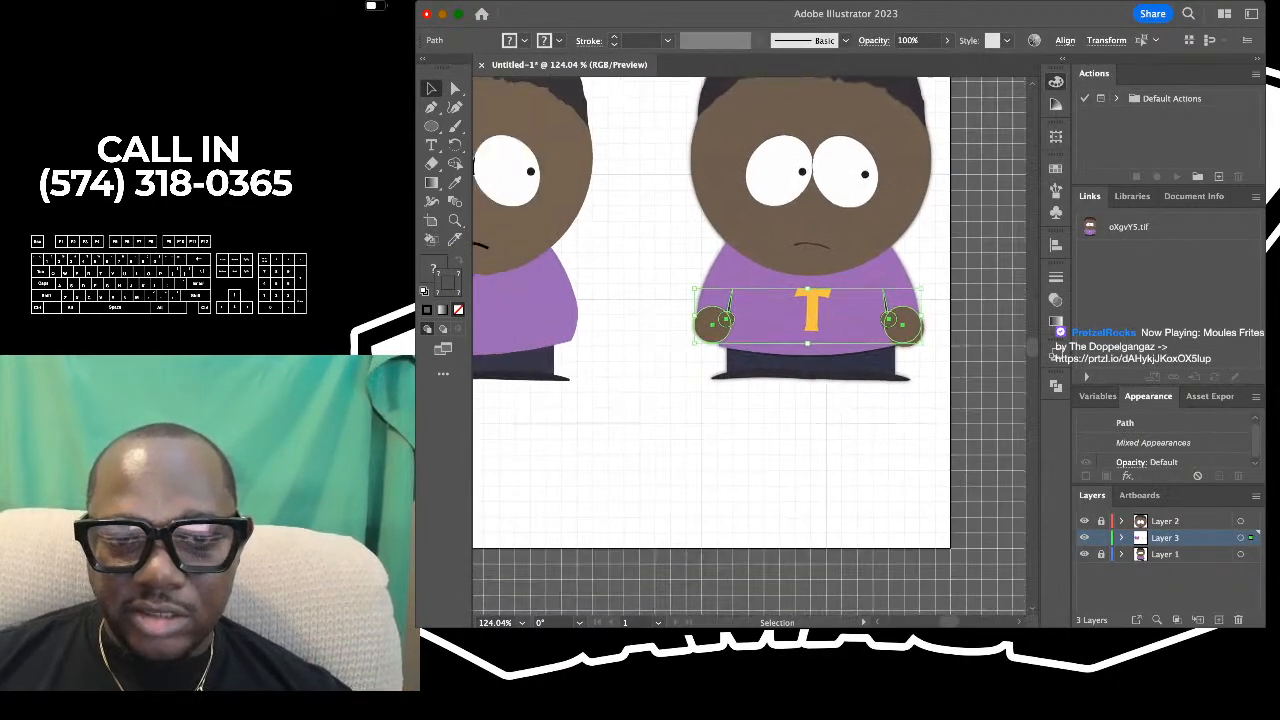
pyautogui.scroll(-5, 680, 365)
pyautogui.moveTo(785, 358); pyautogui.dragTo(550, 358)
pyautogui.scroll(5, 612, 350)
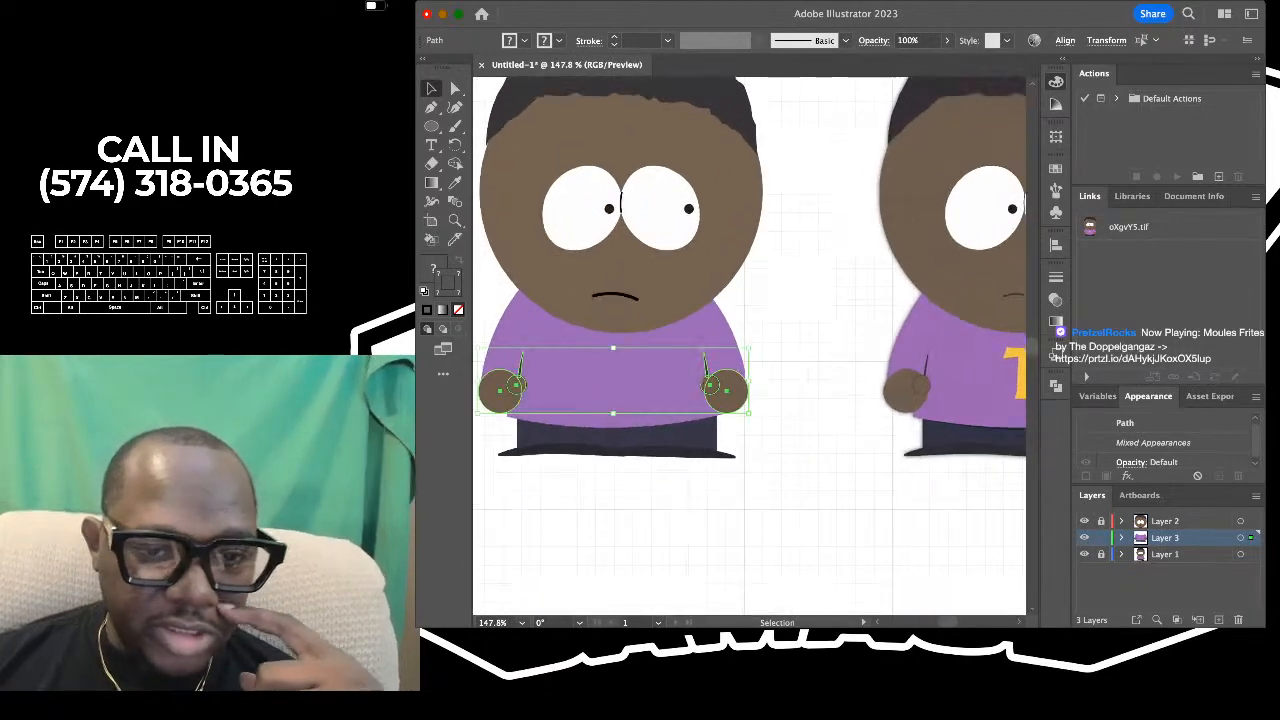
pyautogui.click(853, 377)
# - Compare the drawn character with the reference, examining the hands, thumb outlines, face and shirt for differences
pyautogui.scroll(-5, 853, 377)
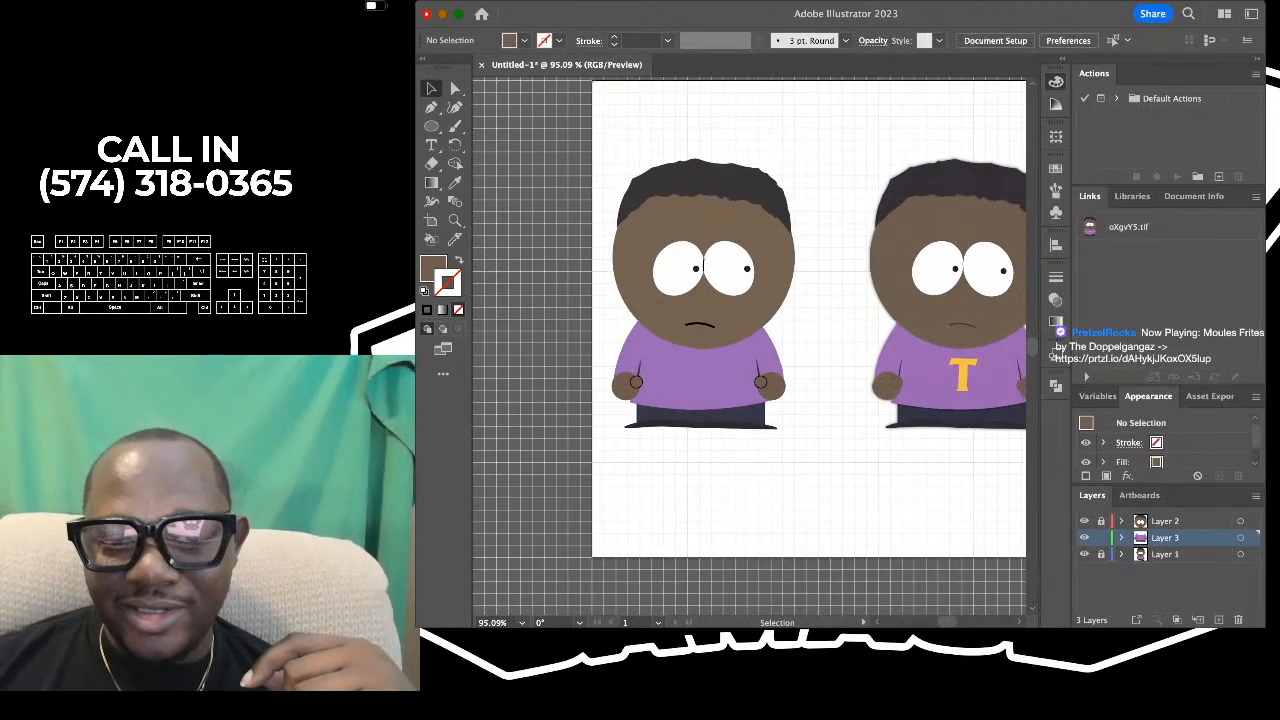
pyautogui.scroll(4, 858, 330)
pyautogui.scroll(-2, 858, 330)
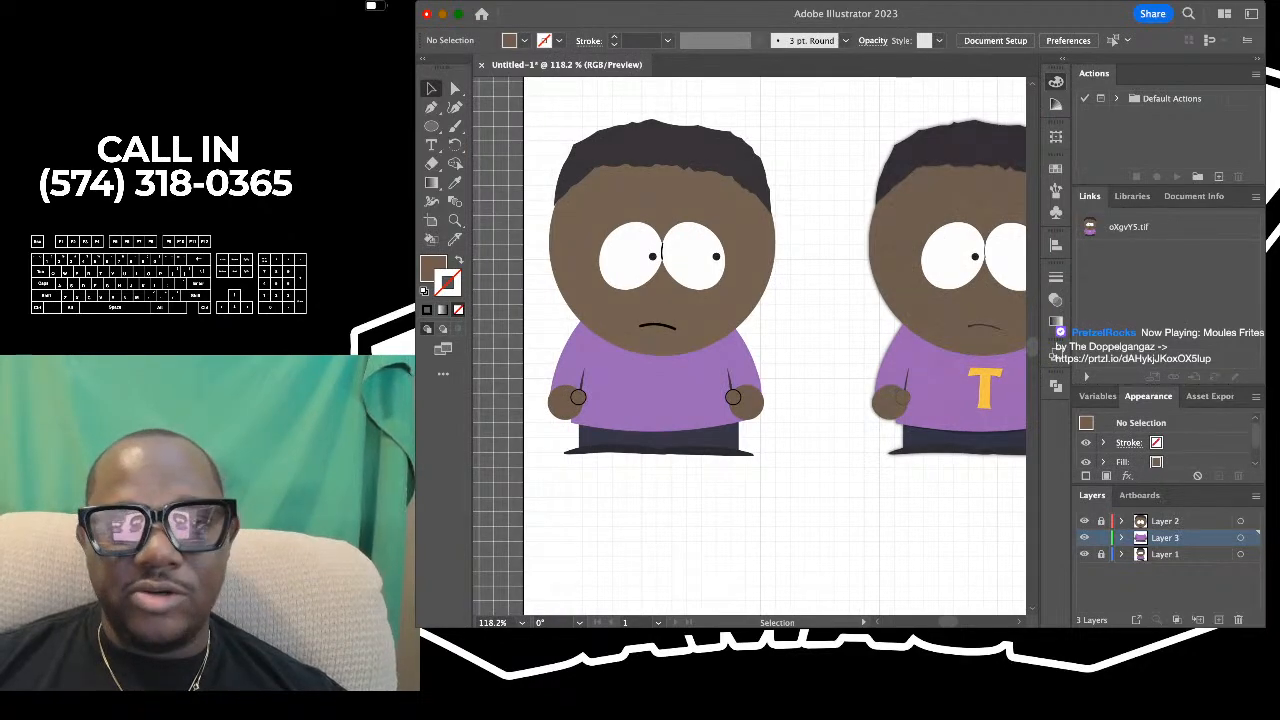
pyautogui.scroll(-2, 749, 346)
pyautogui.hscroll(5, 749, 346)
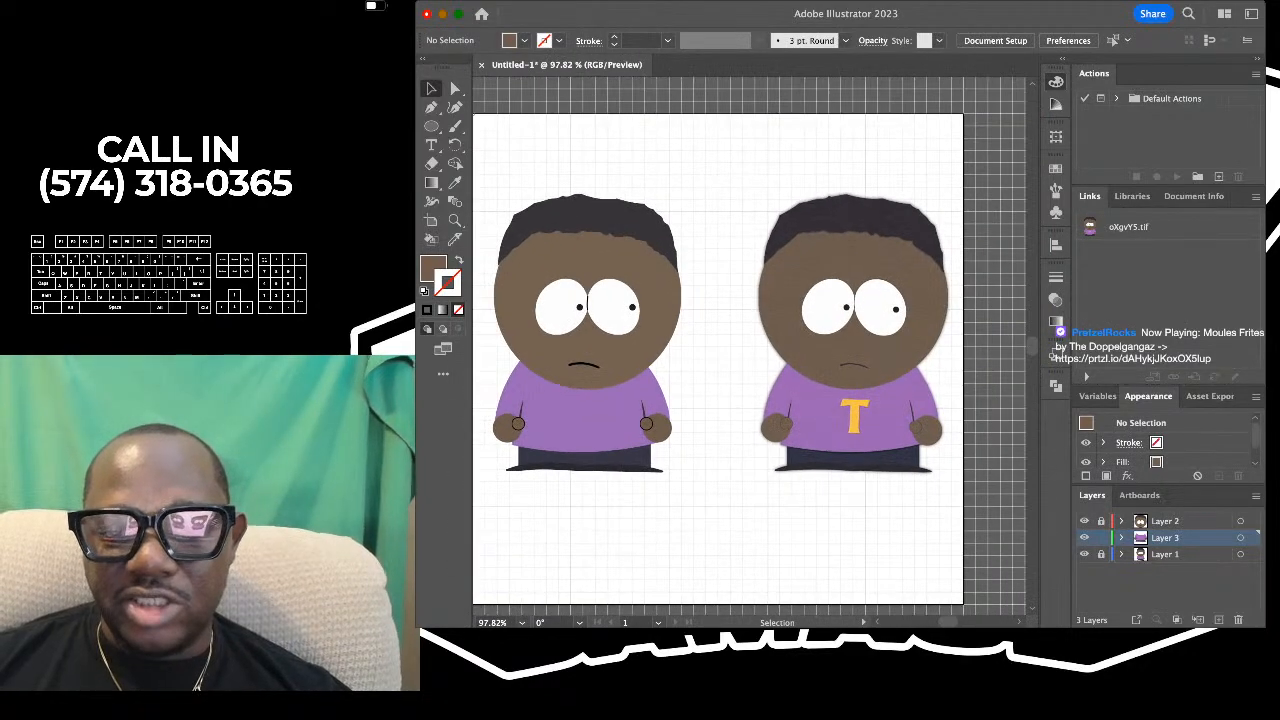
pyautogui.scroll(3, 542, 443)
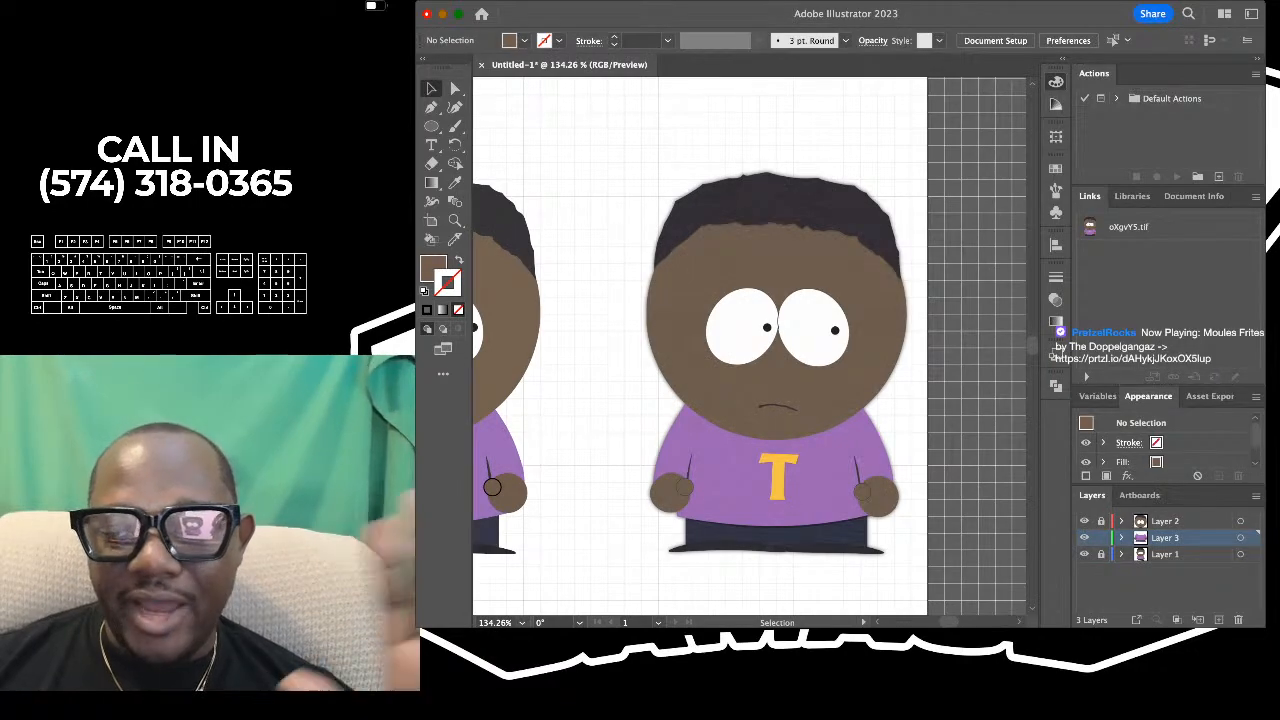
pyautogui.scroll(-3, 492, 487)
pyautogui.scroll(2, 720, 300)
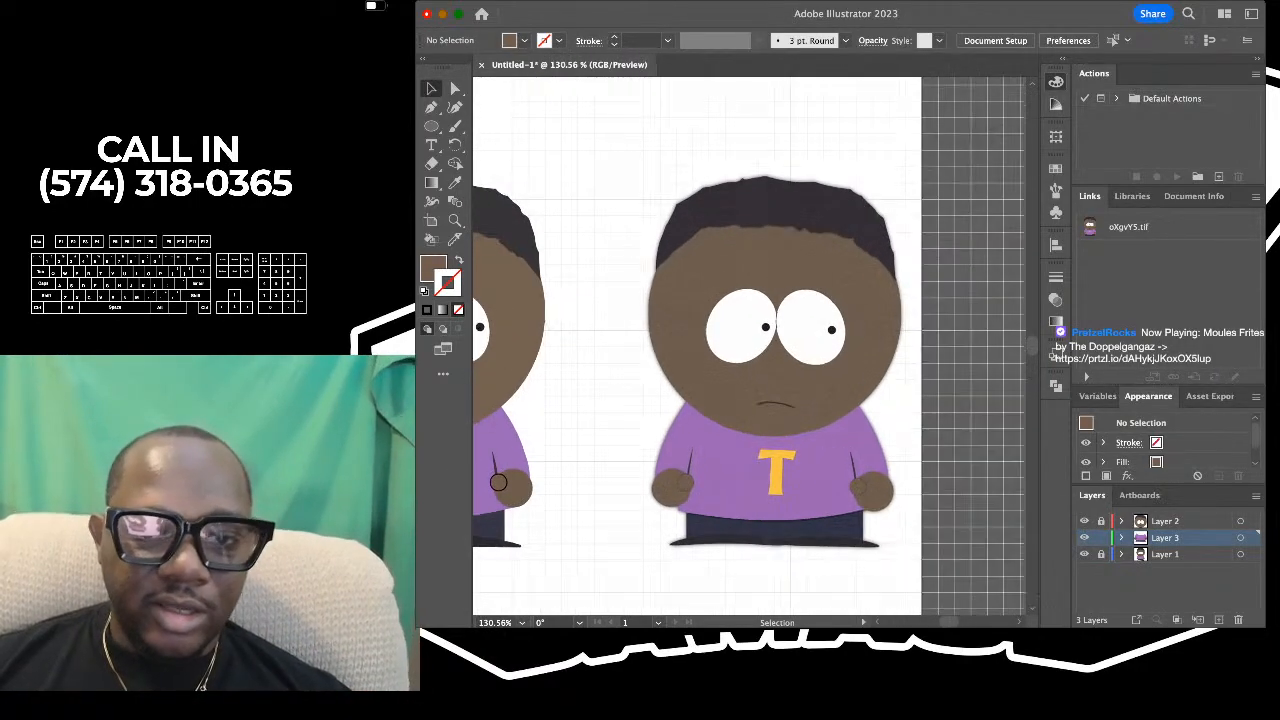
pyautogui.hscroll(-3, 749, 346)
pyautogui.scroll(-2, 749, 346)
pyautogui.hscroll(2, 693, 332)
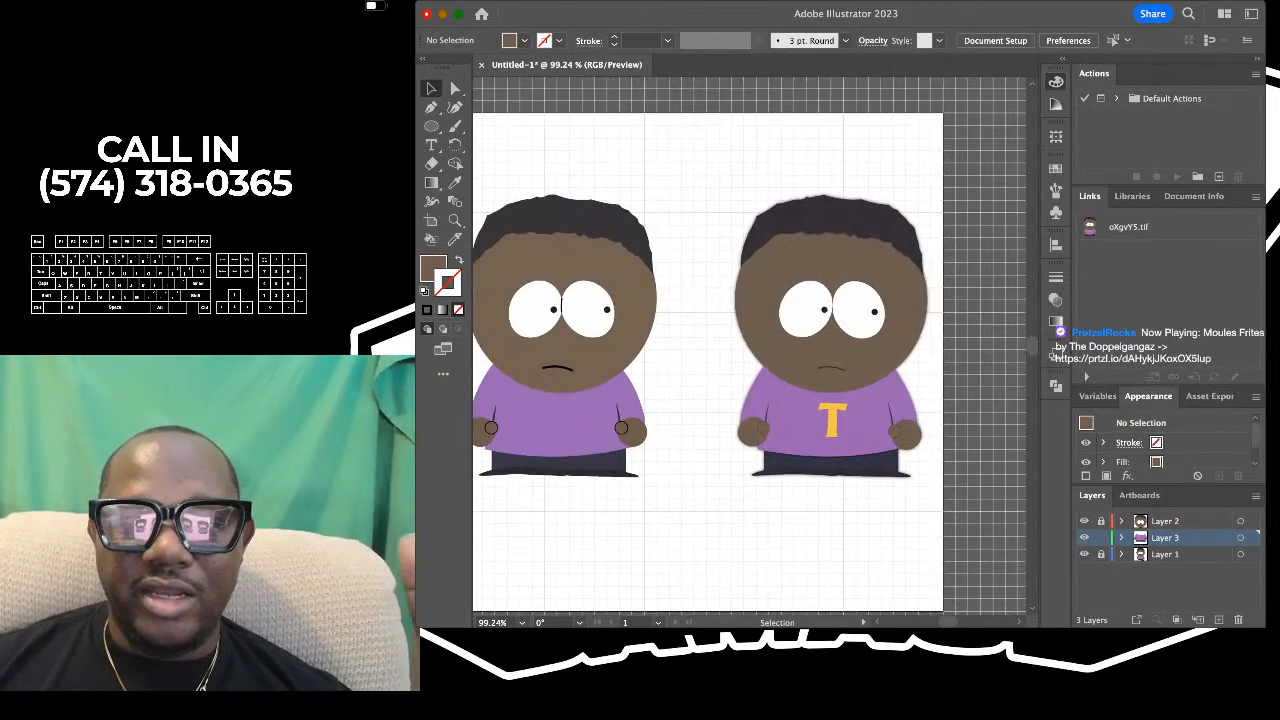
pyautogui.scroll(-1, 693, 332)
pyautogui.hscroll(4, 693, 332)
pyautogui.scroll(-3, 713, 332)
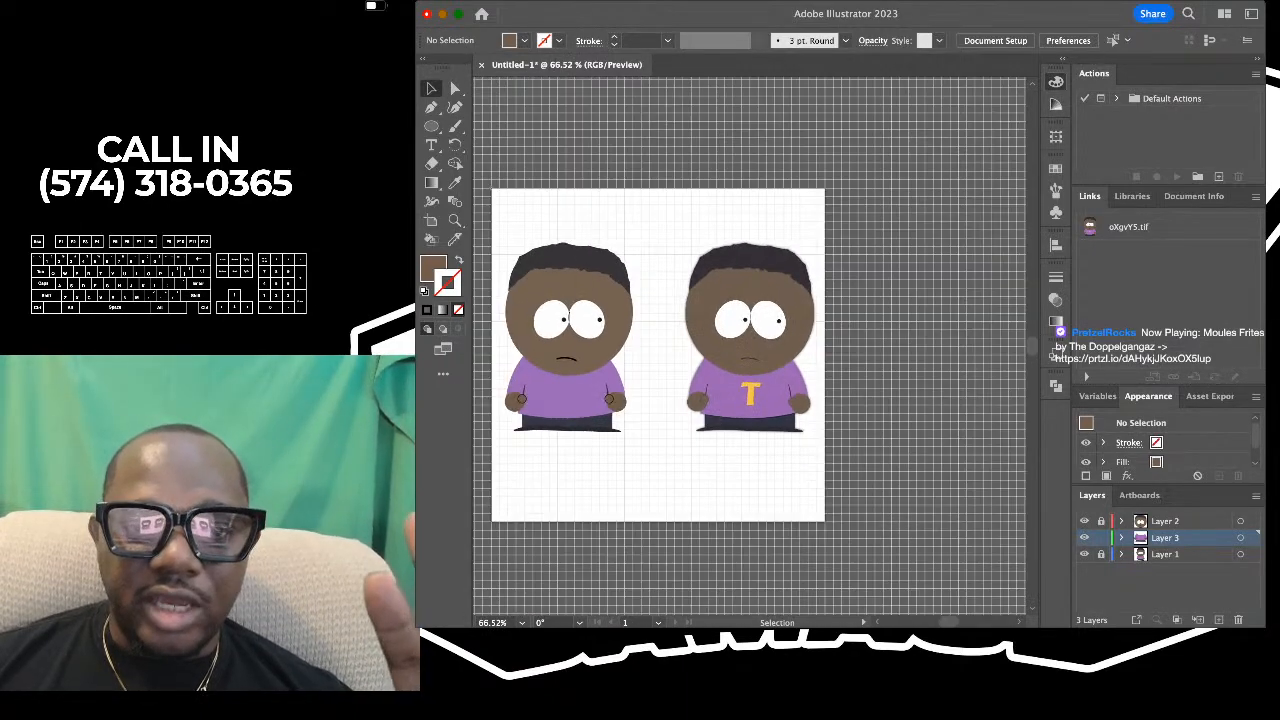
pyautogui.scroll(3, 713, 332)
pyautogui.hscroll(-3, 713, 332)
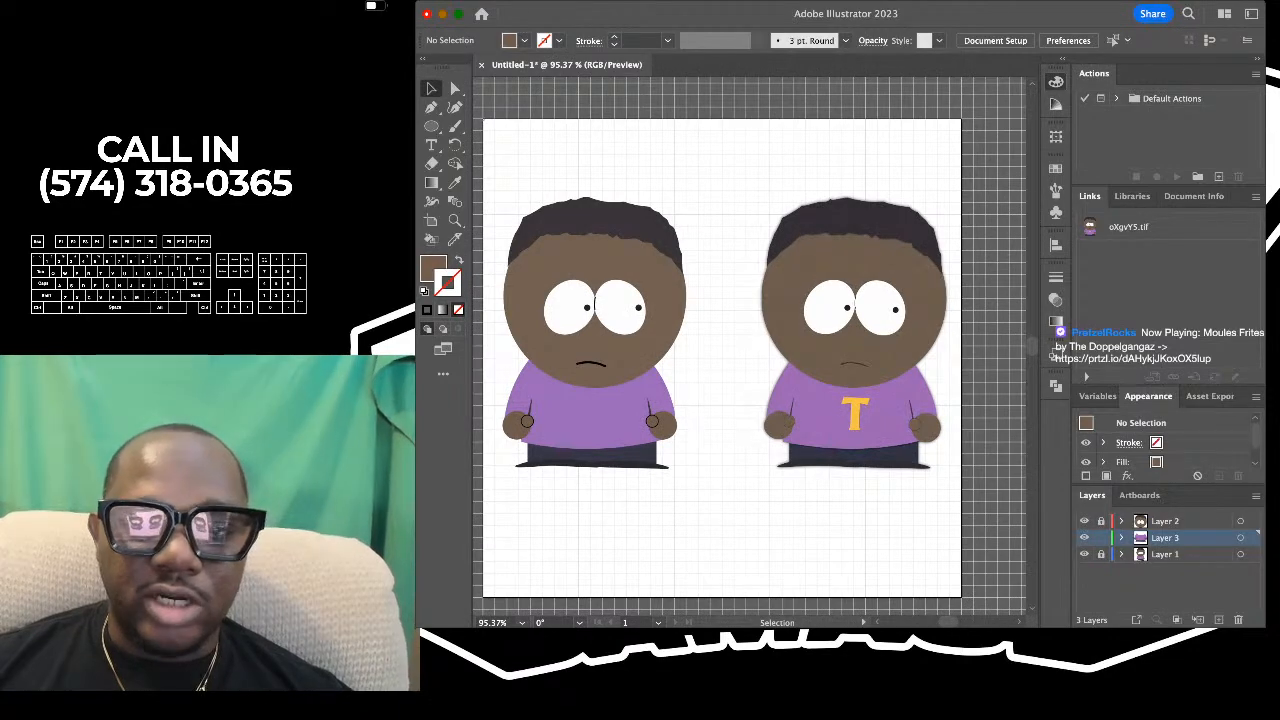
pyautogui.scroll(3, 720, 340)
pyautogui.hscroll(4, 720, 340)
pyautogui.scroll(2, 712, 335)
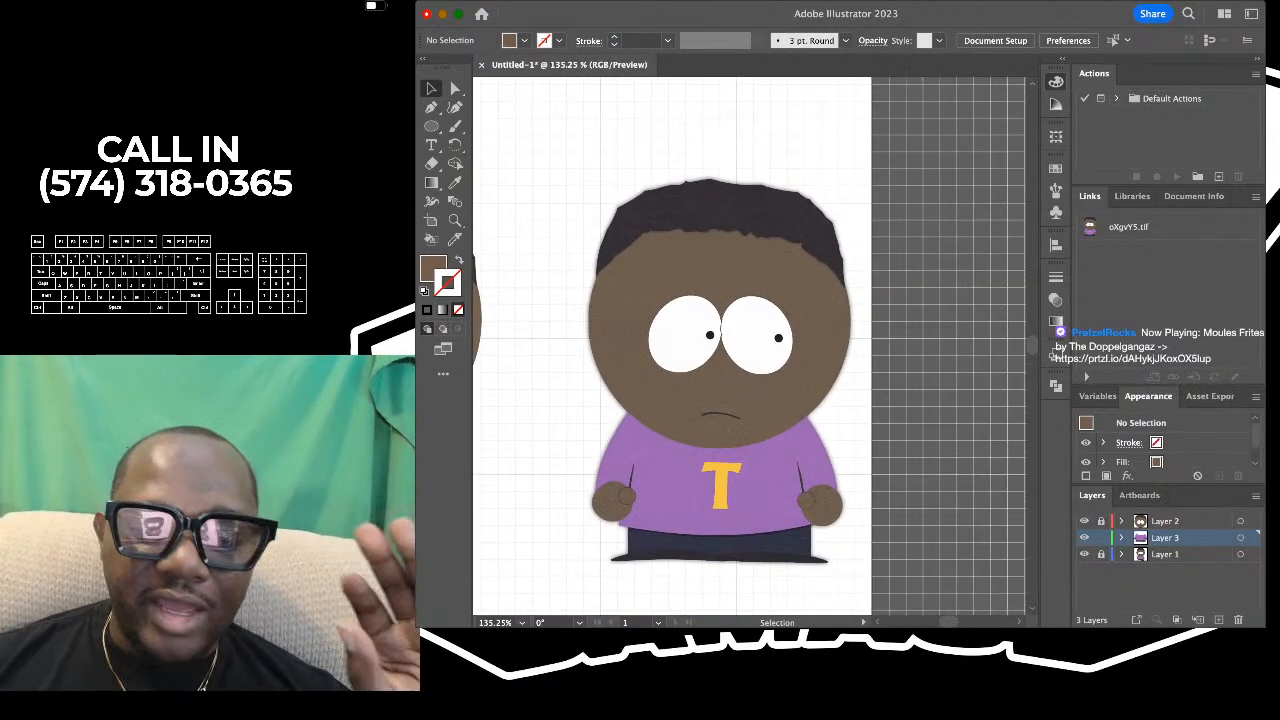
pyautogui.scroll(-2, 712, 340)
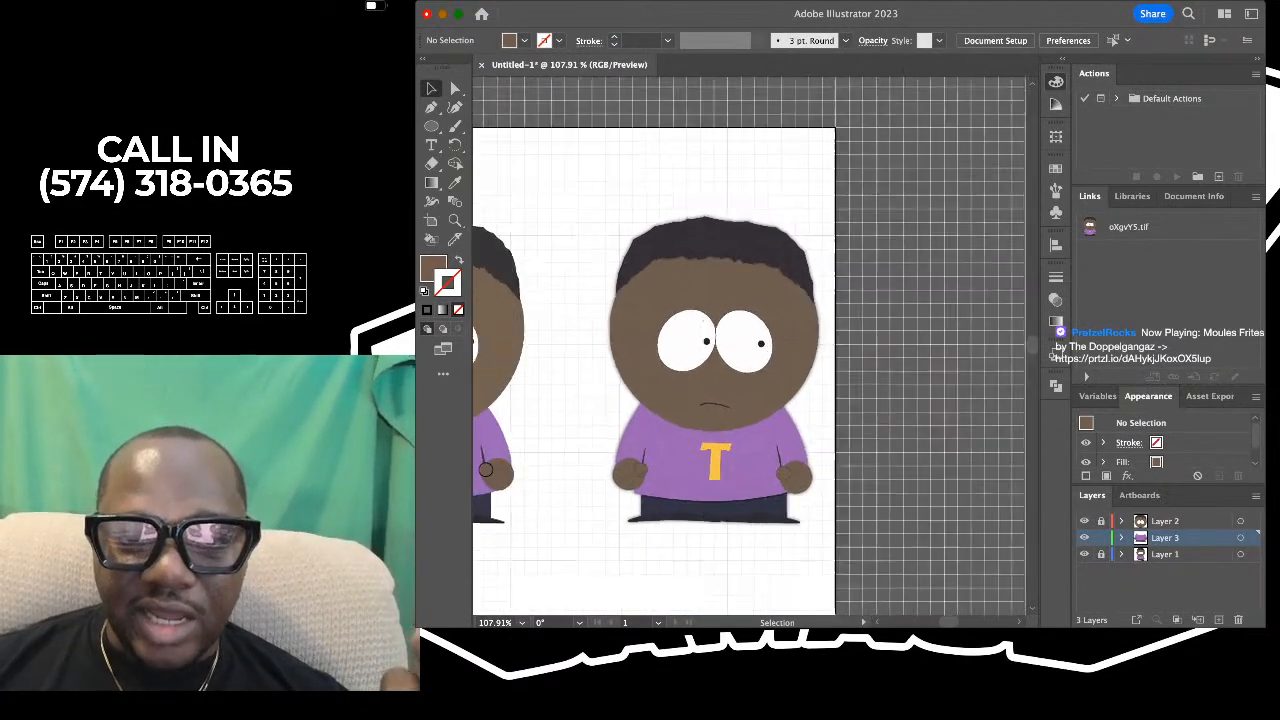
pyautogui.scroll(4, 712, 340)
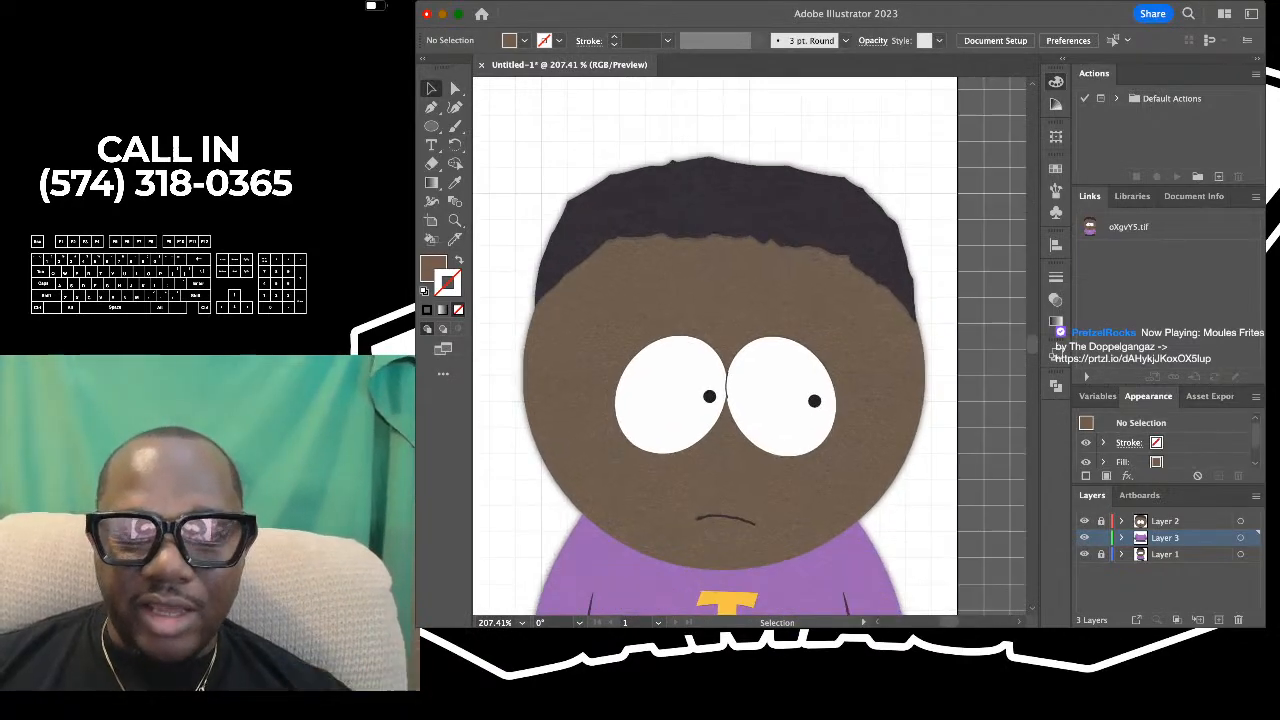
pyautogui.scroll(-4, 680, 335)
pyautogui.scroll(-3, 680, 335)
pyautogui.scroll(1, 680, 335)
pyautogui.press('super+apostrophe')
pyautogui.scroll(3, 680, 320)
pyautogui.scroll(-3, 680, 320)
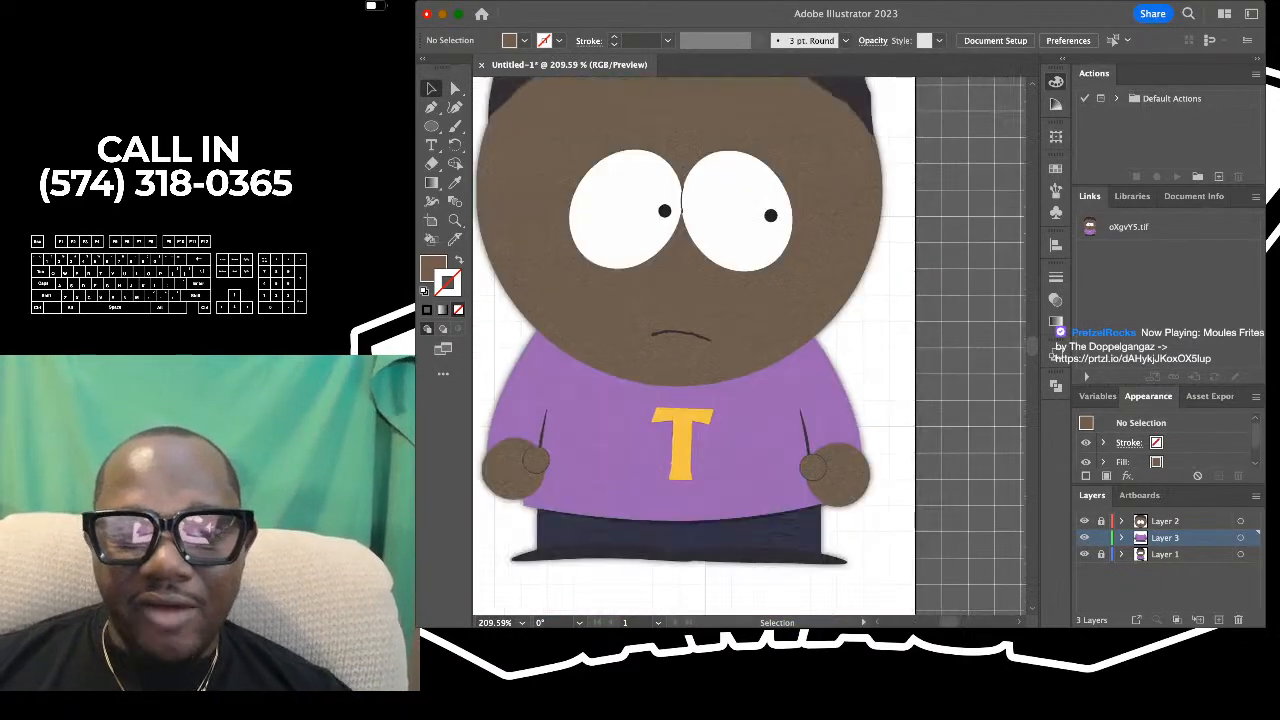
pyautogui.scroll(-2, 680, 320)
pyautogui.scroll(-4, 670, 300)
pyautogui.scroll(-5, 670, 300)
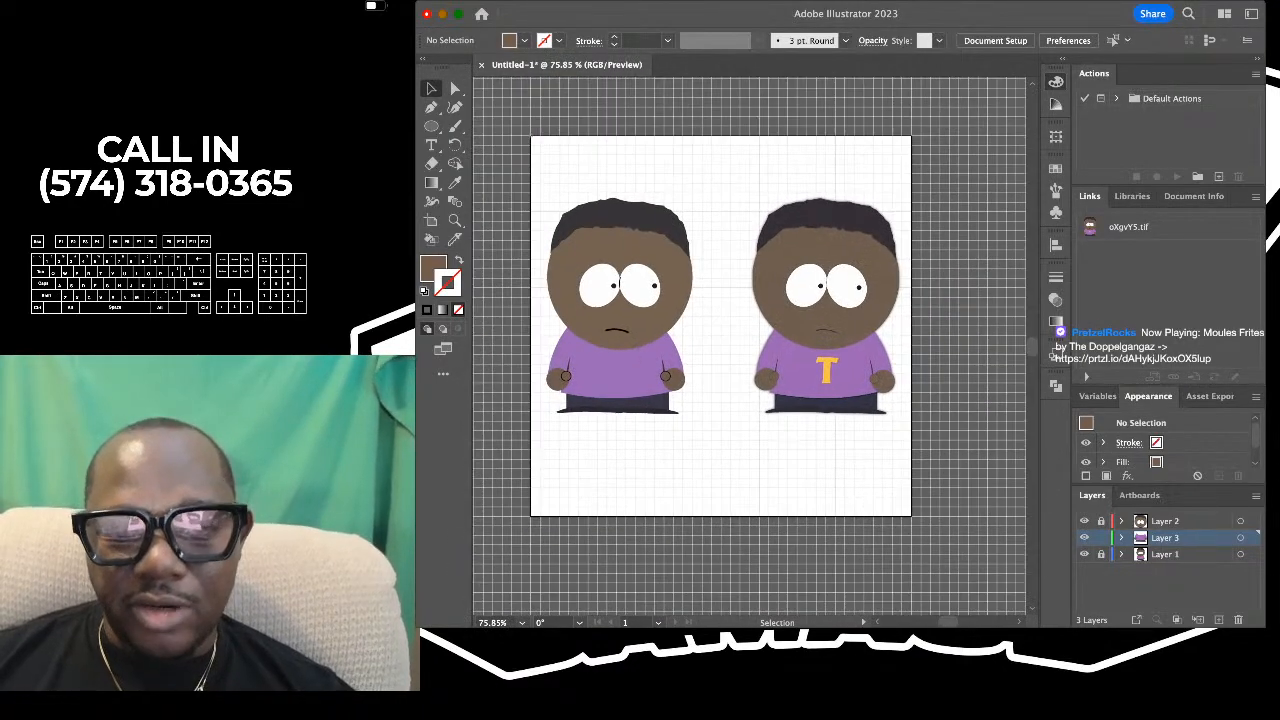
pyautogui.scroll(-2, 750, 347)
pyautogui.scroll(1, 740, 320)
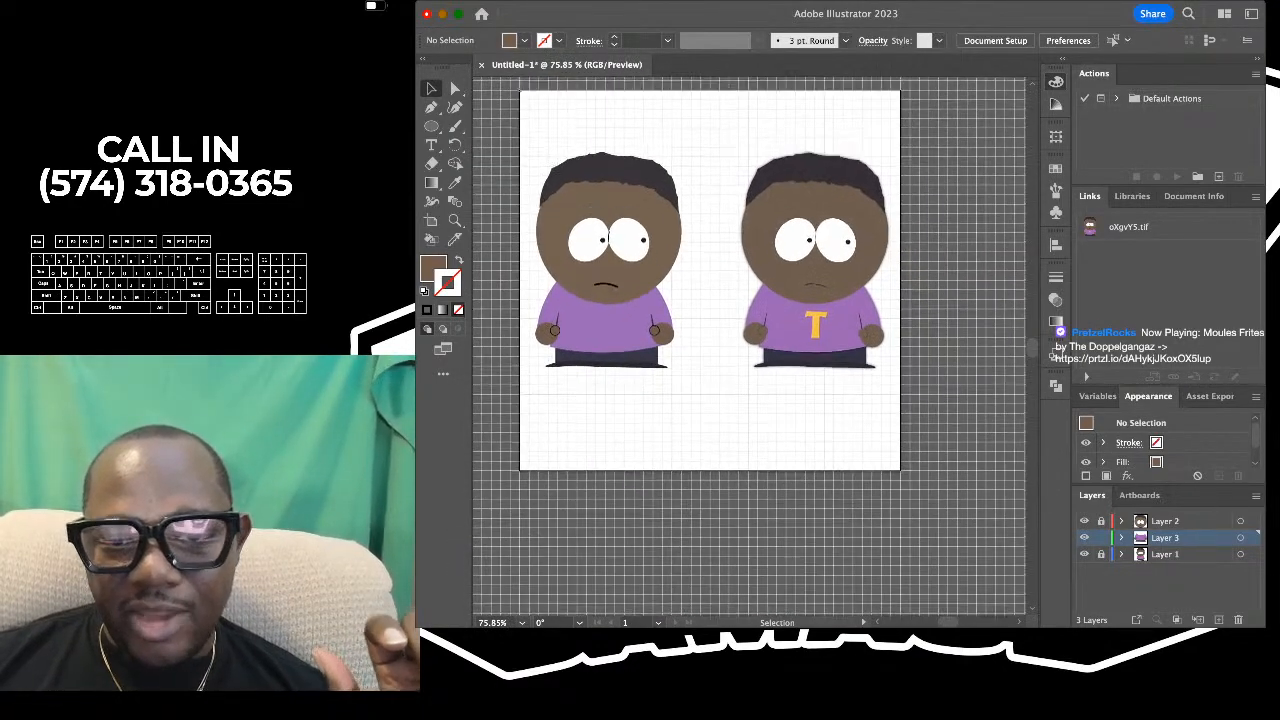
pyautogui.scroll(4, 730, 300)
pyautogui.scroll(-2, 740, 330)
pyautogui.hscroll(2, 740, 330)
pyautogui.scroll(3, 750, 347)
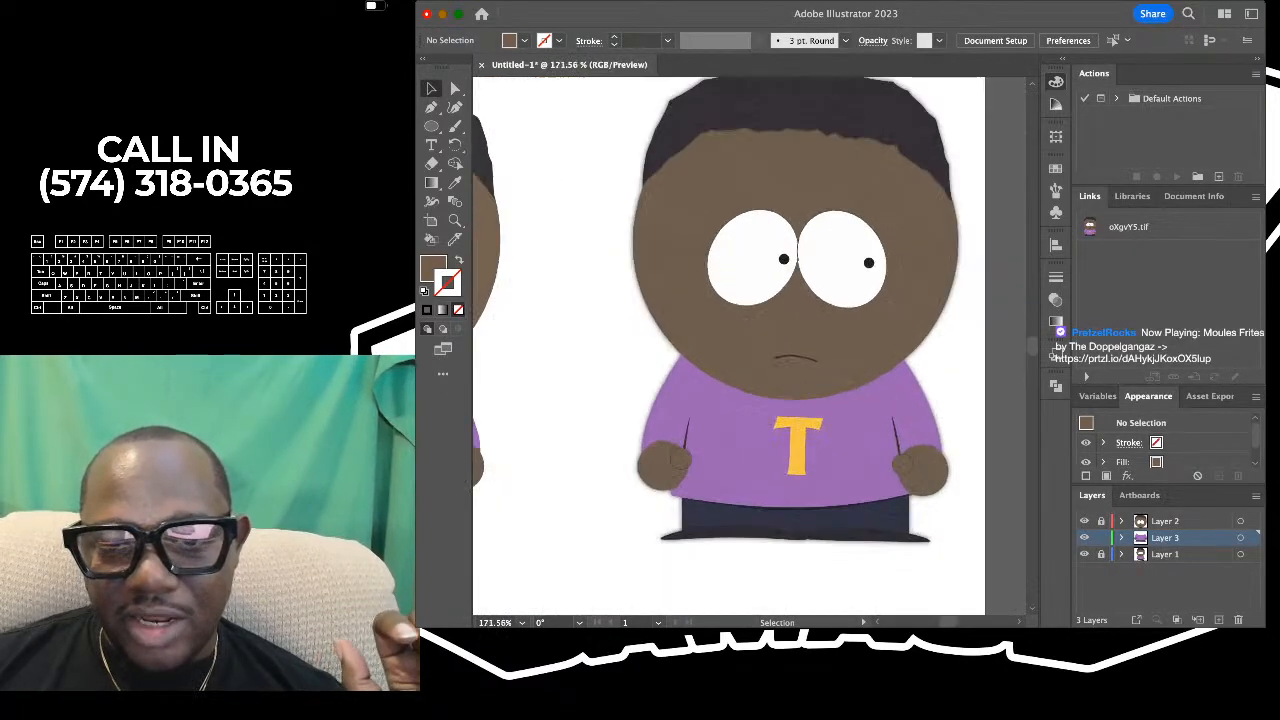
# - Select both thumb circles on the drawn character, set their stroke to 0.25 pt, and deselect them
pyautogui.scroll(-2, 750, 347)
pyautogui.hscroll(-2, 750, 347)
pyautogui.scroll(4, 607, 390)
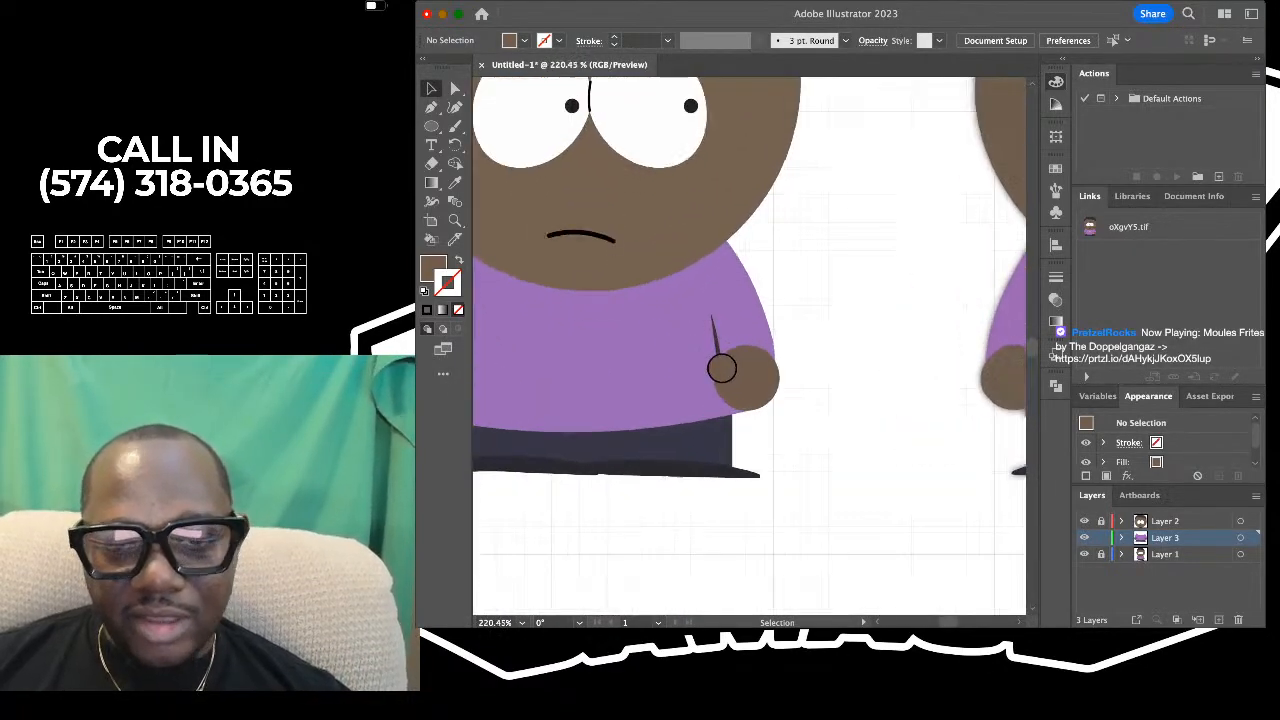
pyautogui.hscroll(-2, 607, 390)
pyautogui.scroll(-3, 607, 390)
pyautogui.click(539, 380)
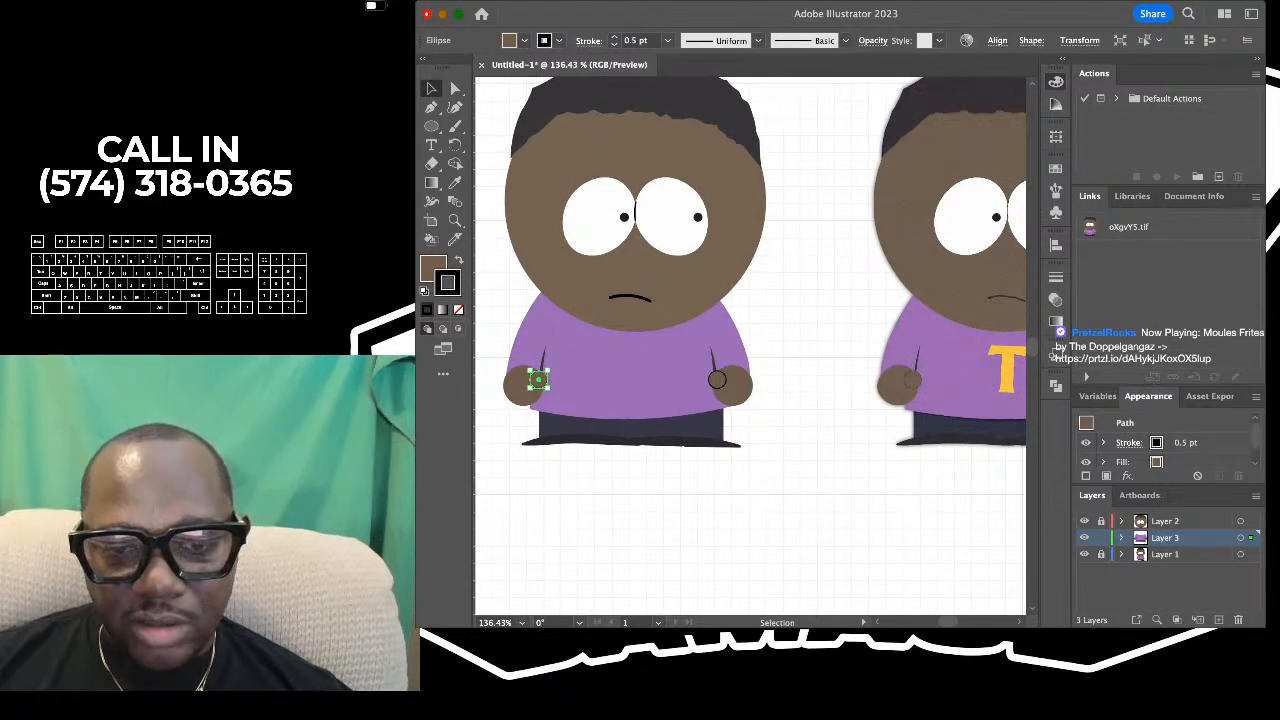
pyautogui.keyDown('shift'); pyautogui.click(717, 380); pyautogui.keyUp('shift')
pyautogui.click(668, 41)
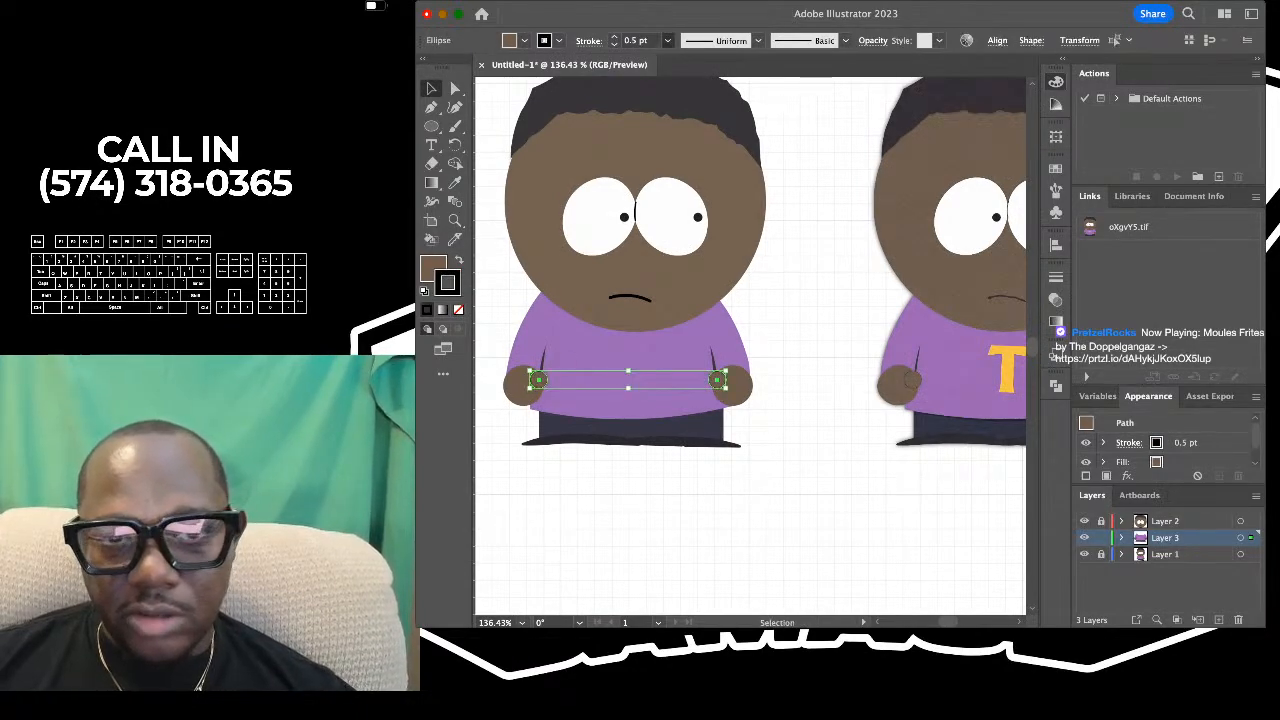
pyautogui.click(652, 58)
pyautogui.click(860, 268)
pyautogui.scroll(-2, 860, 268)
pyautogui.scroll(-2, 859, 266)
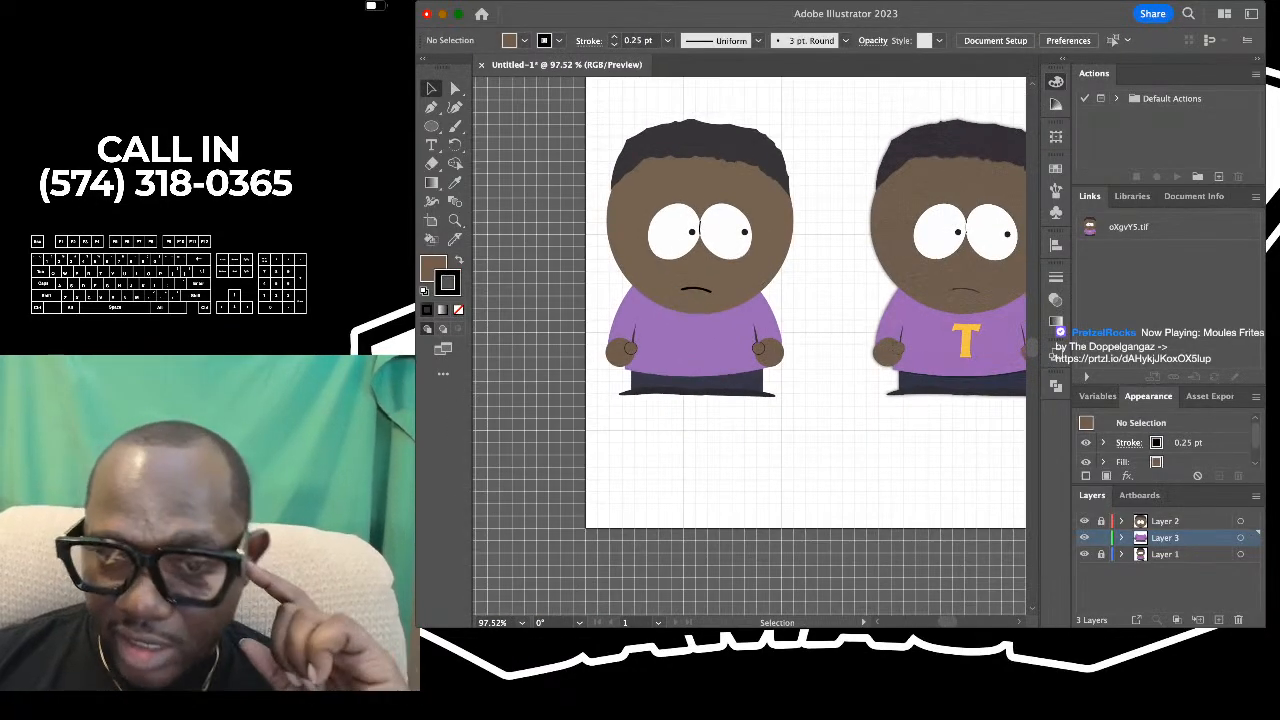
# - Set both the default fill and the default stroke to none with nothing selected
pyautogui.hscroll(3, 859, 266)
pyautogui.scroll(-2, 859, 266)
pyautogui.scroll(-2, 859, 269)
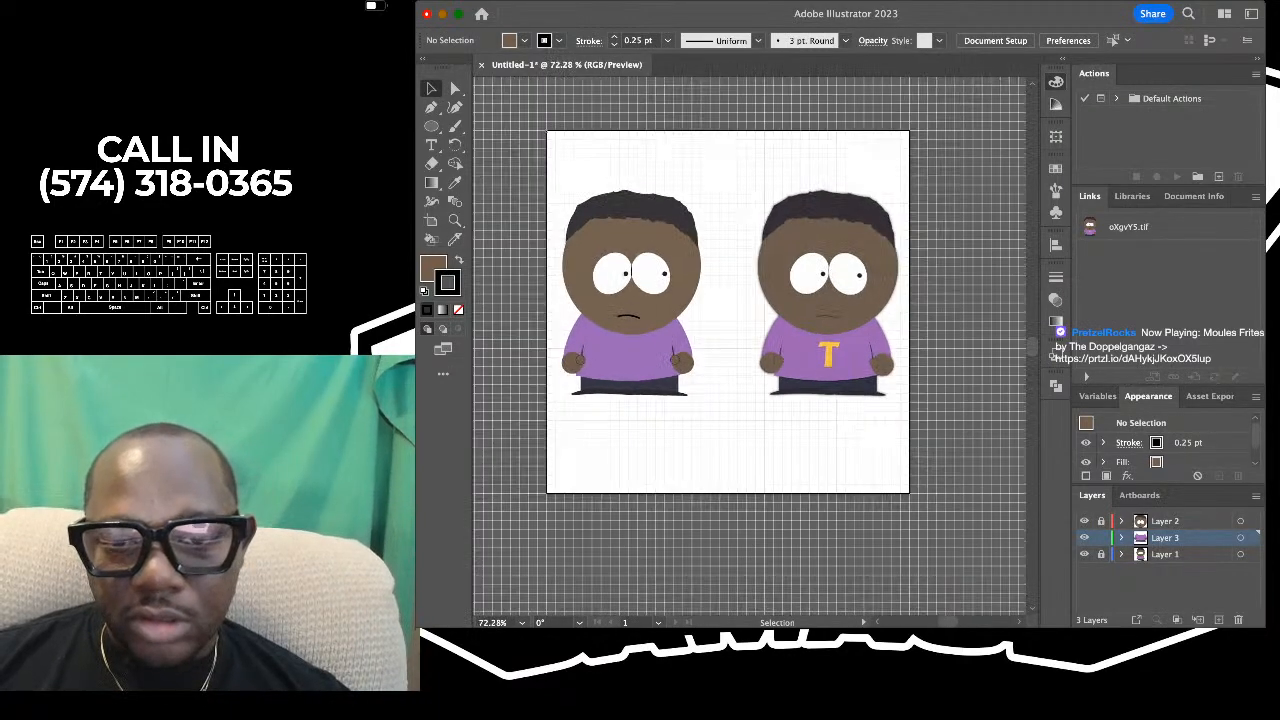
pyautogui.scroll(3, 859, 269)
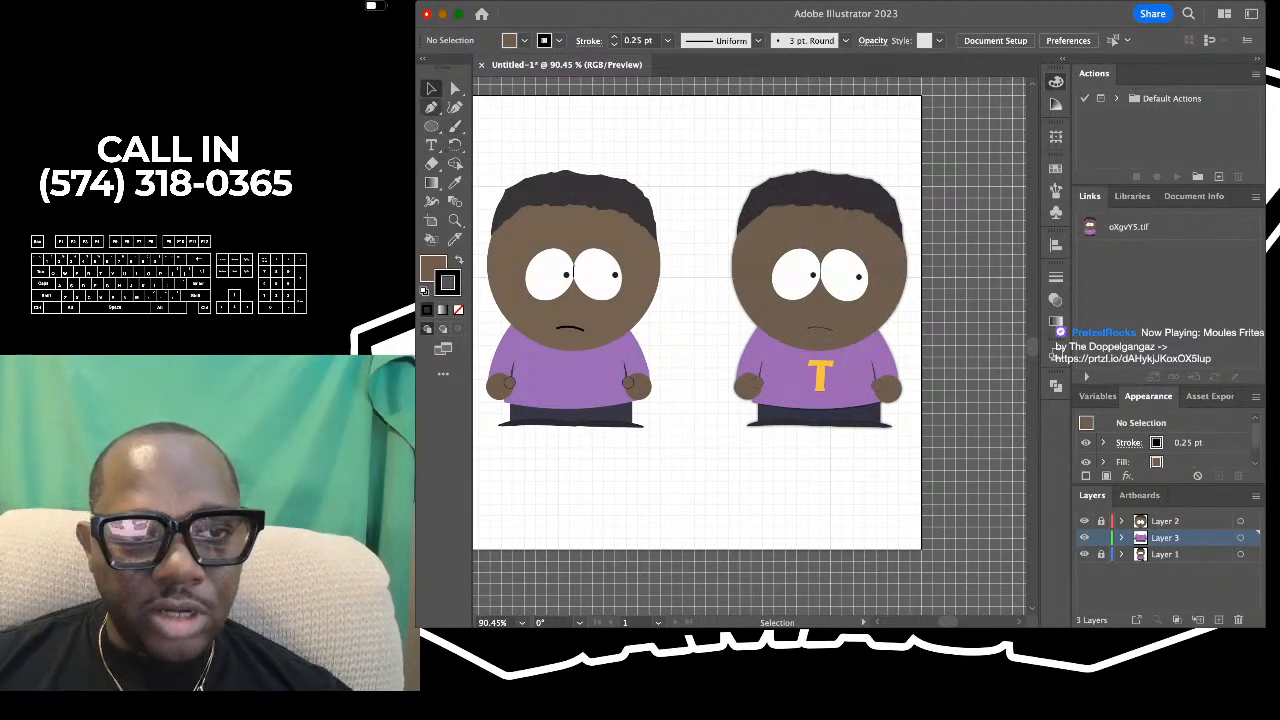
pyautogui.press('/')
pyautogui.press('x')
pyautogui.press('/')
# - Sample the yellow of the reference shirt's letter T with the Eyedropper as the fill colour
pyautogui.hscroll(3, 750, 346)
pyautogui.scroll(-2, 750, 346)
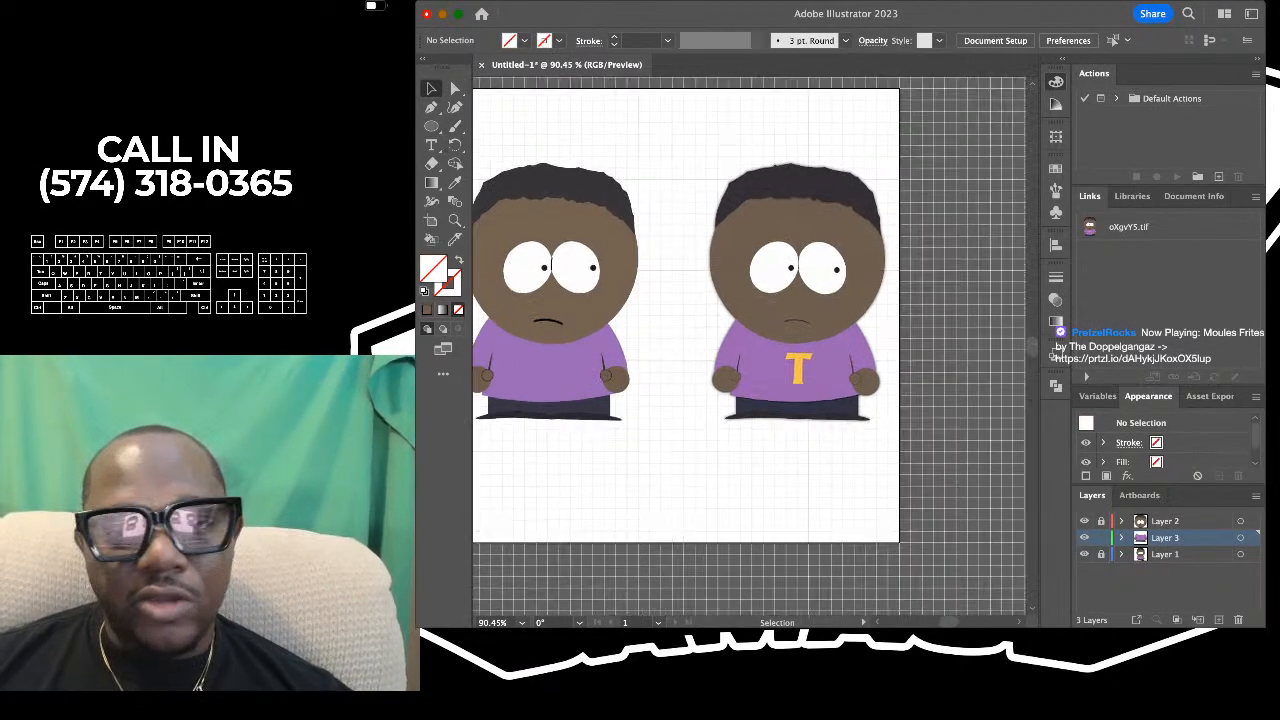
pyautogui.scroll(5, 760, 357)
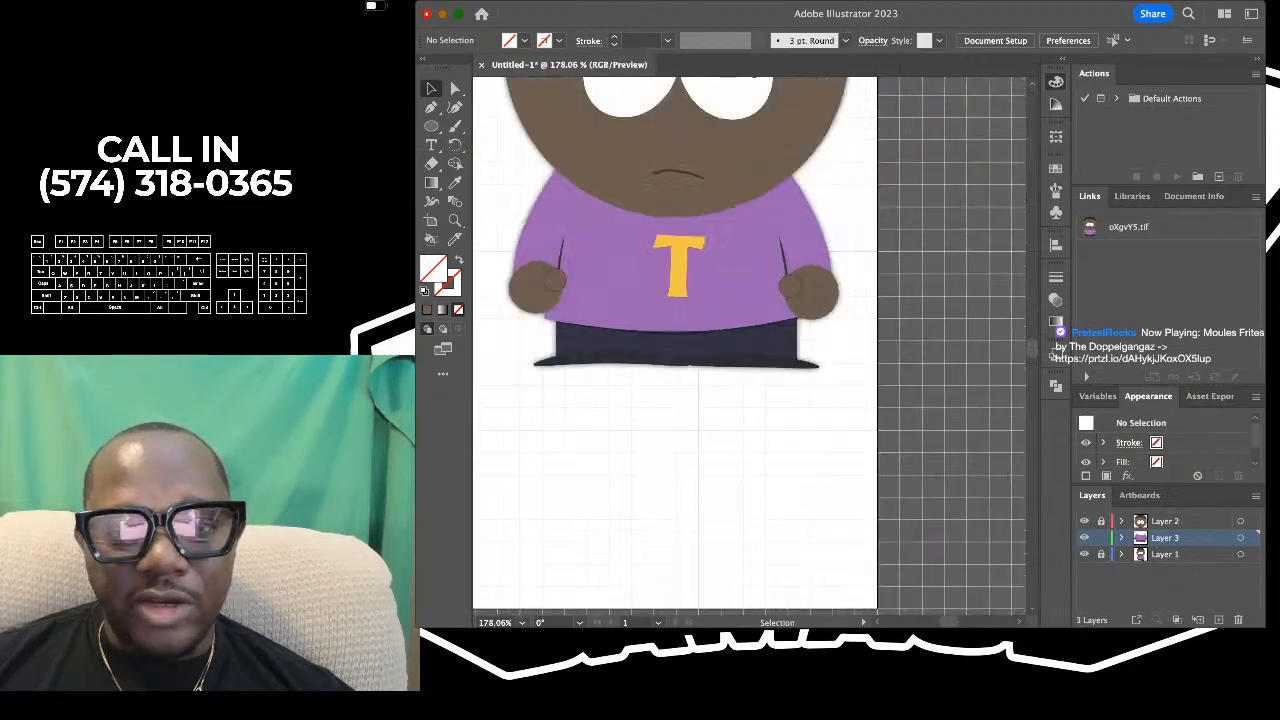
pyautogui.scroll(2, 675, 208)
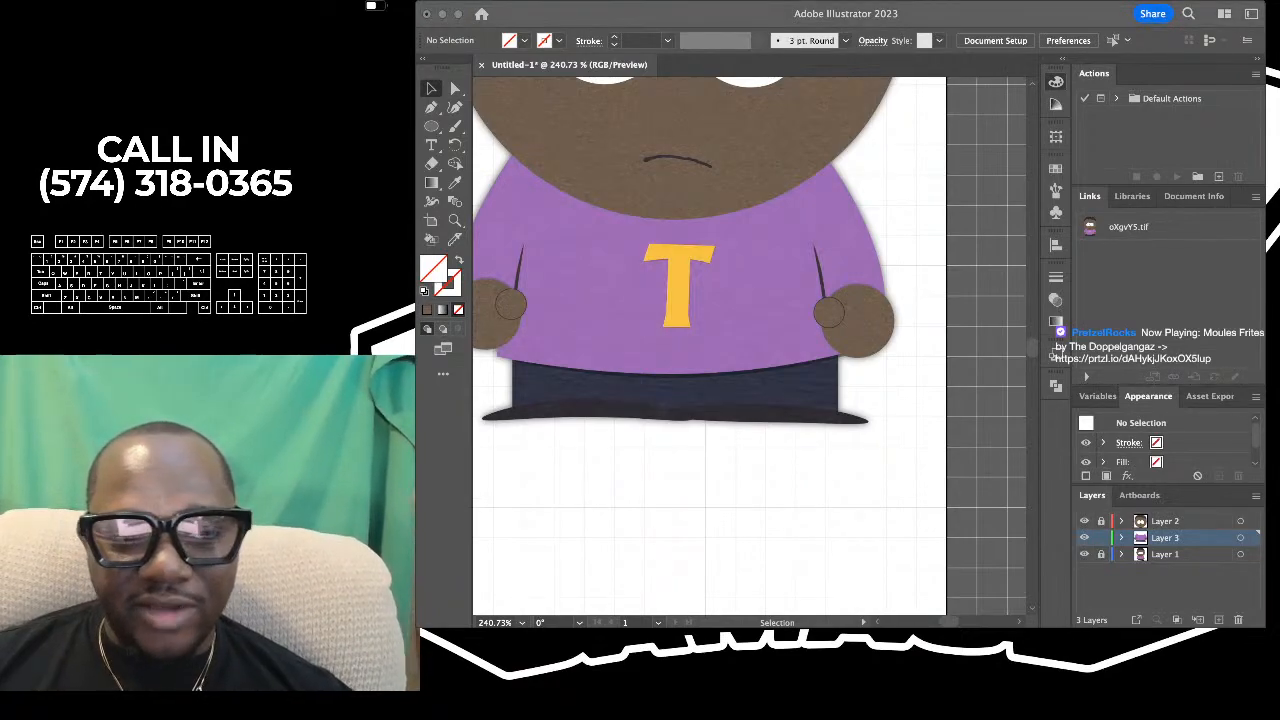
pyautogui.press('super+Tab')
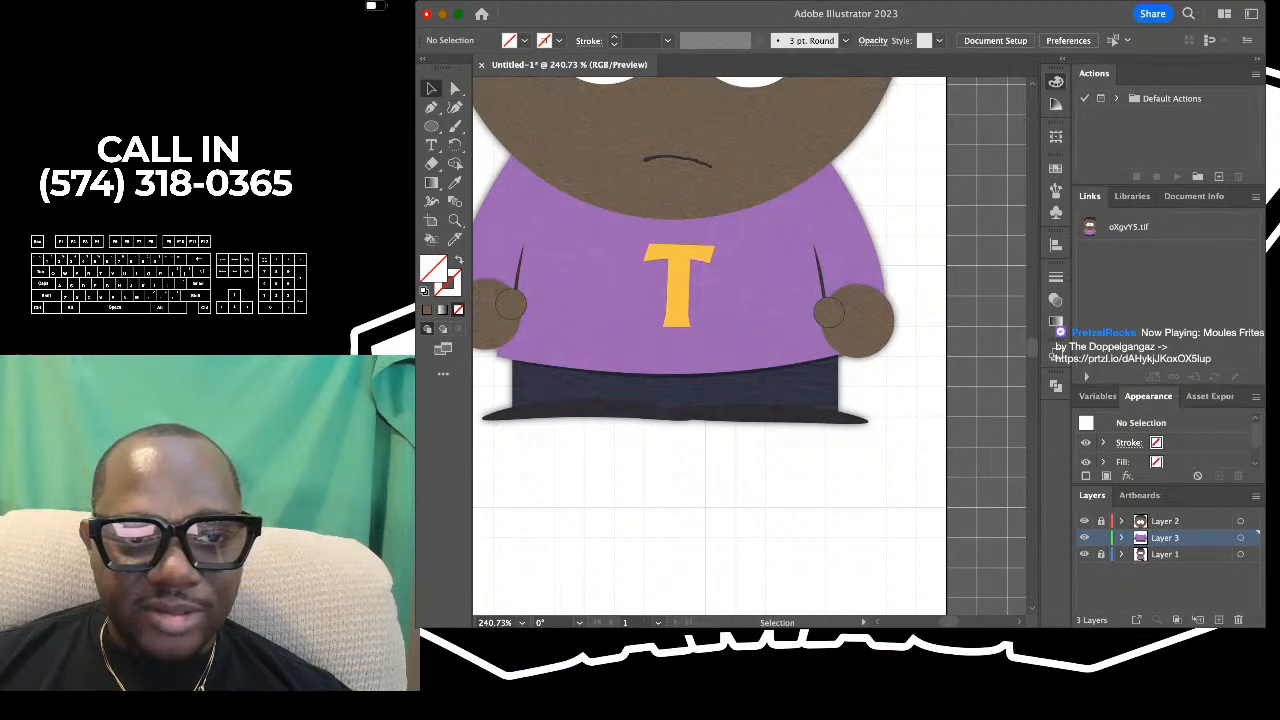
pyautogui.press('i')
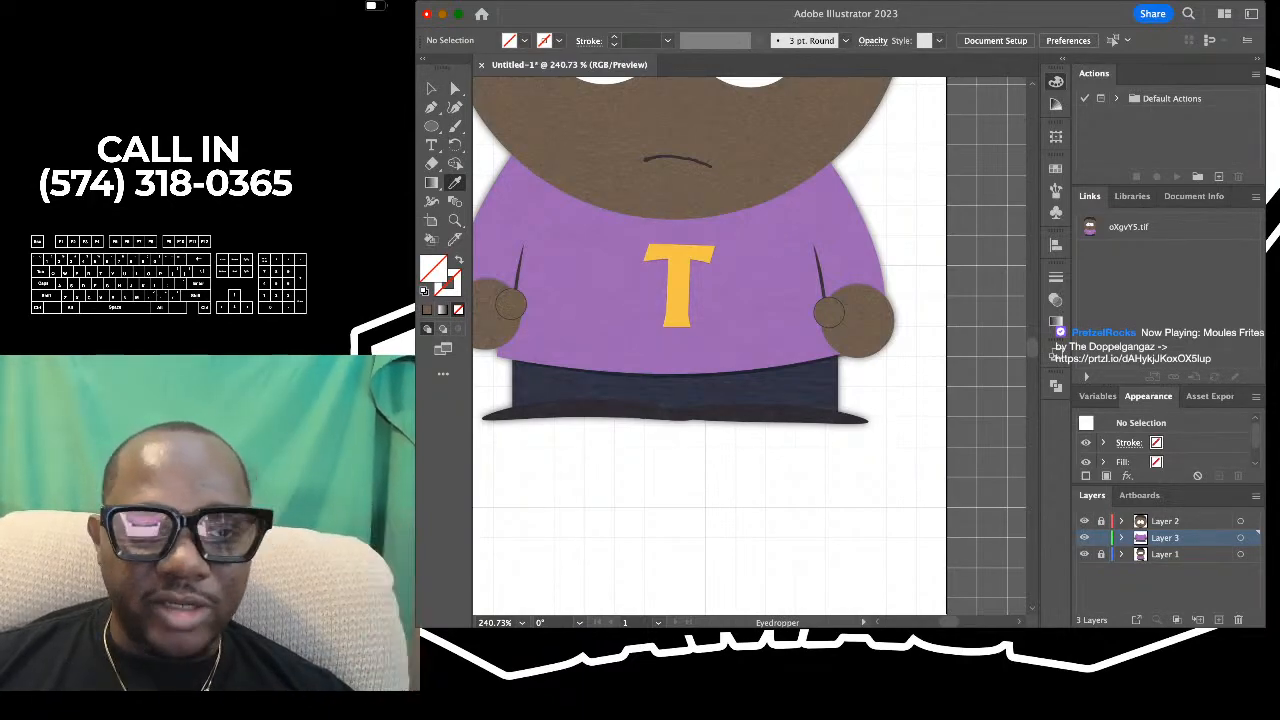
pyautogui.click(677, 298)
pyautogui.scroll(5, 677, 298)
pyautogui.scroll(-2, 690, 288)
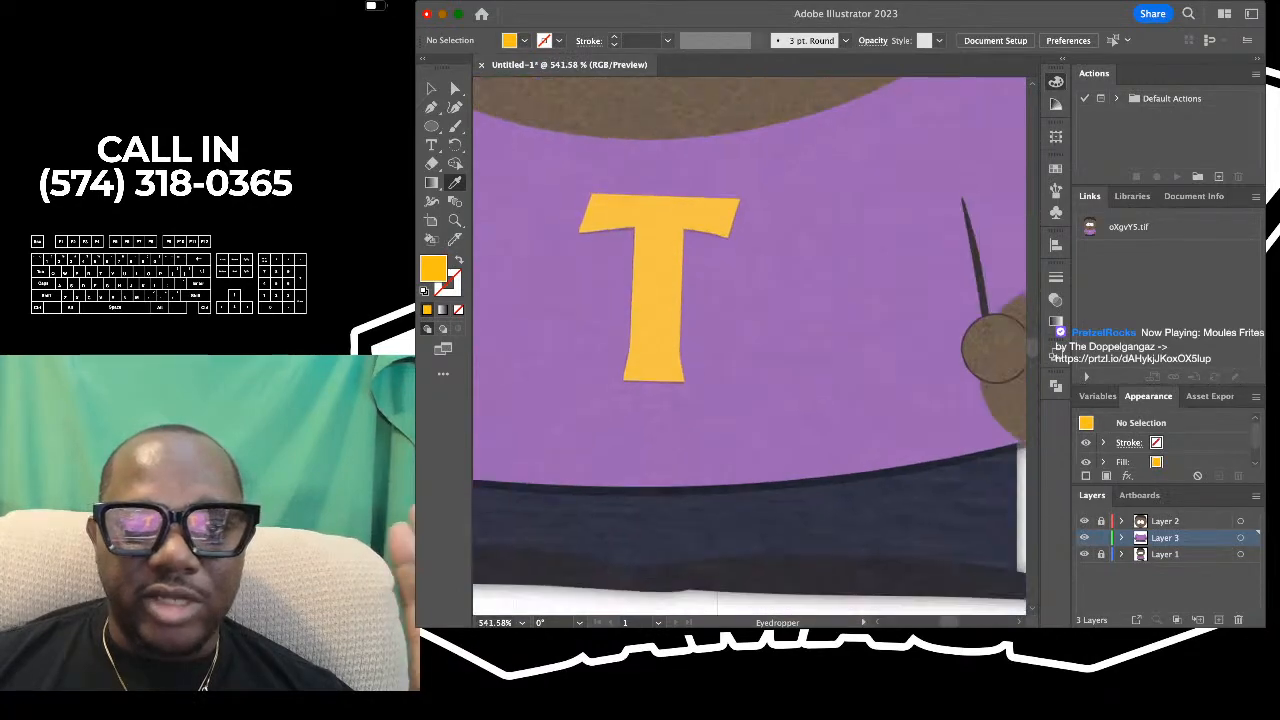
pyautogui.scroll(1, 749, 346)
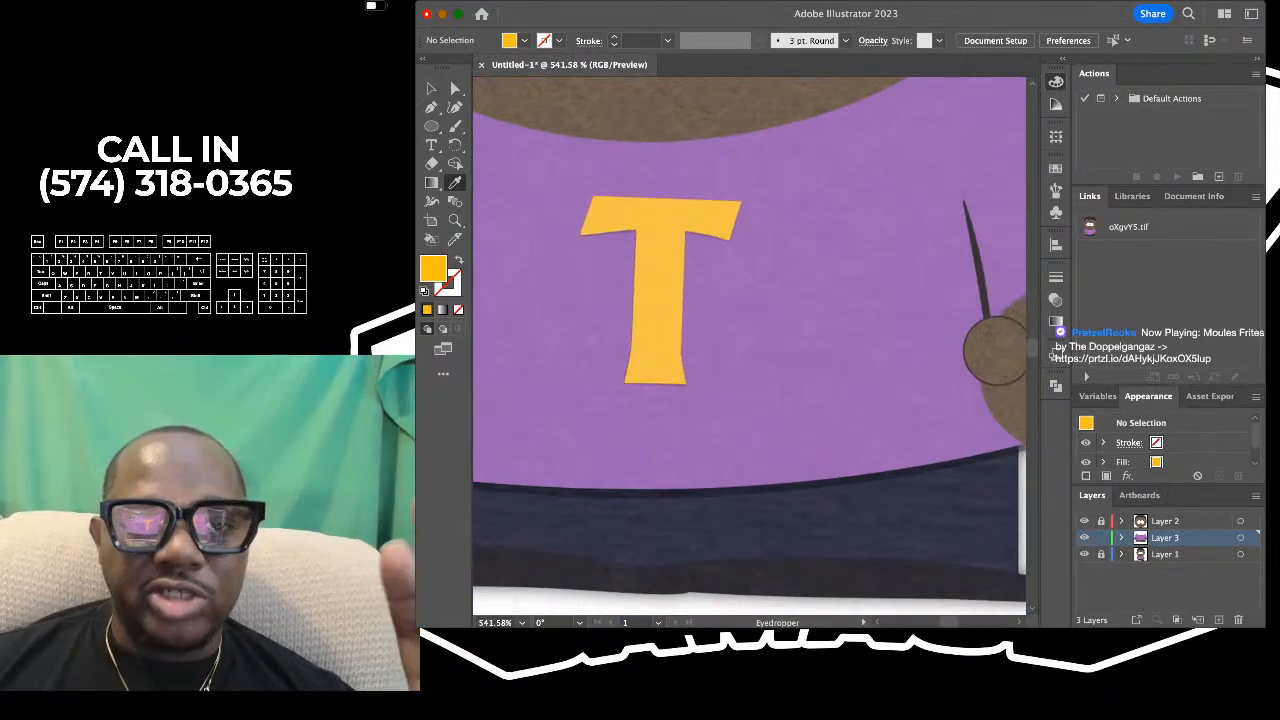
pyautogui.scroll(1, 749, 346)
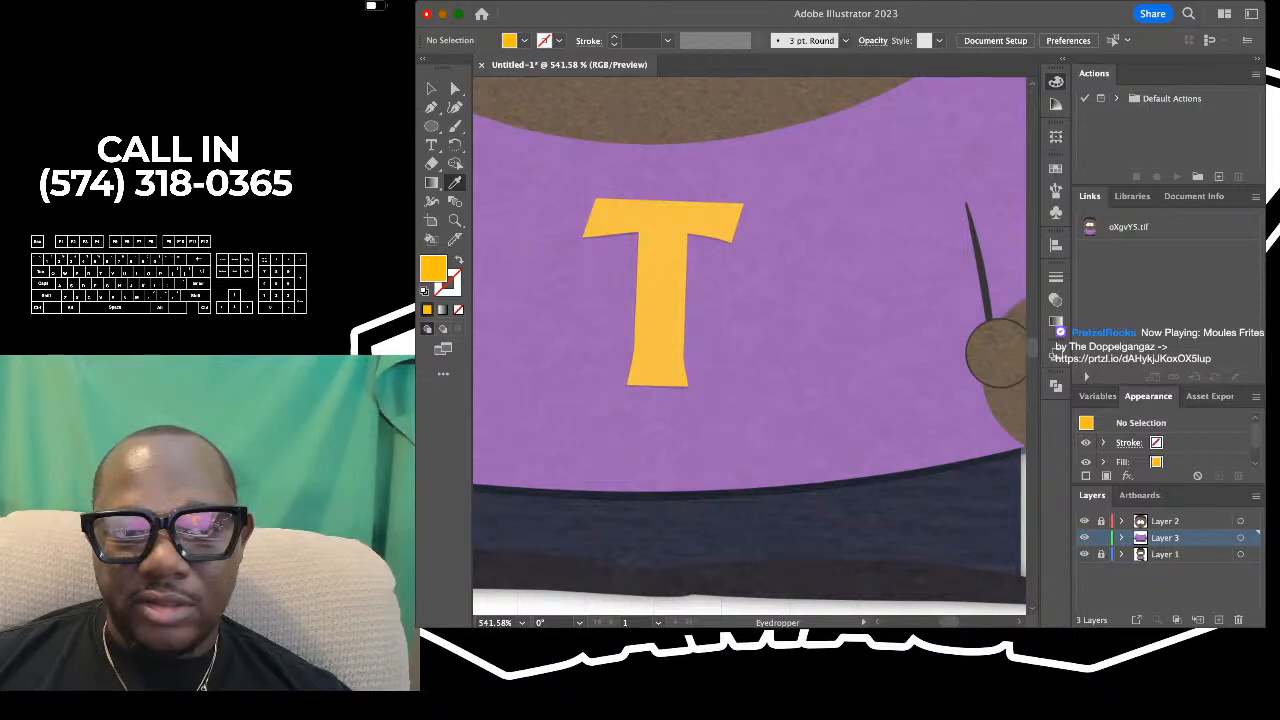
# - Trace the outline of the reference shirt's letter T with the Pen tool as a closed yellow shape, curving its flared base
pyautogui.press('p')
pyautogui.scroll(3, 615, 192)
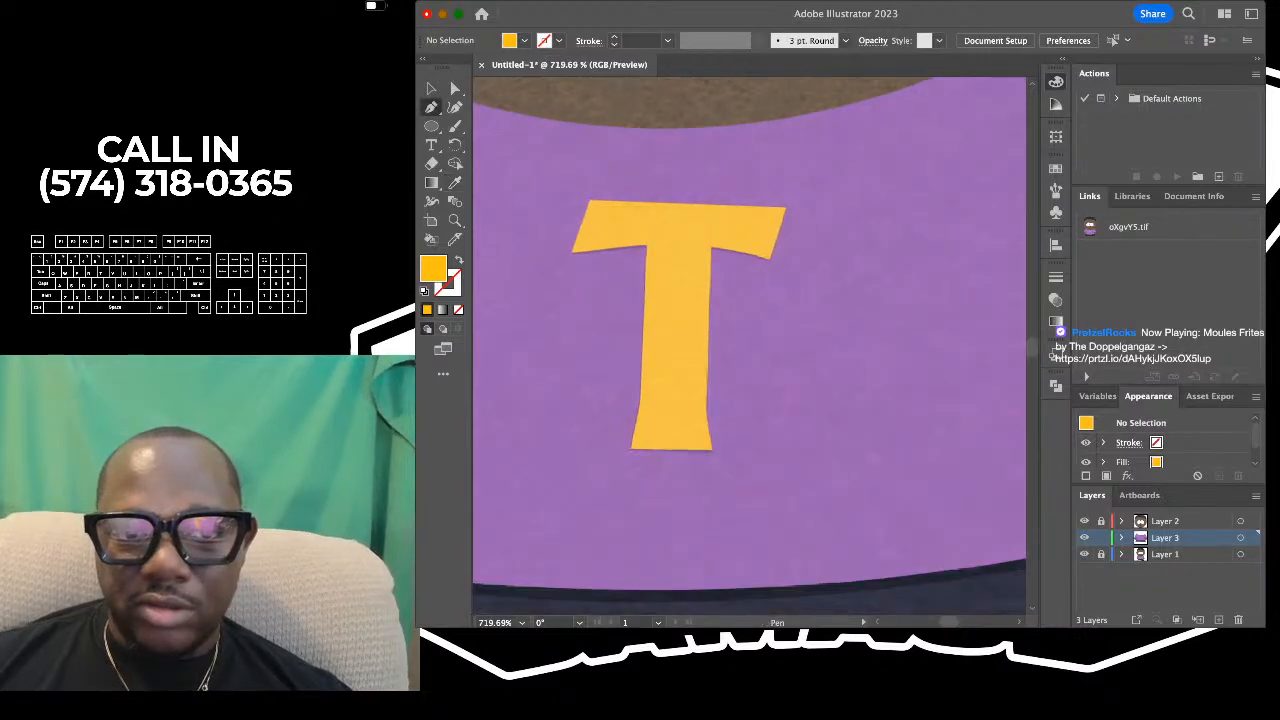
pyautogui.scroll(1, 615, 192)
pyautogui.click(589, 200)
pyautogui.click(570, 253)
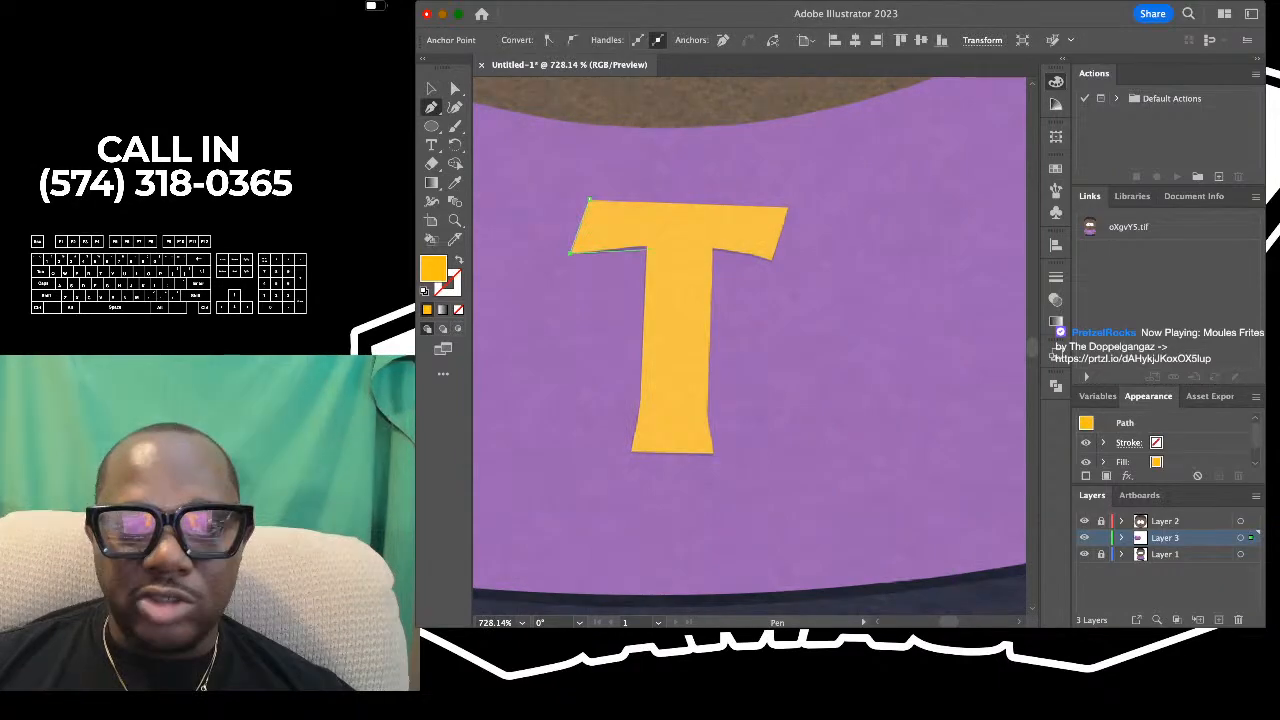
pyautogui.click(646, 247)
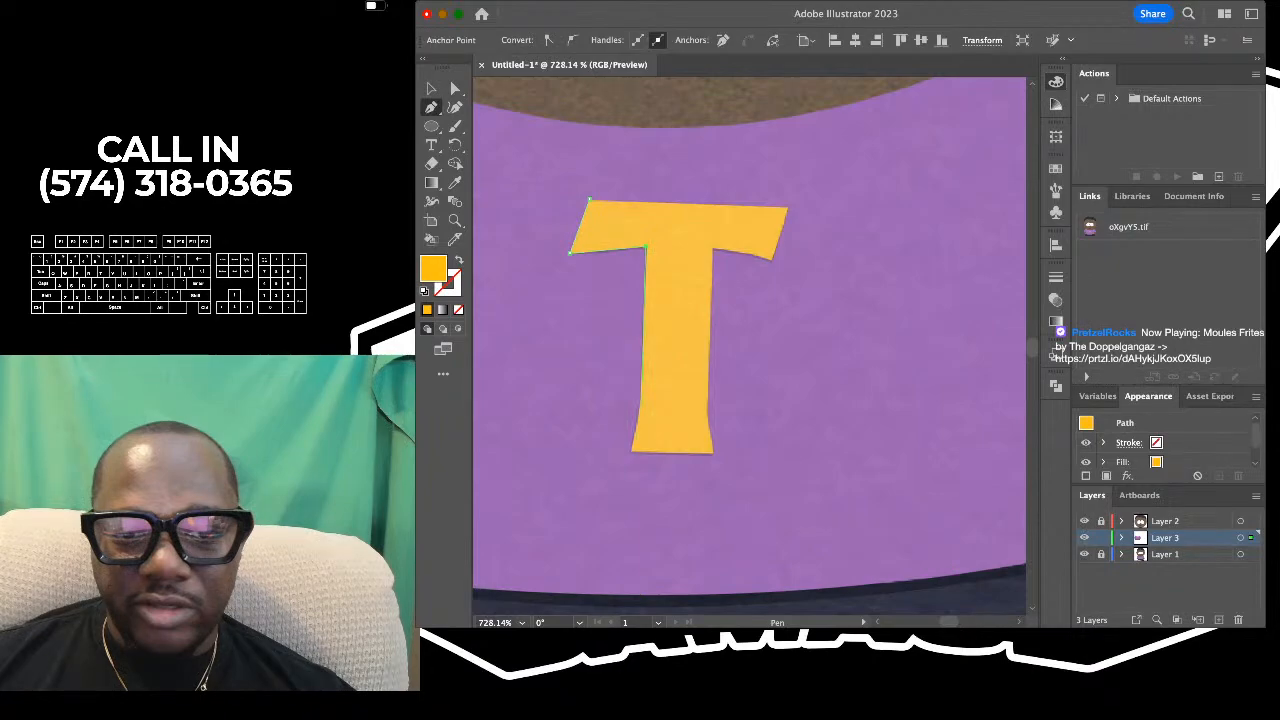
pyautogui.click(631, 450)
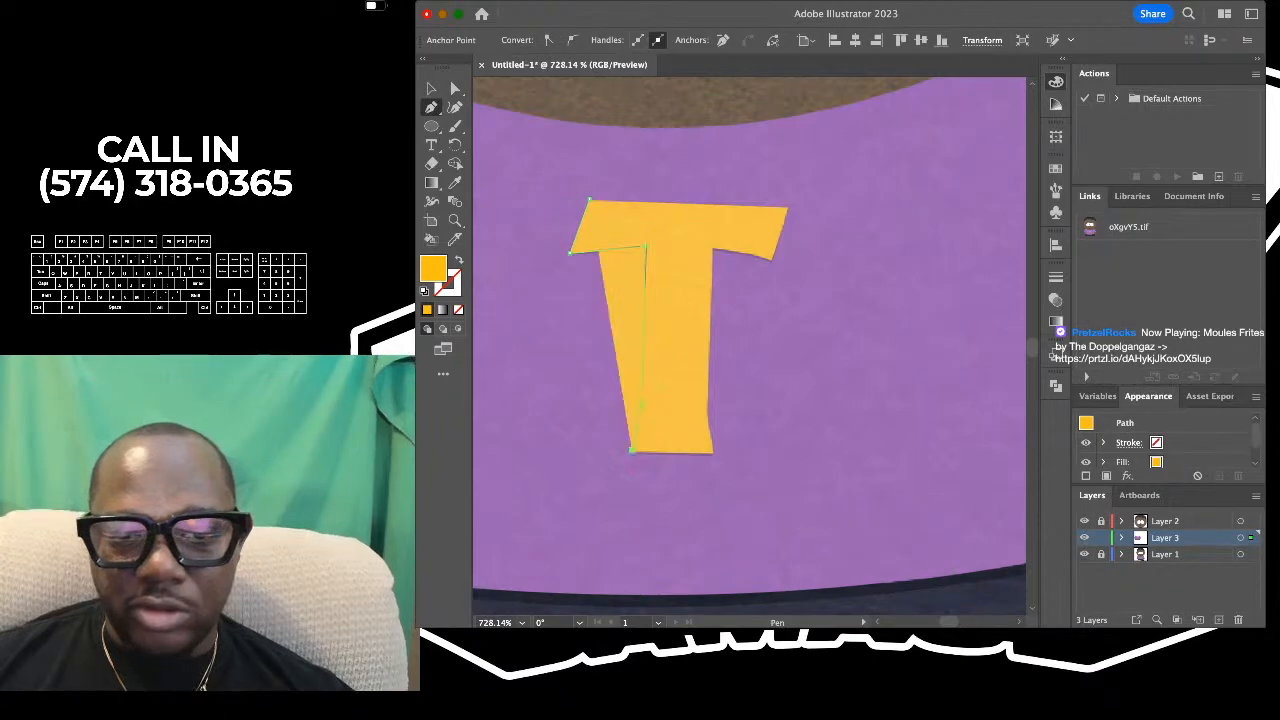
pyautogui.click(713, 452)
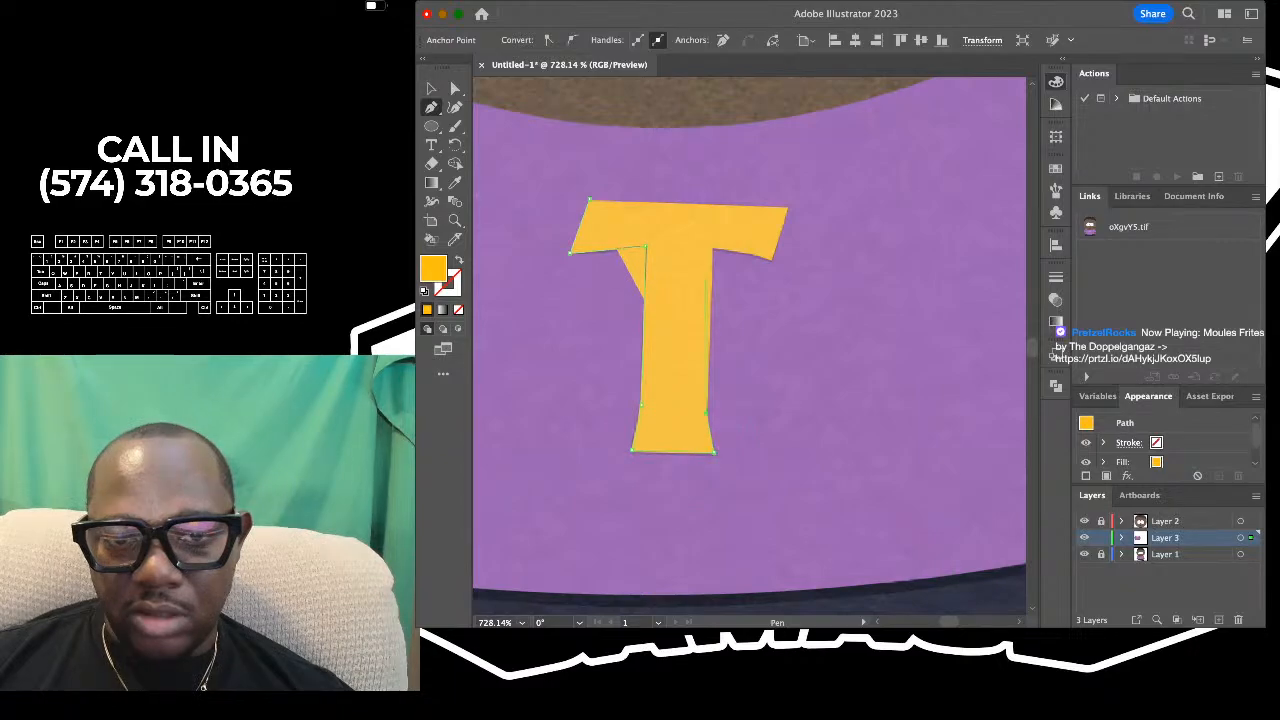
pyautogui.click(713, 247)
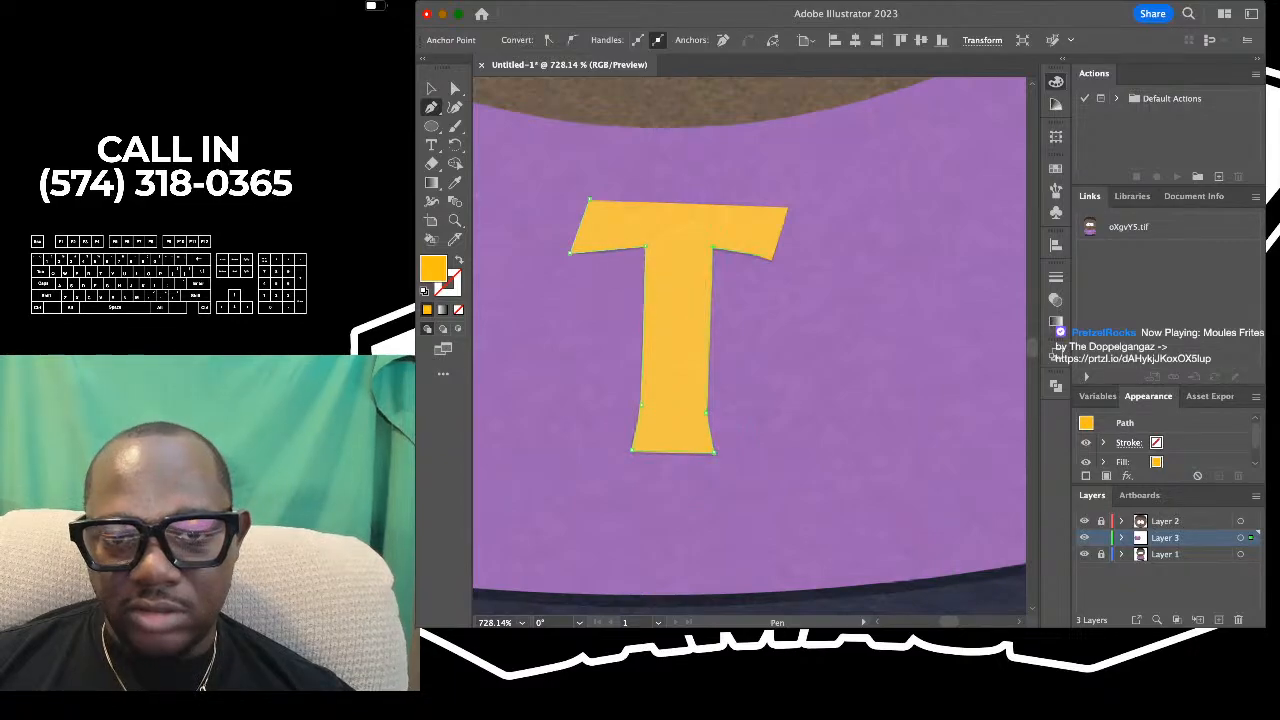
pyautogui.click(788, 207)
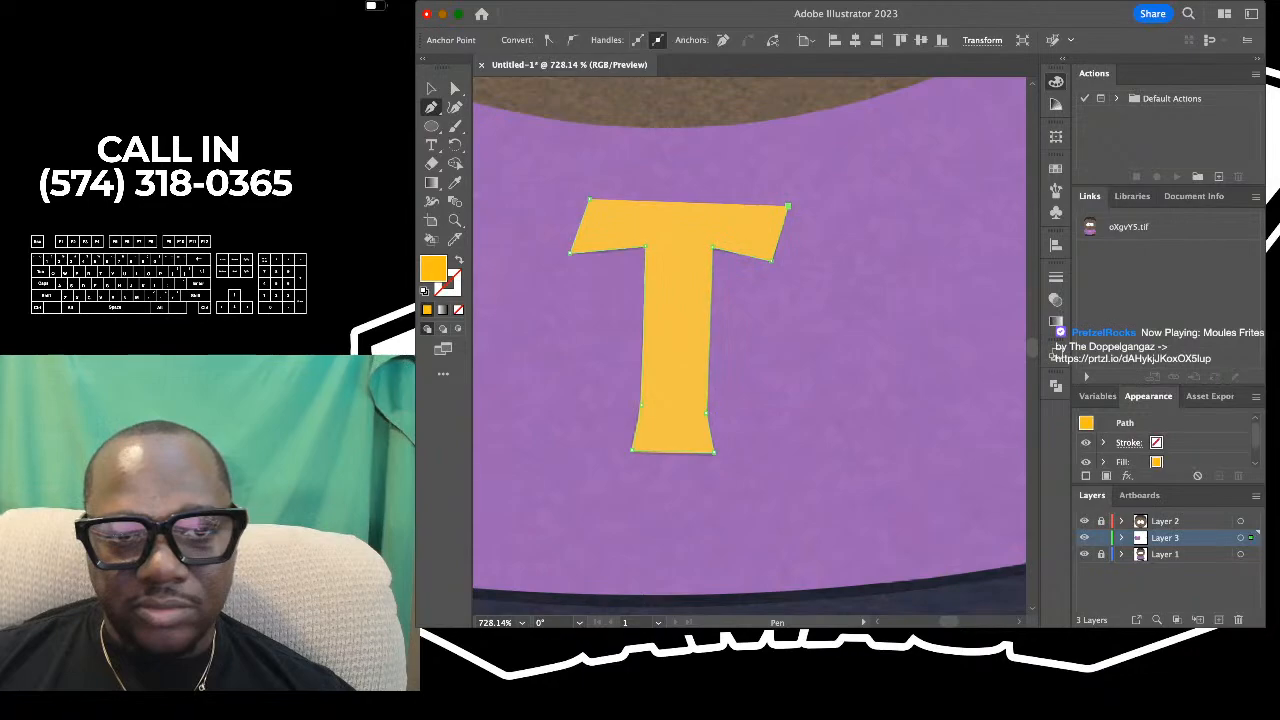
# - Curve the underside of both crossbar arms of the traced T with the Curvature tool to follow the reference, and deselect it
pyautogui.hotkey('shift', '`')
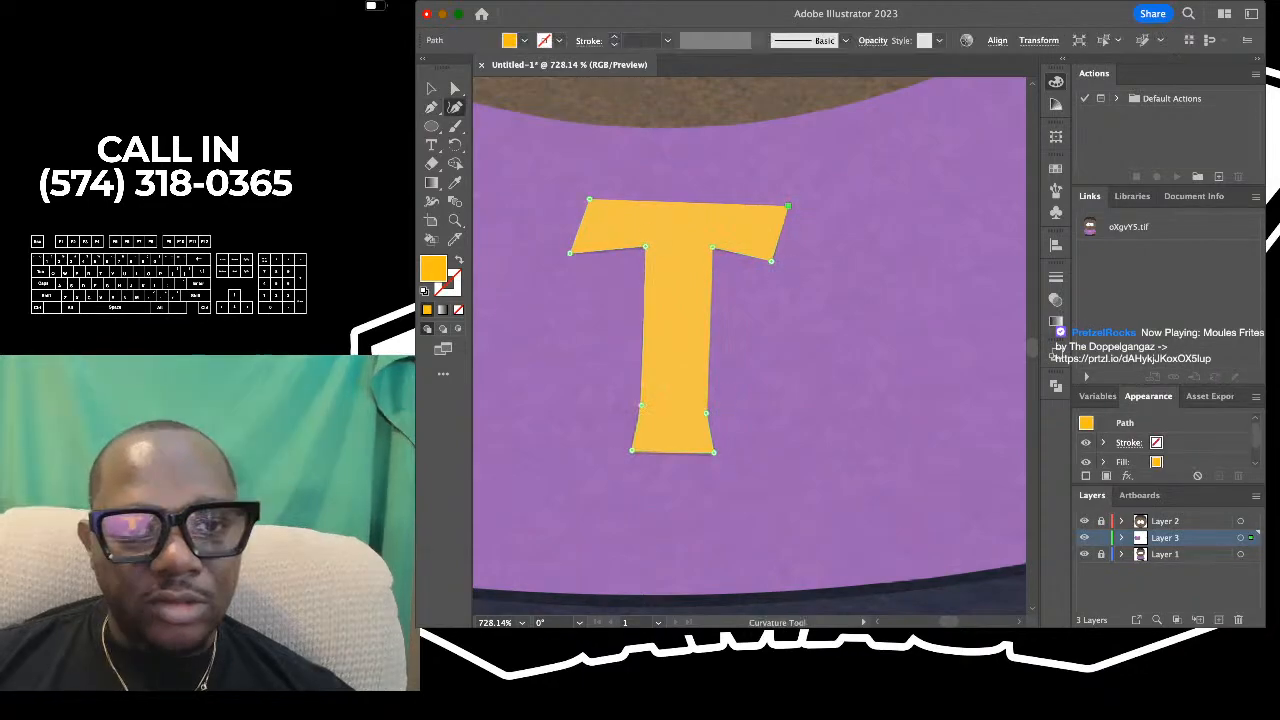
pyautogui.scroll(5, 594, 255)
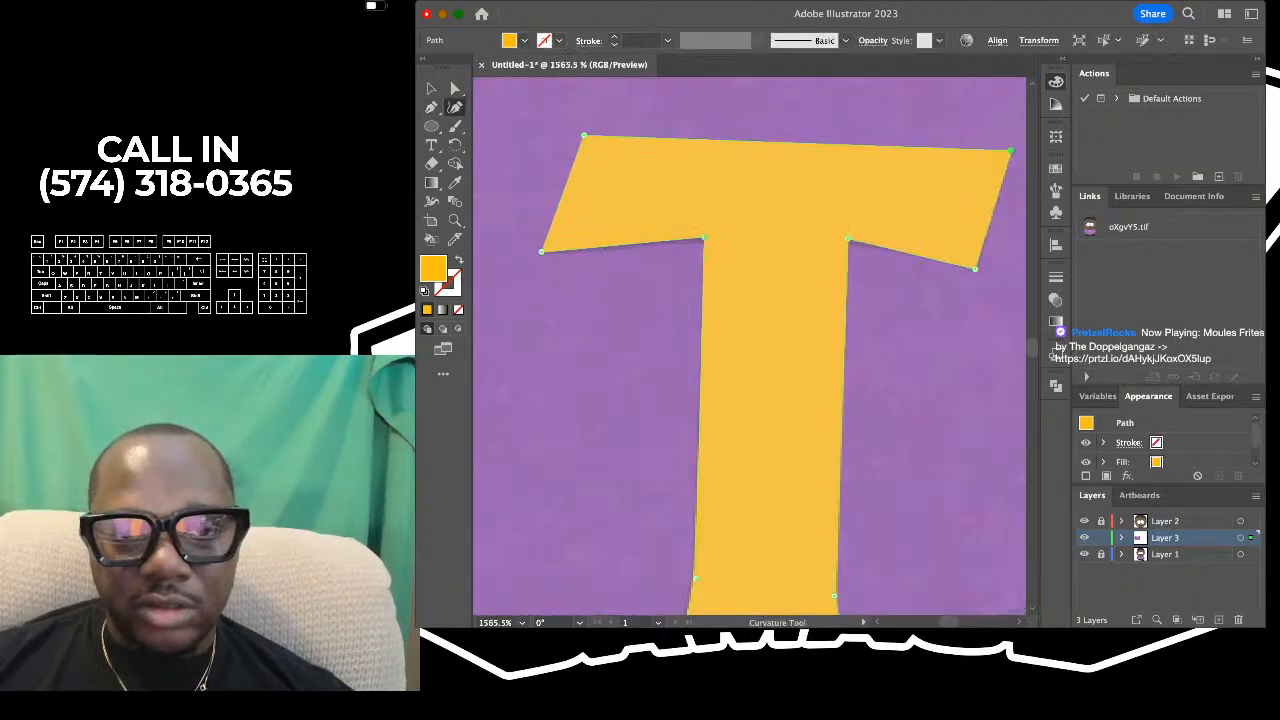
pyautogui.moveTo(685, 239); pyautogui.dragTo(689, 237)
pyautogui.click(597, 246)
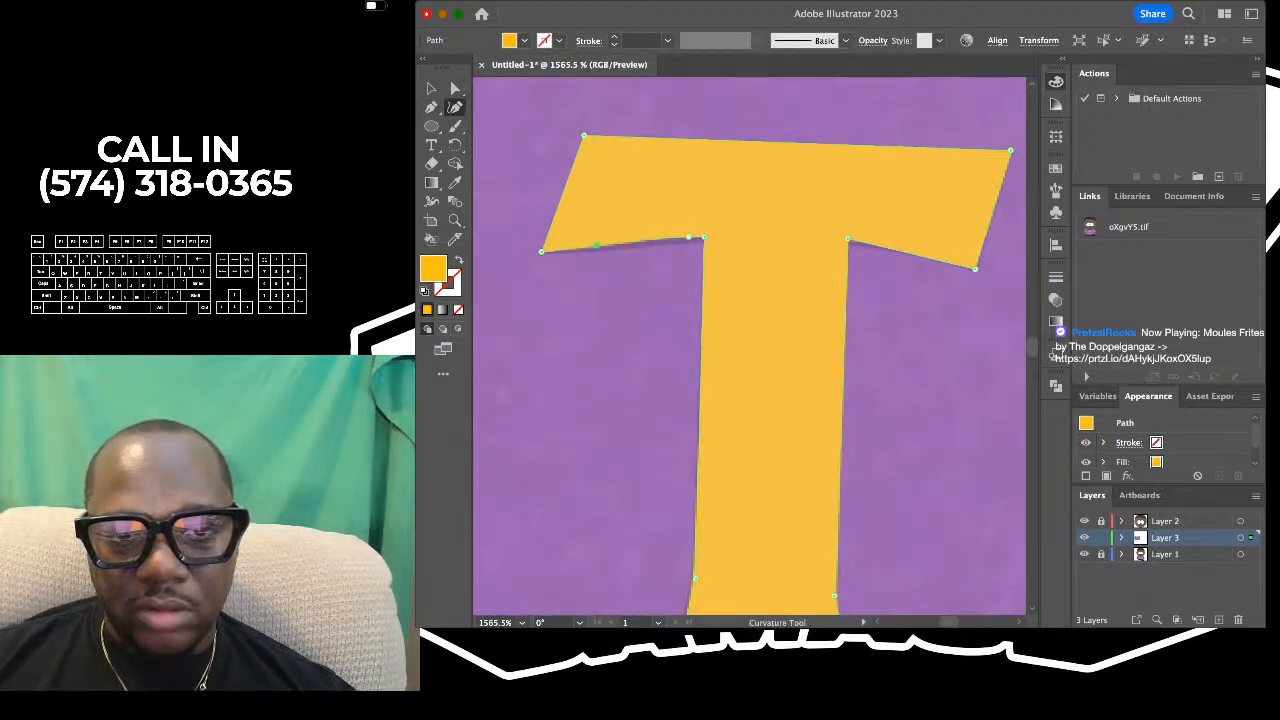
pyautogui.moveTo(860, 290); pyautogui.dragTo(596, 322)
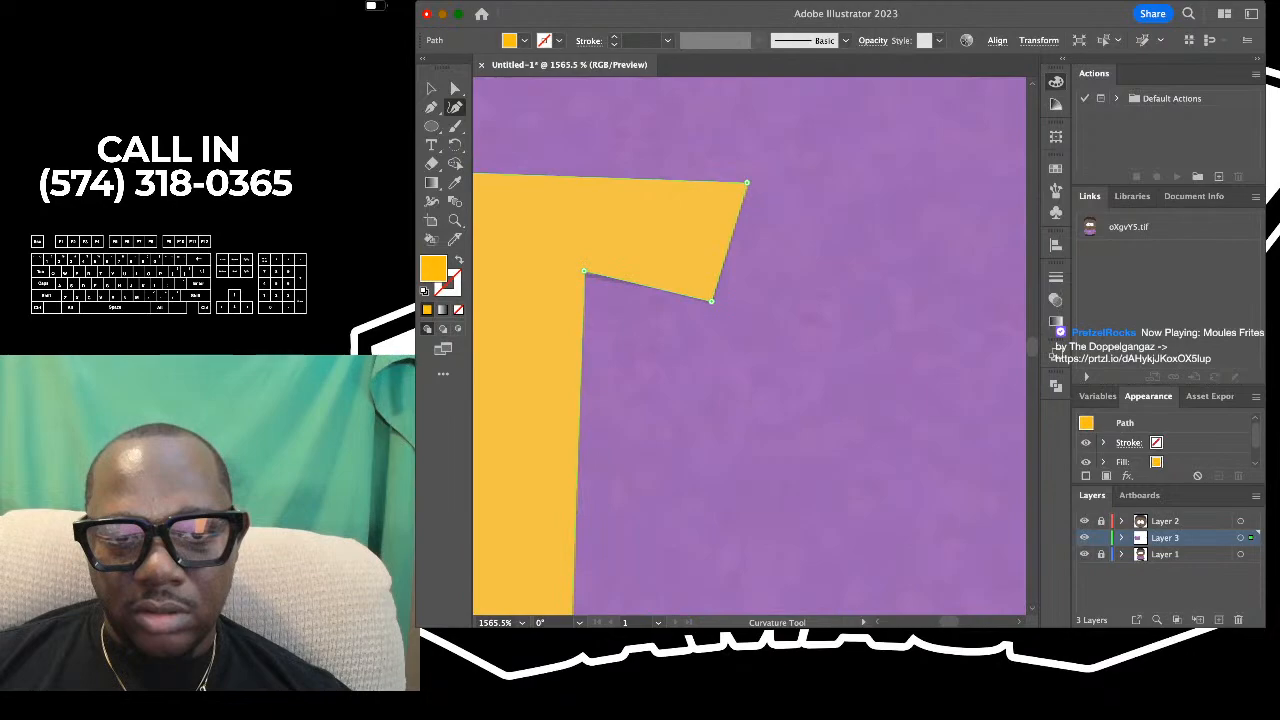
pyautogui.scroll(3, 670, 271)
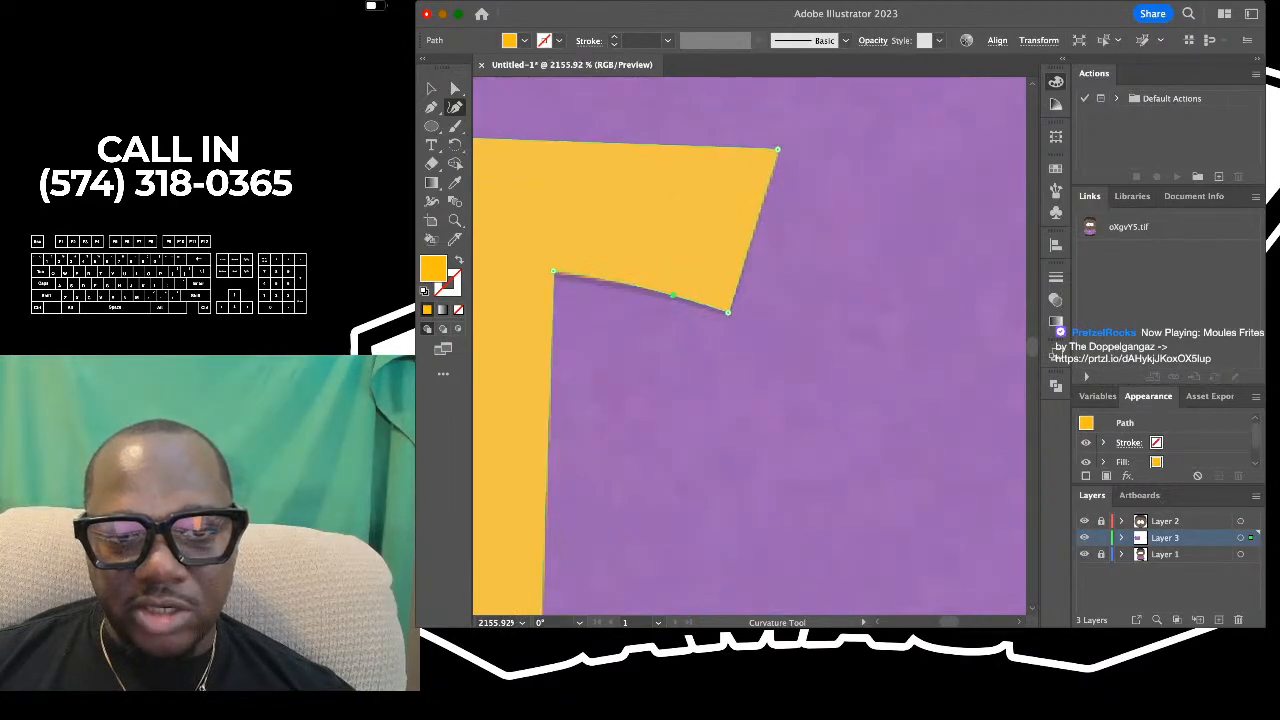
pyautogui.moveTo(673, 296); pyautogui.dragTo(663, 291)
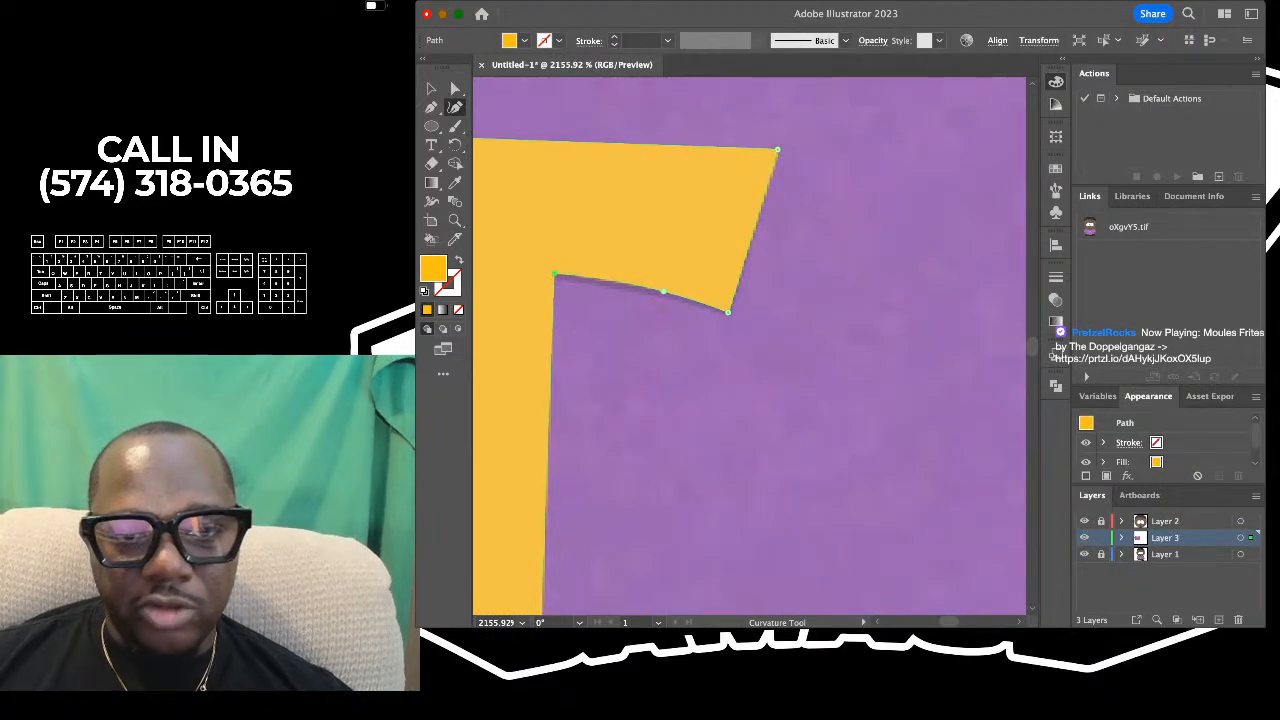
pyautogui.scroll(-5, 753, 243)
pyautogui.scroll(-10, 816, 268)
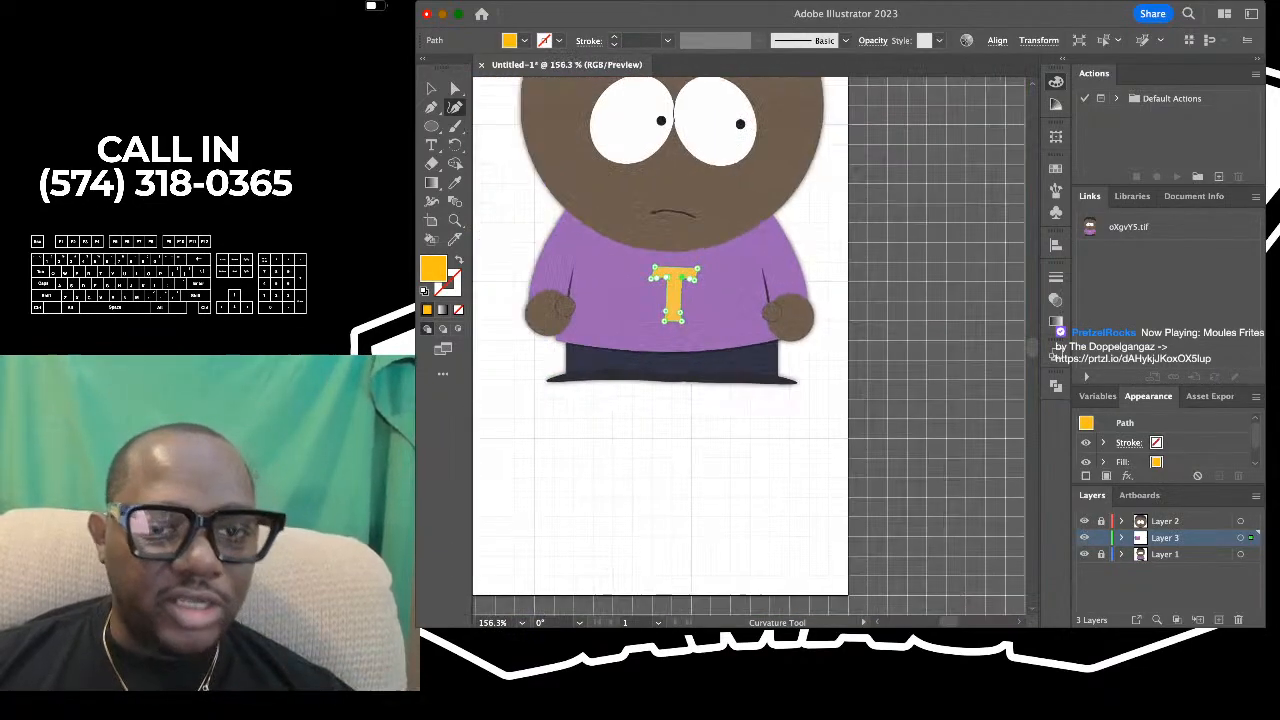
pyautogui.click(541, 158)
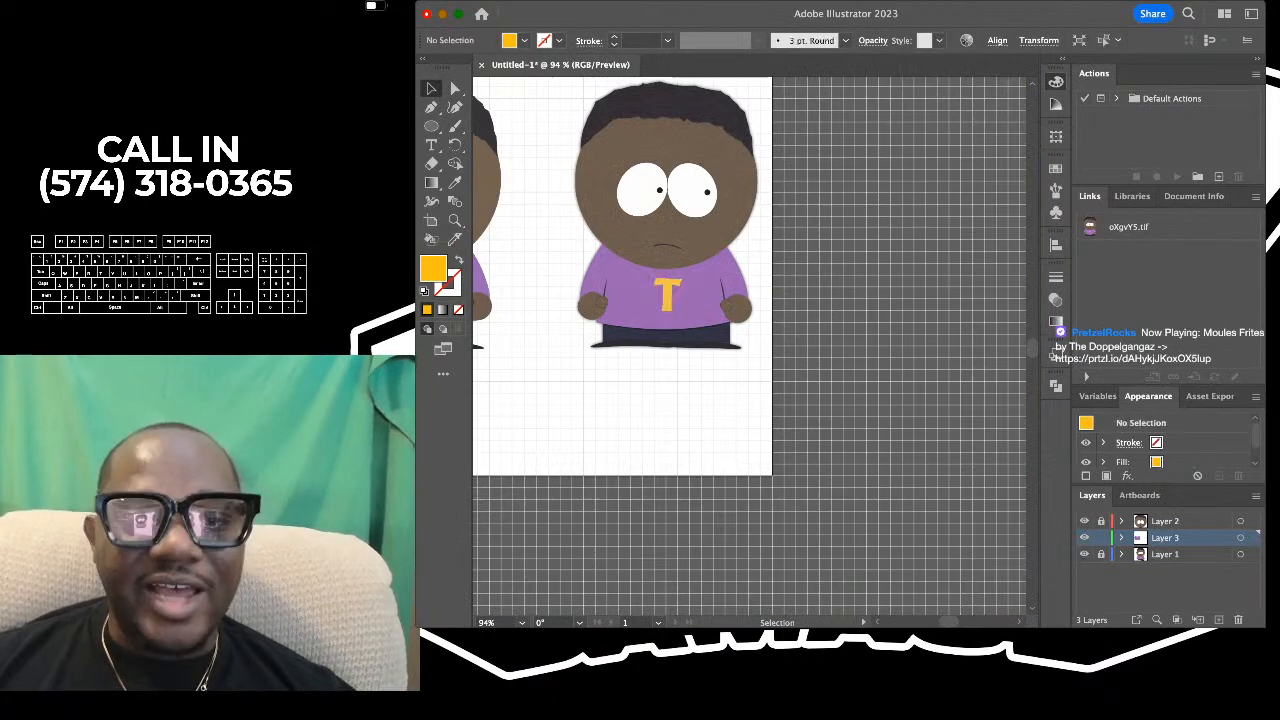
# - Move the traced yellow T from the reference onto the centre of the drawn character's purple shirt and deselect it
pyautogui.scroll(-5, 541, 158)
pyautogui.hscroll(-4, 541, 158)
pyautogui.scroll(2, 541, 158)
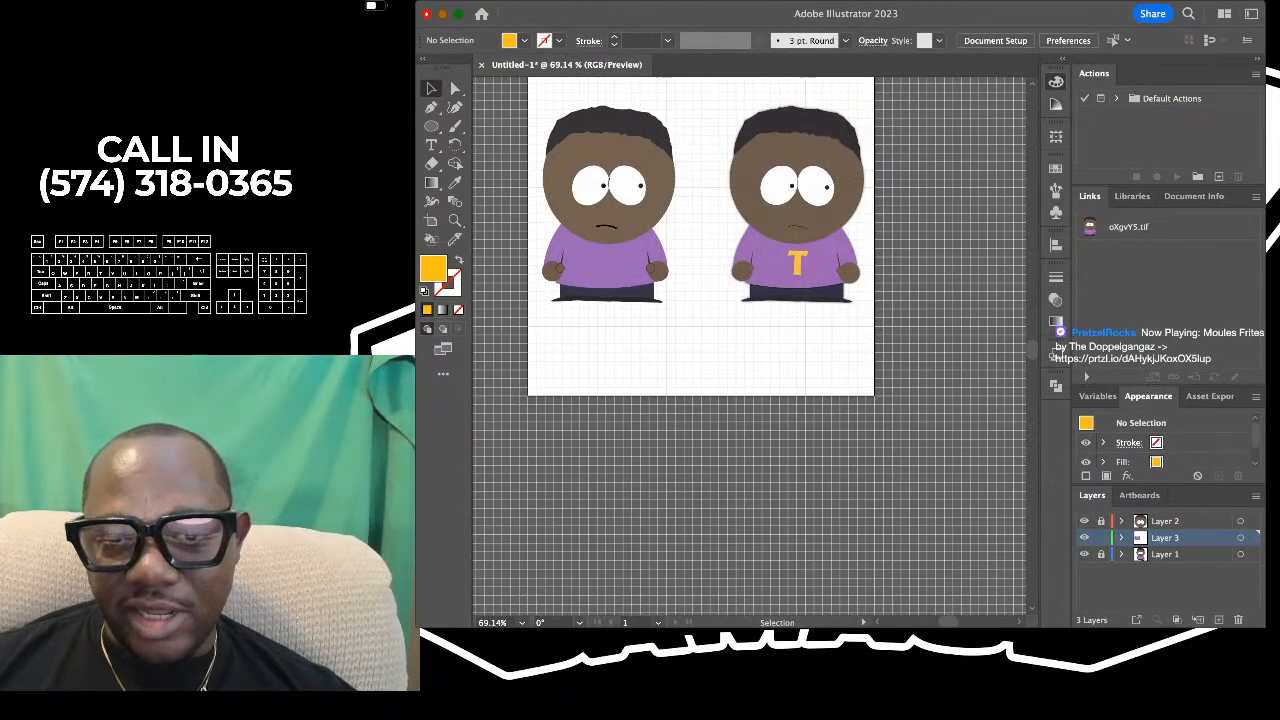
pyautogui.moveTo(797, 262); pyautogui.dragTo(606, 262)
pyautogui.click(692, 254)
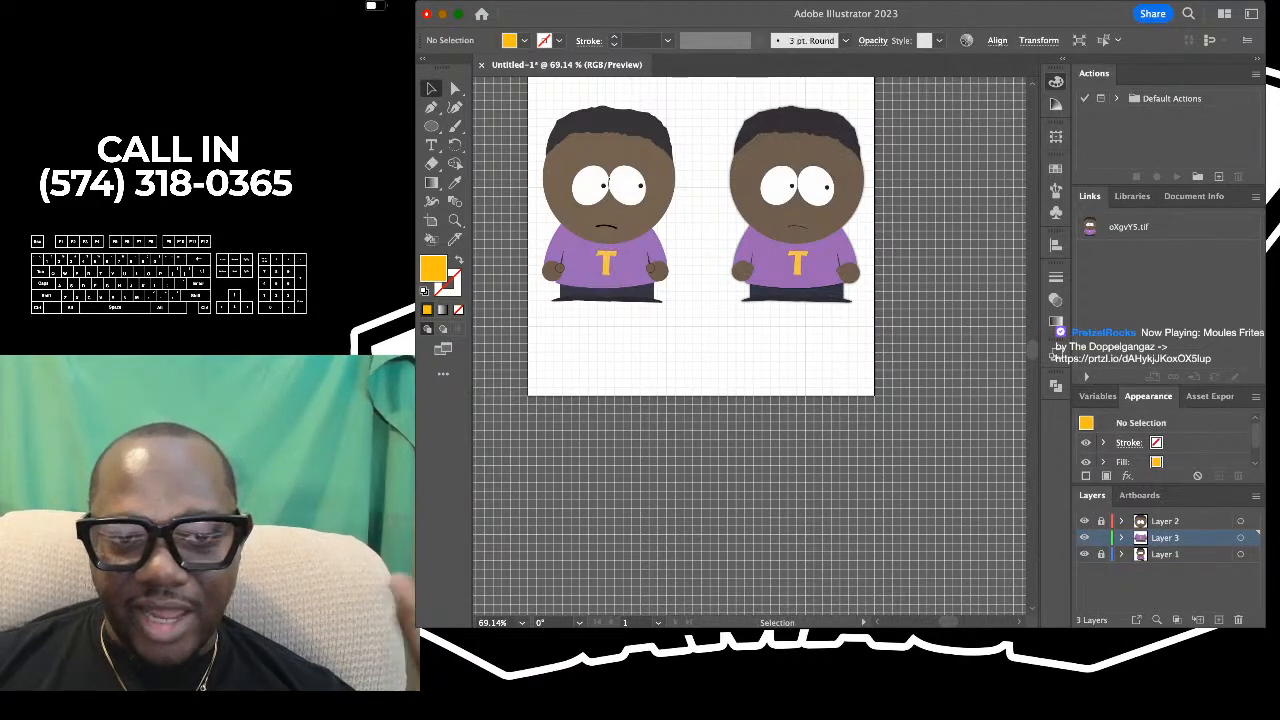
# - Compare the drawn character with the reference at several zoom levels, examining the hair, eyes, mouth, hands and shirt lettering
pyautogui.scroll(5, 690, 252)
pyautogui.scroll(2, 690, 252)
pyautogui.scroll(3, 750, 300)
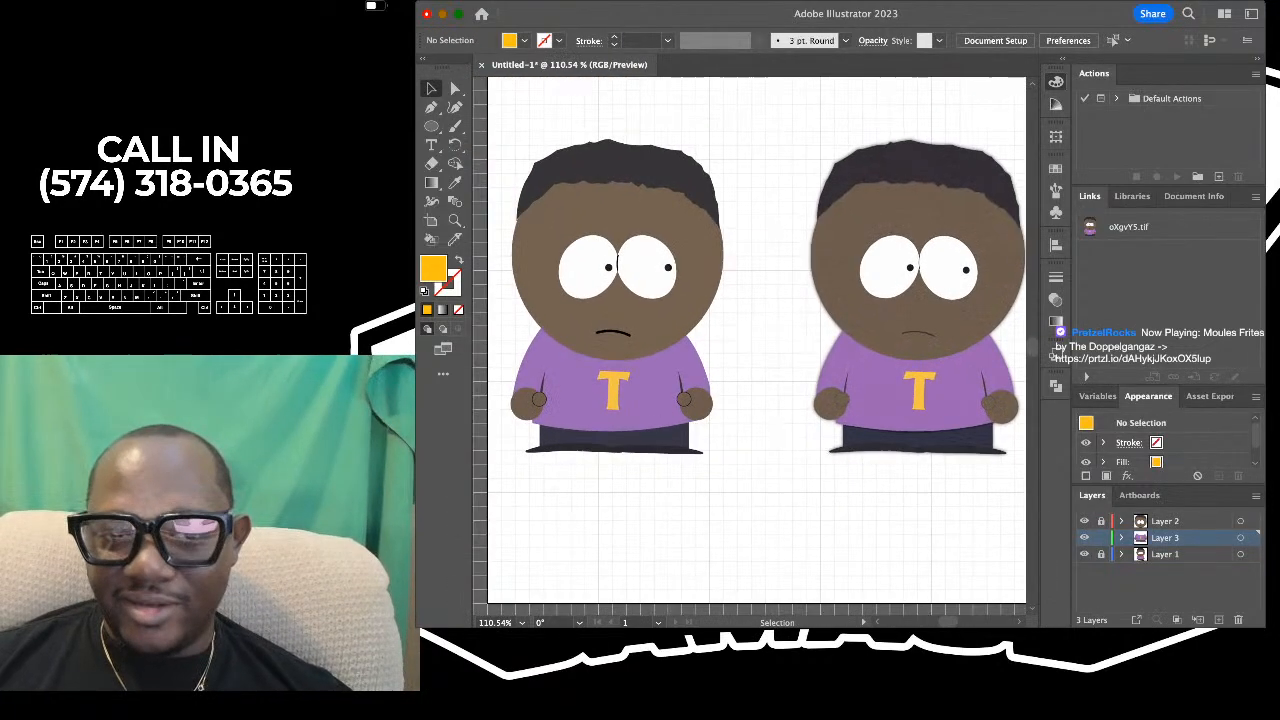
pyautogui.scroll(1, 750, 300)
pyautogui.scroll(-2, 750, 300)
pyautogui.press('super+1')
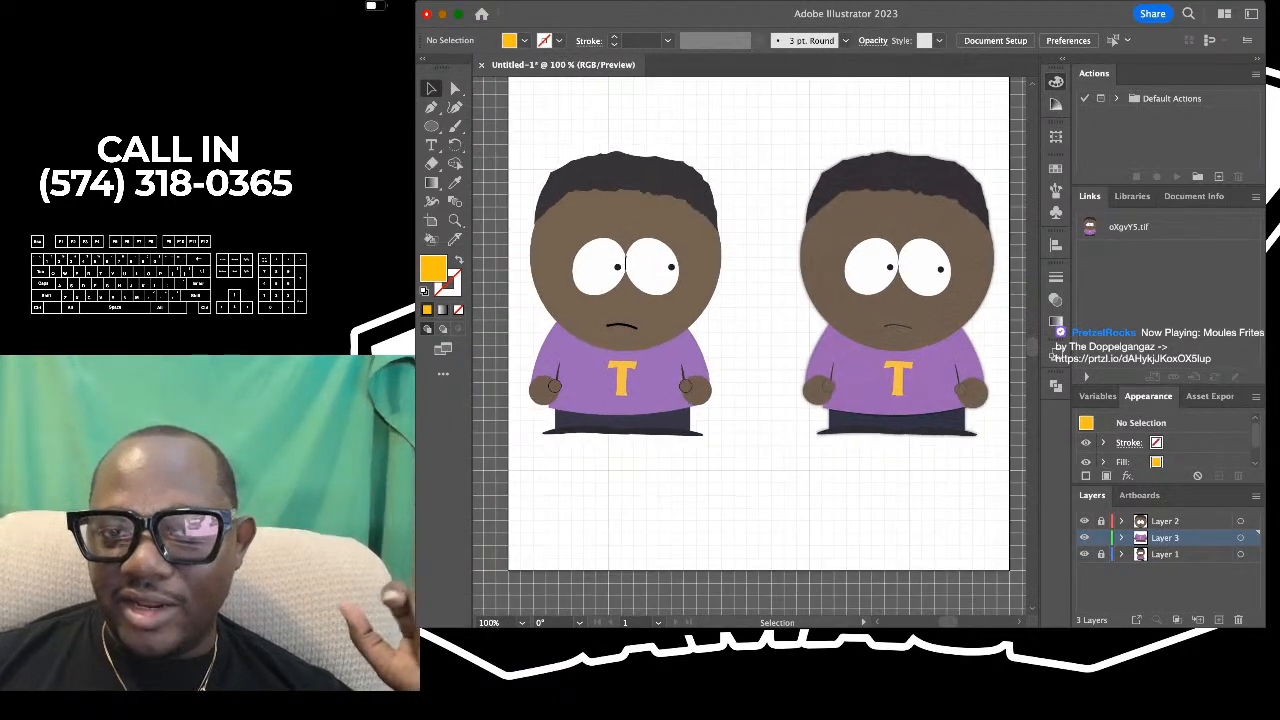
pyautogui.scroll(5, 866, 266)
pyautogui.scroll(-4, 866, 266)
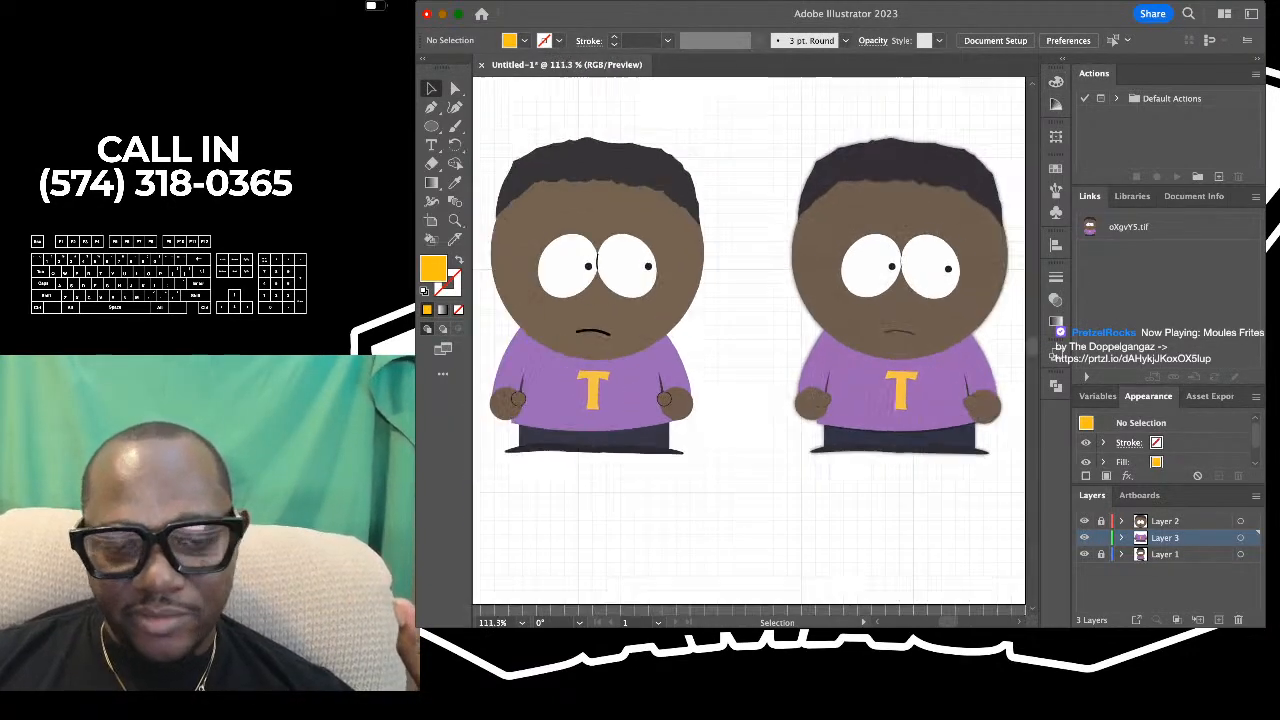
pyautogui.hscroll(-1, 866, 266)
pyautogui.scroll(3, 750, 340)
pyautogui.scroll(-5, 750, 340)
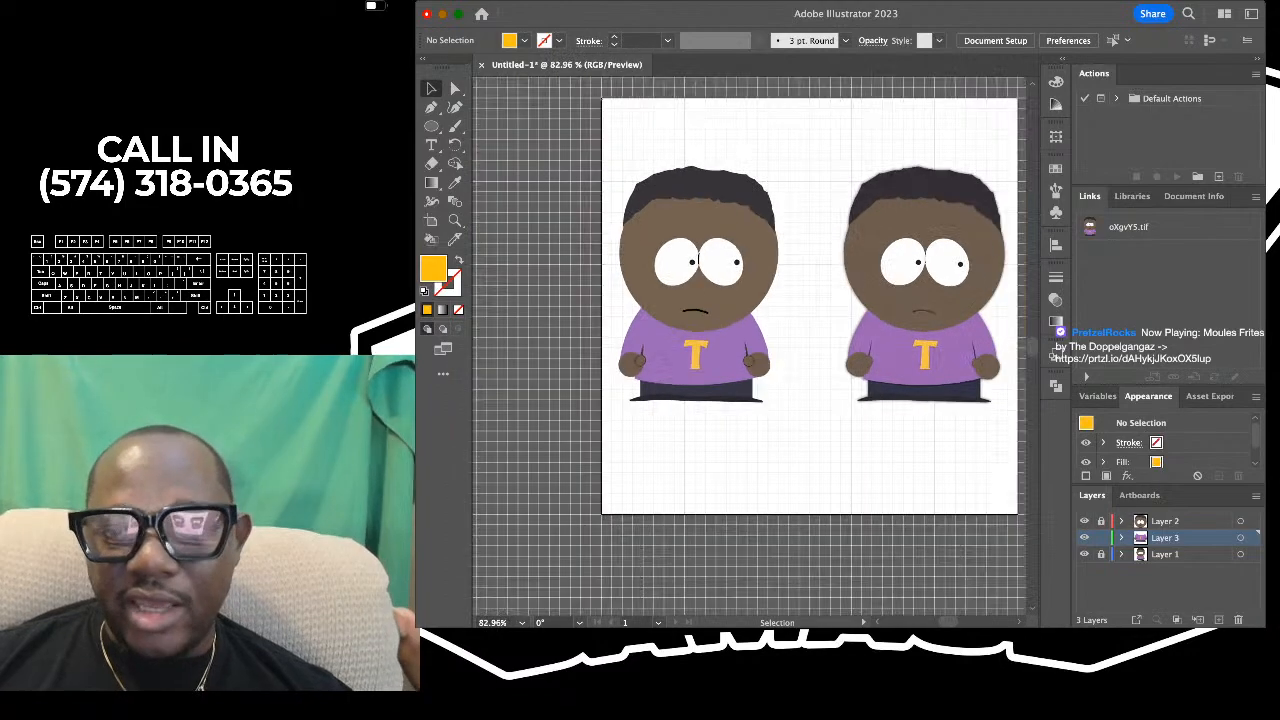
pyautogui.scroll(2, 750, 340)
pyautogui.scroll(6, 868, 270)
pyautogui.hscroll(-2, 868, 270)
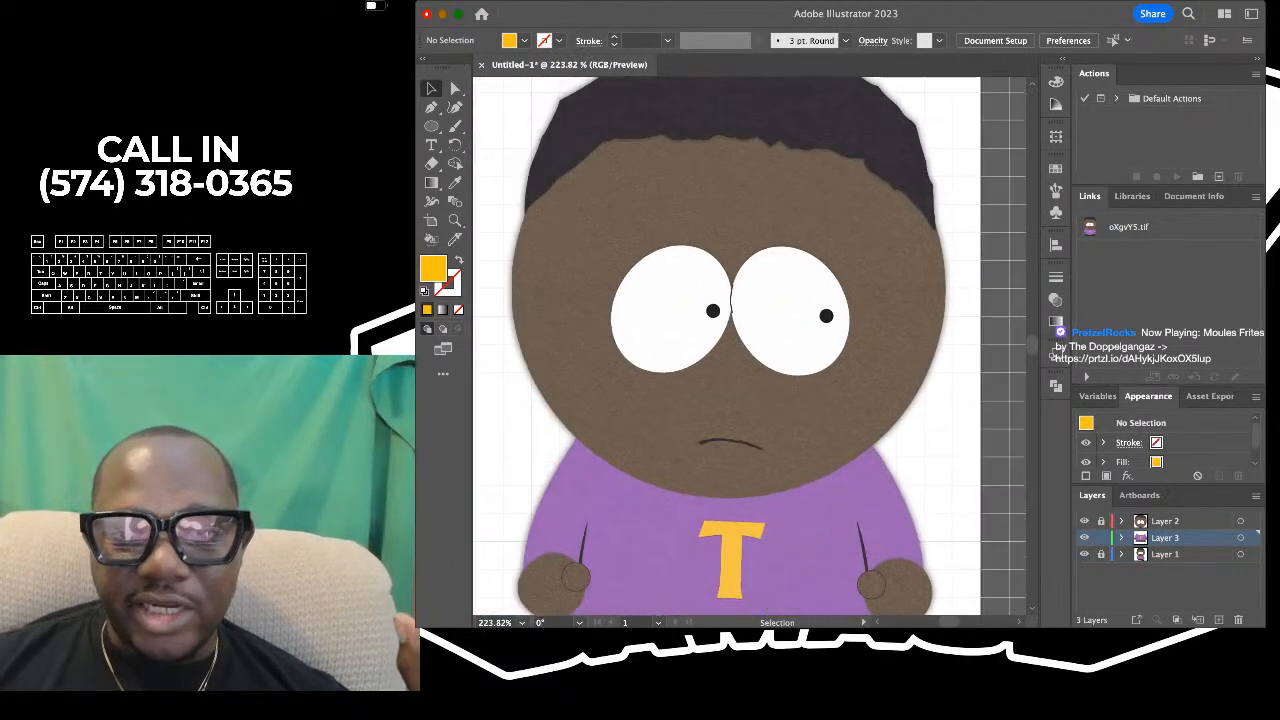
pyautogui.scroll(2, 868, 270)
pyautogui.scroll(4, 750, 346)
pyautogui.scroll(-3, 750, 346)
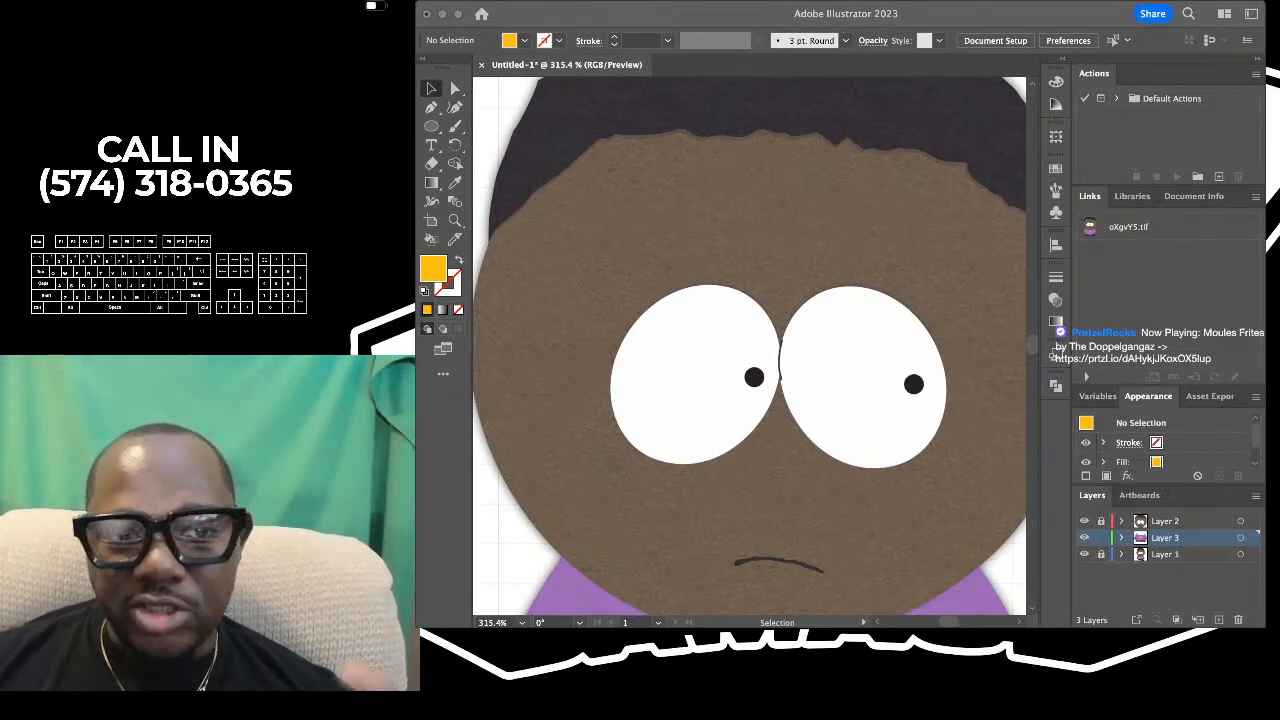
pyautogui.scroll(-4, 749, 346)
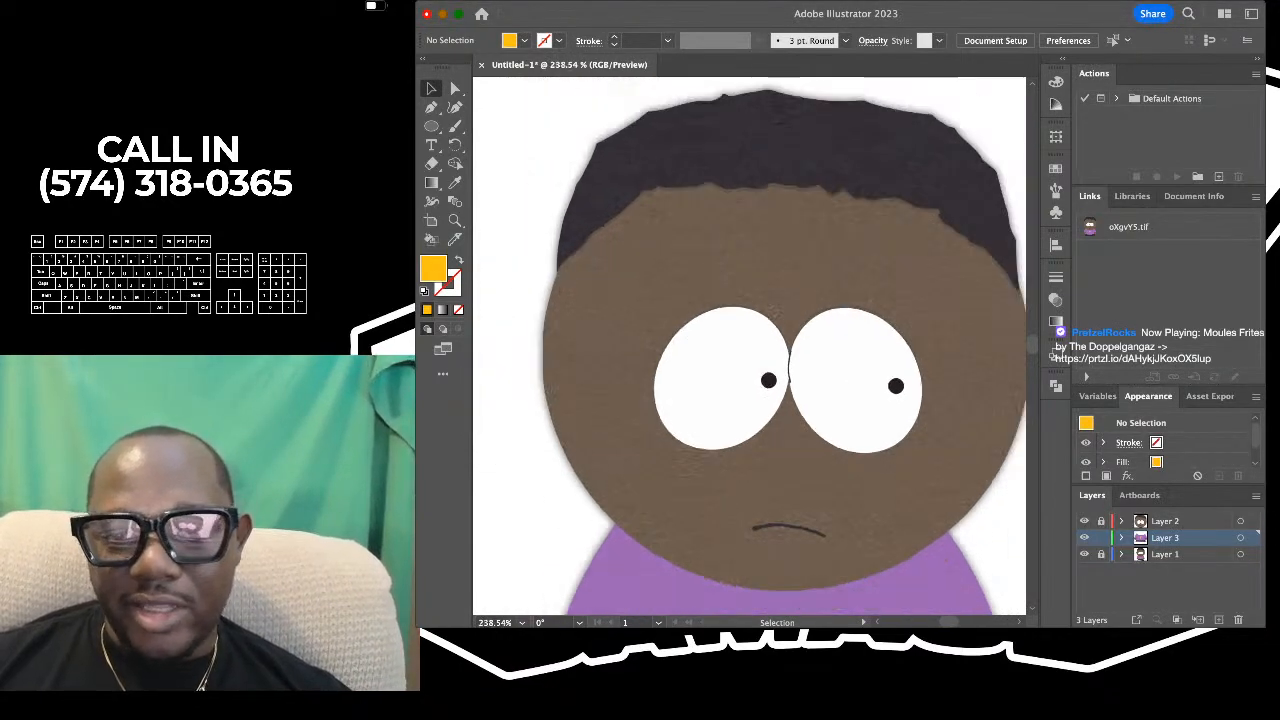
pyautogui.scroll(-2, 750, 346)
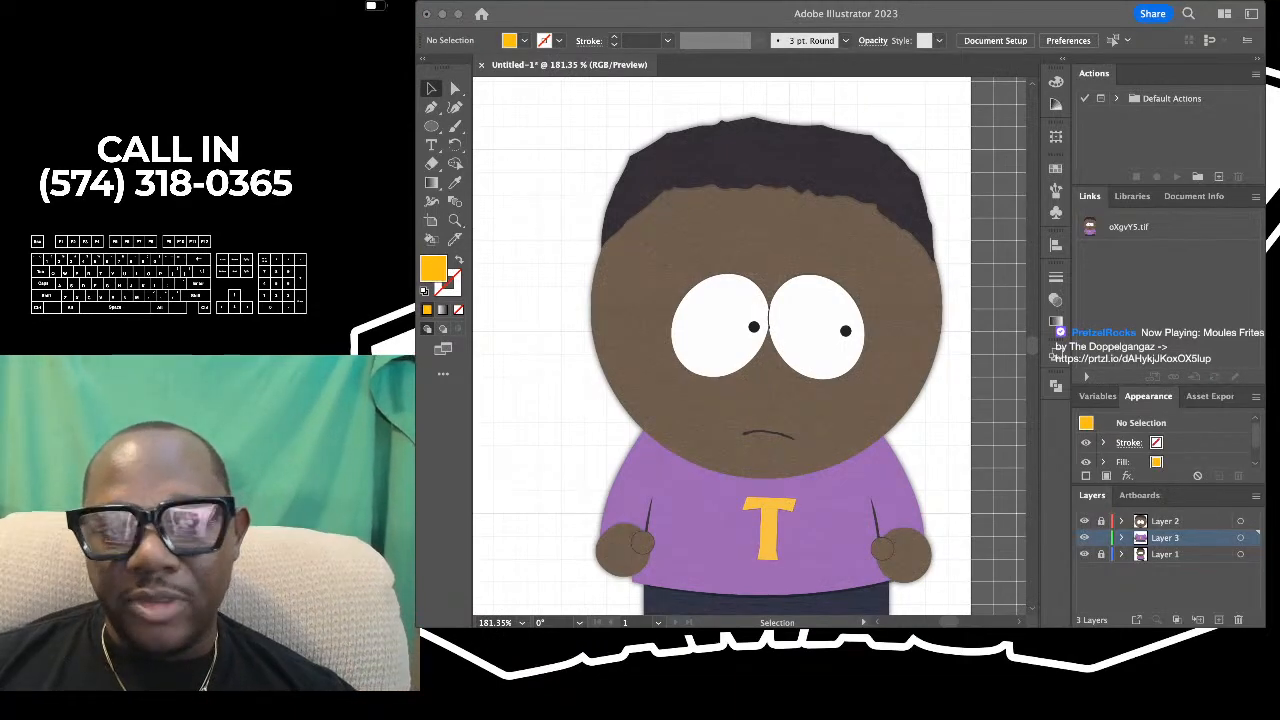
pyautogui.scroll(-4, 840, 296)
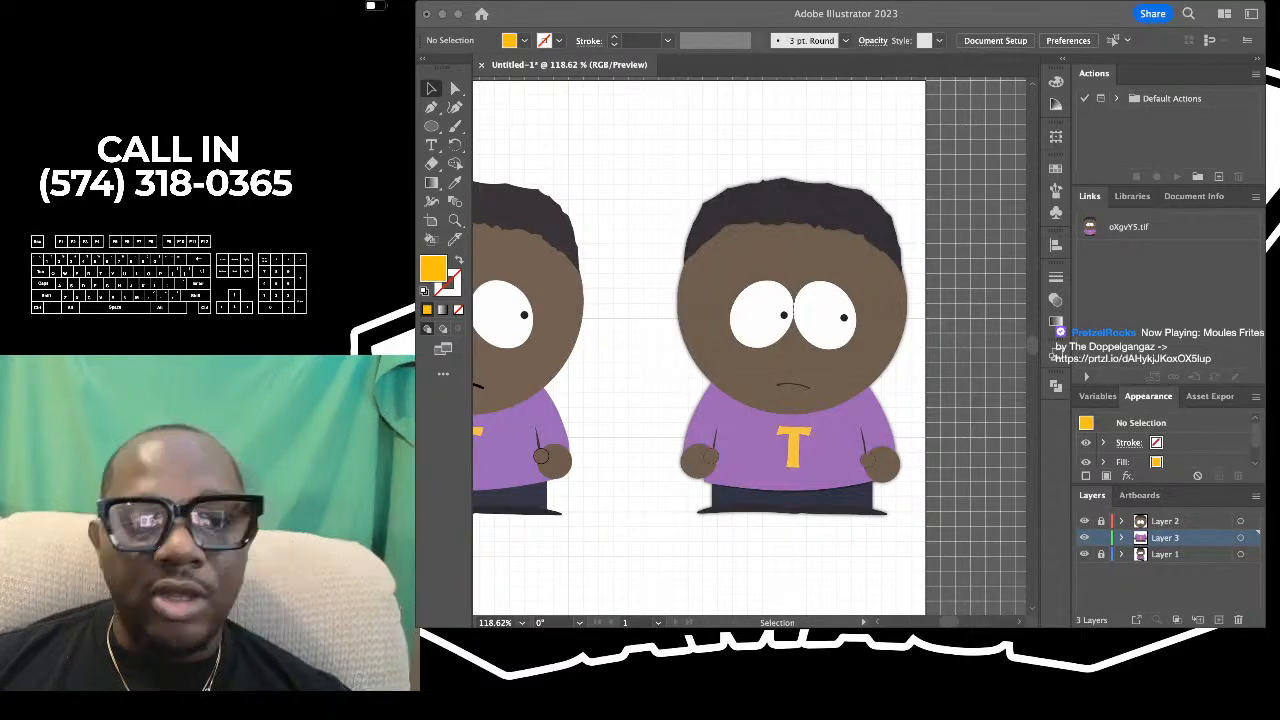
pyautogui.press('super+Tab')
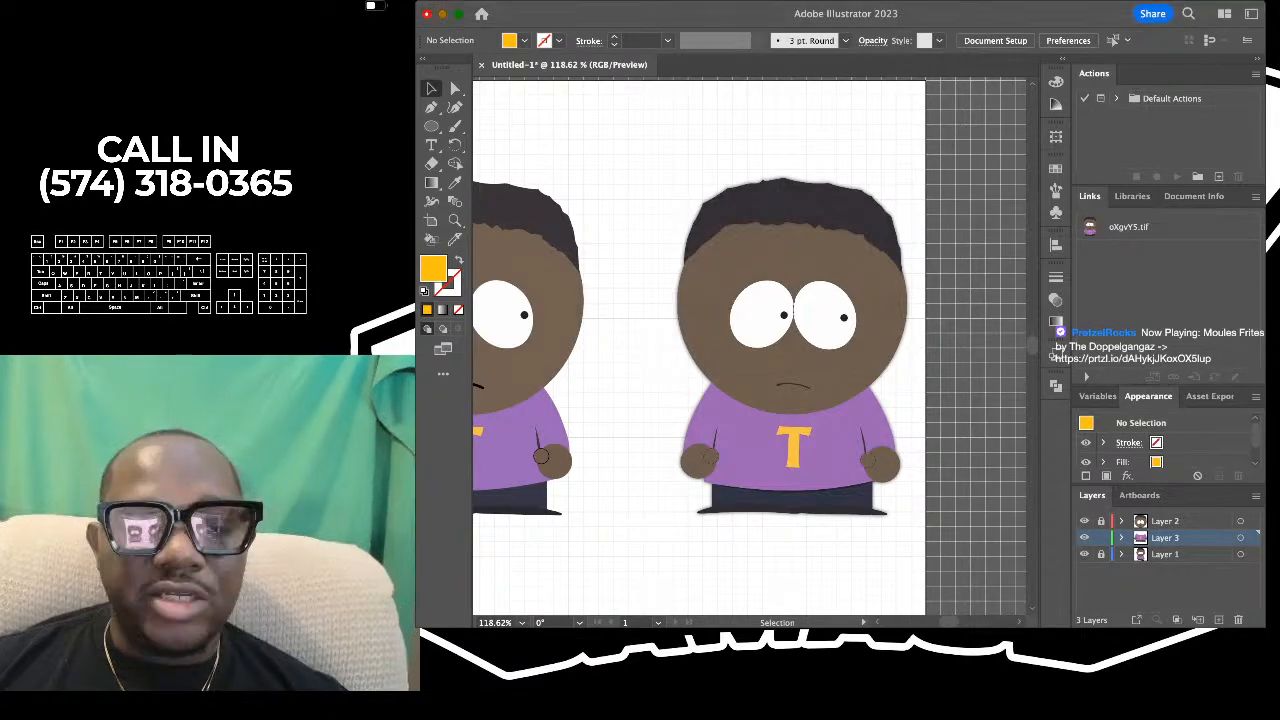
pyautogui.press('super+Tab')
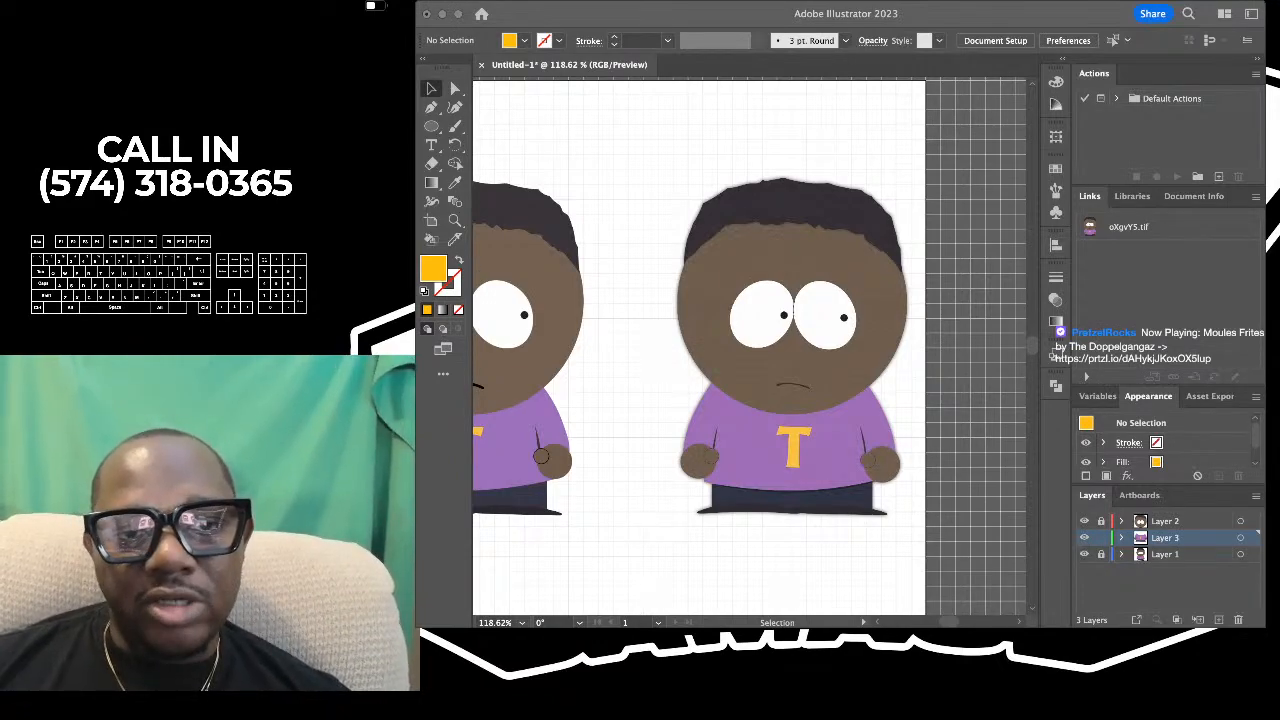
pyautogui.press('super+Tab')
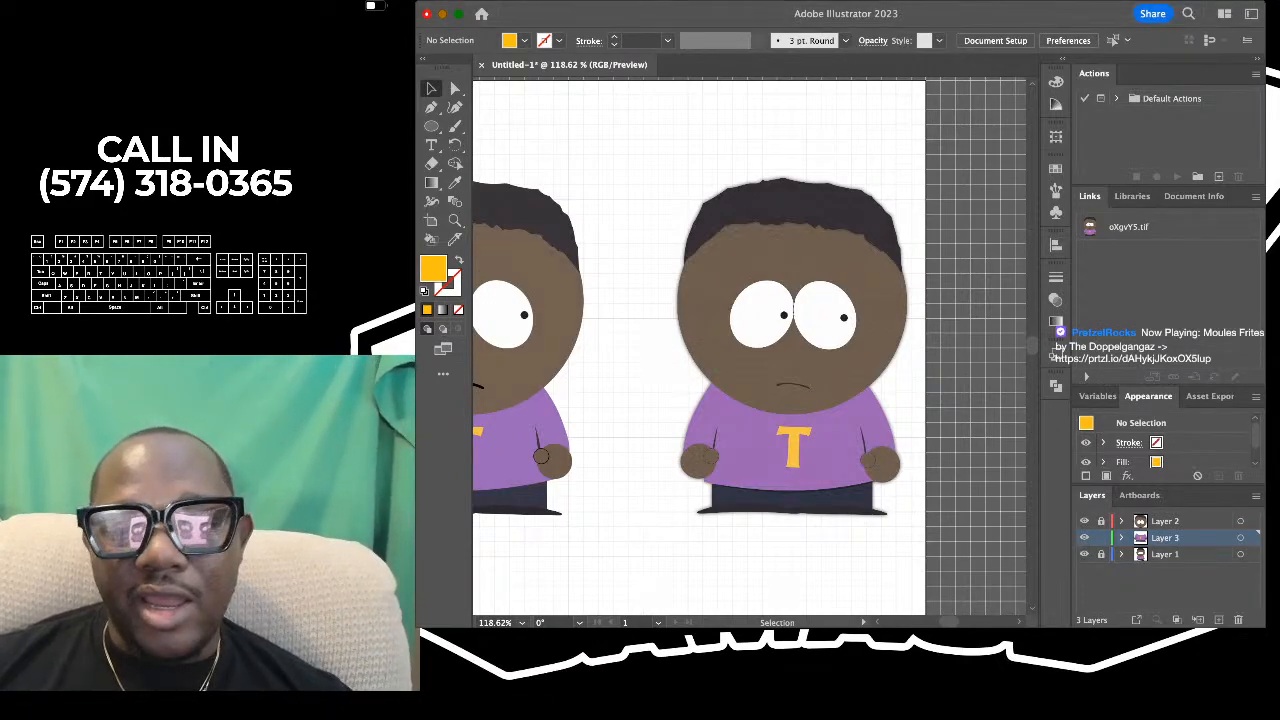
# - Examine the drawn character's mouth line, eye outline and thumb circles against the same details on the reference
pyautogui.hscroll(-4, 688, 235)
pyautogui.scroll(4, 688, 235)
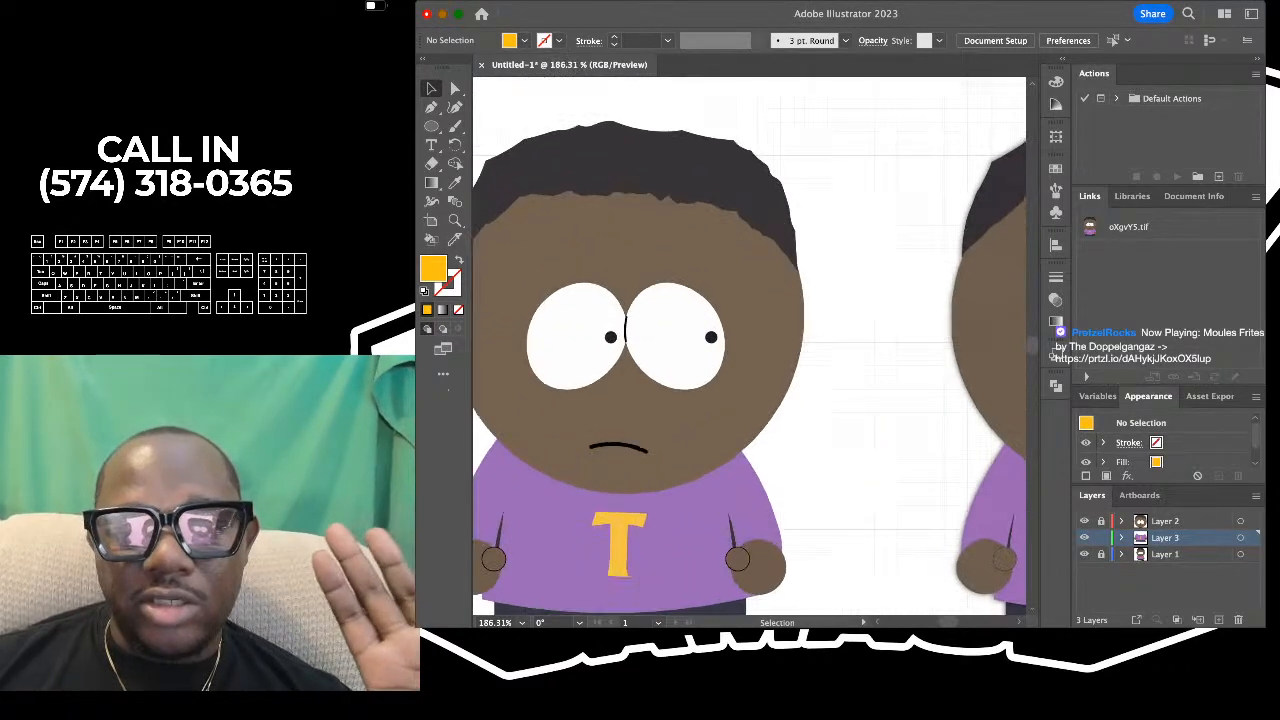
pyautogui.scroll(-5, 684, 230)
pyautogui.scroll(5, 666, 370)
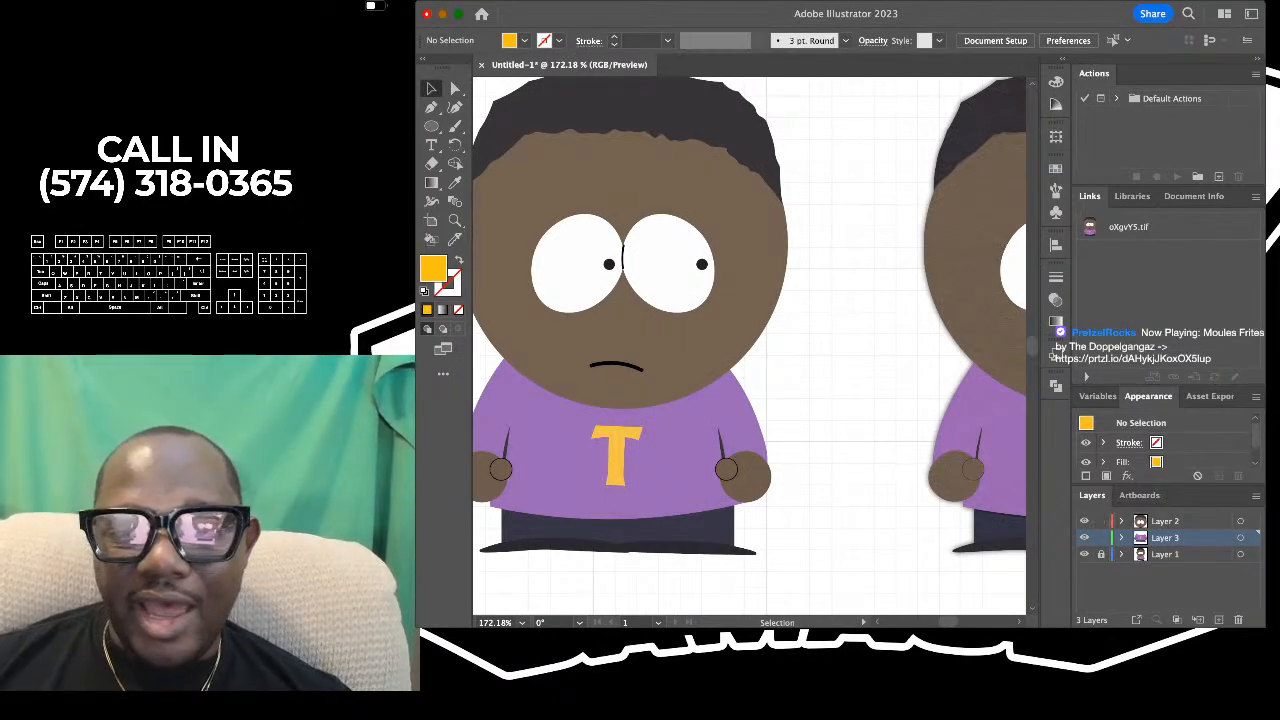
pyautogui.scroll(-3, 750, 345)
pyautogui.hscroll(3, 750, 345)
pyautogui.scroll(2, 770, 345)
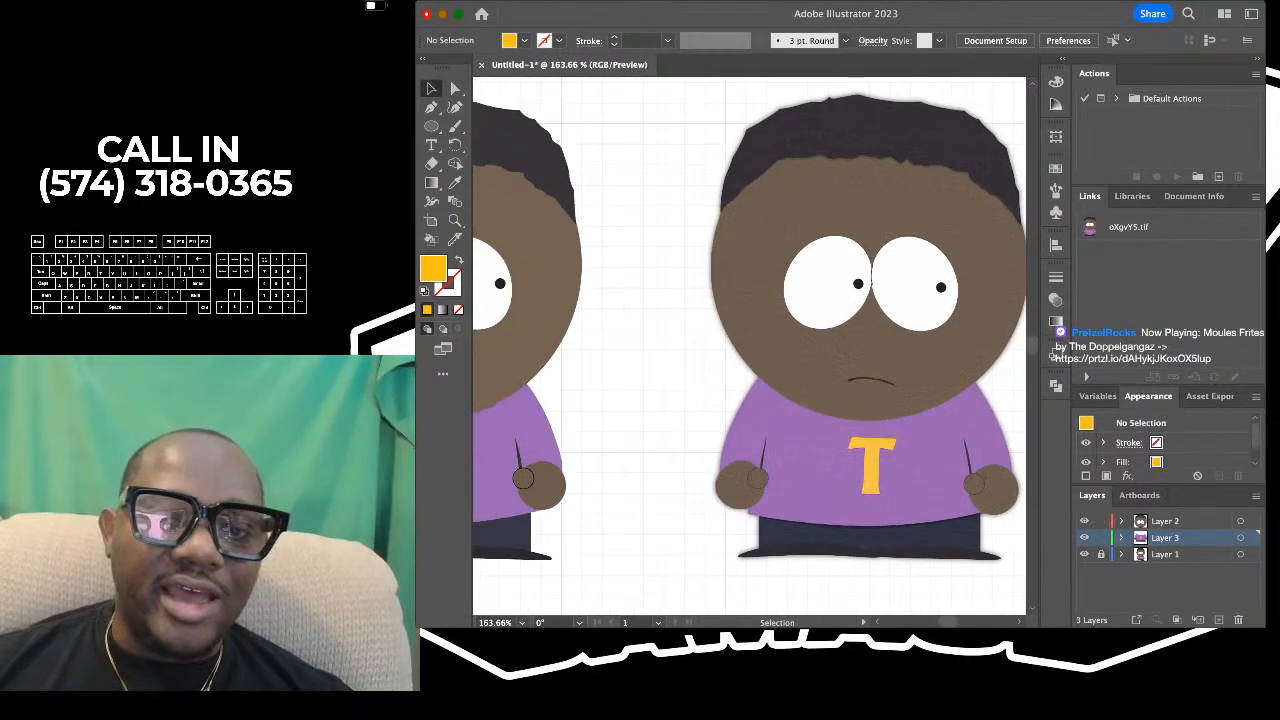
pyautogui.scroll(4, 770, 345)
pyautogui.scroll(-4, 745, 345)
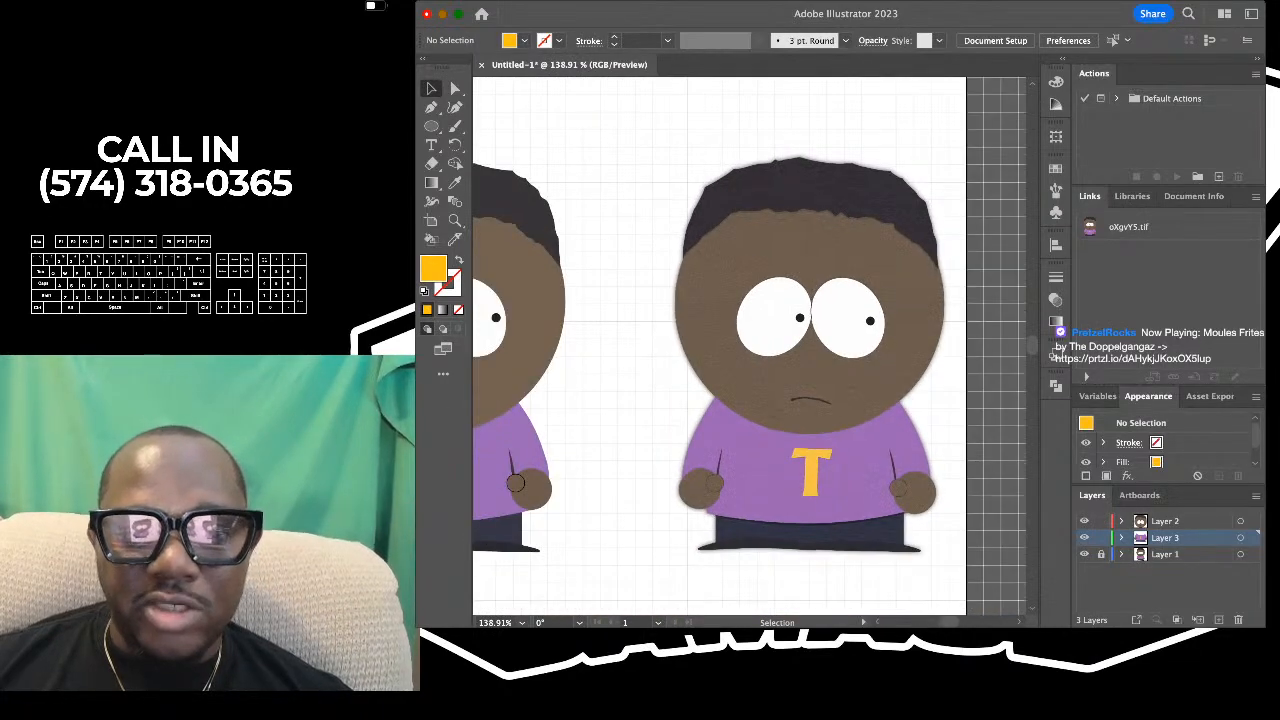
pyautogui.hscroll(-3, 745, 345)
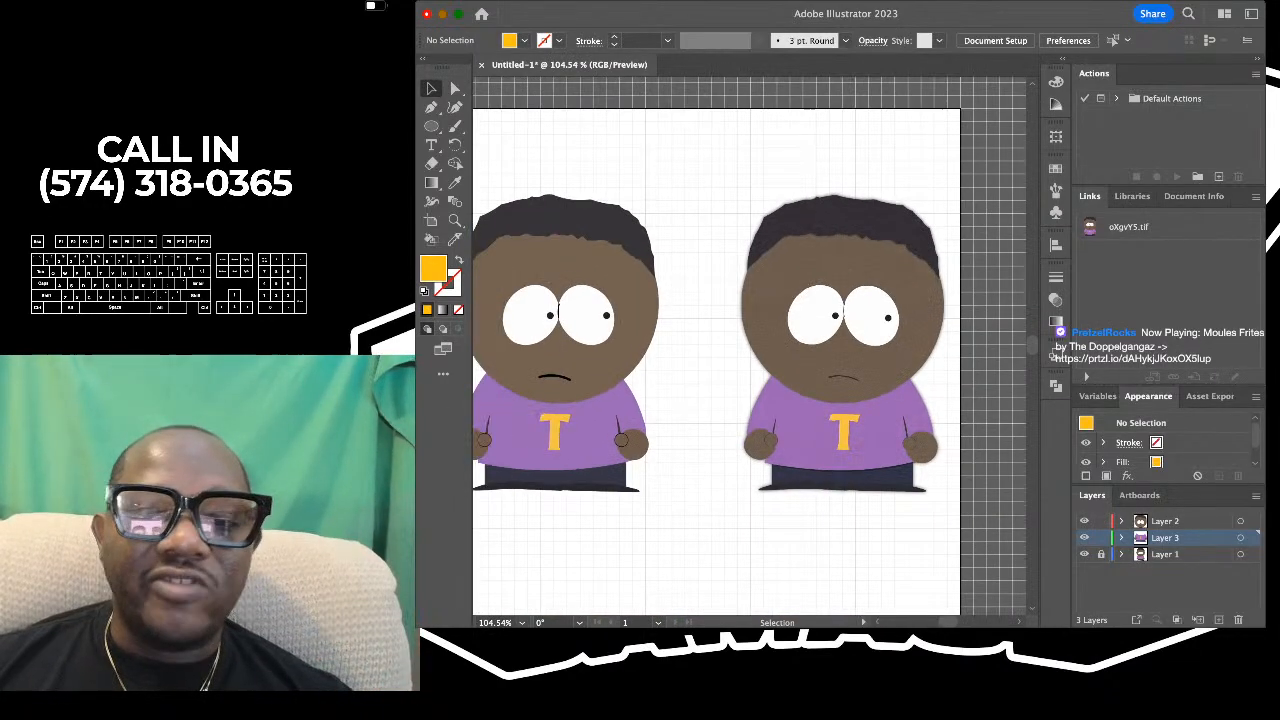
pyautogui.scroll(4, 745, 345)
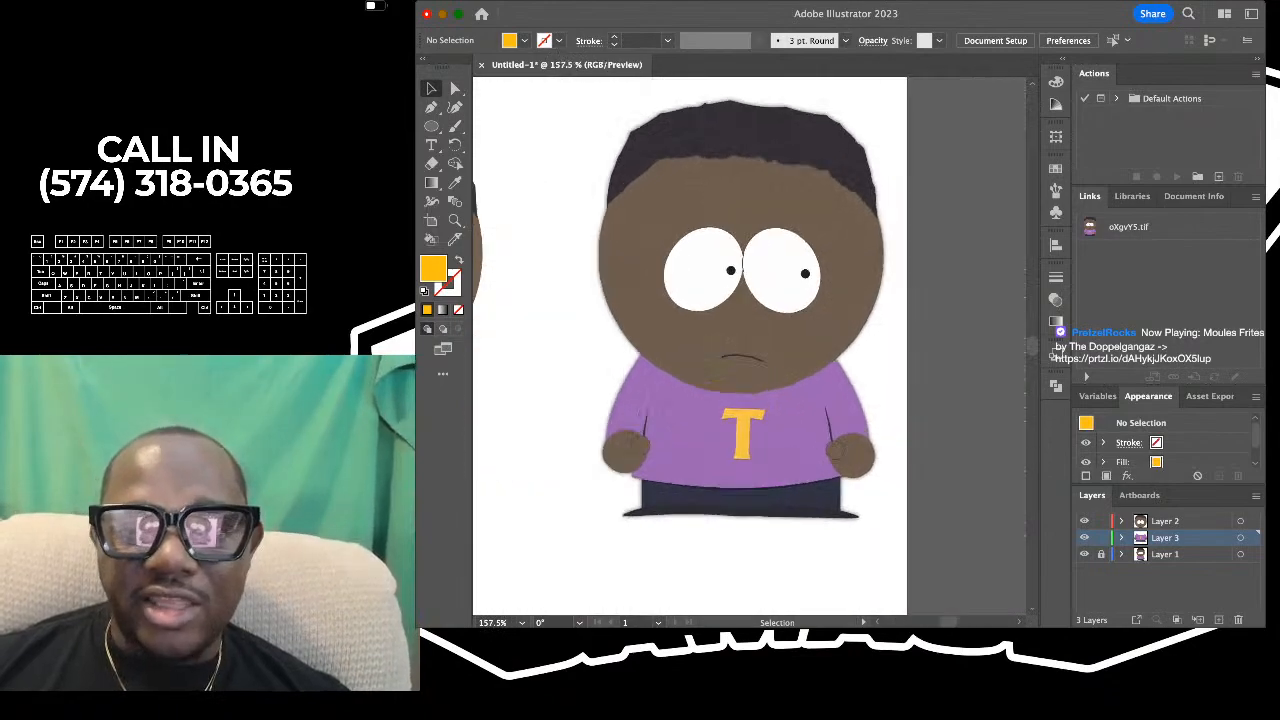
# - Compare the finished drawn character side by side with the reference, examining the overall proportions, face, hands and shirt lettering
pyautogui.hscroll(-3, 750, 345)
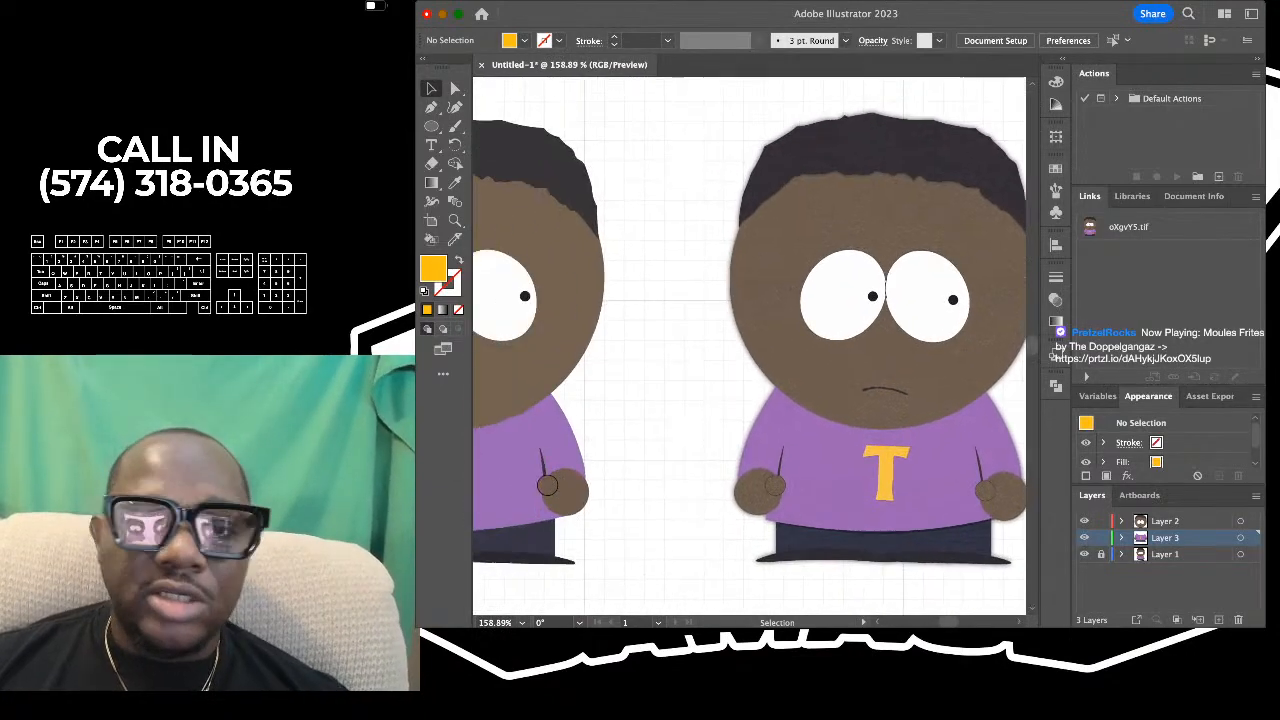
pyautogui.scroll(-2, 750, 345)
pyautogui.scroll(-2, 785, 300)
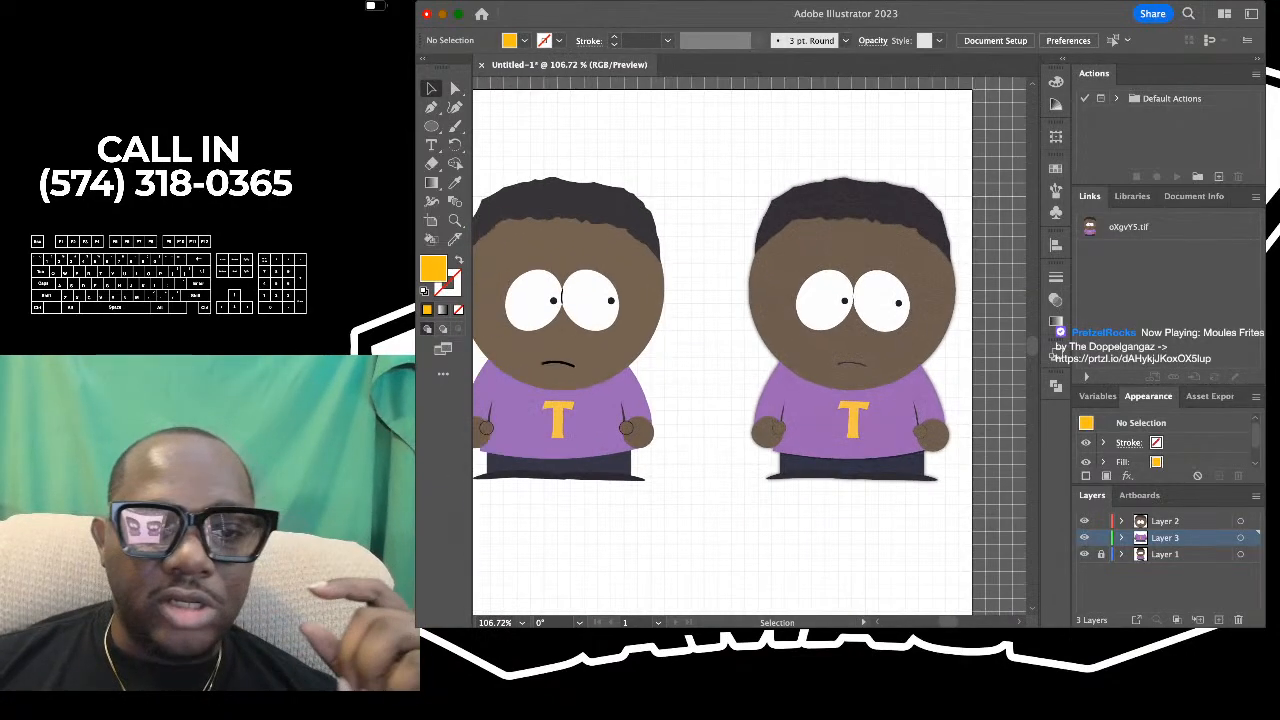
pyautogui.hscroll(-1, 750, 345)
pyautogui.scroll(1, 750, 345)
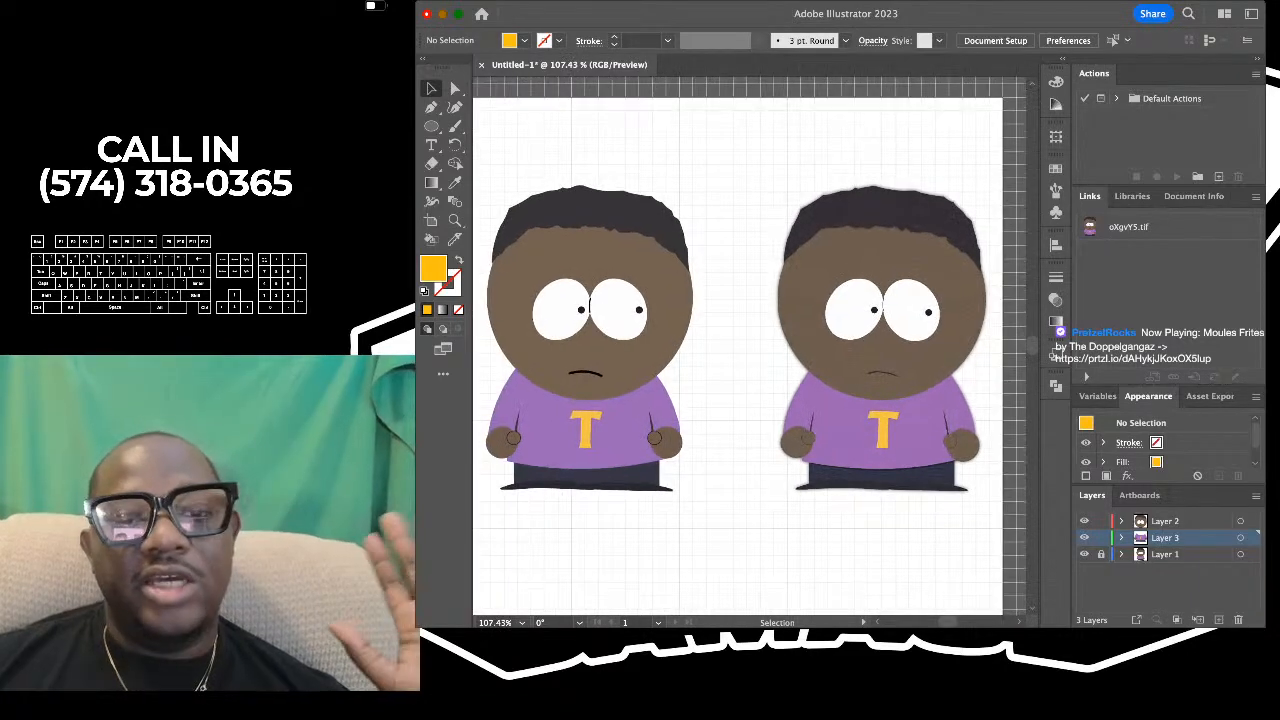
pyautogui.hscroll(-1, 750, 345)
pyautogui.scroll(-1, 750, 345)
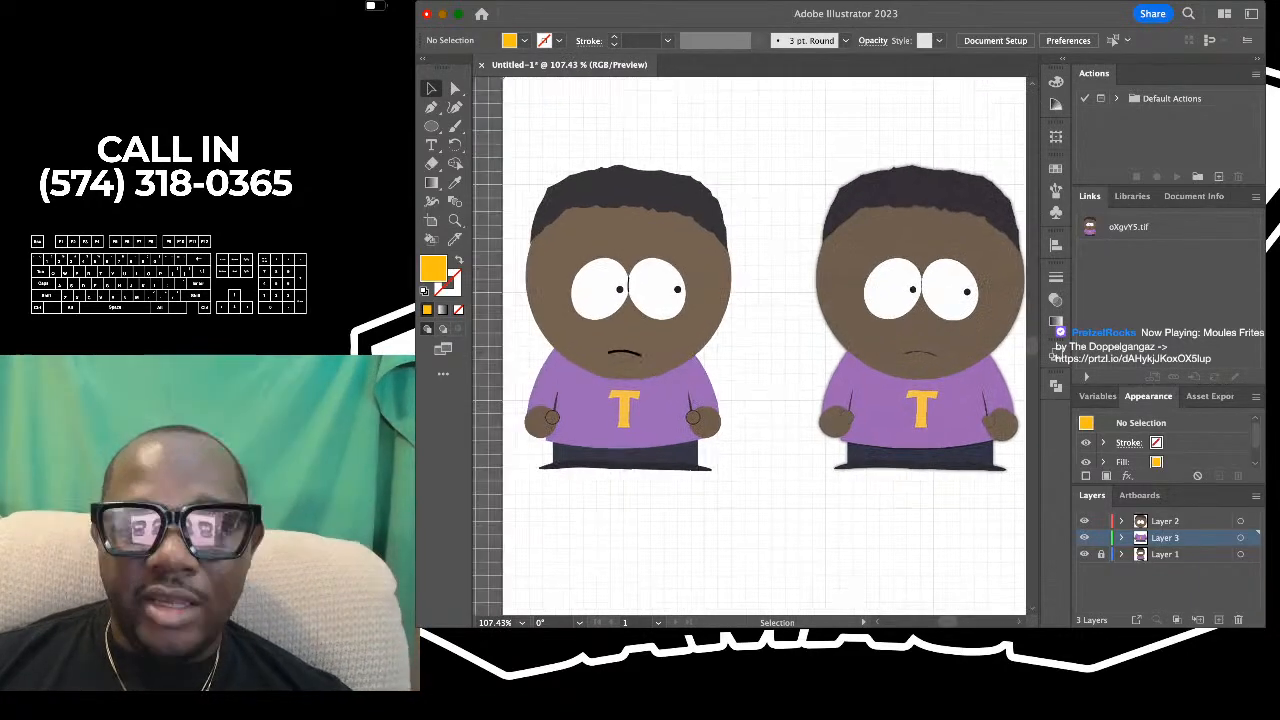
pyautogui.hscroll(1, 750, 345)
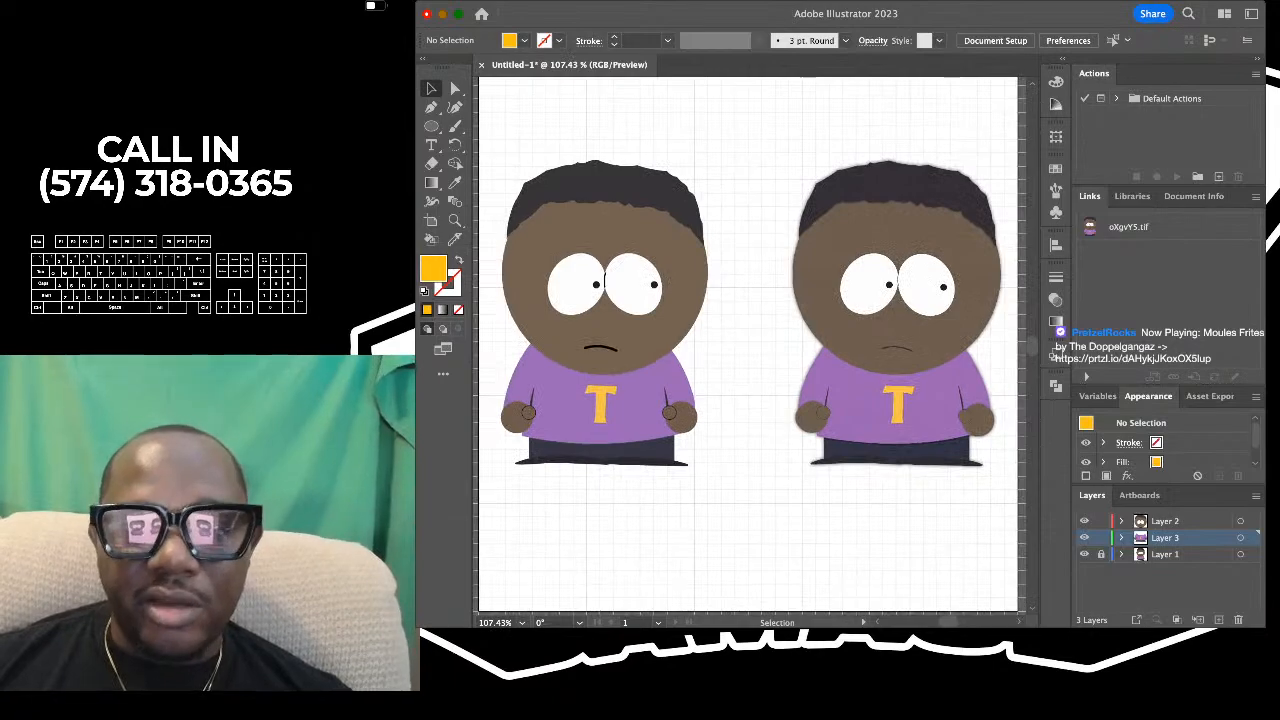
pyautogui.hscroll(-1, 750, 345)
pyautogui.hscroll(1, 750, 345)
pyautogui.scroll(1, 750, 345)
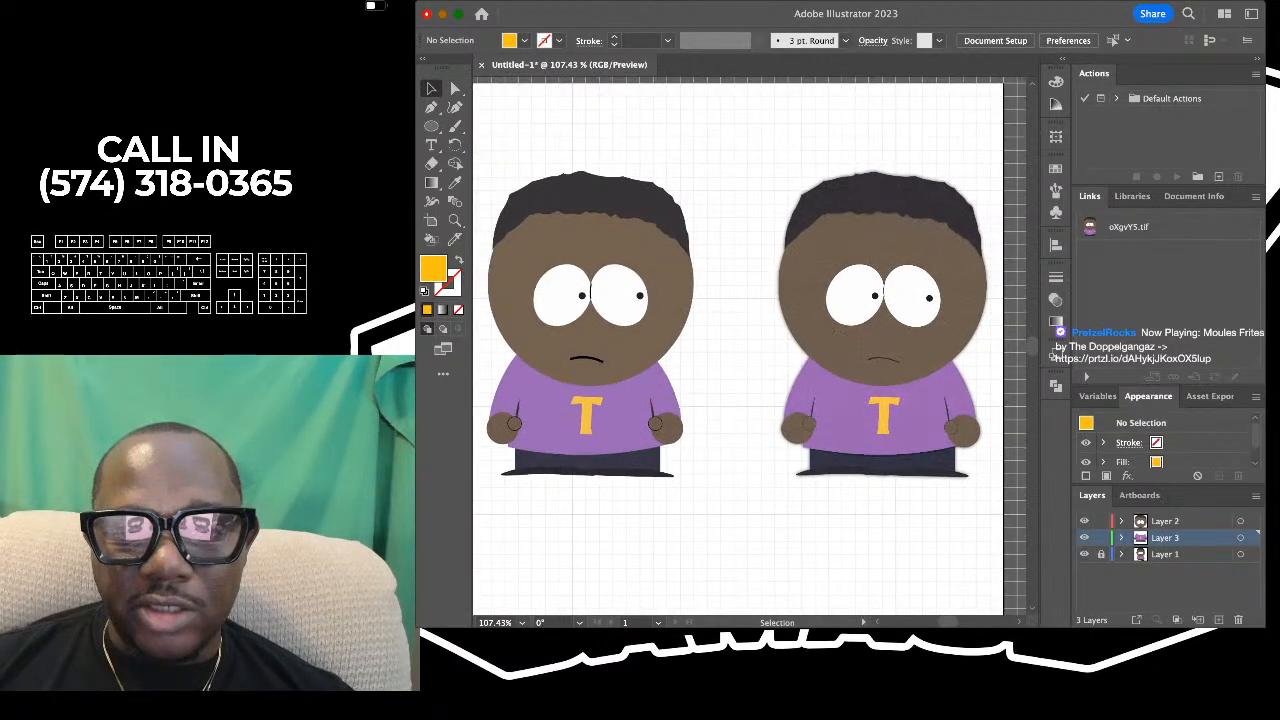
pyautogui.scroll(1, 750, 345)
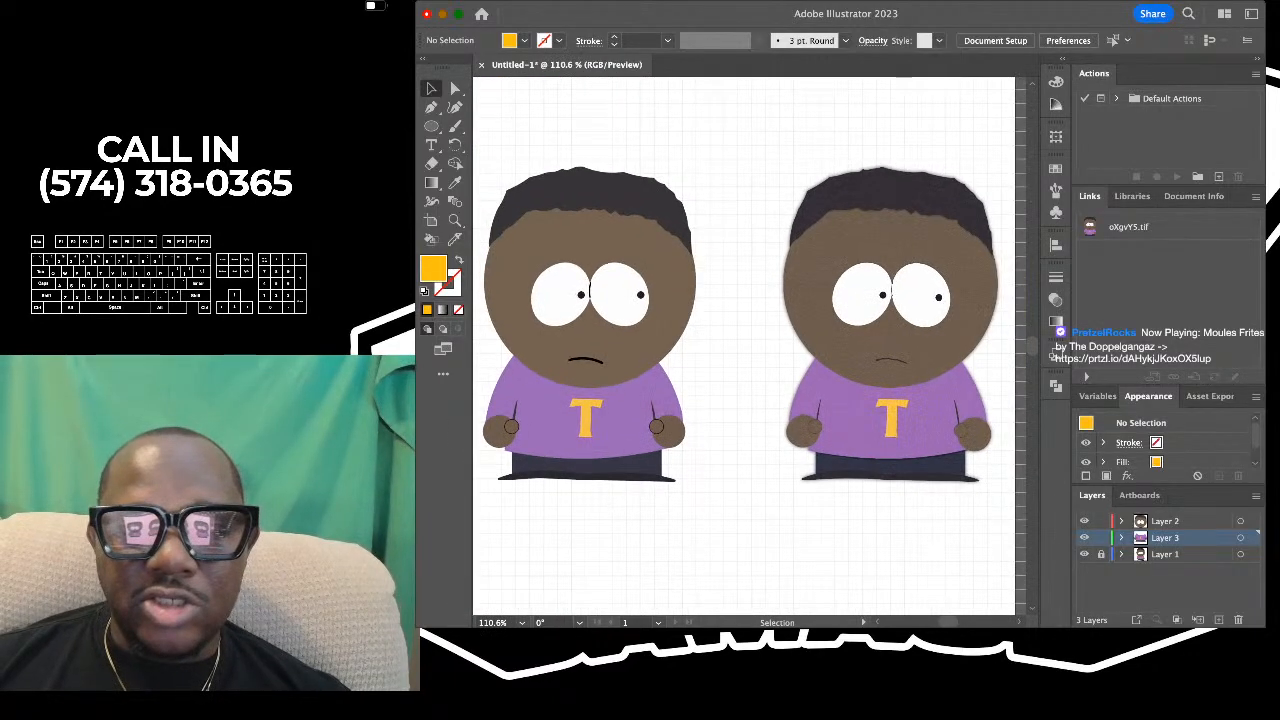
pyautogui.hscroll(-1, 750, 345)
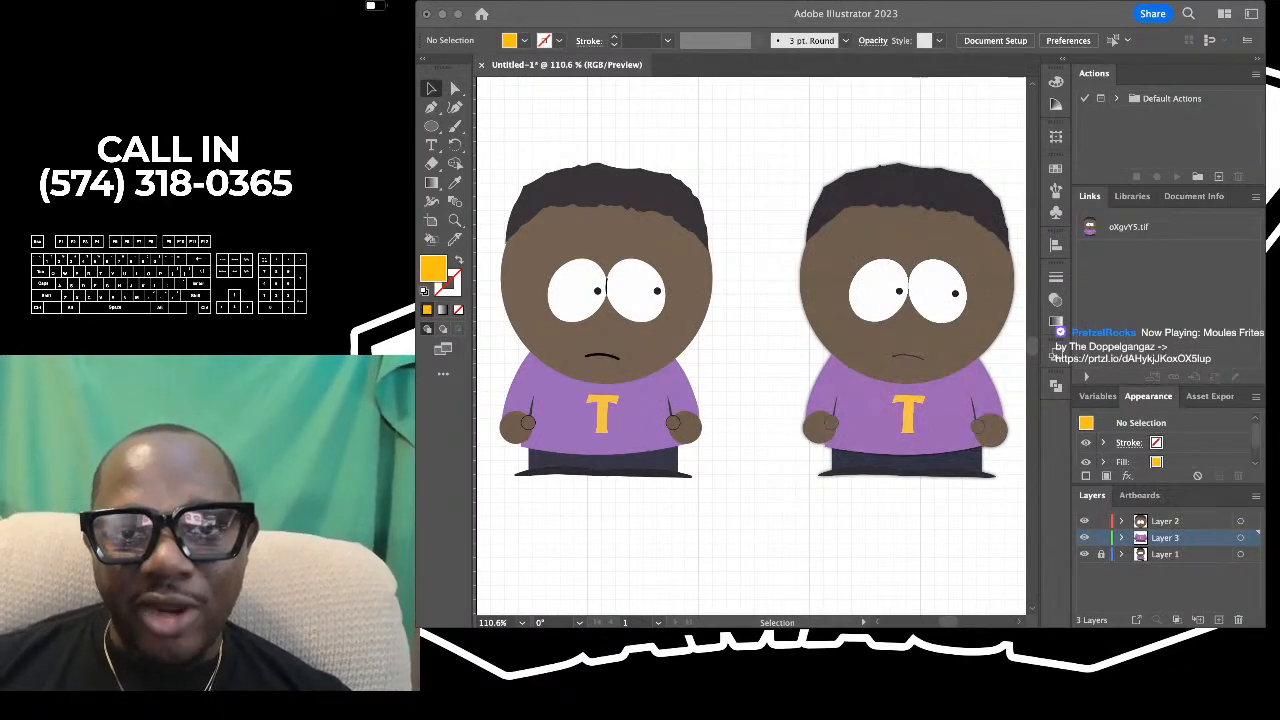
# - Inspect the separate shapes of the drawn character by selecting the hair, the eye whites and the pupils in turn, and clear the selection
pyautogui.press('super+Tab')
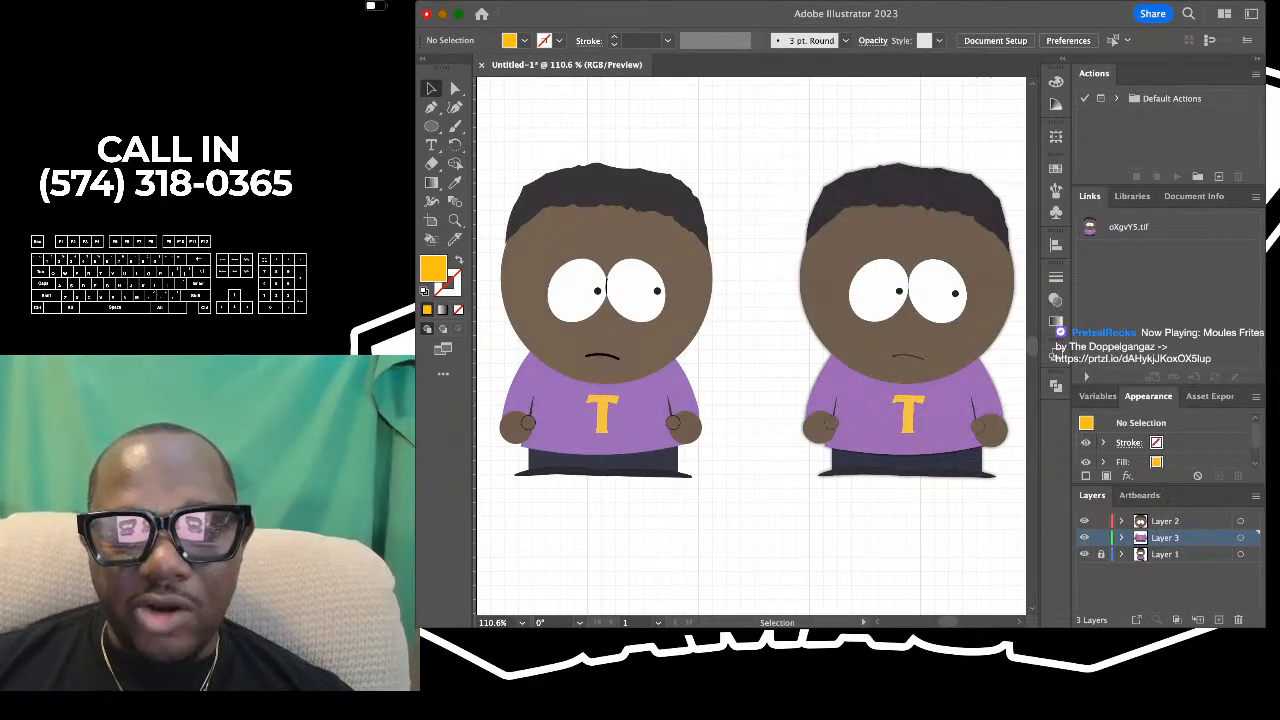
pyautogui.scroll(2, 628, 365)
pyautogui.scroll(-3, 628, 365)
pyautogui.scroll(3, 628, 365)
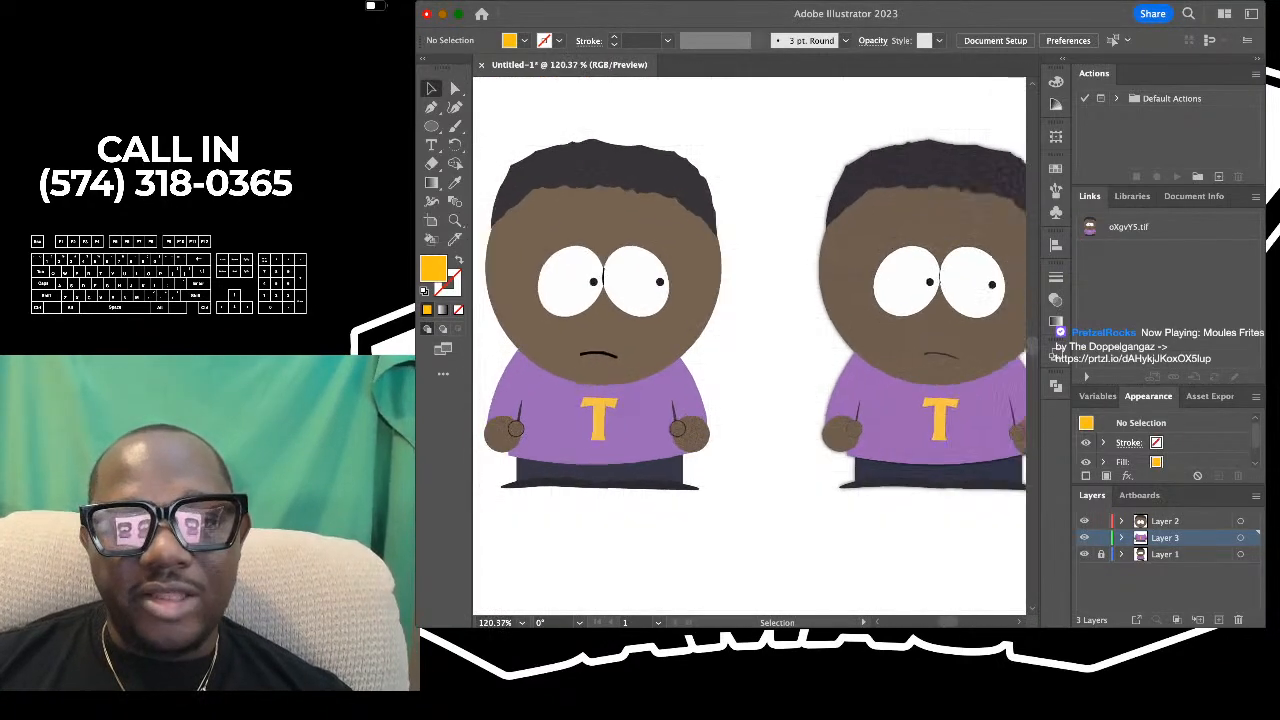
pyautogui.scroll(-3, 690, 365)
pyautogui.hscroll(-1, 690, 365)
pyautogui.click(634, 179)
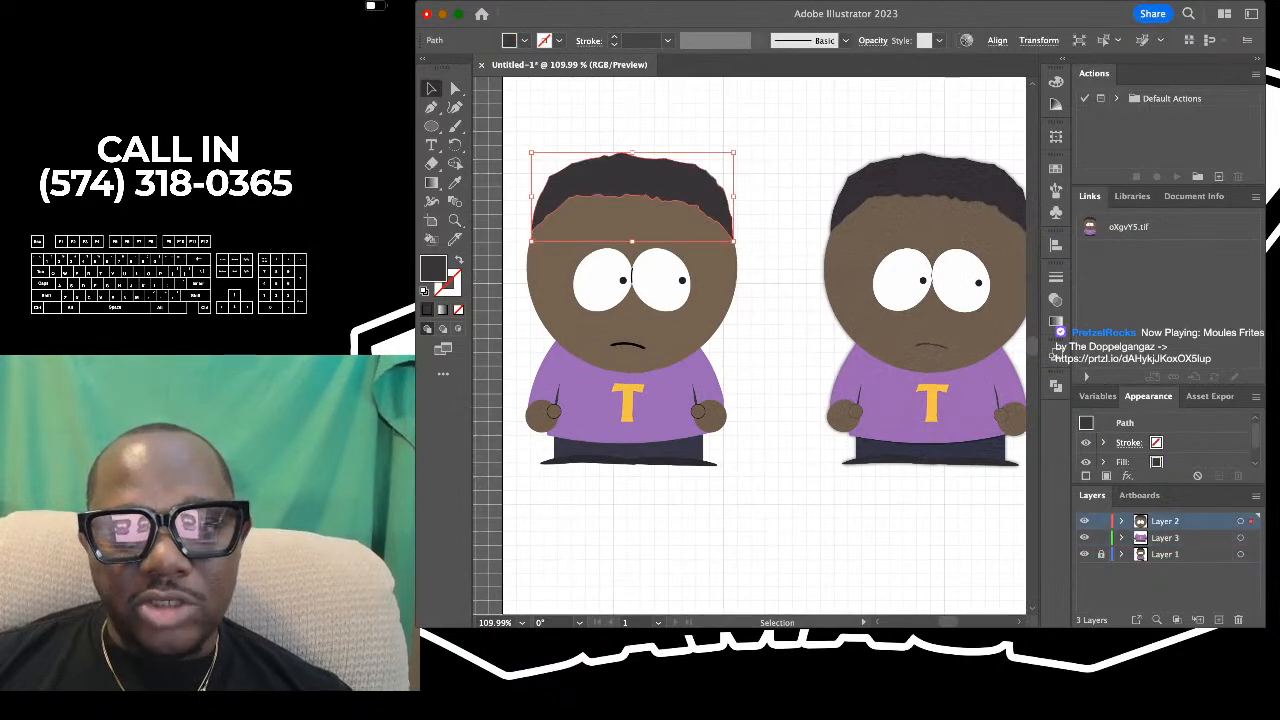
pyautogui.click(631, 276)
pyautogui.click(625, 276)
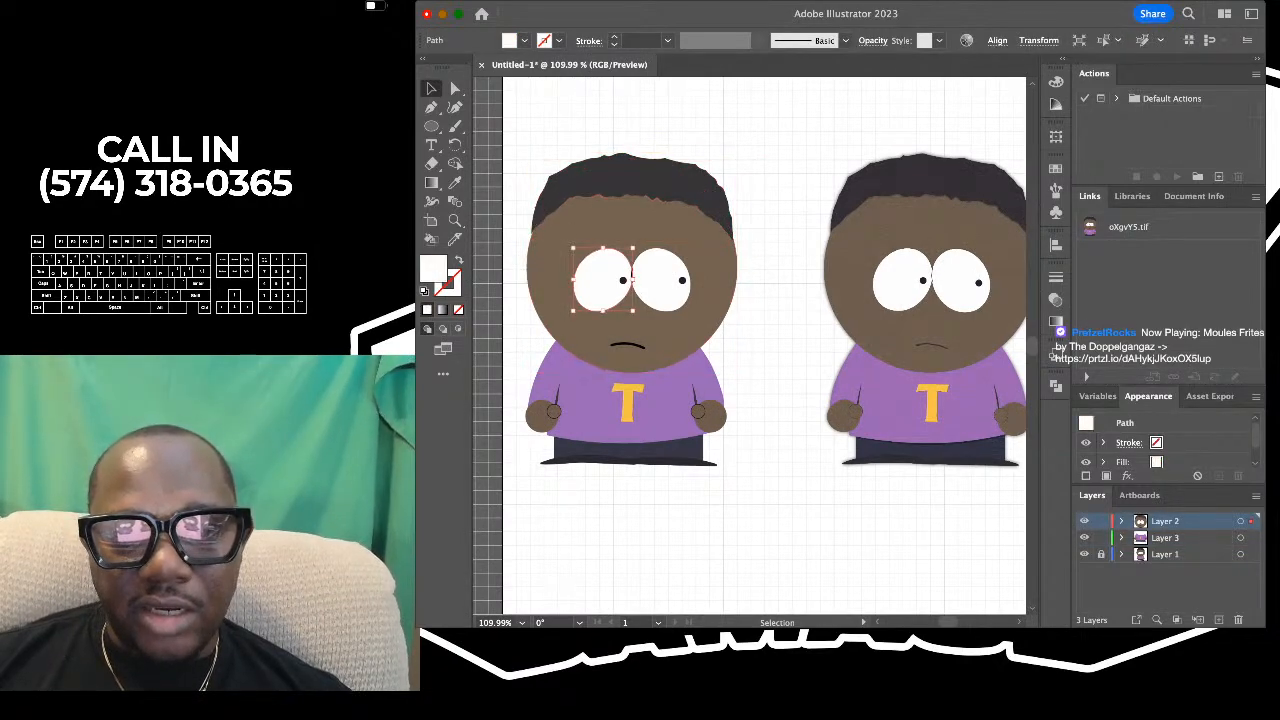
pyautogui.click(623, 280)
pyautogui.click(665, 266)
pyautogui.click(681, 280)
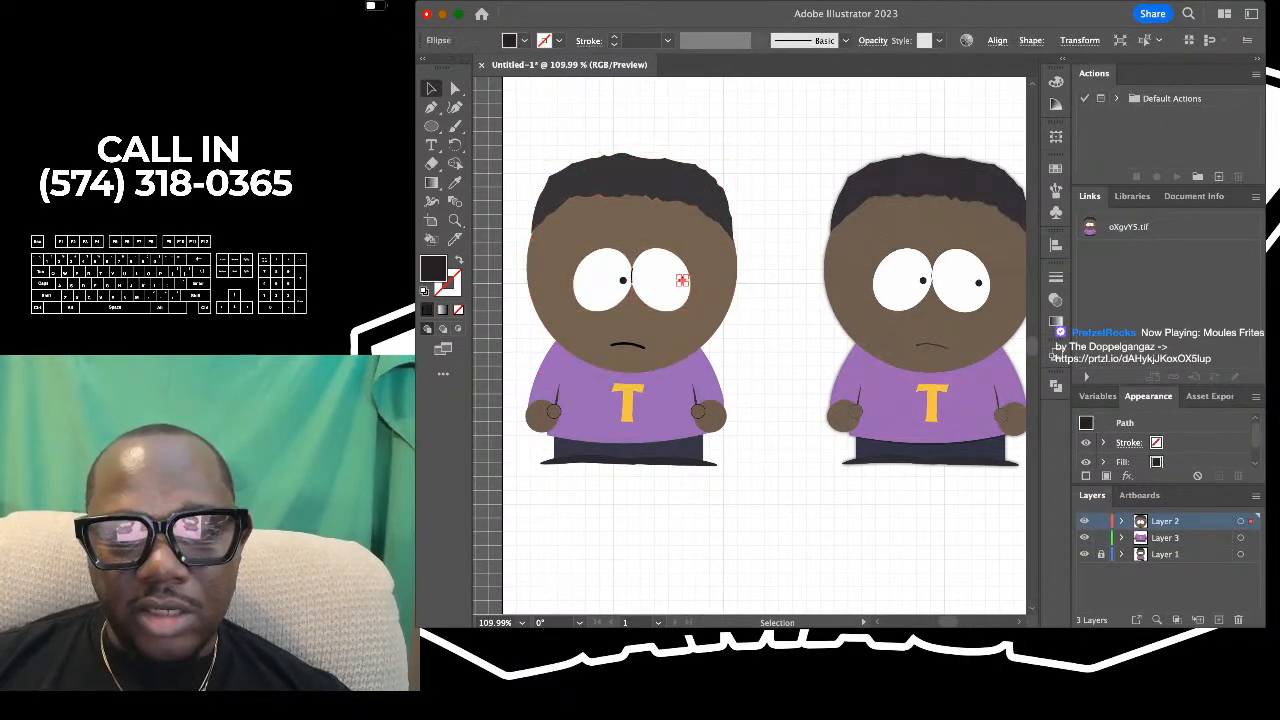
pyautogui.press('super+shift+a')
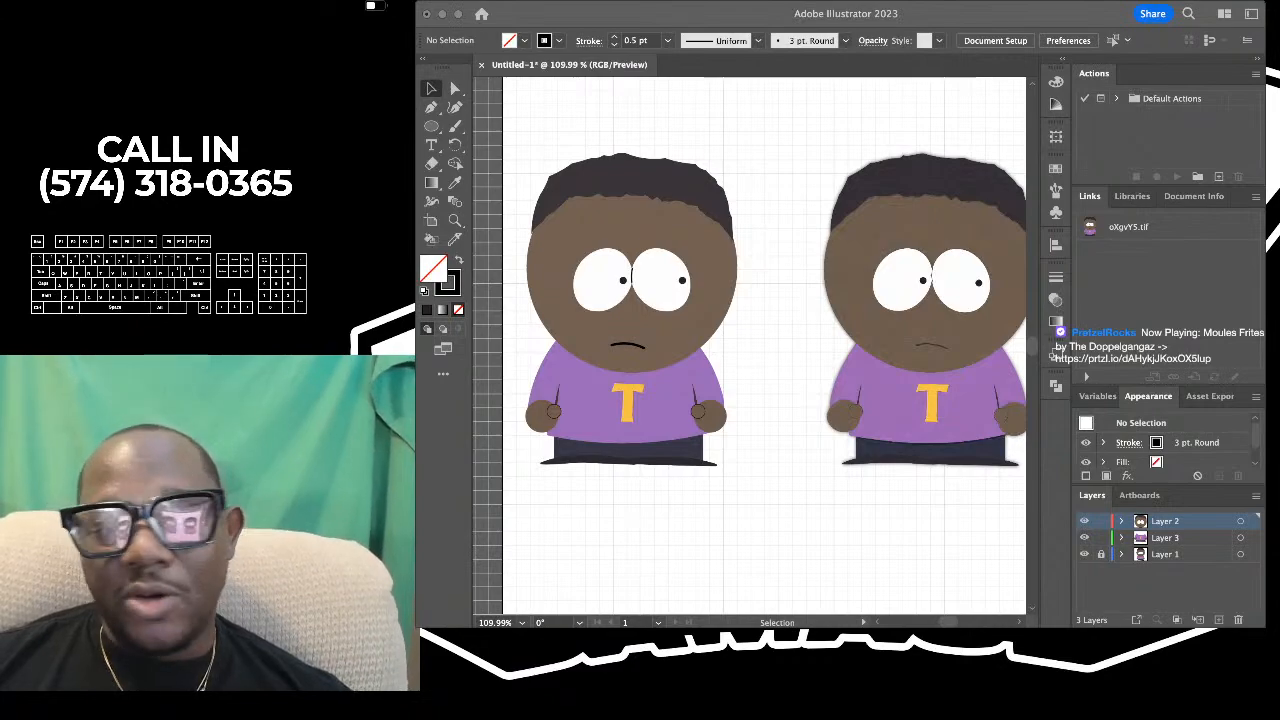
pyautogui.press('super+Tab')
pyautogui.press('super+Tab')
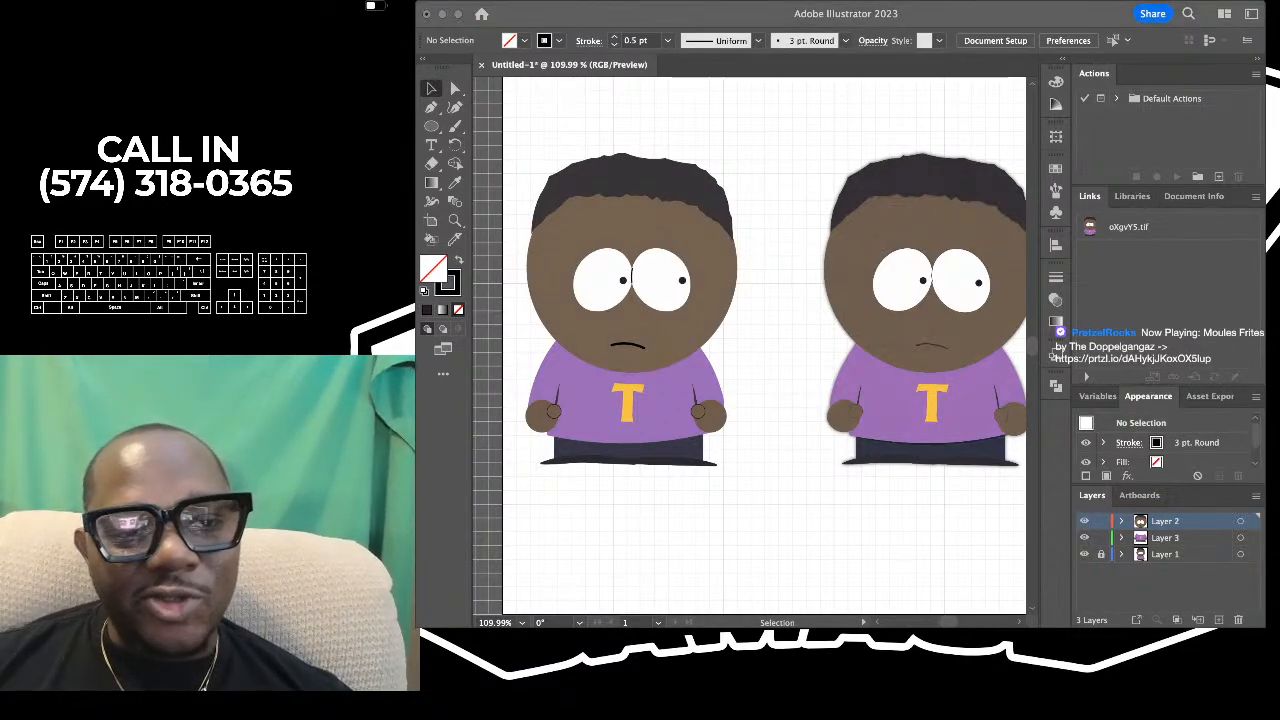
pyautogui.press('super+Tab')
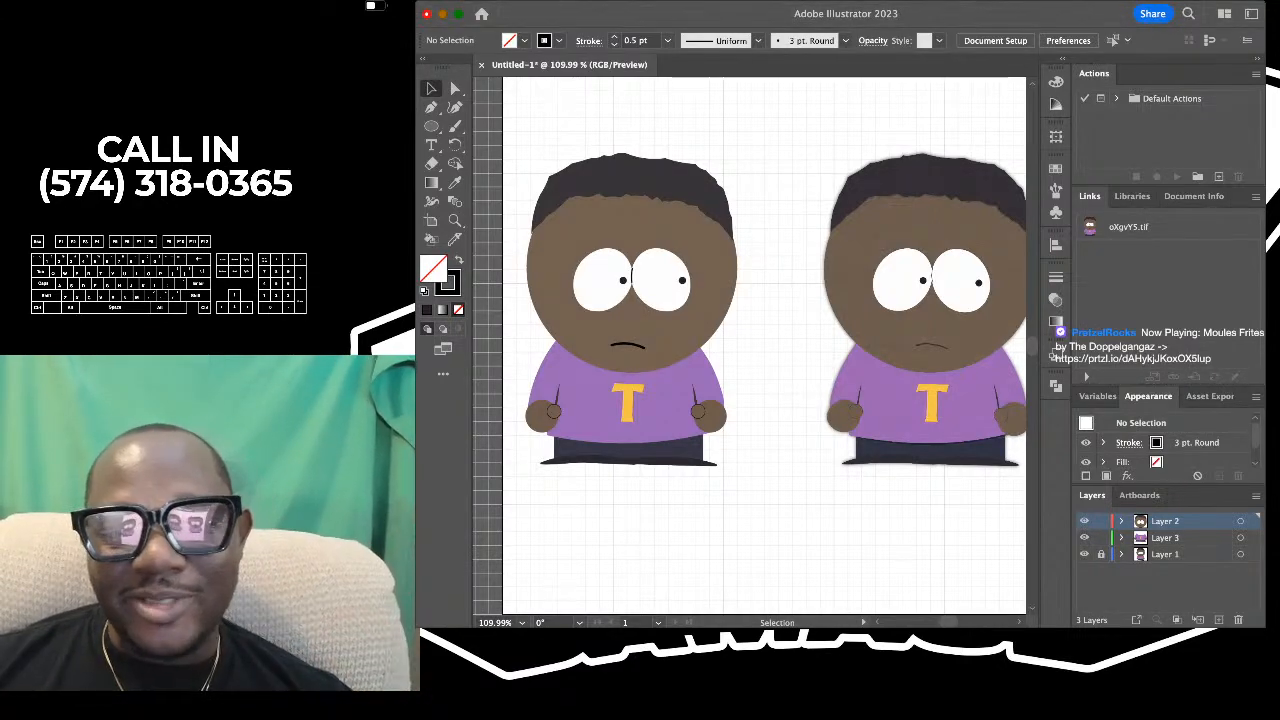
pyautogui.hscroll(2, 749, 346)
pyautogui.scroll(-1, 713, 330)
pyautogui.hscroll(-1, 749, 346)
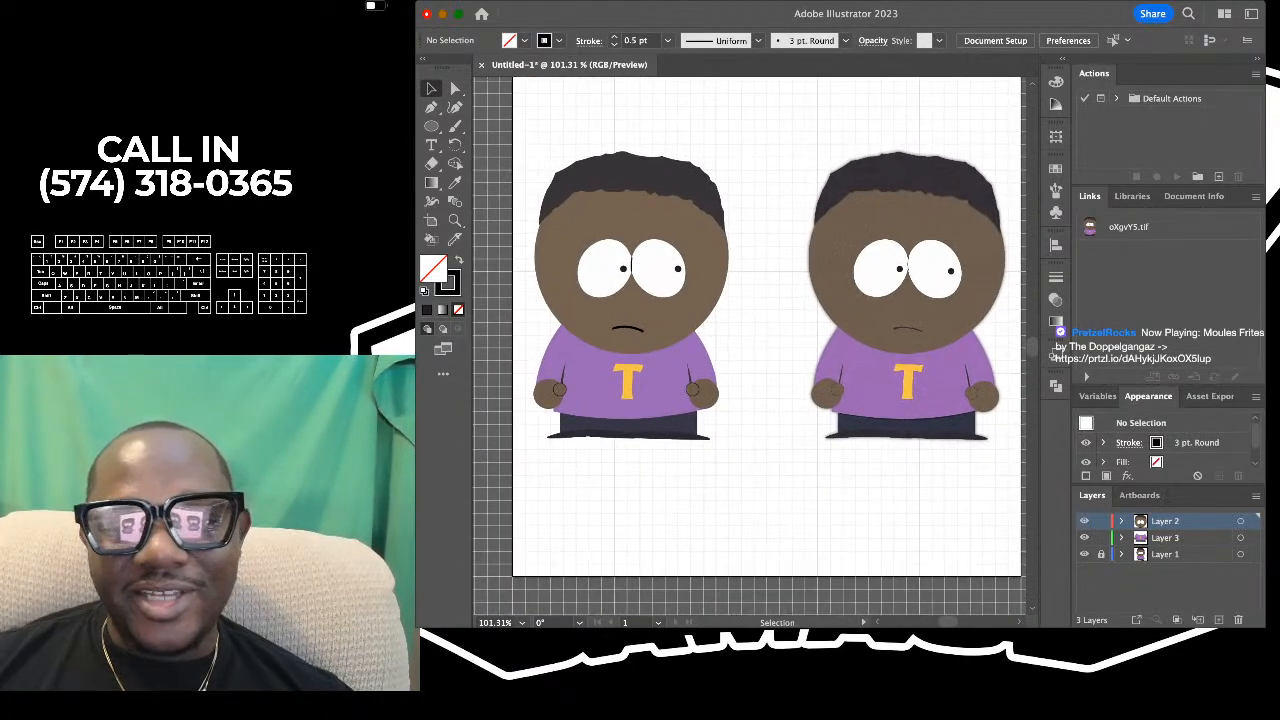
pyautogui.scroll(1, 749, 346)
pyautogui.press('super+Tab')
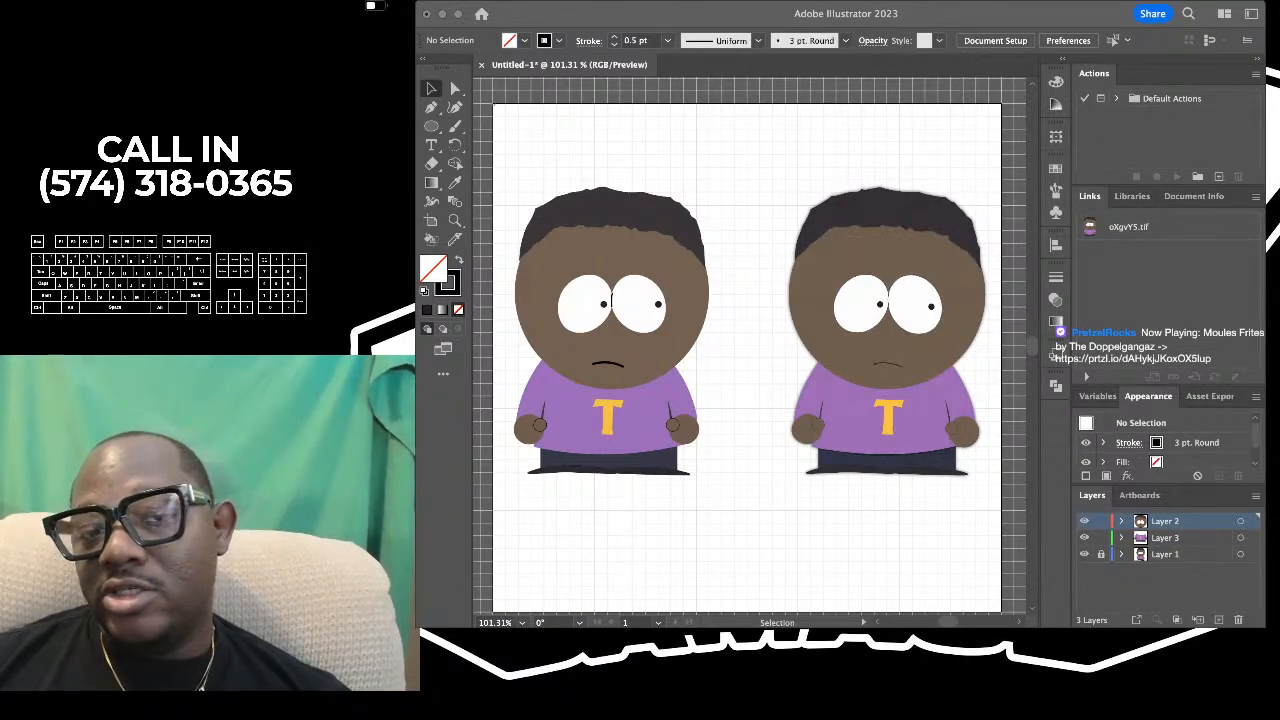
pyautogui.press('super+Tab')
pyautogui.press('super+Tab')
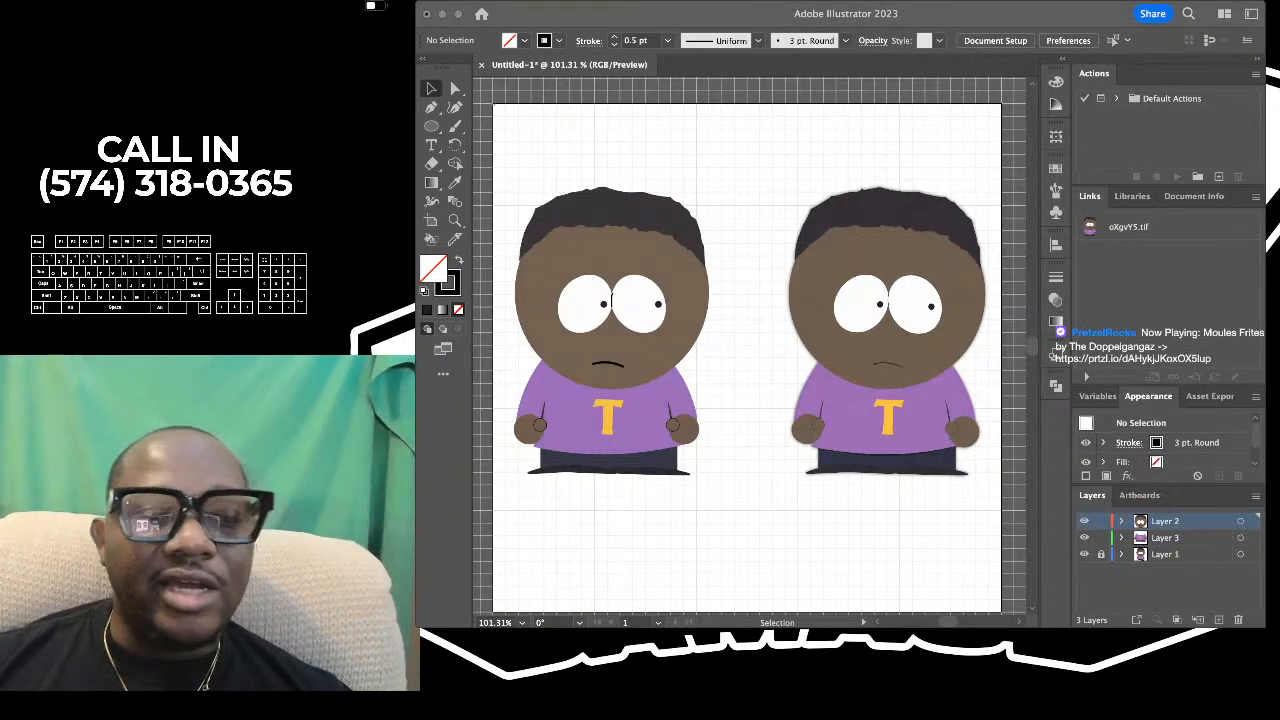